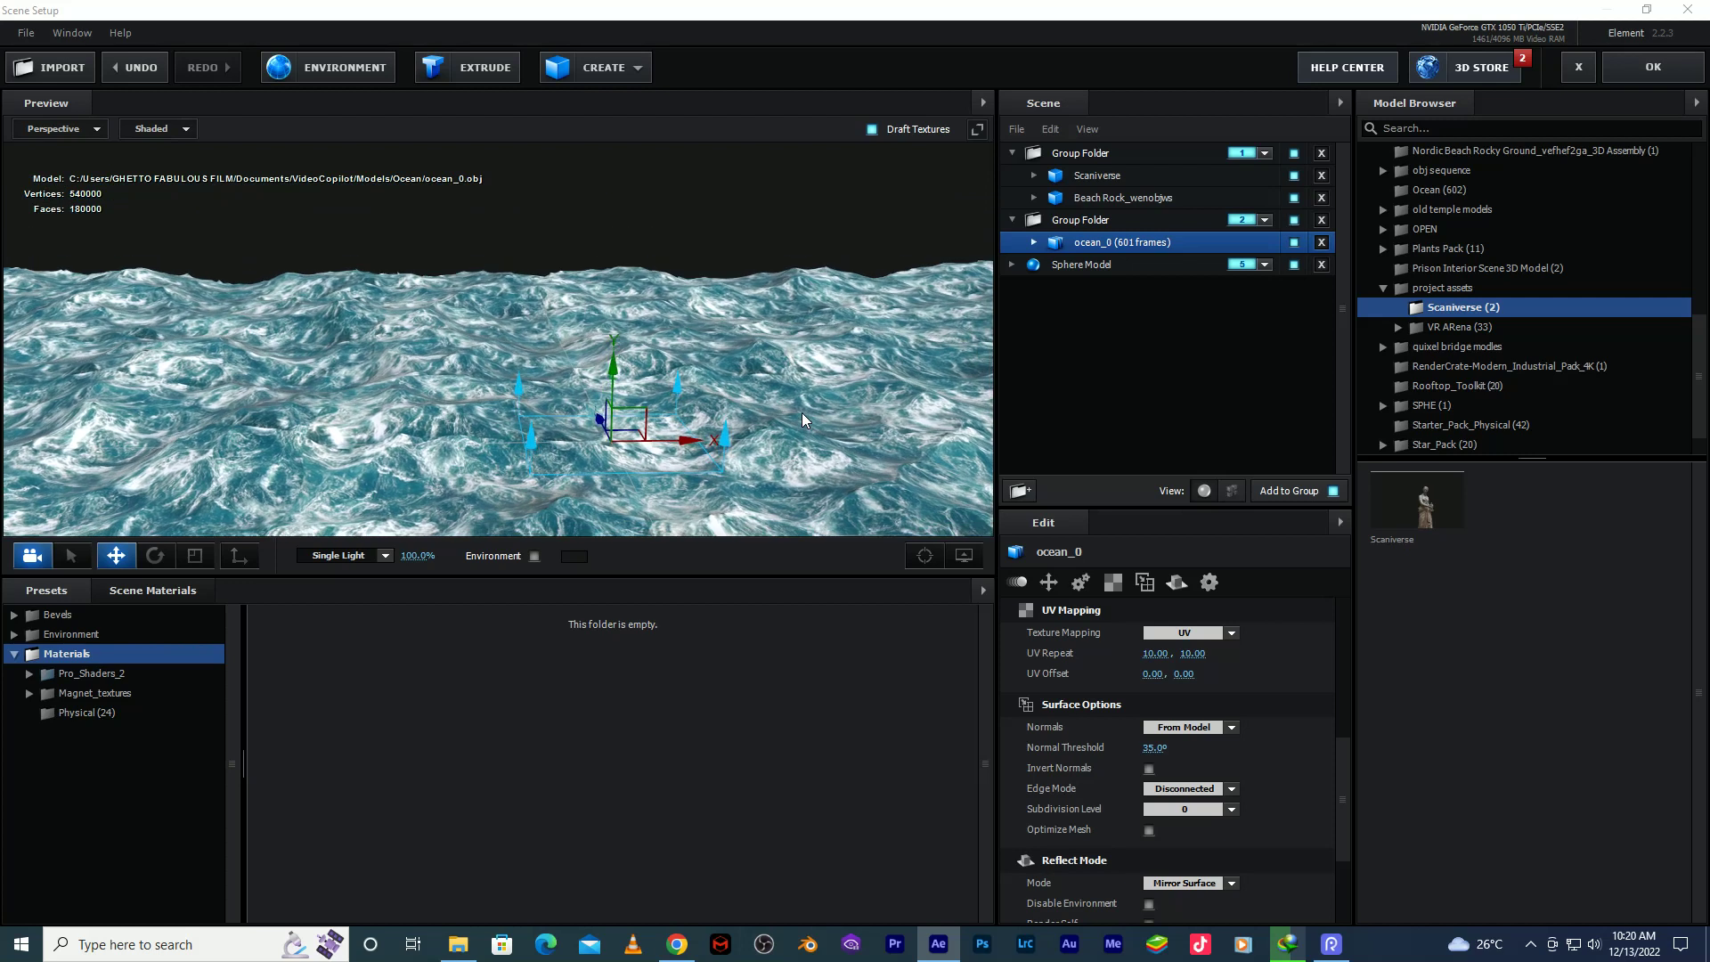
# Apply the blue_glass preset from the Pro_Shaders_2 Translucent materials to the ocean_0 model.
pyautogui.moveTo(893, 493); pyautogui.dragTo(881, 423)
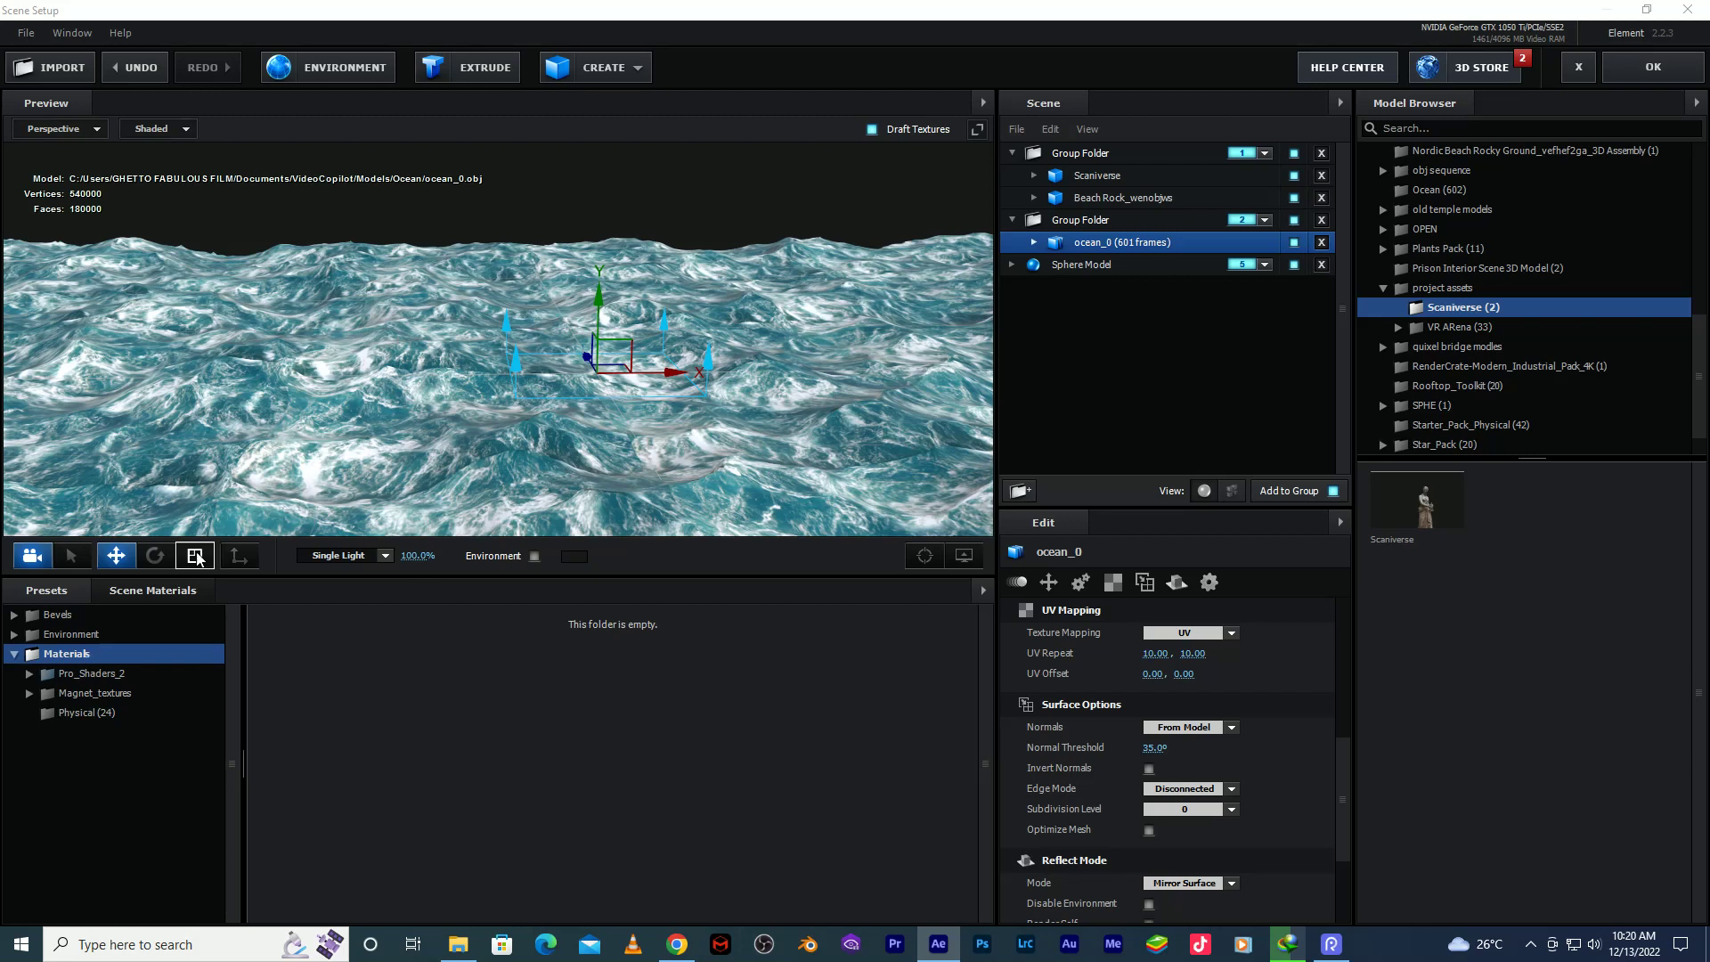
pyautogui.doubleClick(71, 674)
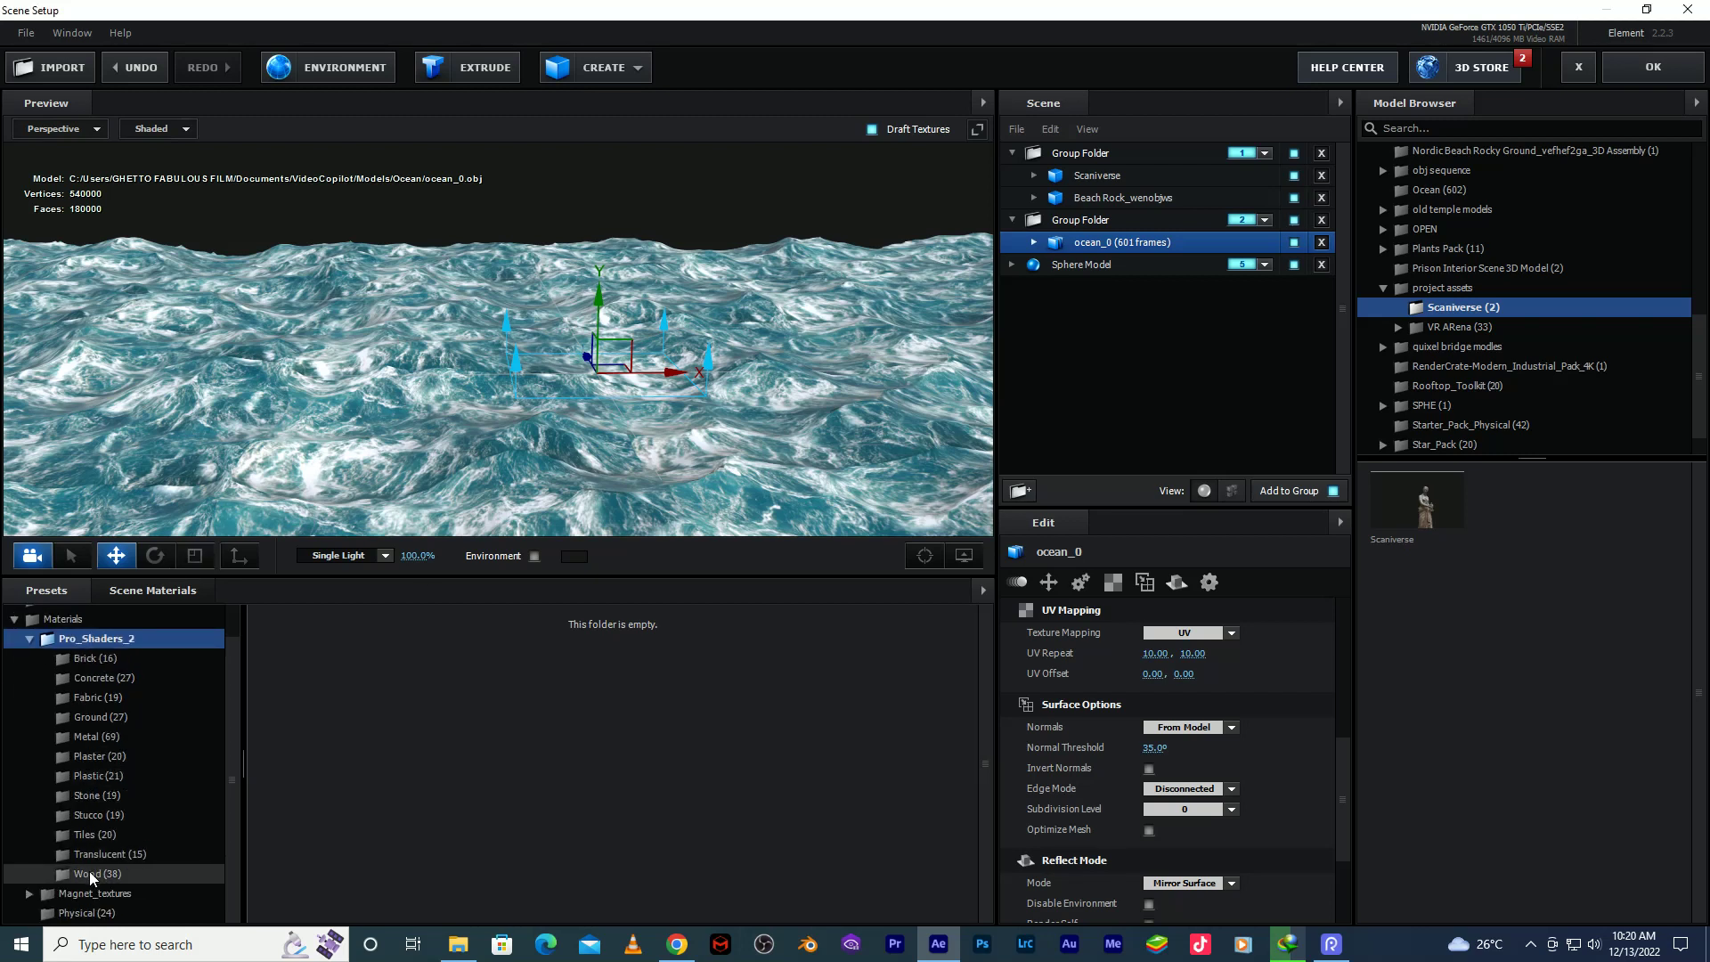
pyautogui.click(89, 871)
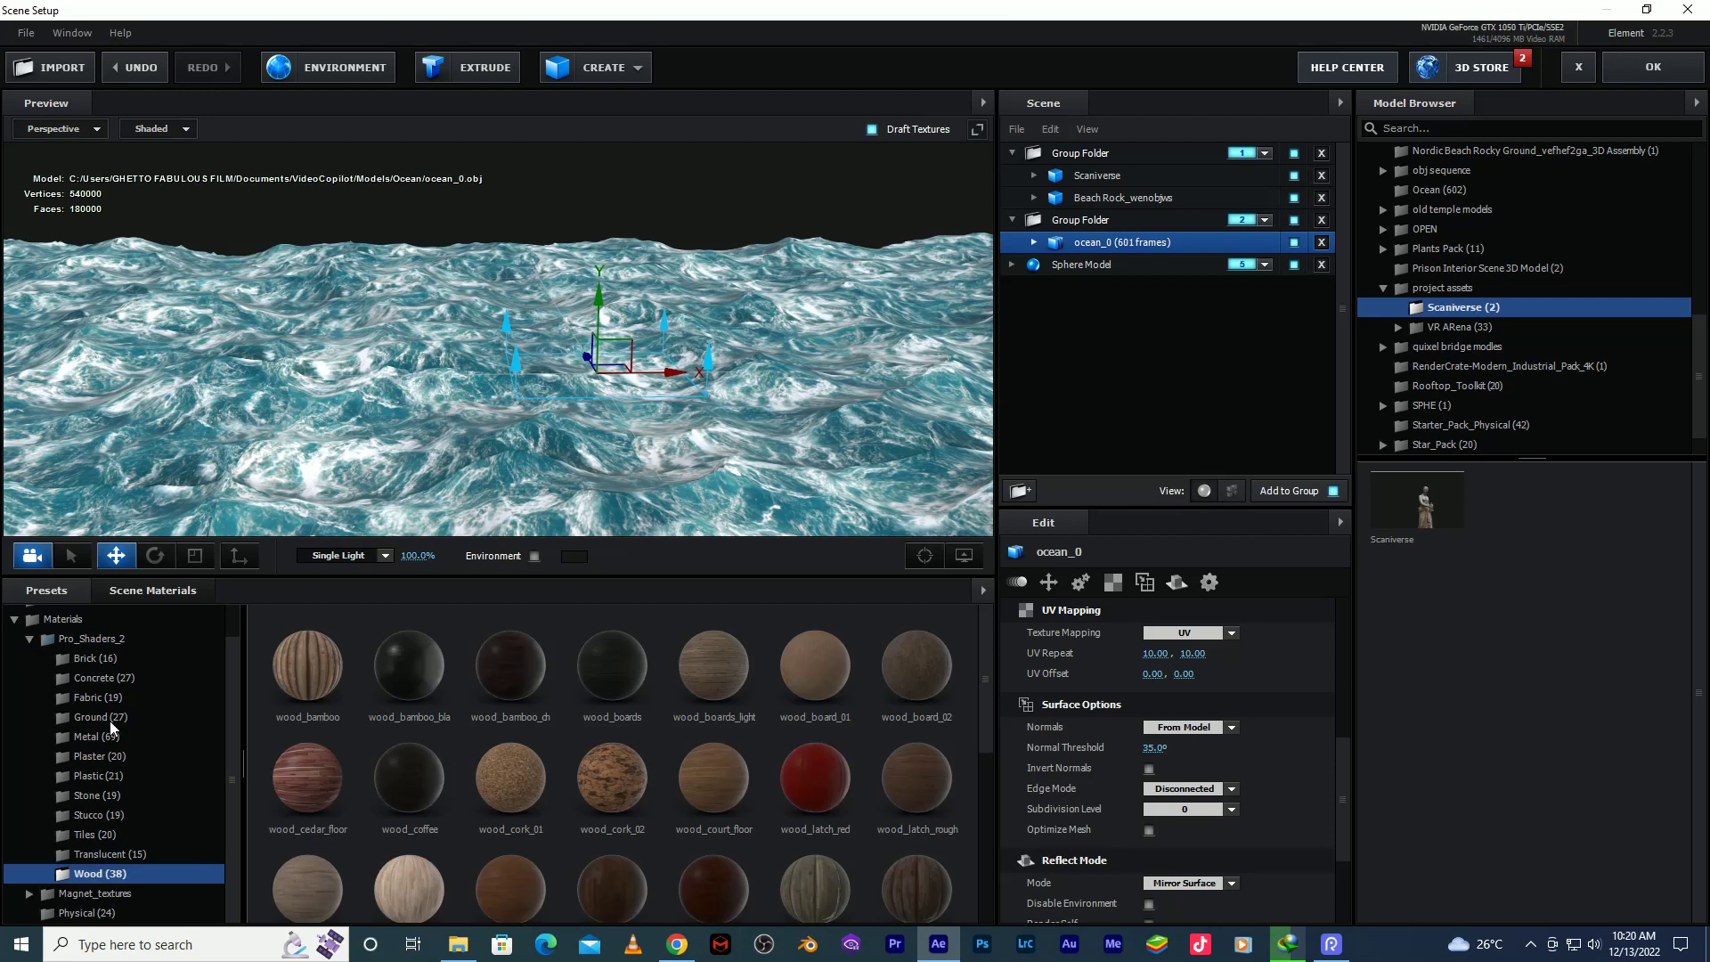
pyautogui.click(101, 853)
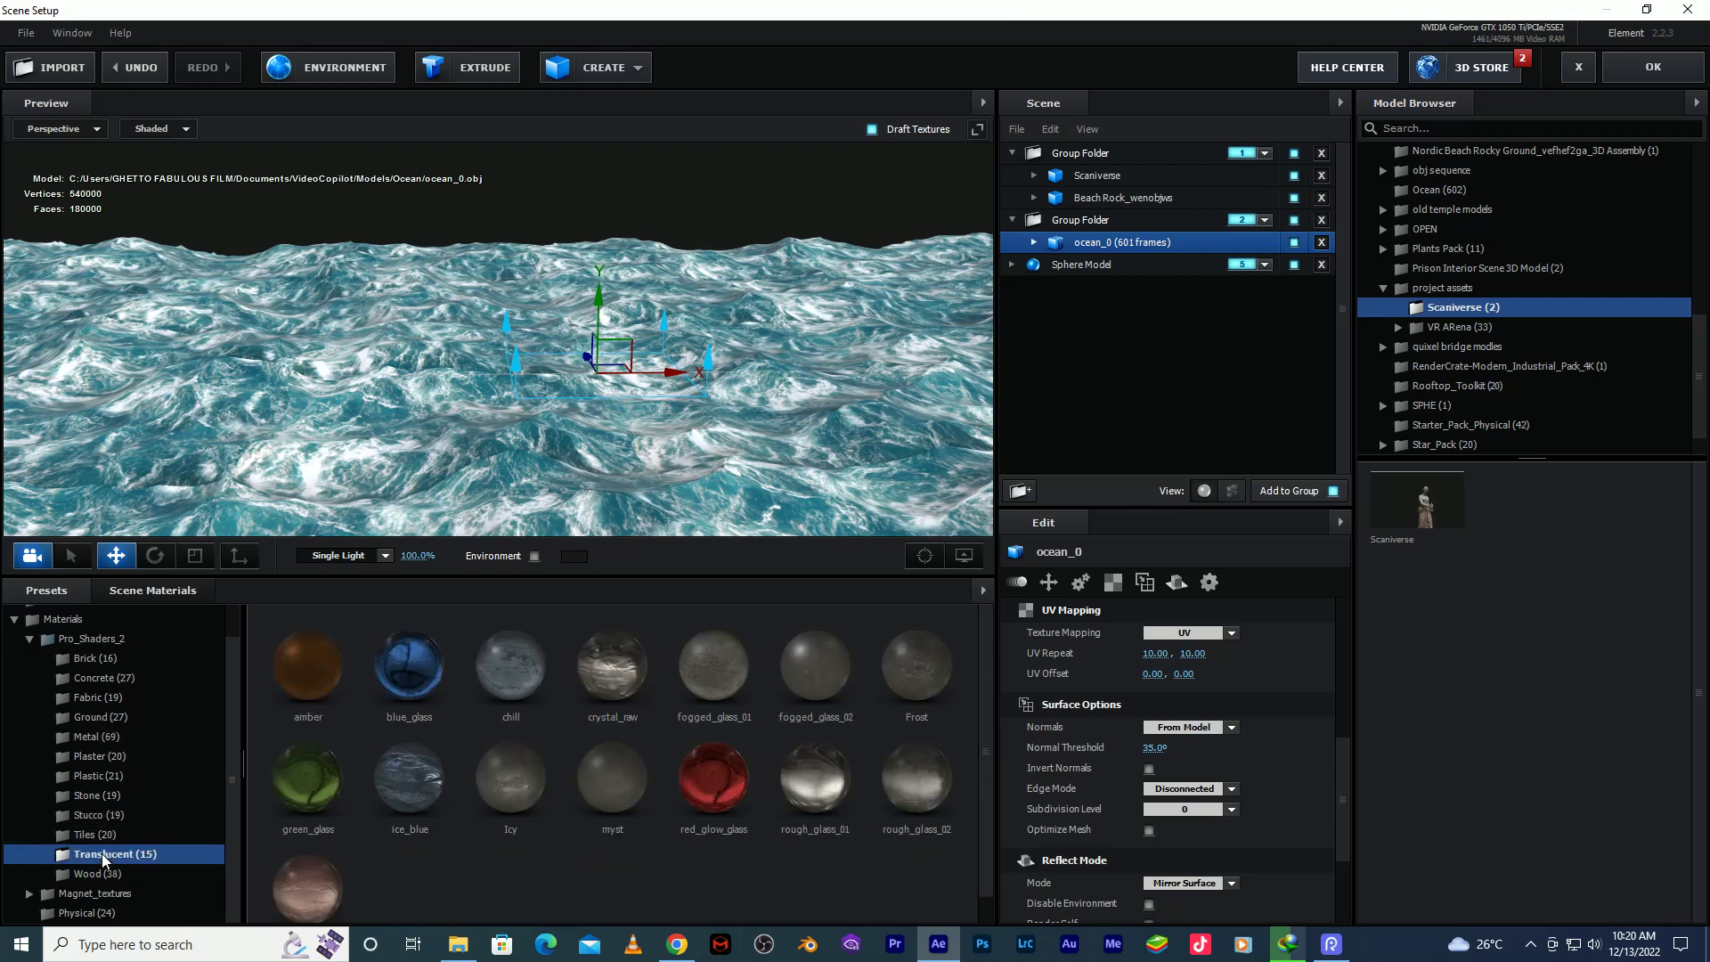
pyautogui.moveTo(417, 666); pyautogui.dragTo(1135, 240)
pyautogui.moveTo(948, 370); pyautogui.dragTo(727, 461)
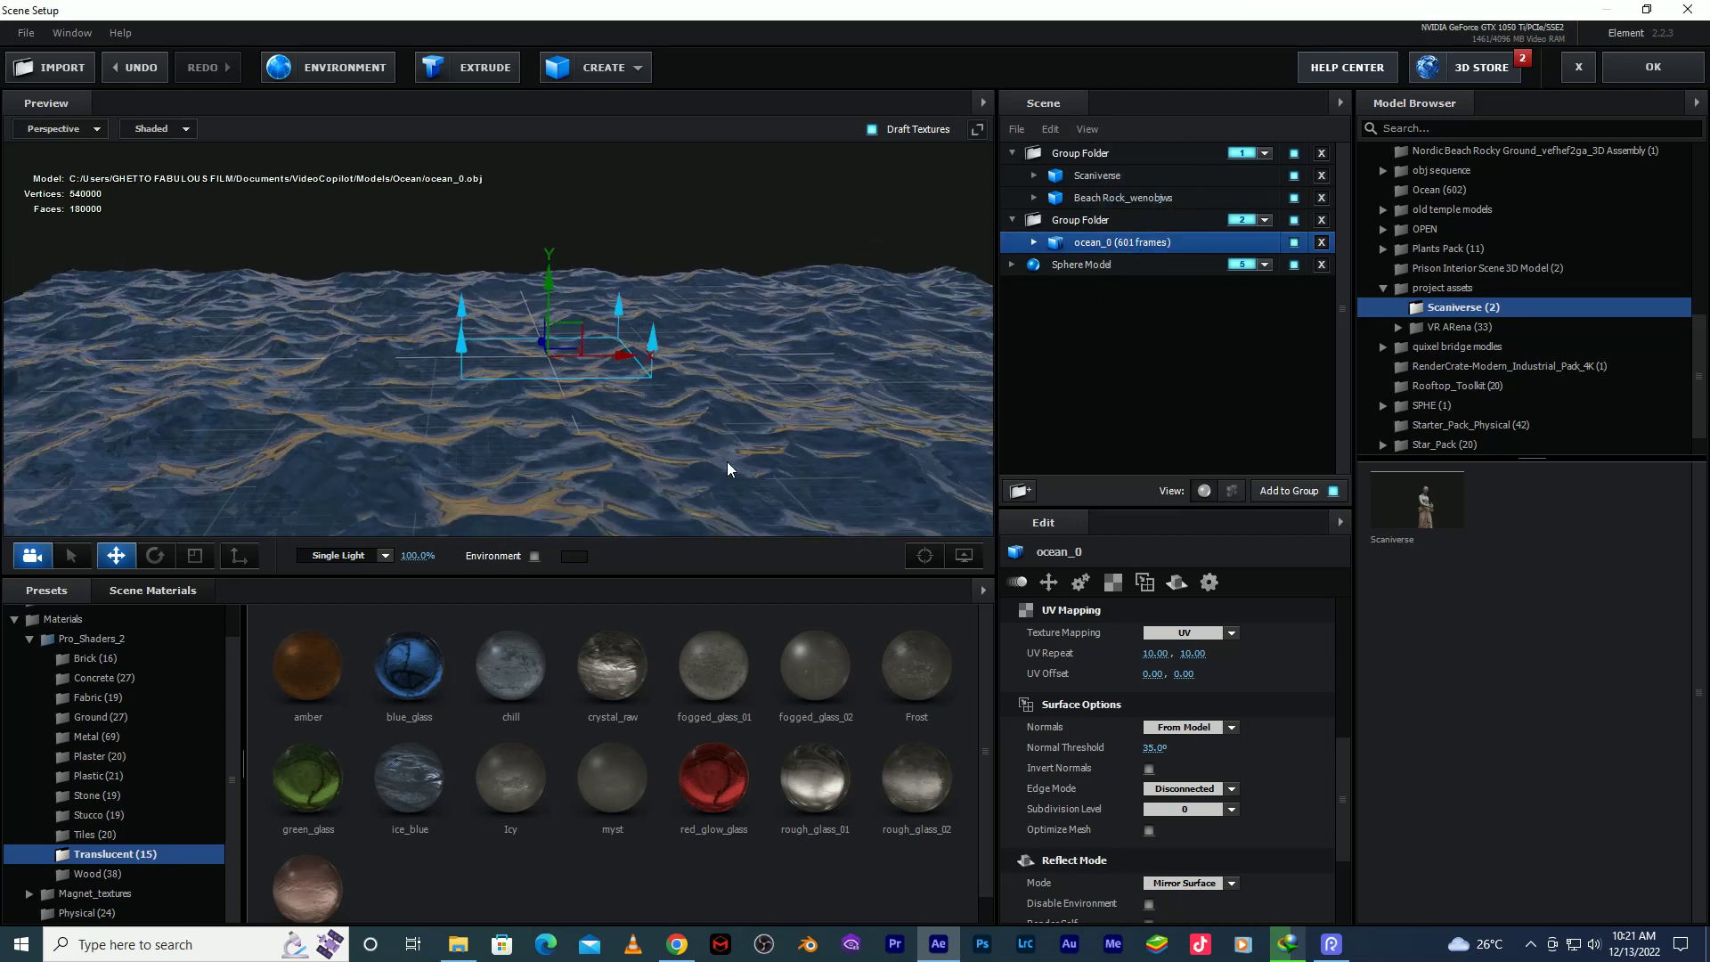
# Select the ocean's blue_glass material for editing, then switch to File Explorer and go to the VideoCopilot folder in Documents.
pyautogui.click(1033, 243)
pyautogui.click(1107, 267)
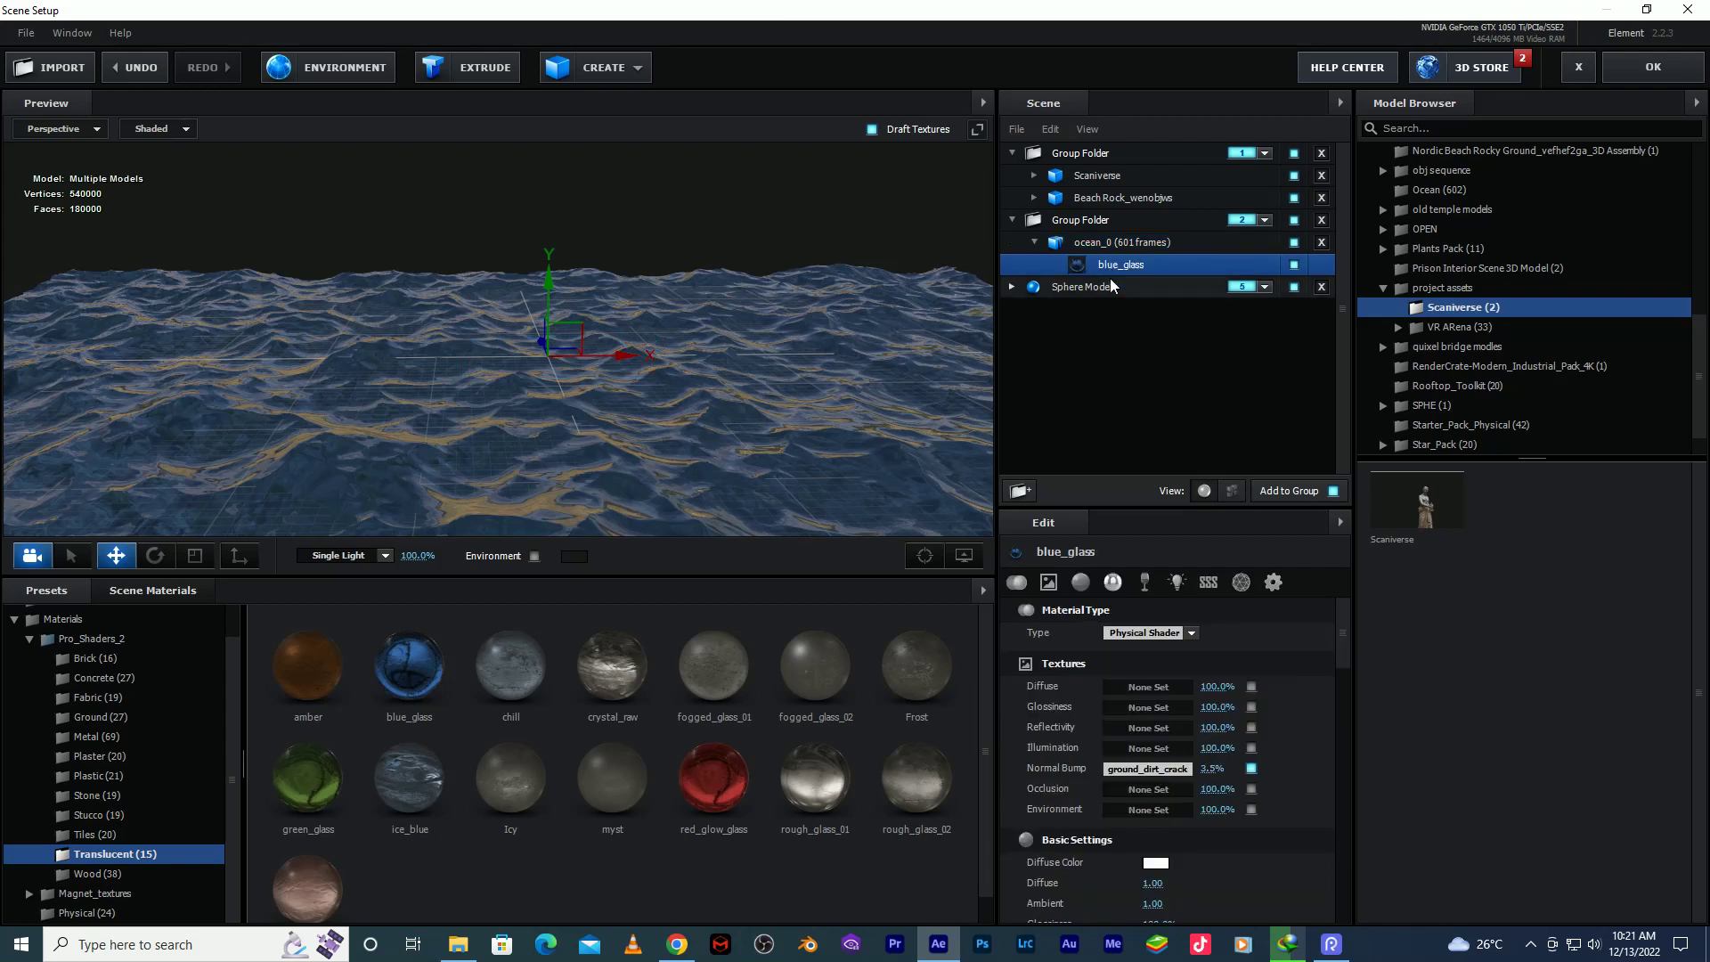
pyautogui.click(458, 944)
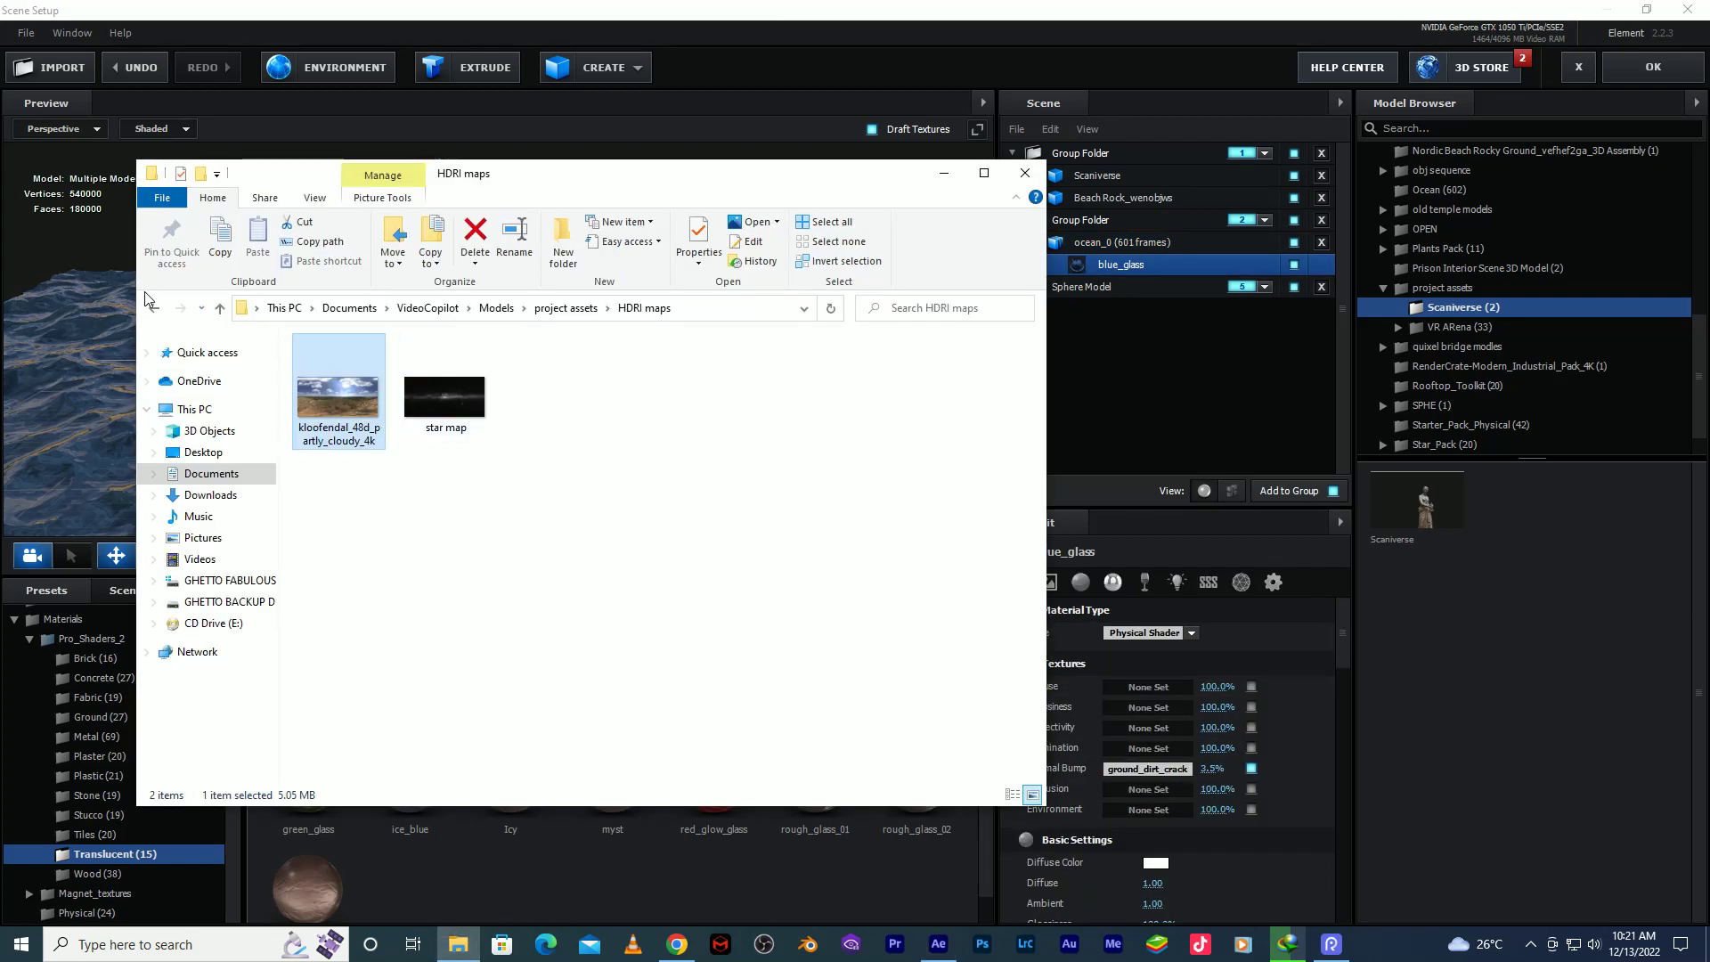
pyautogui.click(153, 310)
pyautogui.click(154, 310)
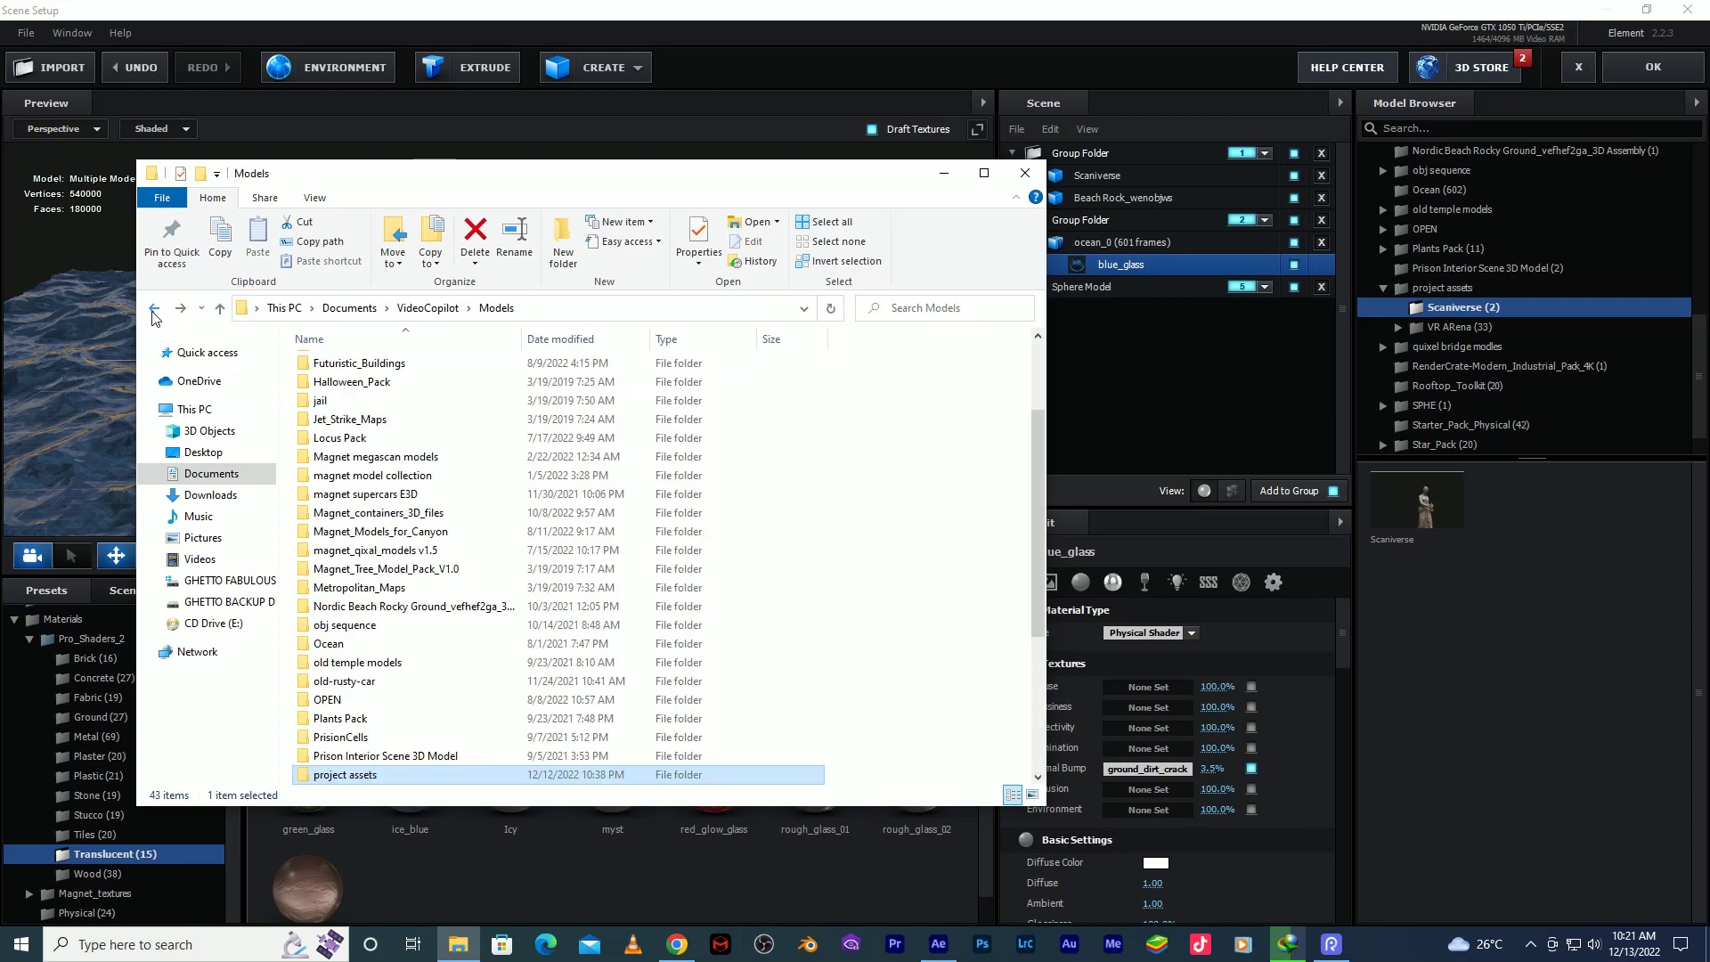
pyautogui.click(153, 310)
pyautogui.click(153, 310)
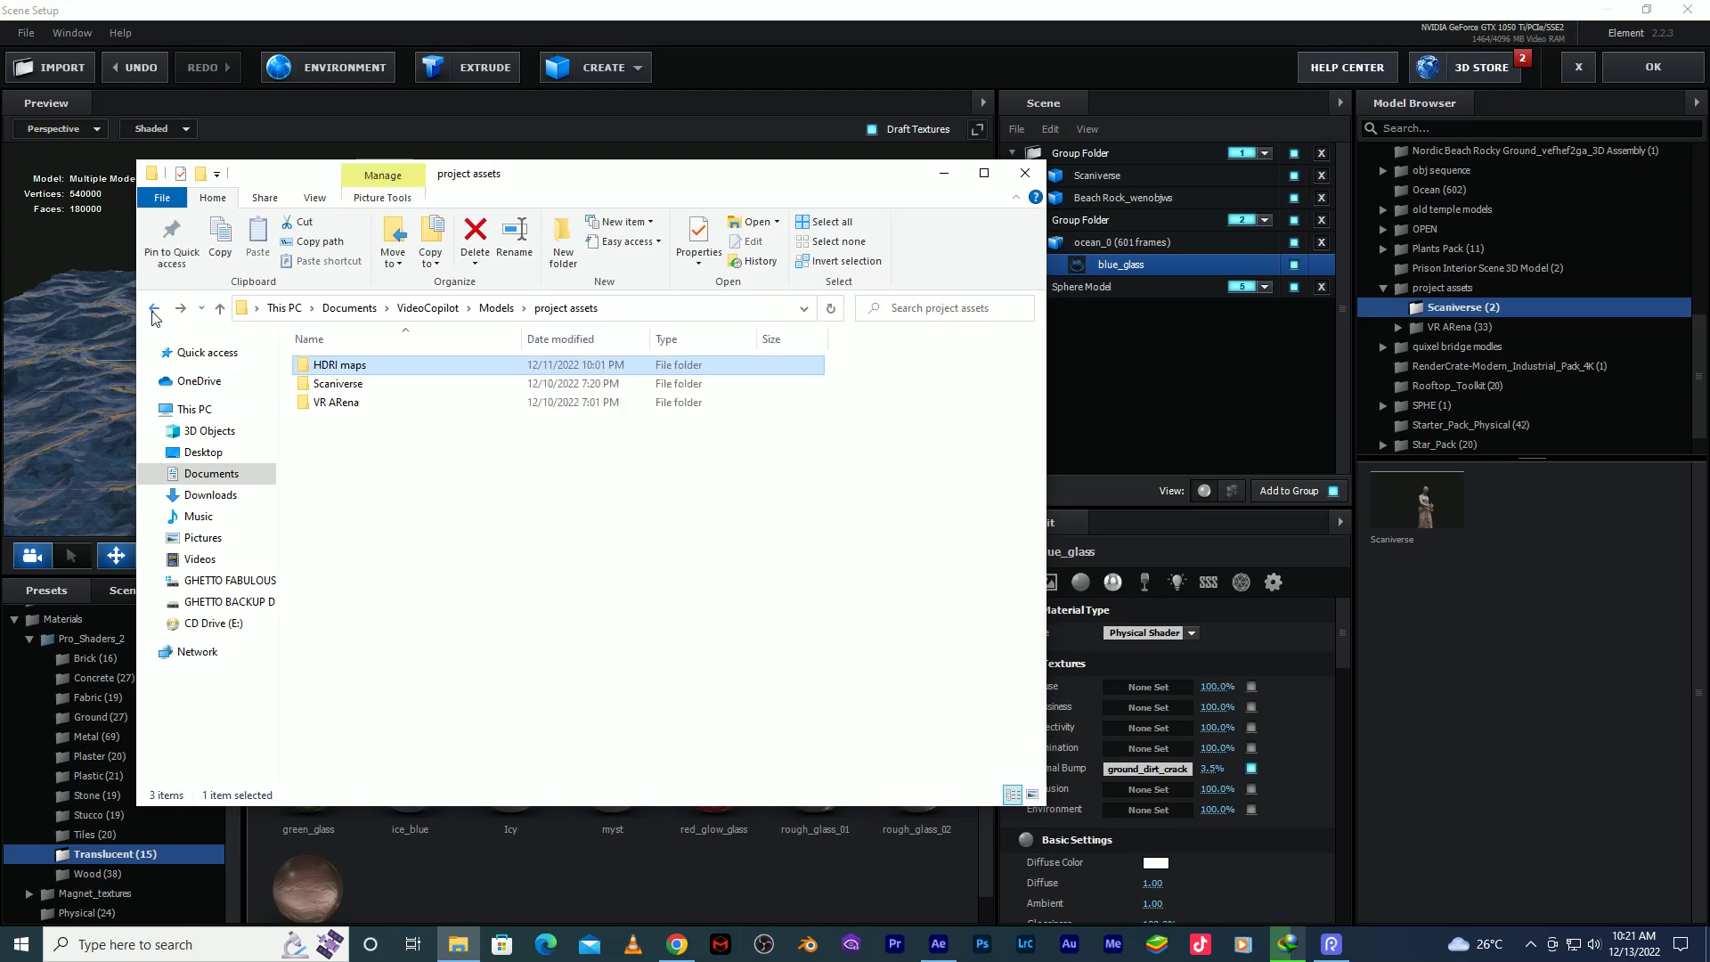
pyautogui.click(153, 310)
pyautogui.click(153, 310)
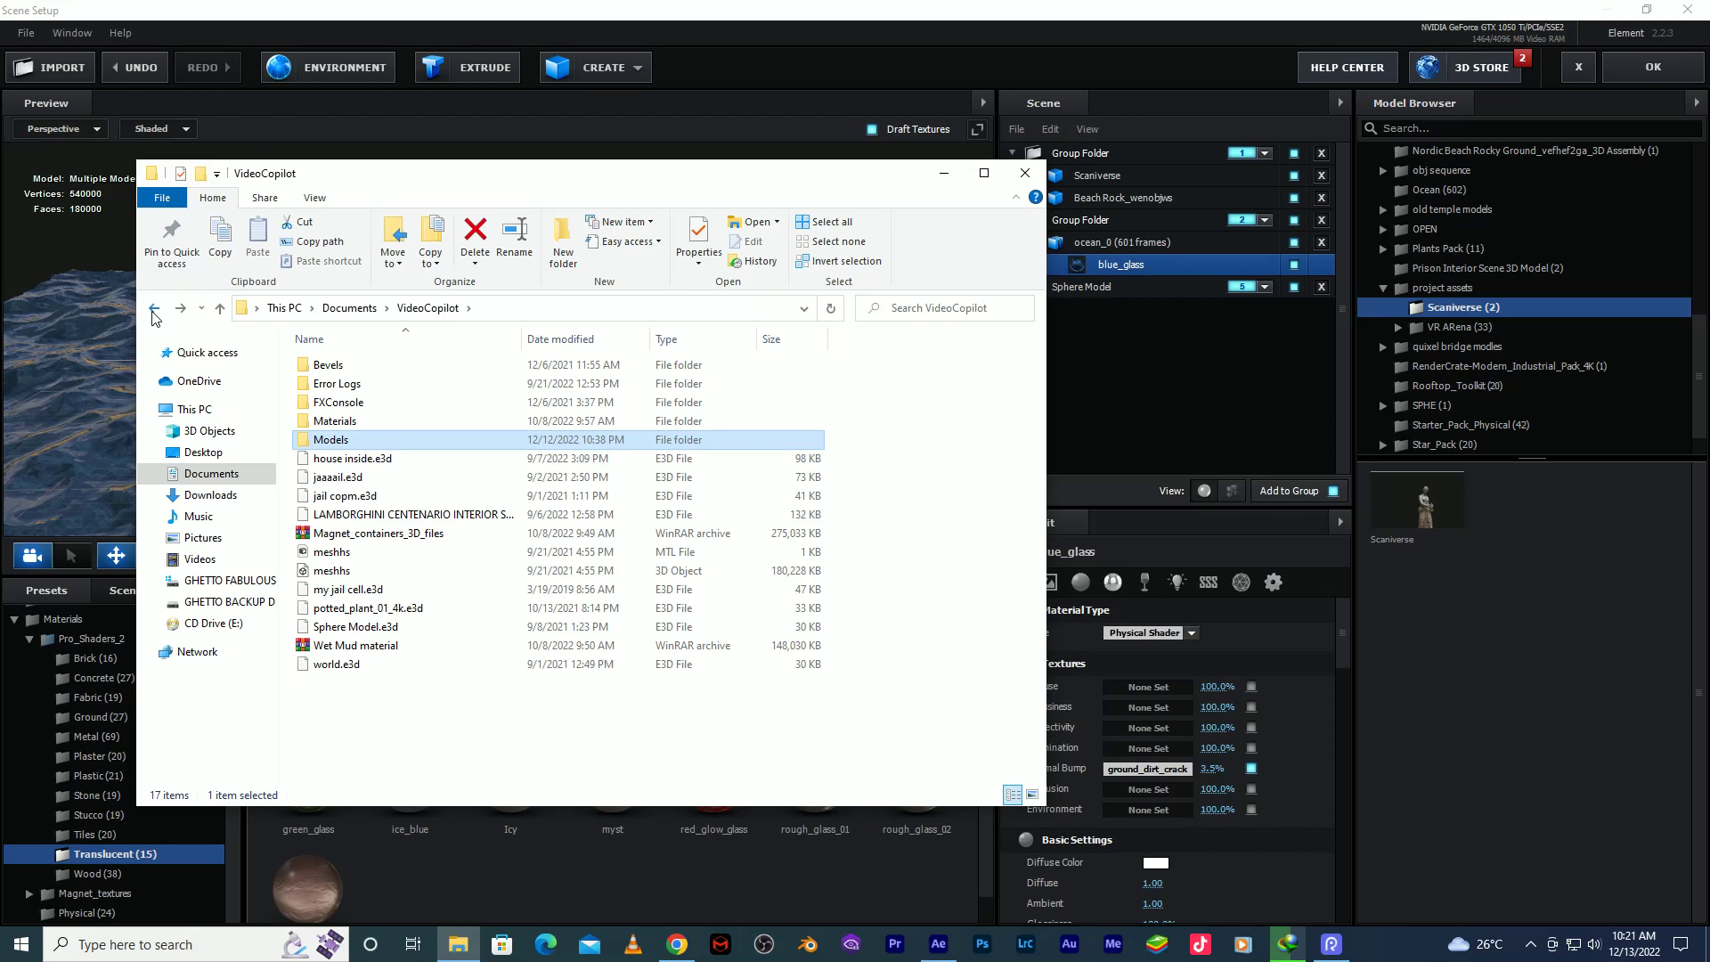
pyautogui.click(153, 310)
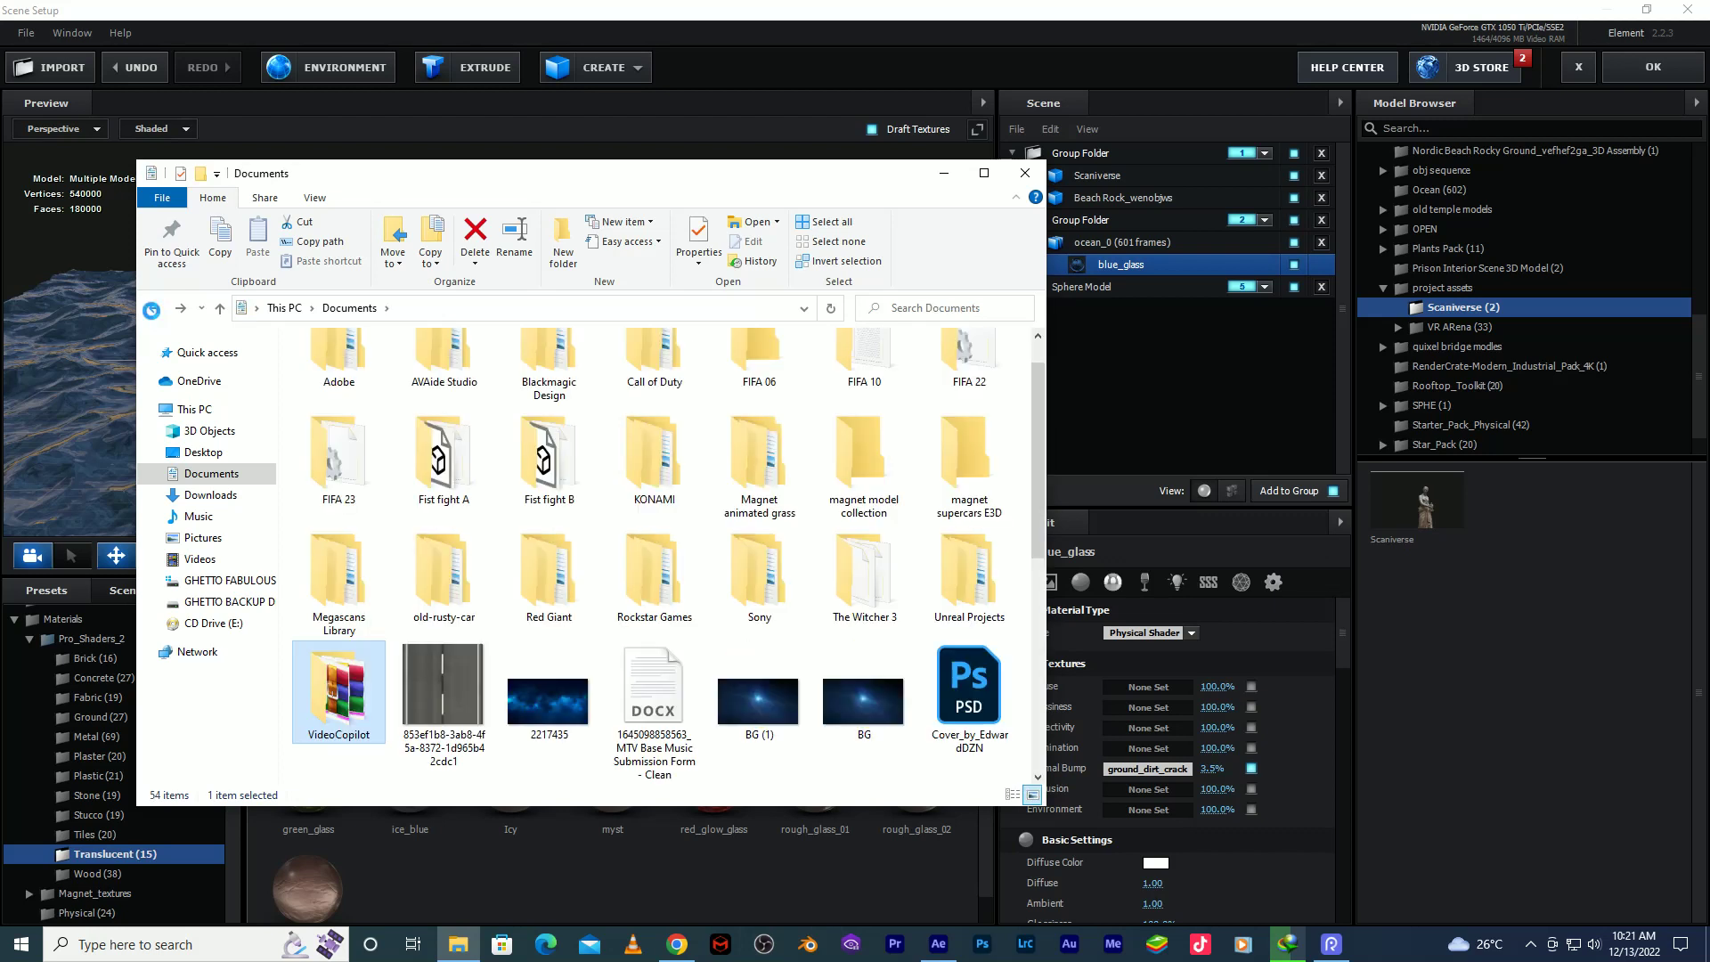
pyautogui.click(181, 308)
pyautogui.hotkey('alt', 'Left')
pyautogui.click(181, 311)
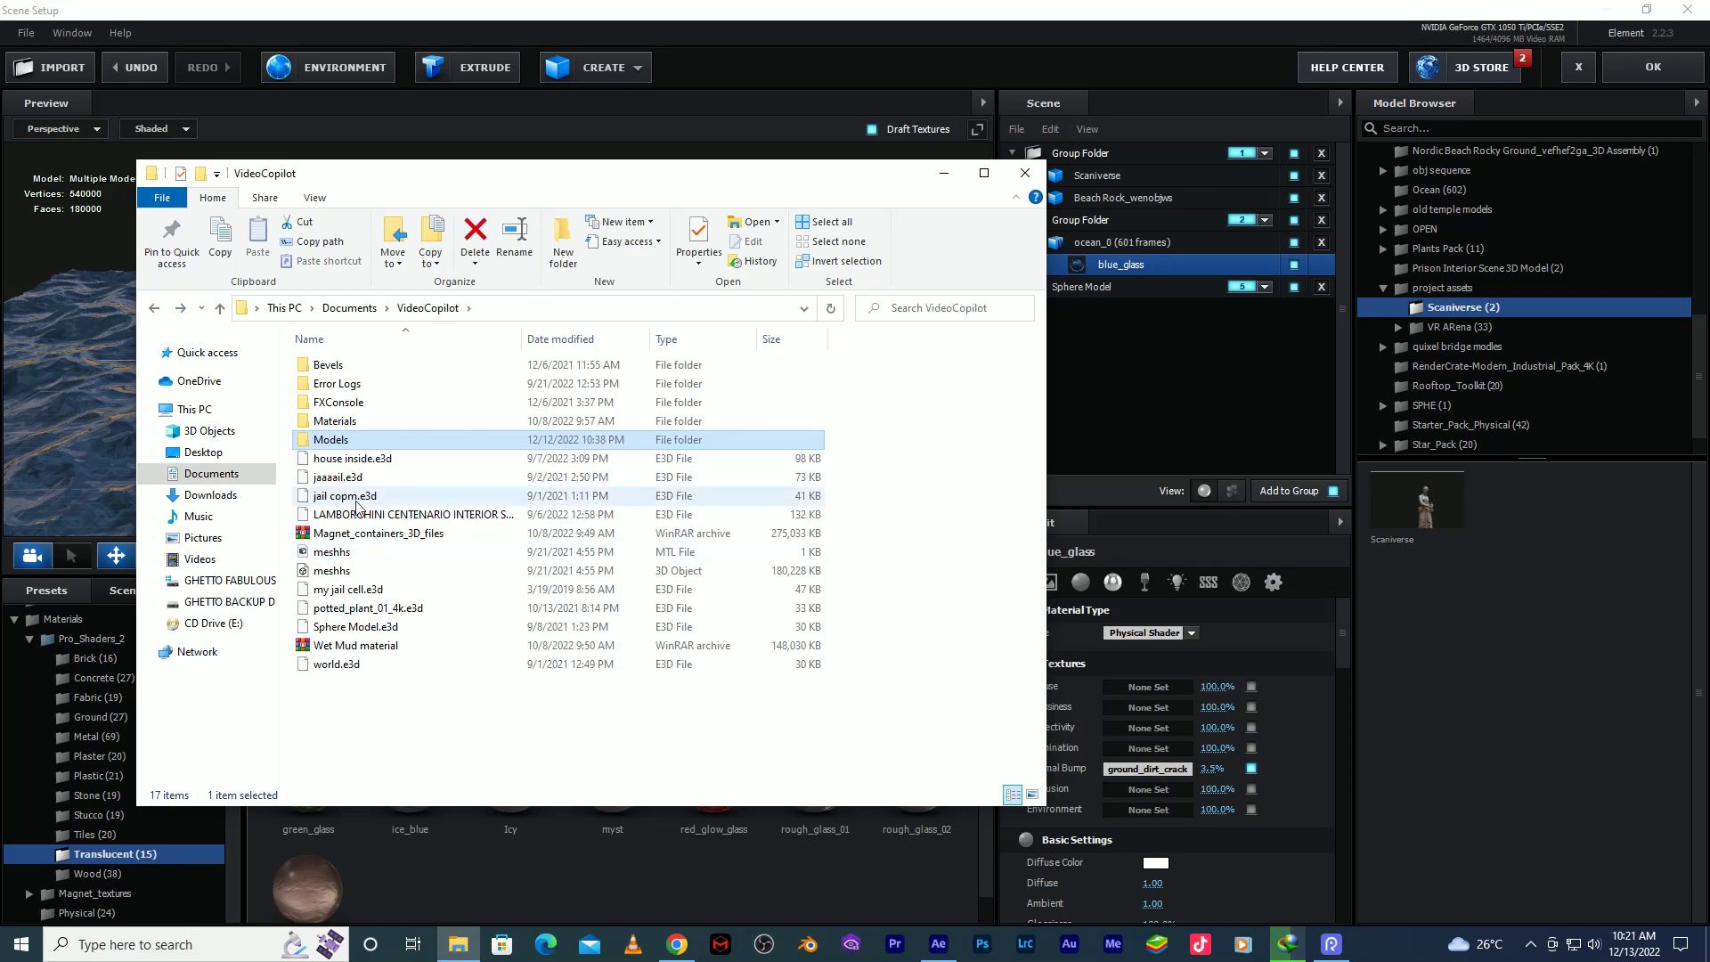
# Find the sea_water_foam_2 image in the Models > Ocean folder and assign it as the blue_glass material's Diffuse texture.
pyautogui.doubleClick(331, 440)
pyautogui.hotkey('alt', 'Left')
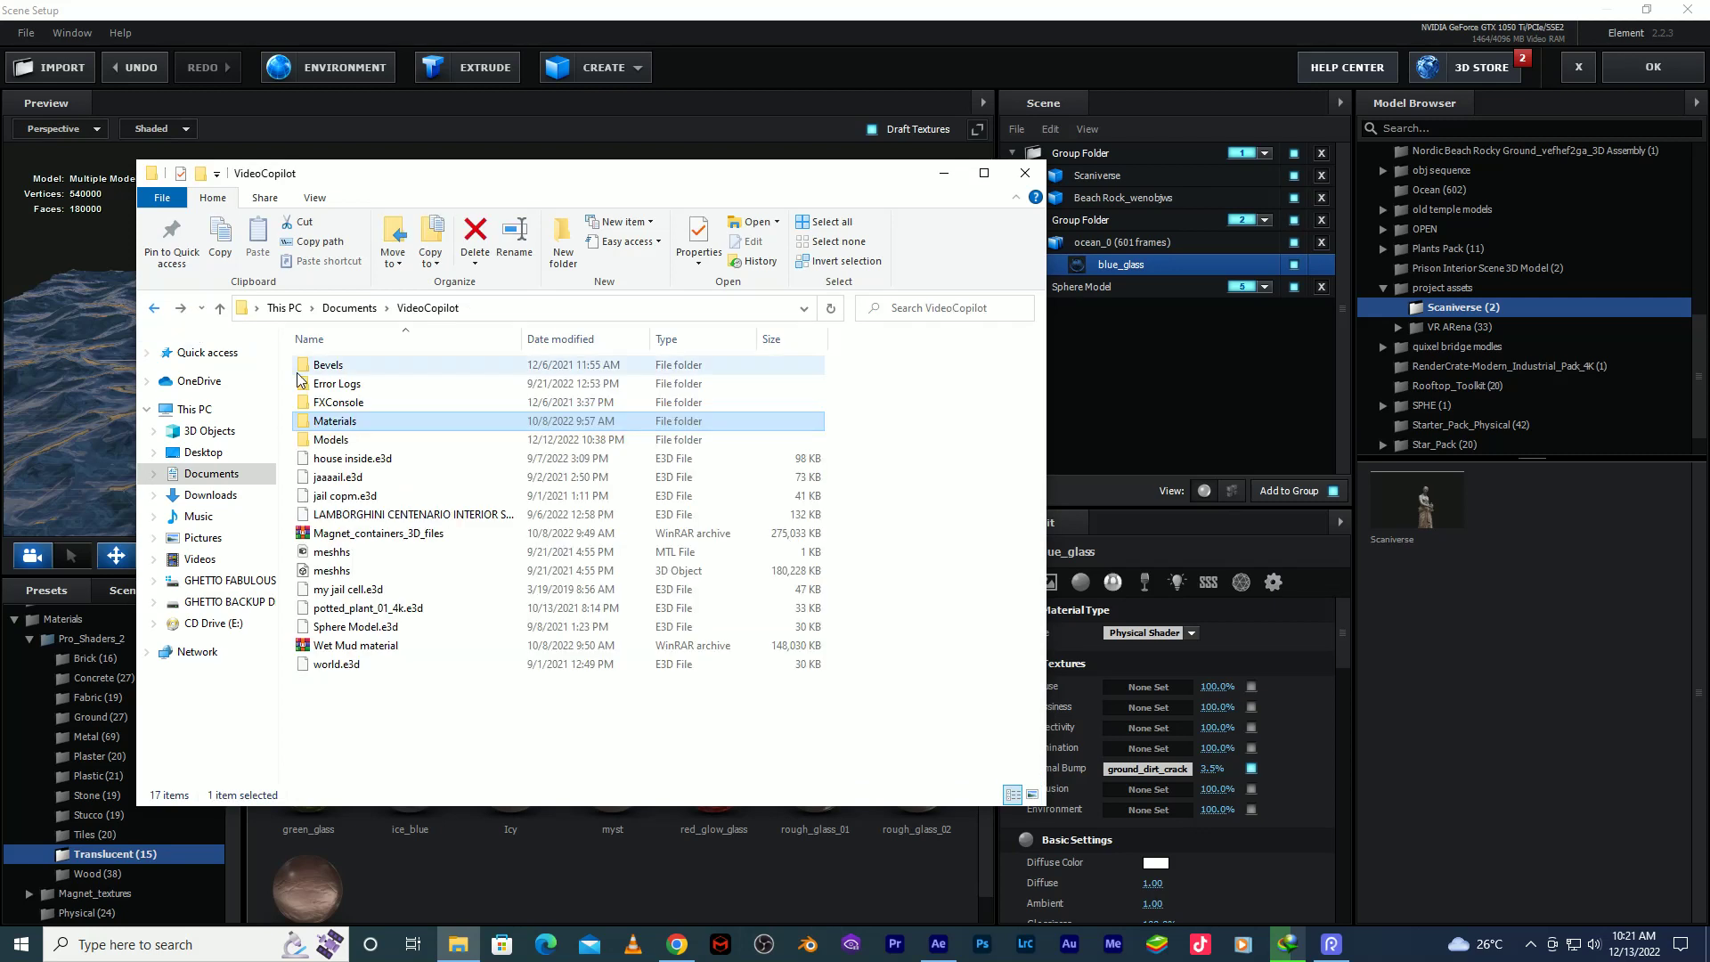
pyautogui.doubleClick(325, 445)
pyautogui.scroll(-5, 339, 498)
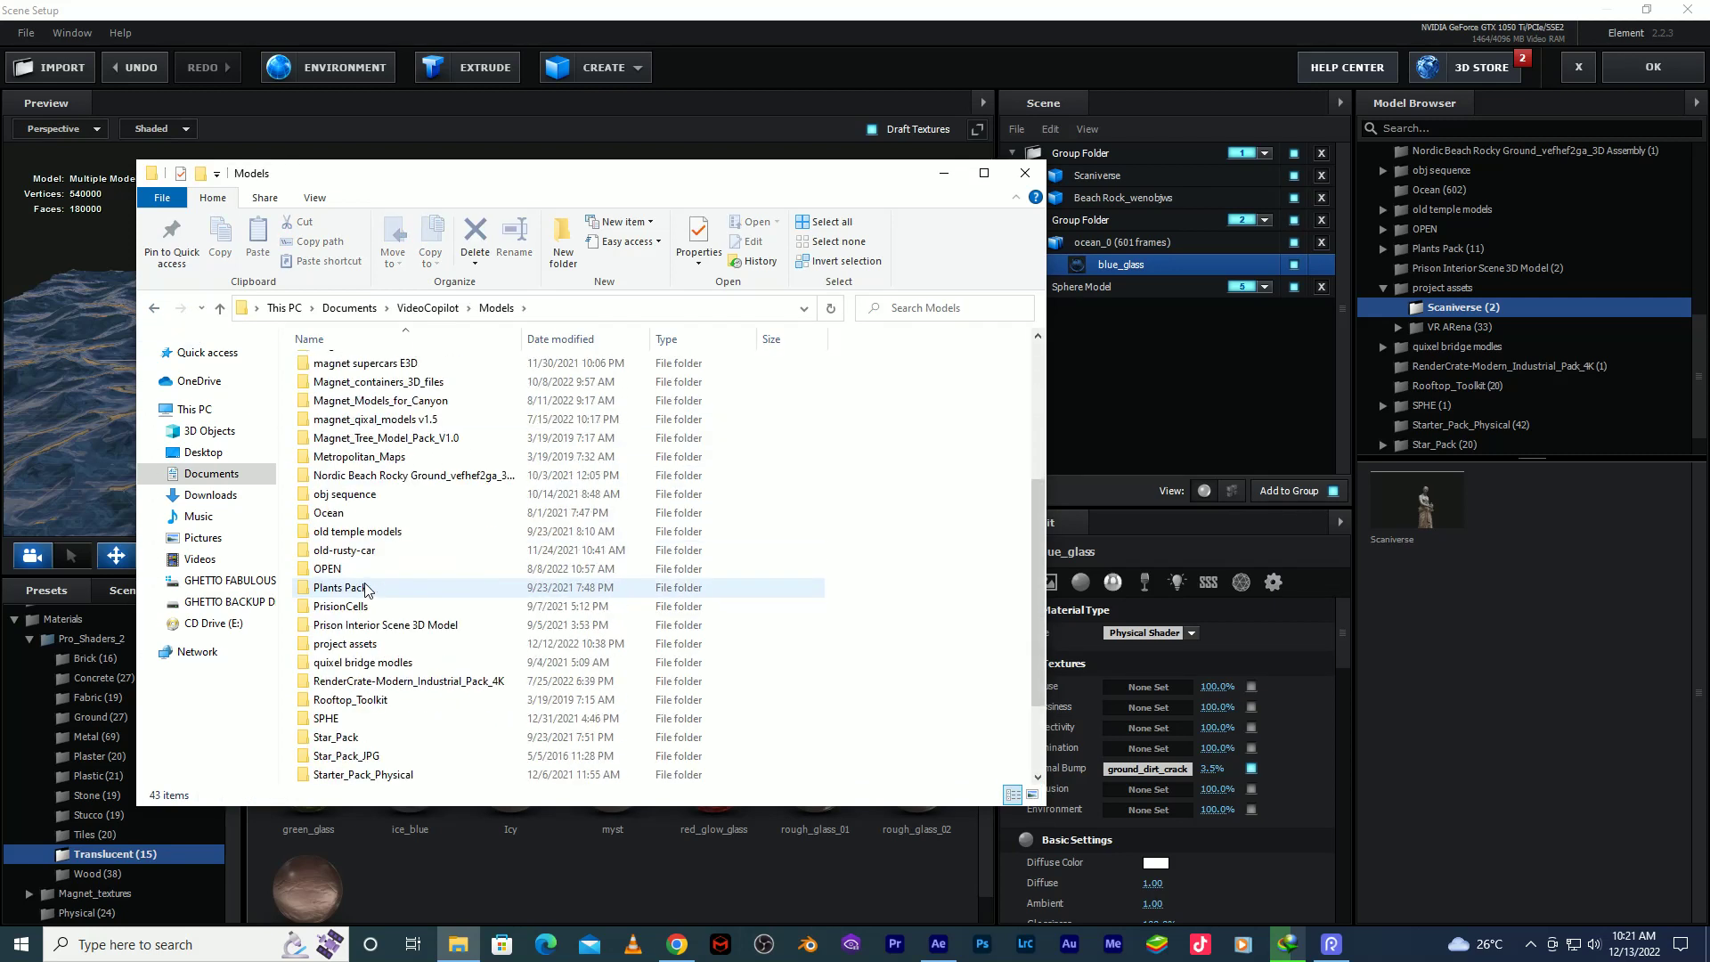
pyautogui.doubleClick(341, 512)
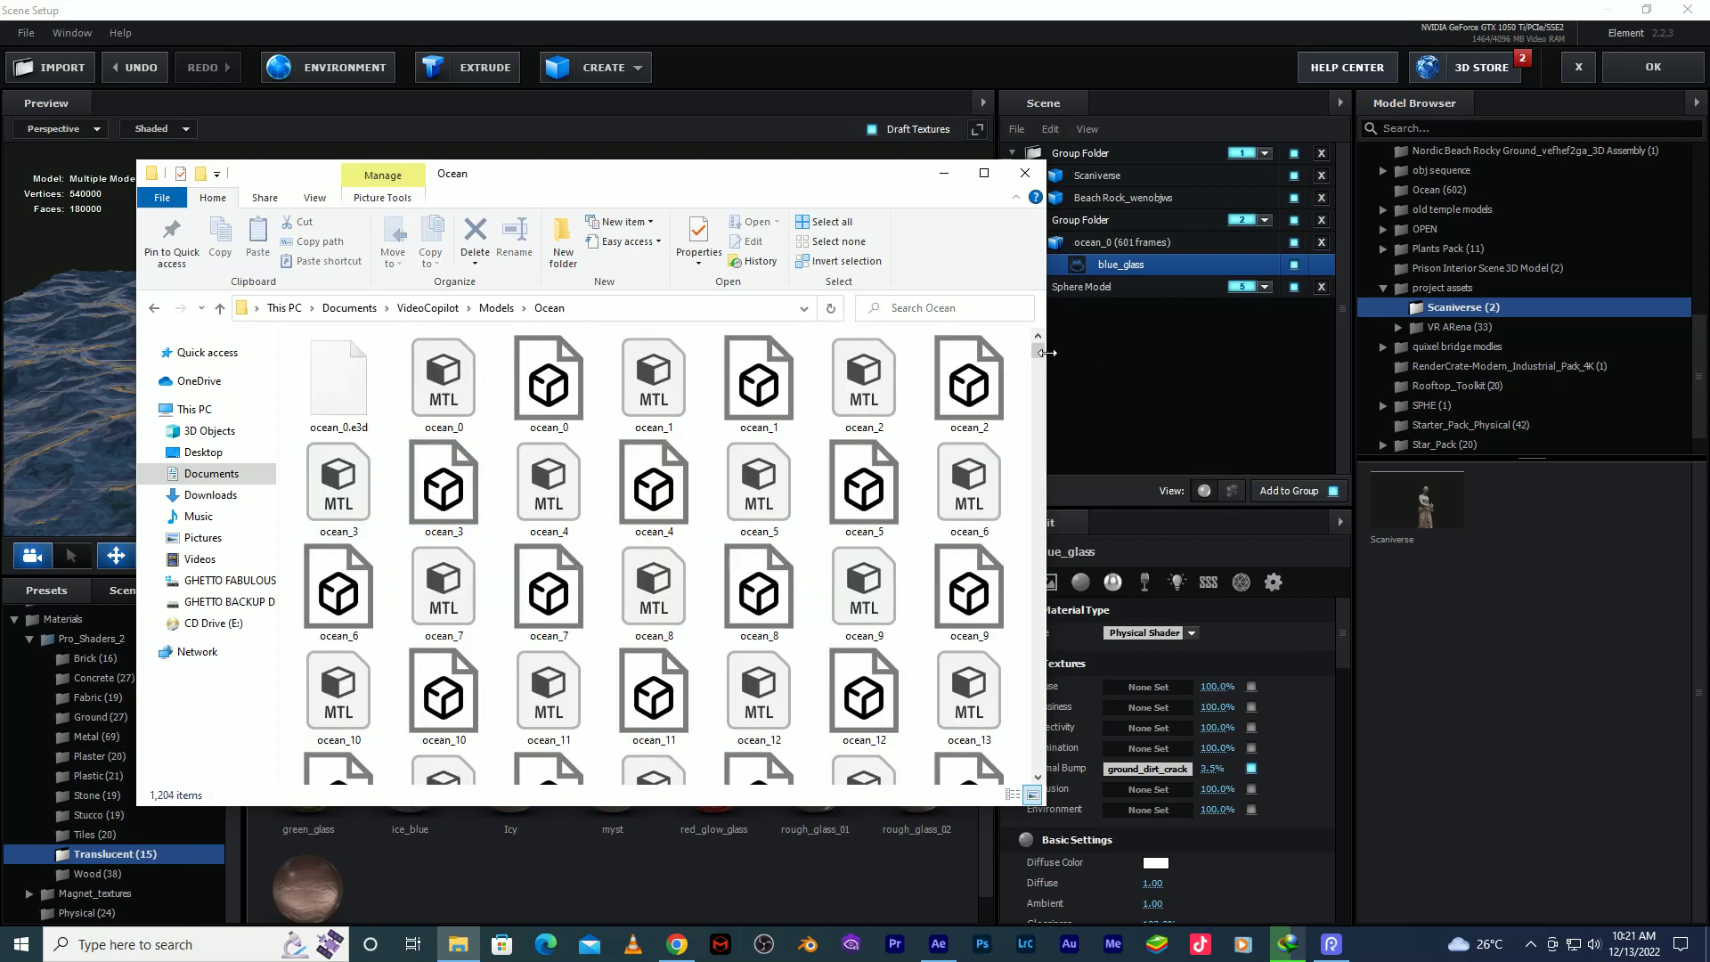
pyautogui.moveTo(1039, 356); pyautogui.dragTo(1038, 762)
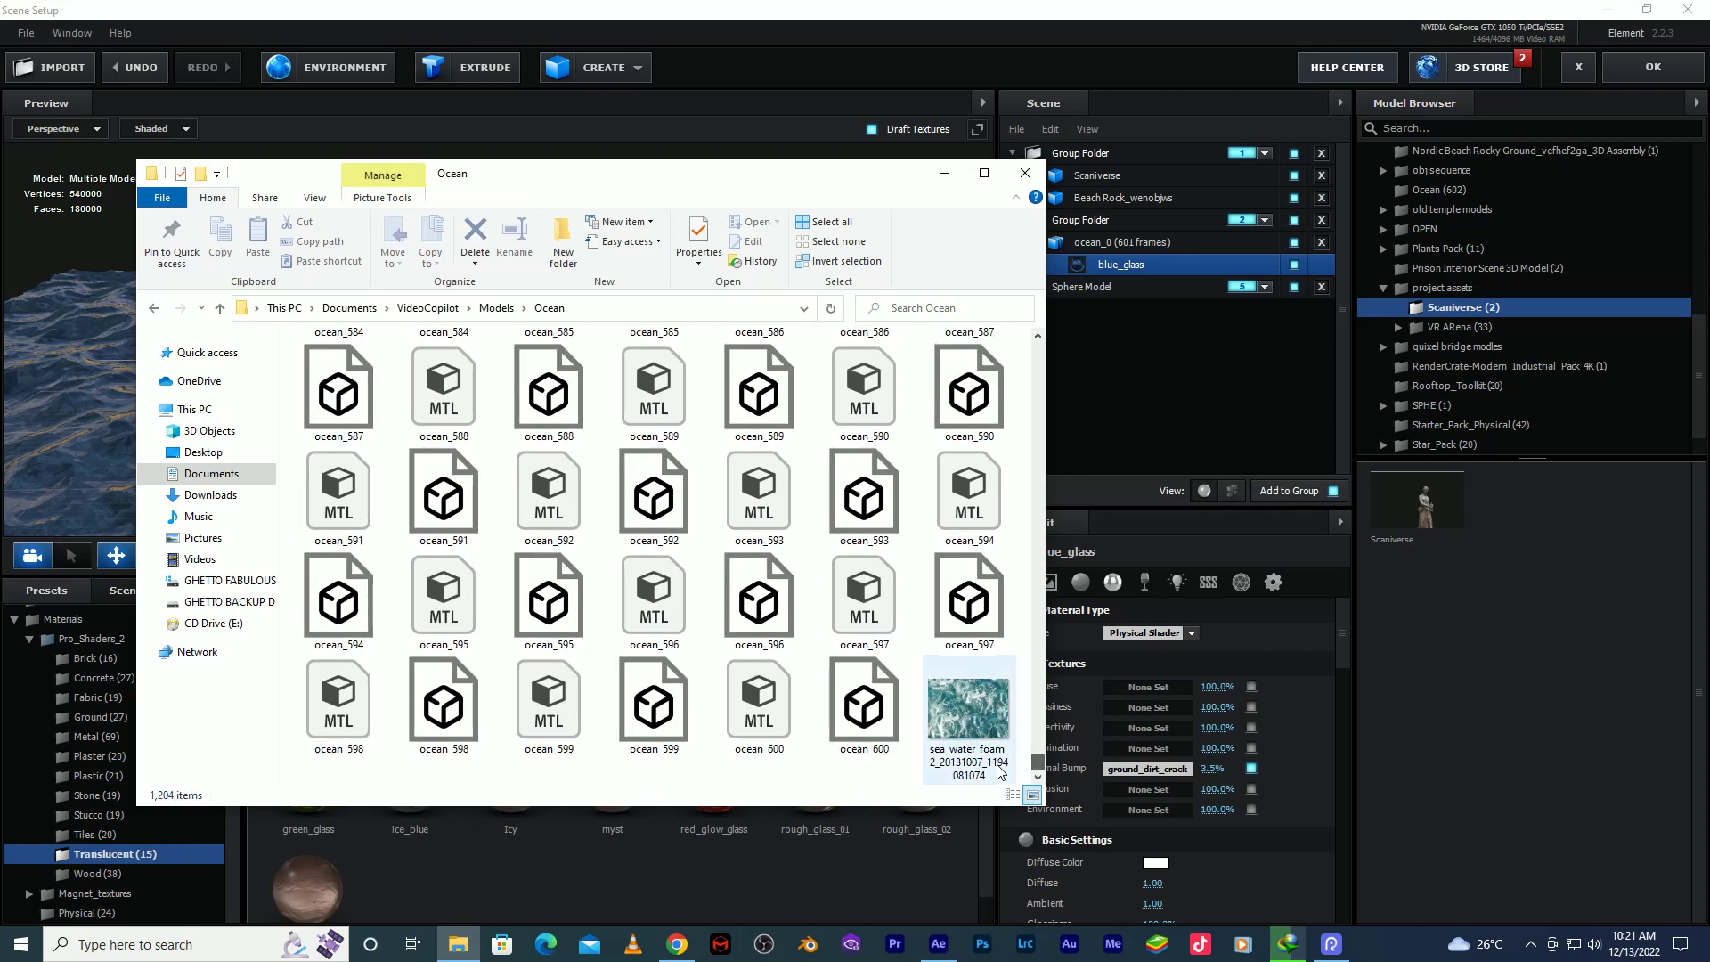
pyautogui.moveTo(950, 726); pyautogui.dragTo(1141, 689)
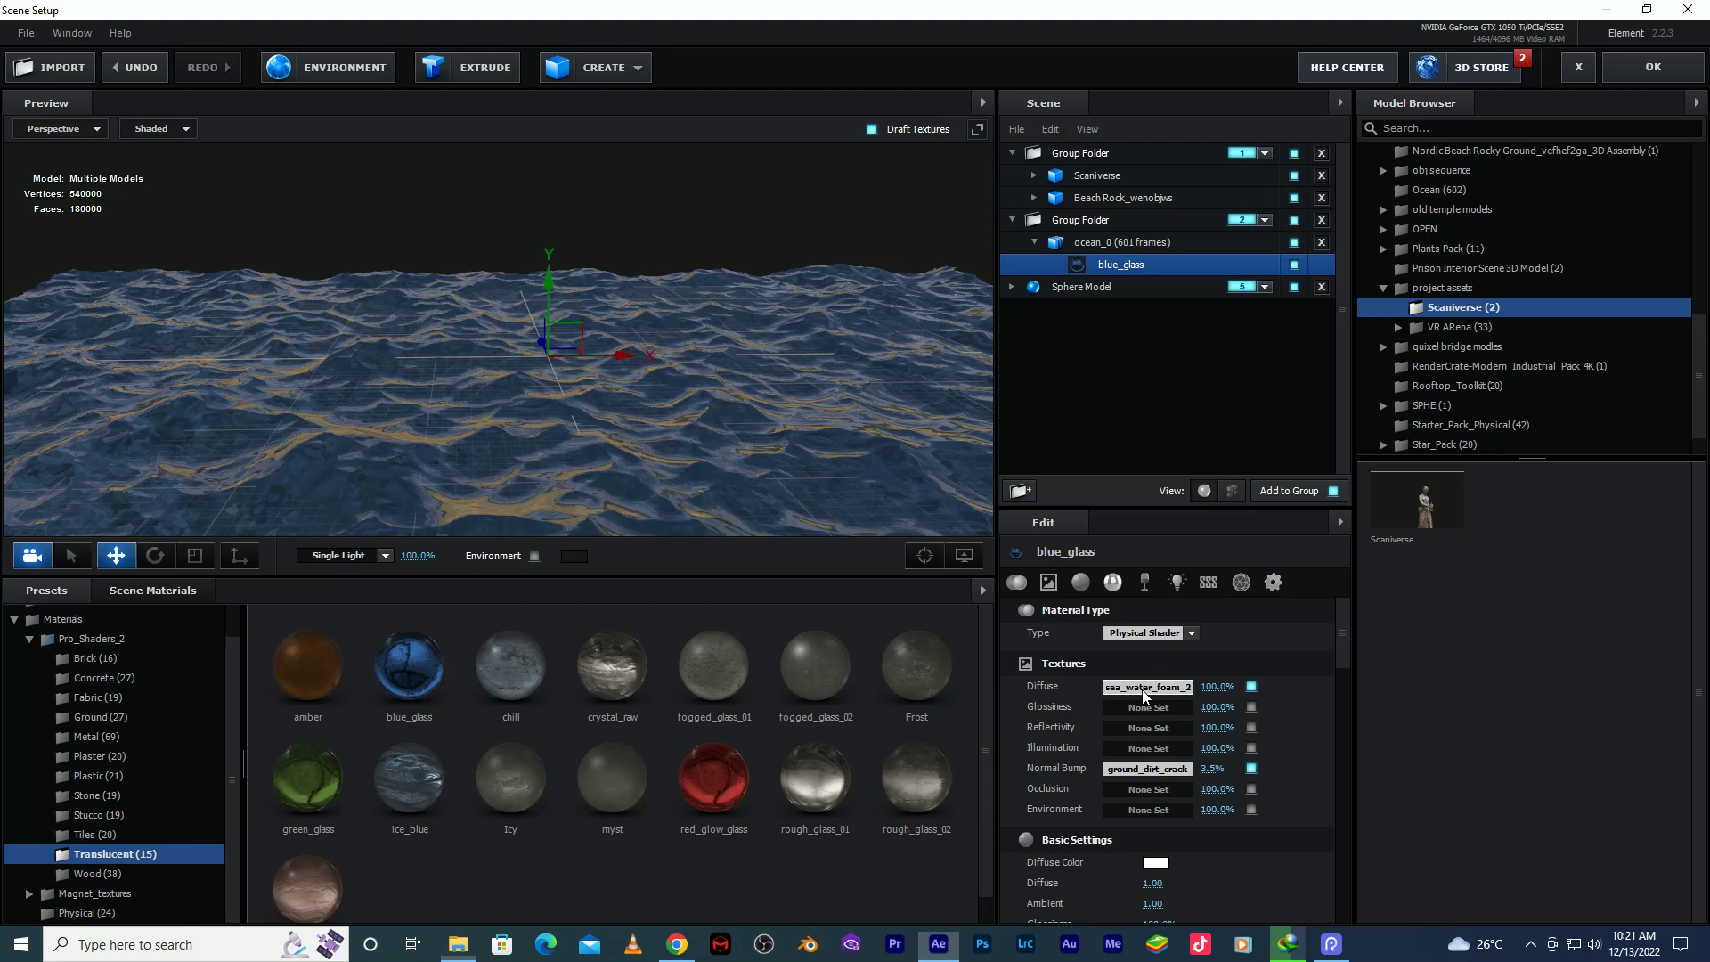
pyautogui.click(1424, 881)
pyautogui.click(1141, 688)
pyautogui.click(1423, 877)
# Try copying the sea_water_foam_2 Diffuse texture into the Normal Bump channel, and undo the replacement.
pyautogui.click(1251, 767)
pyautogui.rightClick(1154, 693)
pyautogui.click(1181, 731)
pyautogui.rightClick(1152, 776)
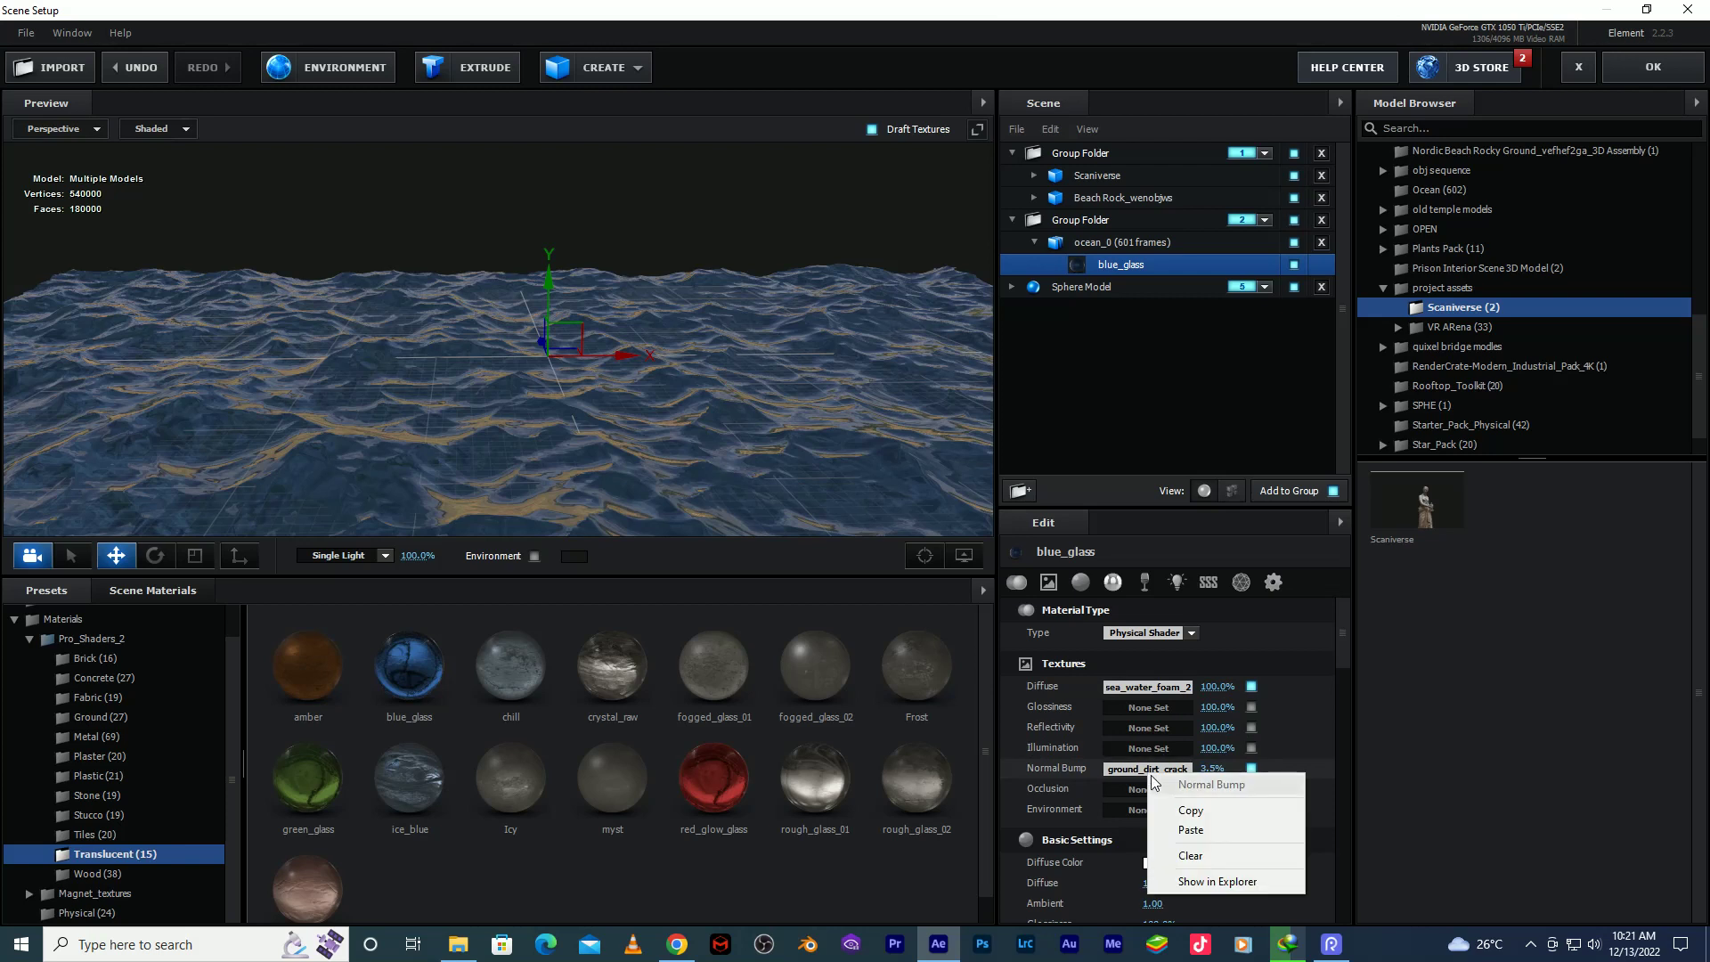
pyautogui.click(1191, 829)
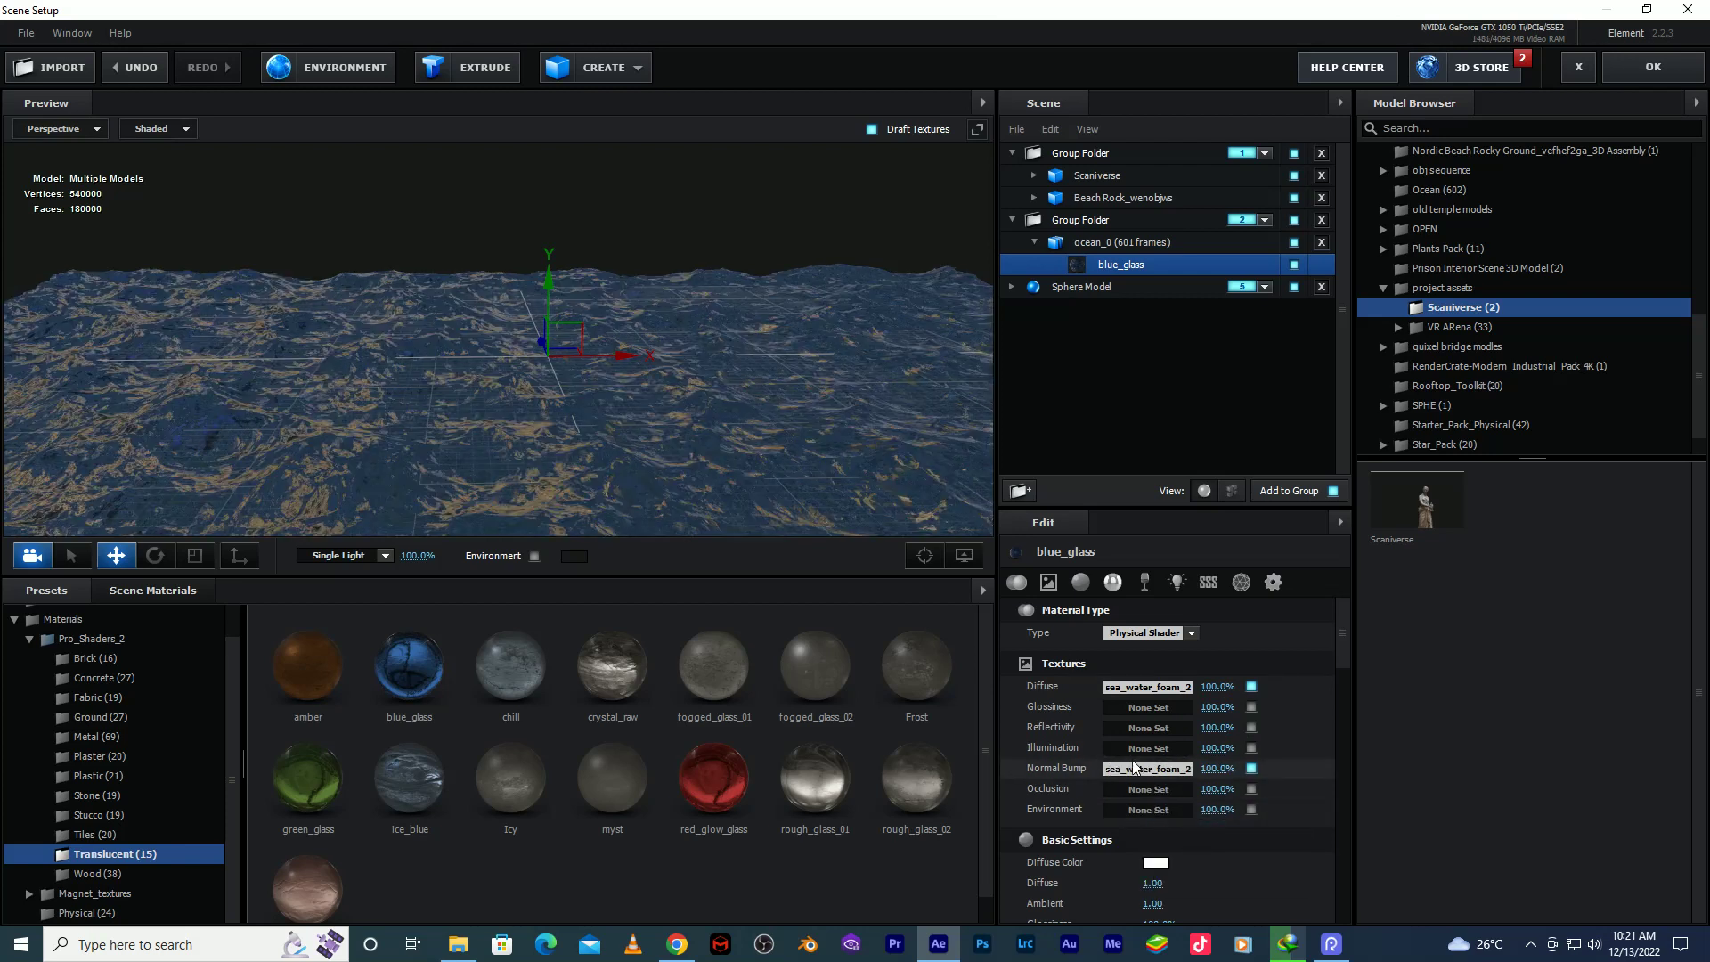
pyautogui.moveTo(520, 447); pyautogui.dragTo(531, 437)
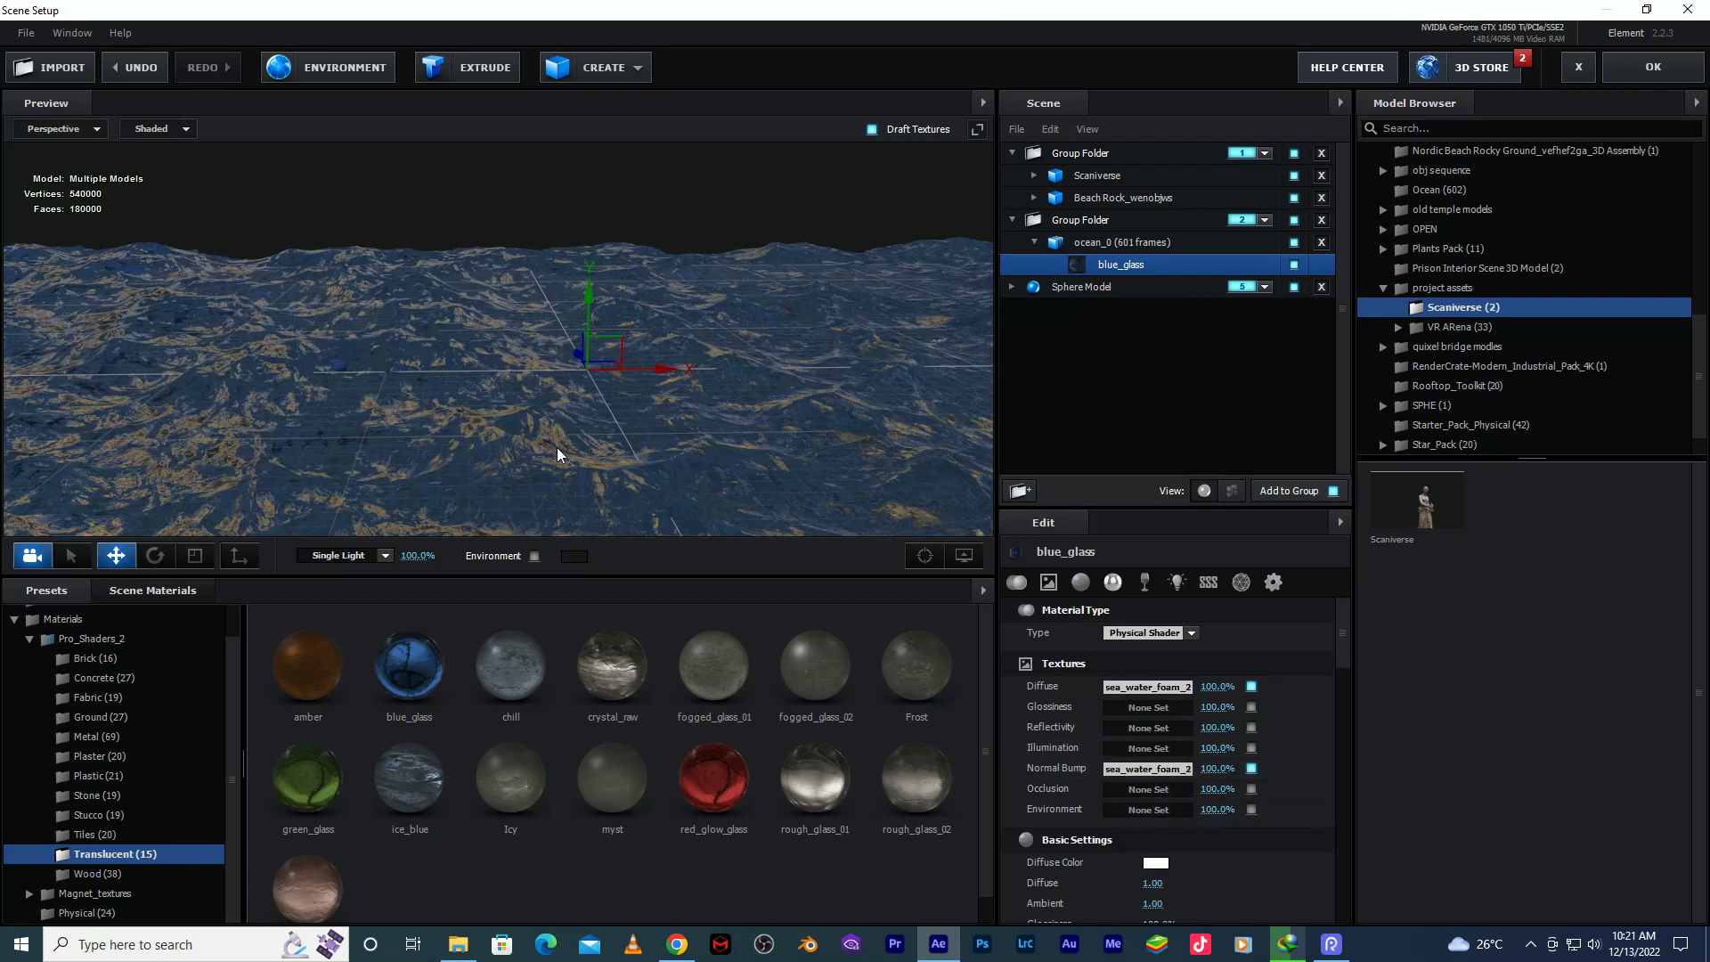
pyautogui.hotkey('ctrl', 'z')
pyautogui.moveTo(869, 496); pyautogui.dragTo(622, 460)
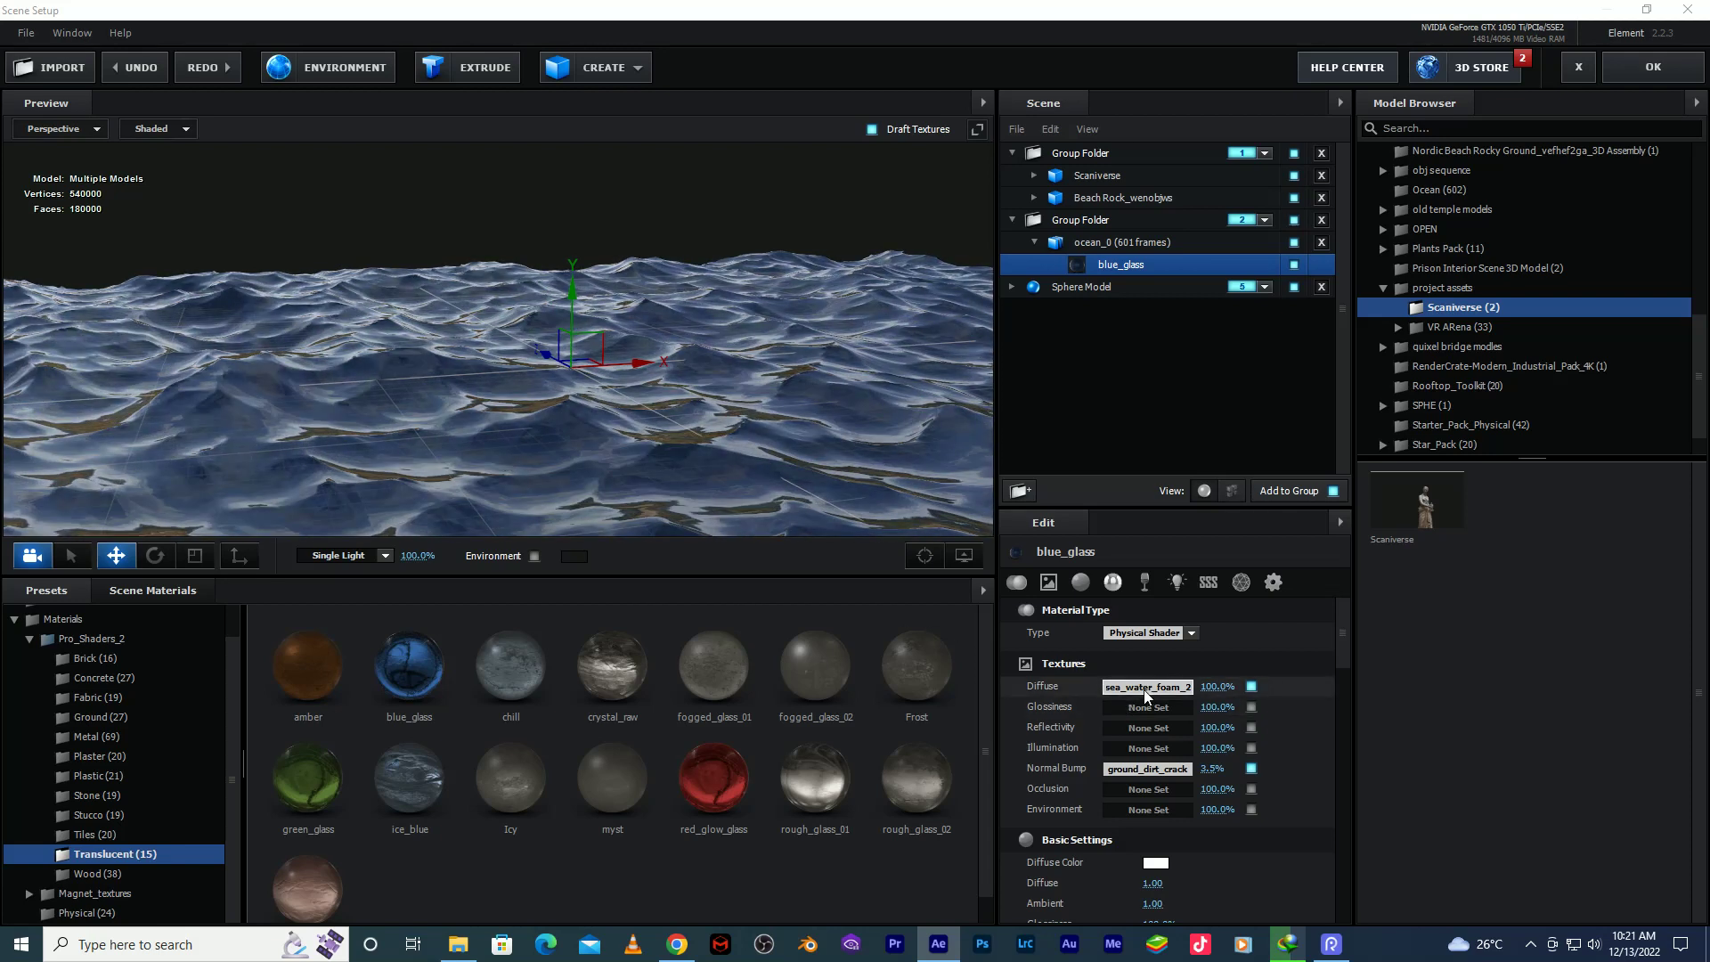
# Copy the sea_water_foam_2 Diffuse texture into the Glossiness channel and lower its strength to 43%.
pyautogui.click(1250, 687)
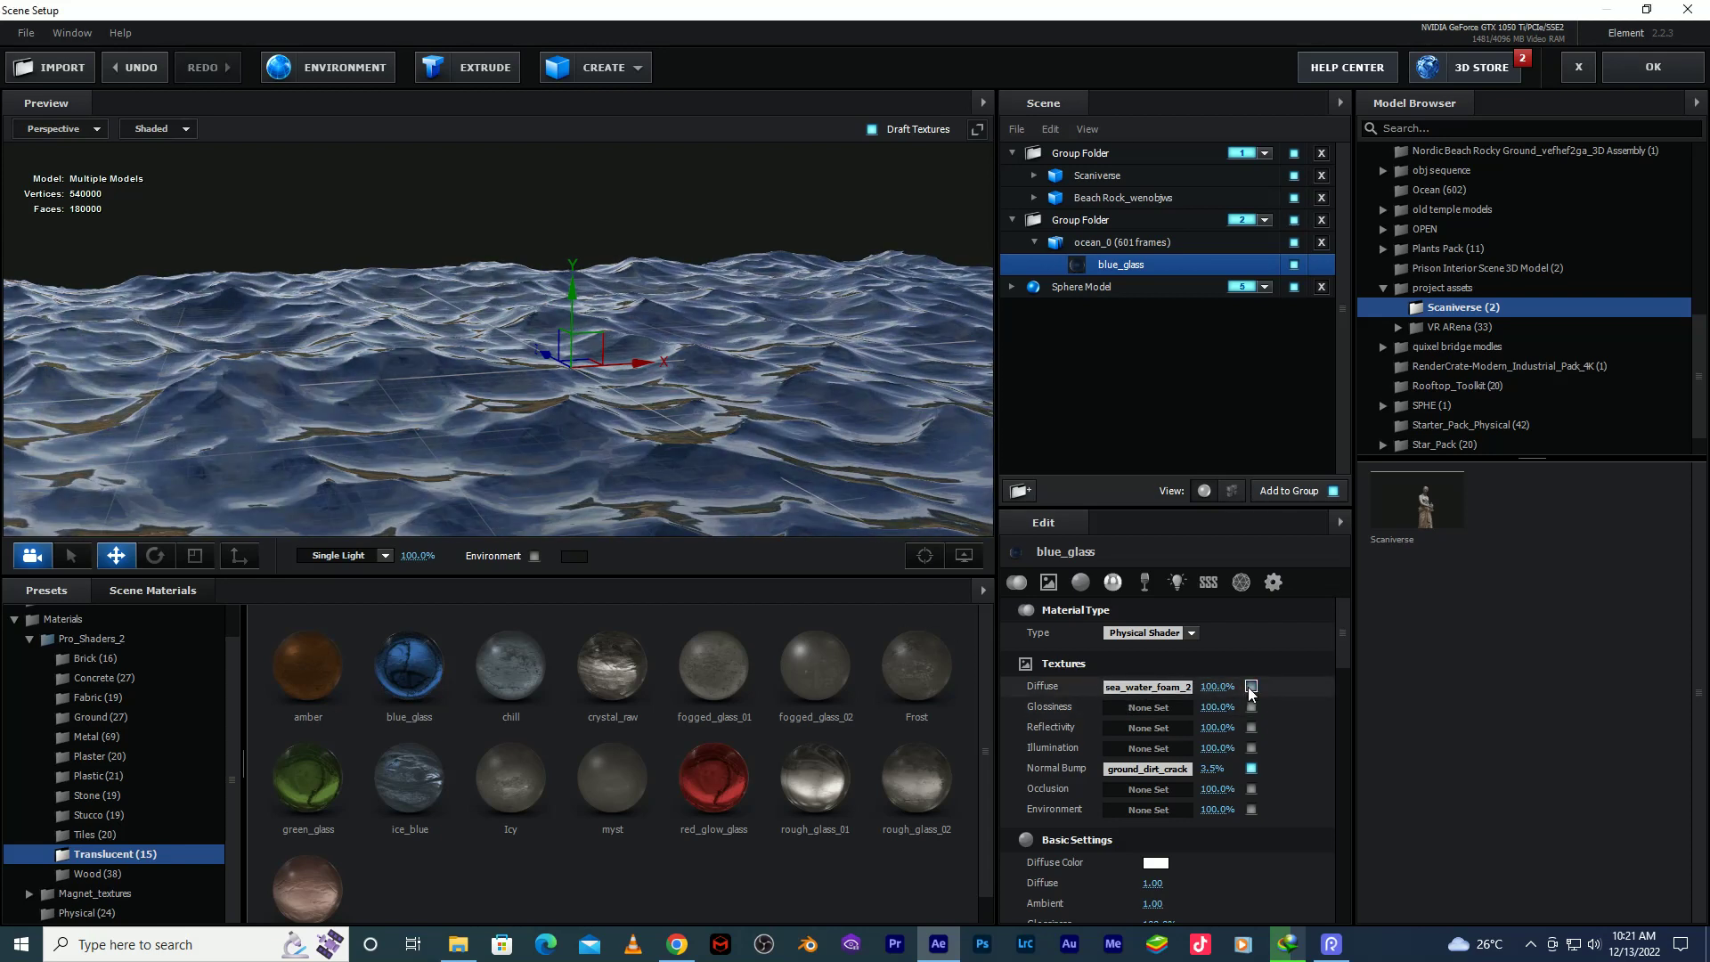
pyautogui.rightClick(1149, 694)
pyautogui.click(1167, 729)
pyautogui.rightClick(1145, 712)
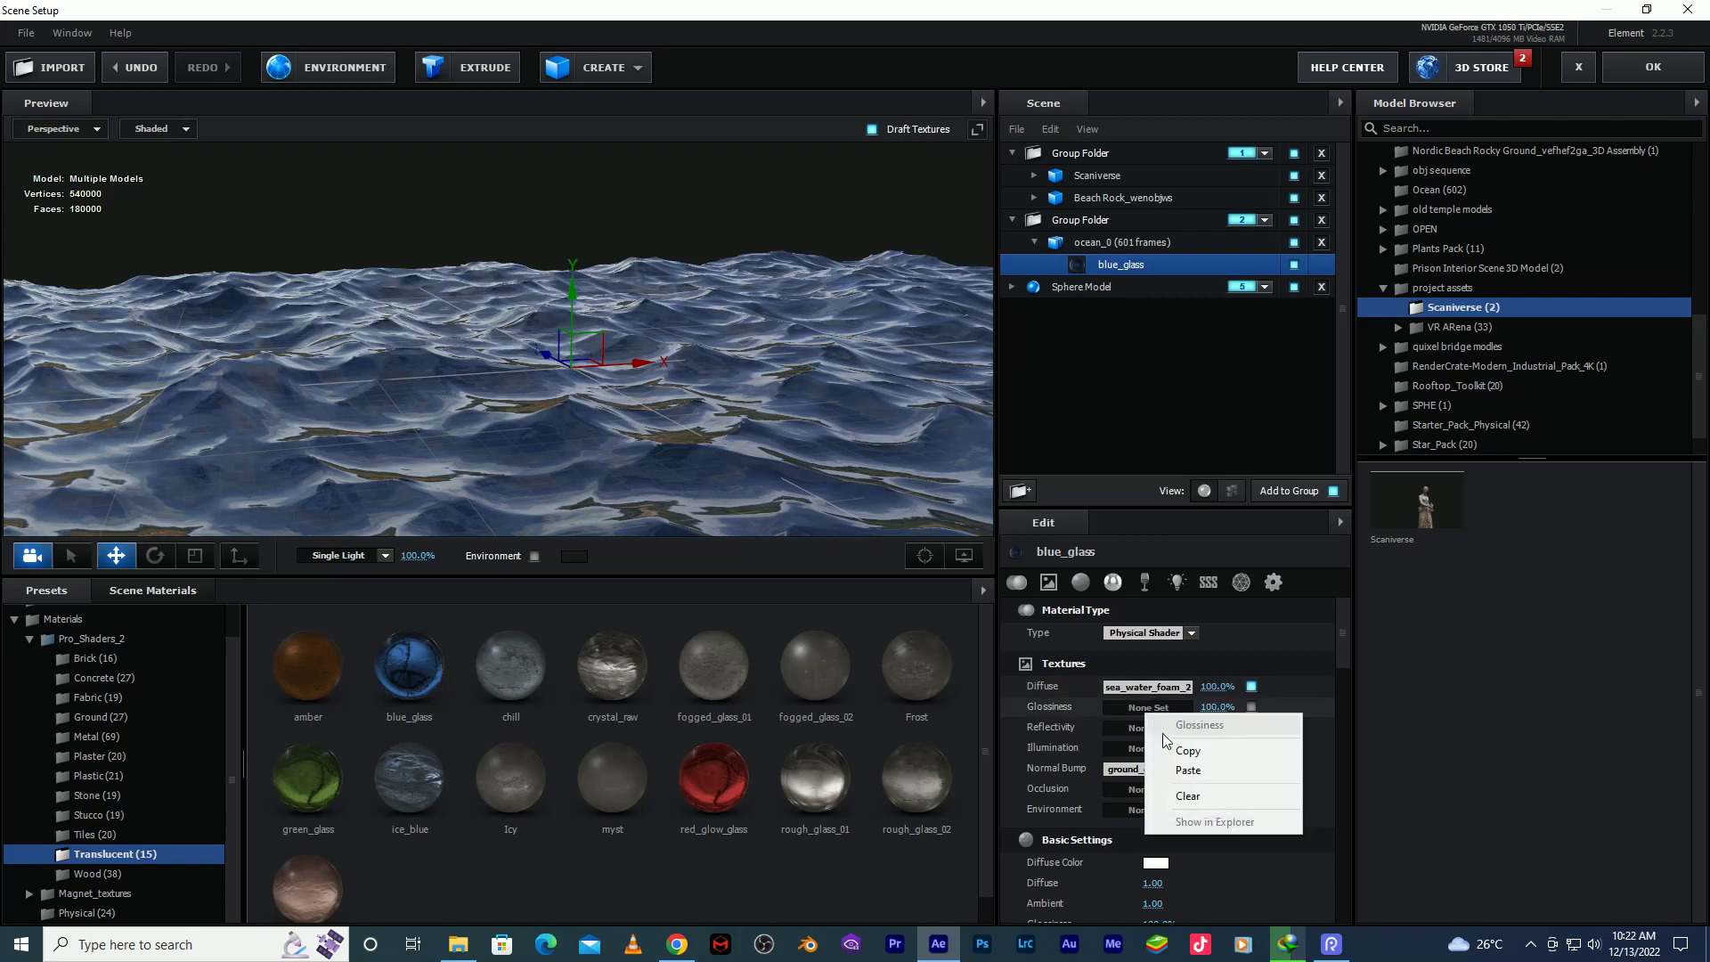
pyautogui.click(1177, 771)
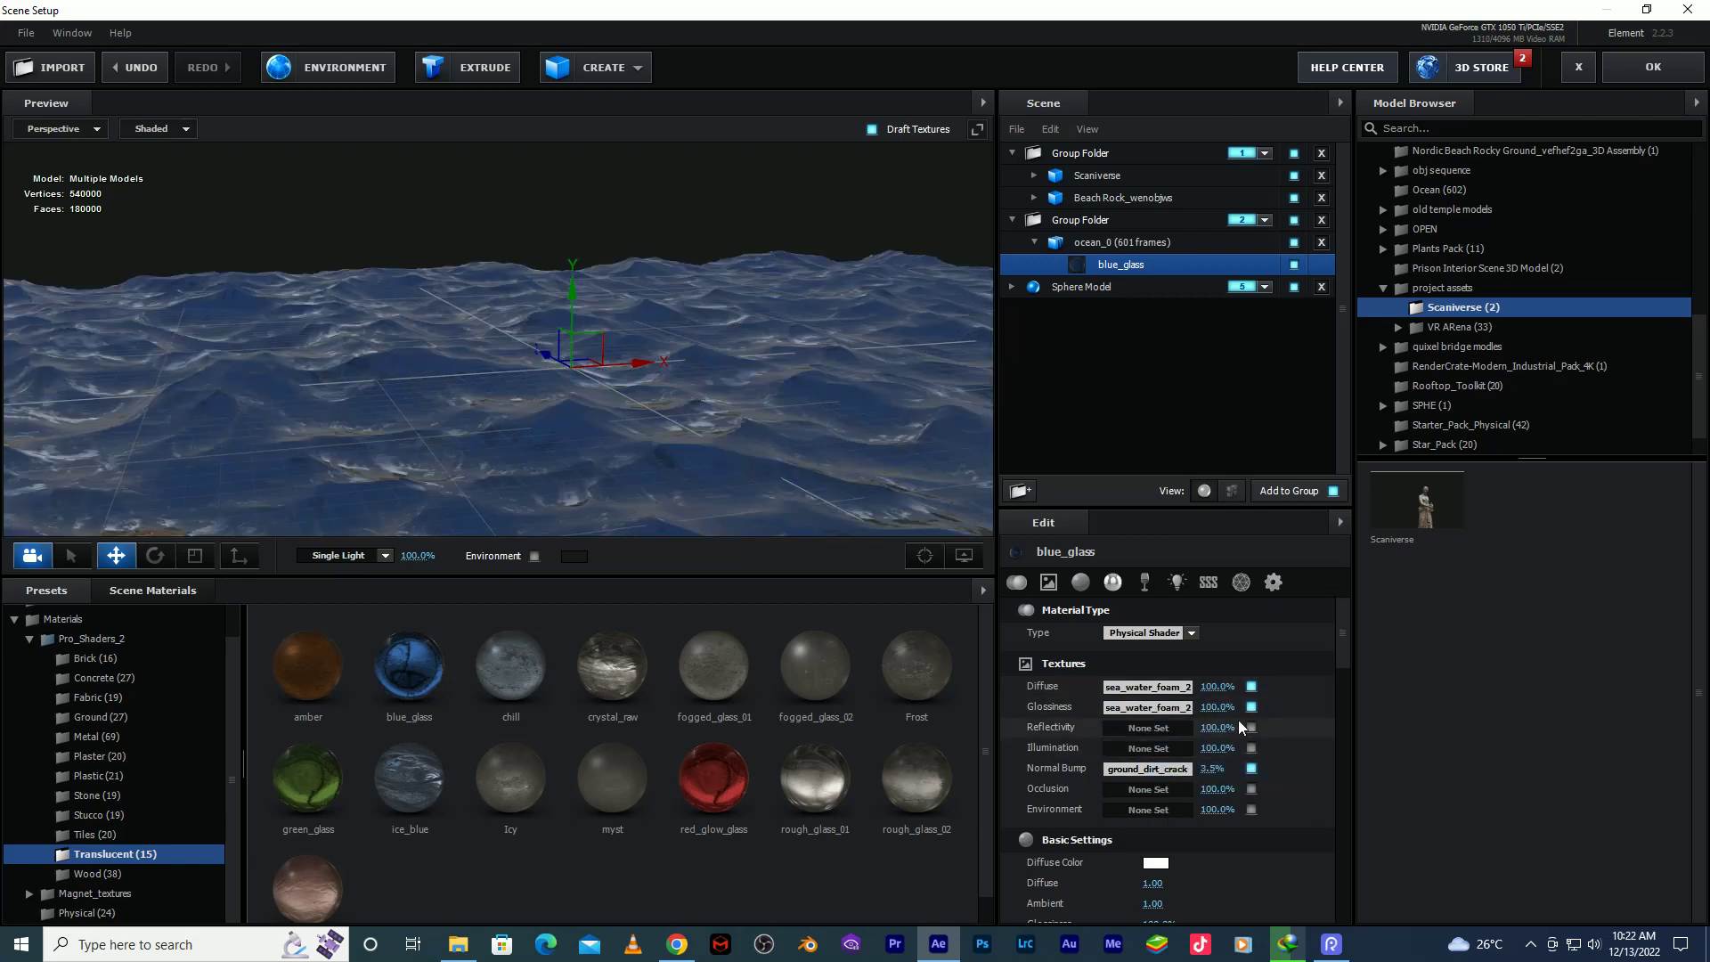
pyautogui.moveTo(1217, 707); pyautogui.dragTo(1097, 704)
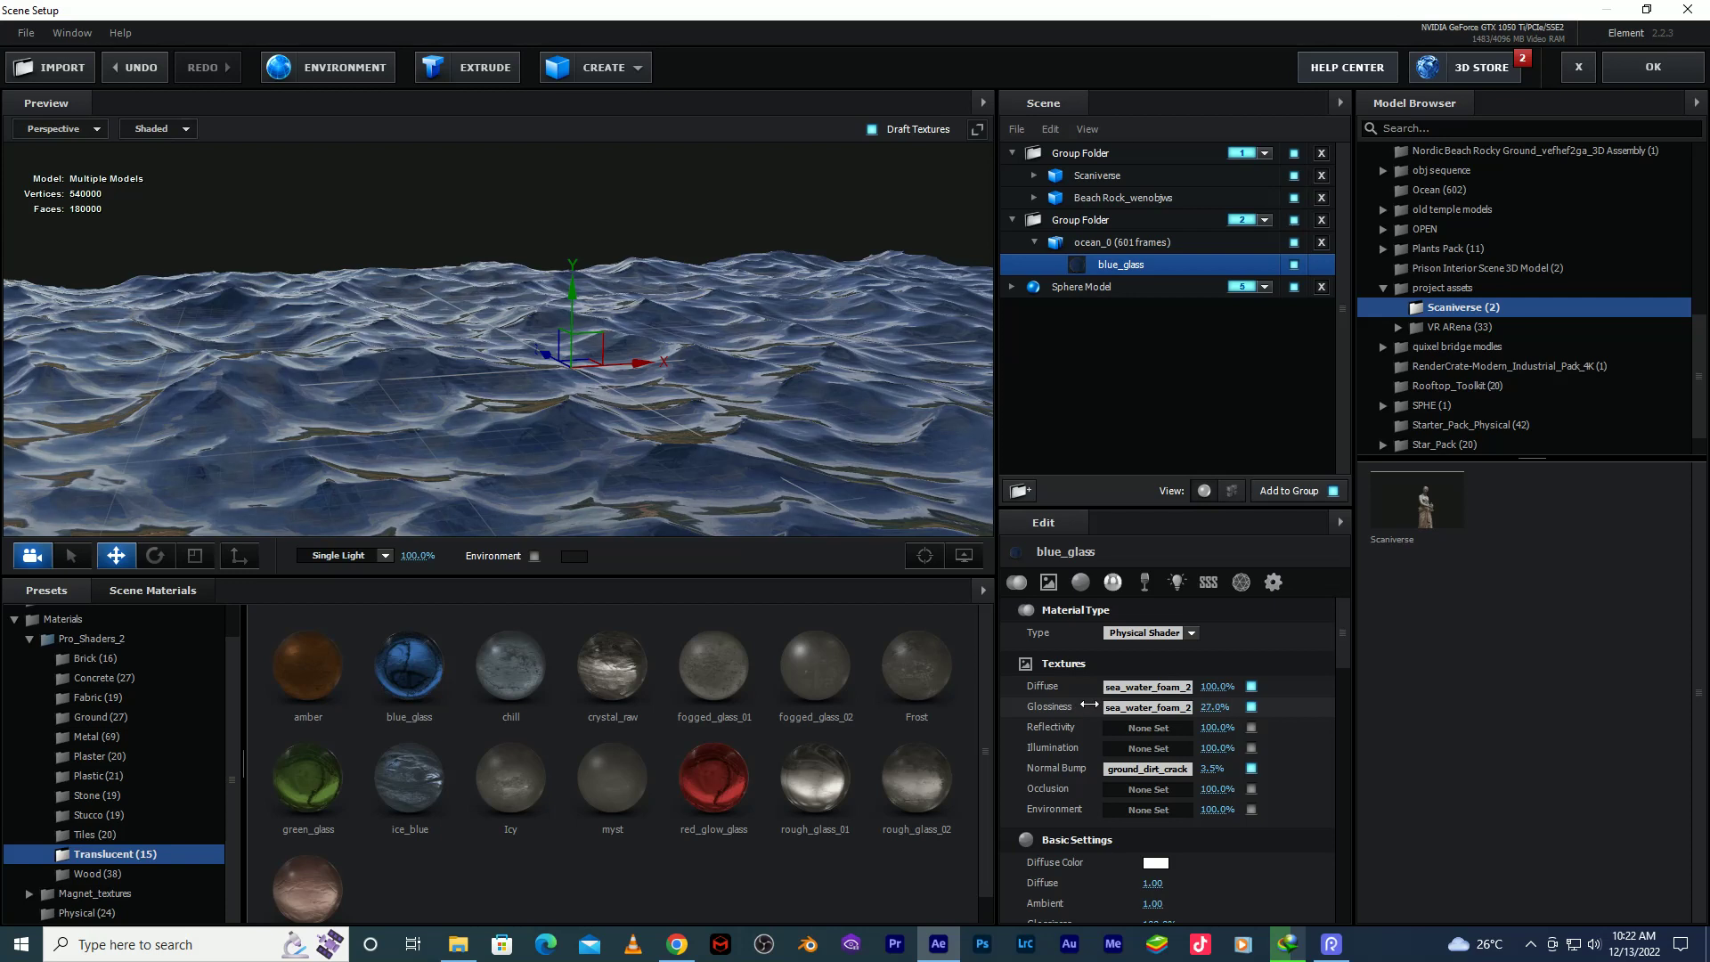
# Enable Invert Y for the ground_dirt_cracked Normal Bump texture and set its amount to 21.5%.
pyautogui.click(1148, 769)
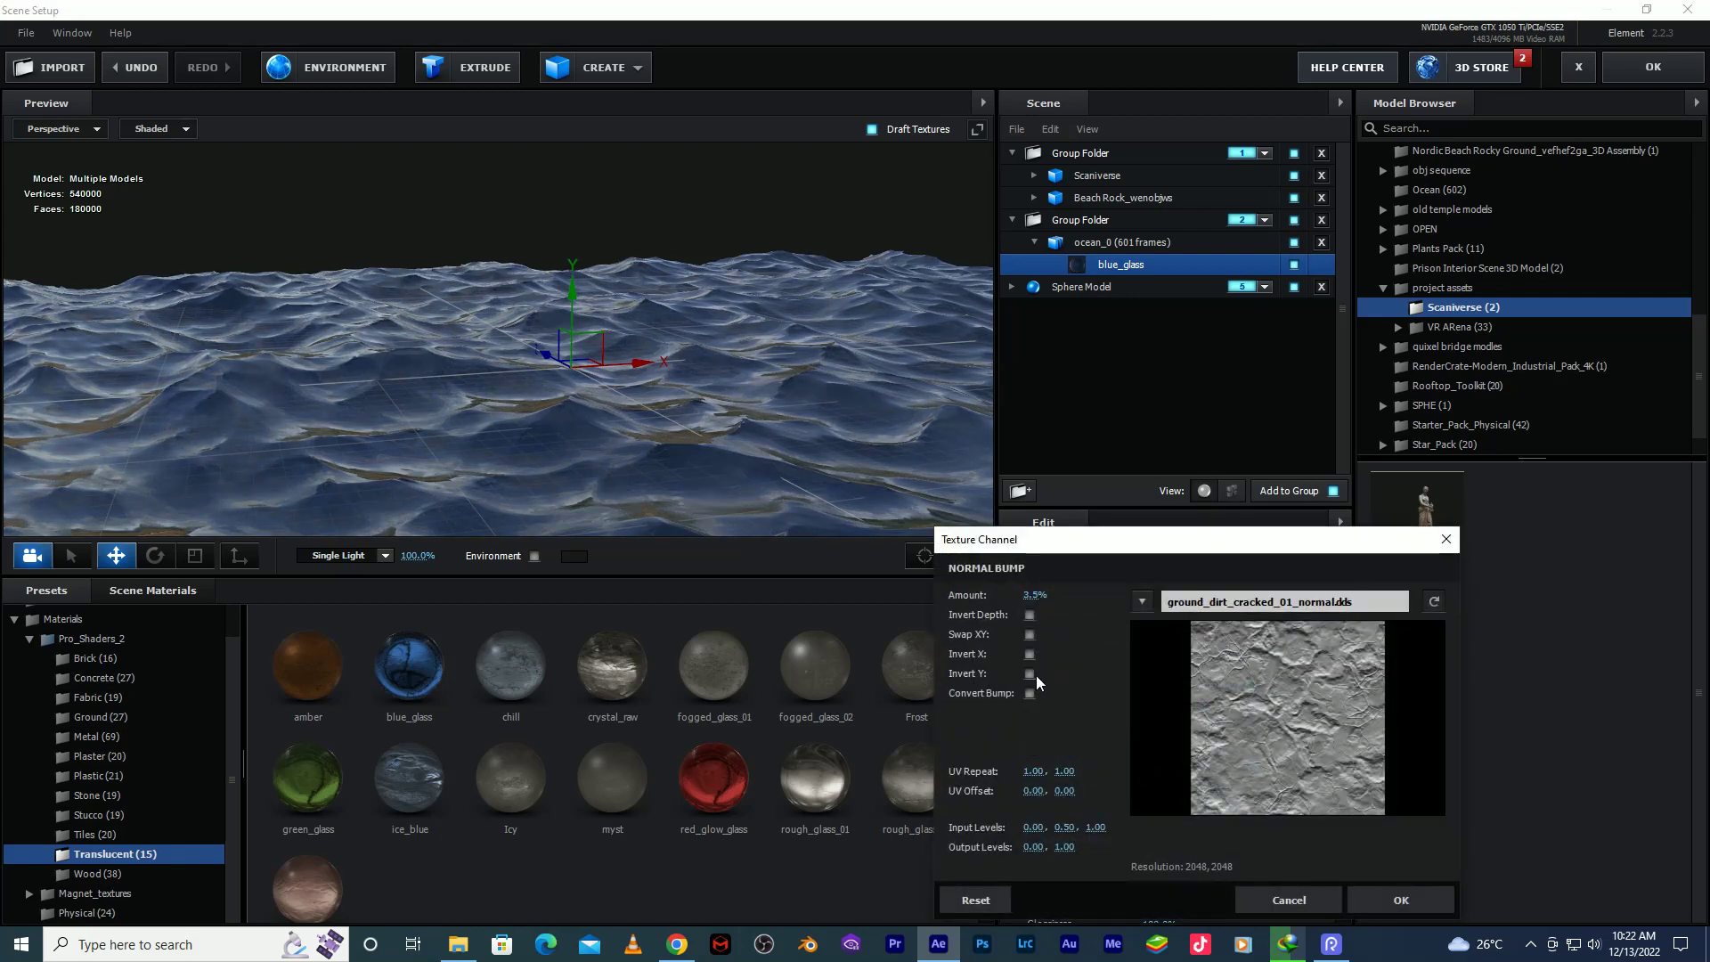
pyautogui.click(1030, 673)
pyautogui.click(1401, 900)
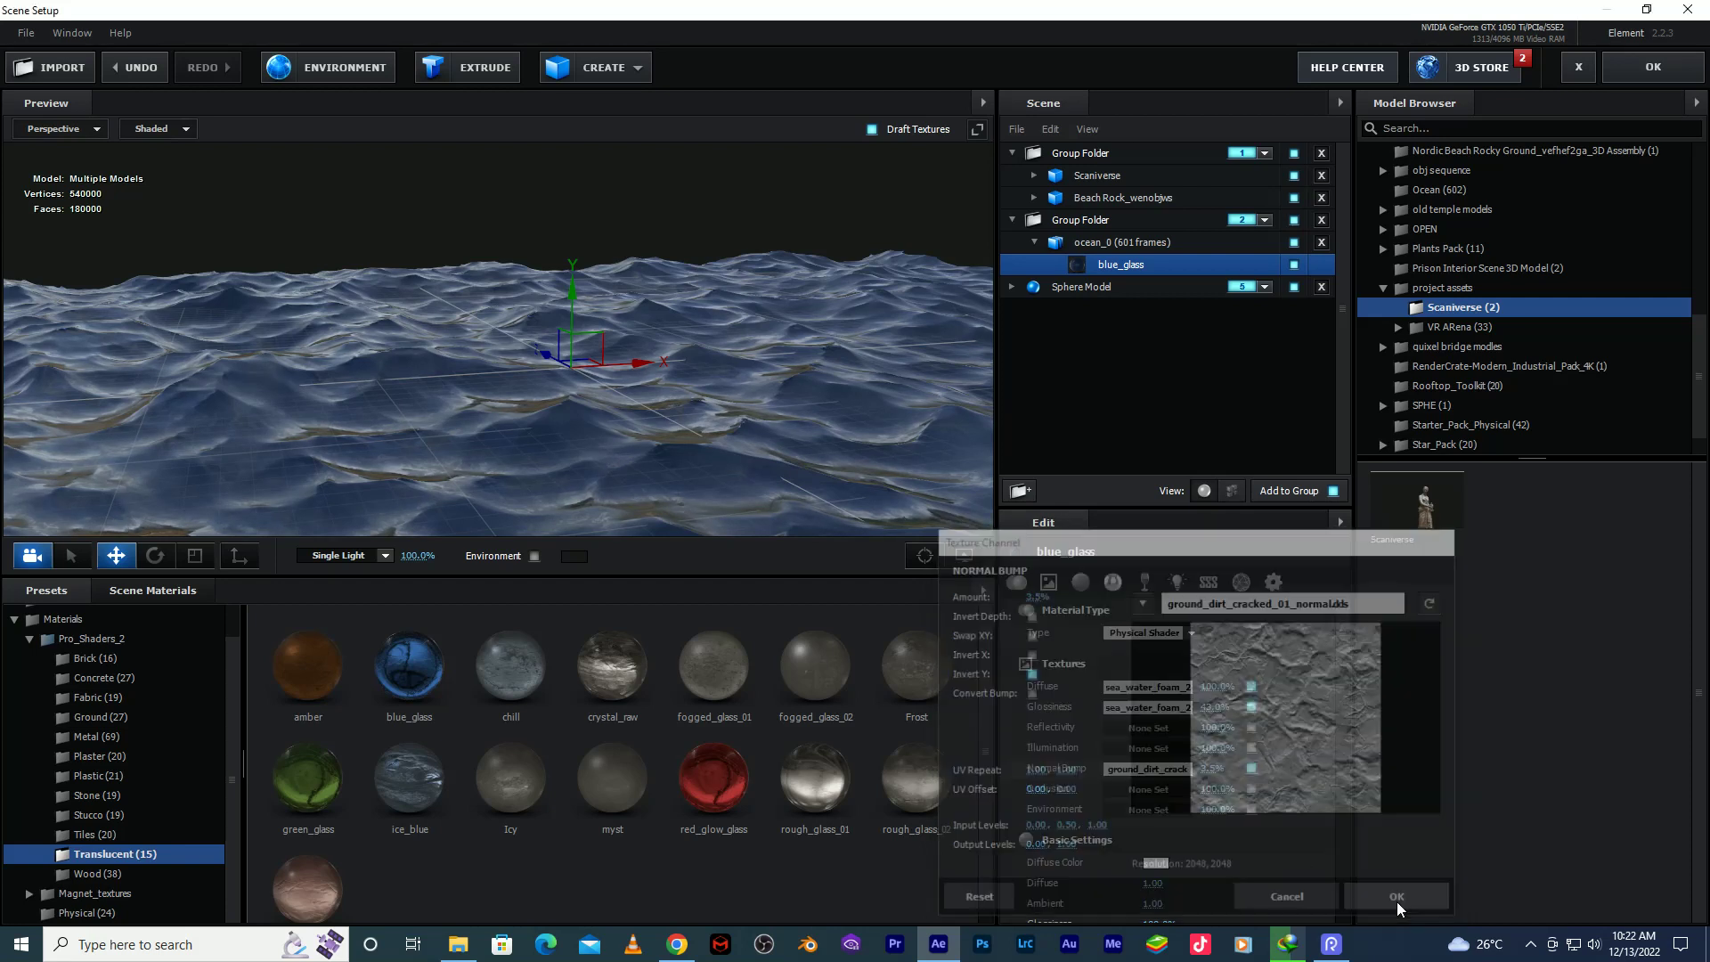
pyautogui.moveTo(1220, 772); pyautogui.dragTo(1238, 767)
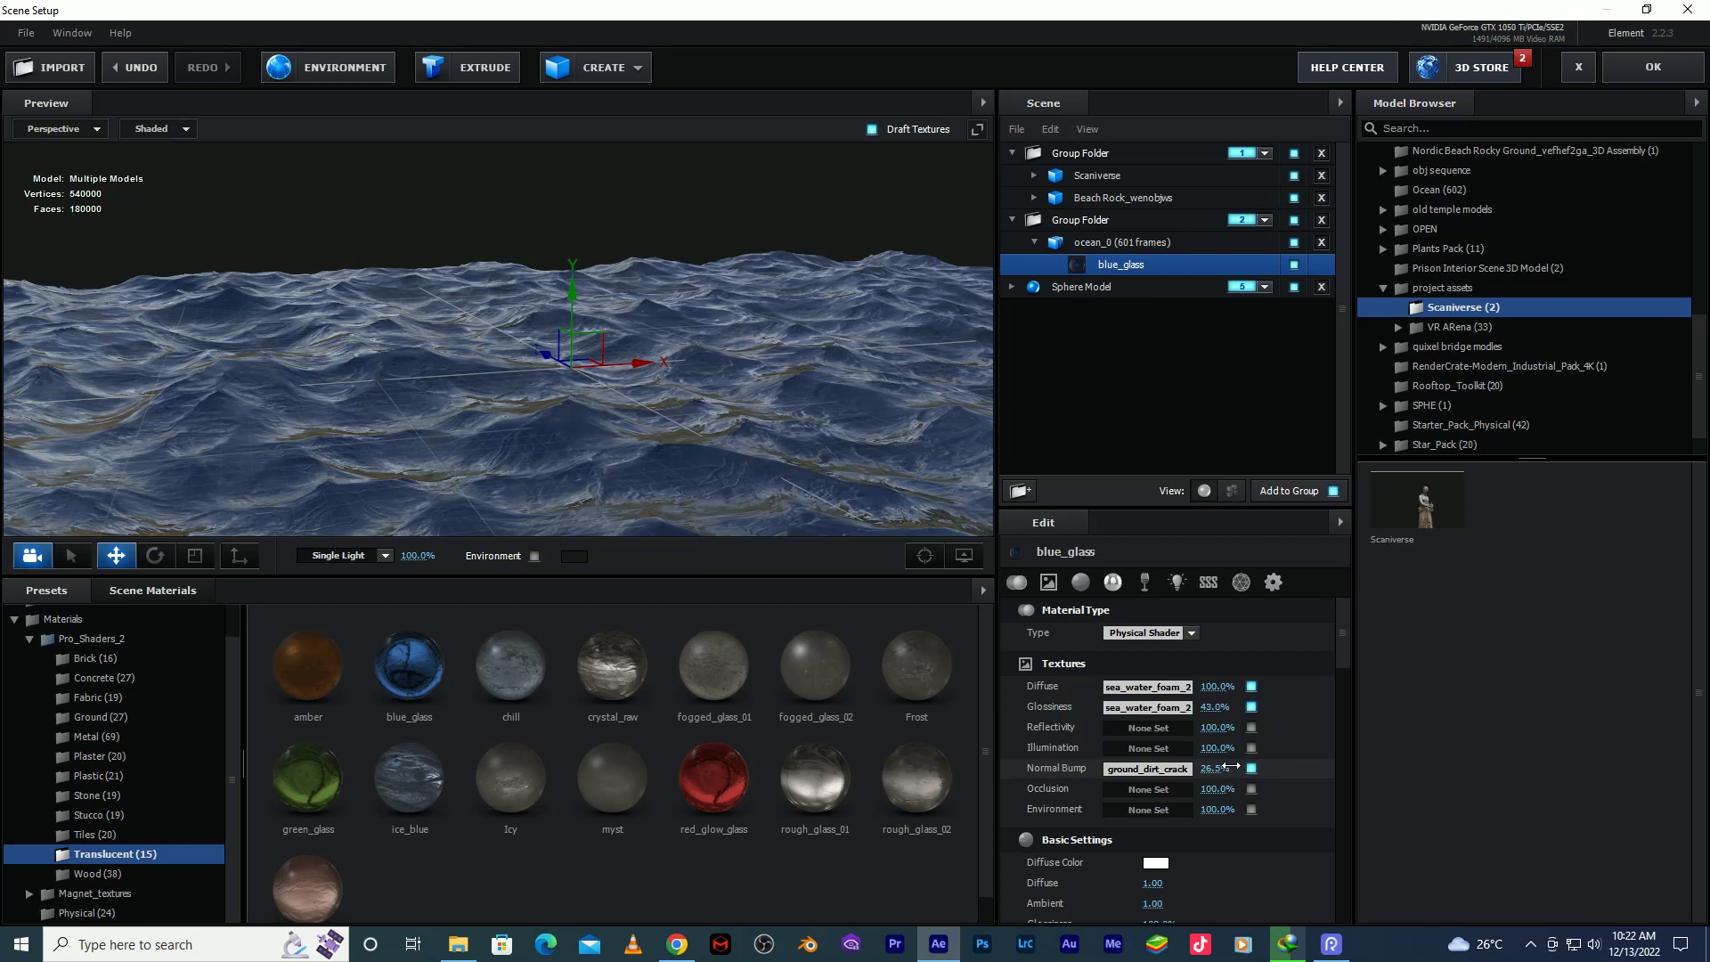
# Keep white (FFFFFF) as the material's Diffuse Color and apply the scene setup to the composition.
pyautogui.click(1155, 863)
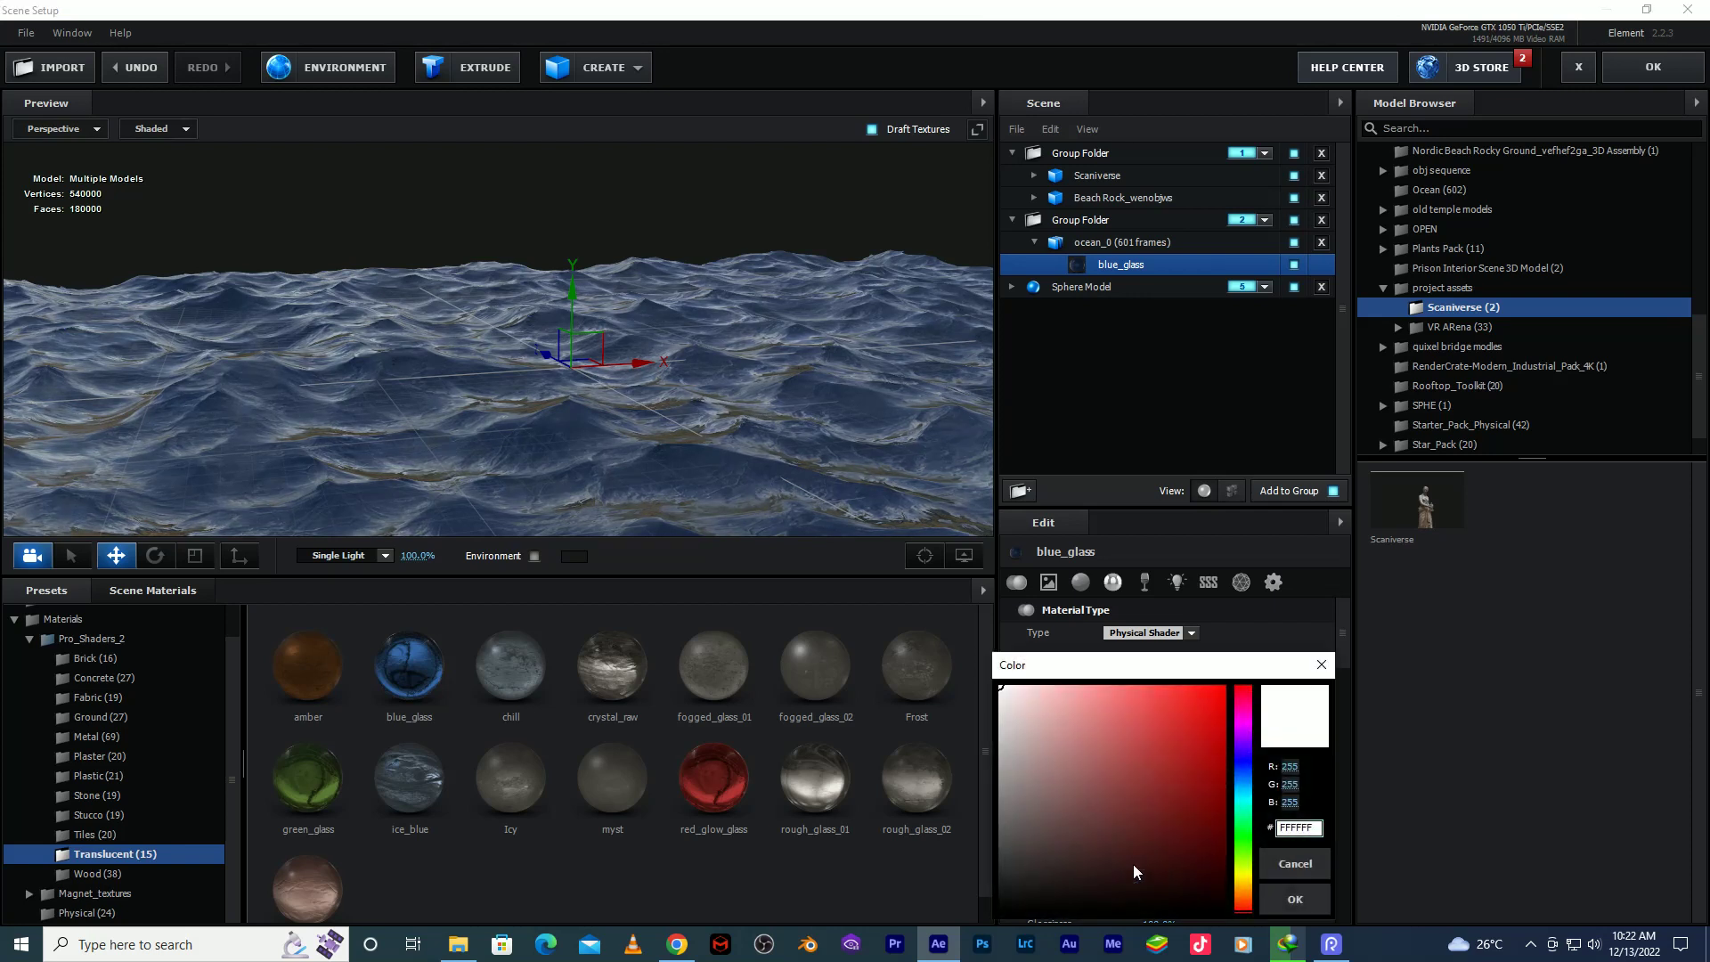
pyautogui.moveTo(1002, 697)
pyautogui.mouseDown()
pyautogui.moveTo(1006, 846)
pyautogui.moveTo(1001, 687)
pyautogui.mouseUp()
pyautogui.click(1275, 902)
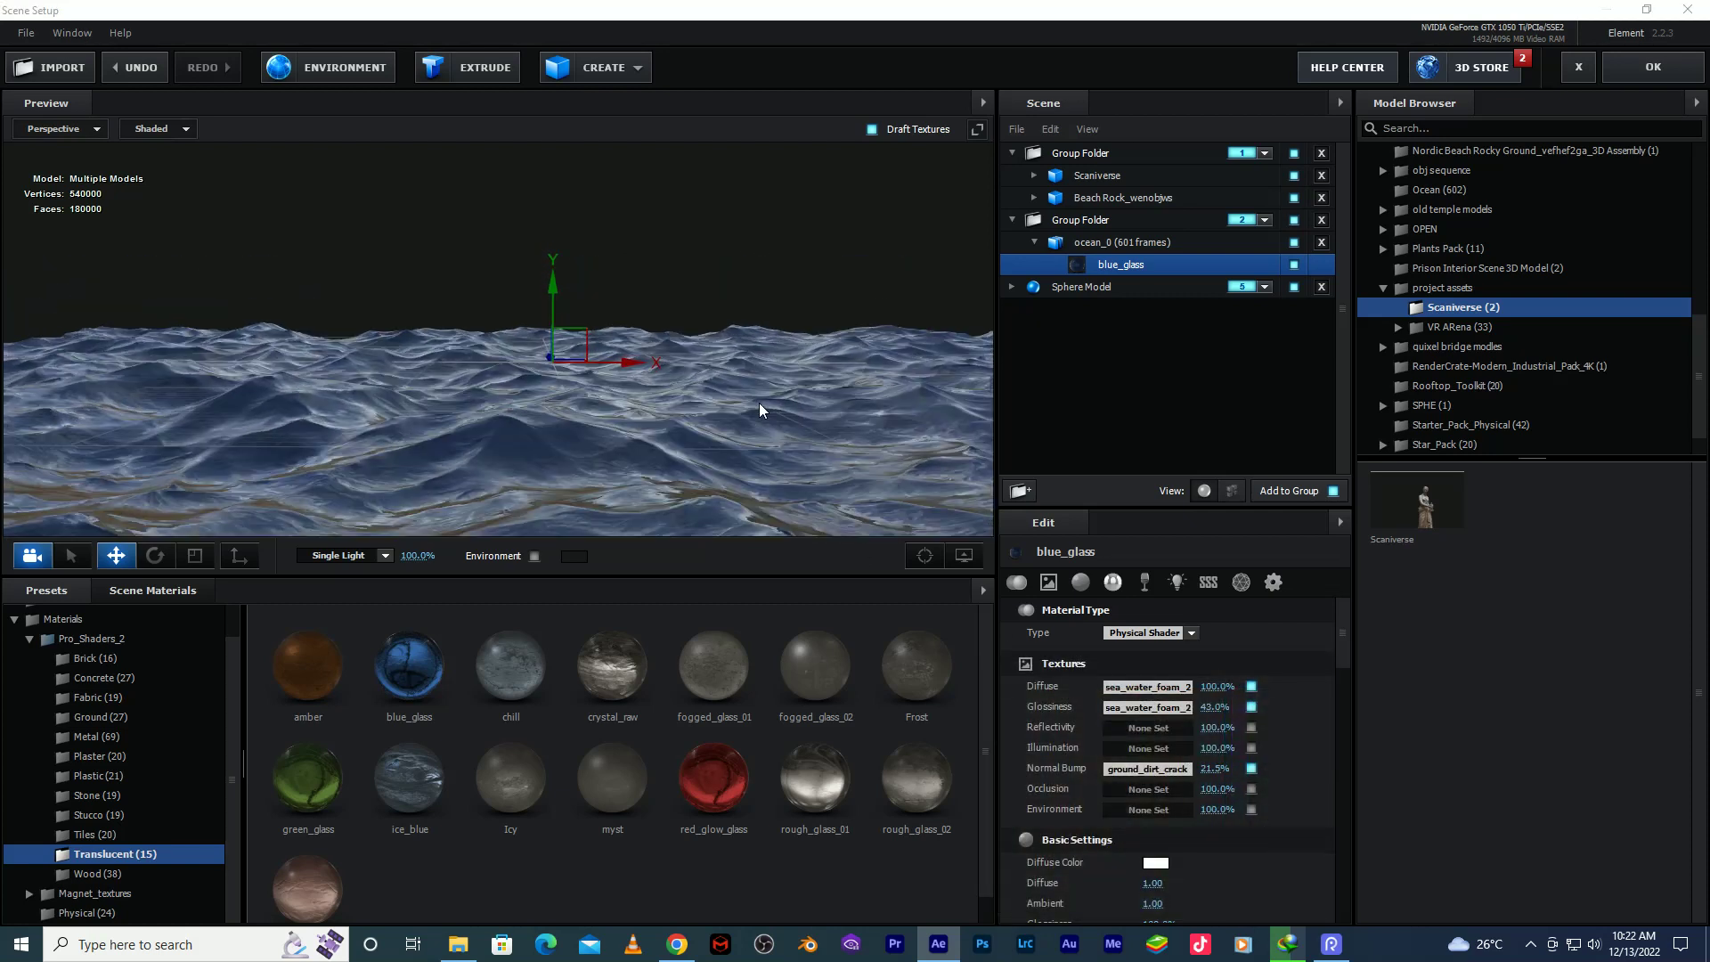
pyautogui.click(1668, 71)
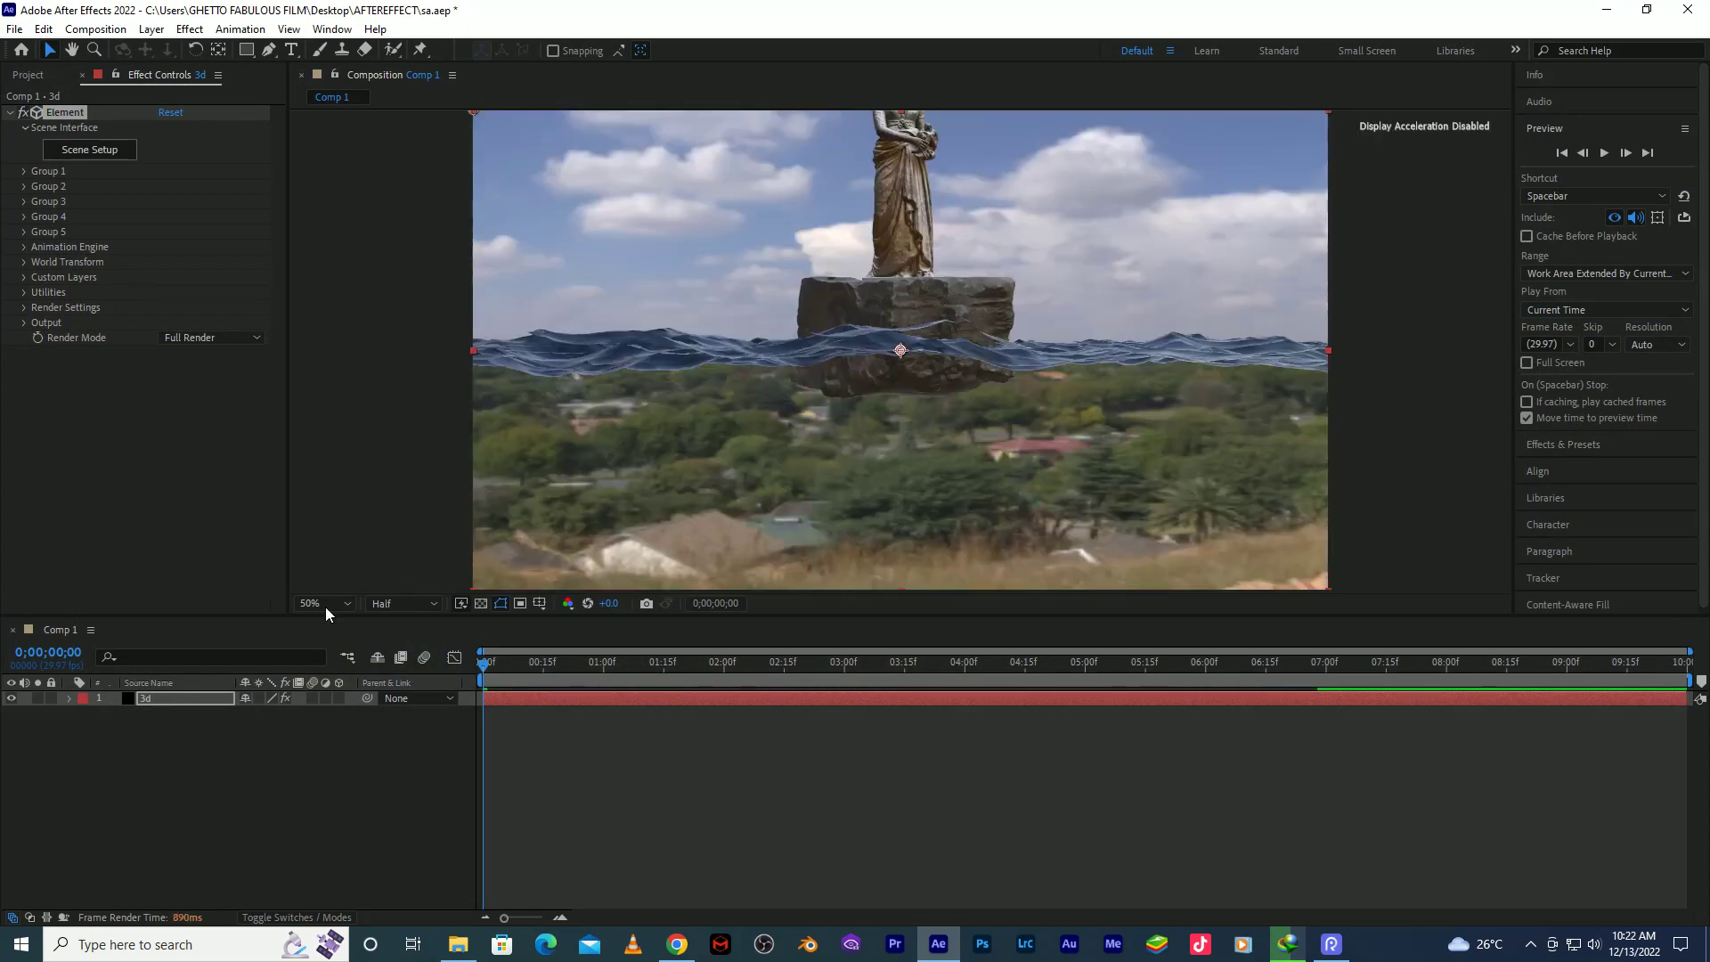
# Add a two-node camera with the 28mm preset to Comp 1 and activate the camera tool.
pyautogui.rightClick(262, 773)
pyautogui.moveTo(325, 561)
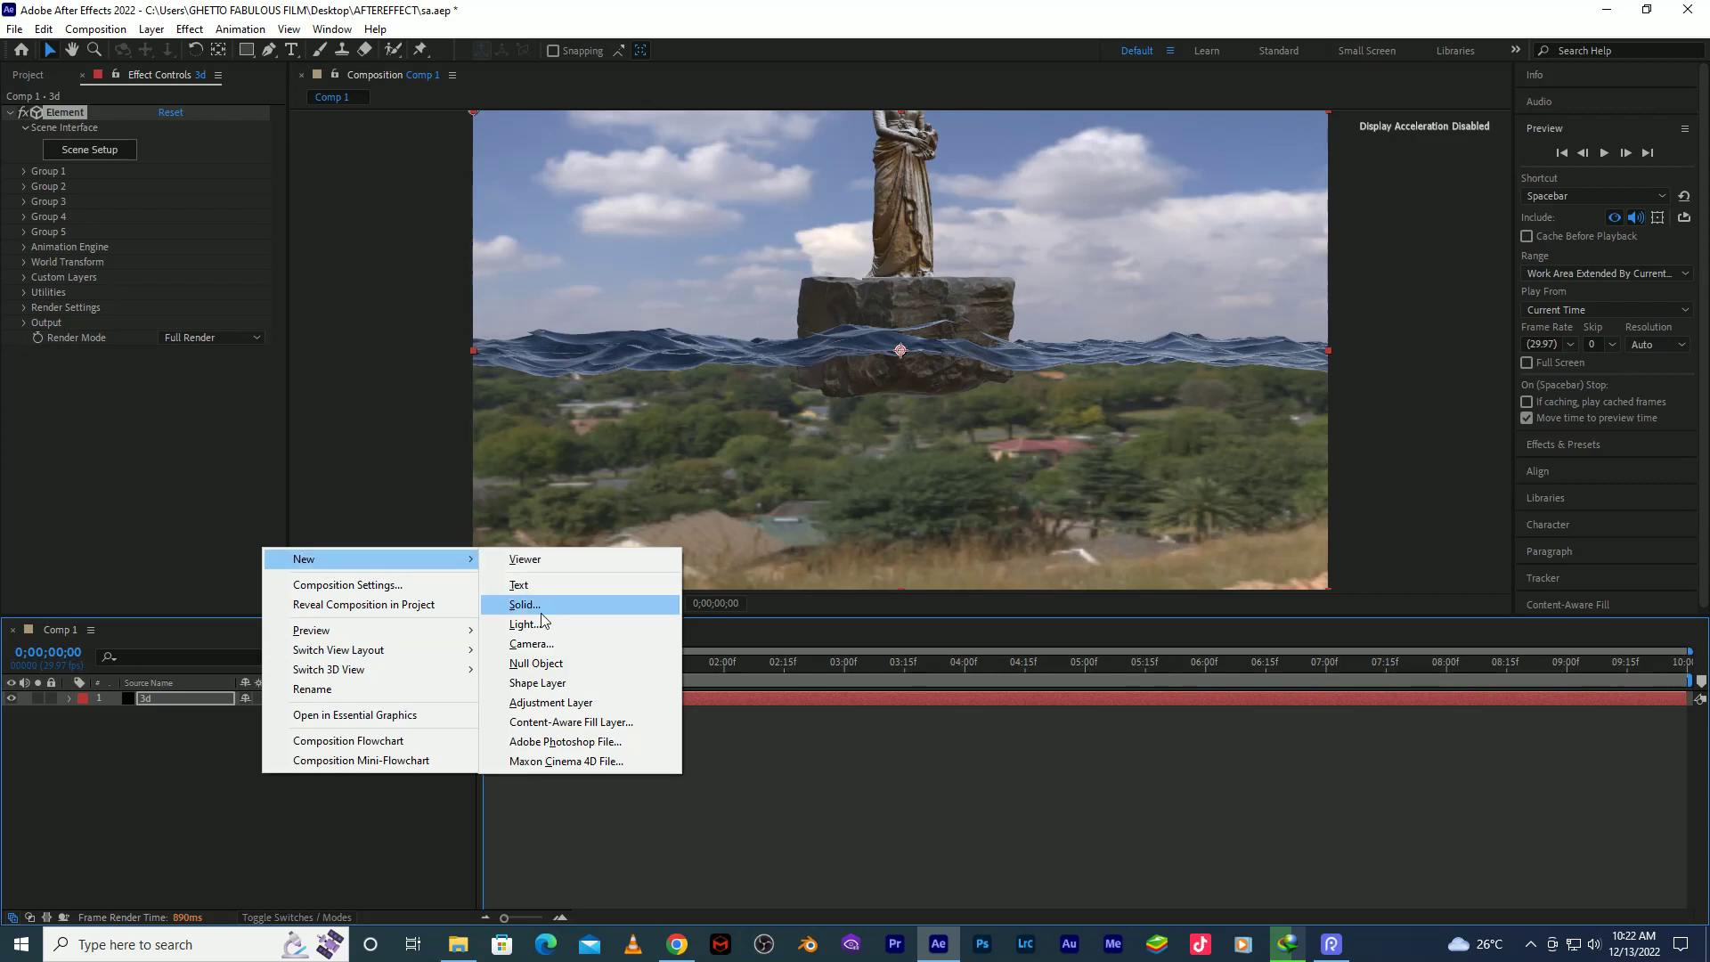
pyautogui.click(531, 643)
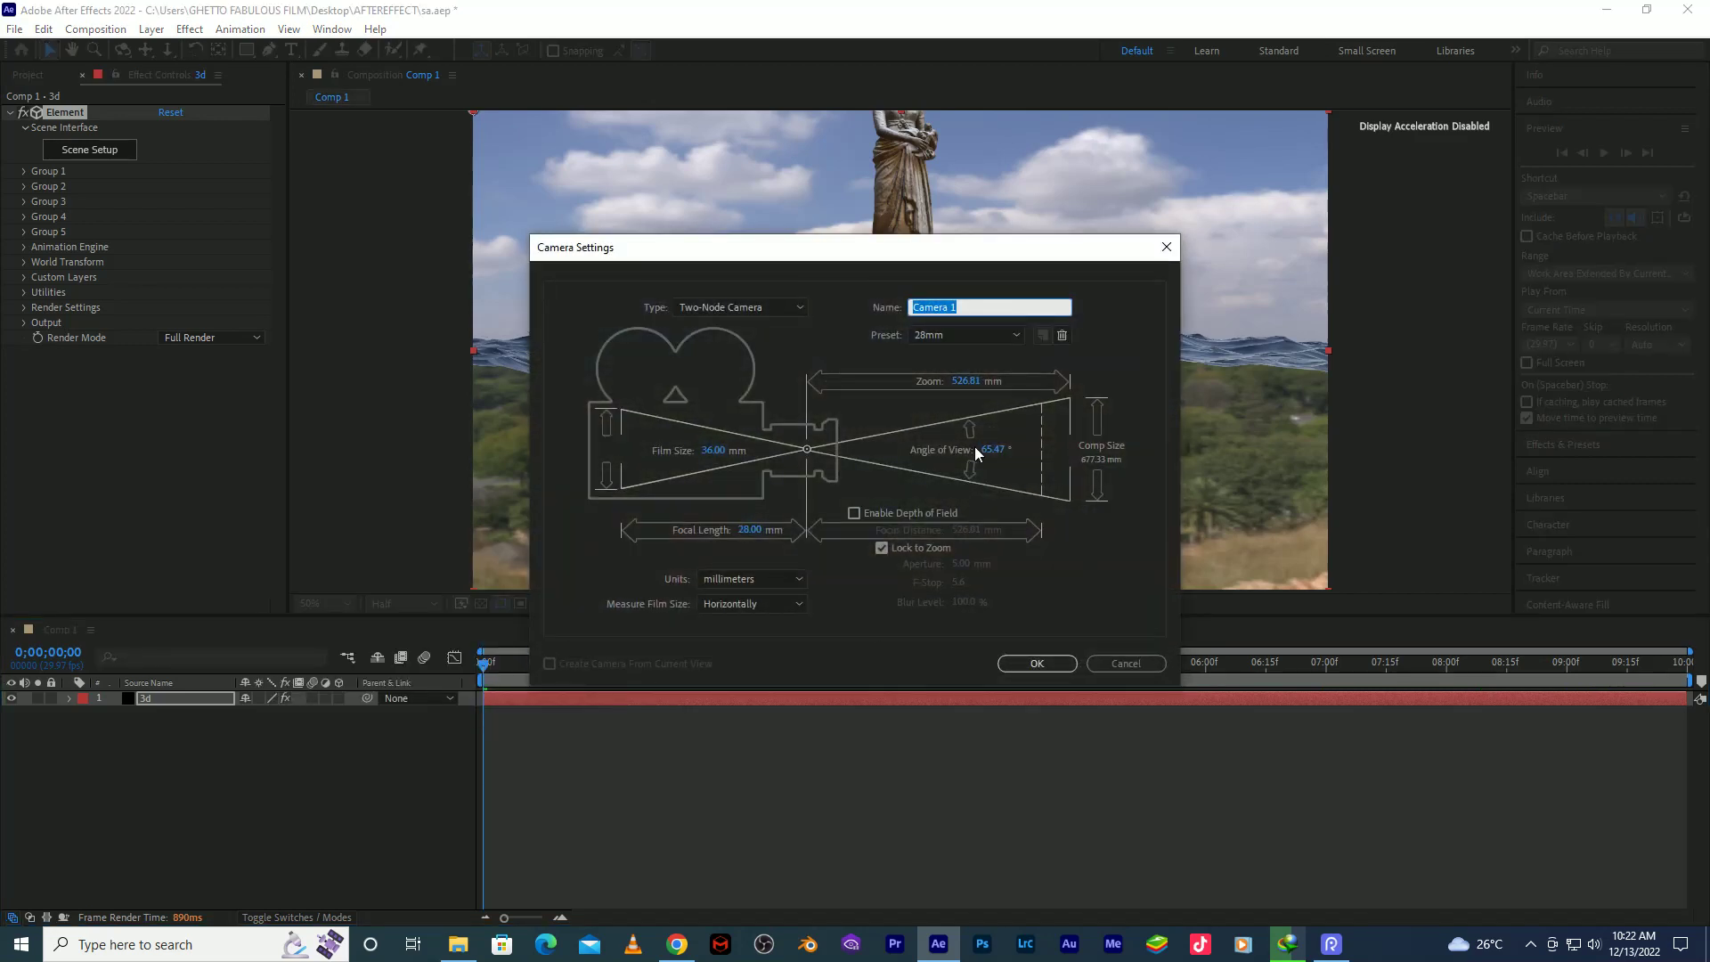
pyautogui.click(1014, 664)
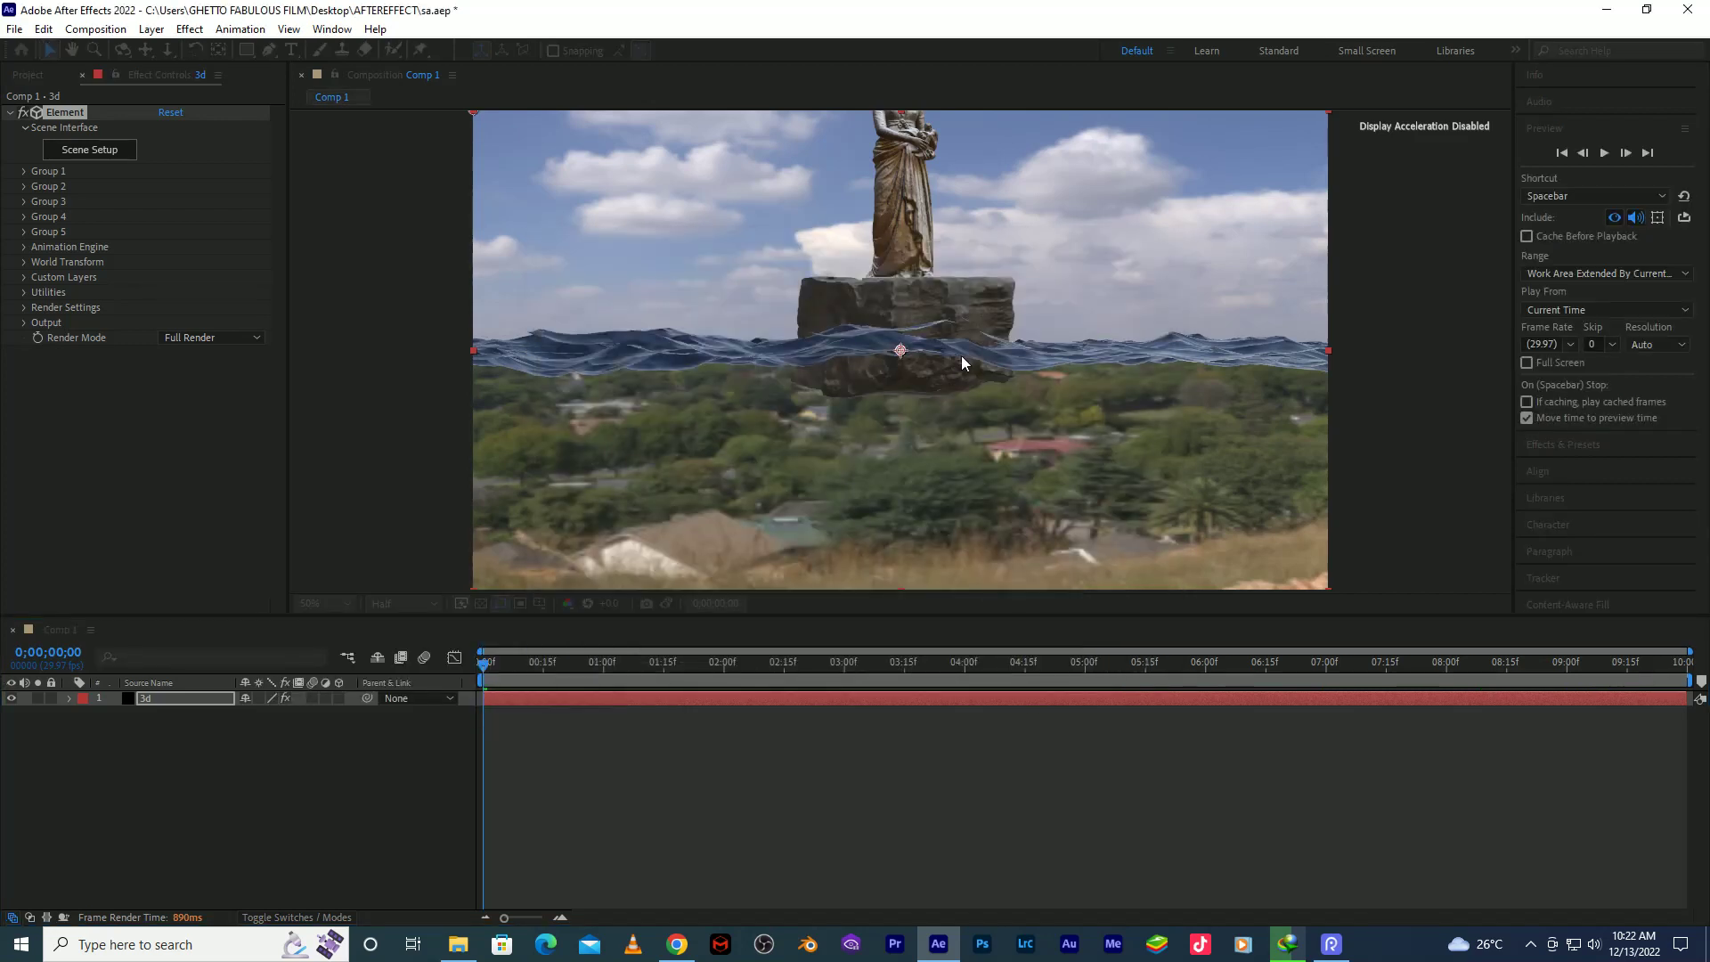
pyautogui.press('c')
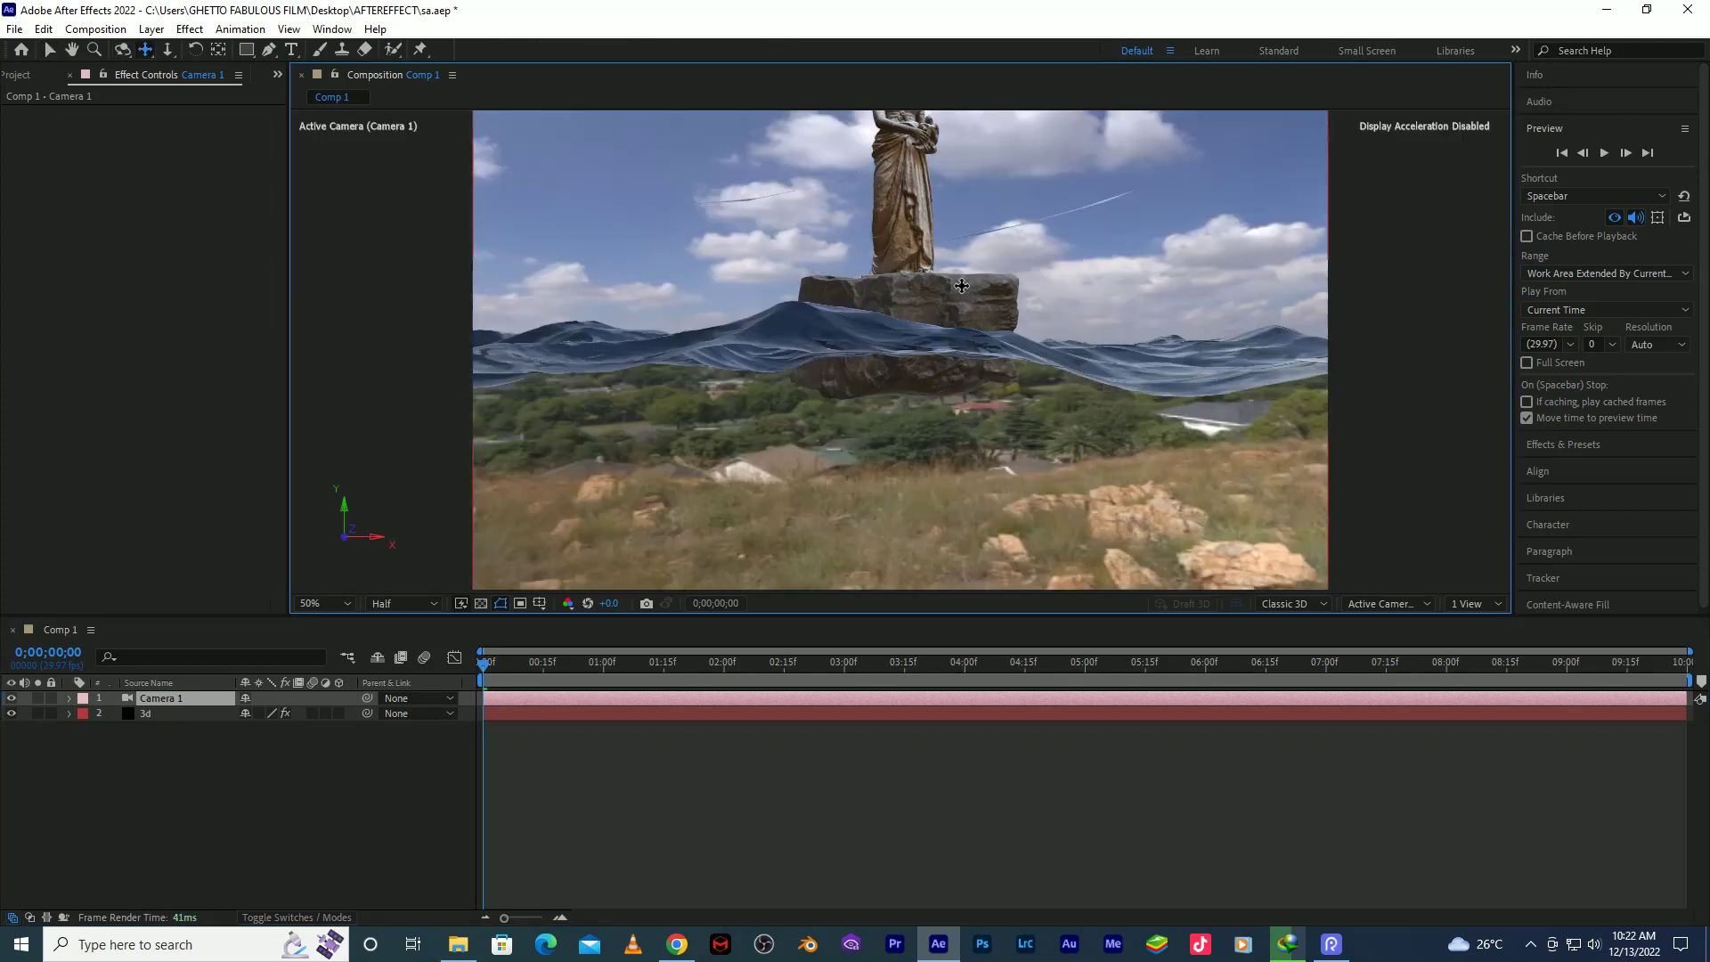
# Orbit and pull back Camera 1 to frame the whole statue and rock from slightly above the water surface.
pyautogui.press('c')
pyautogui.moveTo(960, 308); pyautogui.dragTo(936, 389)
pyautogui.press('c')
pyautogui.moveTo(927, 309); pyautogui.dragTo(929, 326)
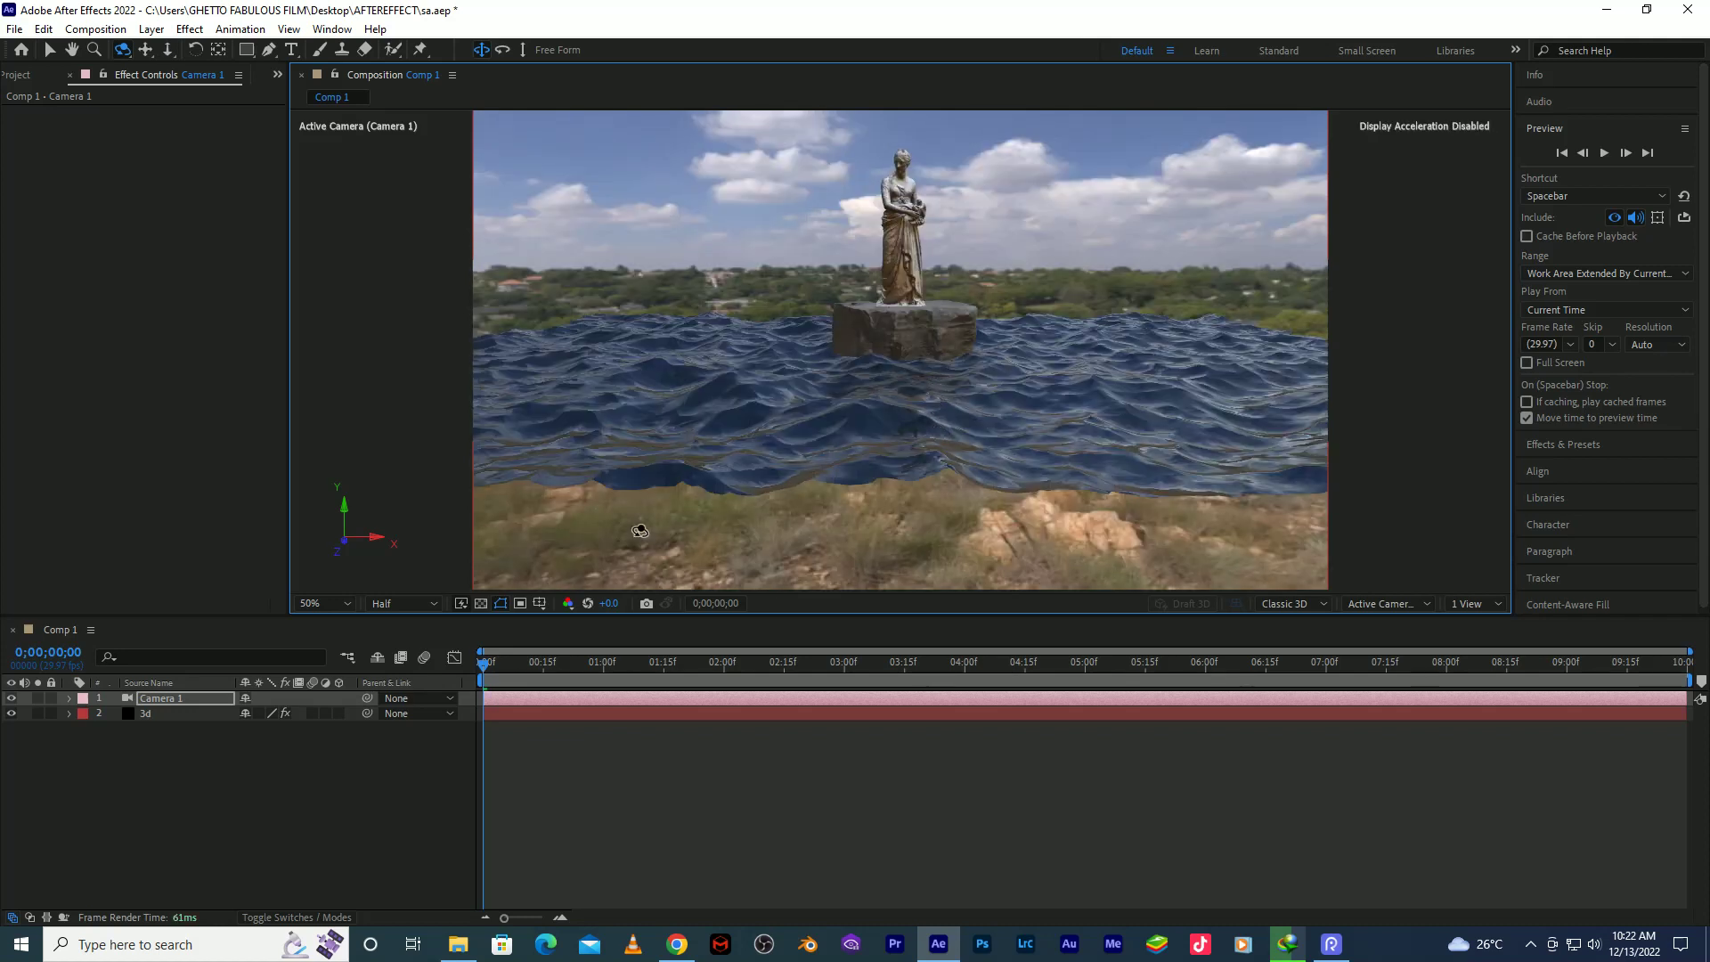
# Set the Particle Replicator of Group 2 on the 3d layer to a Plane shape with a Particle Count of 25.
pyautogui.click(168, 714)
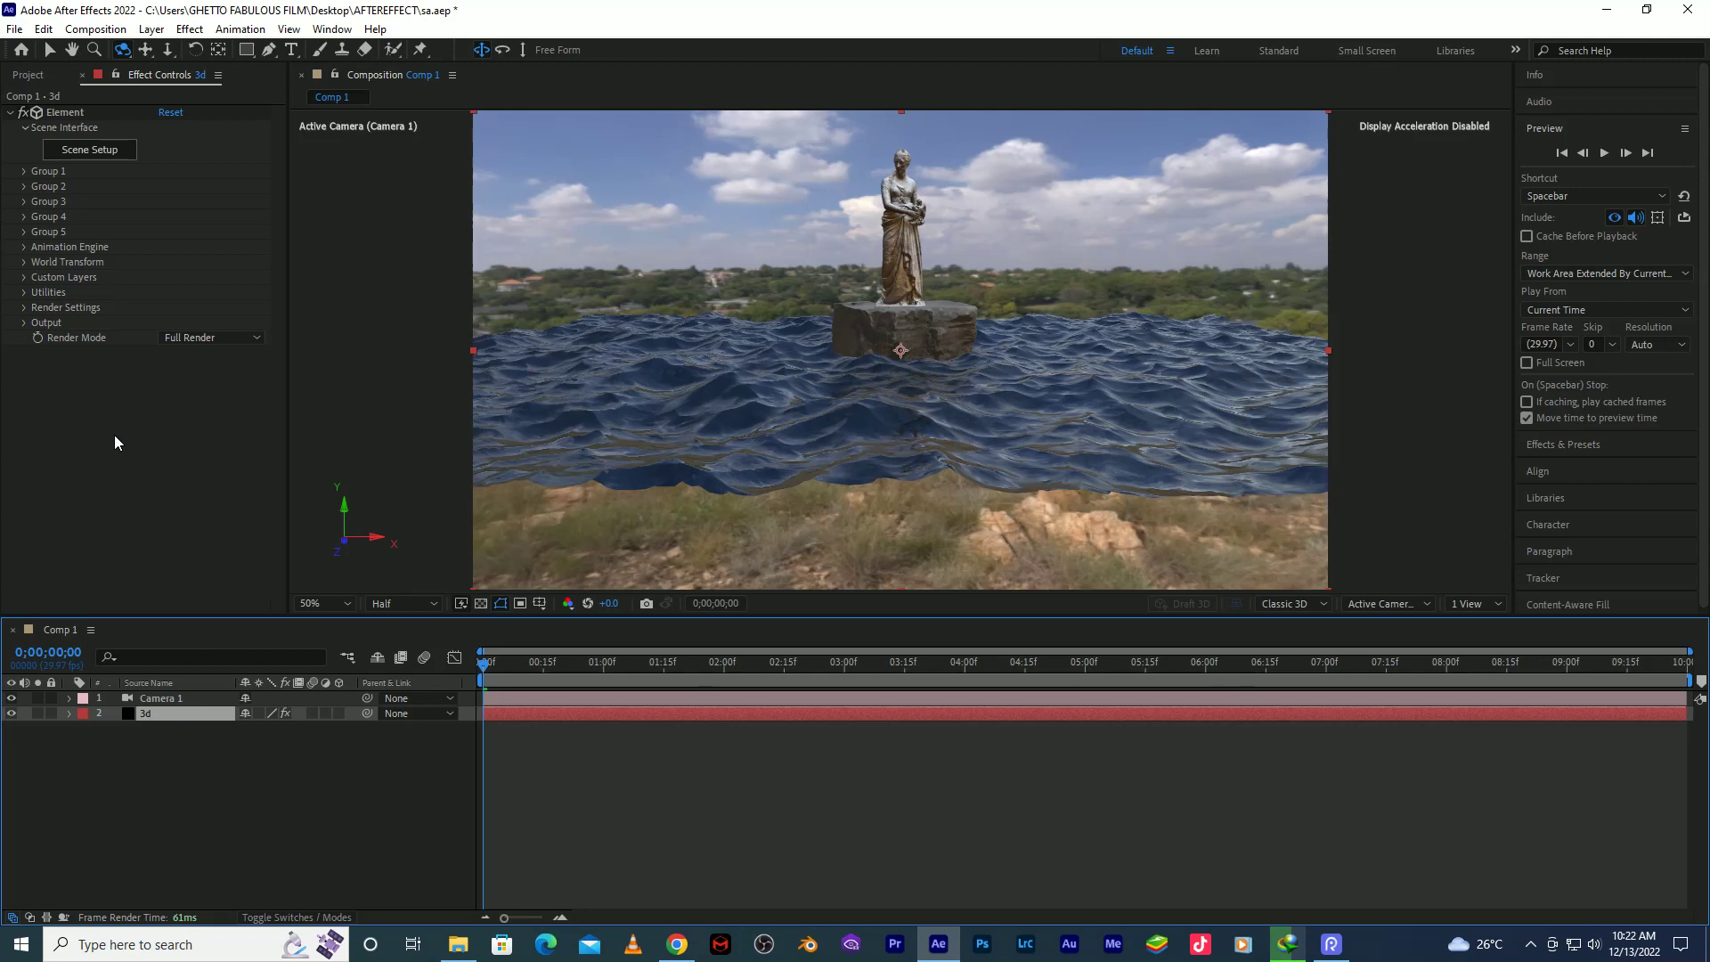
pyautogui.click(23, 187)
pyautogui.click(40, 215)
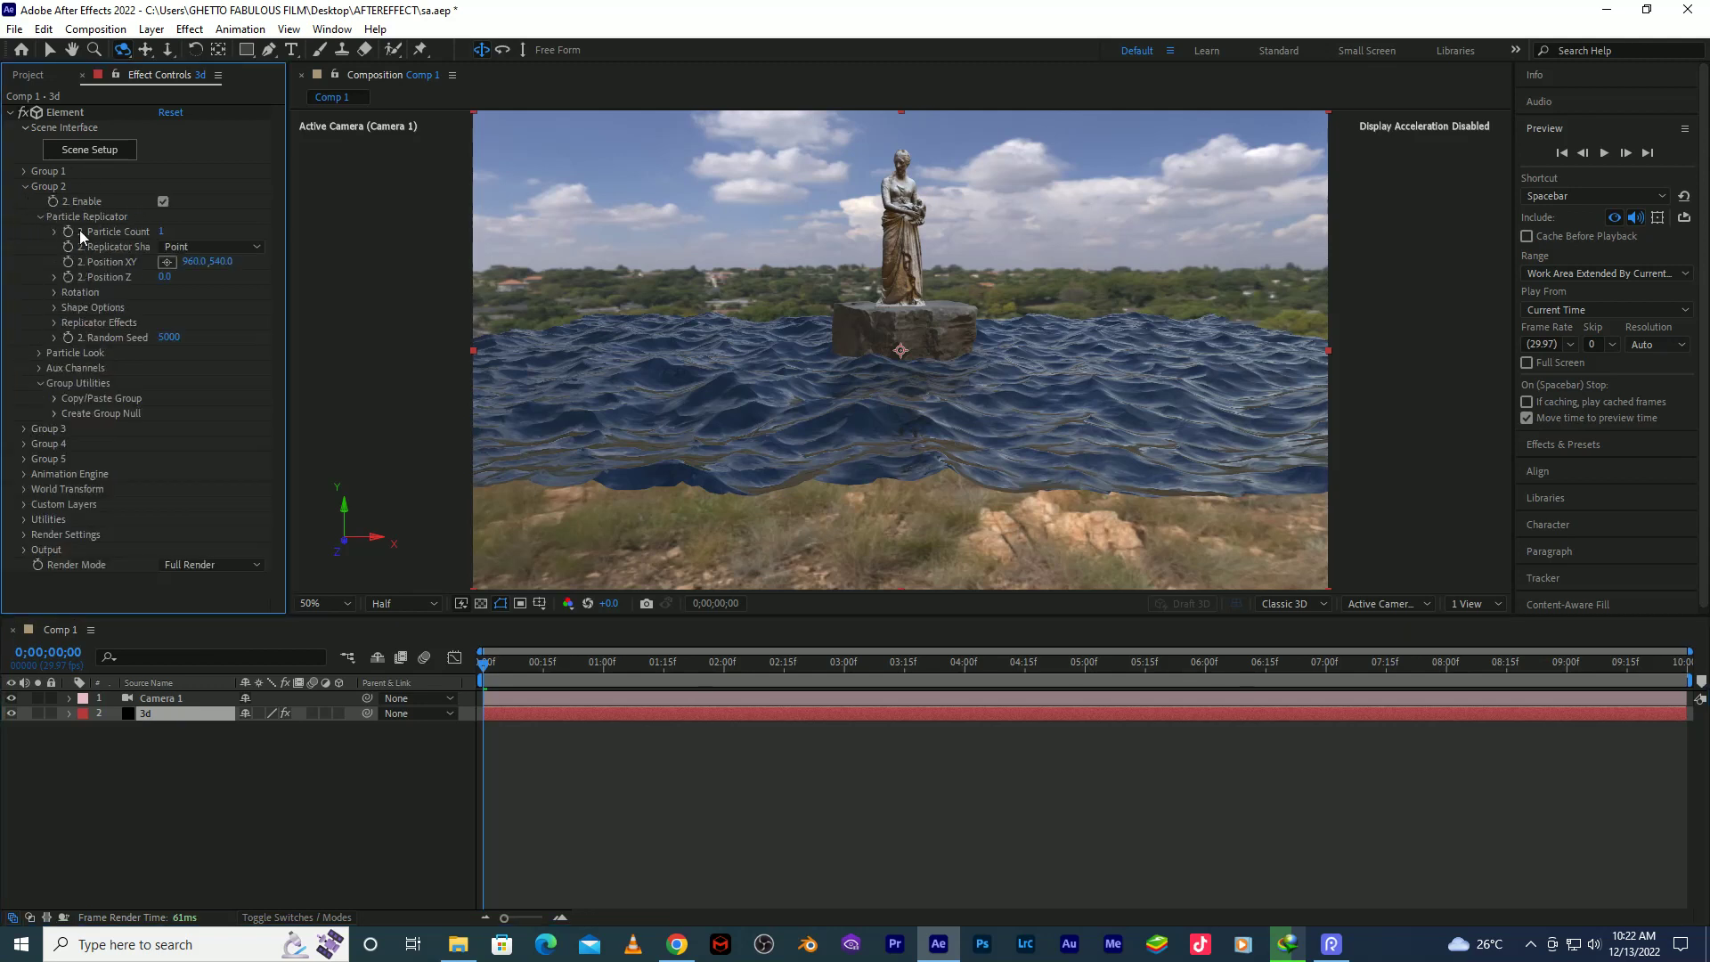
pyautogui.click(178, 248)
pyautogui.click(197, 306)
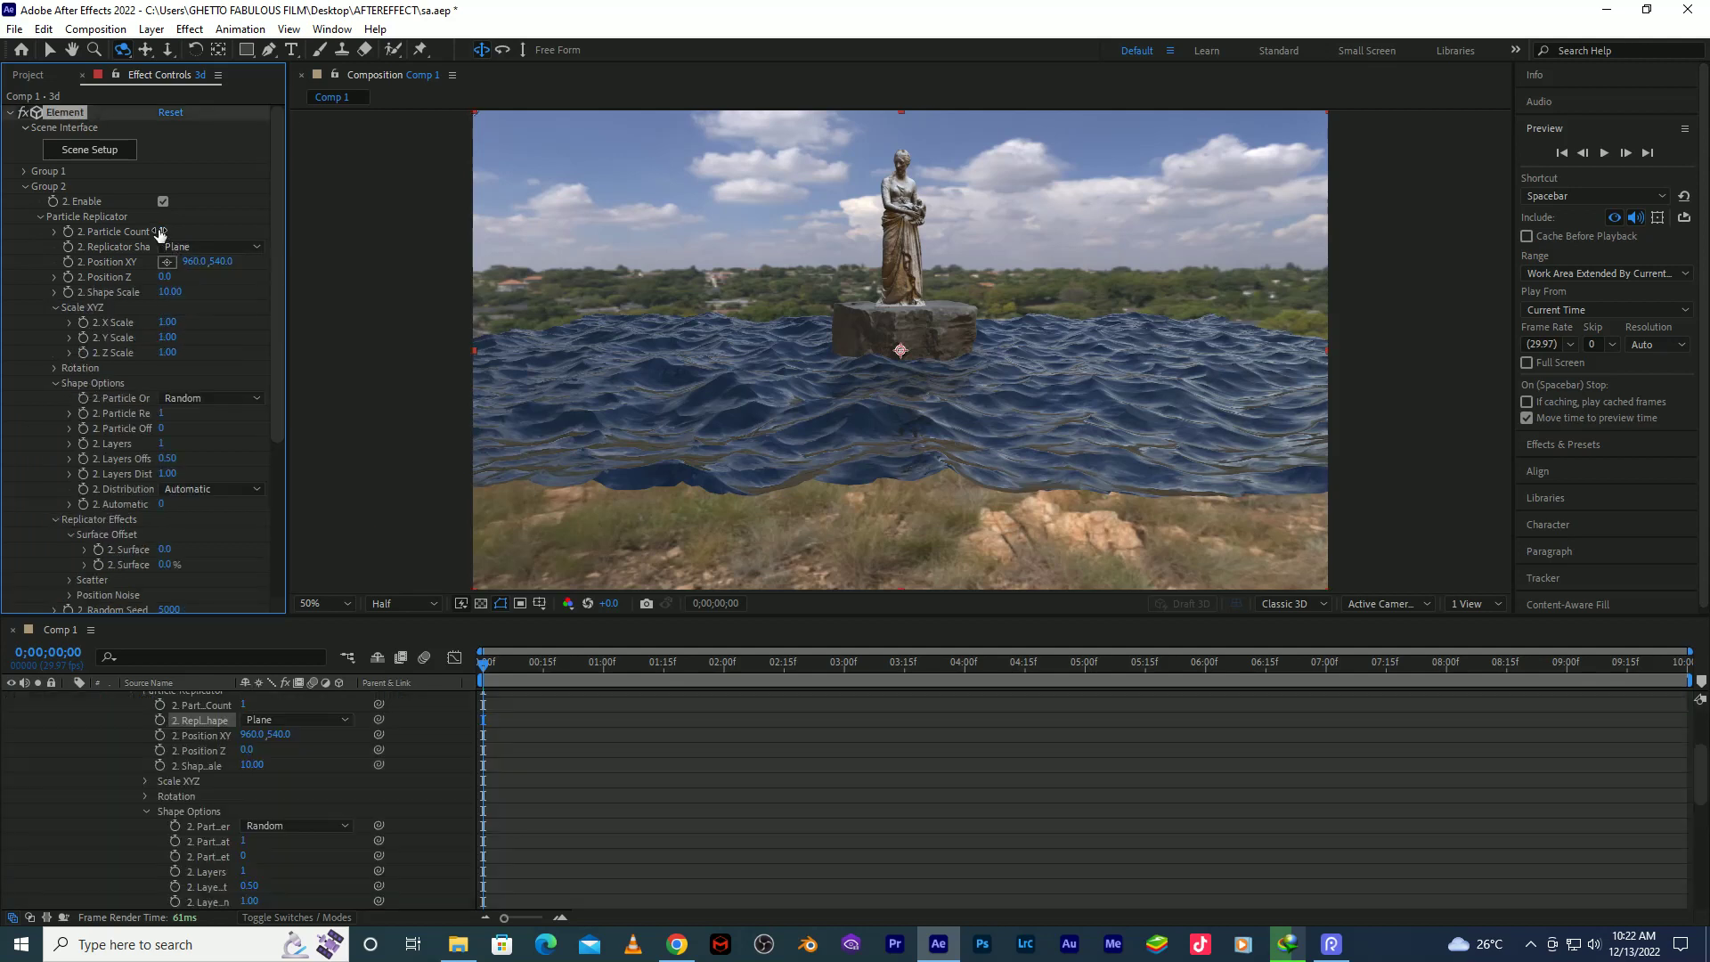
pyautogui.click(162, 231)
pyautogui.write('25')
pyautogui.press('Return')
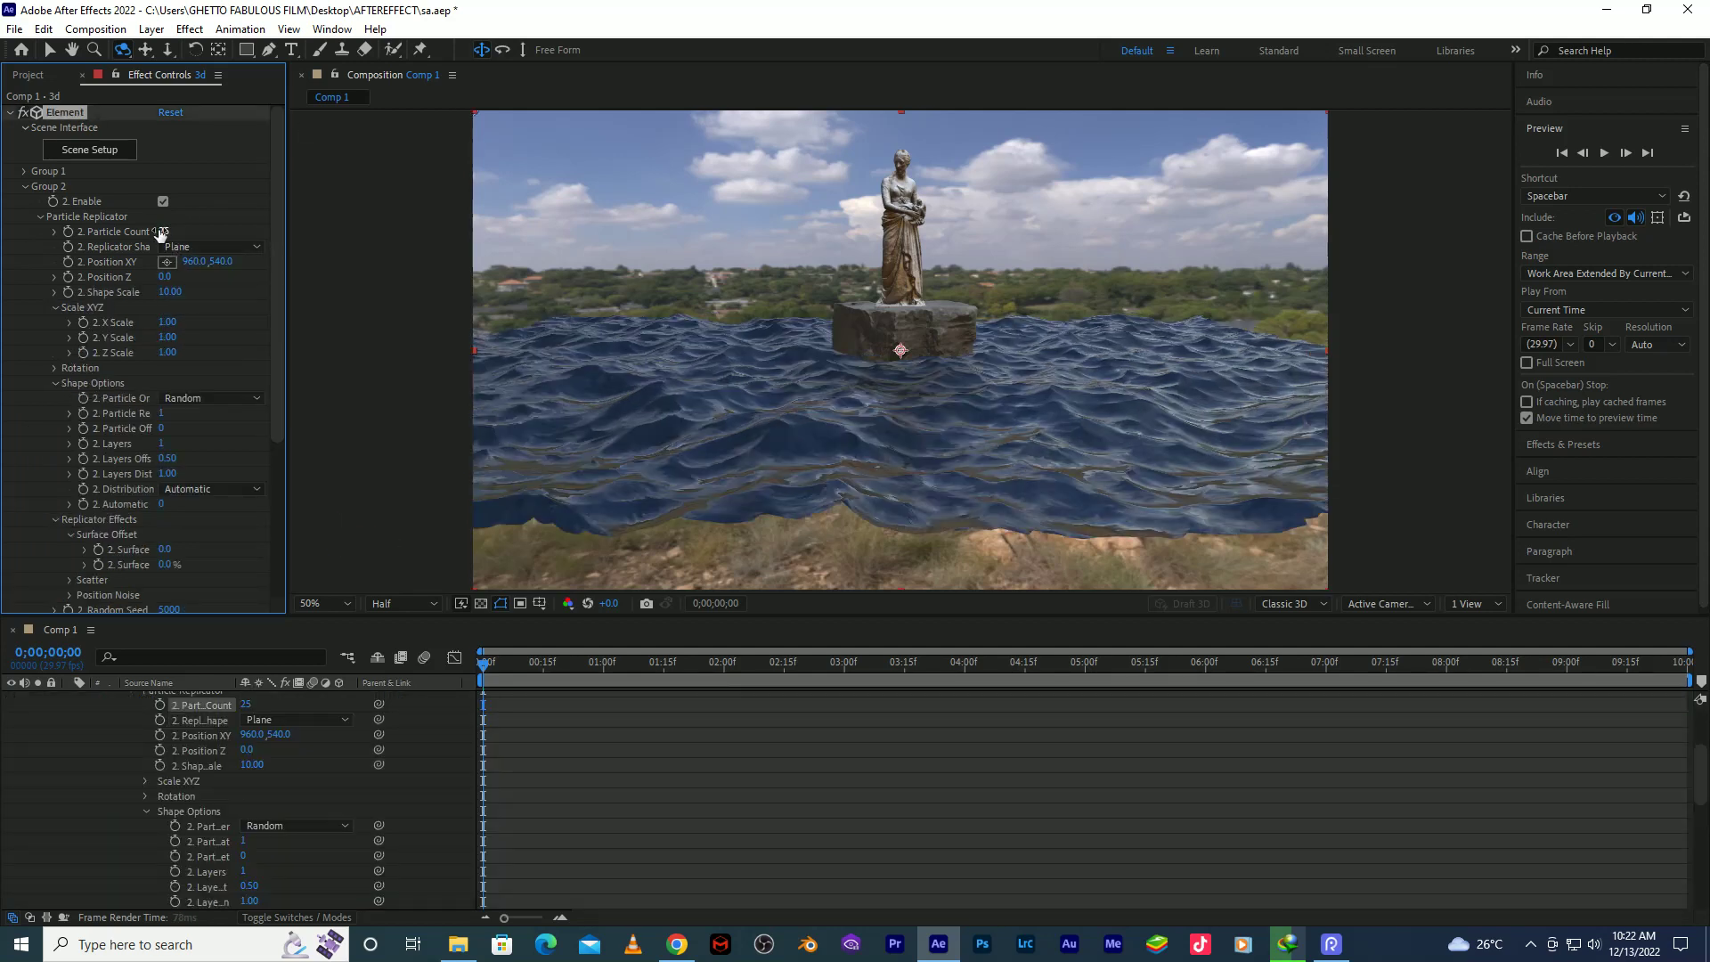
# Enlarge Group 2's replicator Shape Scale to 700 and save the project along the way.
pyautogui.moveTo(179, 300); pyautogui.dragTo(1687, 257)
pyautogui.moveTo(183, 300); pyautogui.dragTo(1196, 300)
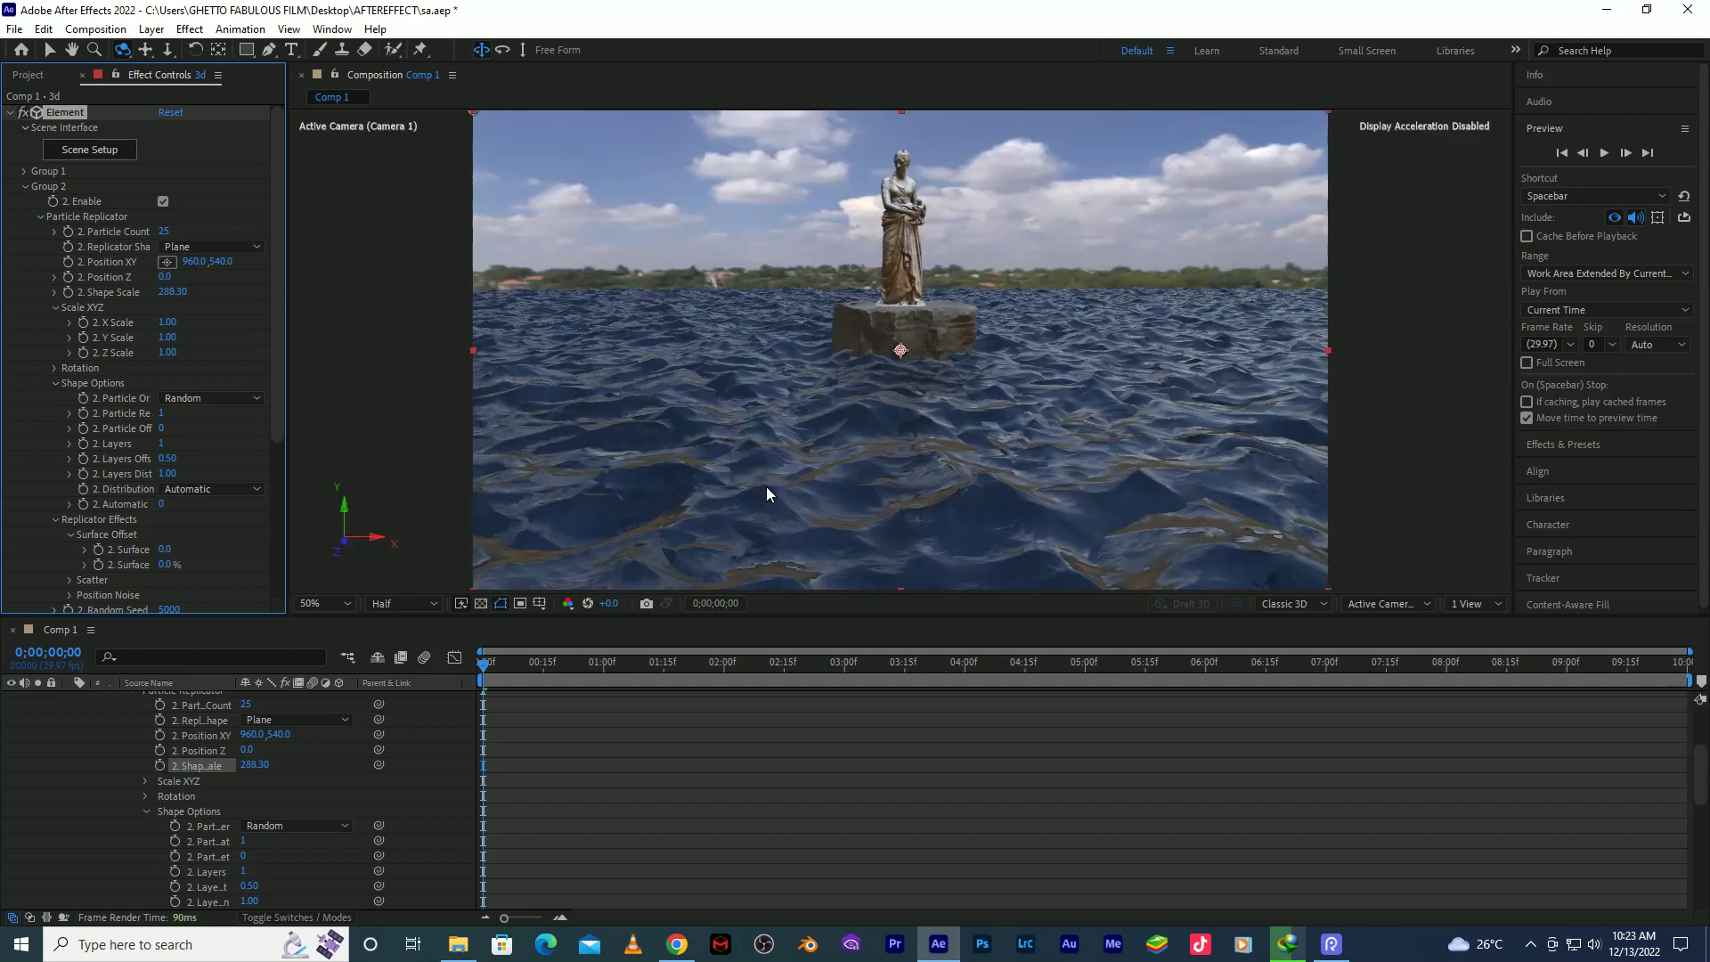
pyautogui.hotkey('ctrl', 's')
pyautogui.moveTo(166, 297); pyautogui.dragTo(121, 372)
pyautogui.click(167, 293)
pyautogui.write('700')
pyautogui.press('Return')
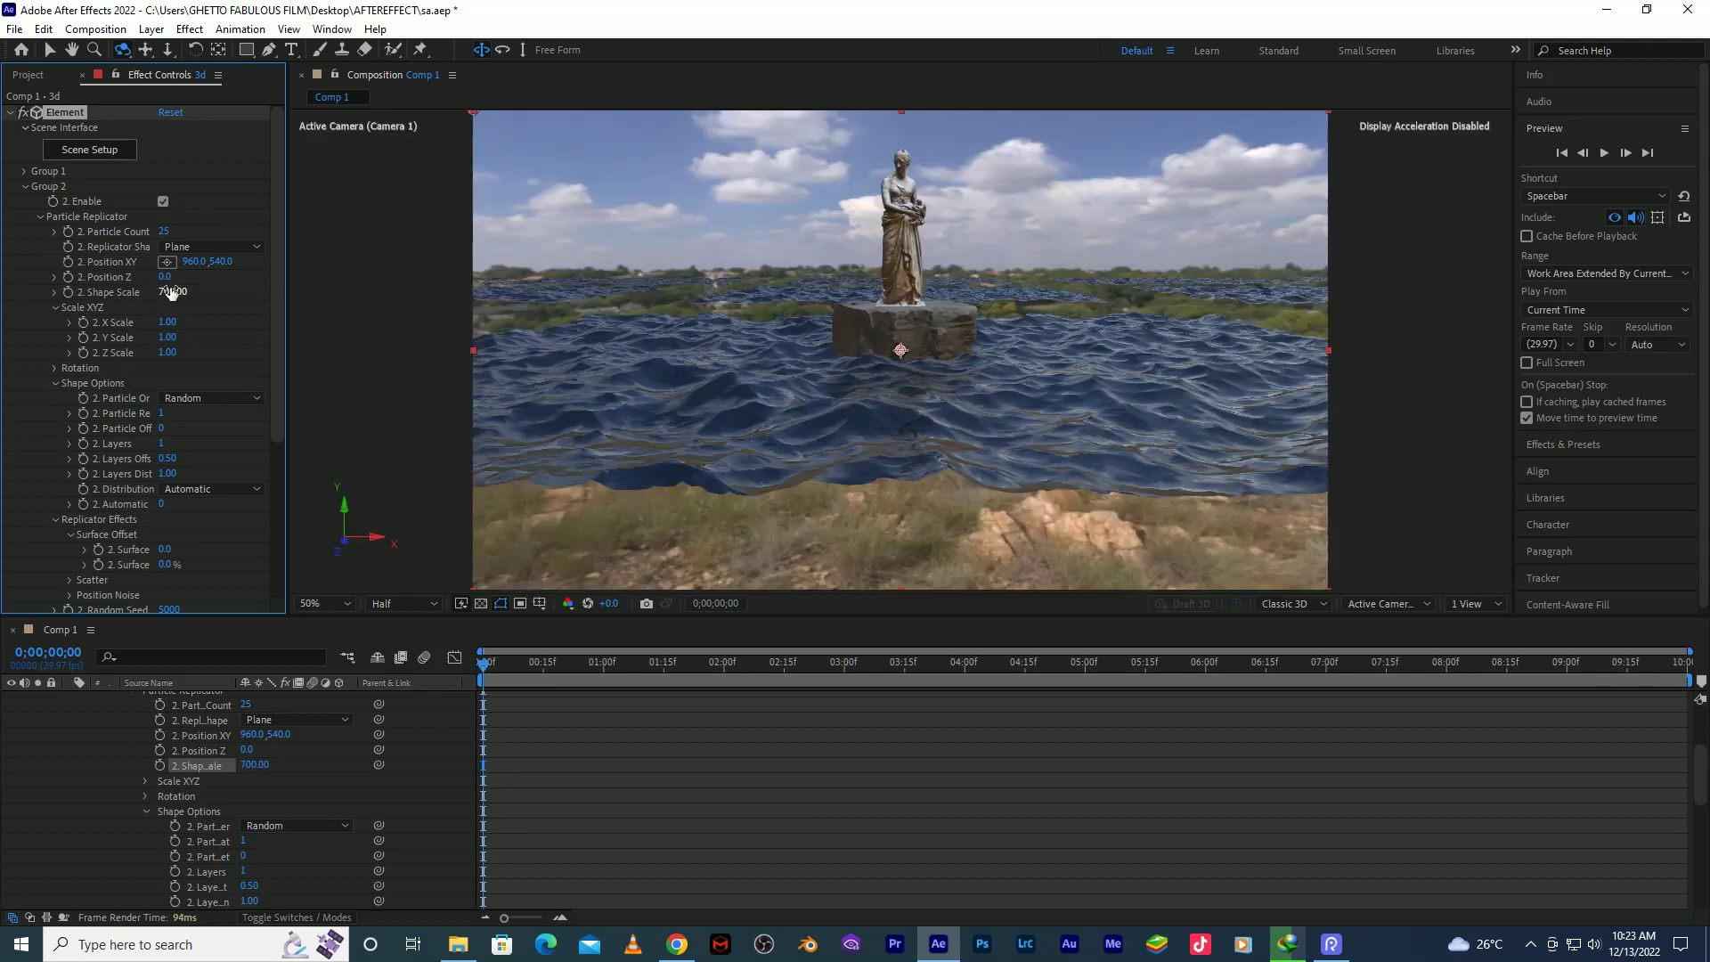
# Raise Group 2's Particle Count to 70 to fill the ocean area.
pyautogui.moveTo(161, 234); pyautogui.dragTo(212, 226)
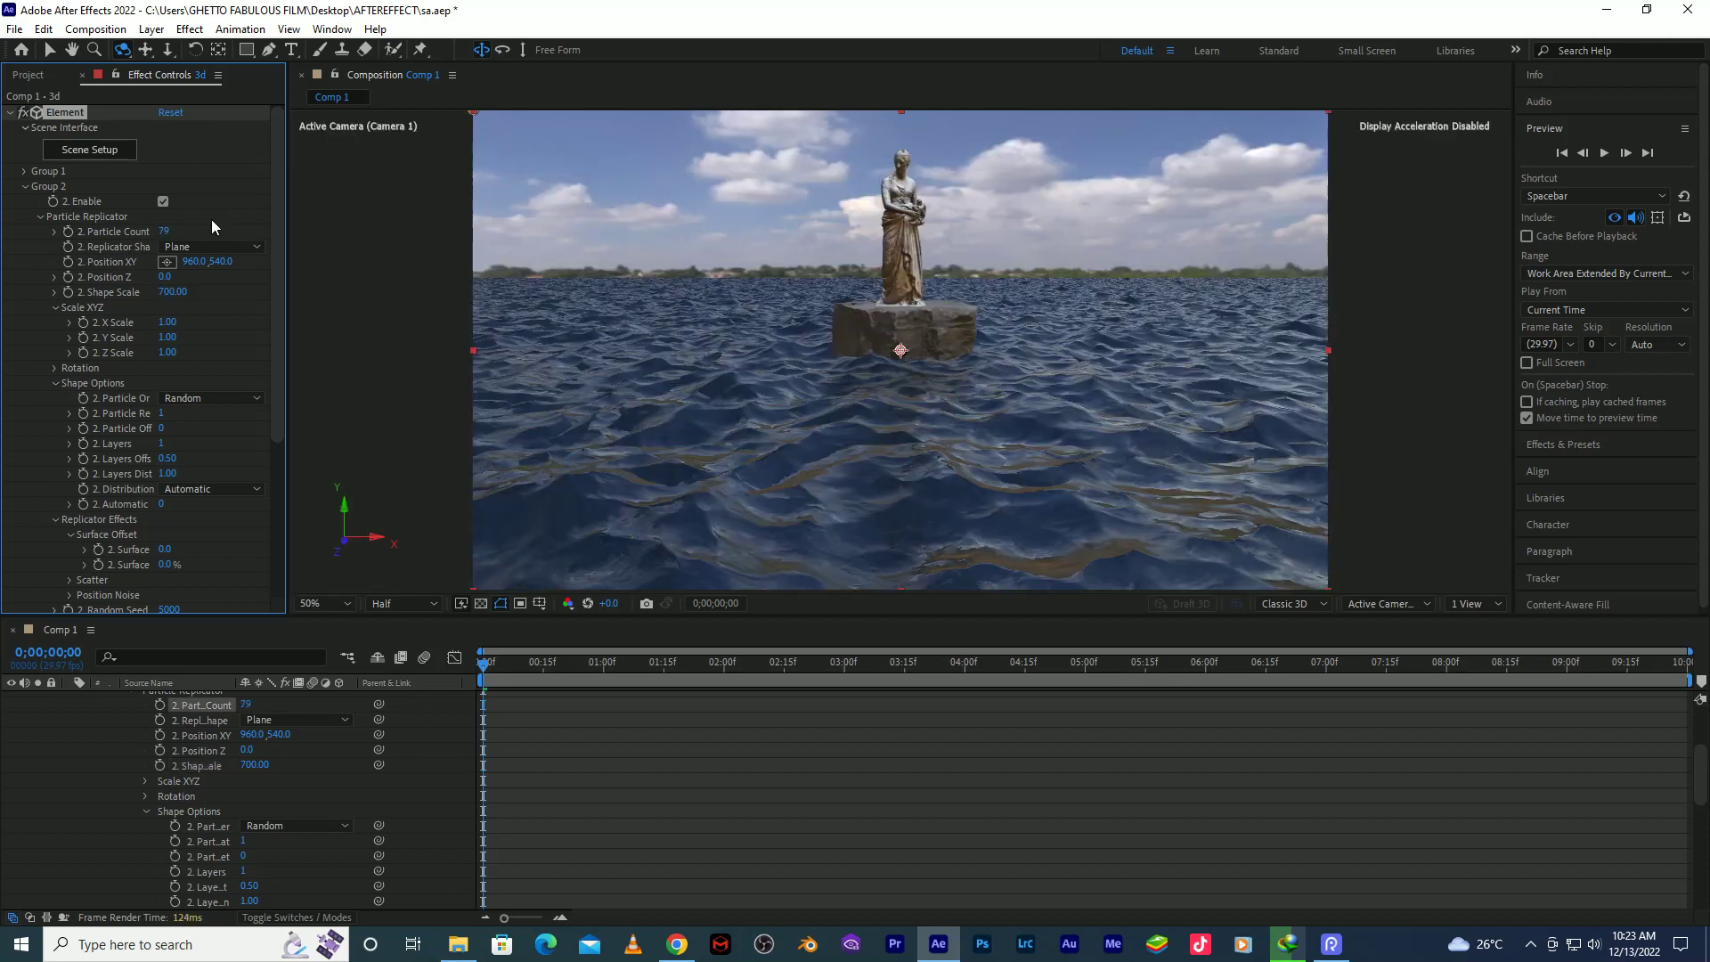
pyautogui.click(165, 232)
pyautogui.write('70')
pyautogui.press('Return')
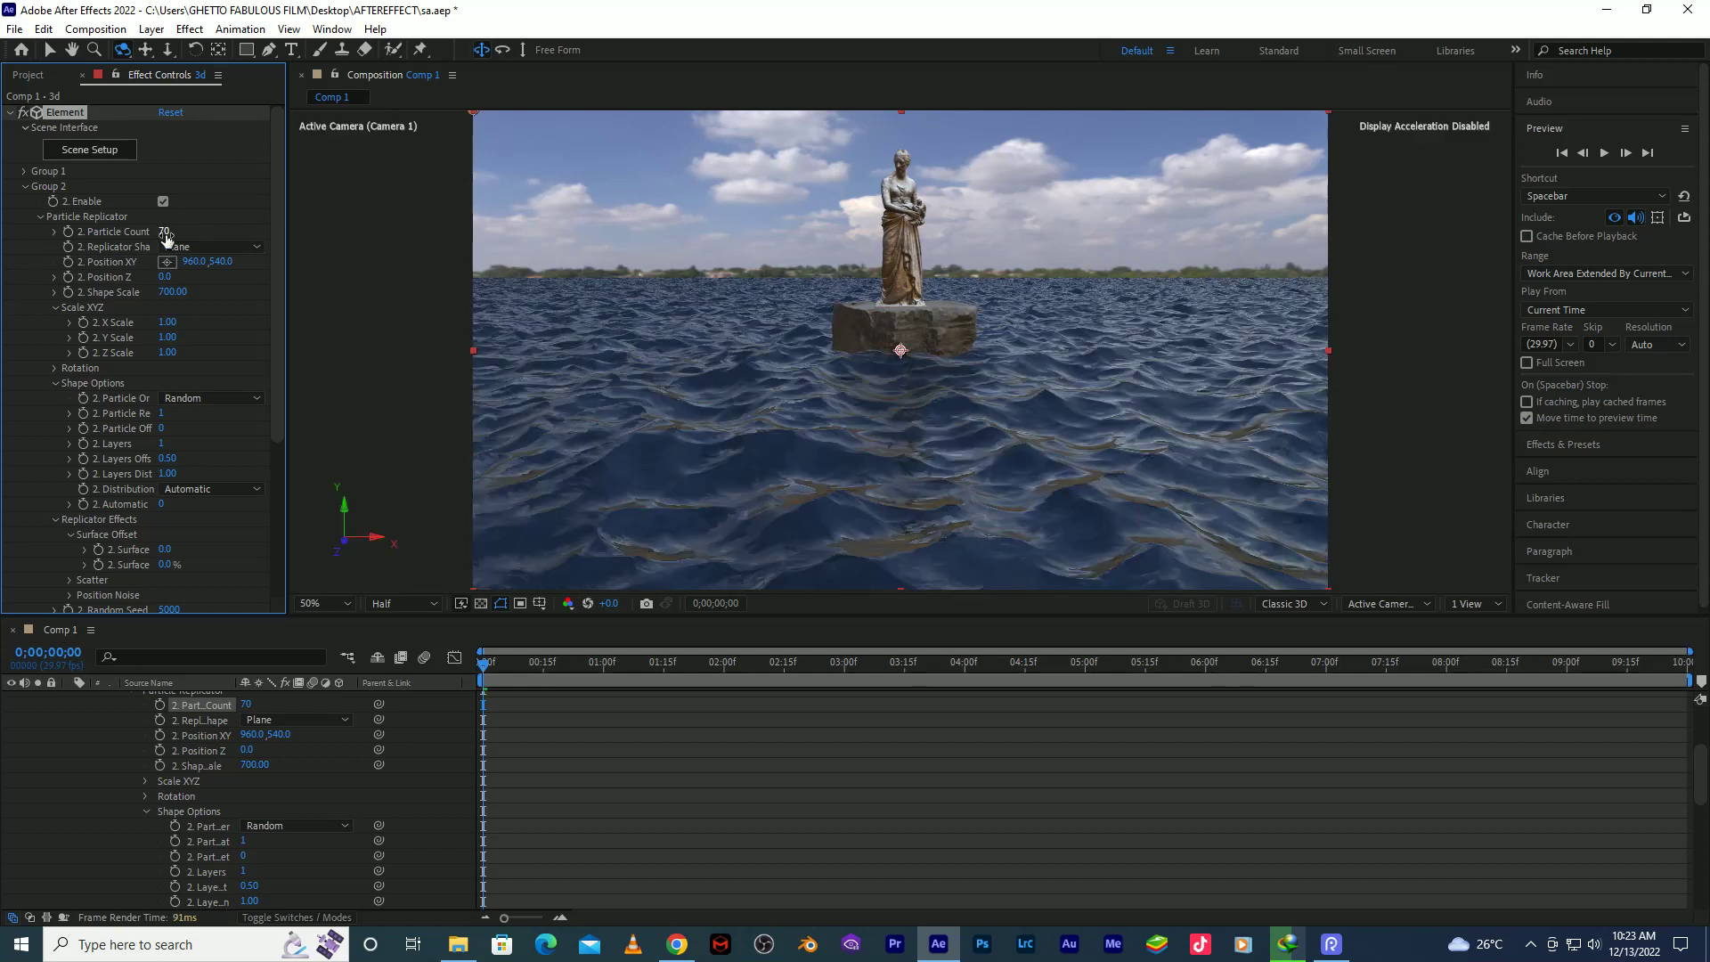
# Set Group 2's replicator Shape Scale to 740 to spread the ocean tiles.
pyautogui.moveTo(173, 292); pyautogui.dragTo(227, 285)
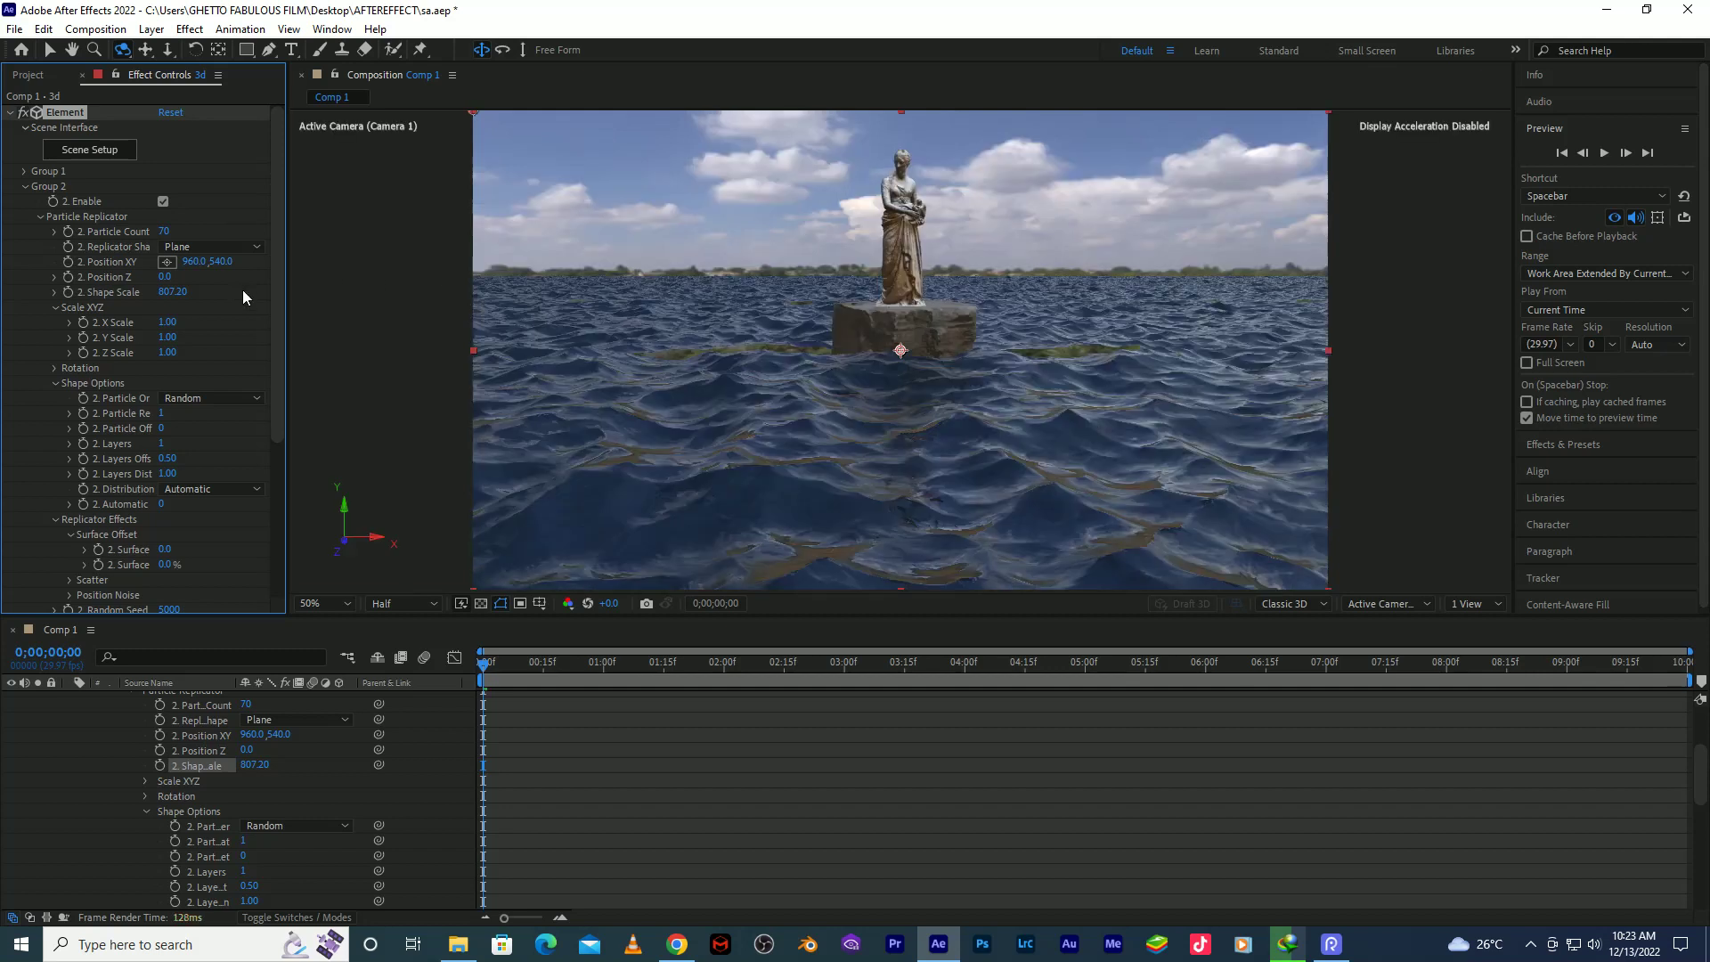
pyautogui.click(173, 293)
pyautogui.write('750')
pyautogui.press('Return')
pyautogui.click(173, 293)
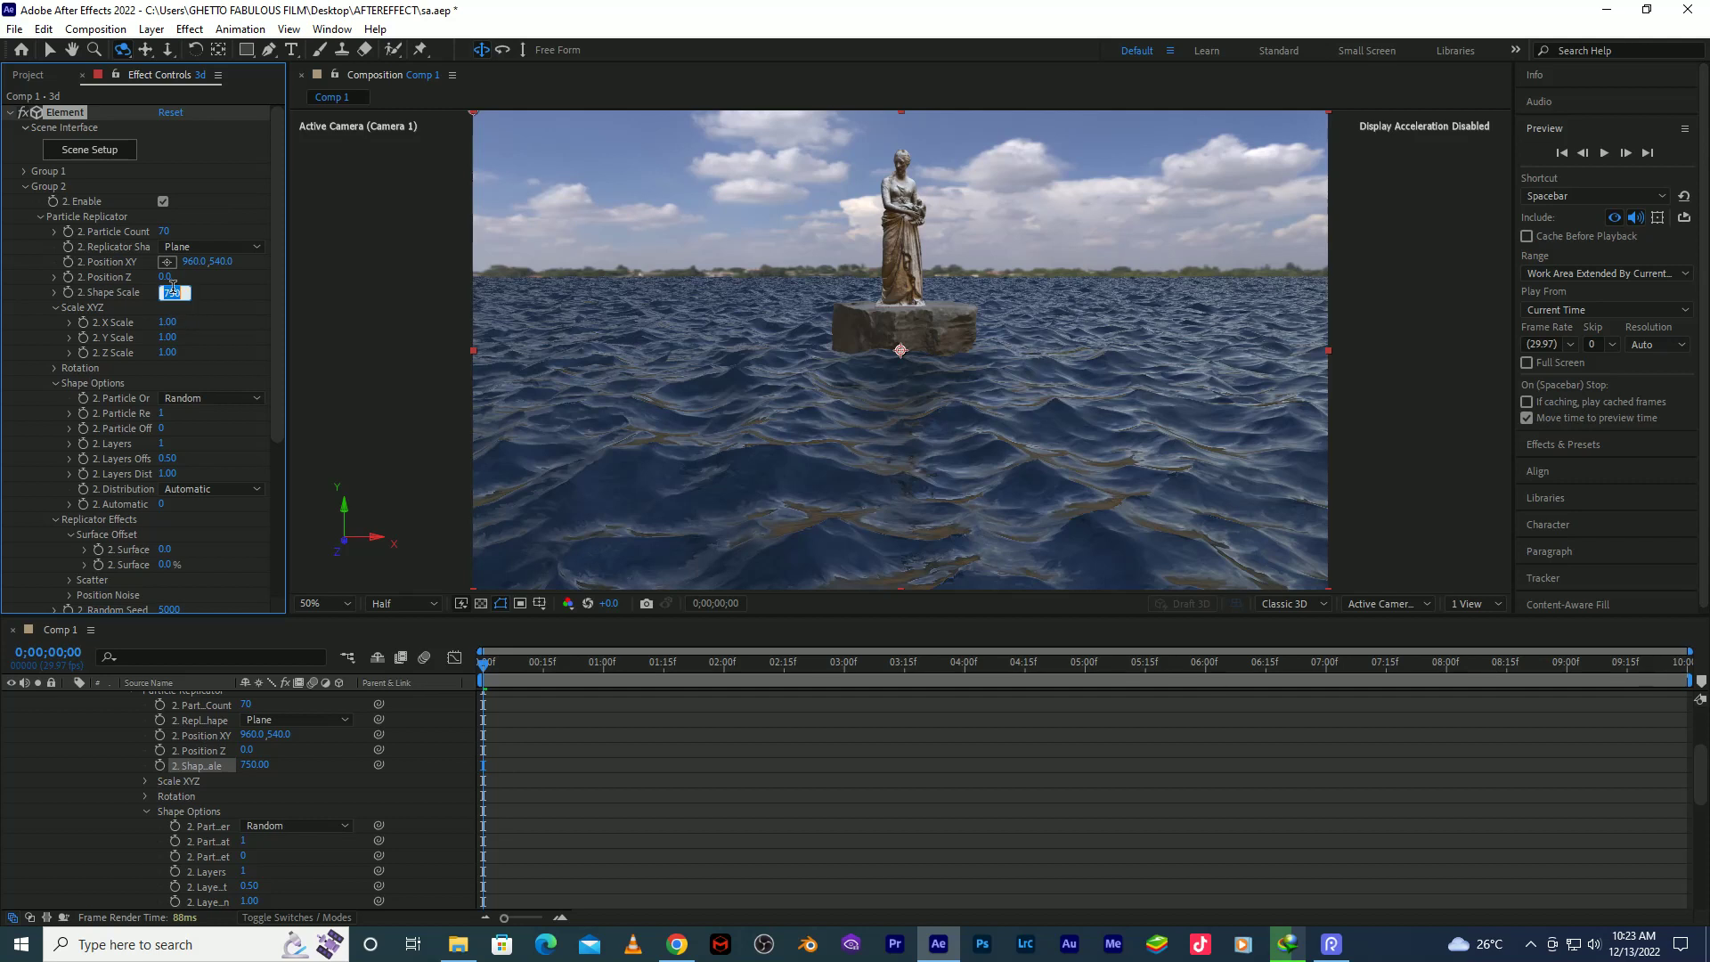
pyautogui.write('740')
pyautogui.press('Return')
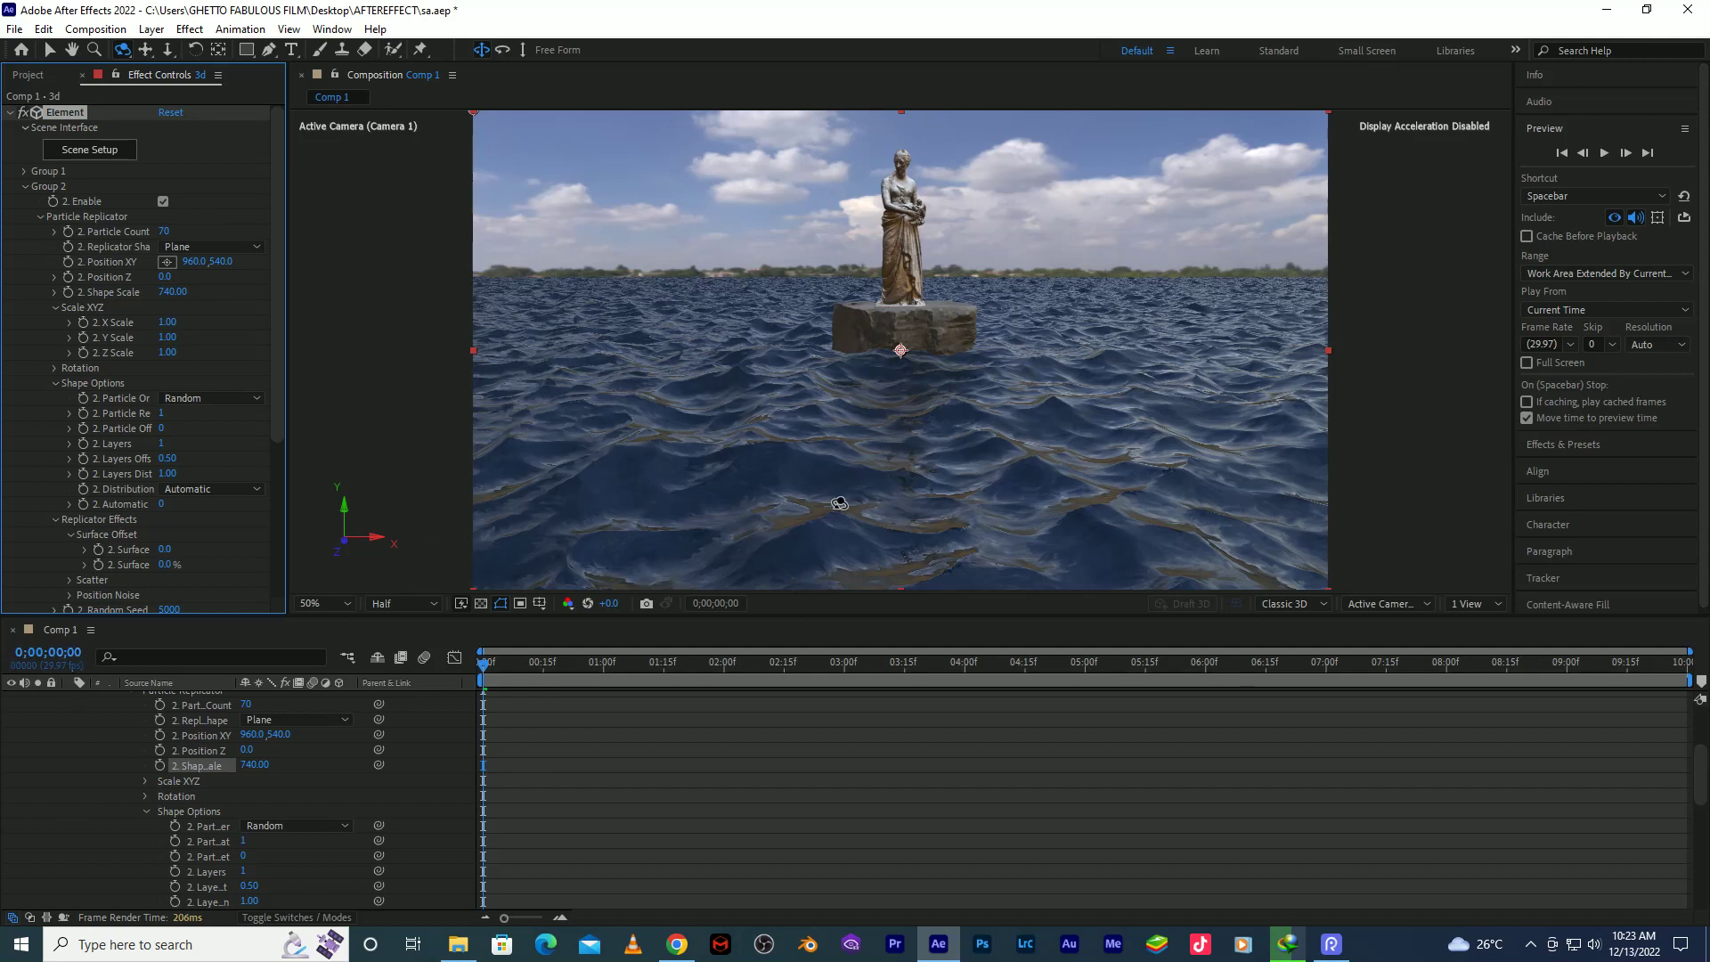
# Lower and pull back the camera to show the statue small and distant, with the ocean filling the foreground.
pyautogui.click(848, 472)
pyautogui.moveTo(850, 468); pyautogui.dragTo(852, 470)
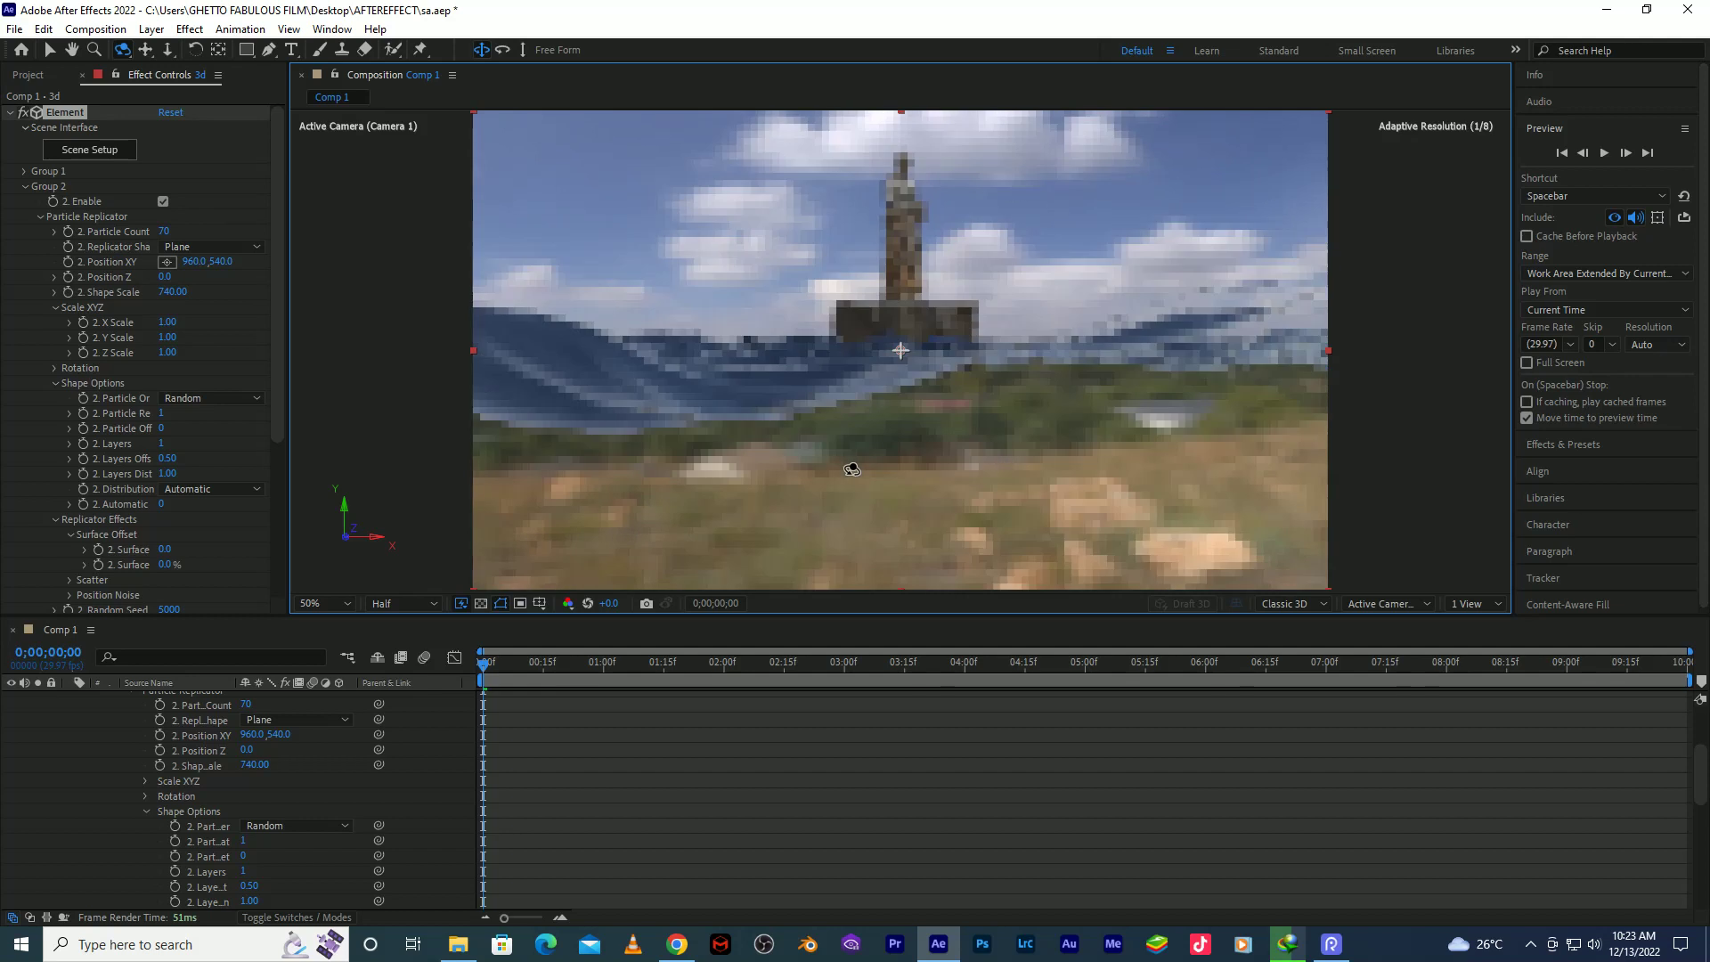
pyautogui.press('c')
pyautogui.press('c')
pyautogui.moveTo(852, 426); pyautogui.dragTo(904, 463)
pyautogui.press('c')
pyautogui.press('c')
pyautogui.moveTo(917, 343); pyautogui.dragTo(929, 356)
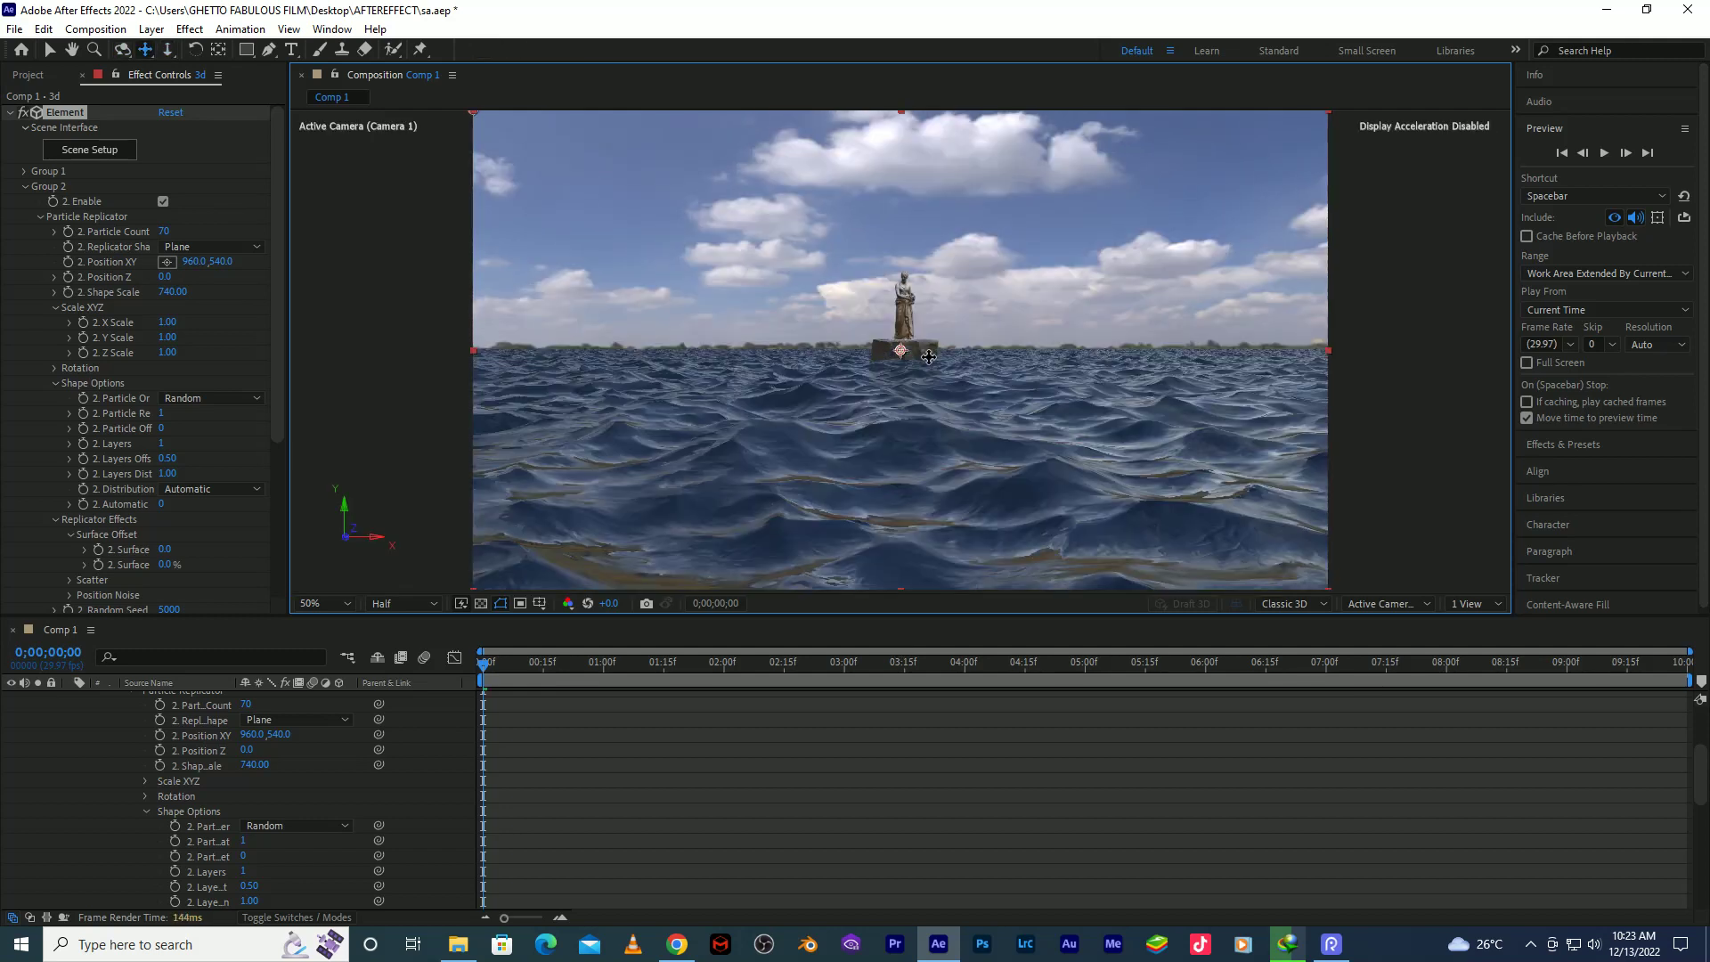
pyautogui.press('c')
pyautogui.press('c')
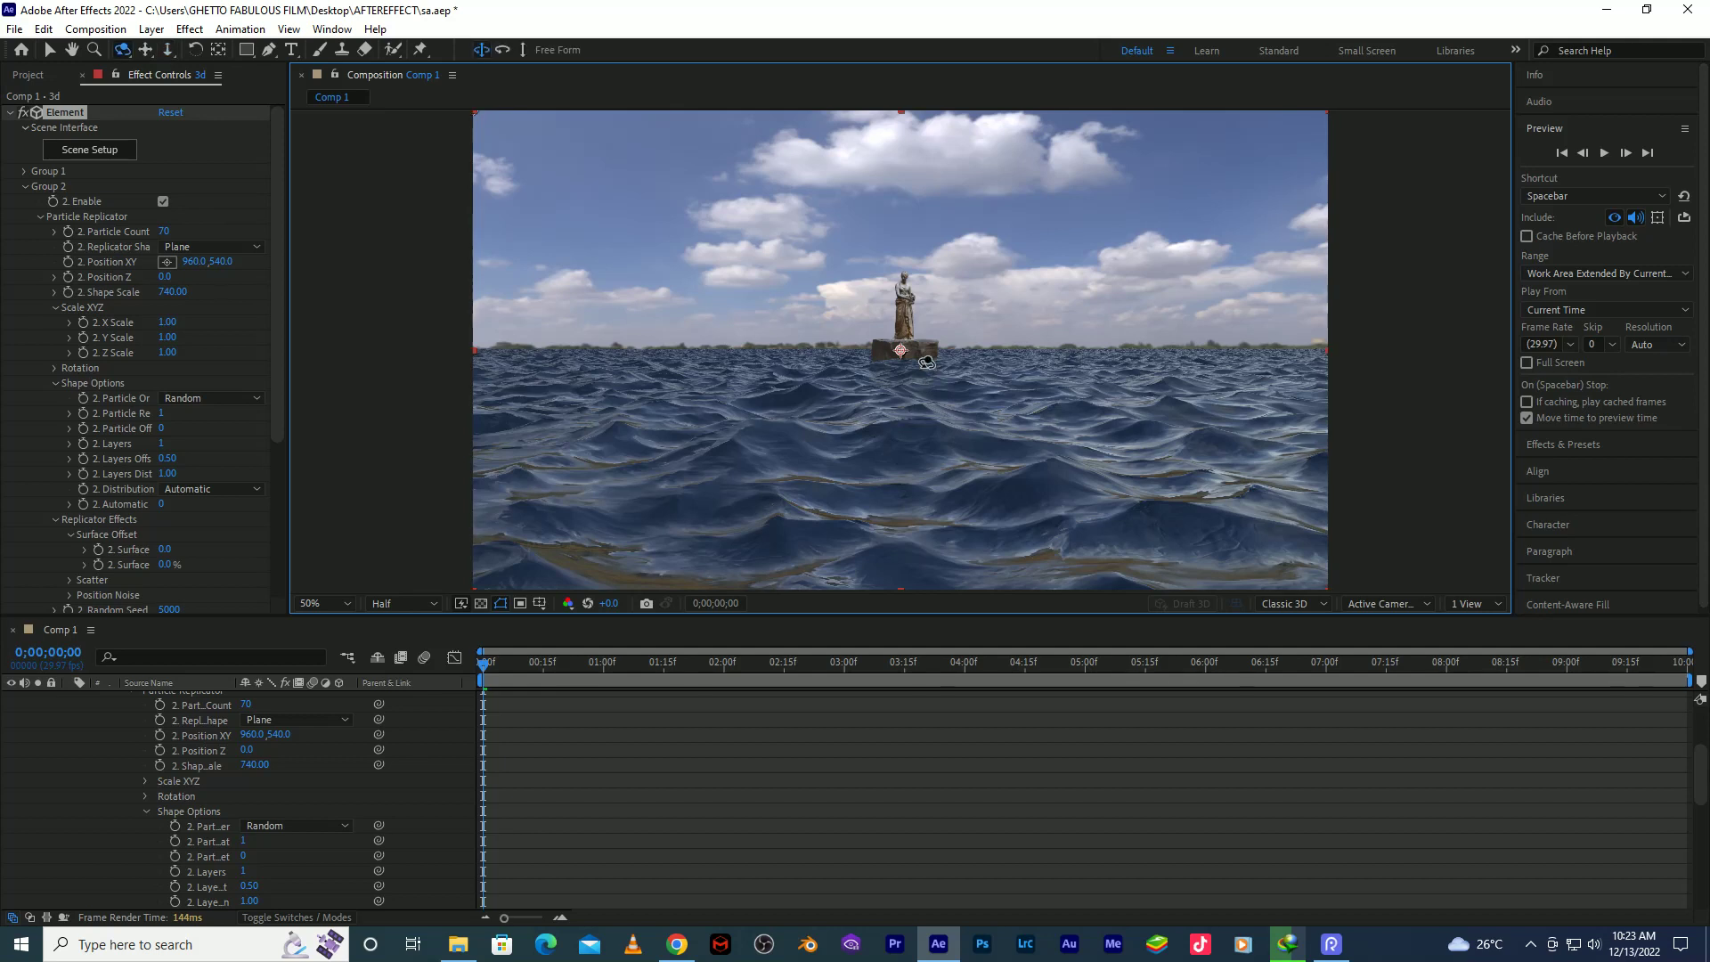
pyautogui.press('c')
pyautogui.moveTo(969, 257); pyautogui.dragTo(918, 385)
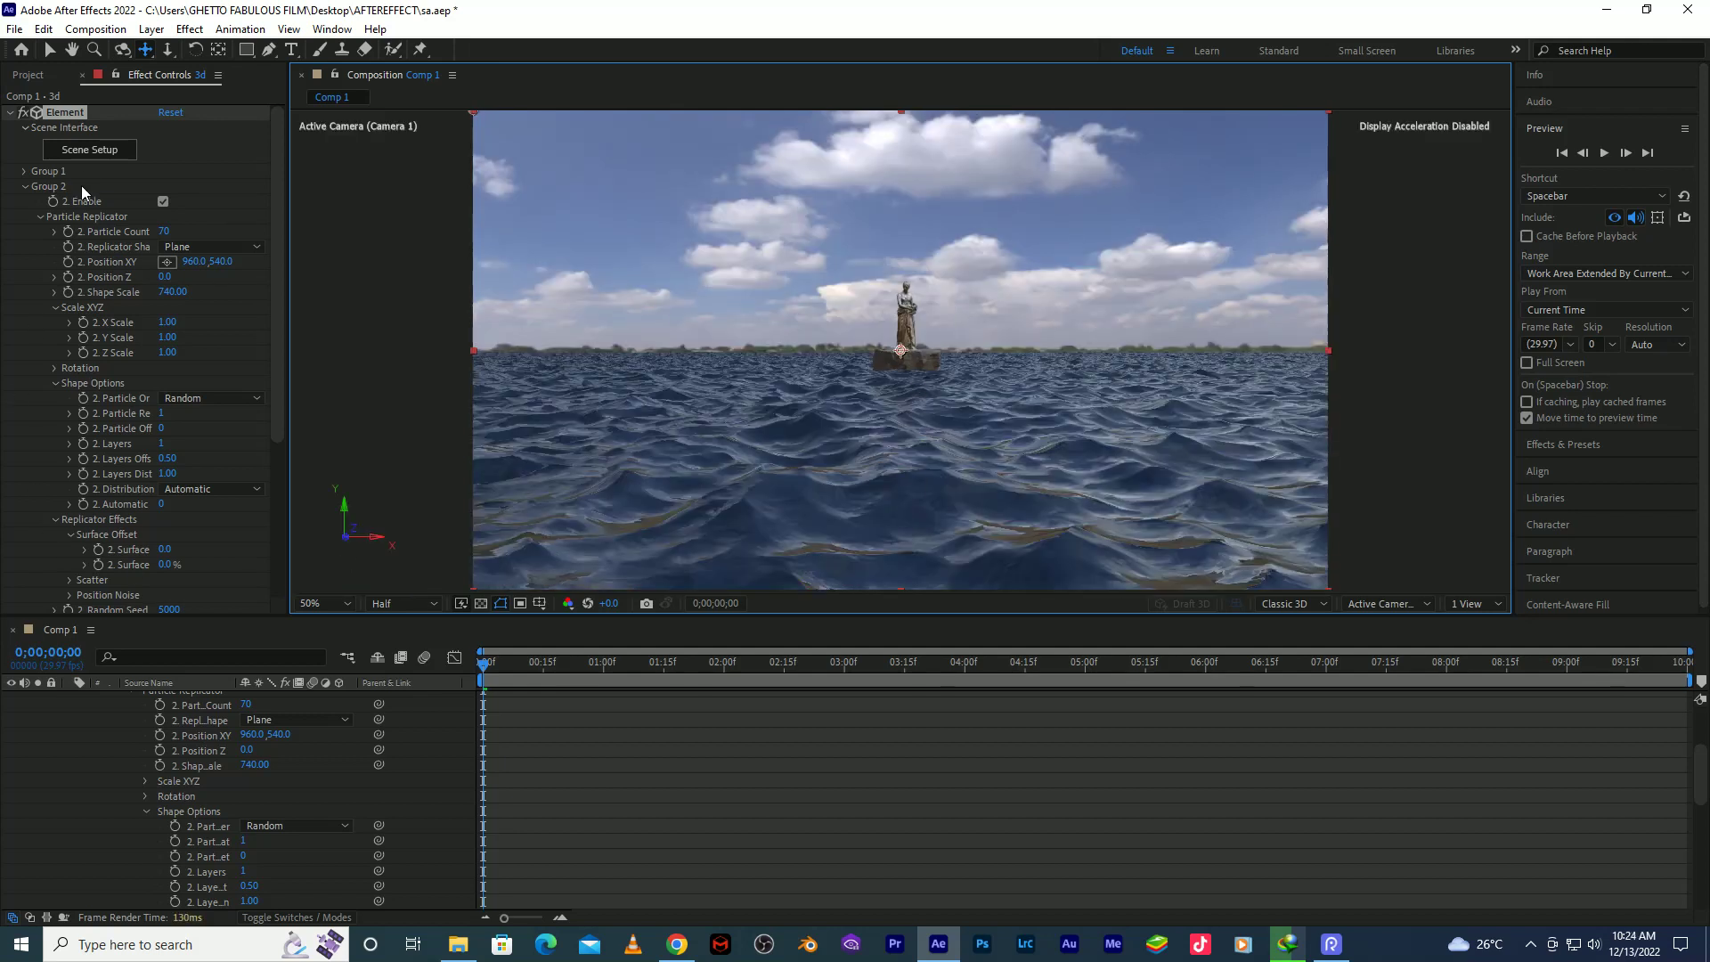
# Change the Y position of Group 5's Particle Replicator to 942.
pyautogui.click(24, 187)
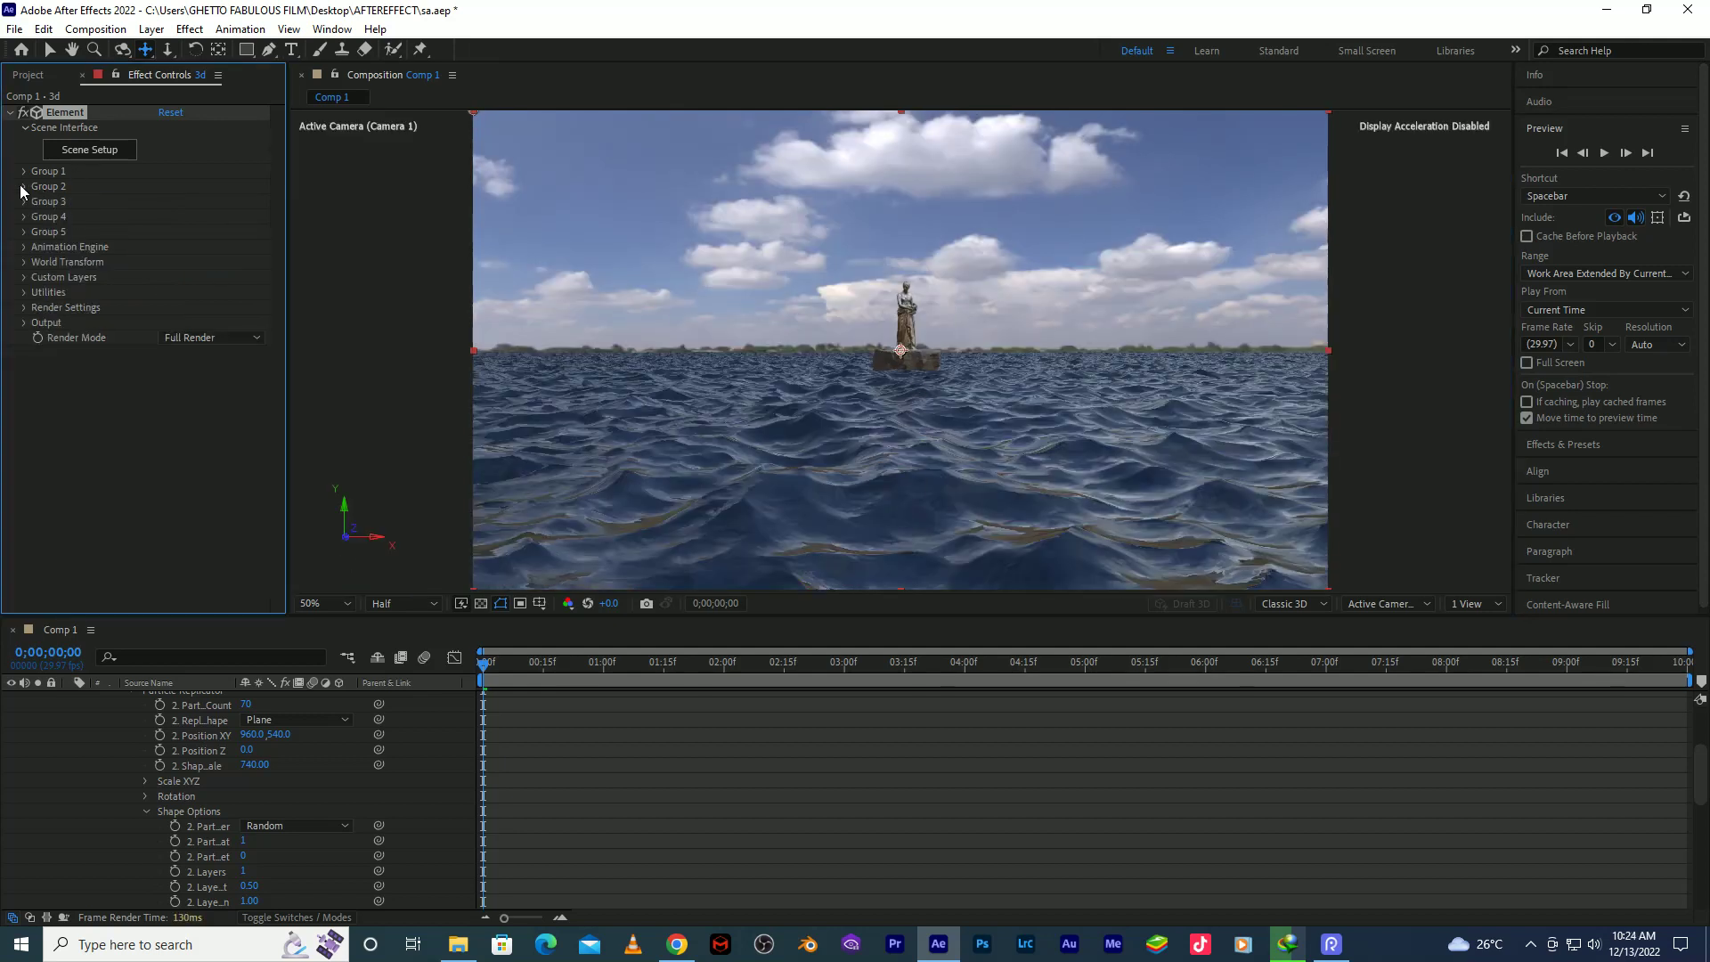
pyautogui.click(23, 231)
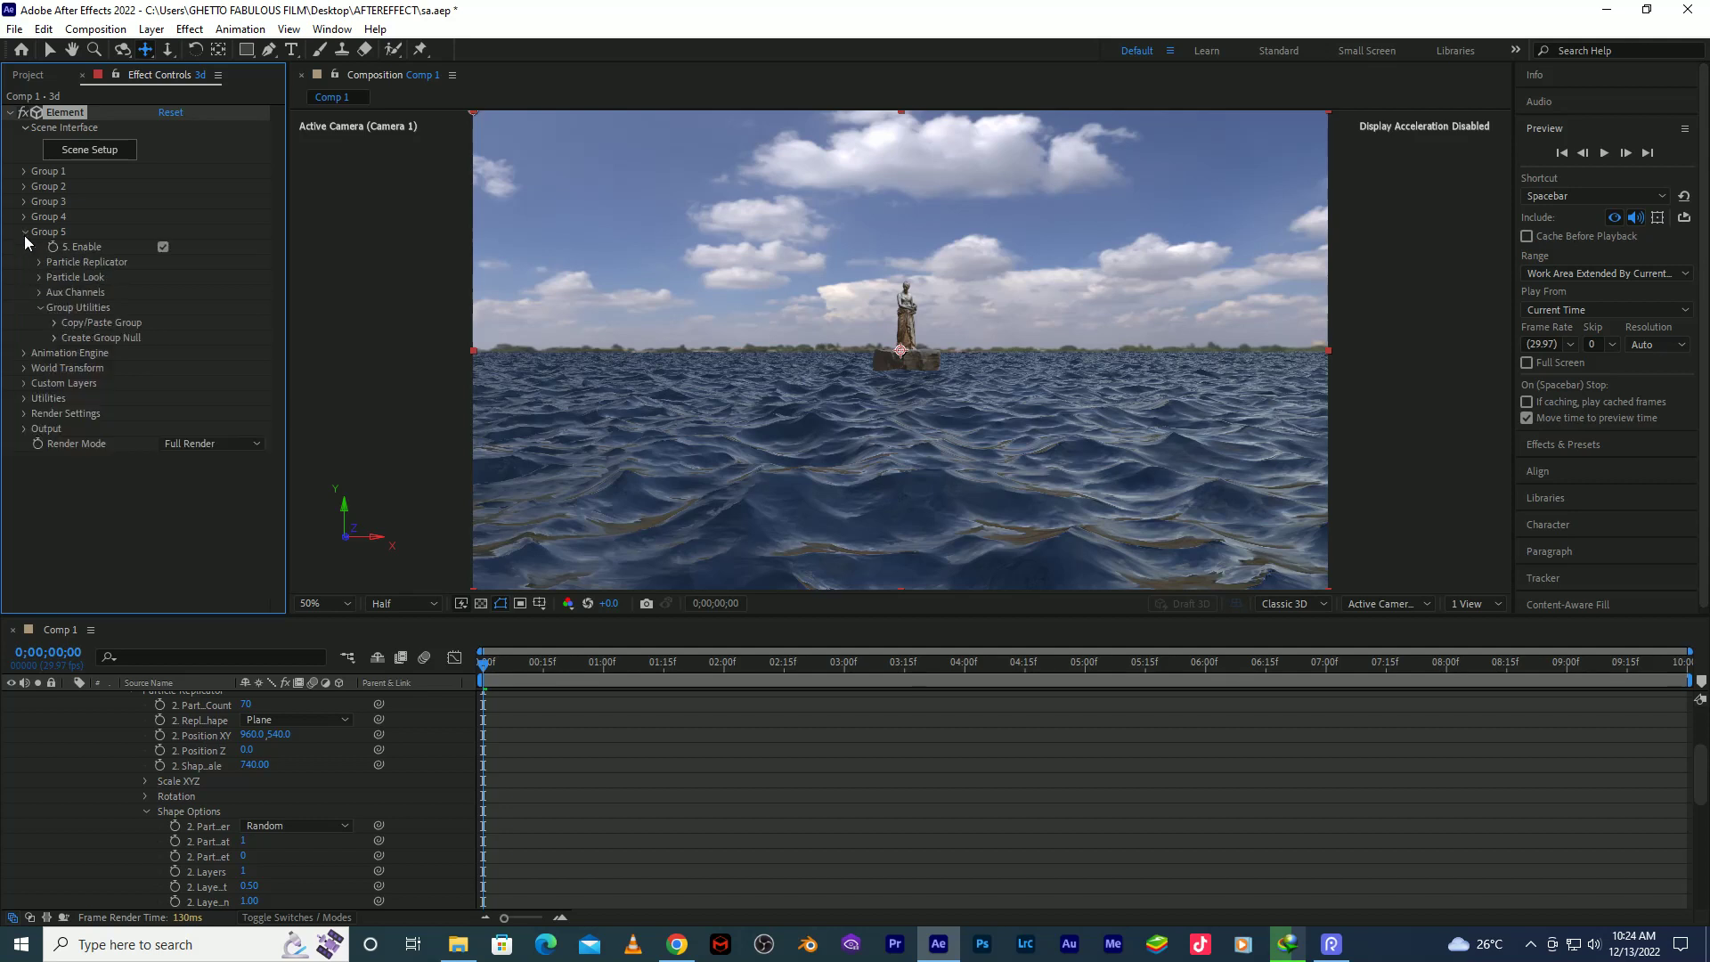
pyautogui.click(40, 261)
pyautogui.moveTo(228, 308); pyautogui.dragTo(349, 309)
pyautogui.moveTo(220, 308); pyautogui.dragTo(323, 302)
# Orbit and shift the camera around the distant statue, keeping a slightly raised view over the water.
pyautogui.press('c')
pyautogui.press('c')
pyautogui.moveTo(934, 369); pyautogui.dragTo(935, 364)
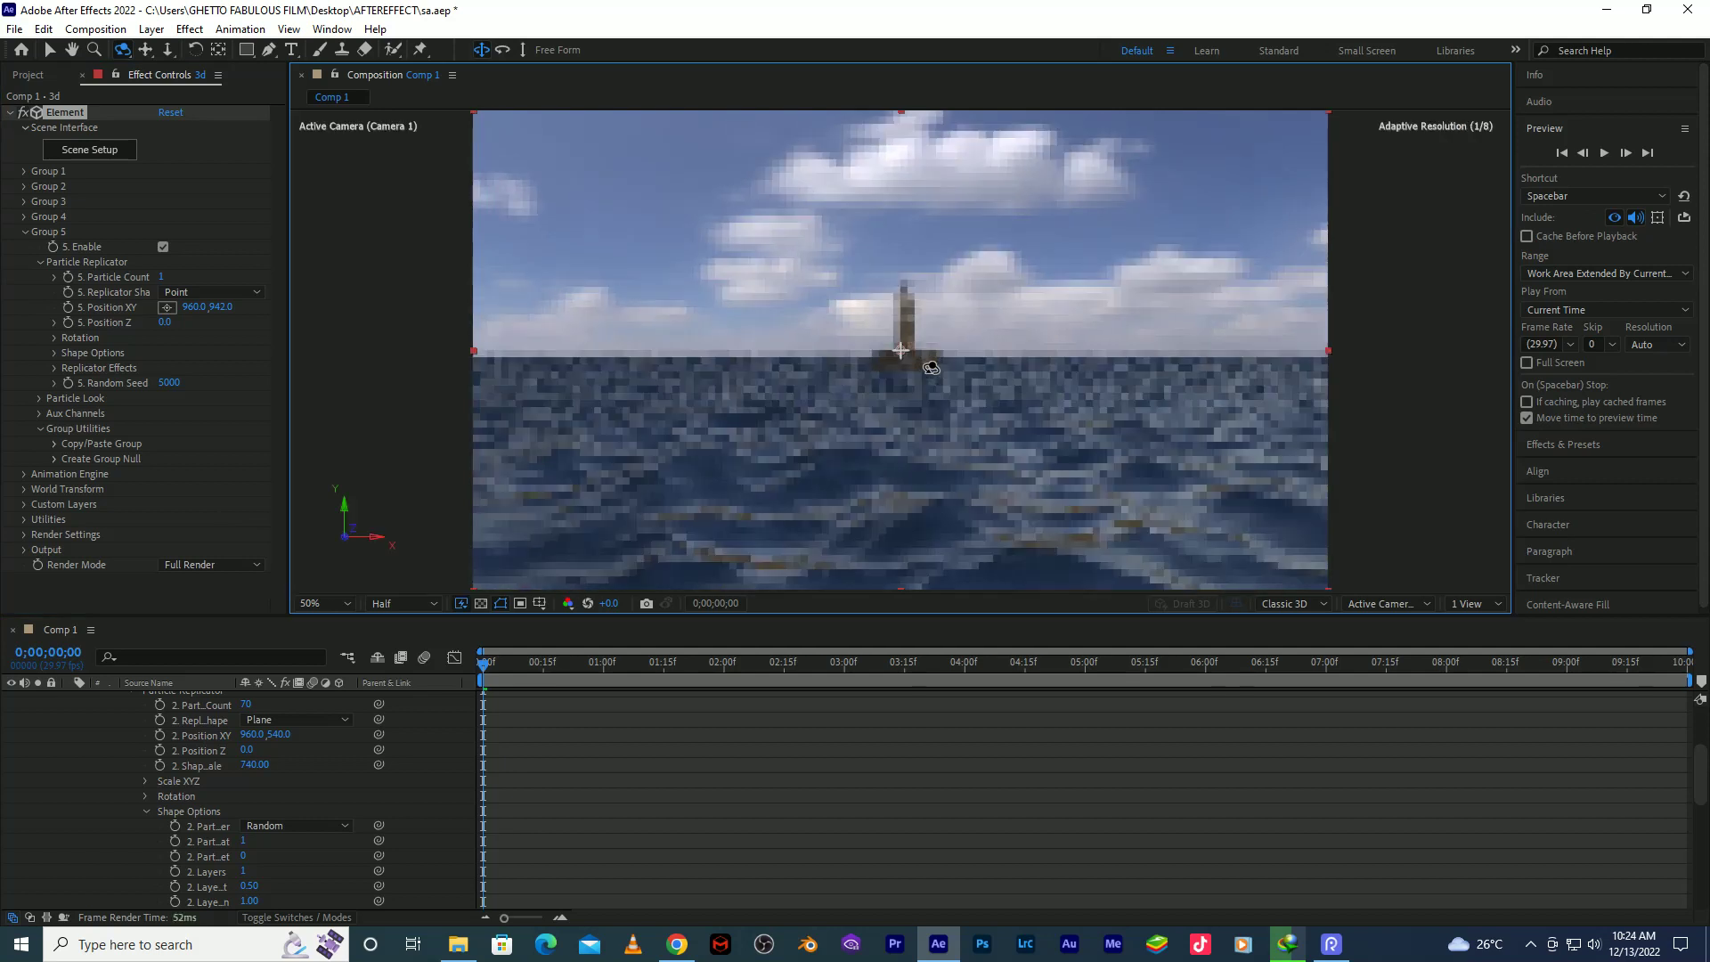
pyautogui.press('c')
pyautogui.press('c')
pyautogui.press('c')
pyautogui.press('c')
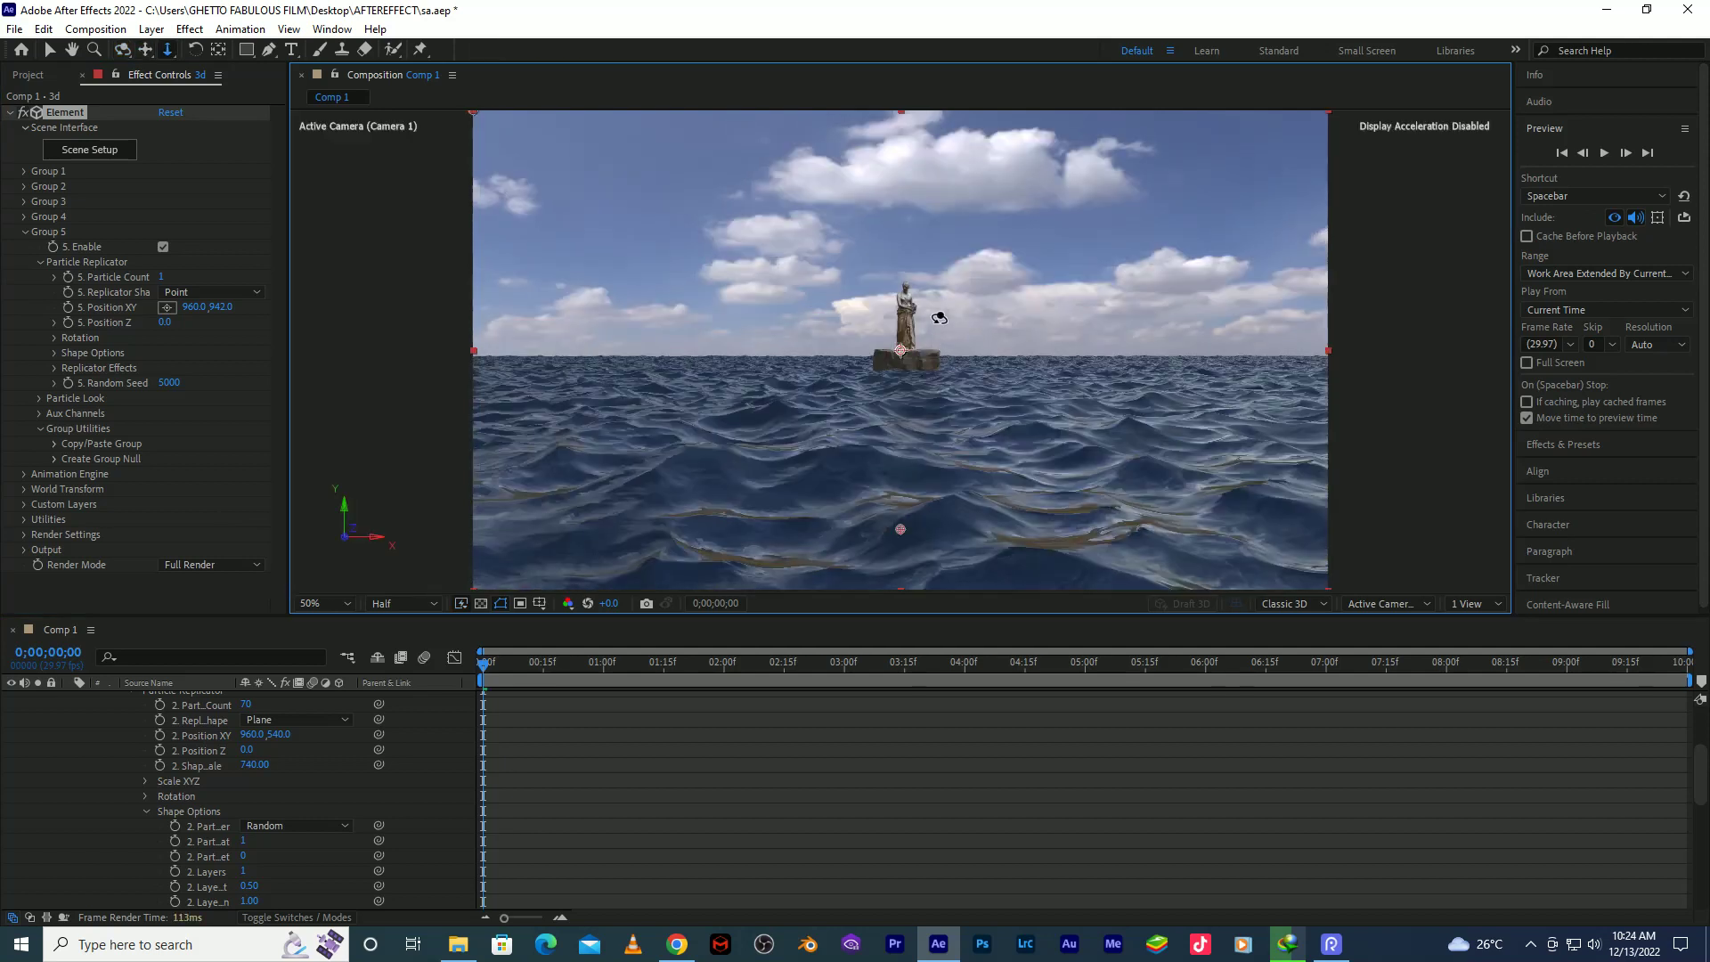
pyautogui.moveTo(939, 311); pyautogui.dragTo(941, 328)
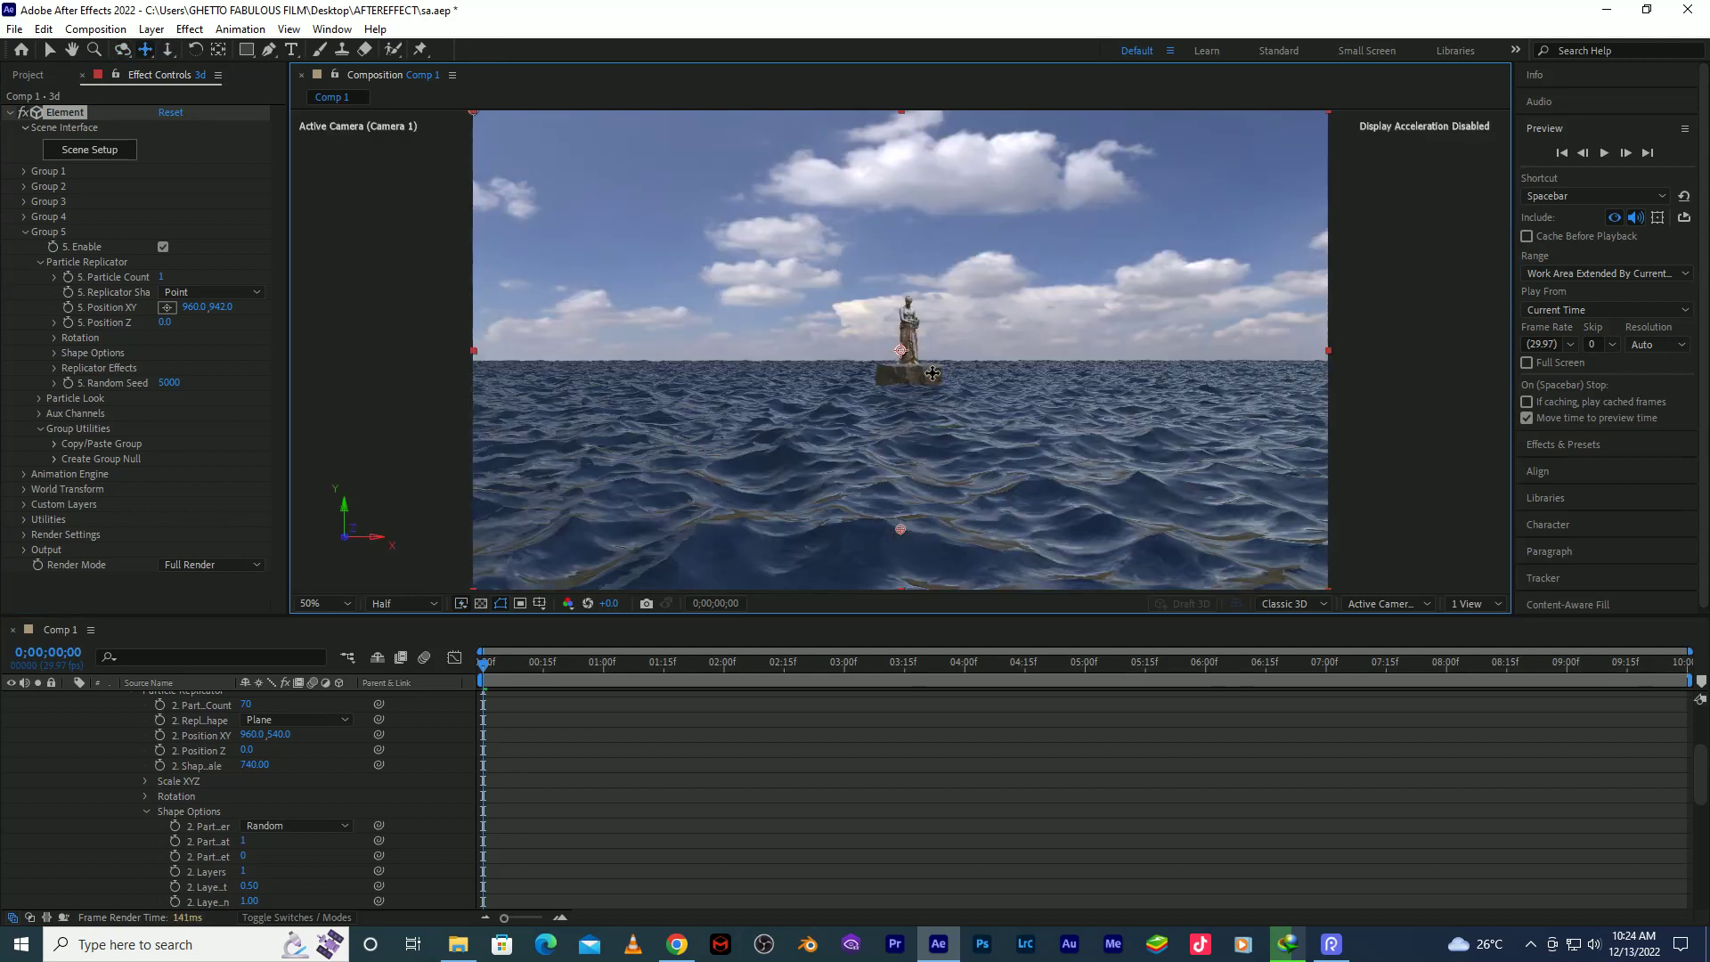
pyautogui.press('c')
pyautogui.press('c')
pyautogui.moveTo(768, 463); pyautogui.dragTo(798, 468)
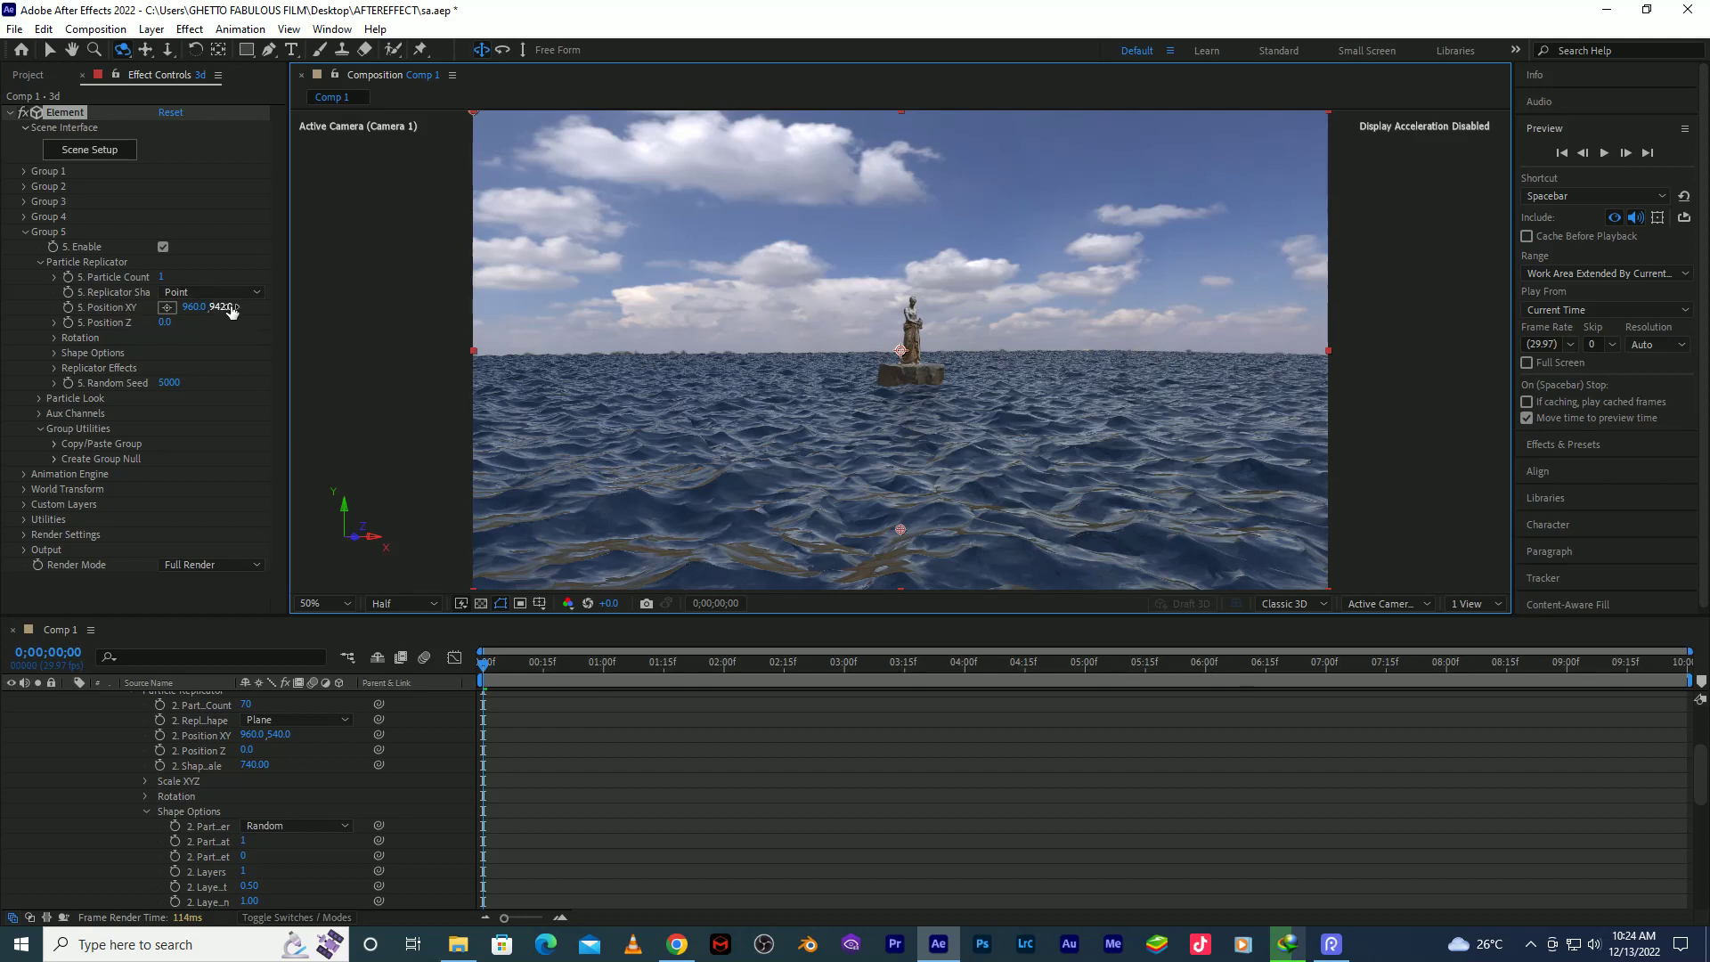
# Set Group 5's replicator Y position to 1002, save the project, and collapse the 3d layer's properties.
pyautogui.moveTo(222, 306)
pyautogui.mouseDown()
pyautogui.moveTo(289, 299)
pyautogui.moveTo(282, 312)
pyautogui.mouseUp()
pyautogui.hotkey('ctrl', 's')
pyautogui.scroll(3, 64, 790)
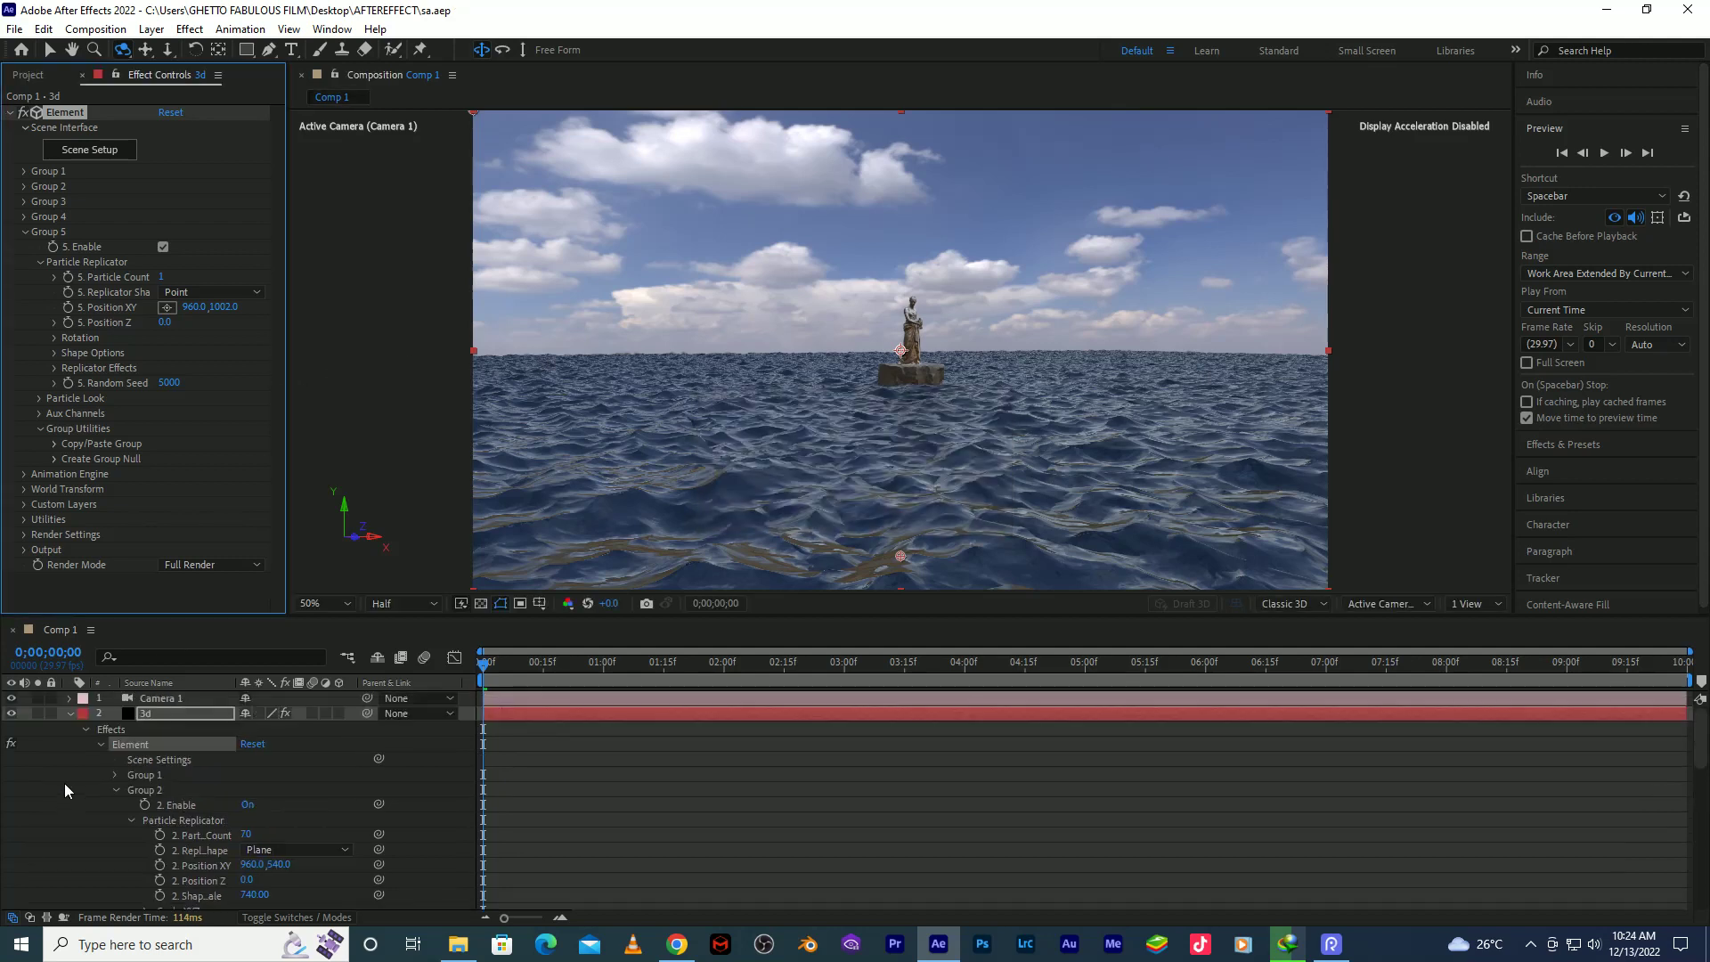
pyautogui.click(68, 713)
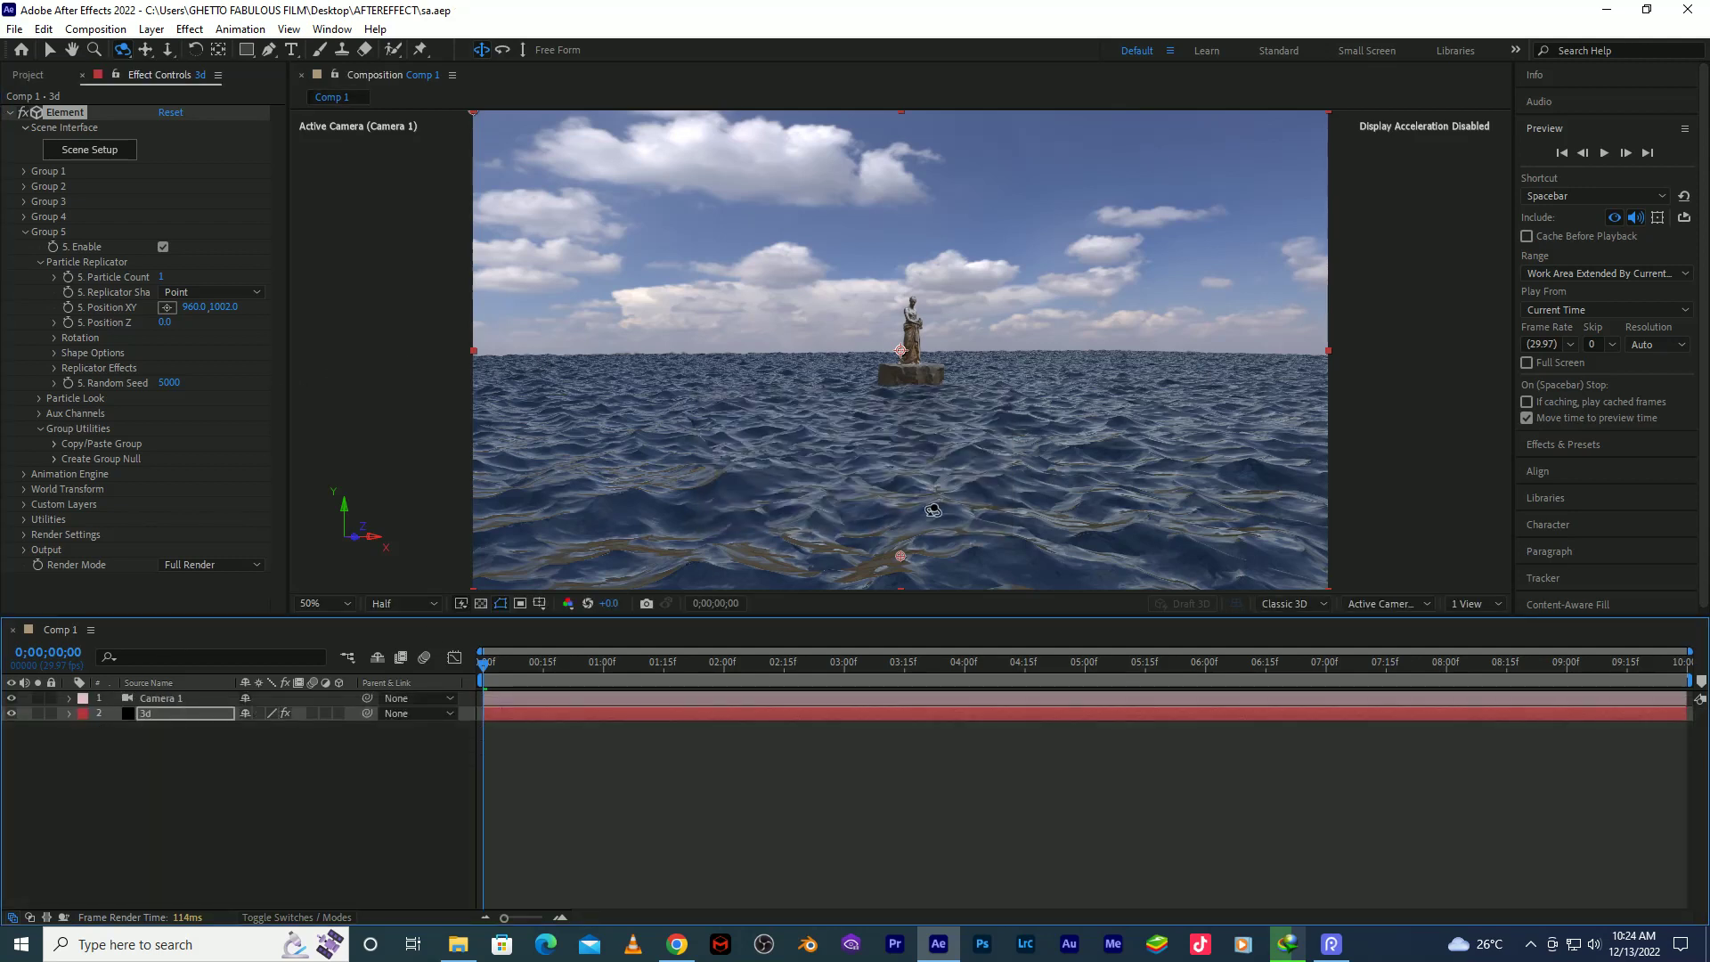
# Move the camera in close to the statue and rock, keeping the horizon behind the statue.
pyautogui.press('c')
pyautogui.press('c')
pyautogui.moveTo(909, 405); pyautogui.dragTo(1000, 469)
pyautogui.moveTo(989, 379); pyautogui.dragTo(984, 292)
pyautogui.press('c')
pyautogui.press('c')
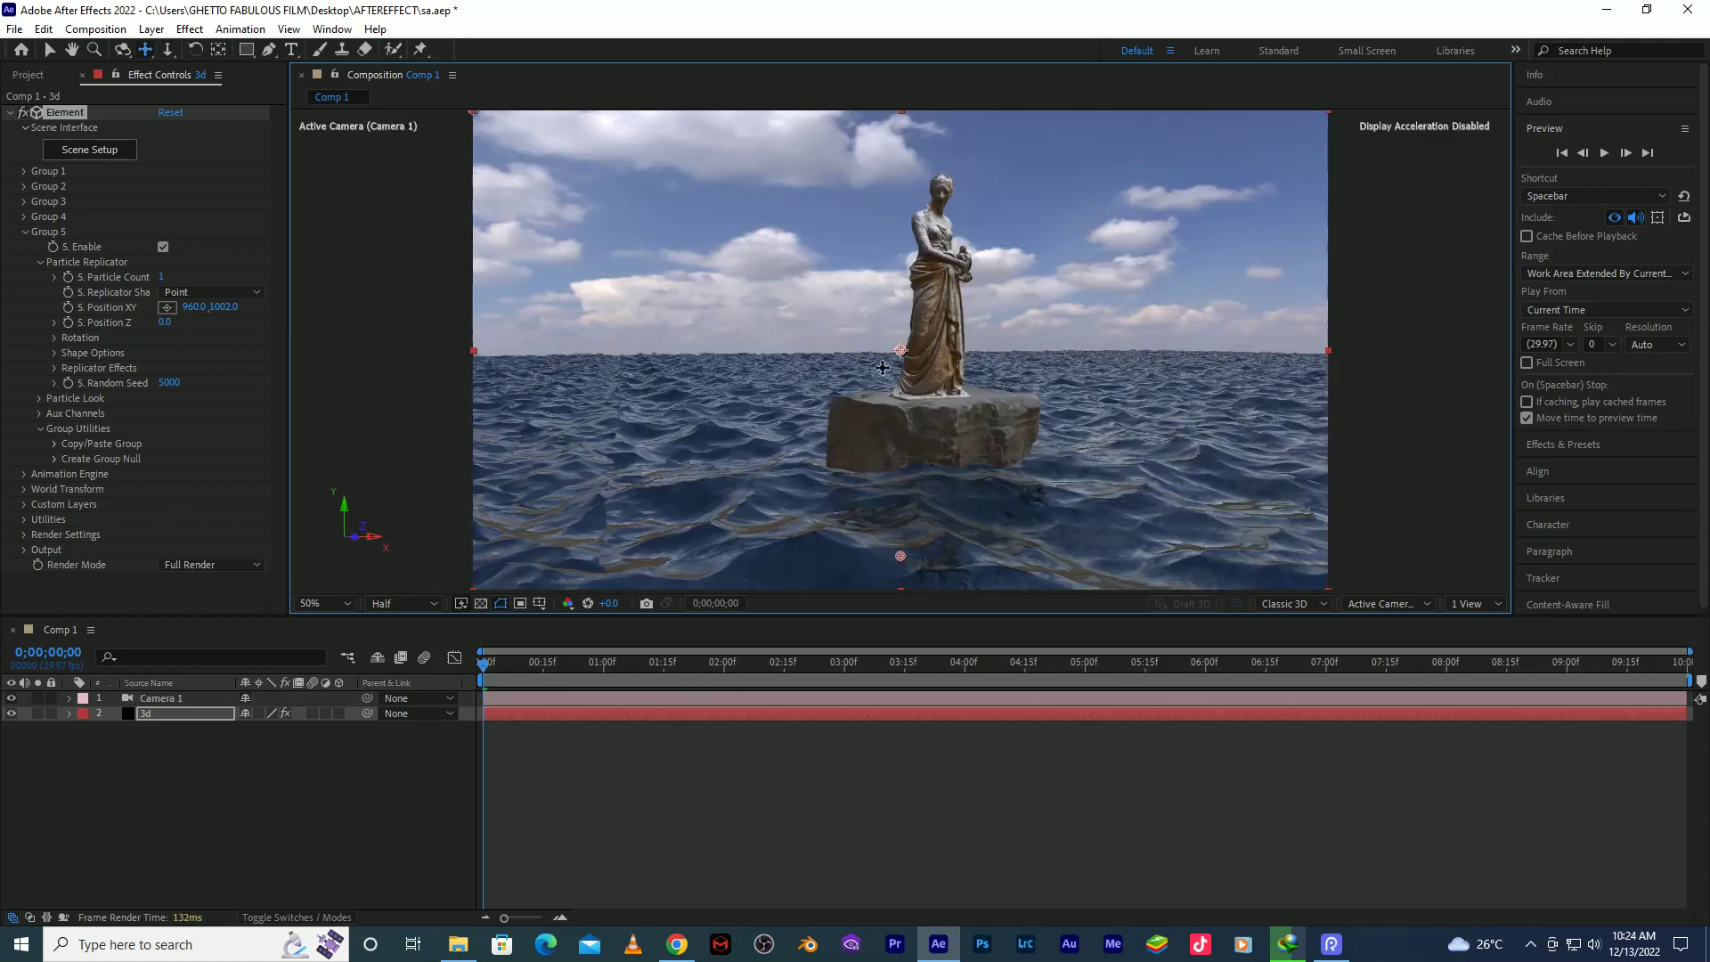
# Play a preview of the ocean scene and return to the first frame.
pyautogui.press('space')
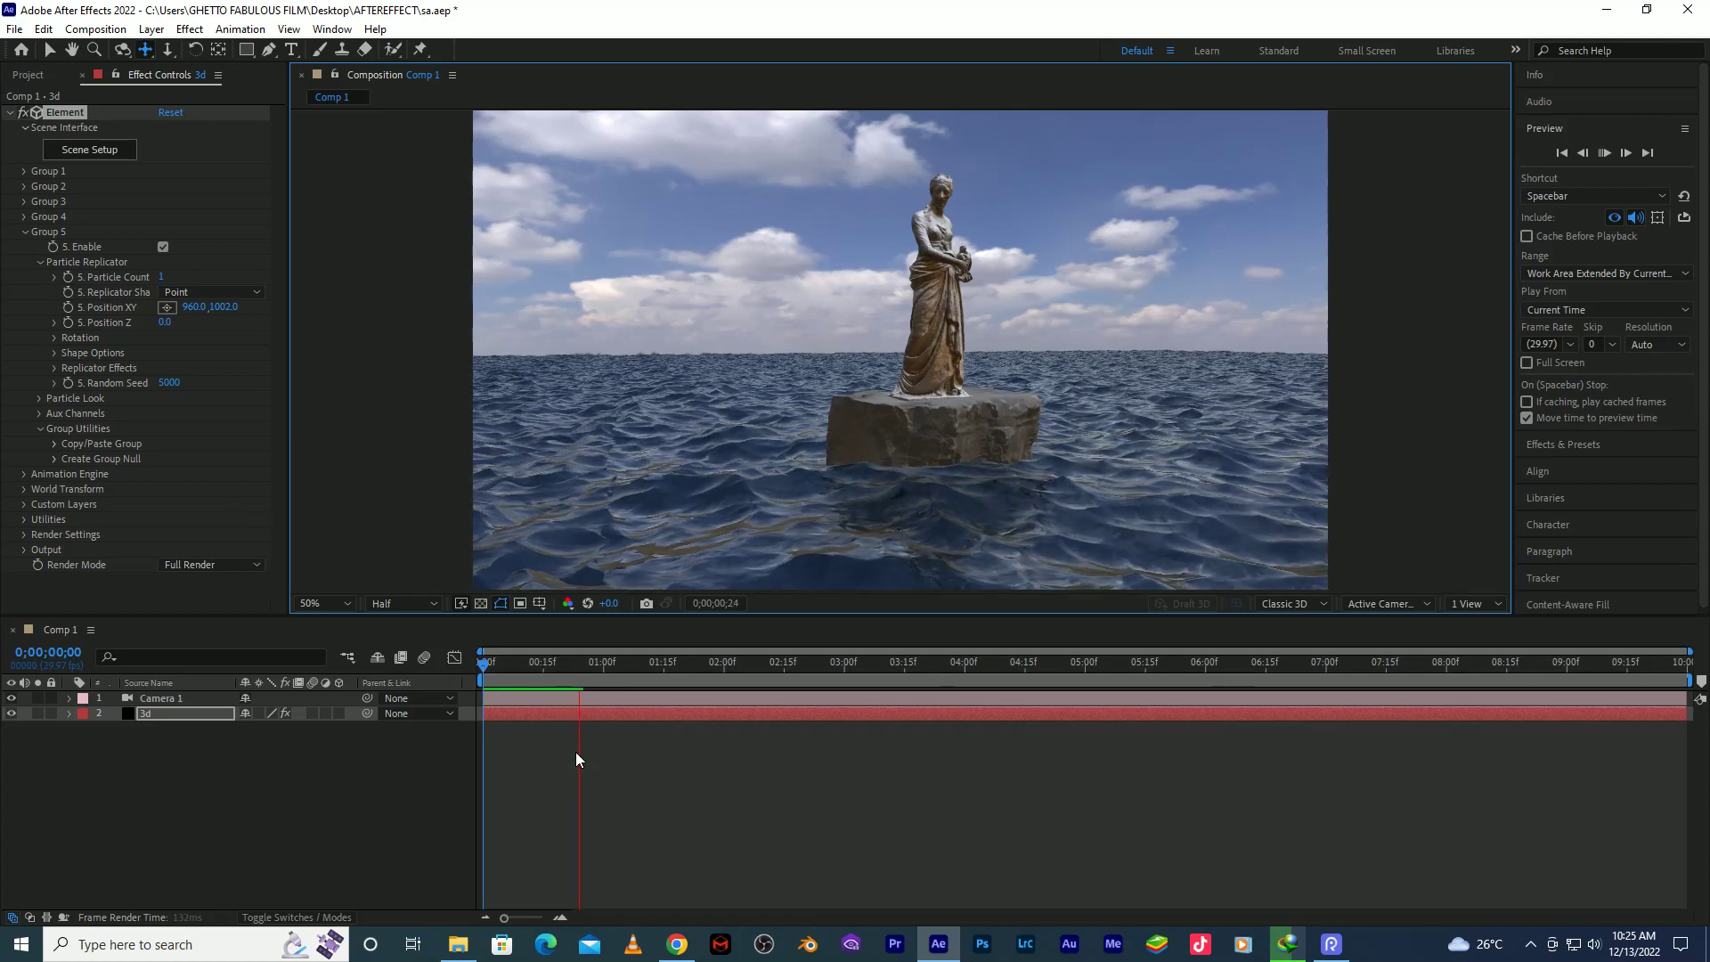
pyautogui.press('space')
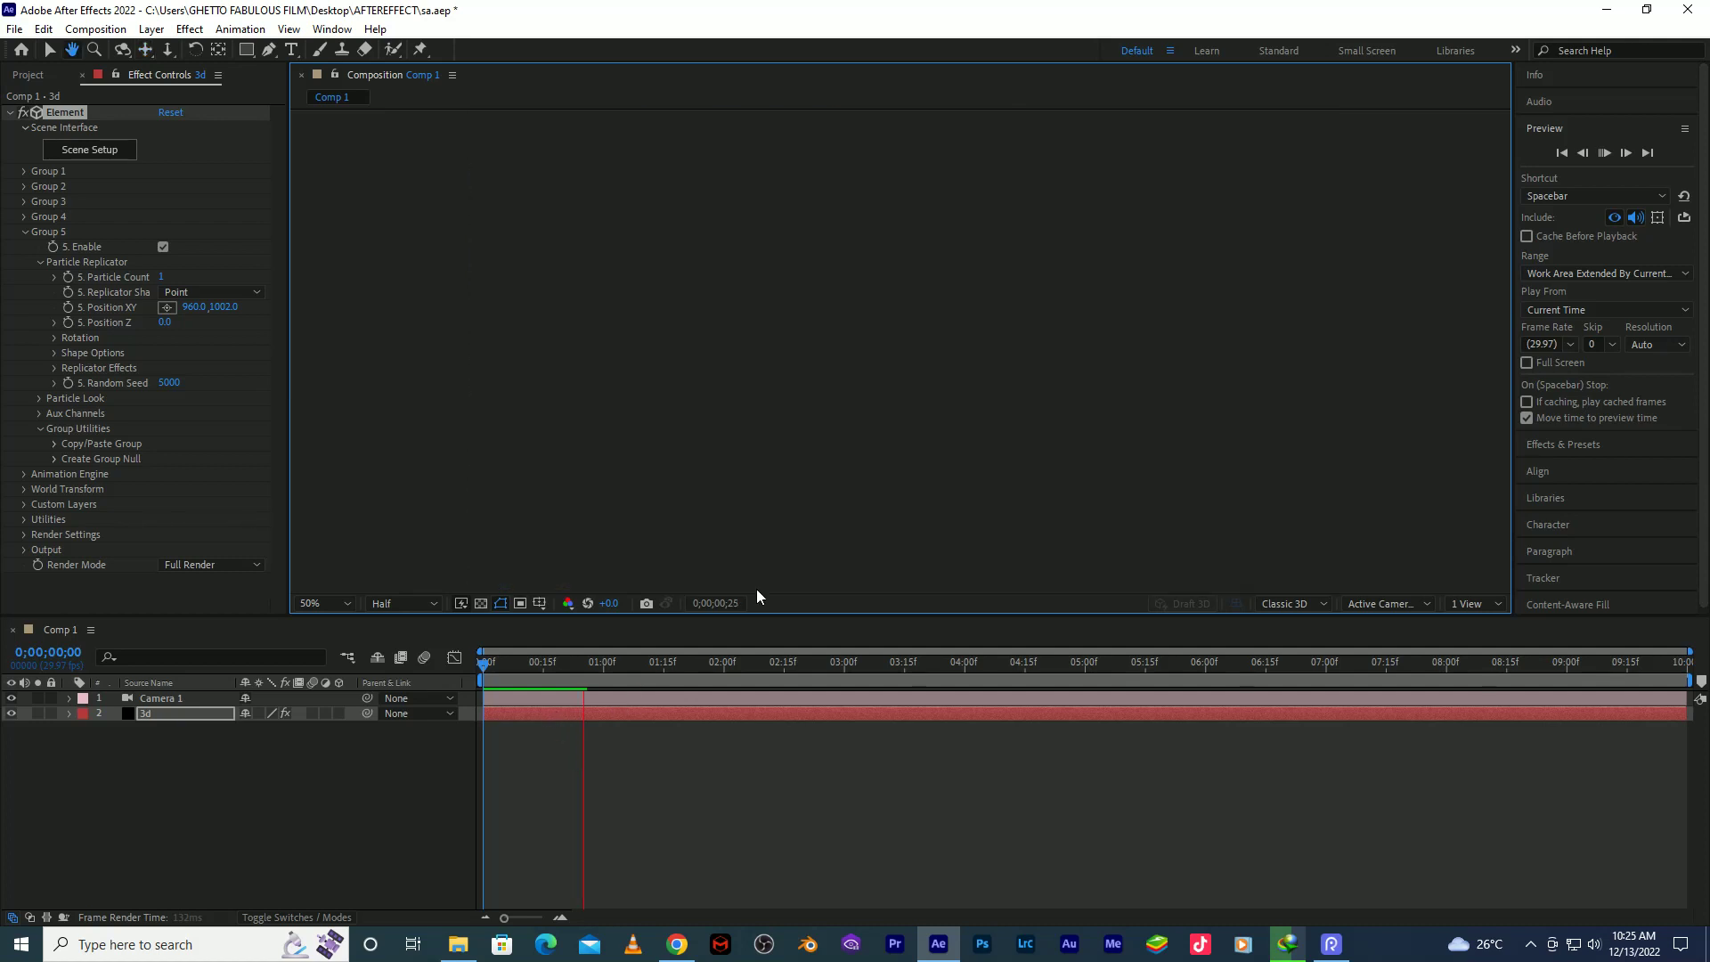
pyautogui.click(1558, 153)
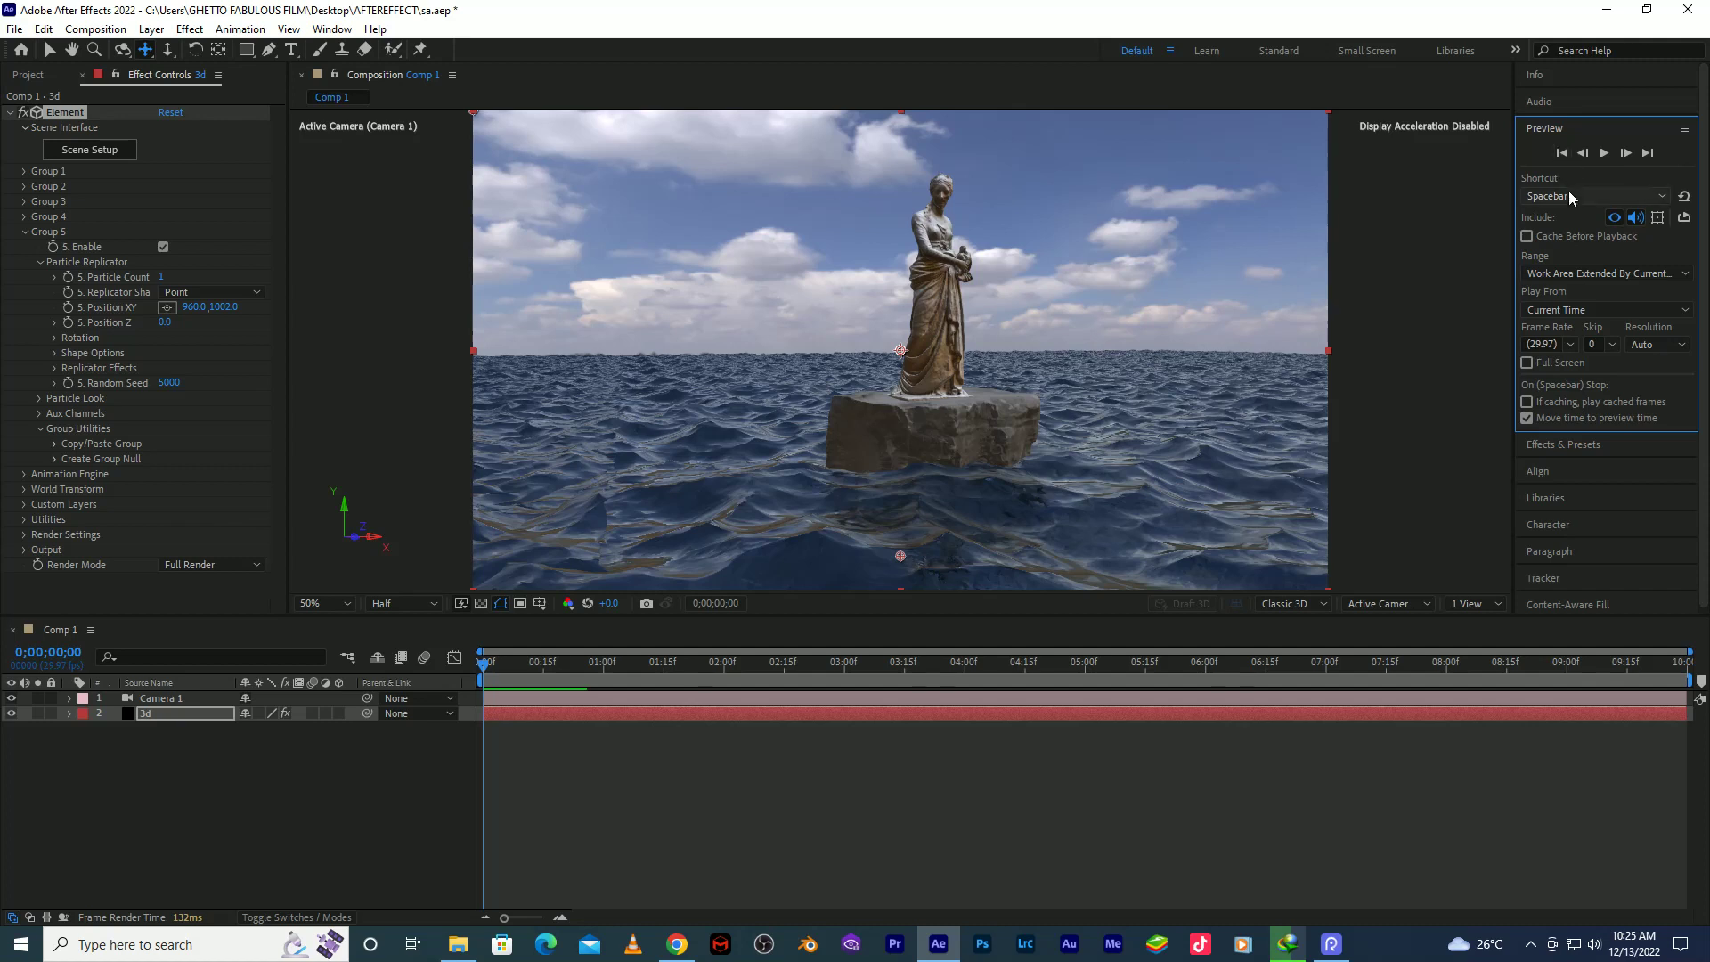
# Exclude video and audio from the preview, include overlays and layer controls, and save the project.
pyautogui.click(1613, 219)
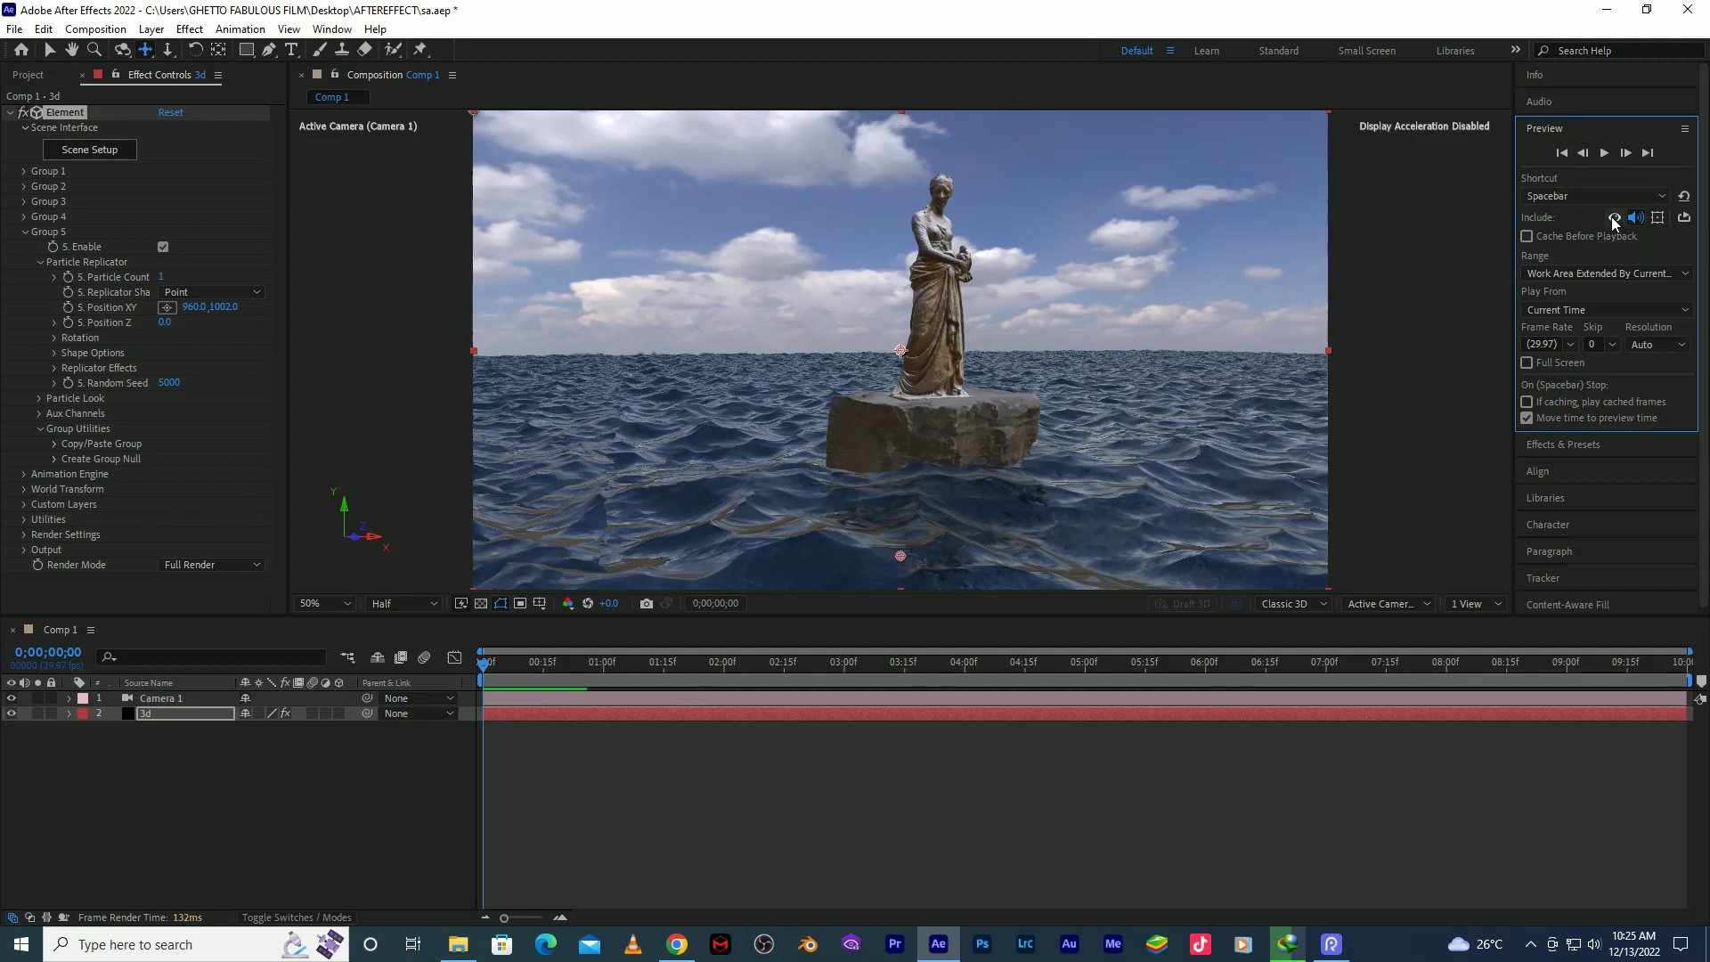
pyautogui.click(1632, 219)
pyautogui.click(1655, 218)
pyautogui.click(1635, 219)
pyautogui.hotkey('ctrl', 's')
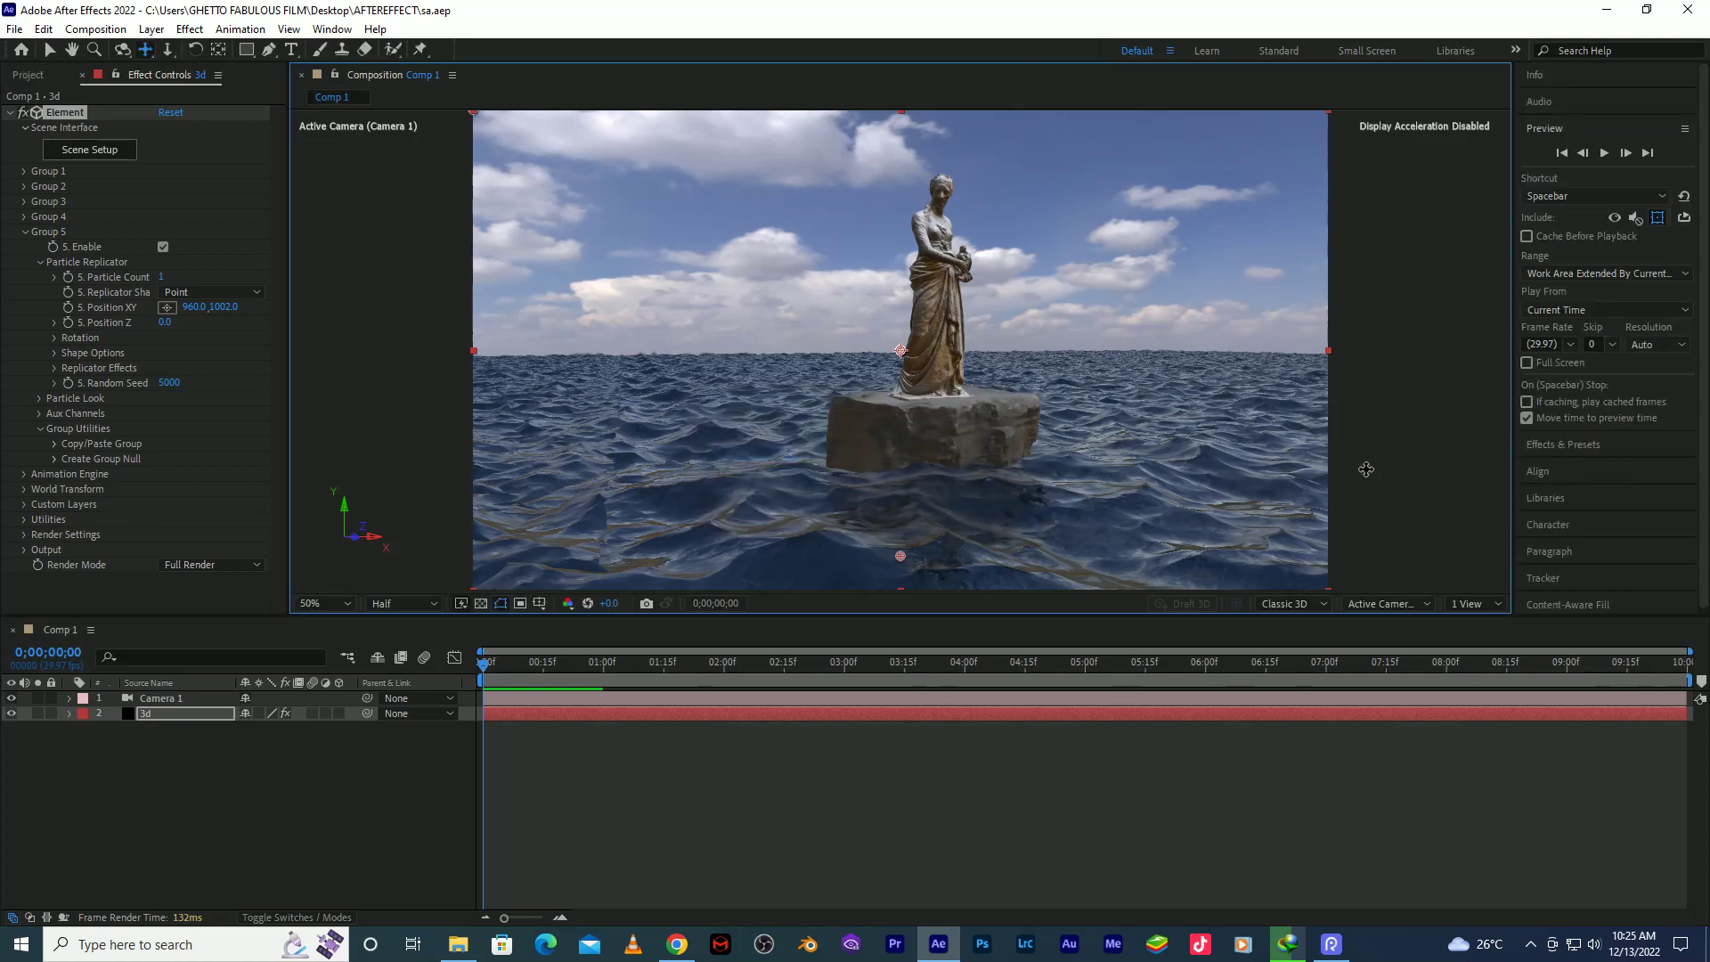
# Start the preview with the changed options and include video in it again.
pyautogui.press('space')
pyautogui.press('space')
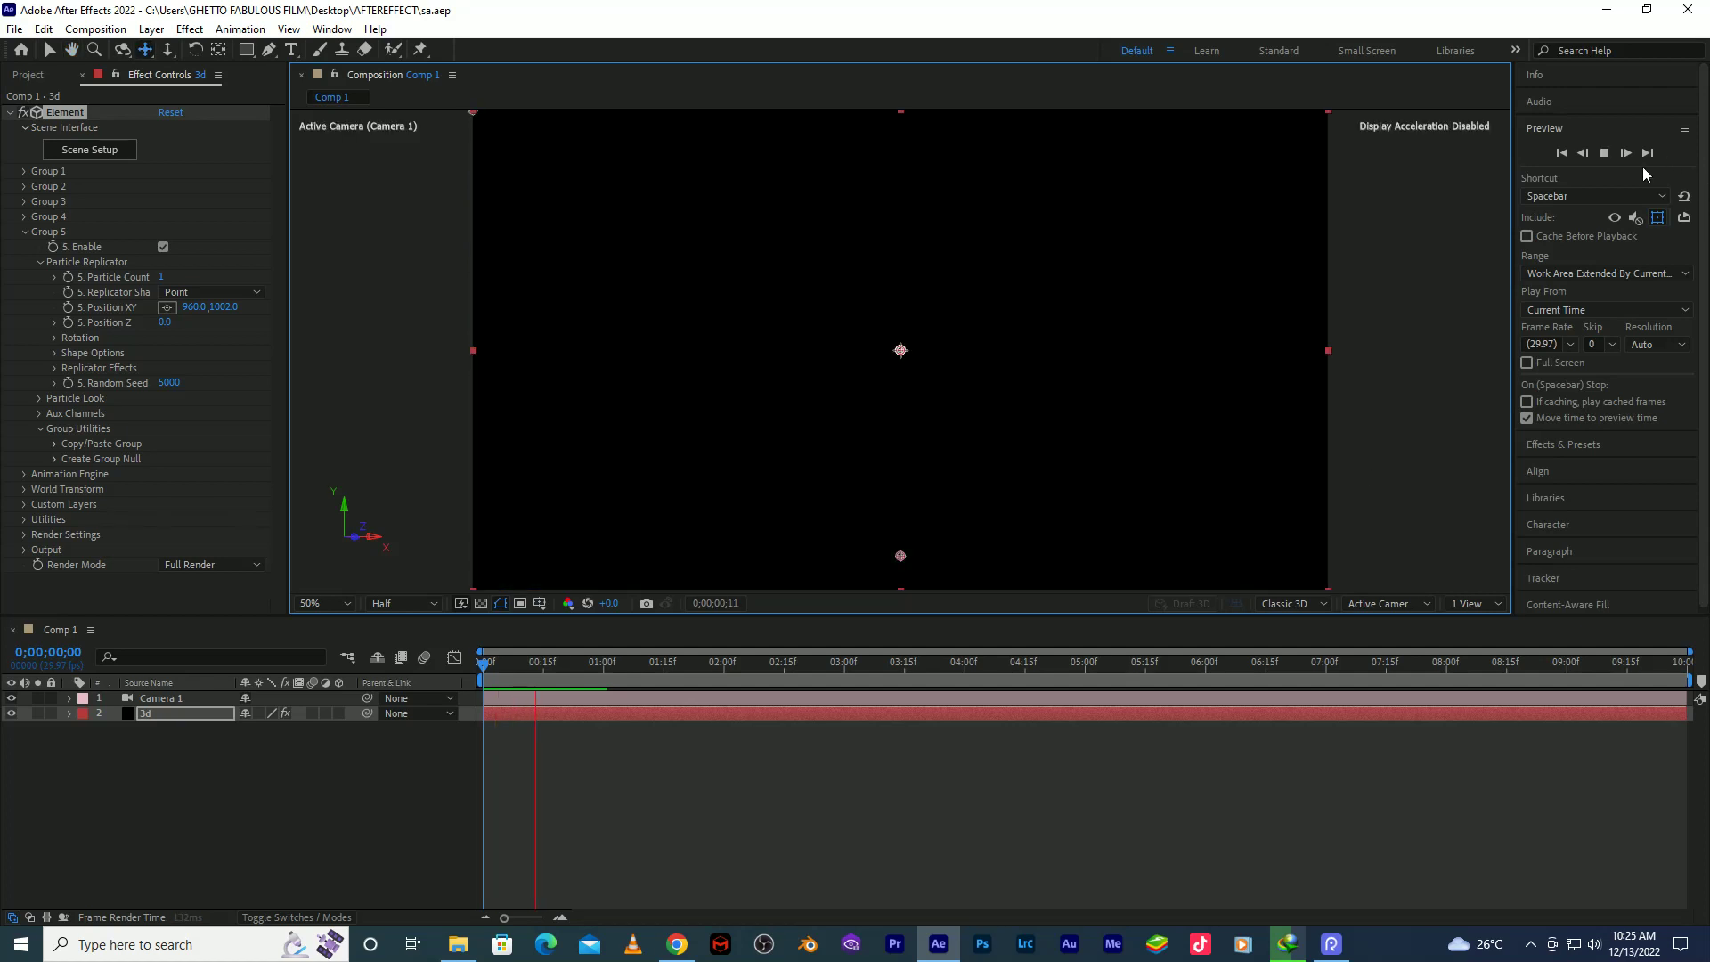
pyautogui.click(1607, 221)
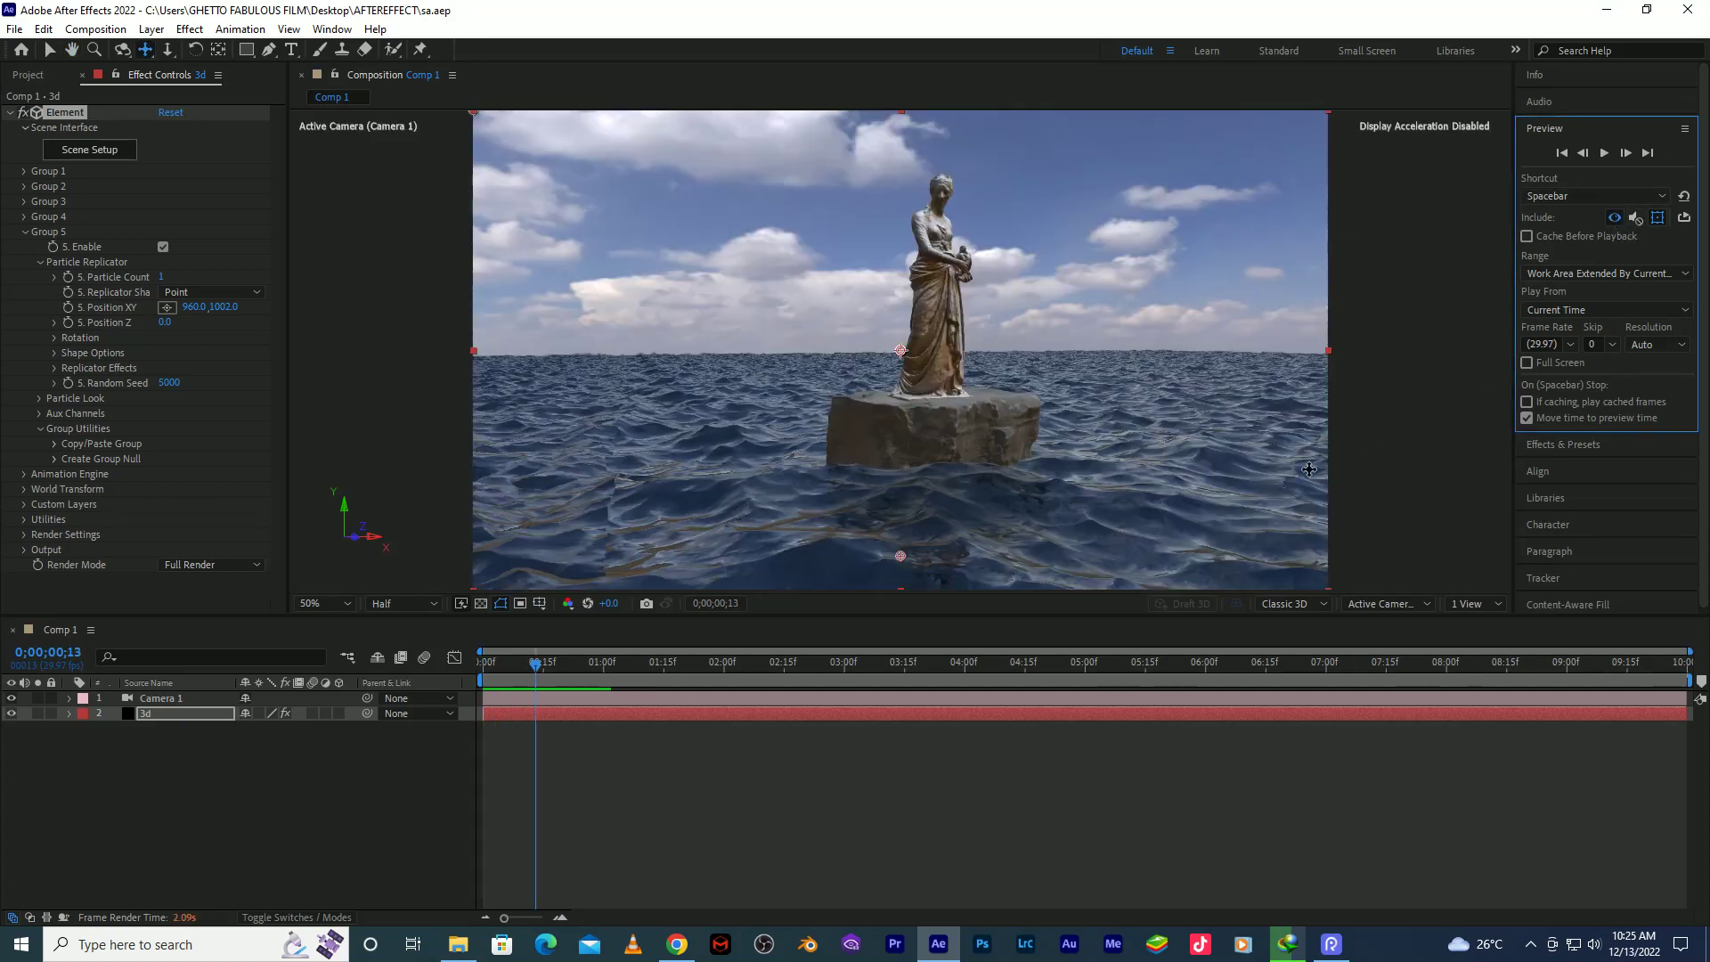
# Replay the preview from the first frame to check the water around the statue.
pyautogui.click(1564, 153)
pyautogui.press('space')
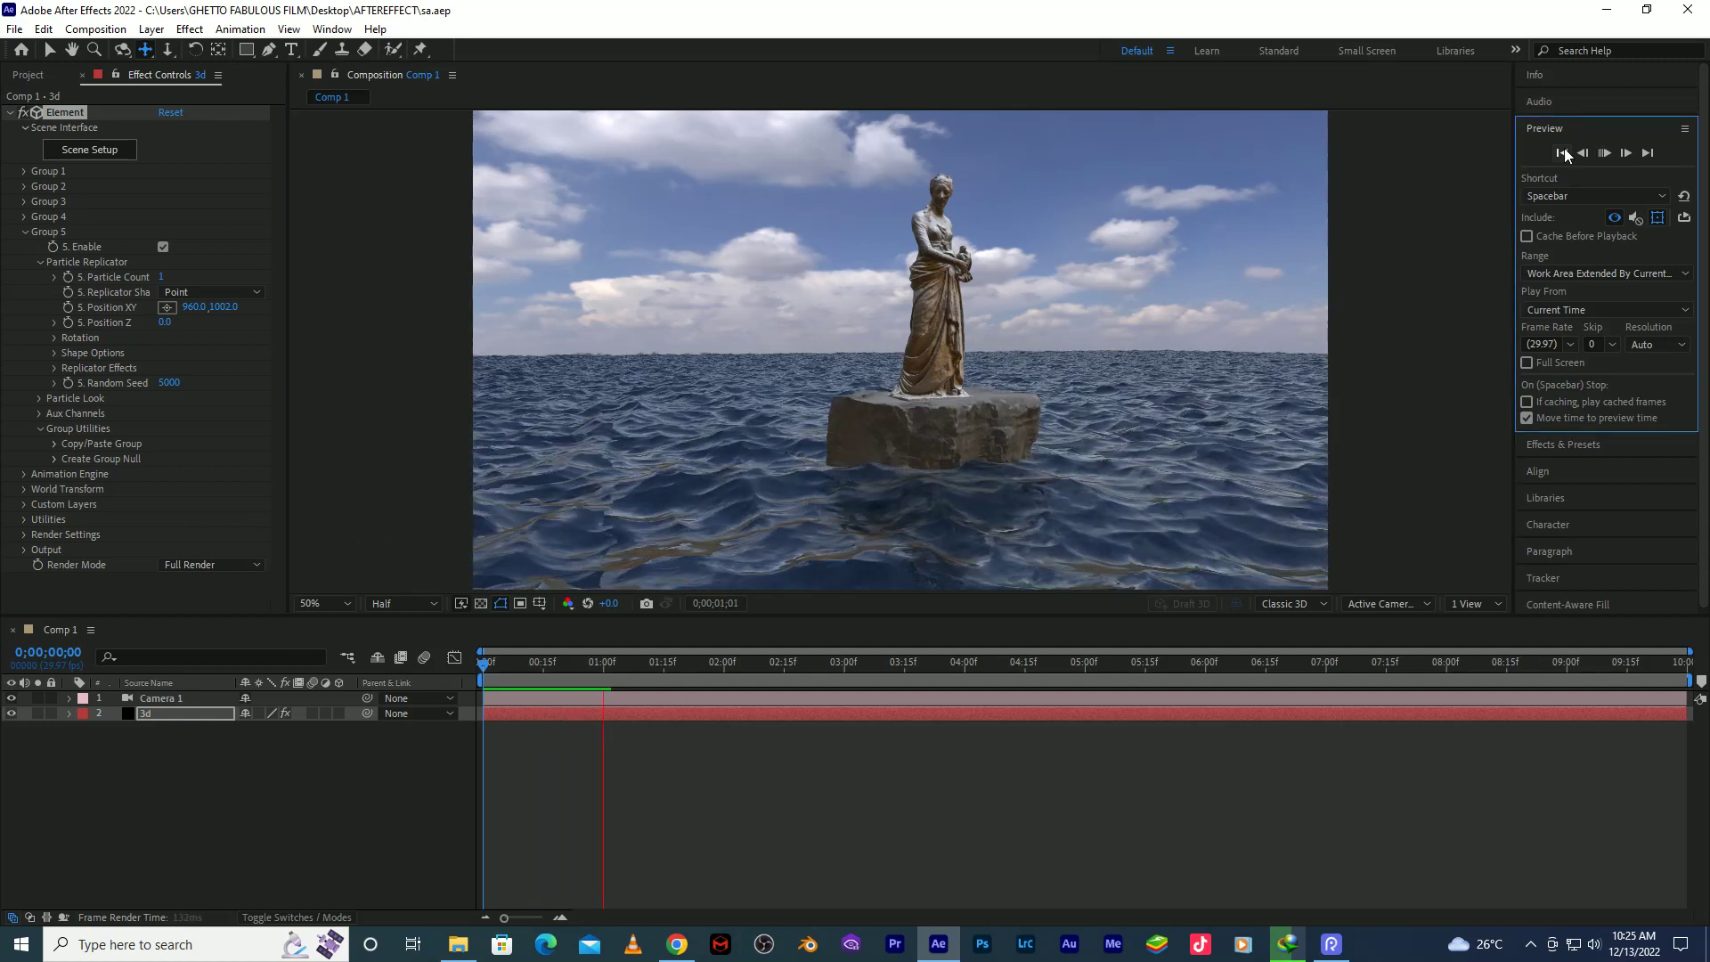
pyautogui.click(1562, 153)
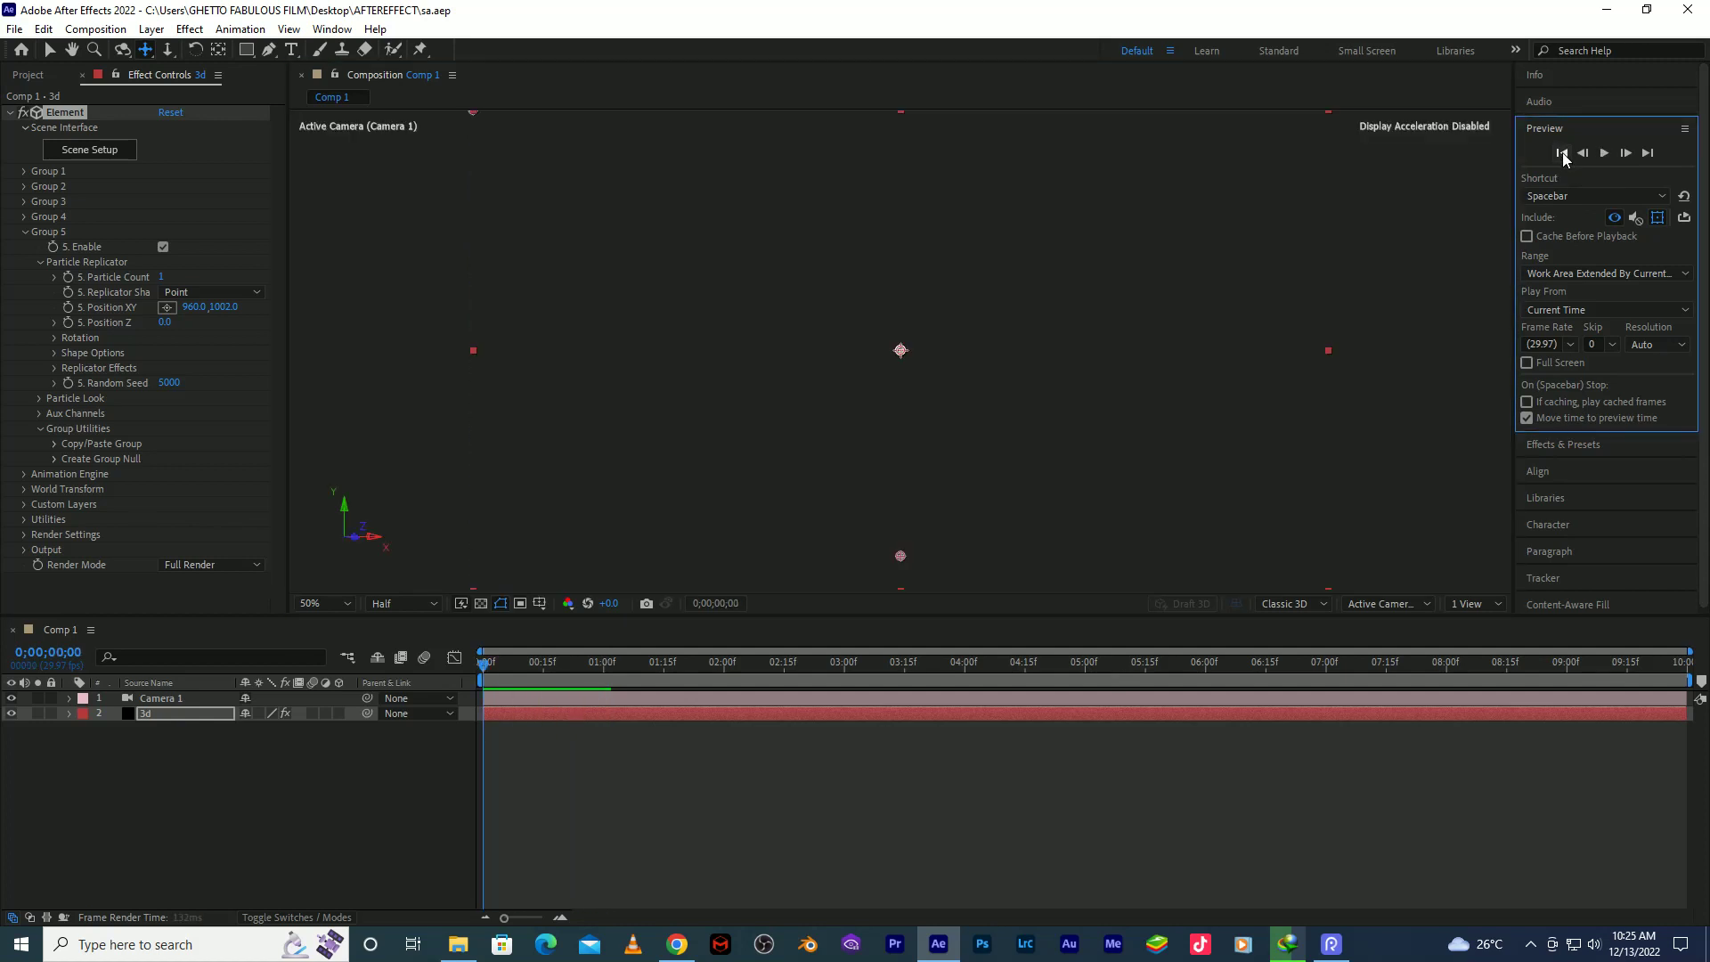
pyautogui.press('space')
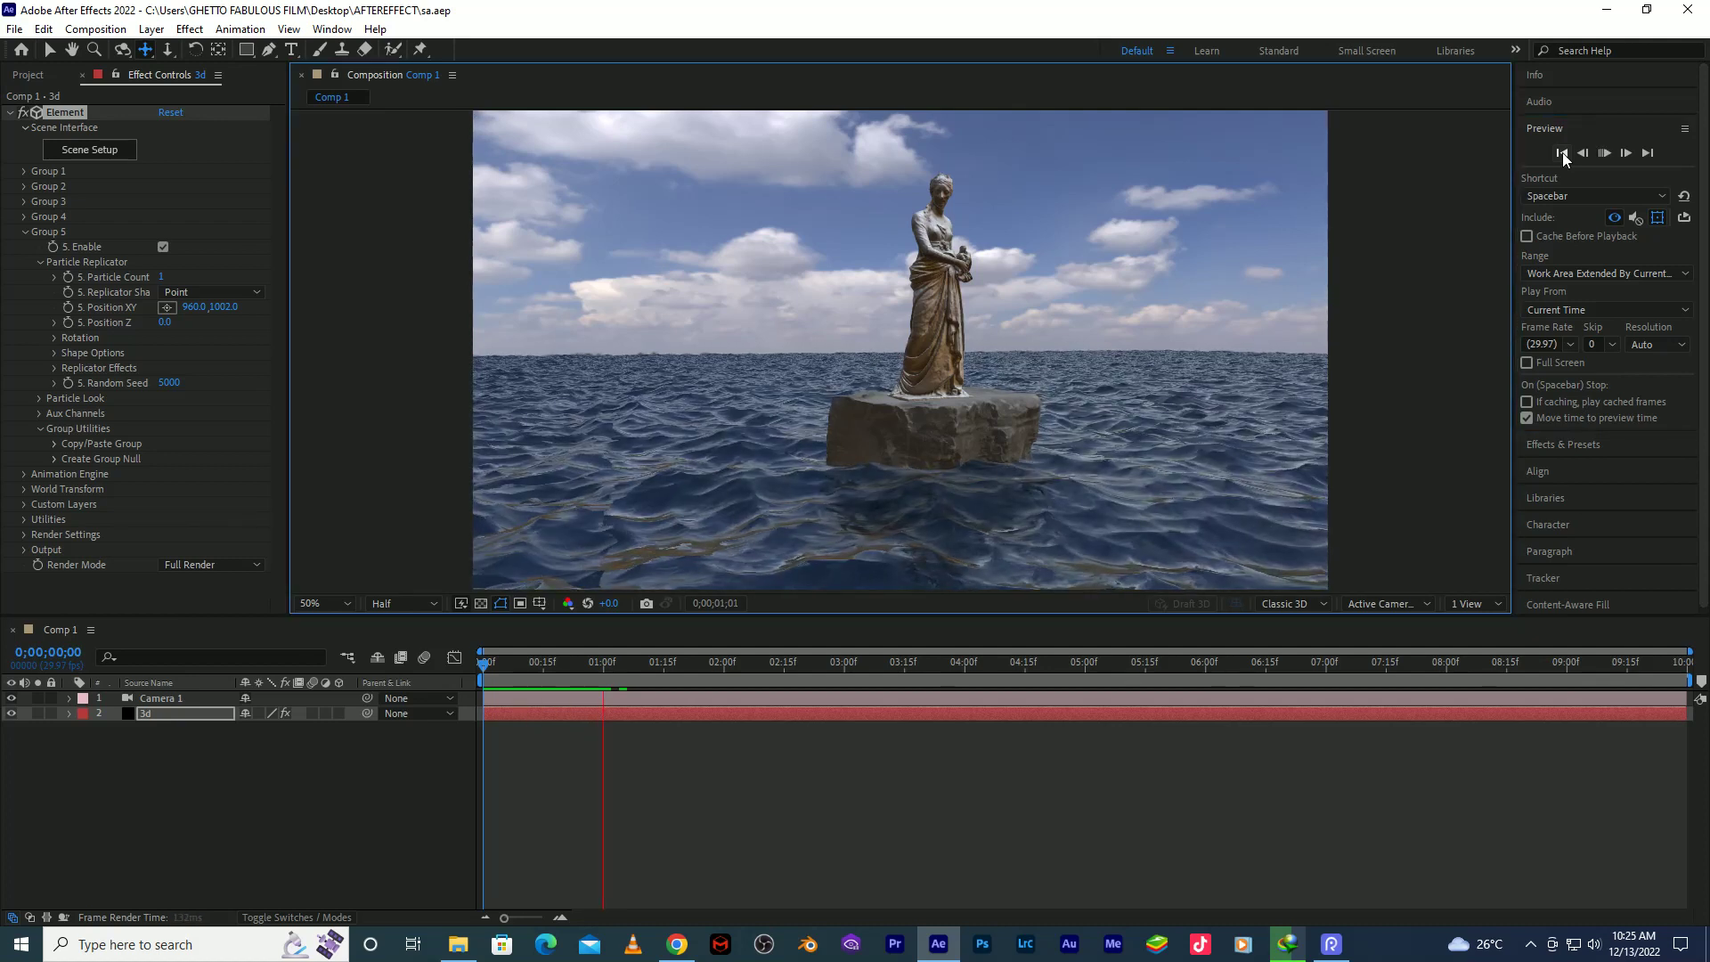
# Play the ocean scene again from the first frame and stop the preview after about one second.
pyautogui.click(1562, 153)
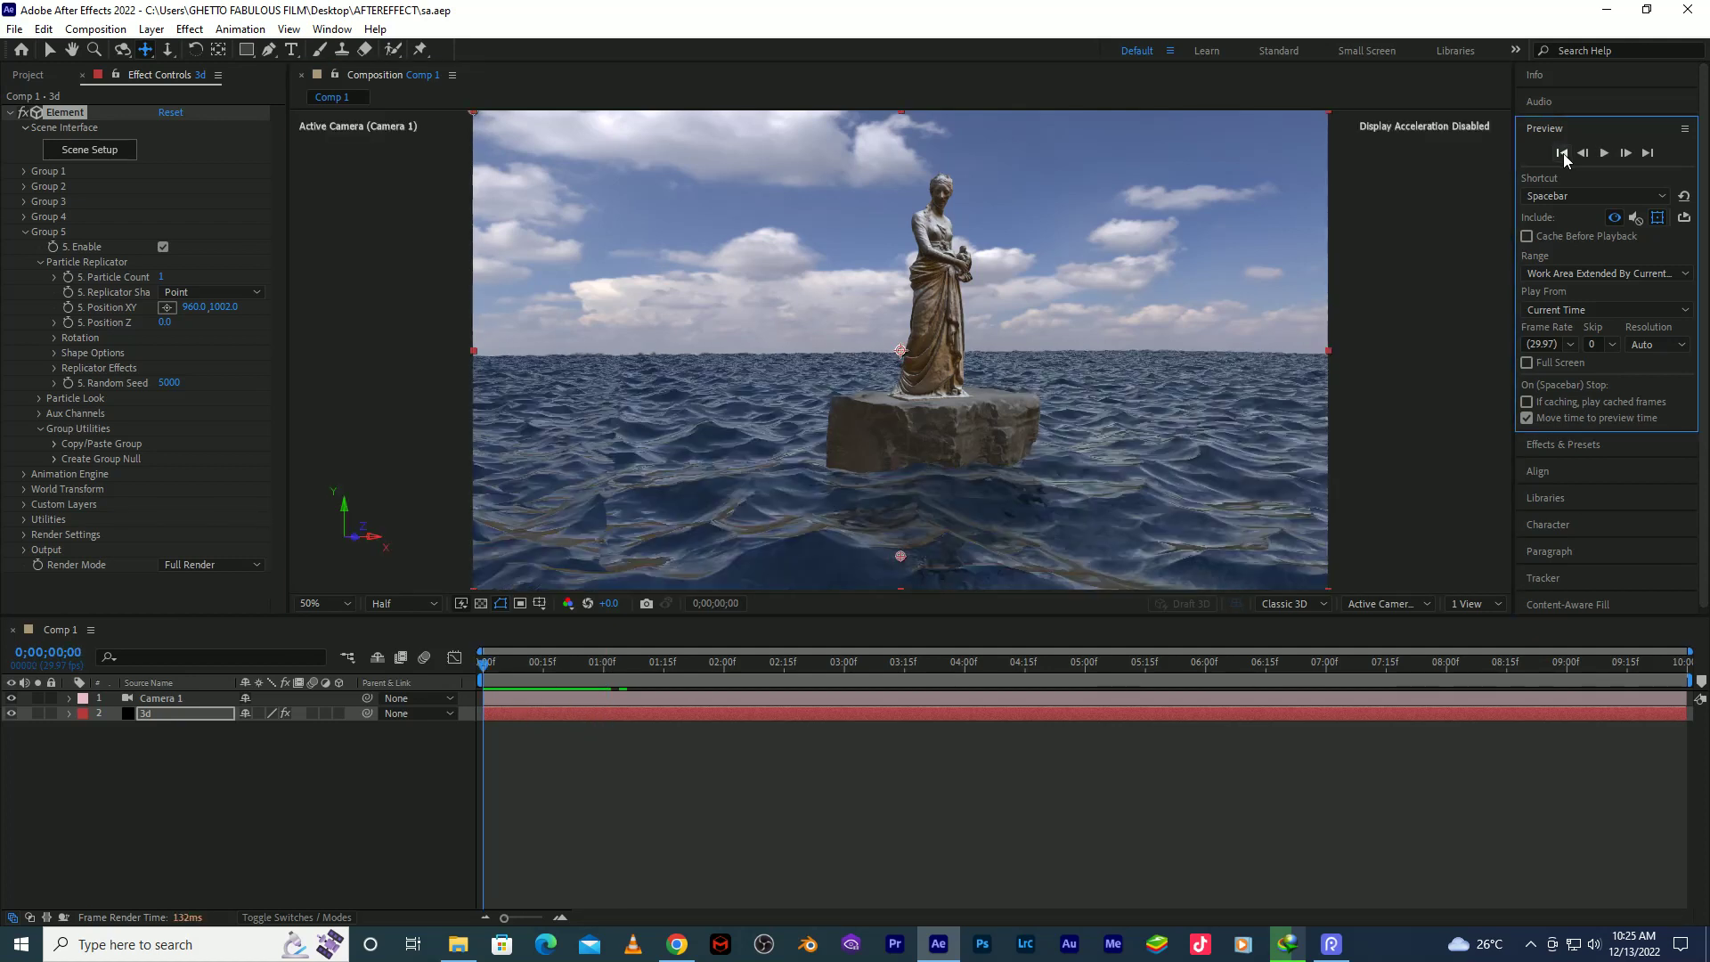
pyautogui.press('space')
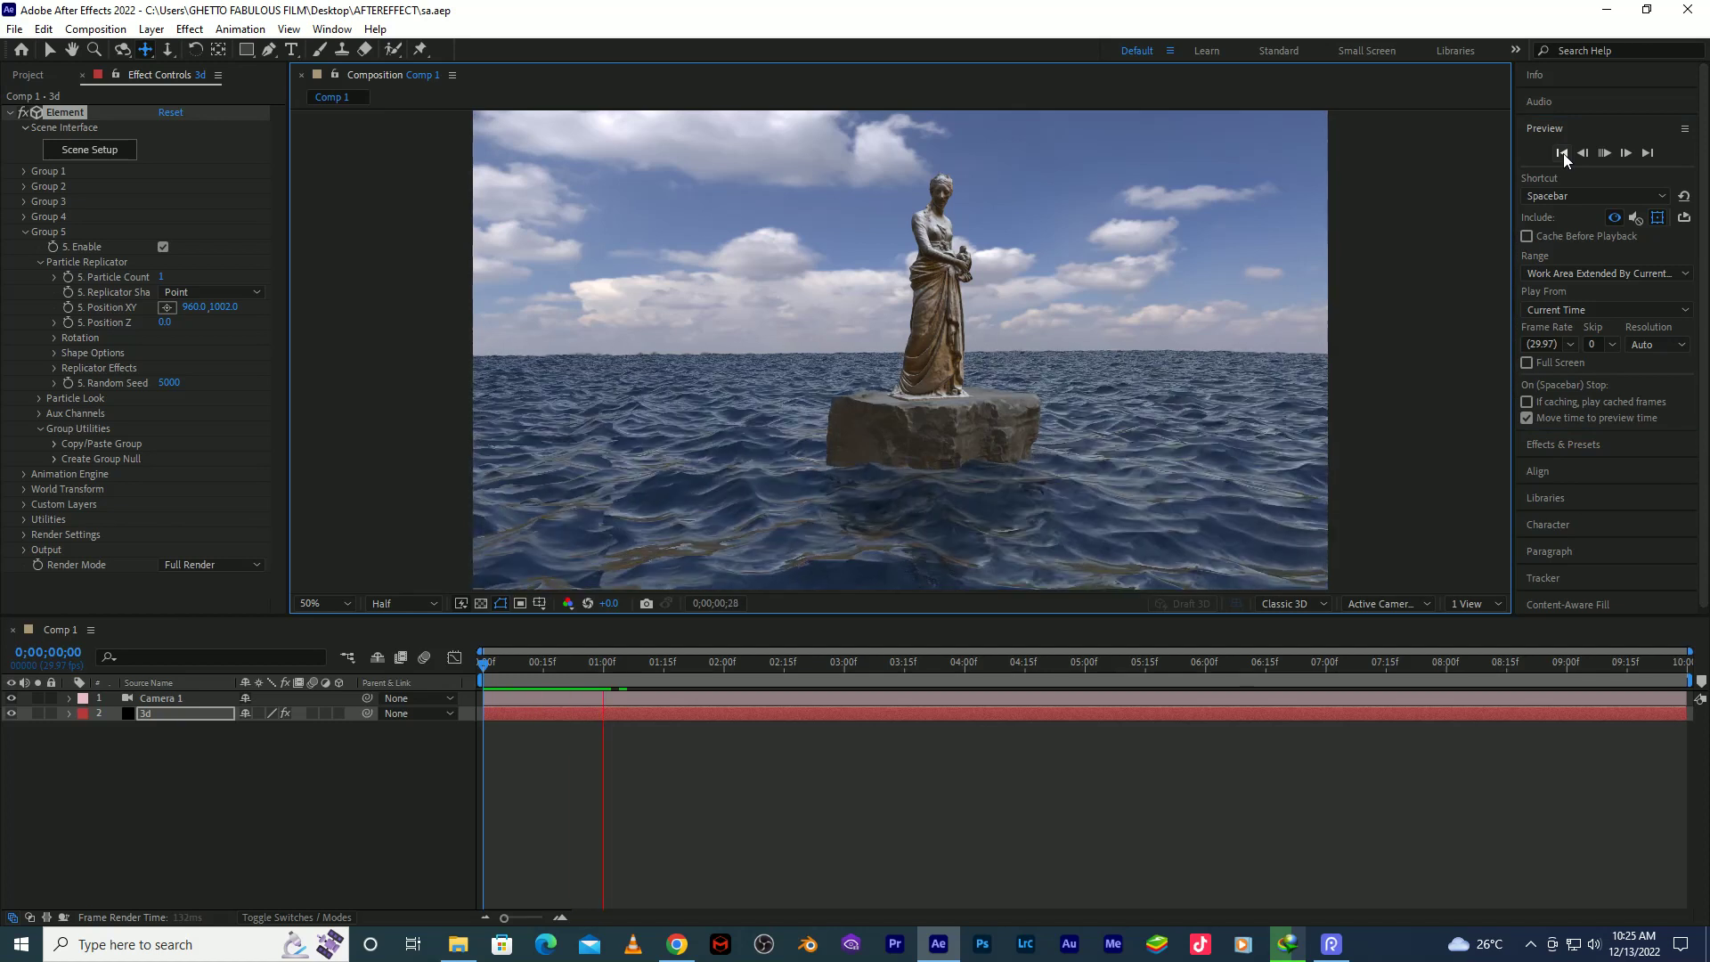
pyautogui.press('space')
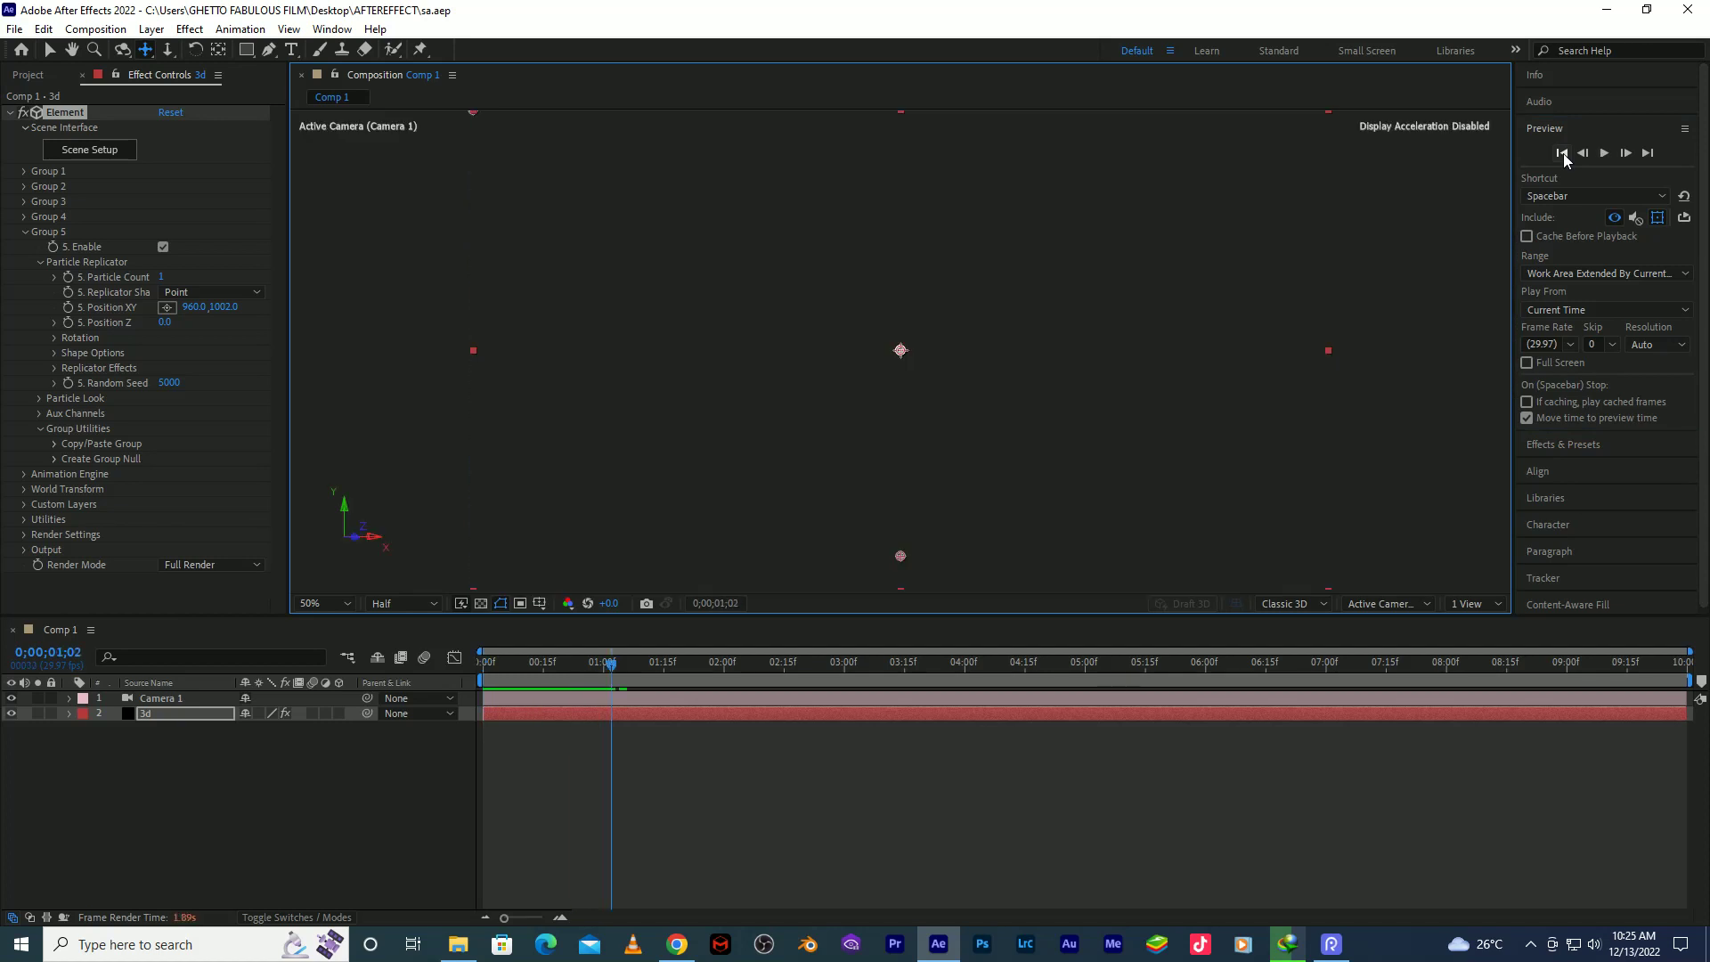
# Switch the composition's 3D renderer to Cinema 4D and preview the scene from the first frame.
pyautogui.click(1322, 605)
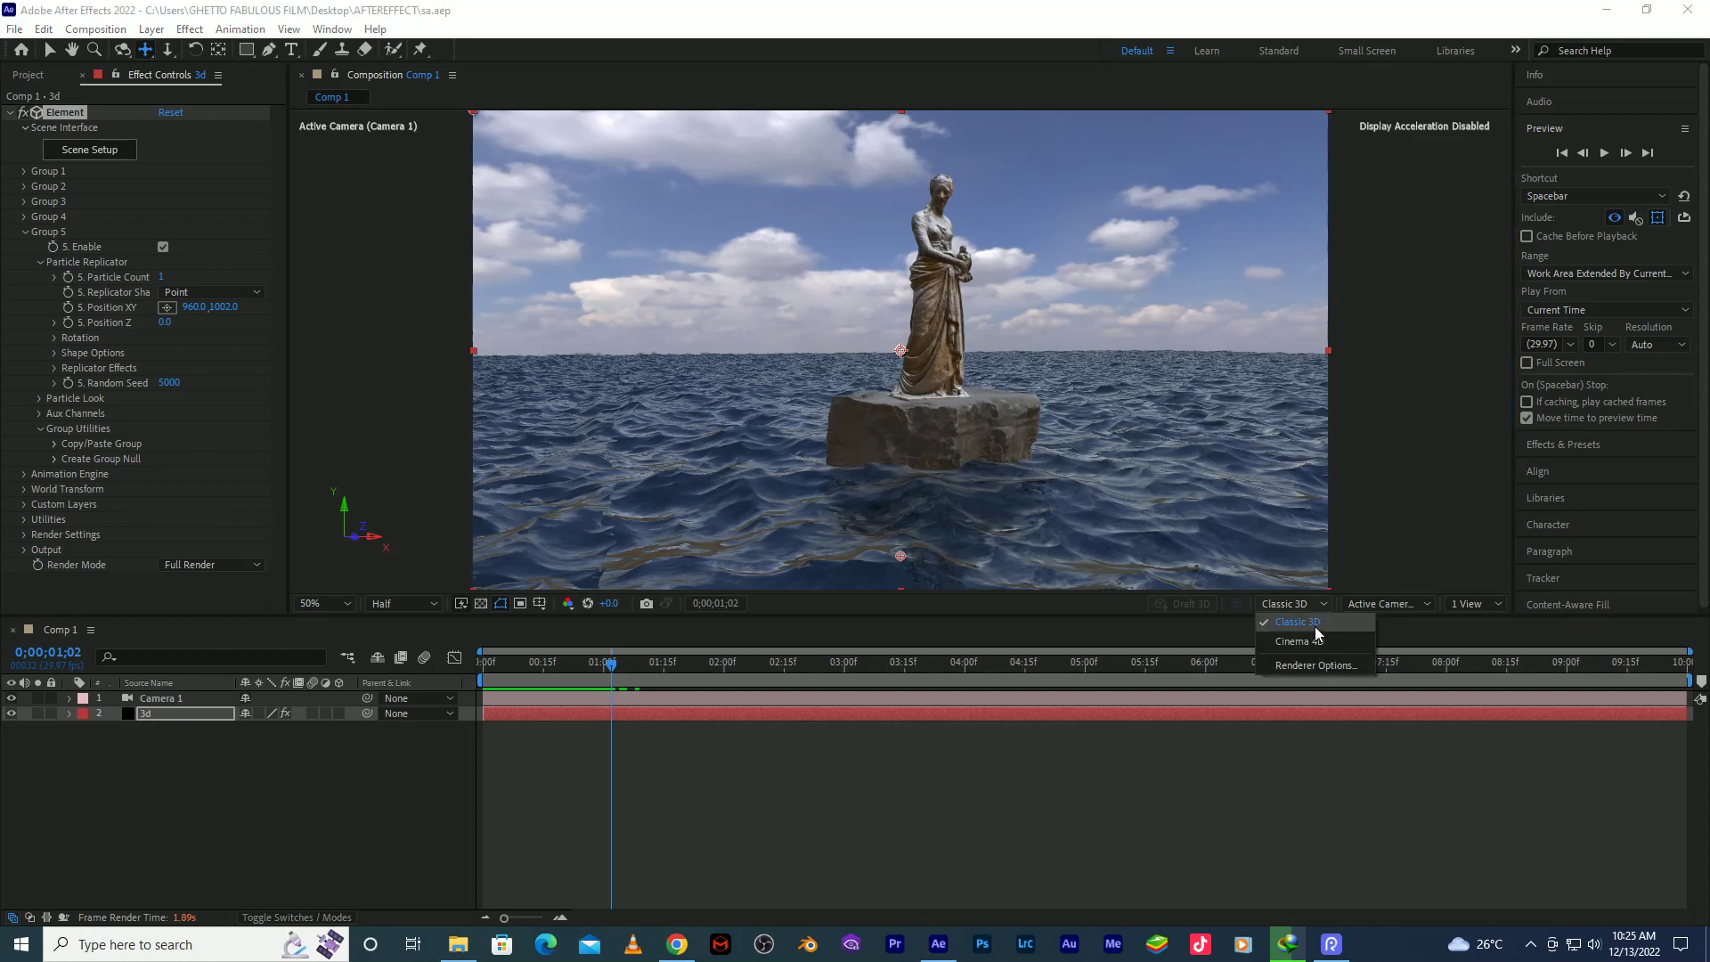
pyautogui.click(1310, 641)
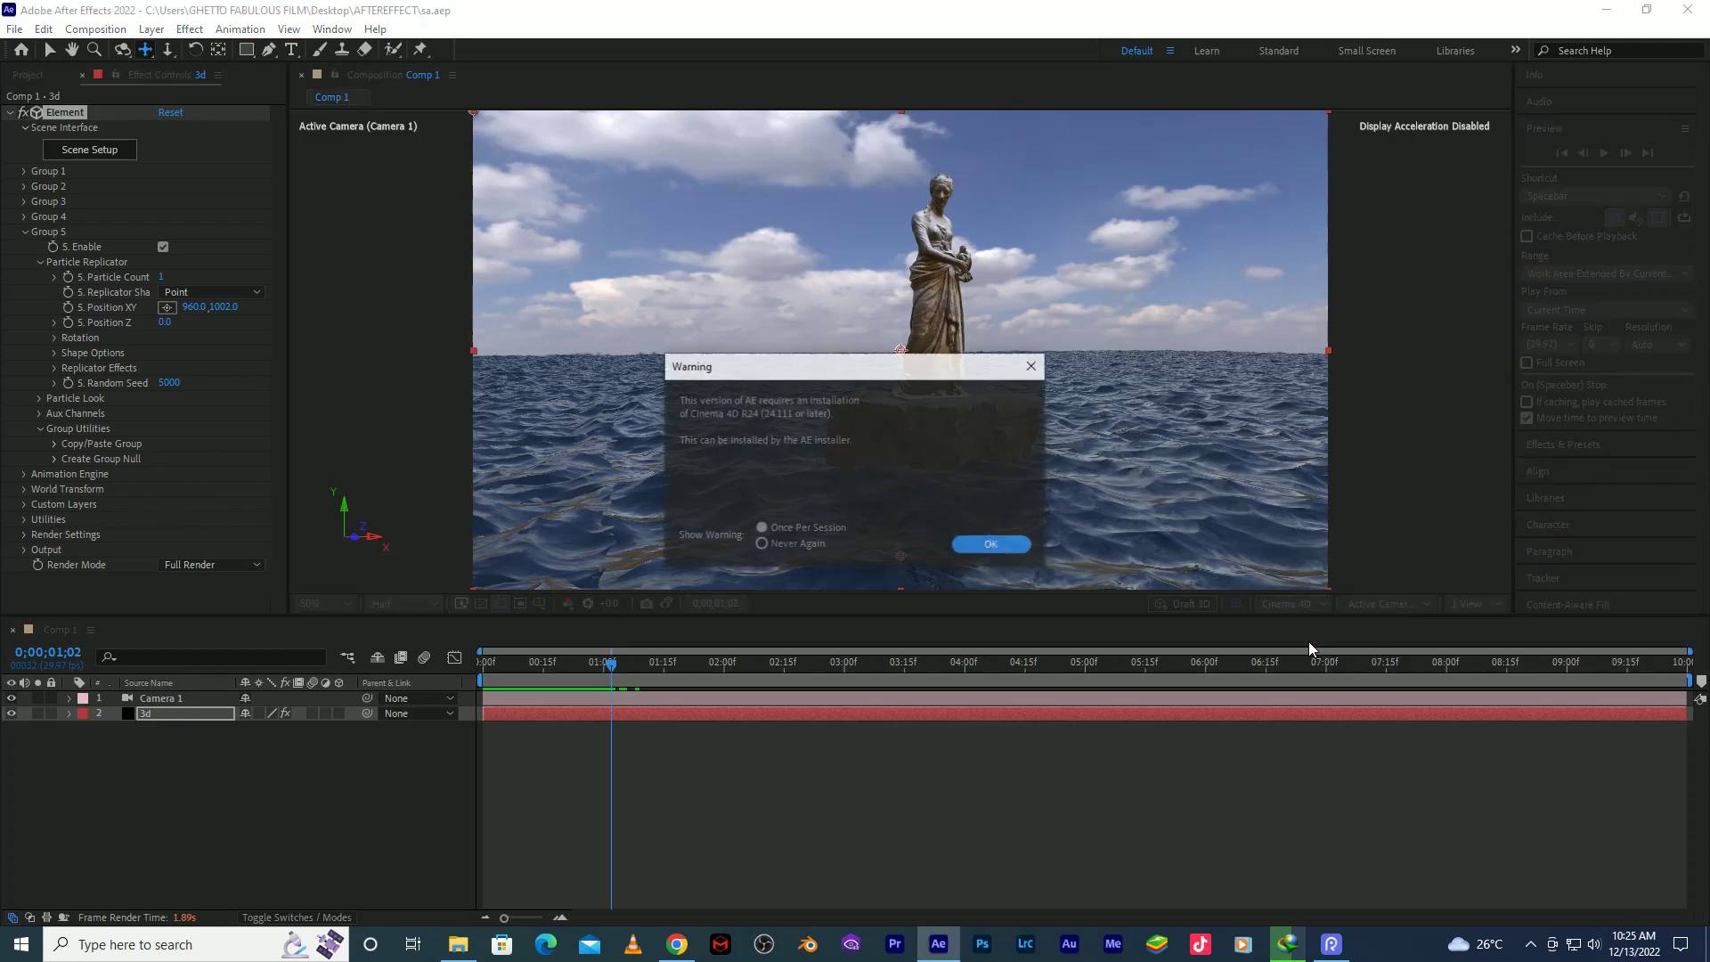
pyautogui.click(972, 545)
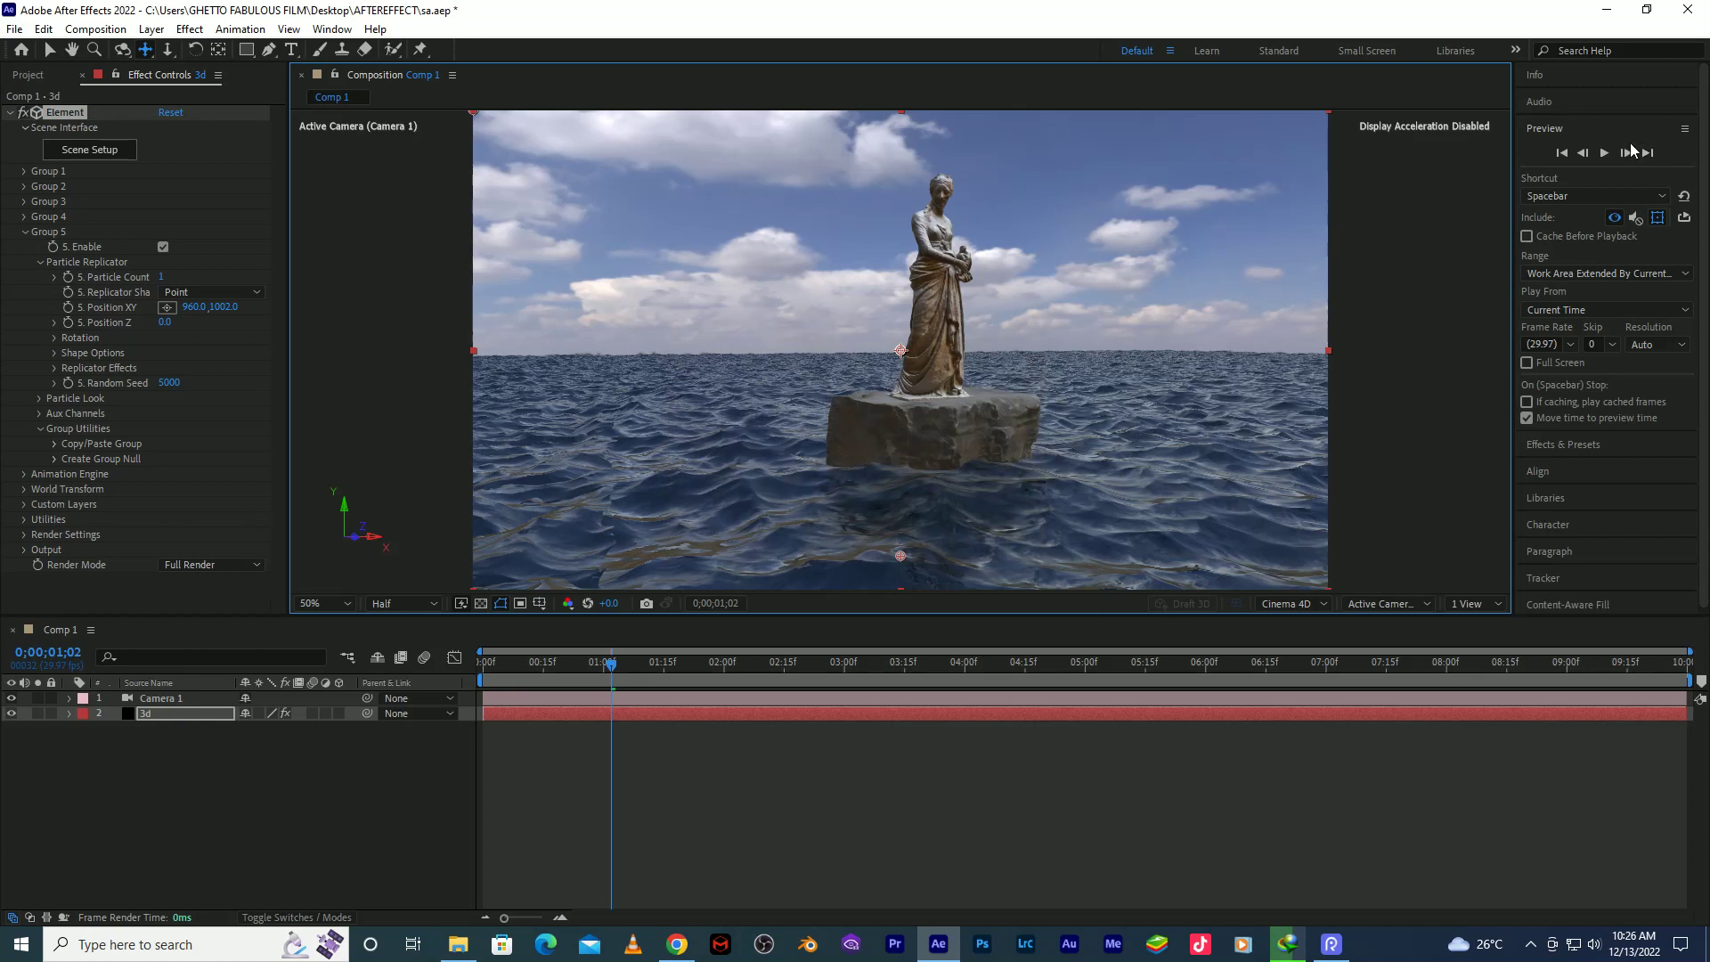
pyautogui.click(1562, 152)
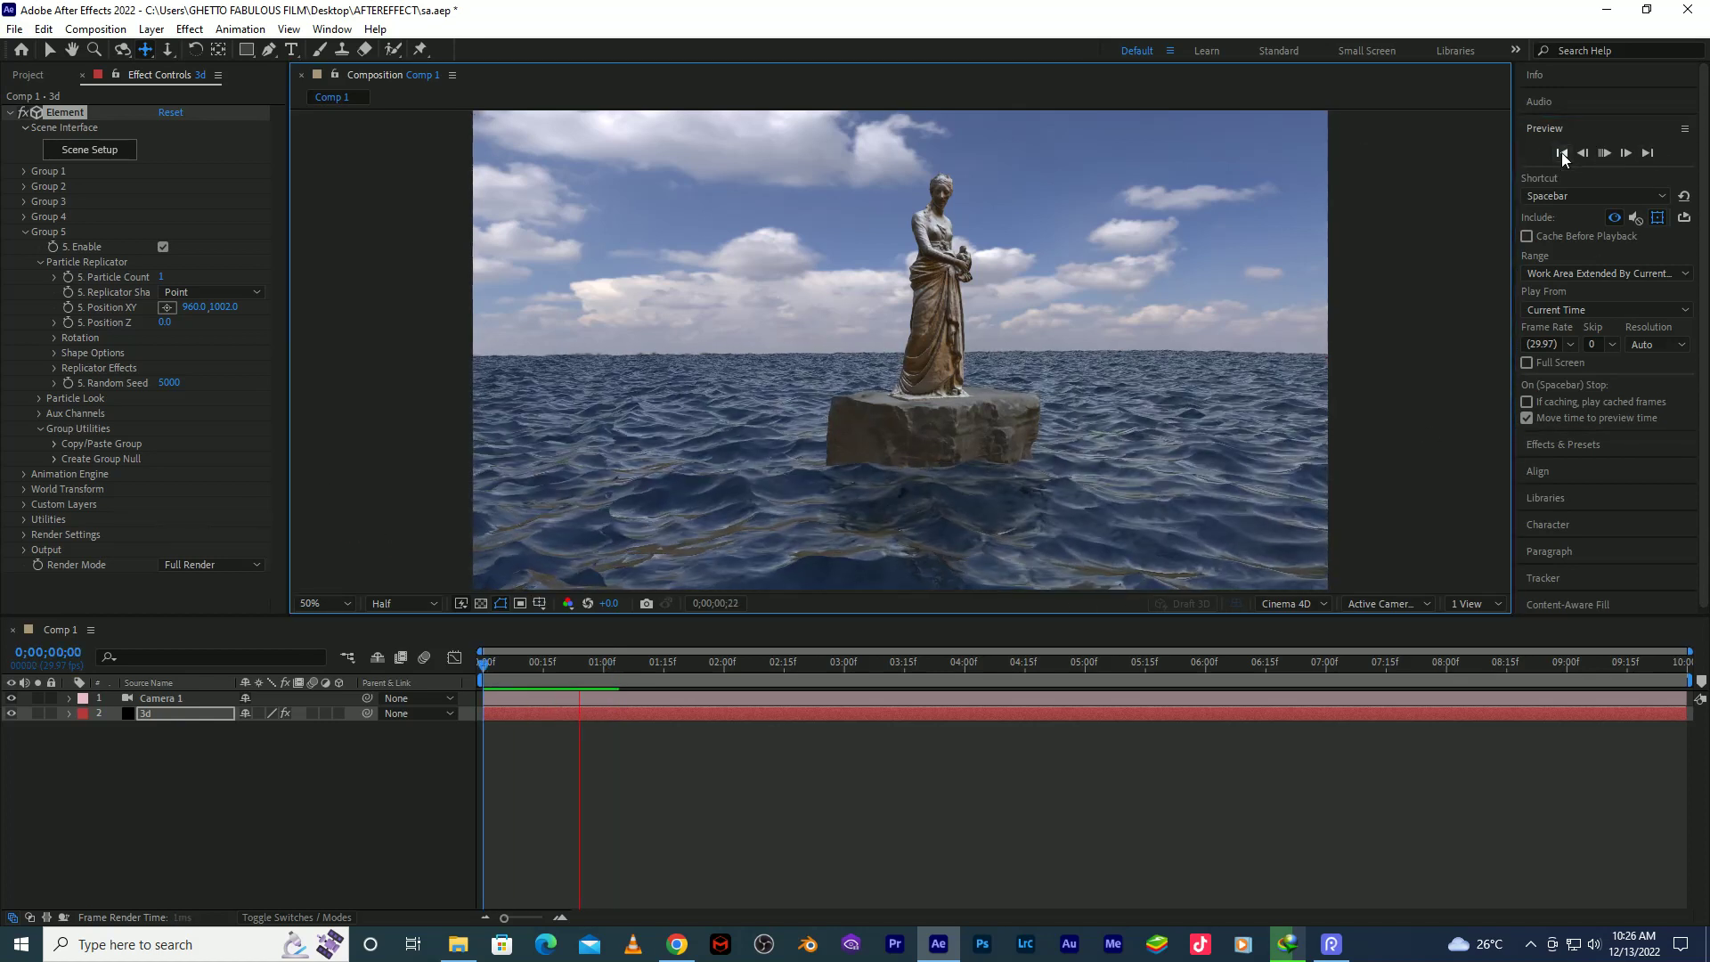
pyautogui.press('space')
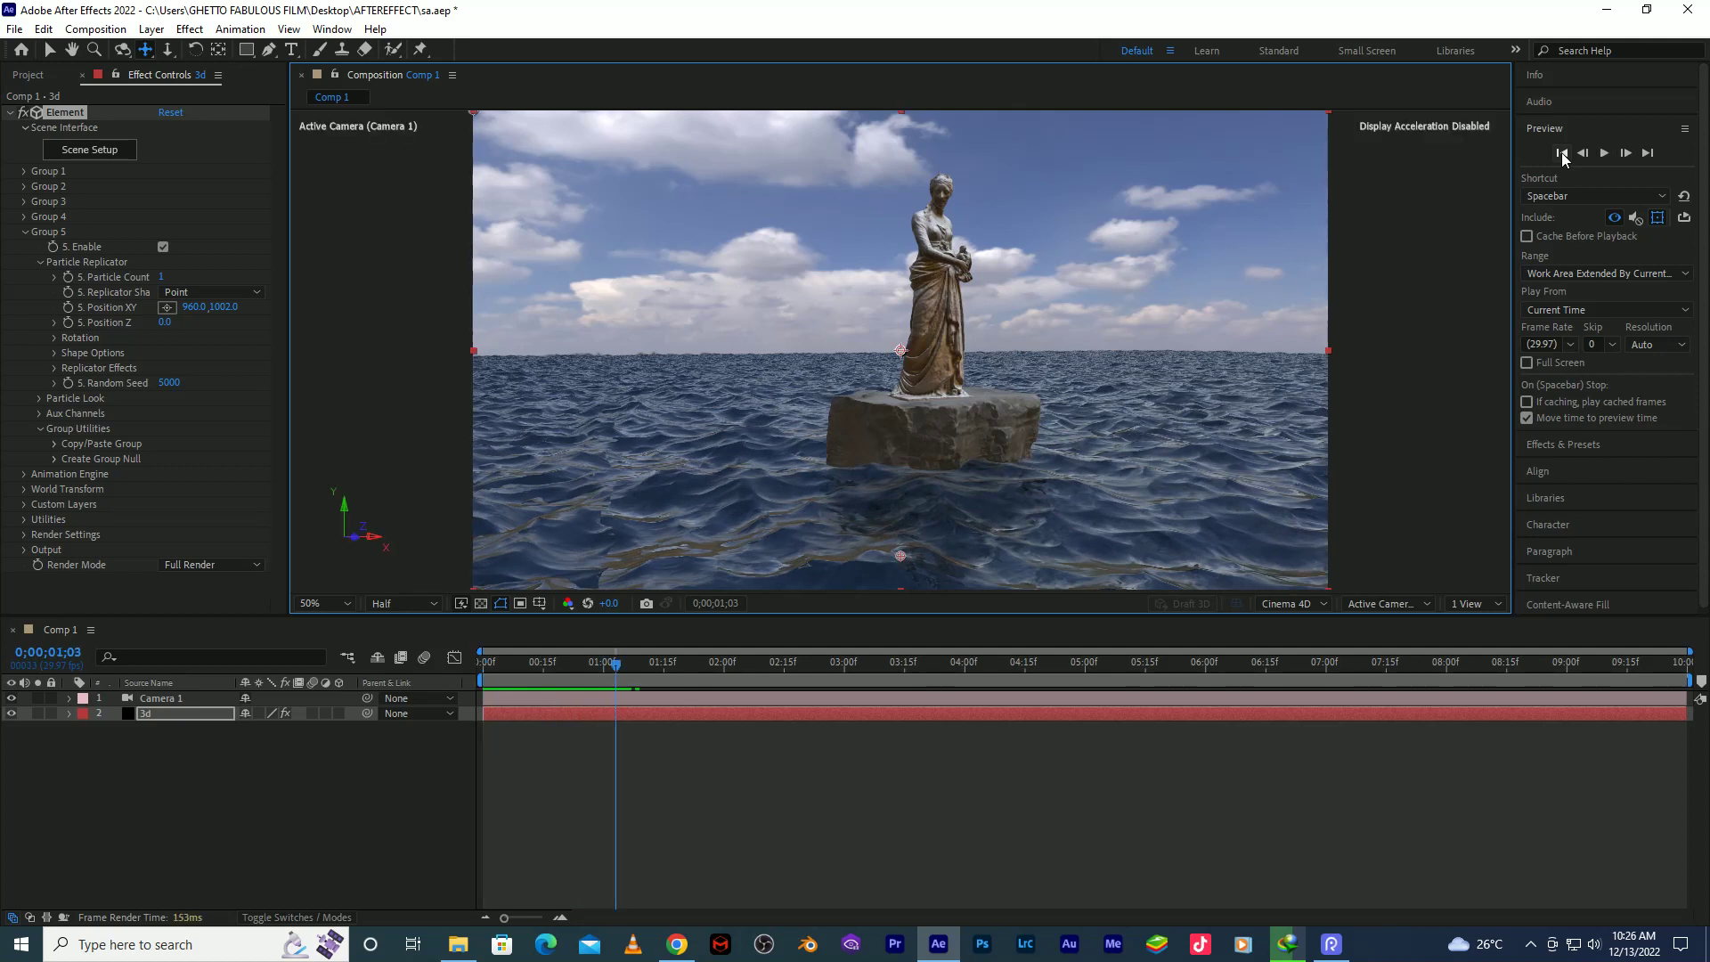
# Look through the preferences from Display to Video Preview and enable Mercury Transmit.
pyautogui.click(43, 30)
pyautogui.moveTo(142, 501)
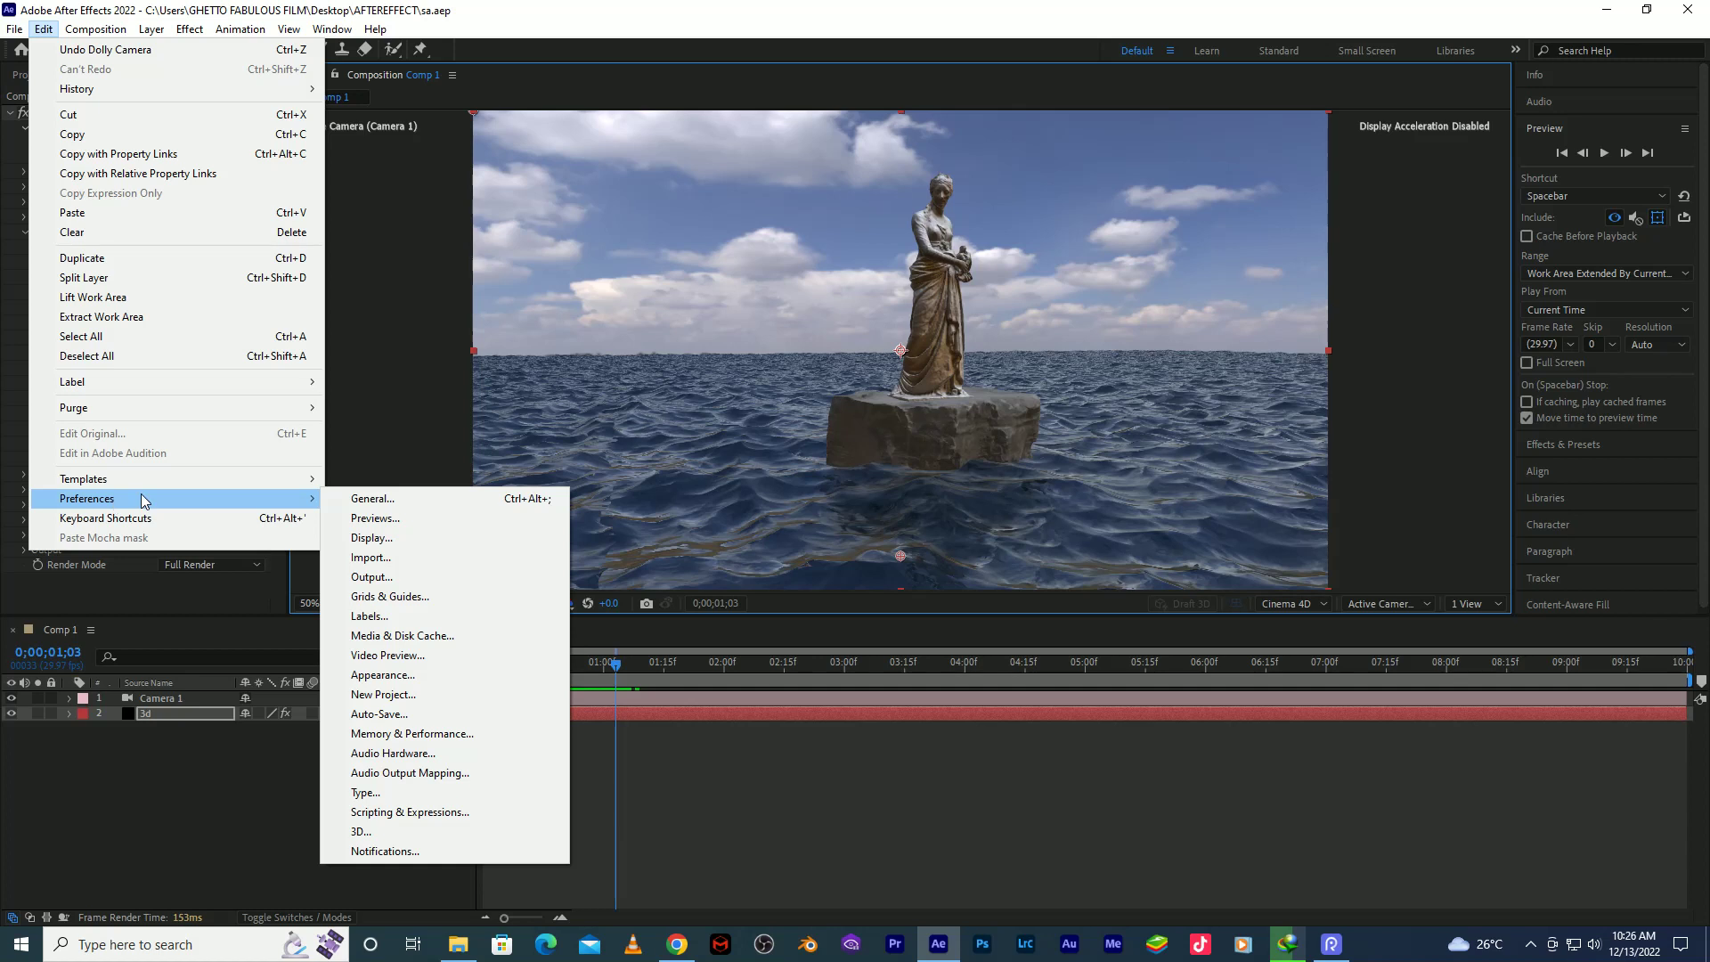
pyautogui.click(372, 537)
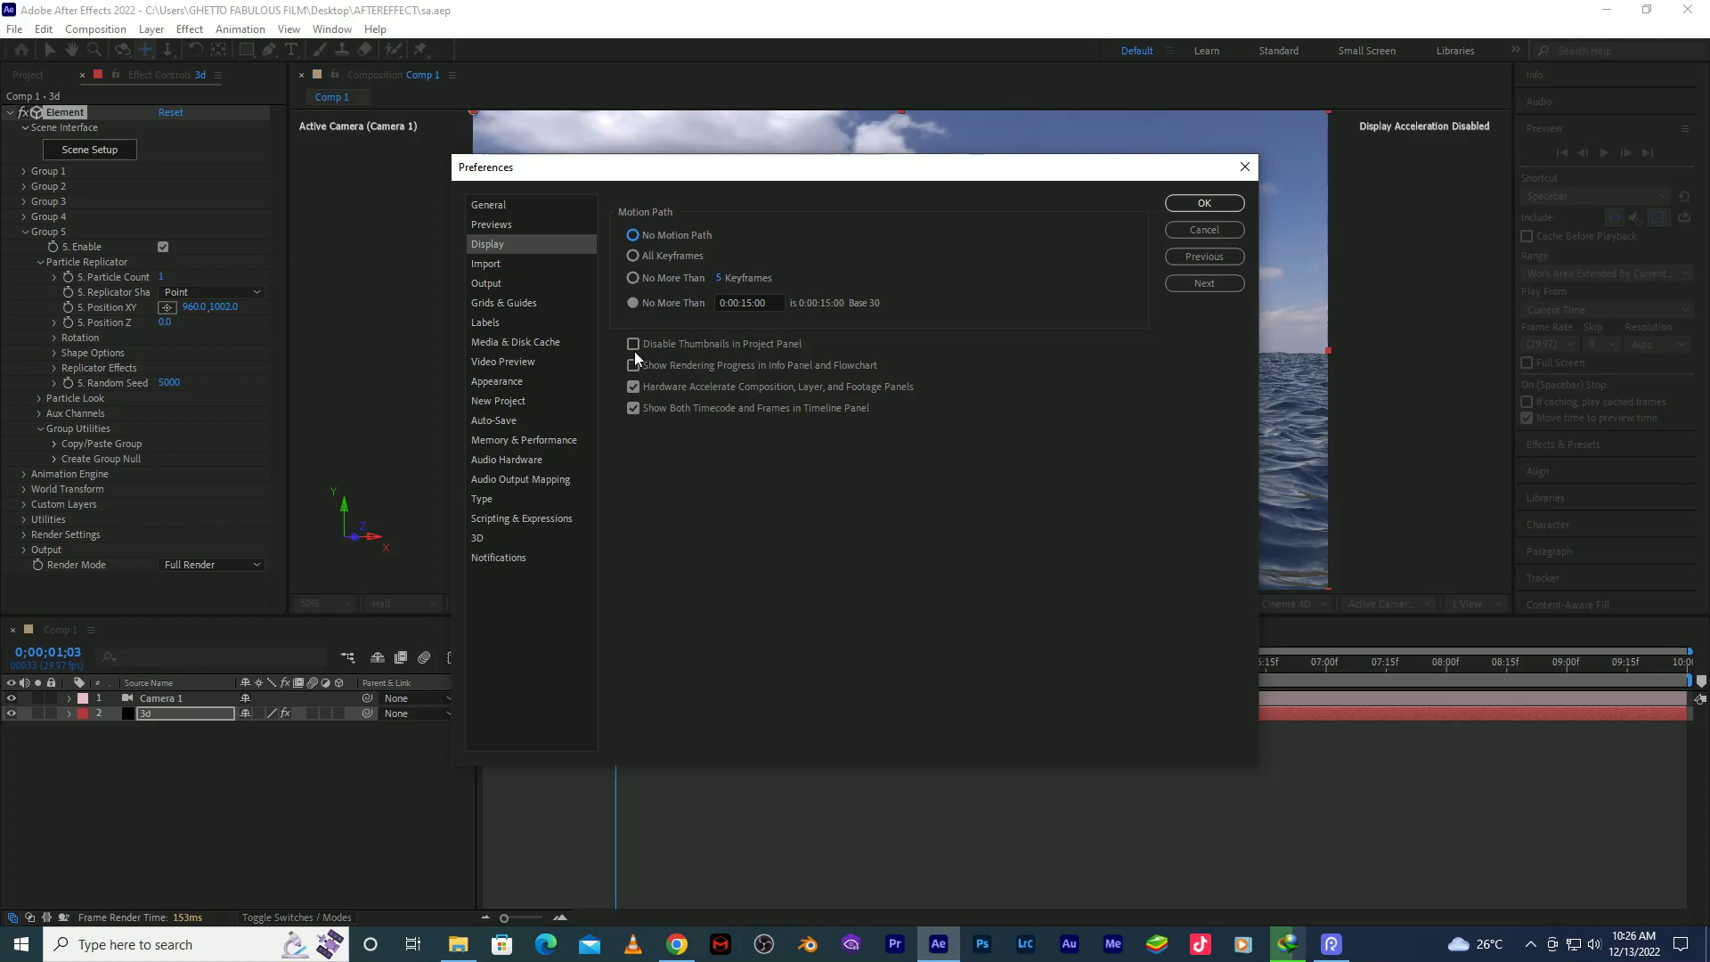
pyautogui.click(495, 265)
pyautogui.click(489, 279)
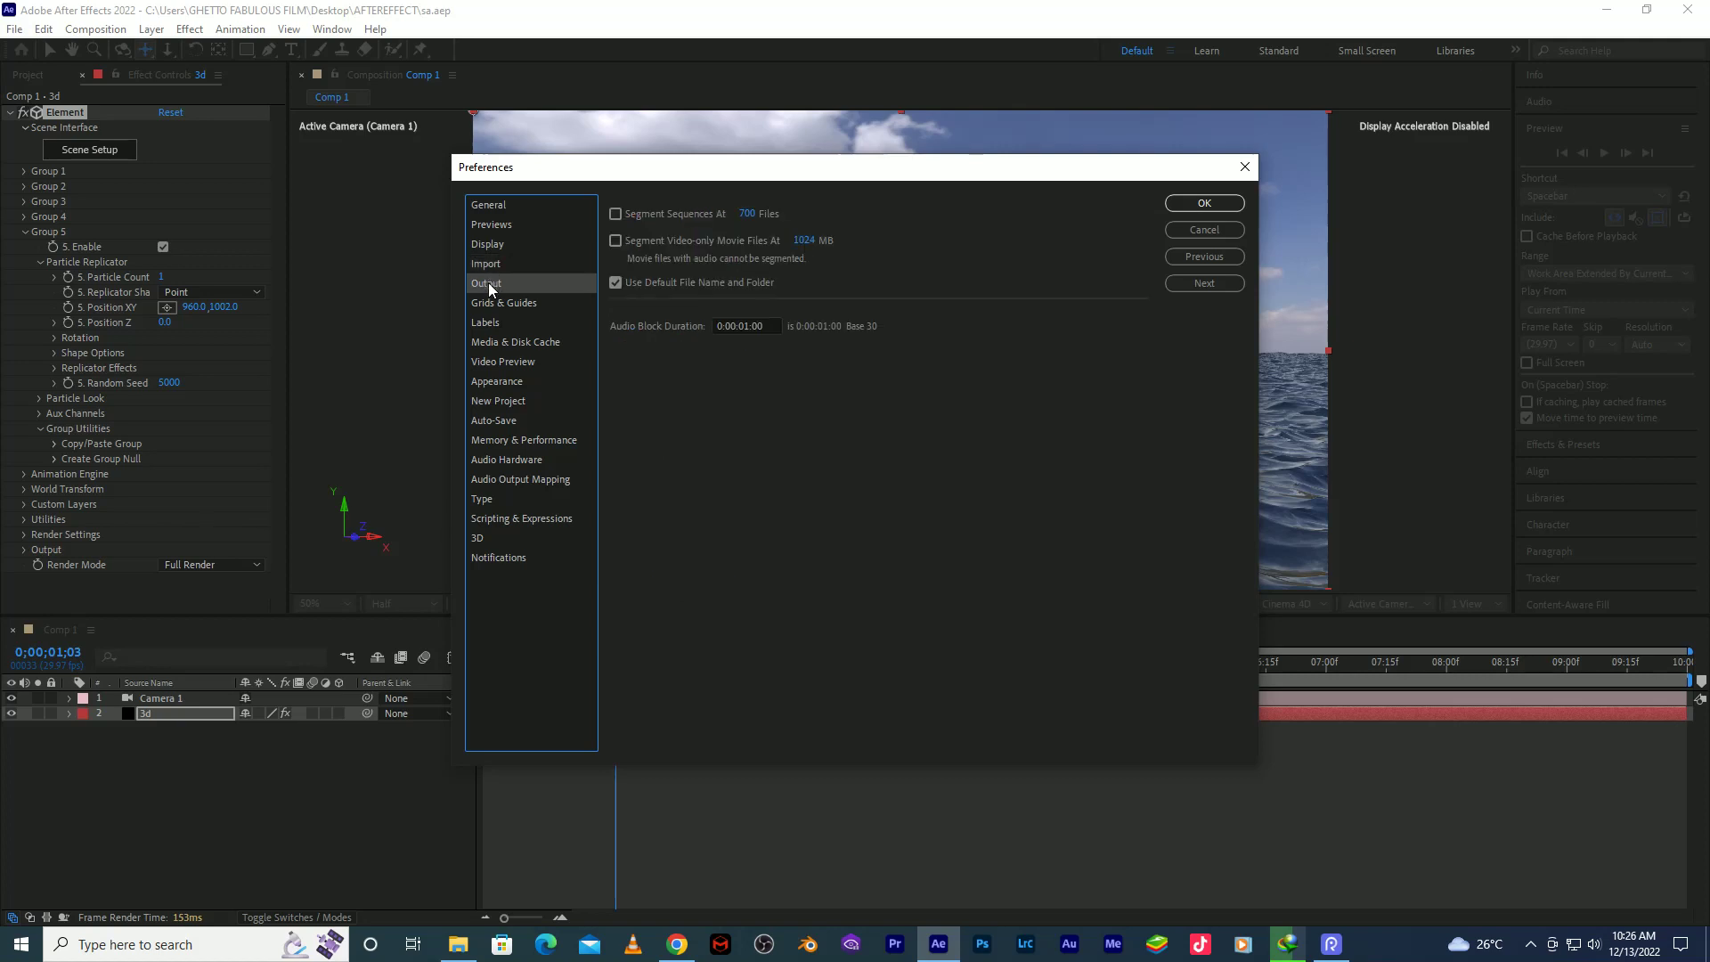
pyautogui.click(491, 303)
pyautogui.click(489, 323)
pyautogui.click(496, 342)
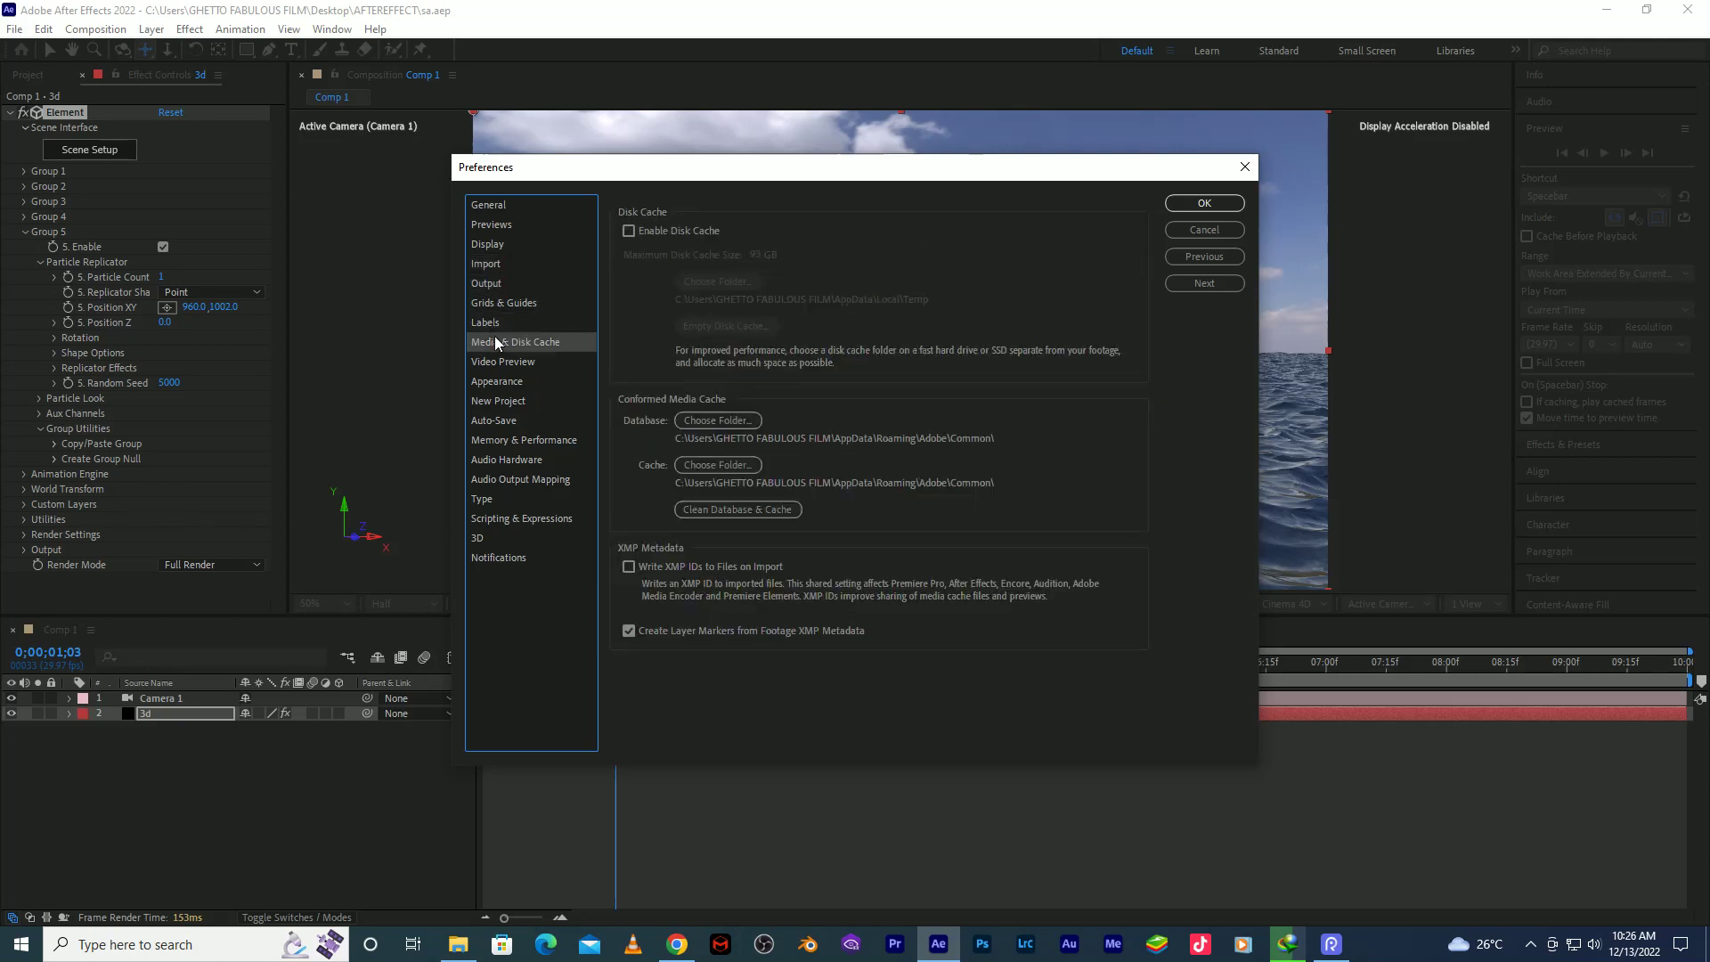
pyautogui.click(496, 361)
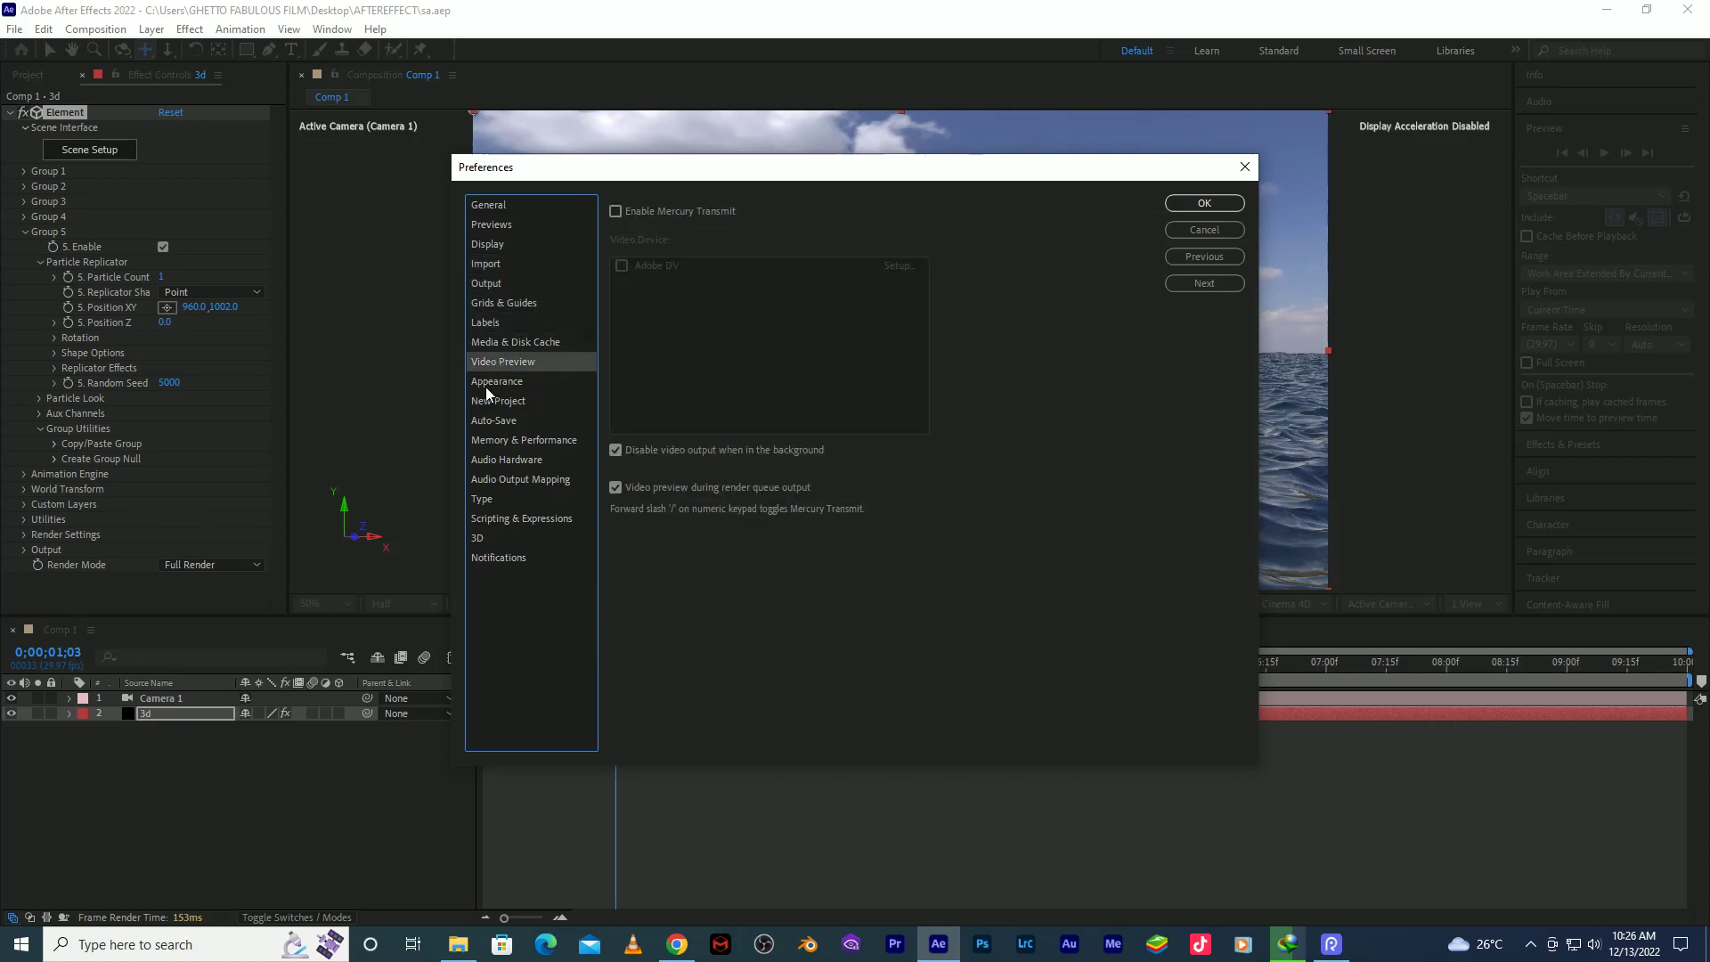
pyautogui.click(615, 212)
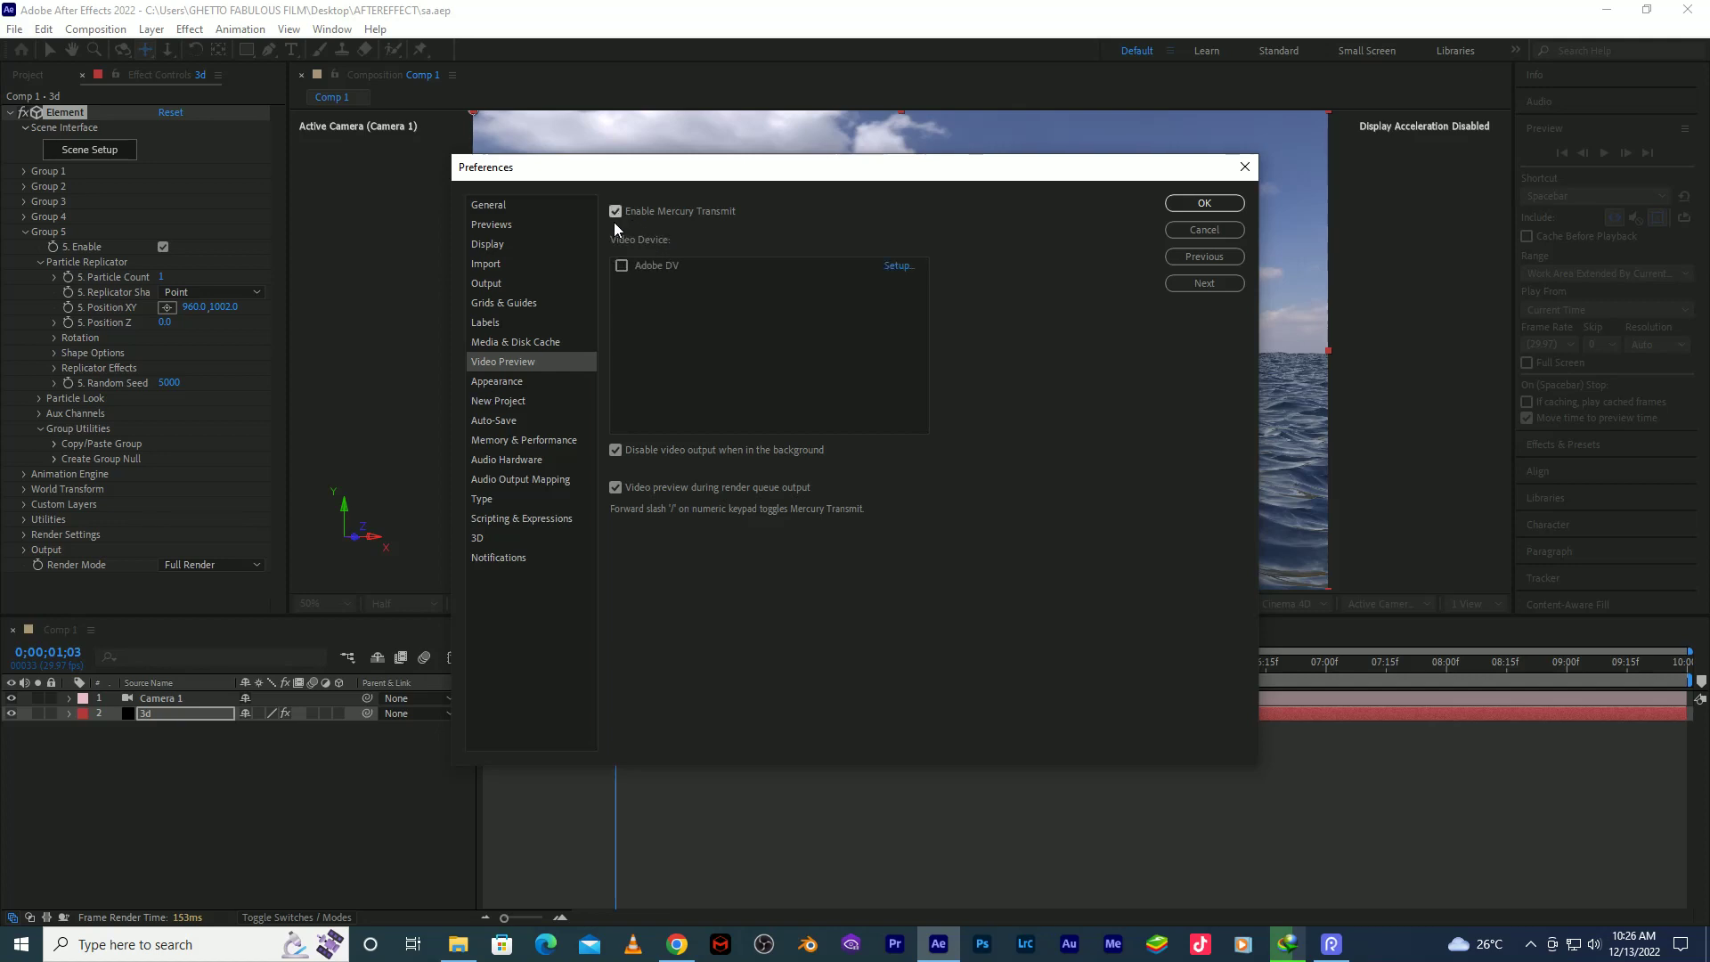
# Review the preferences from Appearance to Audio Output Mapping, return to Video Preview and apply the settings.
pyautogui.click(510, 389)
pyautogui.click(509, 400)
pyautogui.click(495, 424)
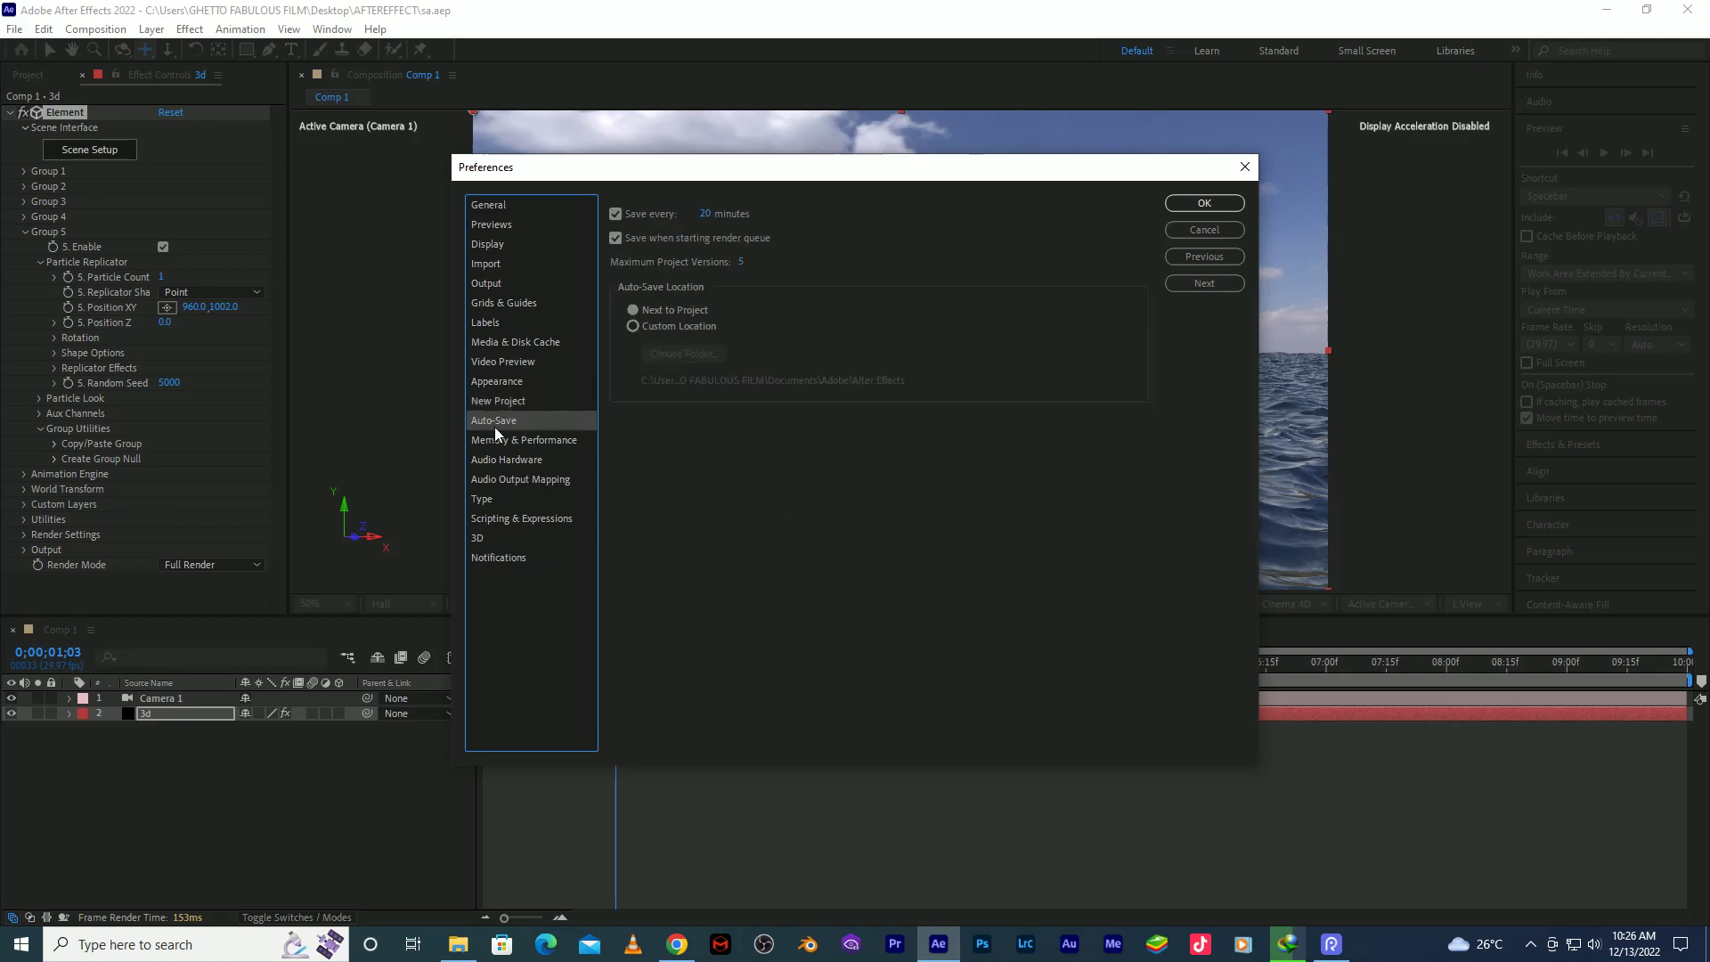
pyautogui.click(488, 442)
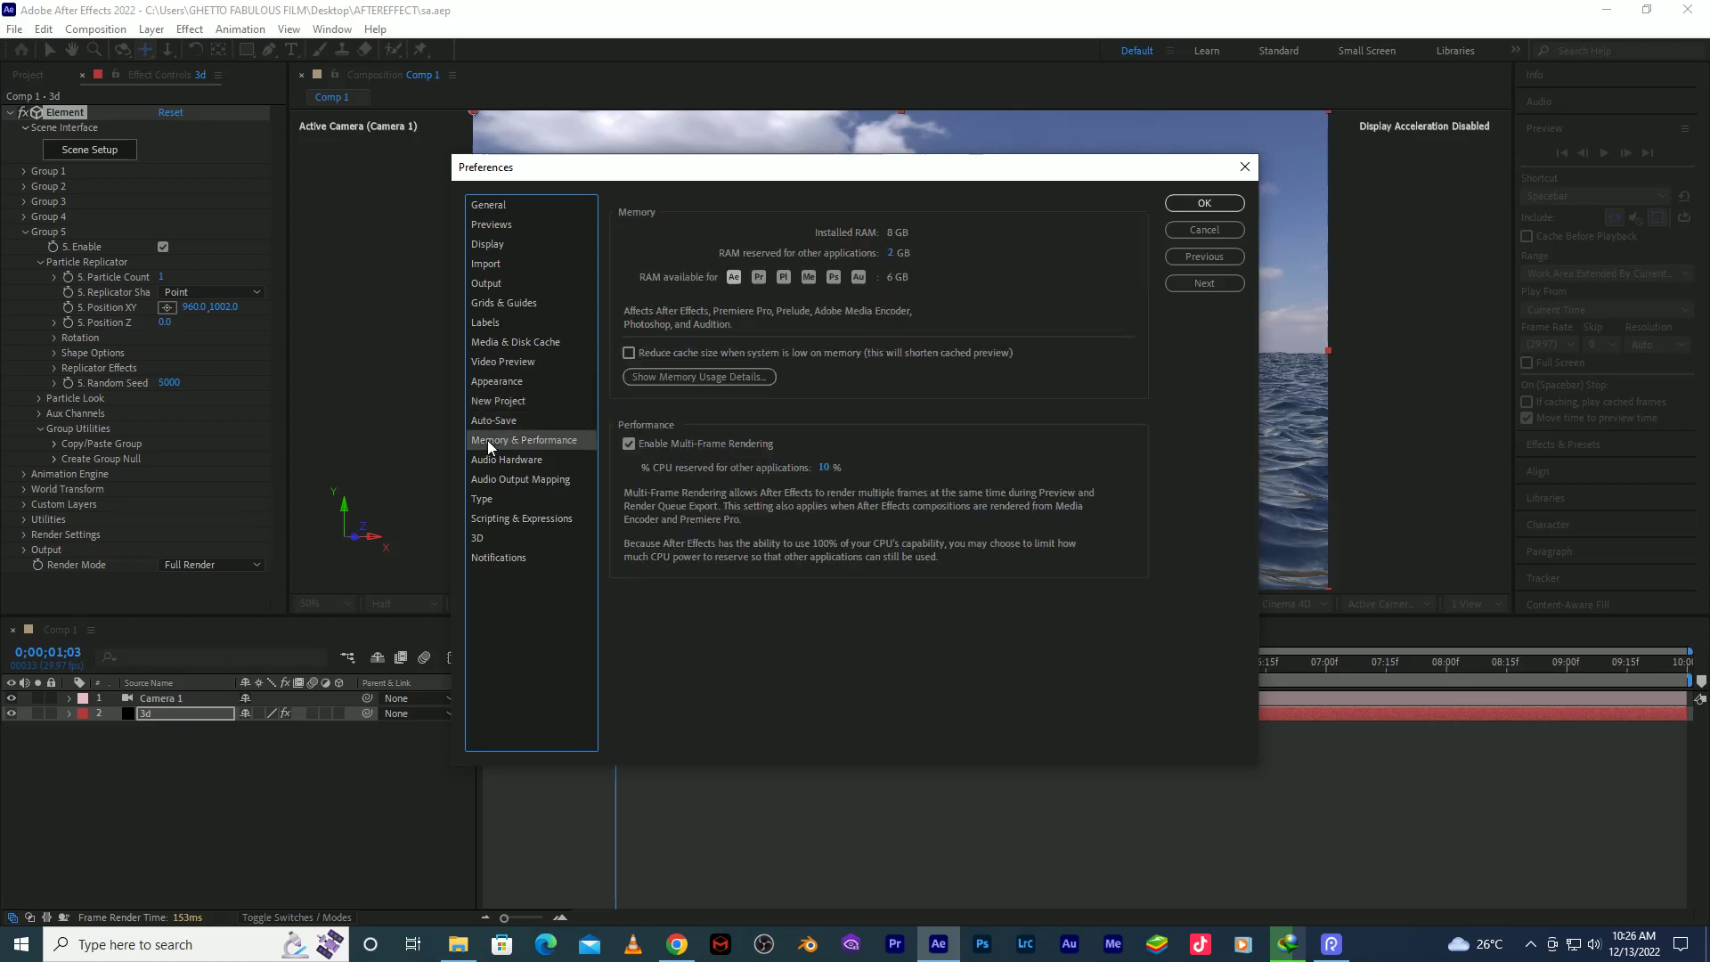
pyautogui.click(496, 462)
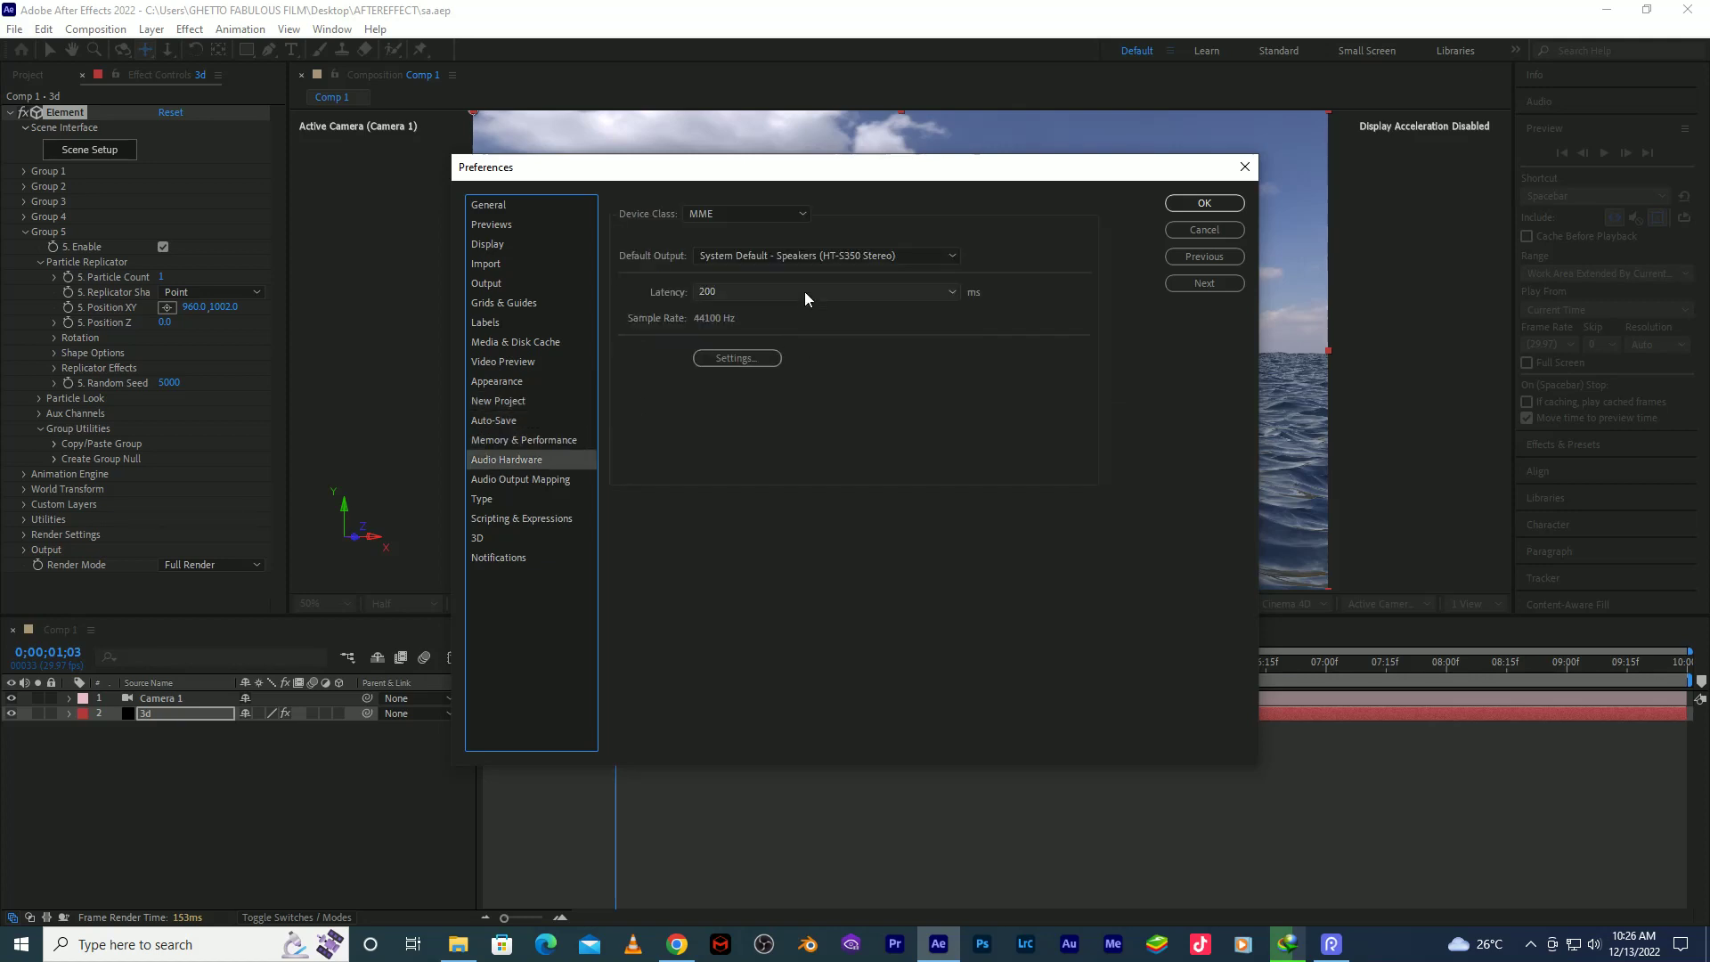
pyautogui.click(509, 444)
pyautogui.click(508, 461)
pyautogui.click(509, 482)
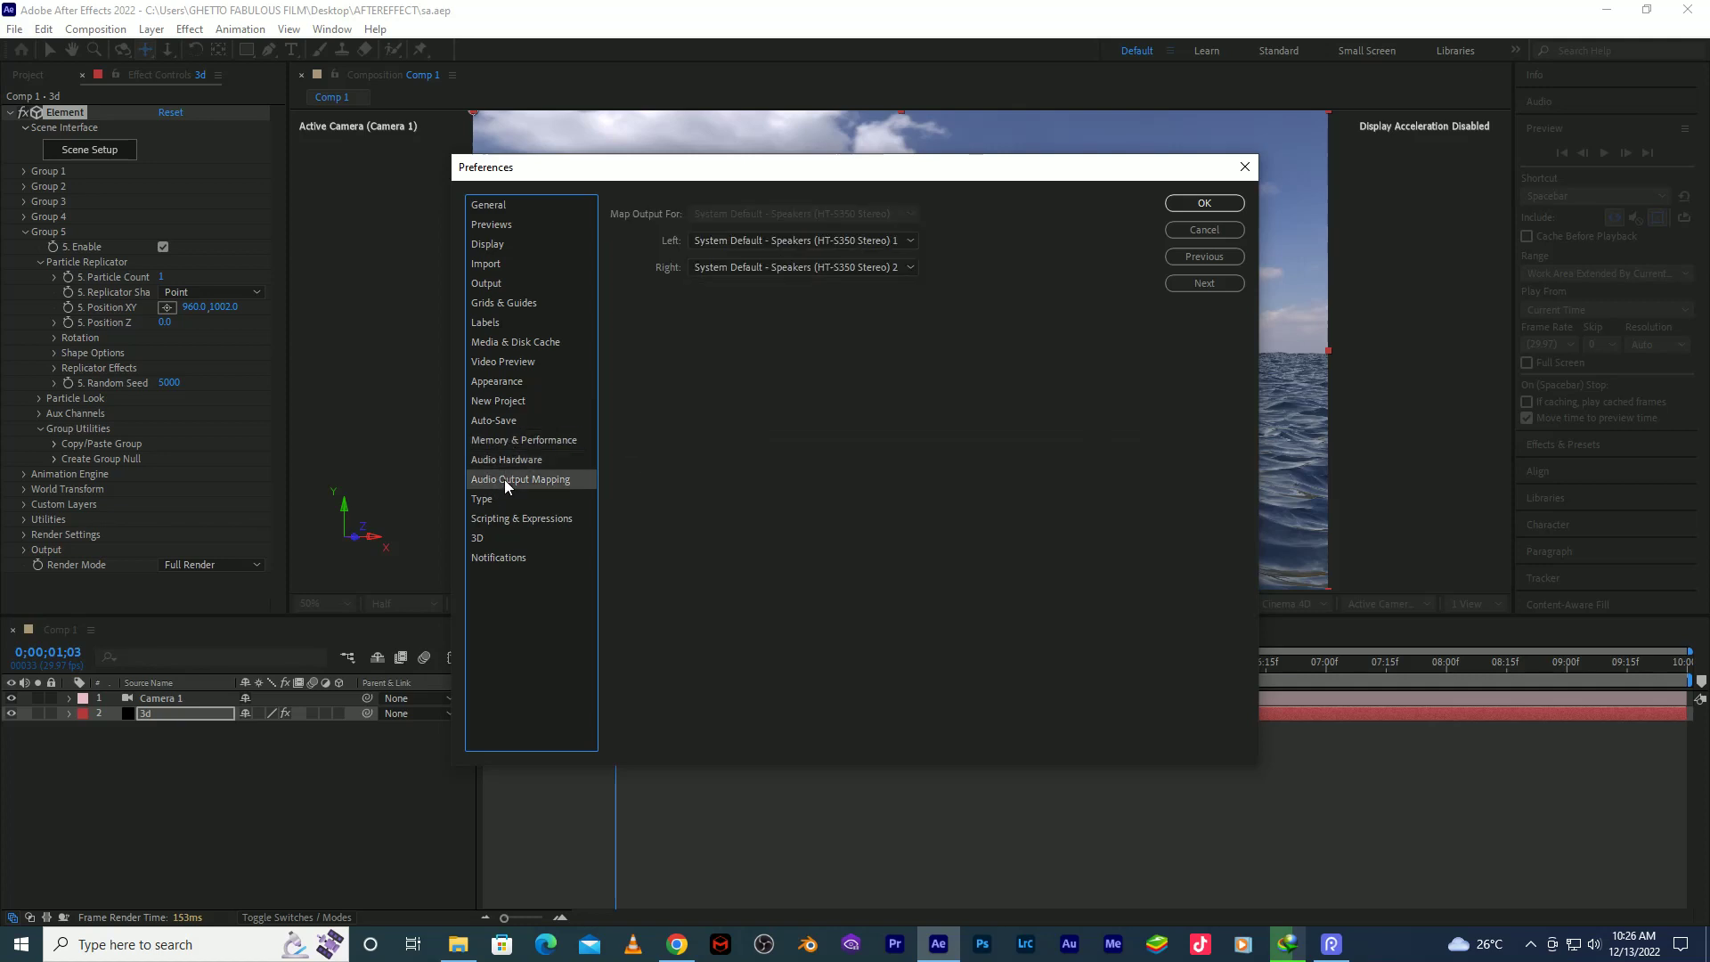
pyautogui.click(495, 363)
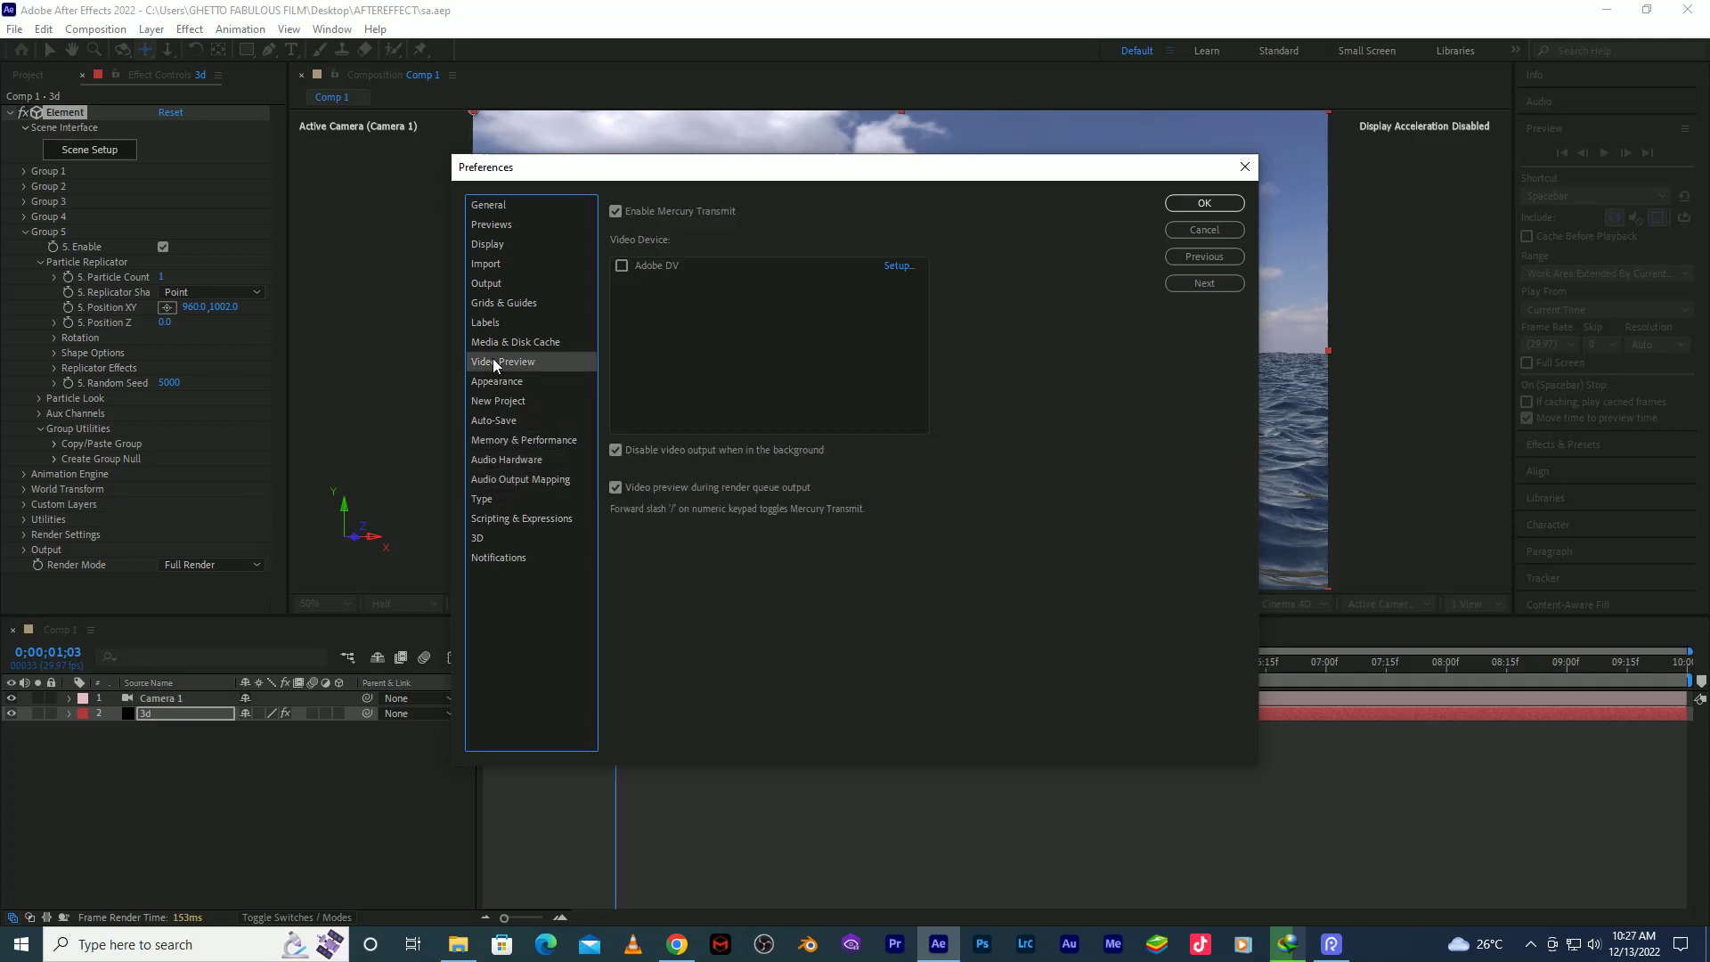
pyautogui.click(1184, 204)
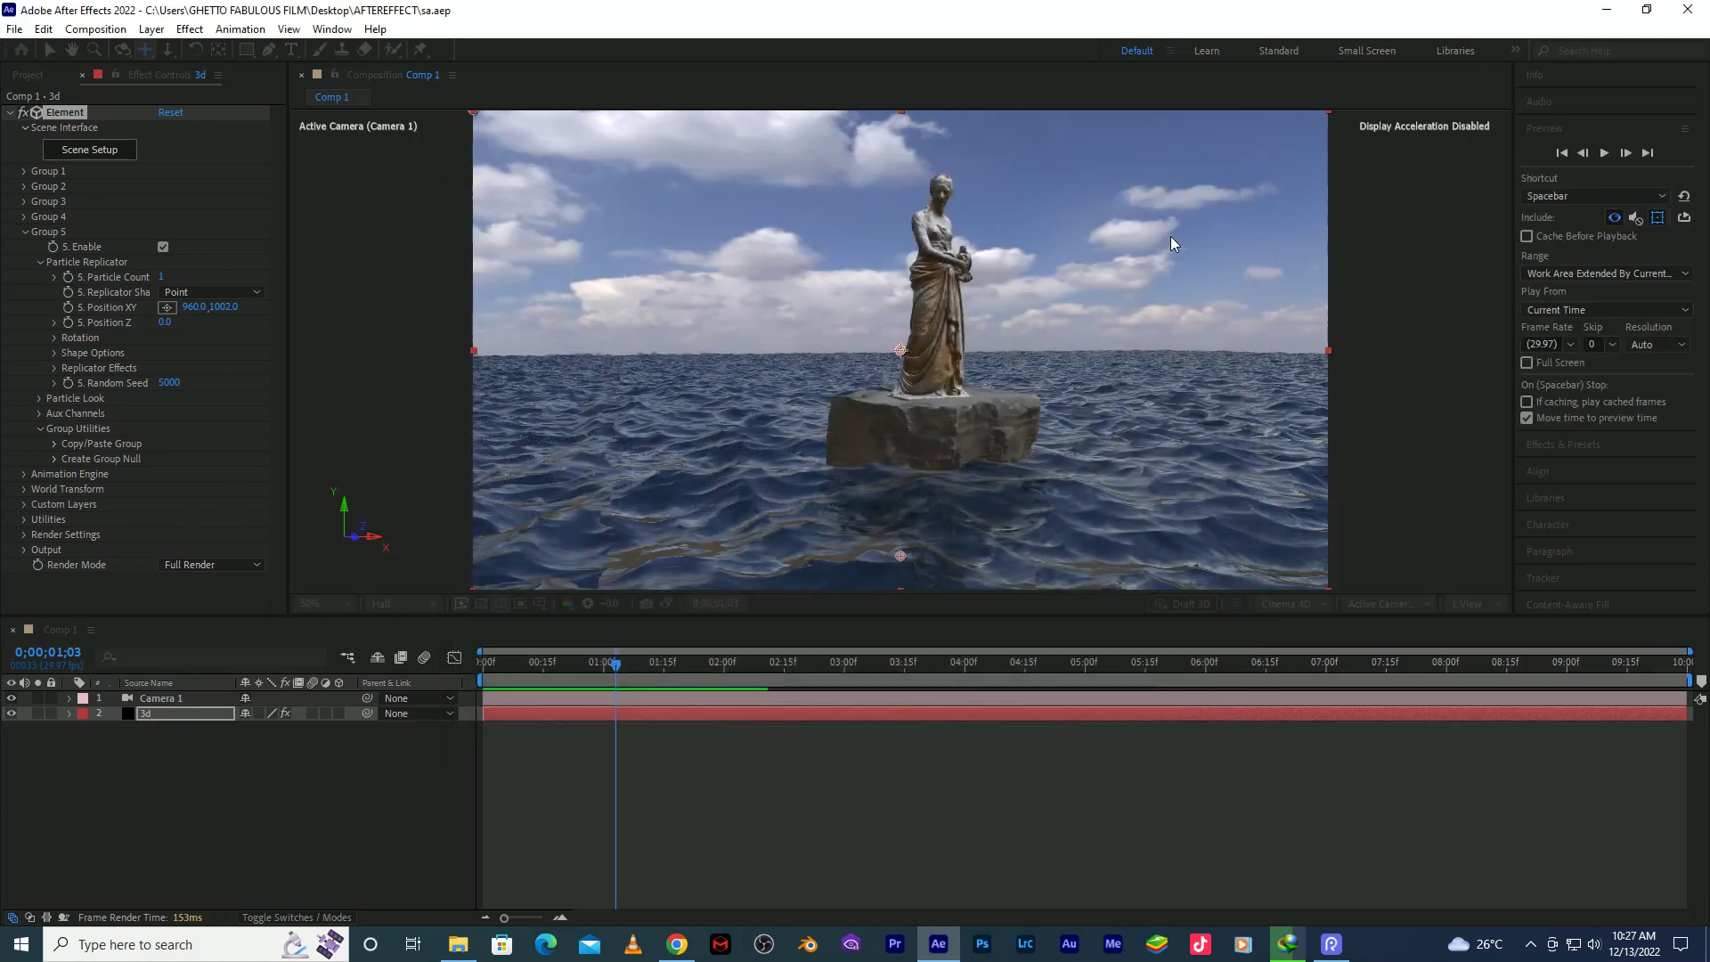
# Preview the scene from the first frame with the new preferences and stop after about two seconds.
pyautogui.click(1561, 153)
pyautogui.press('space')
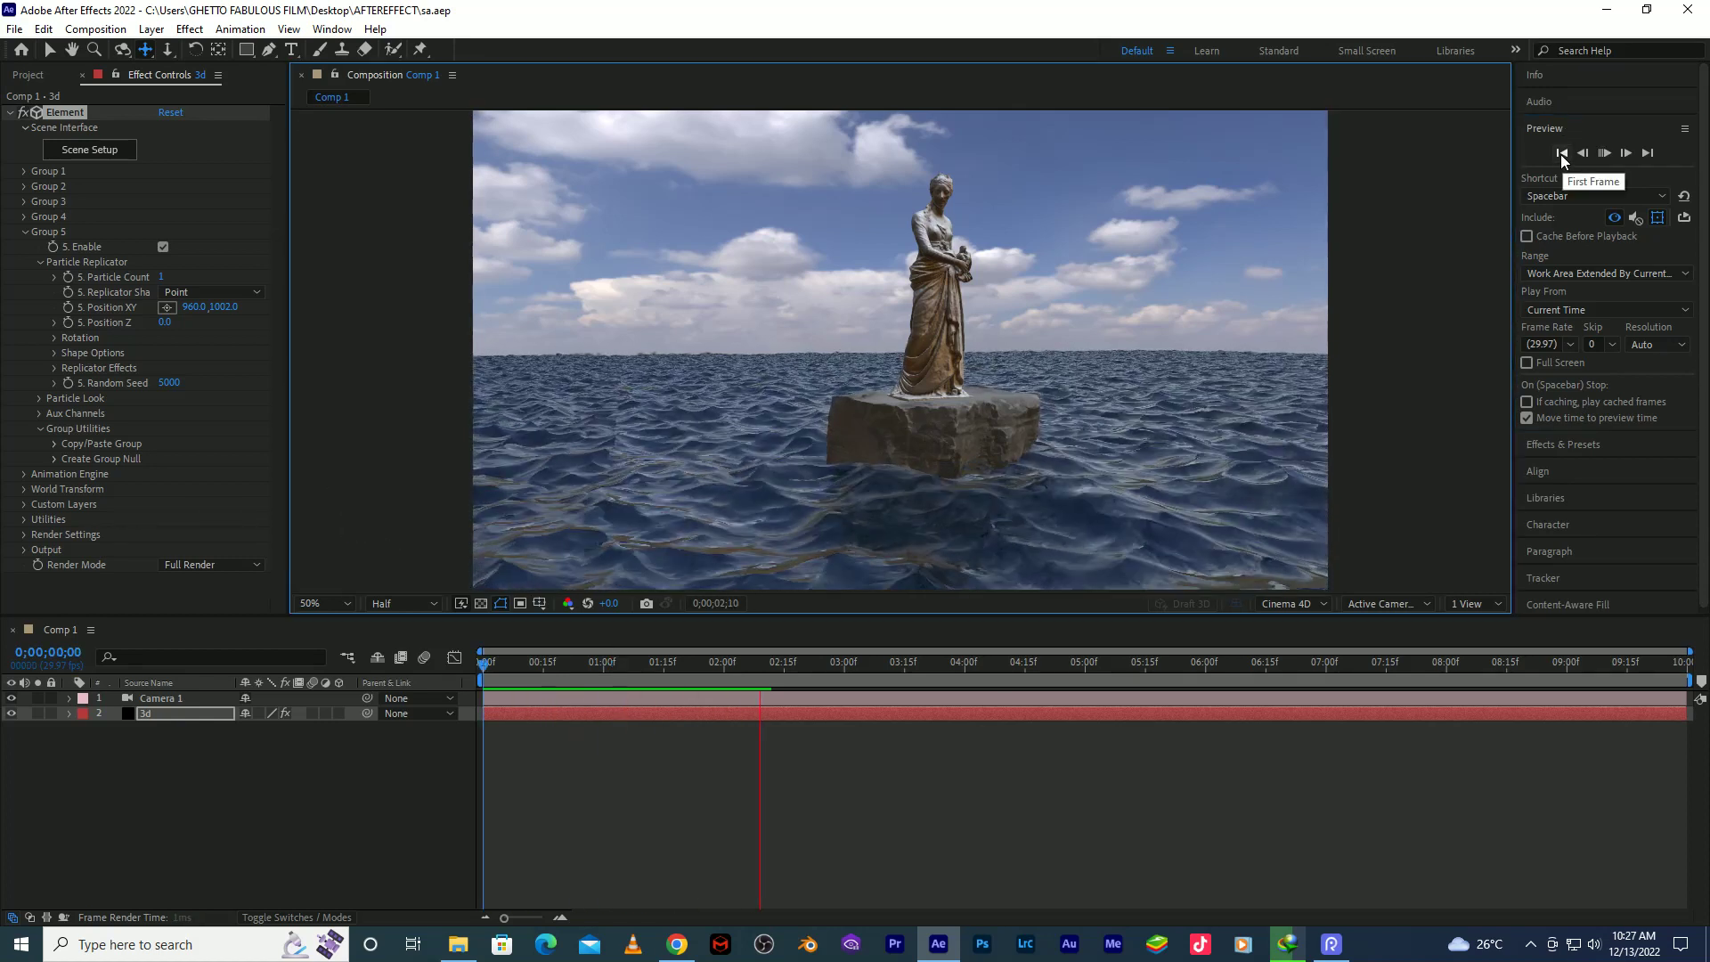
pyautogui.press('space')
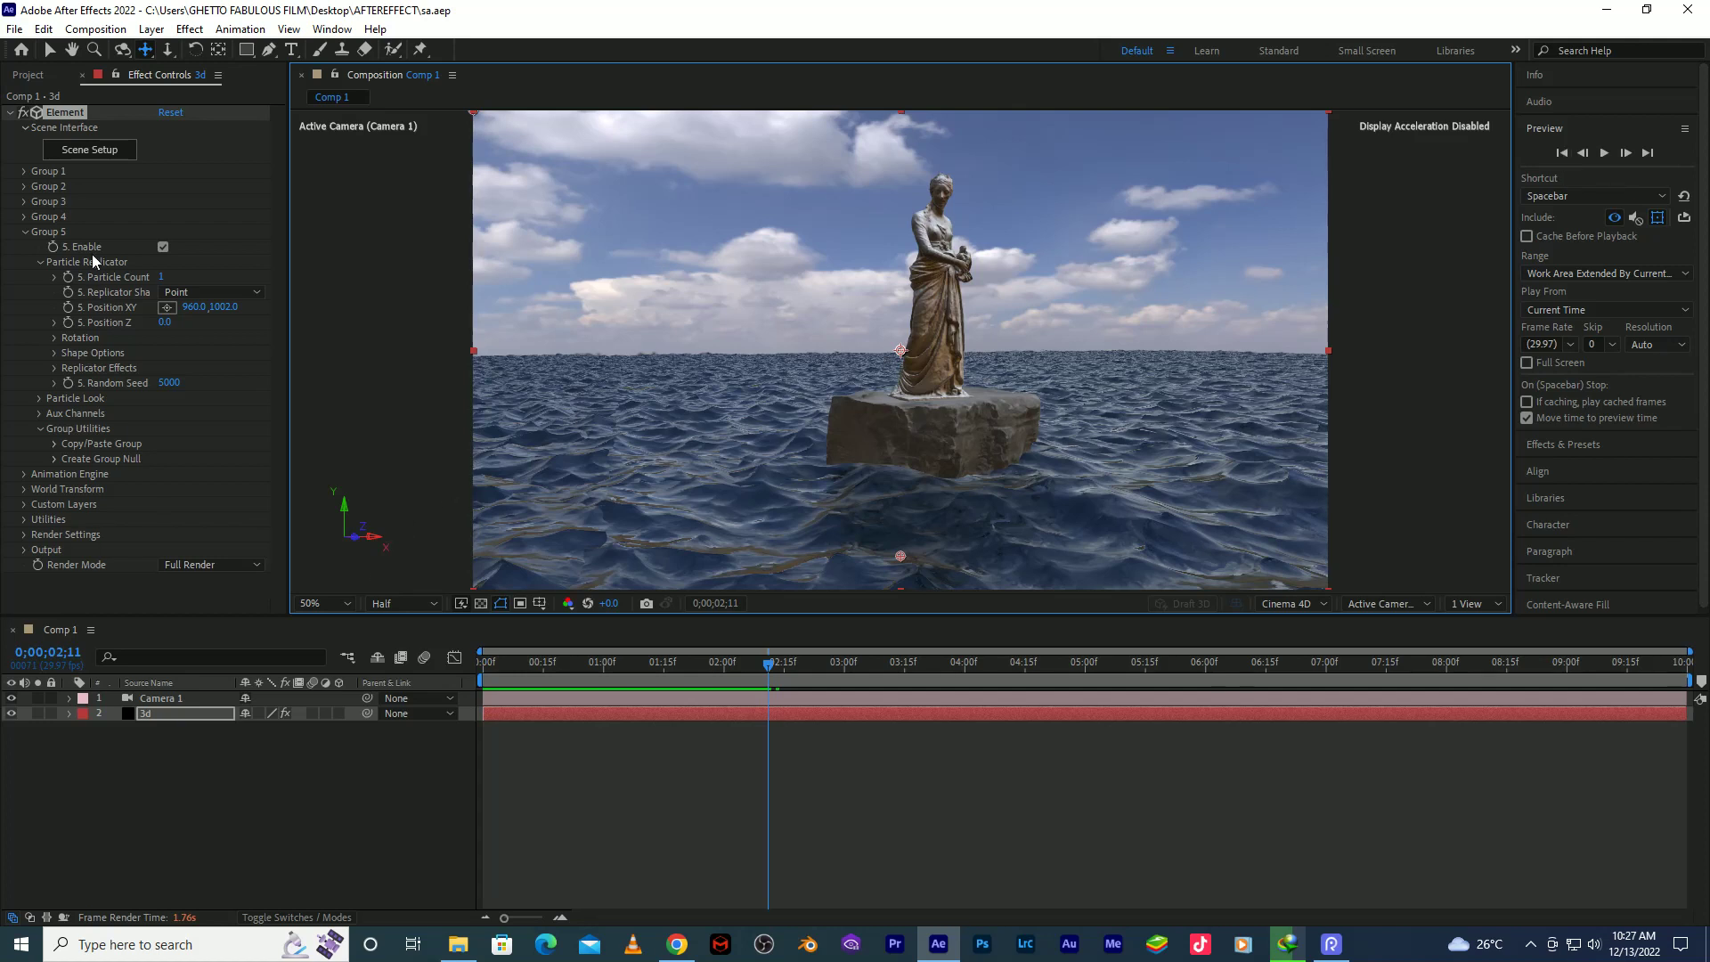
# Expand Element's Group 1 settings and orbit the camera around the statue to a more frontal view.
pyautogui.click(23, 171)
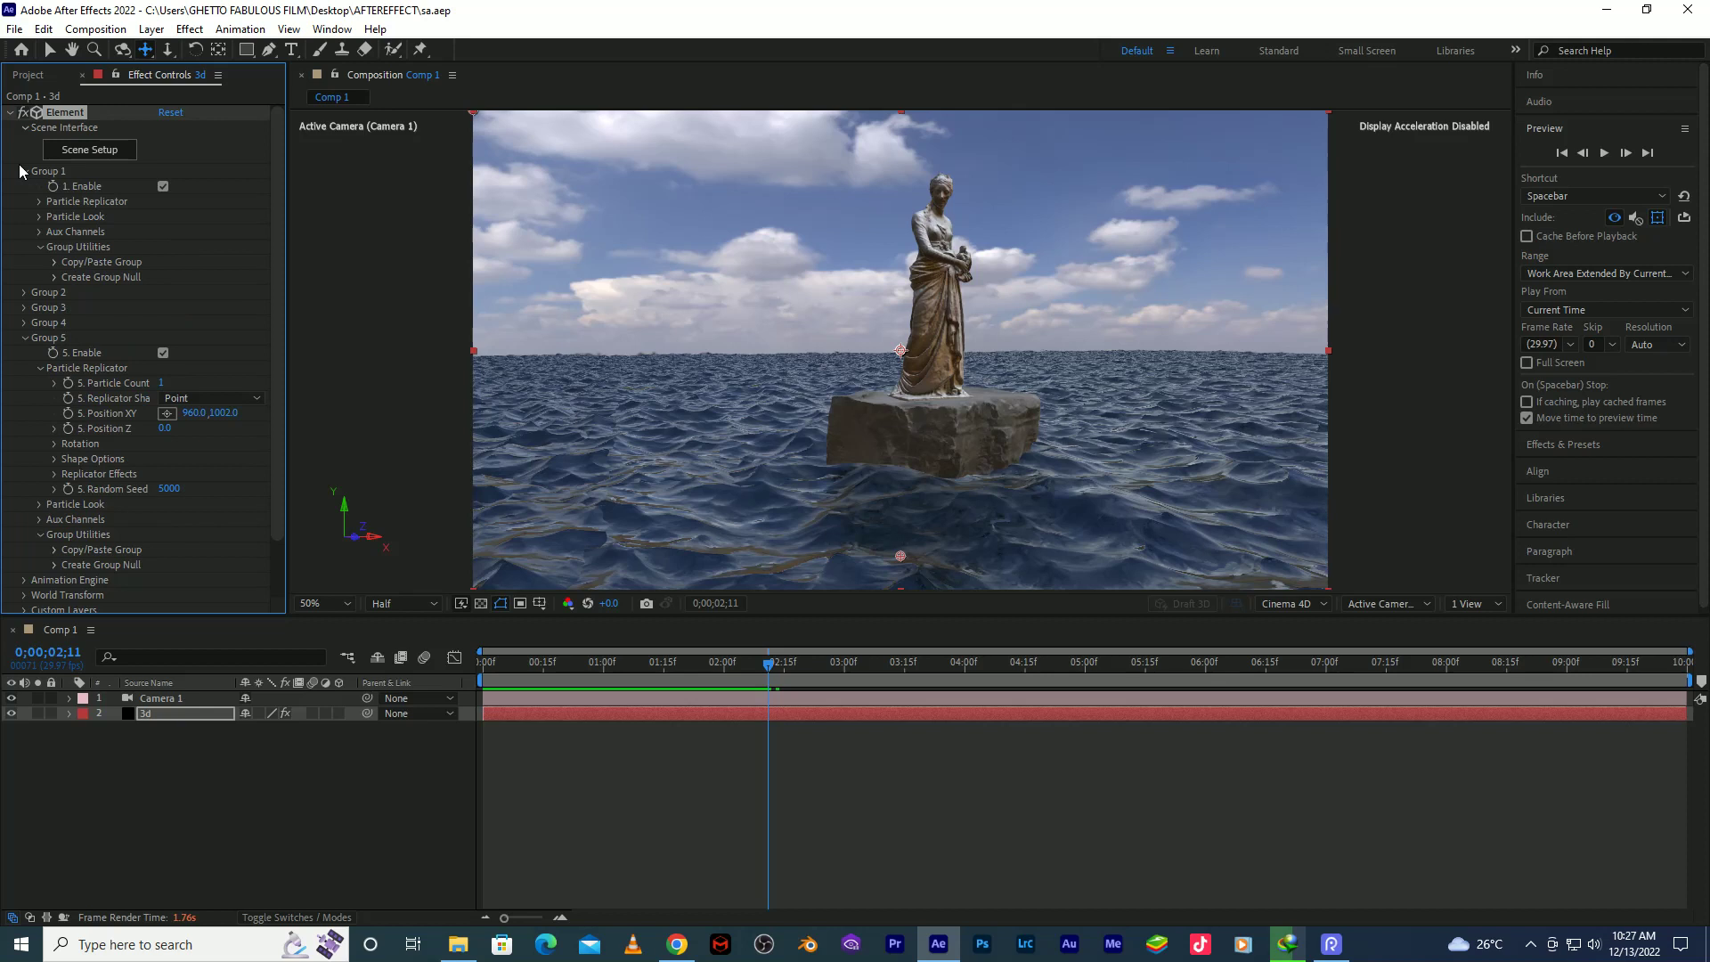
pyautogui.press('c')
pyautogui.click(1039, 325)
pyautogui.moveTo(1039, 326); pyautogui.dragTo(1013, 322)
pyautogui.moveTo(1004, 322); pyautogui.dragTo(973, 322)
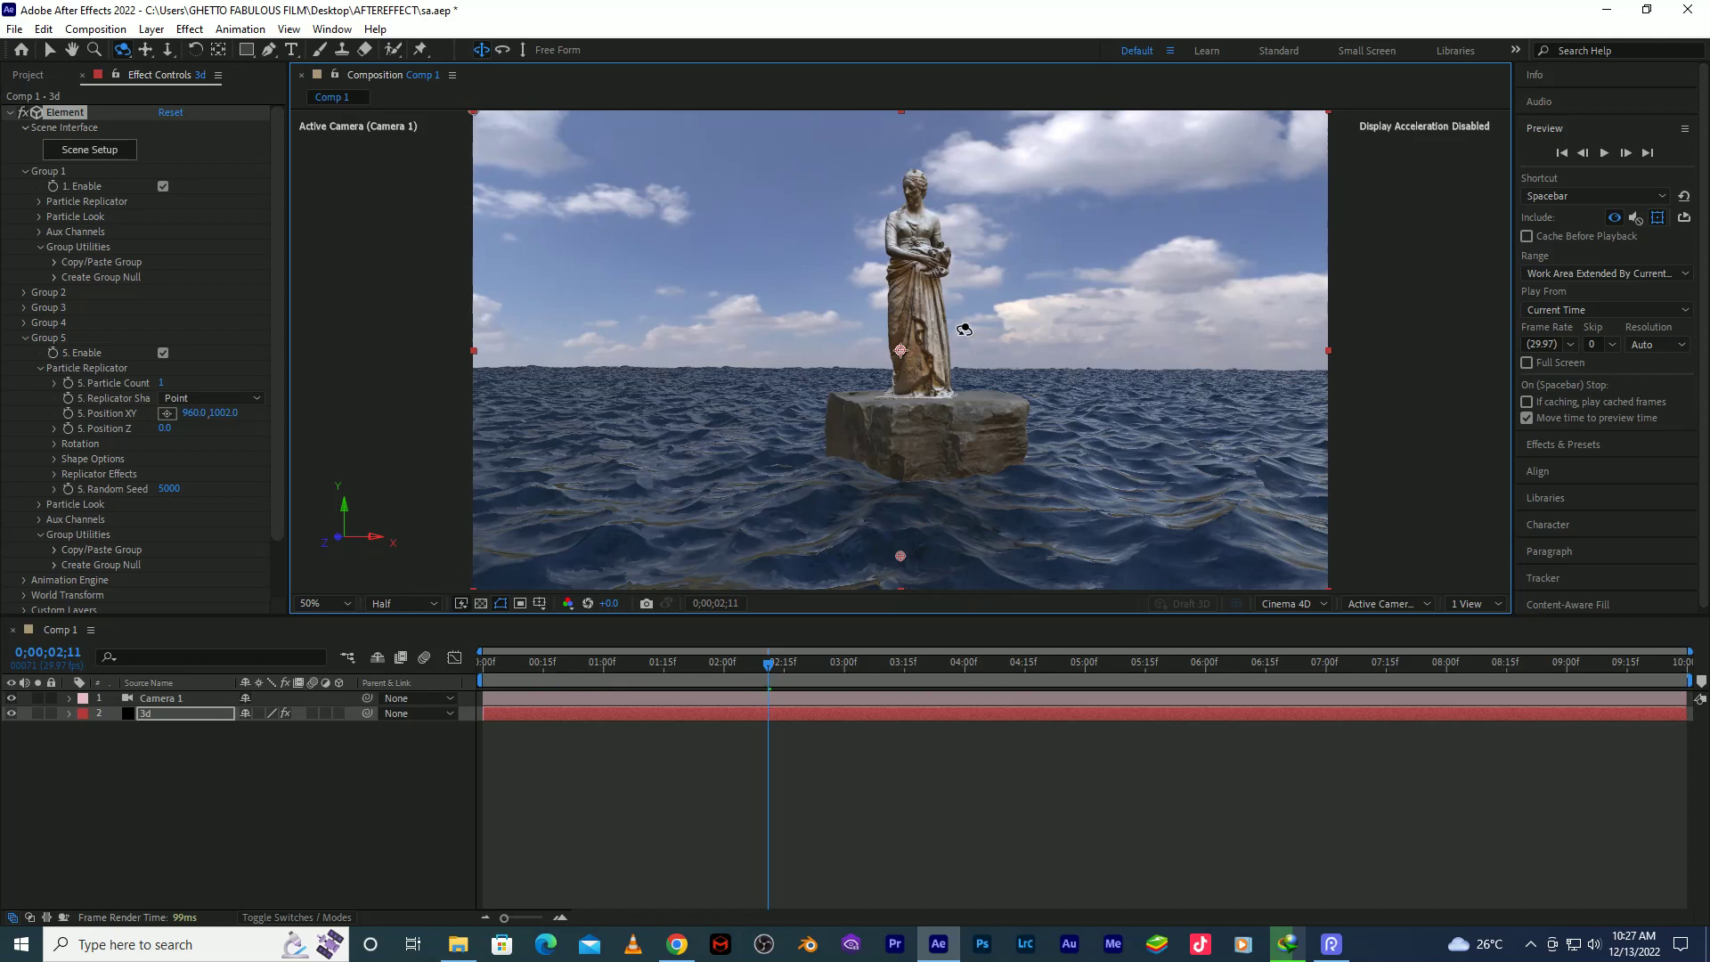
# Return to the first frame, add a null object as a 3D layer and parent Camera 1 to it.
pyautogui.moveTo(615, 663); pyautogui.dragTo(481, 663)
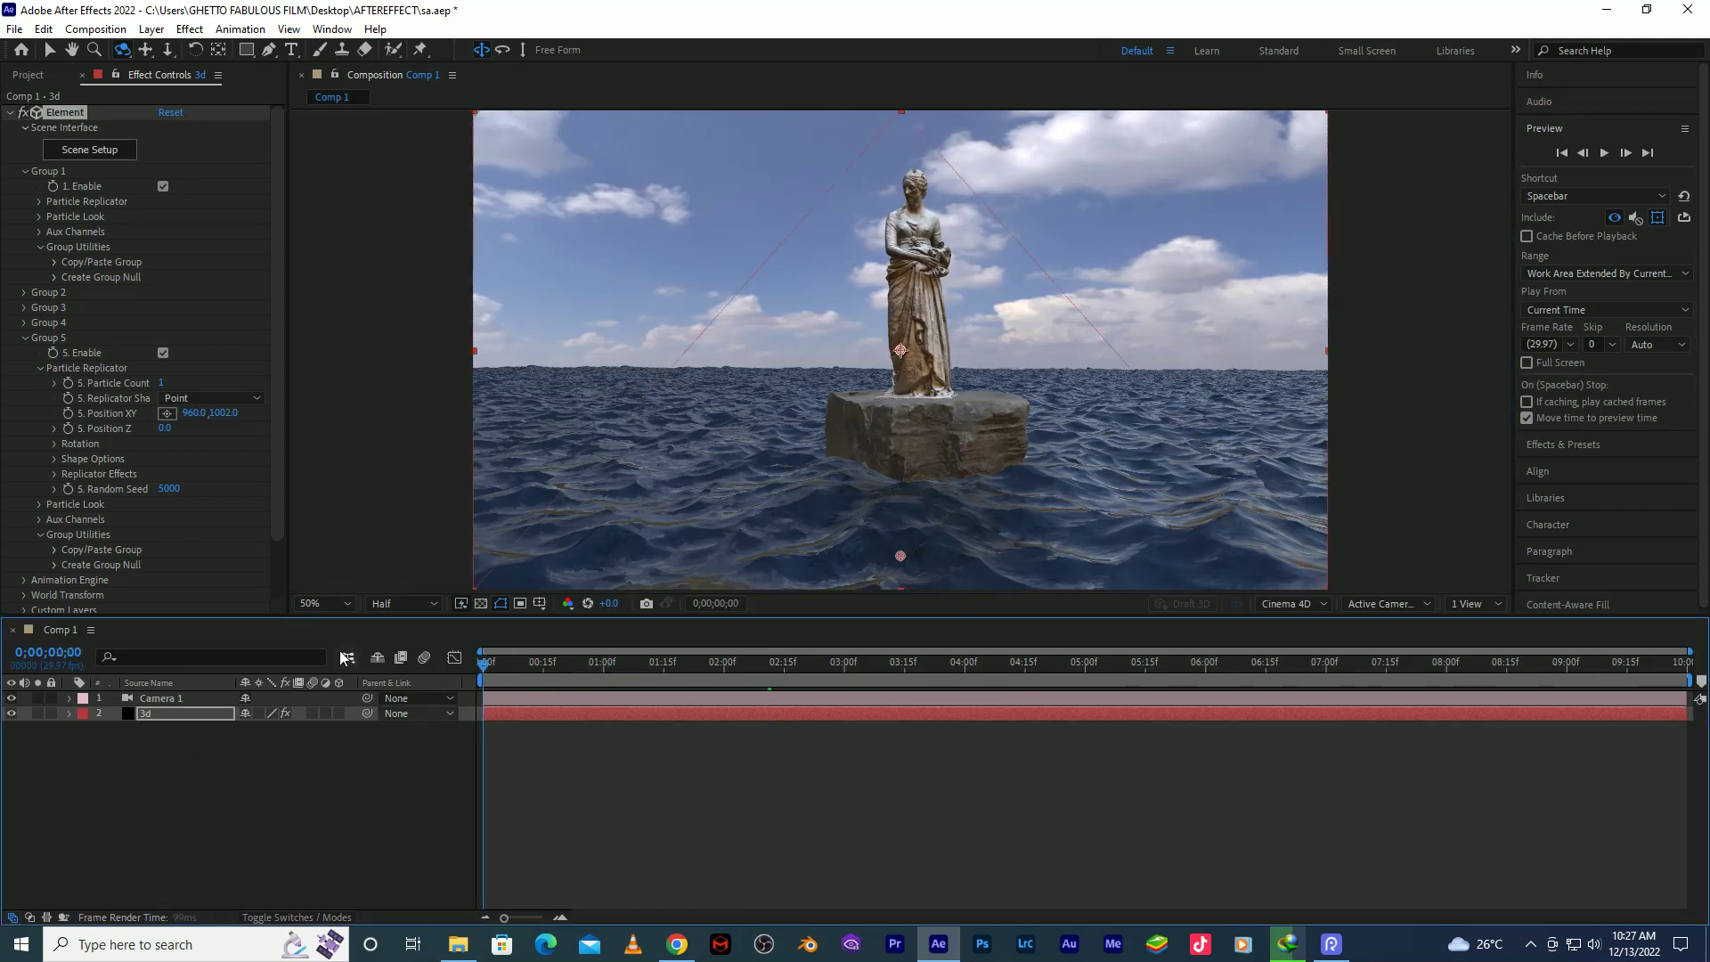
pyautogui.click(152, 698)
pyautogui.rightClick(259, 780)
pyautogui.moveTo(345, 564)
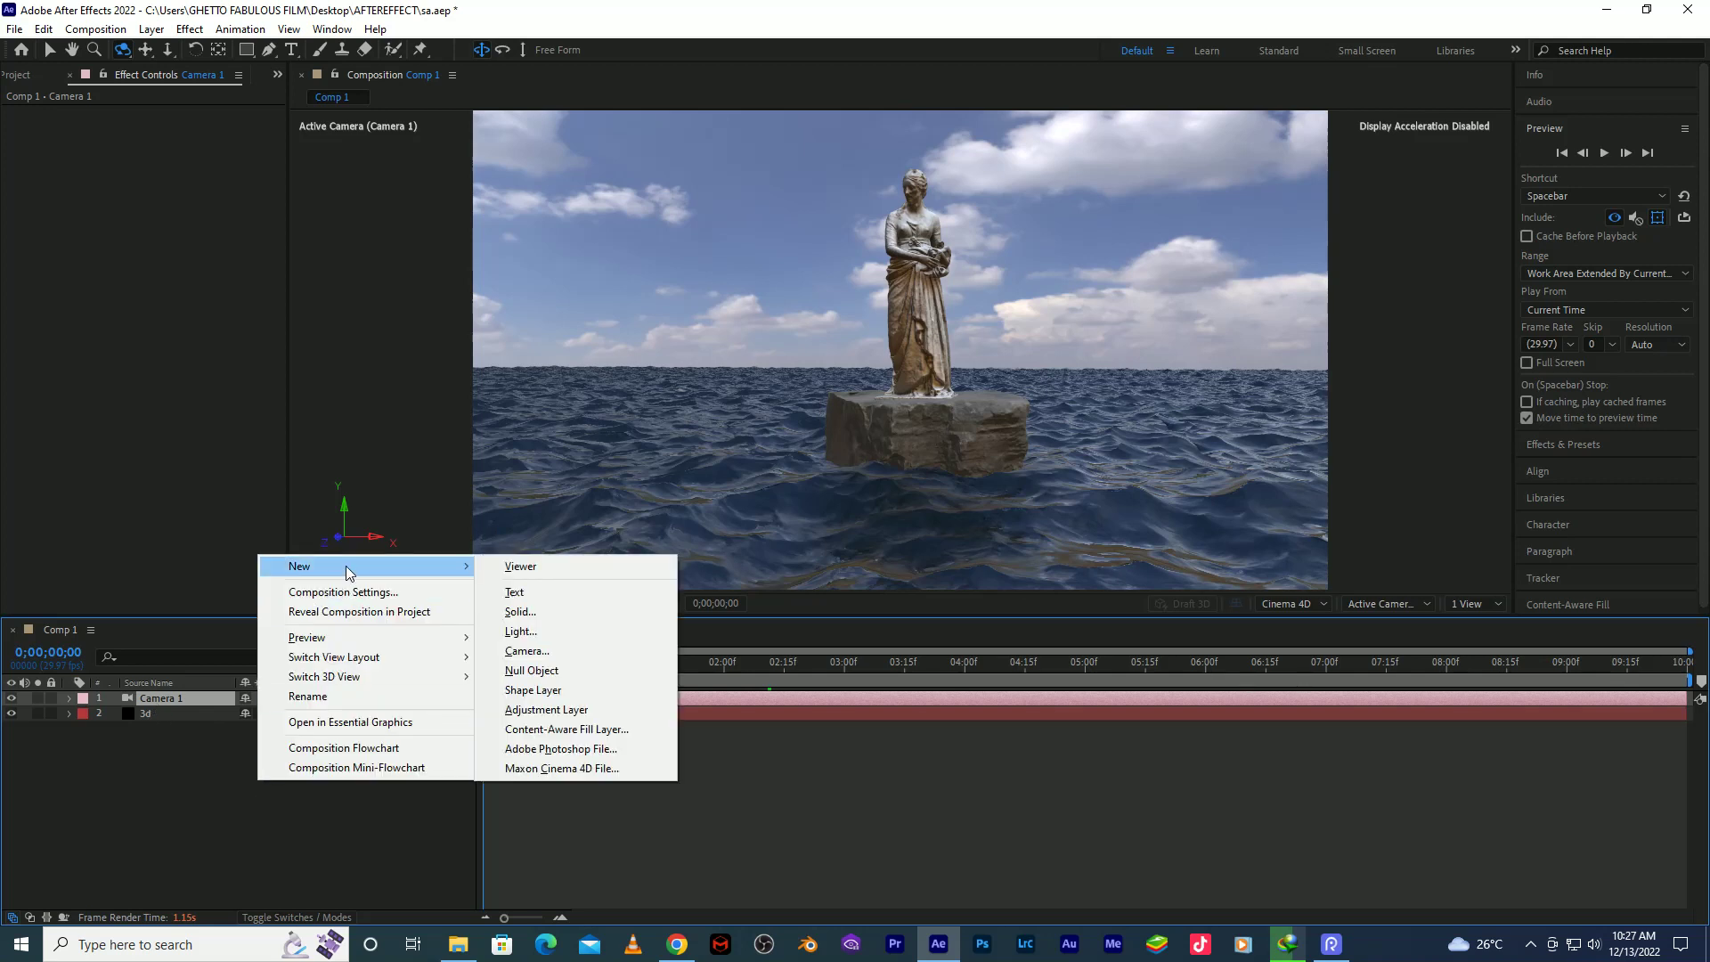
pyautogui.click(537, 666)
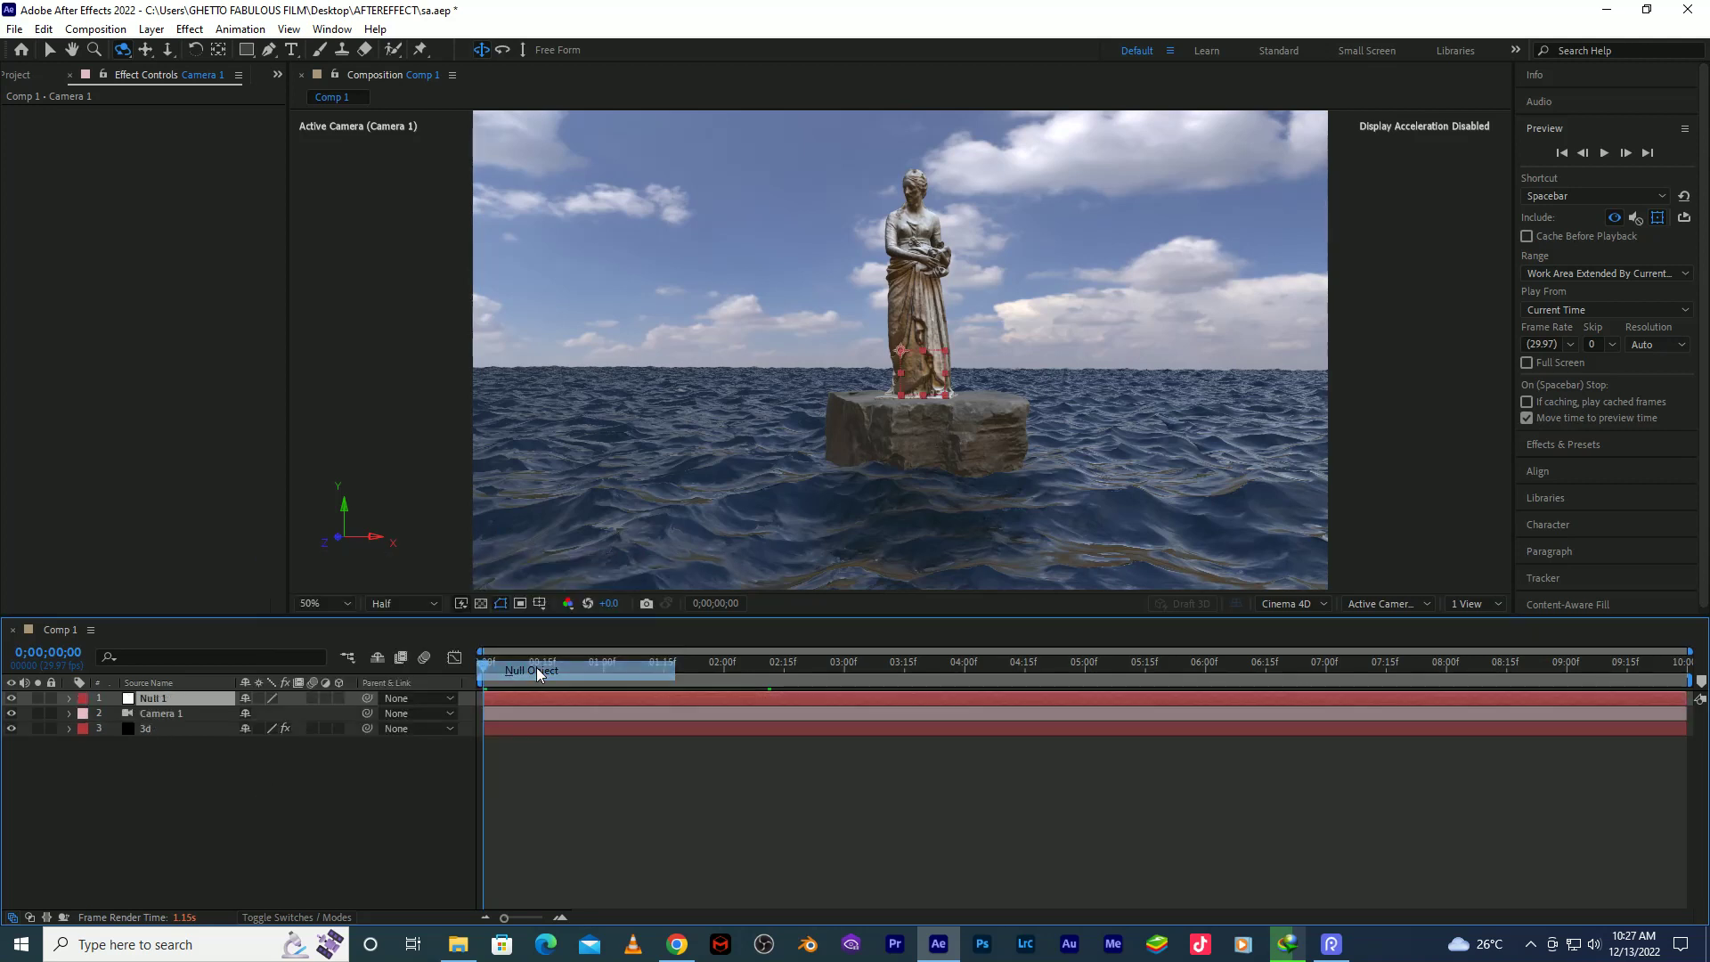
pyautogui.click(338, 698)
pyautogui.moveTo(368, 713); pyautogui.dragTo(155, 702)
# At the first frame, set keyframes for Camera 1's Point of Interest and Position and for the null's Position.
pyautogui.click(164, 714)
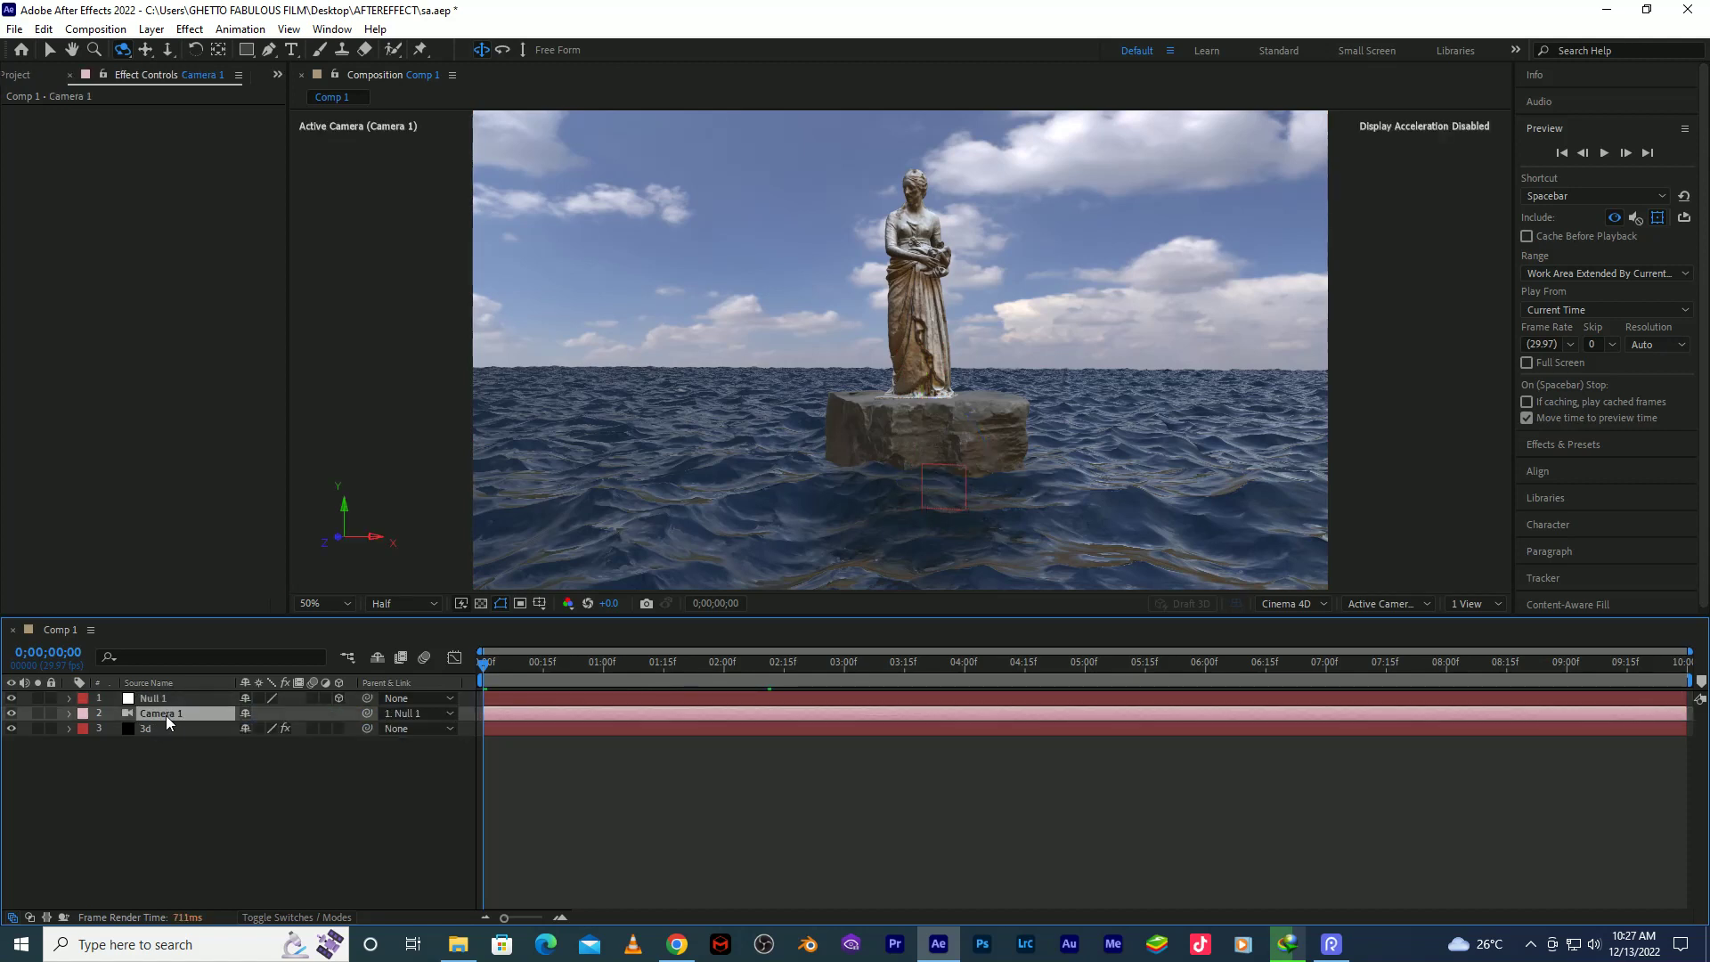
pyautogui.press('a')
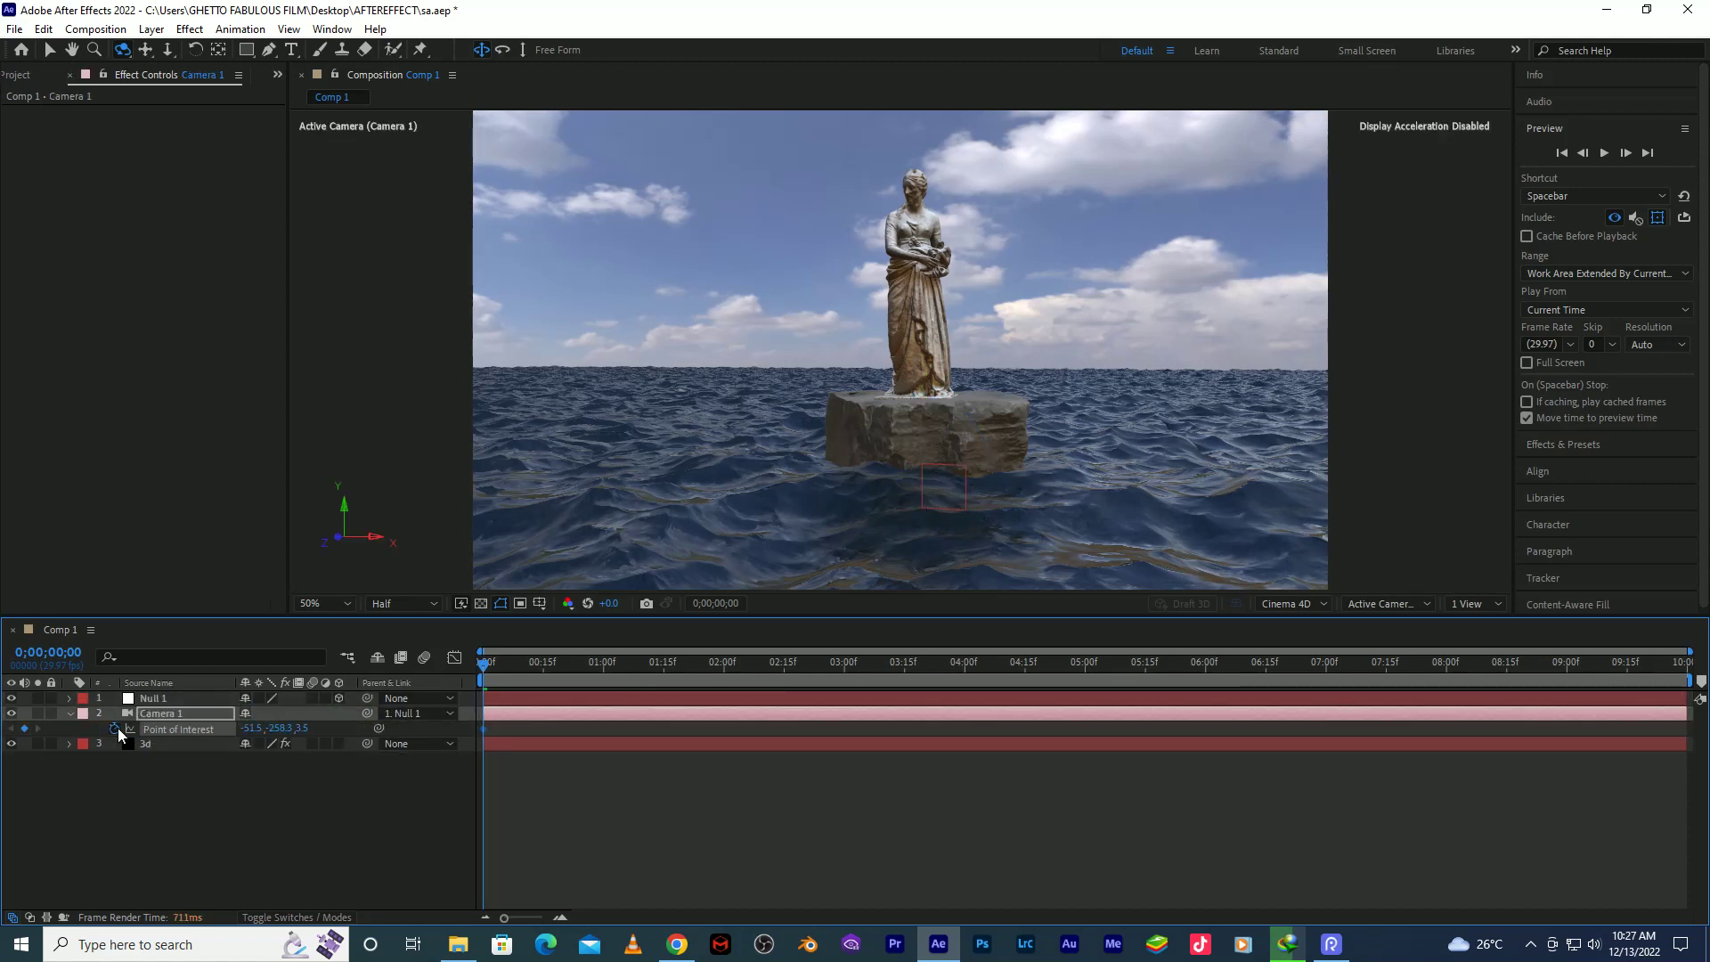
pyautogui.press('p')
pyautogui.click(143, 699)
pyautogui.press('p')
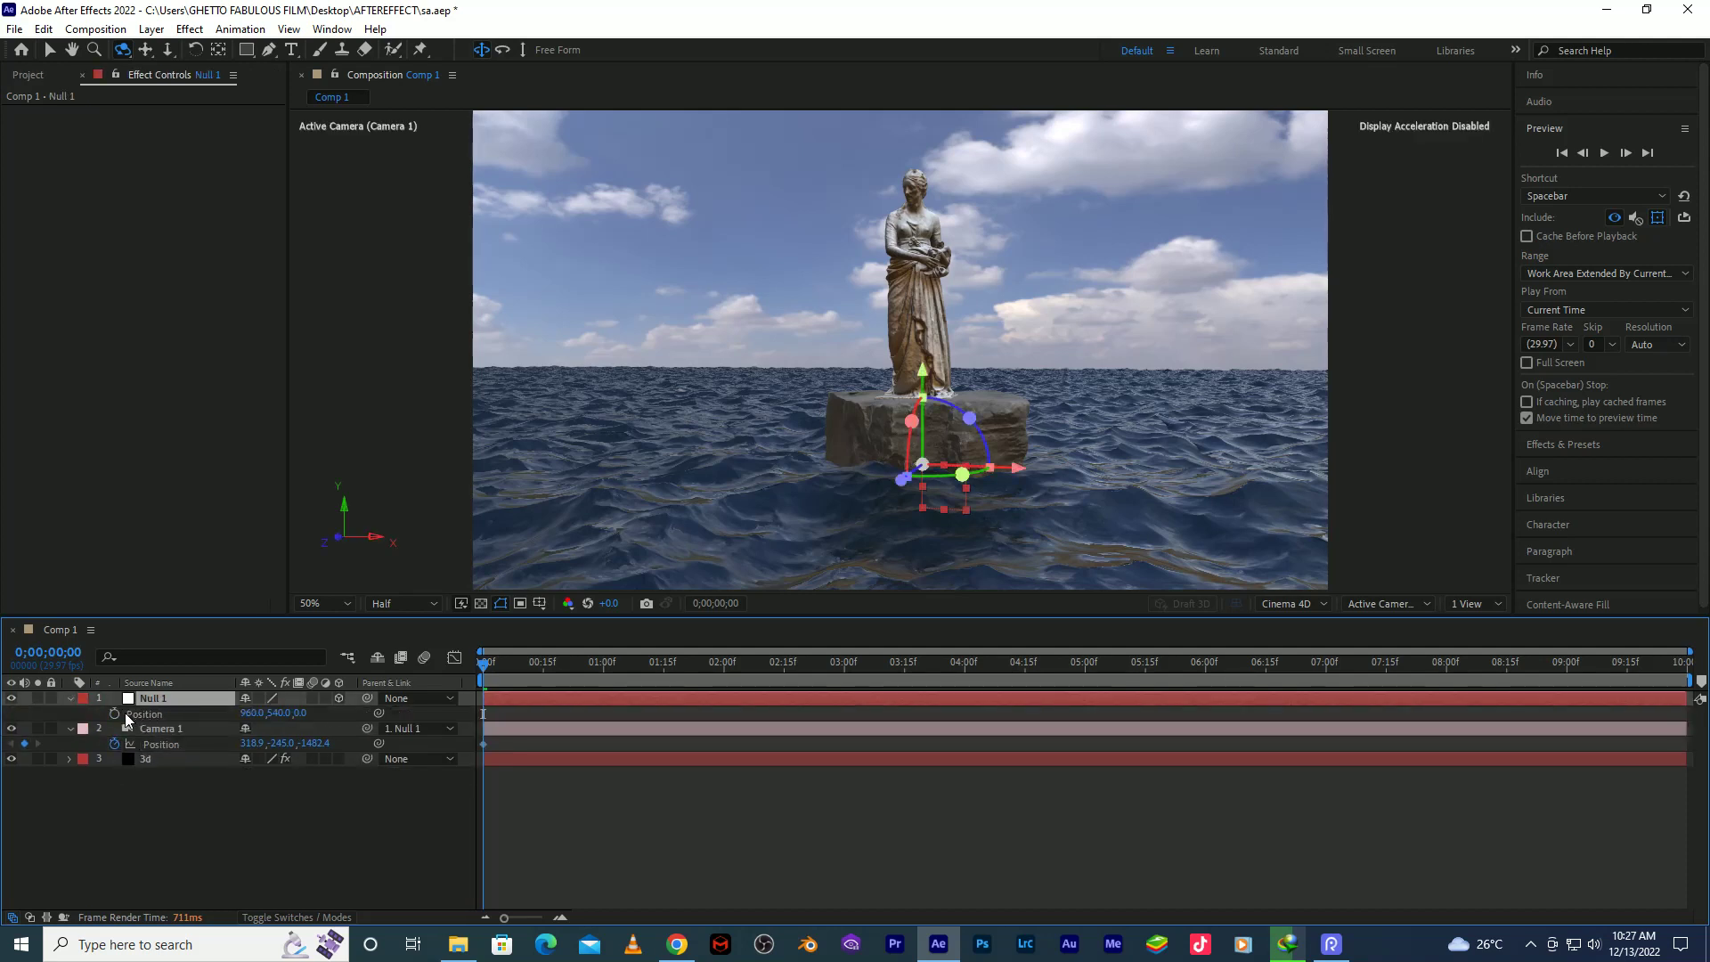
pyautogui.click(114, 713)
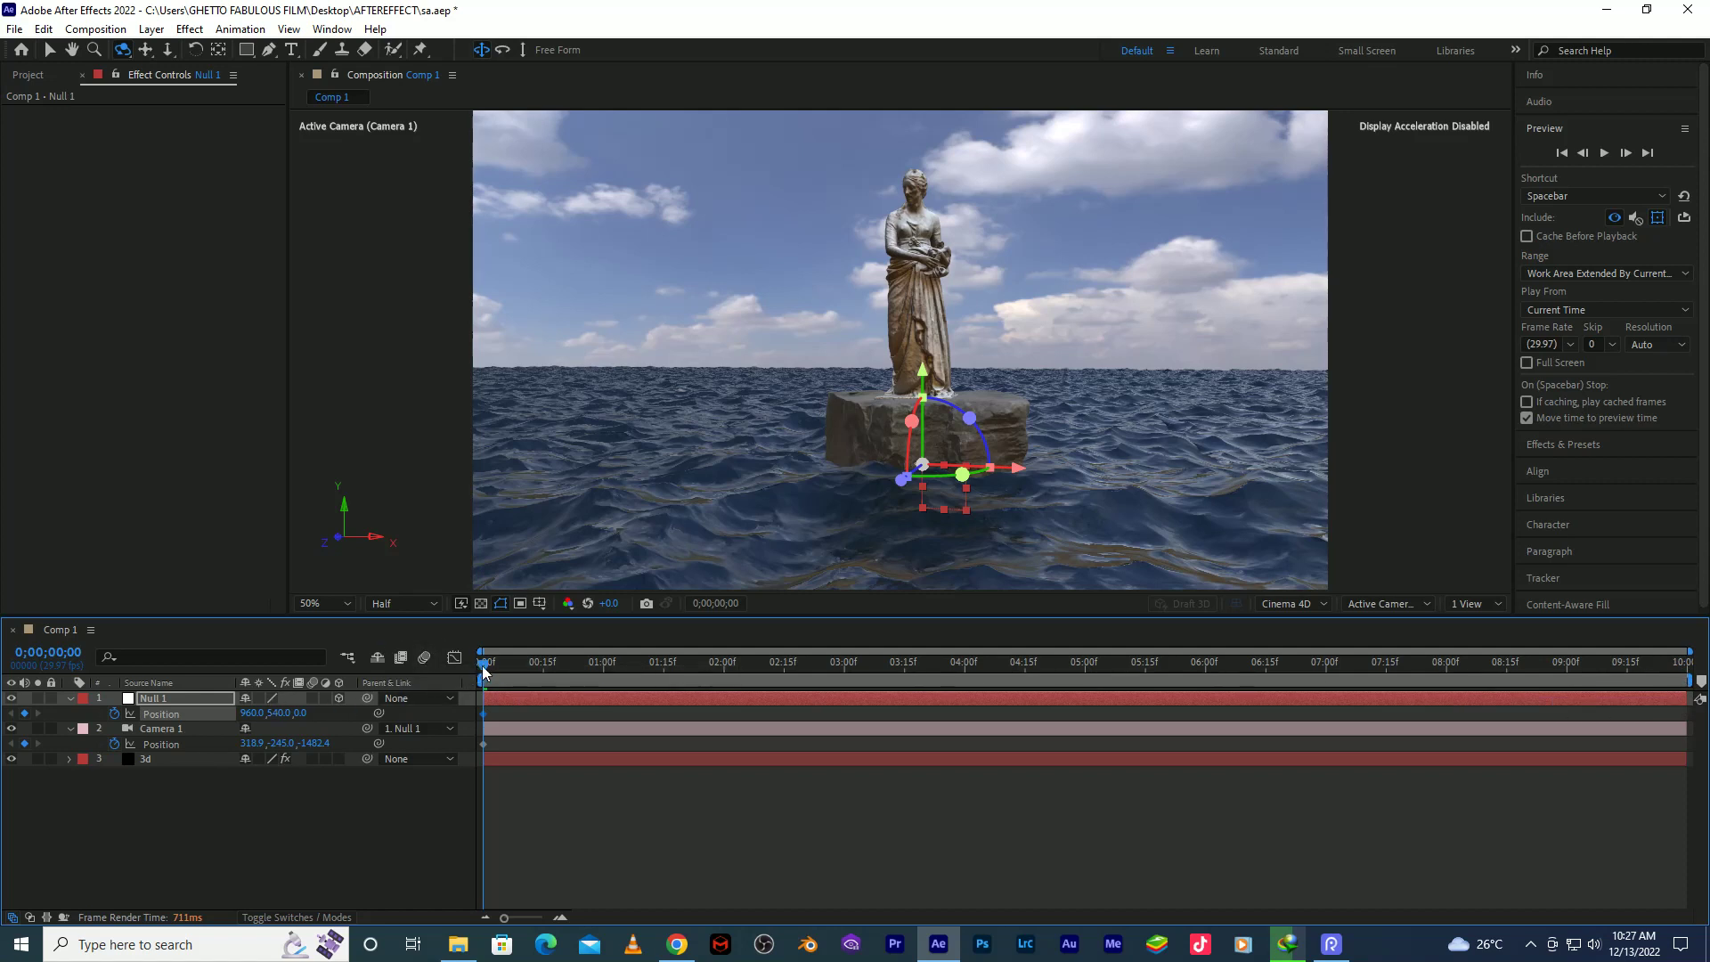
# At 4 seconds, orbit the camera around to the statue's back and set the null's Z position to 40.
pyautogui.moveTo(485, 672); pyautogui.dragTo(963, 674)
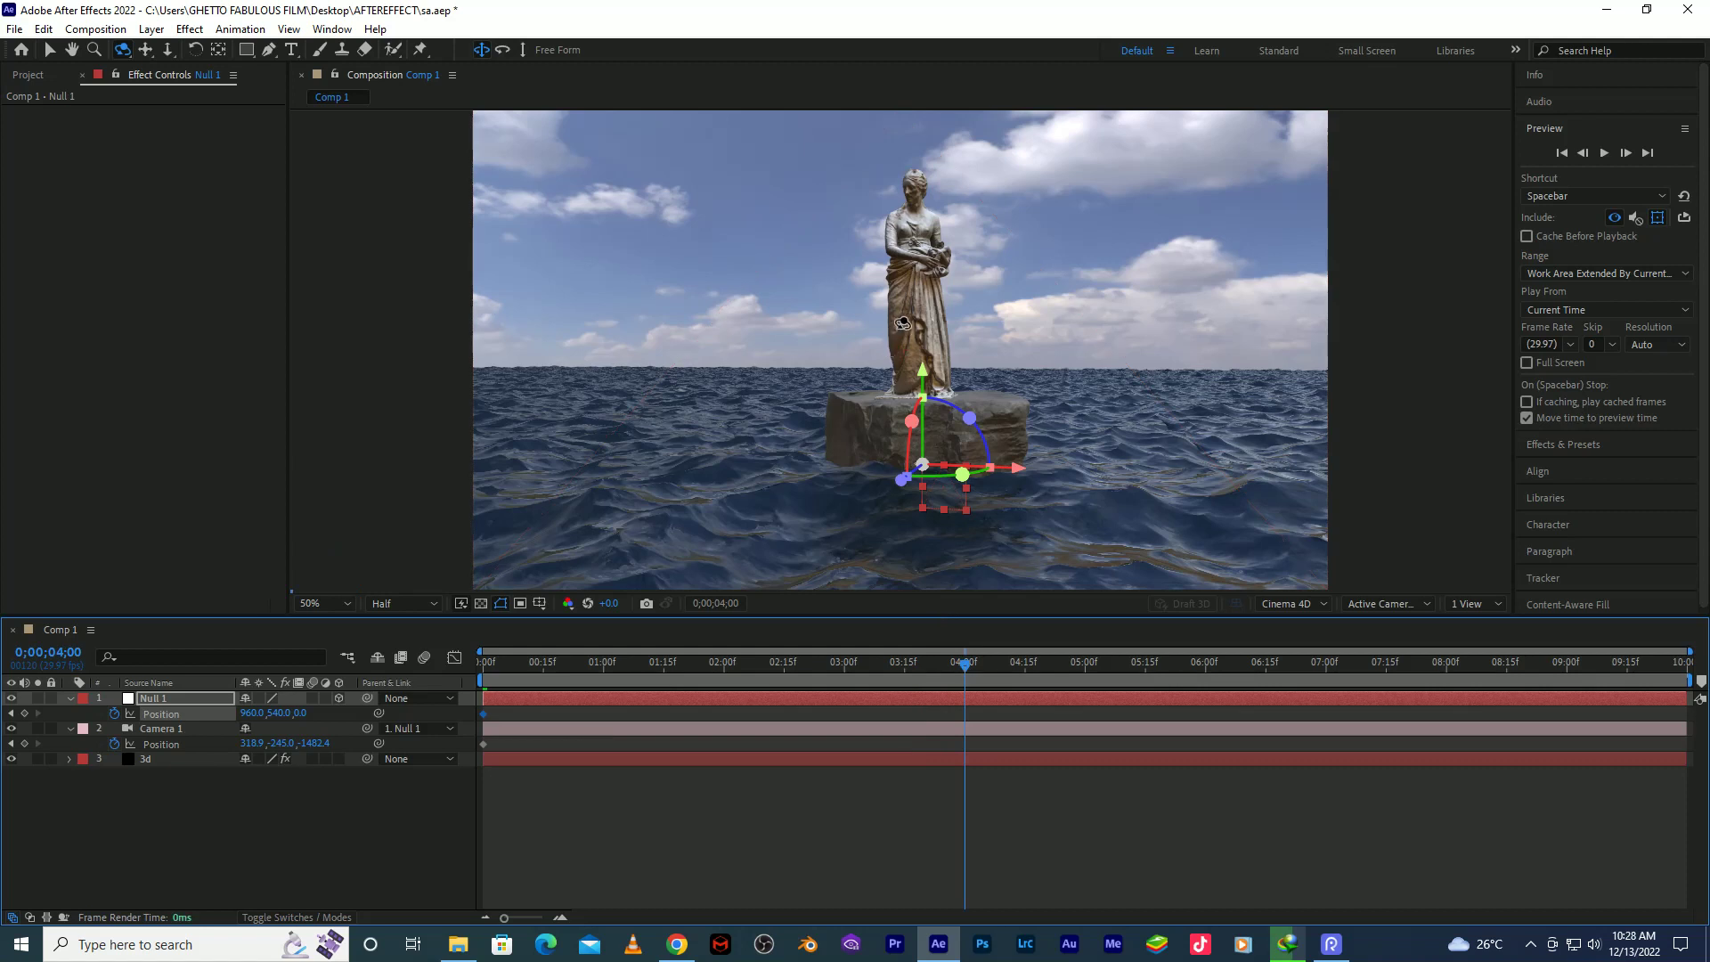
pyautogui.moveTo(919, 308); pyautogui.dragTo(787, 307)
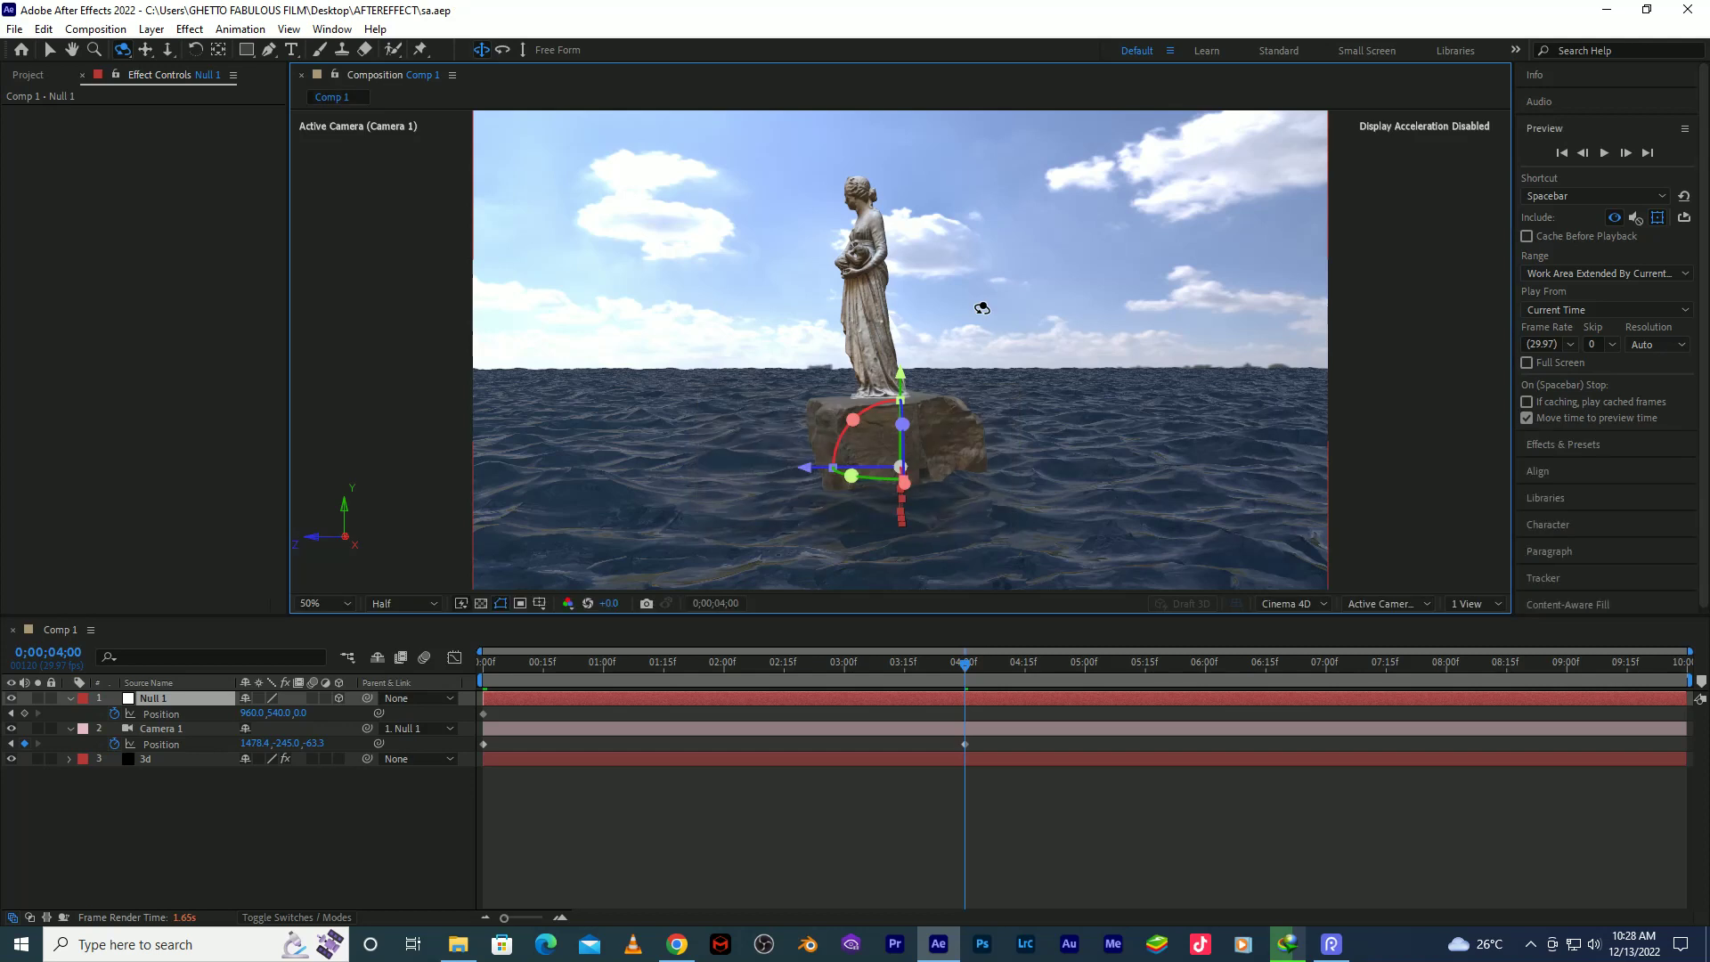
pyautogui.moveTo(954, 295); pyautogui.dragTo(846, 294)
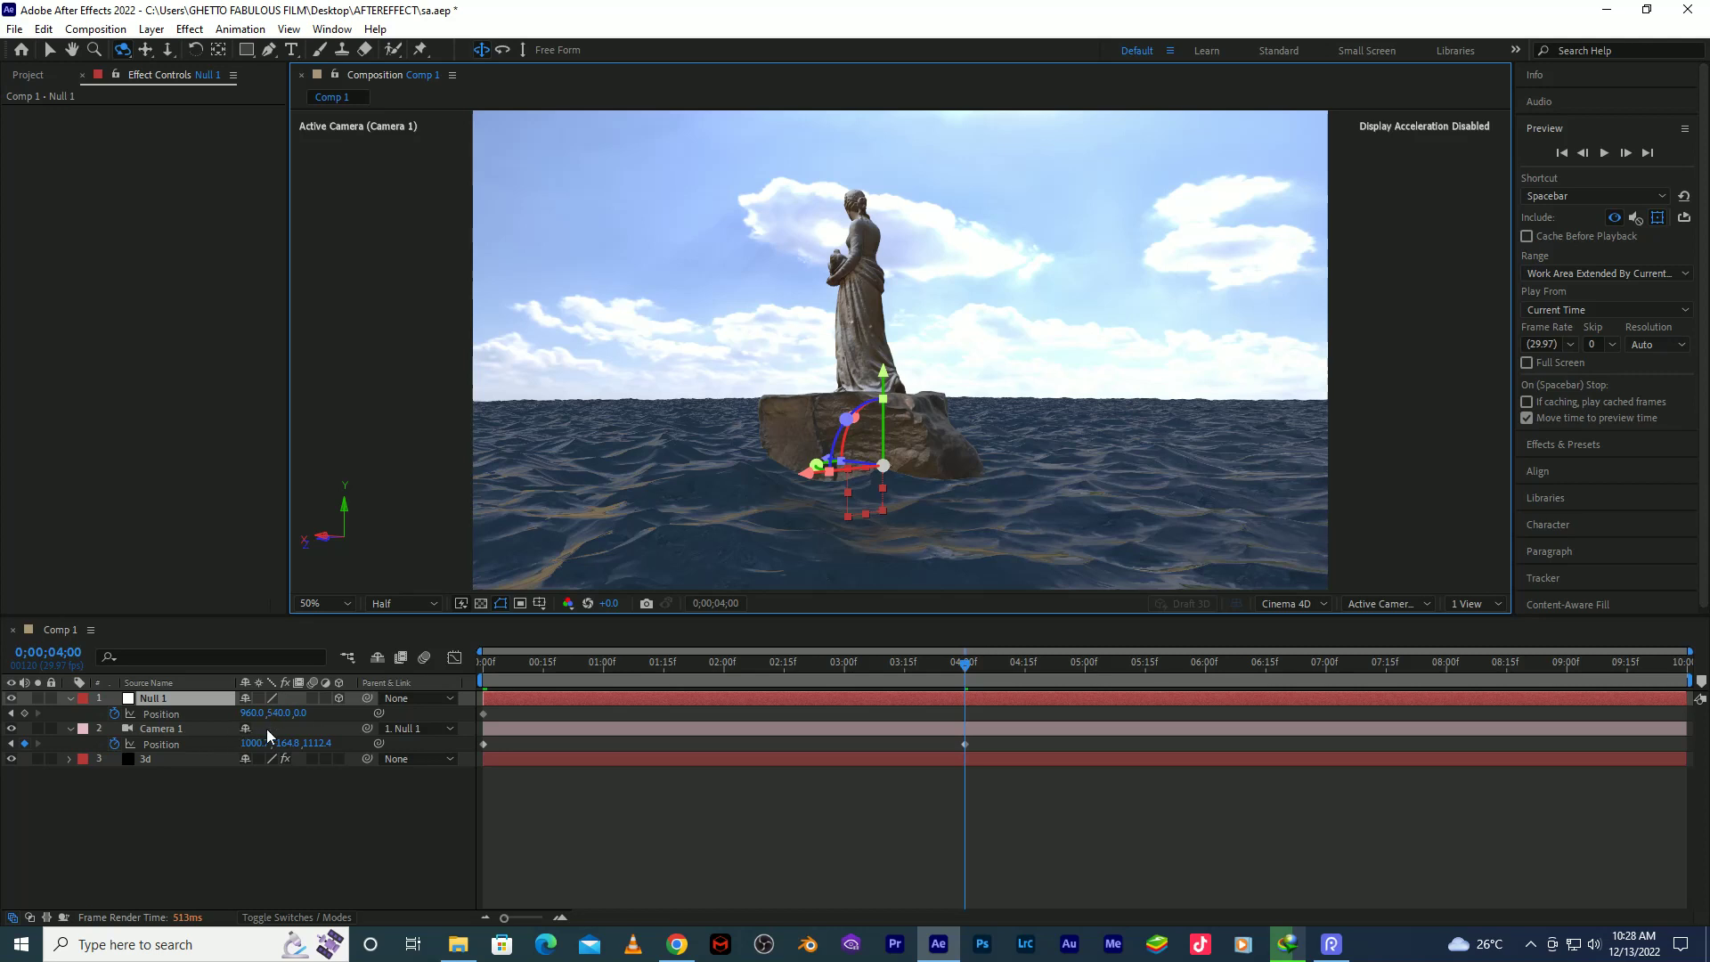
pyautogui.moveTo(301, 712); pyautogui.dragTo(329, 705)
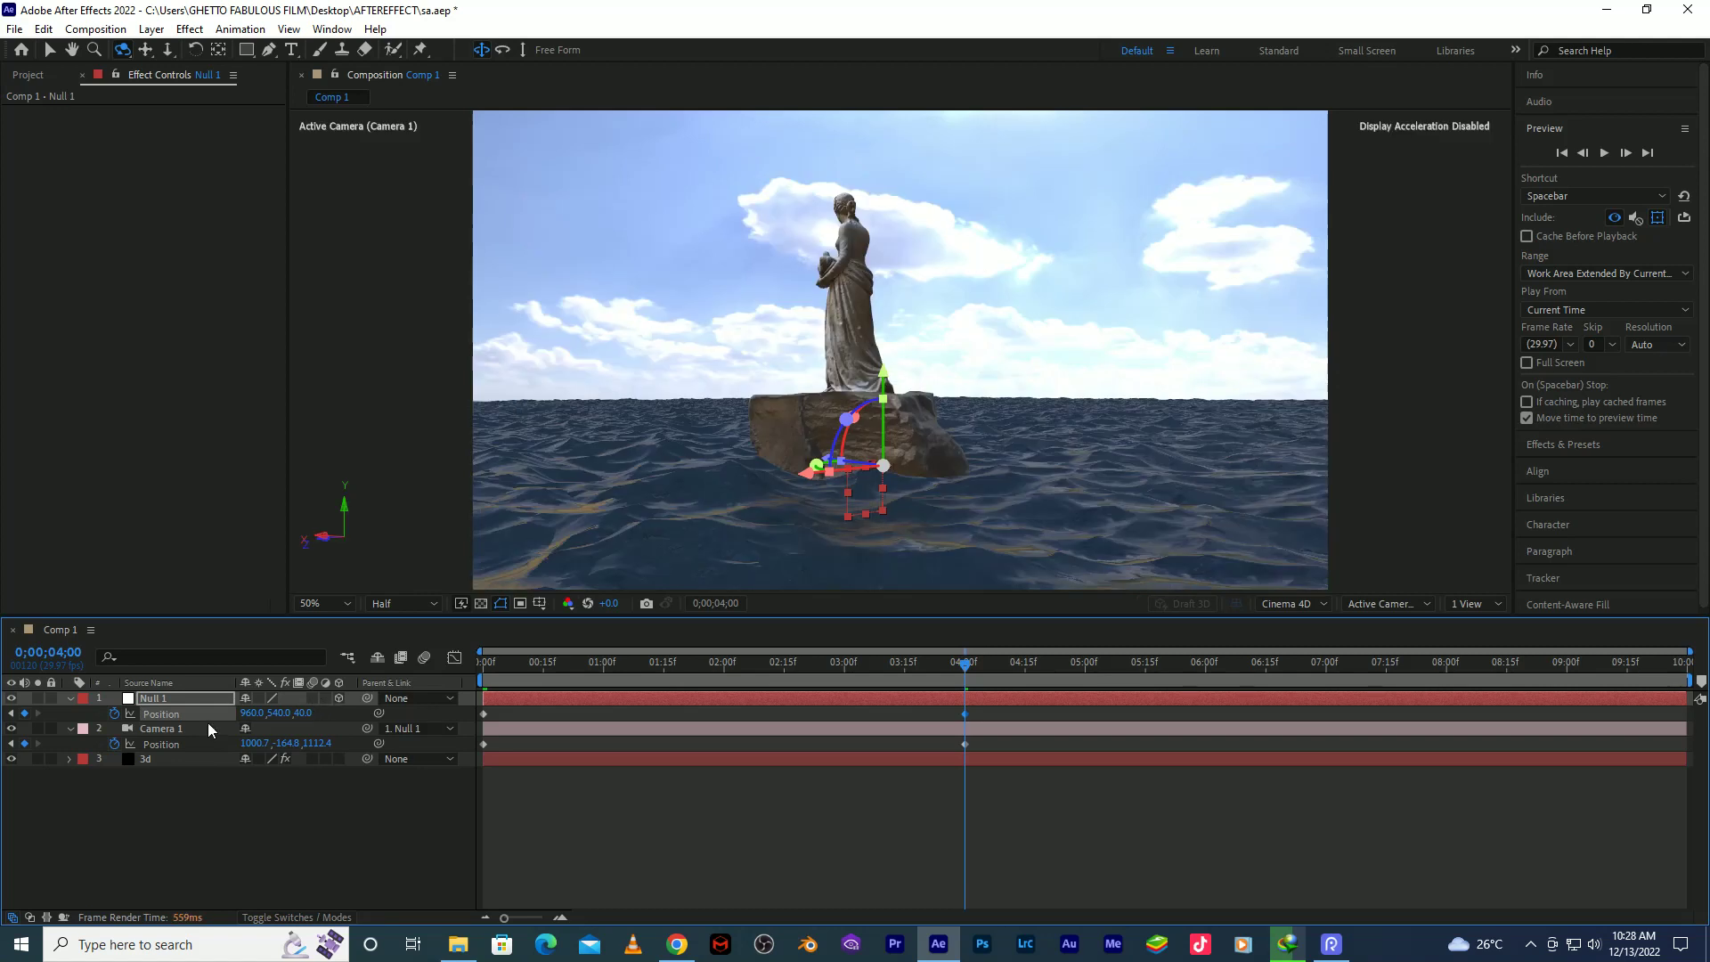
# Undo the null's Z position change at 4 seconds, try shifting its X and Y position, and undo those changes too.
pyautogui.hotkey('ctrl', 'z')
pyautogui.moveTo(256, 712); pyautogui.dragTo(284, 703)
pyautogui.hotkey('ctrl', 'z')
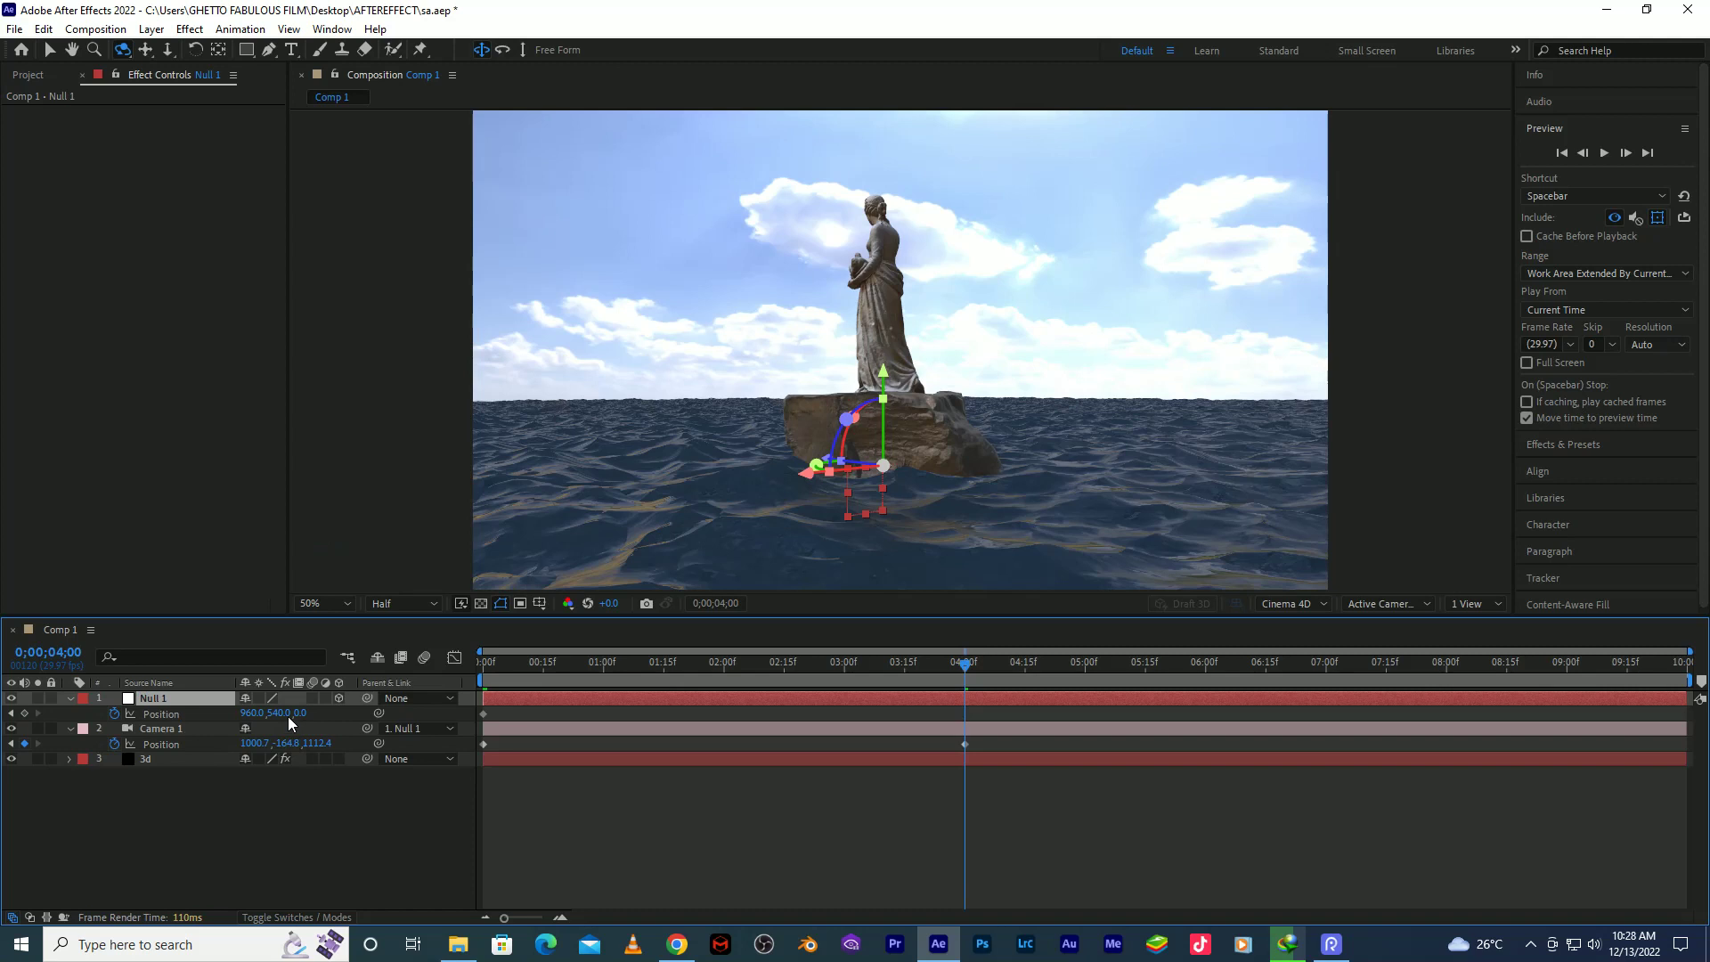
pyautogui.moveTo(278, 712); pyautogui.dragTo(324, 703)
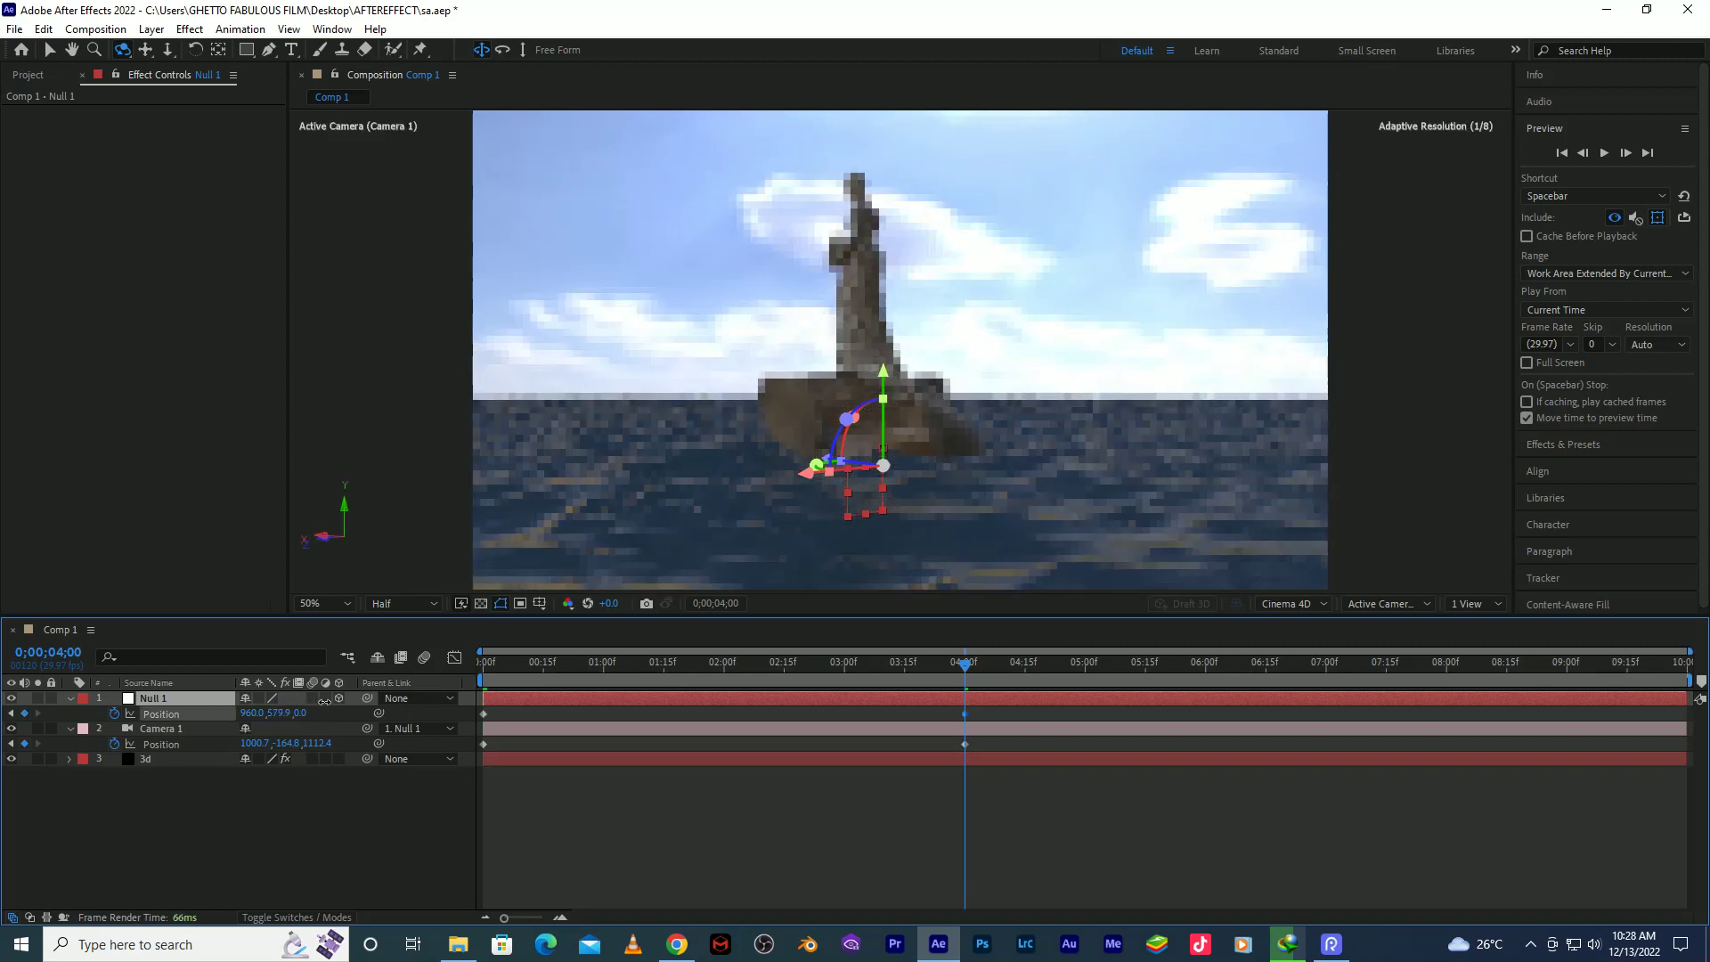
pyautogui.hotkey('ctrl', 'z')
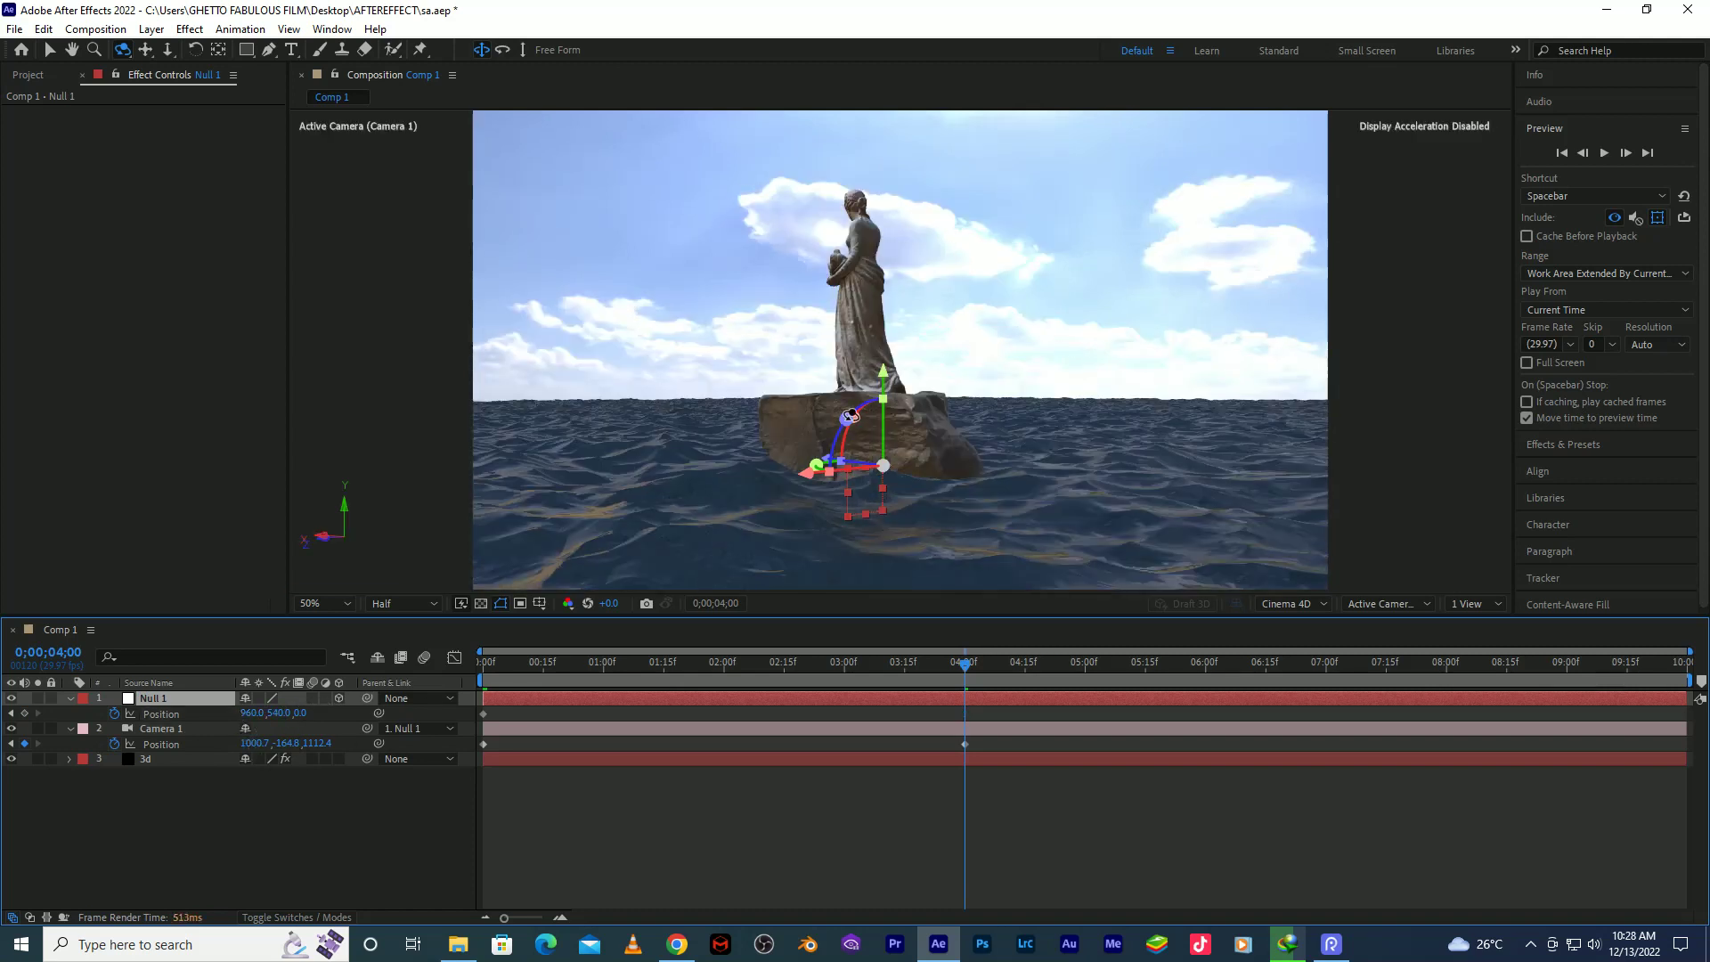
# Reveal Camera 1's Point of Interest keyframes and dolly the camera closer to the statue at 4 seconds.
pyautogui.click(180, 734)
pyautogui.hotkey('shift', 'a')
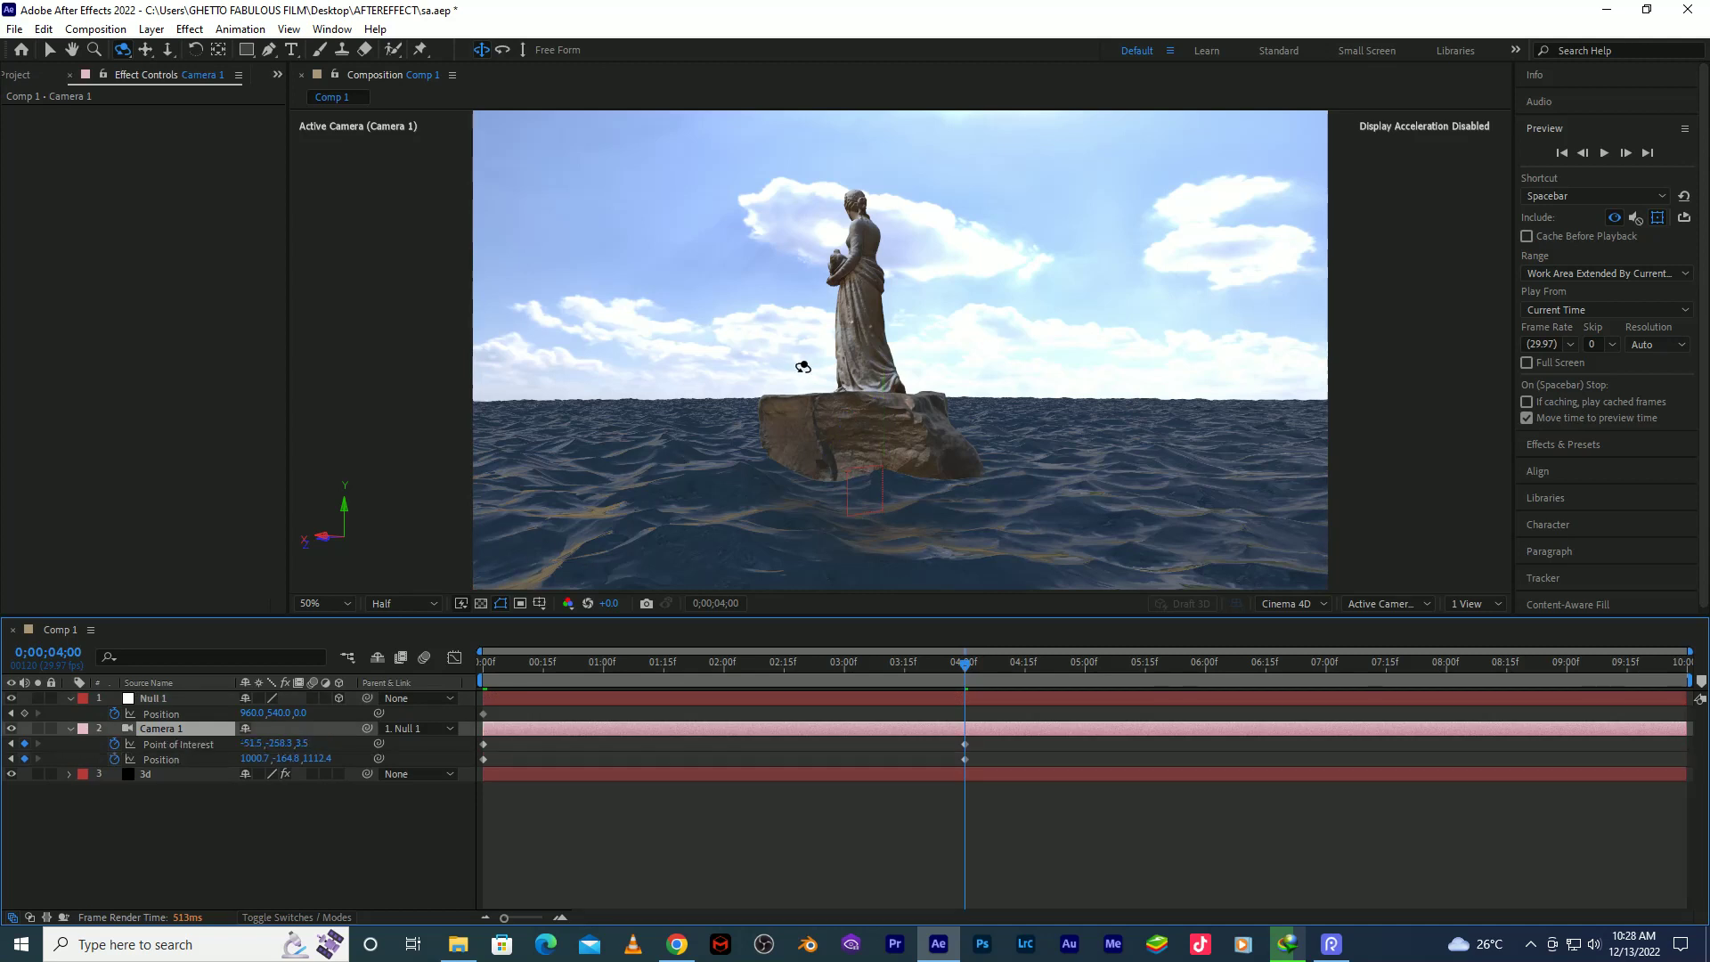
pyautogui.press('c')
pyautogui.press('c')
pyautogui.moveTo(863, 349); pyautogui.dragTo(859, 304)
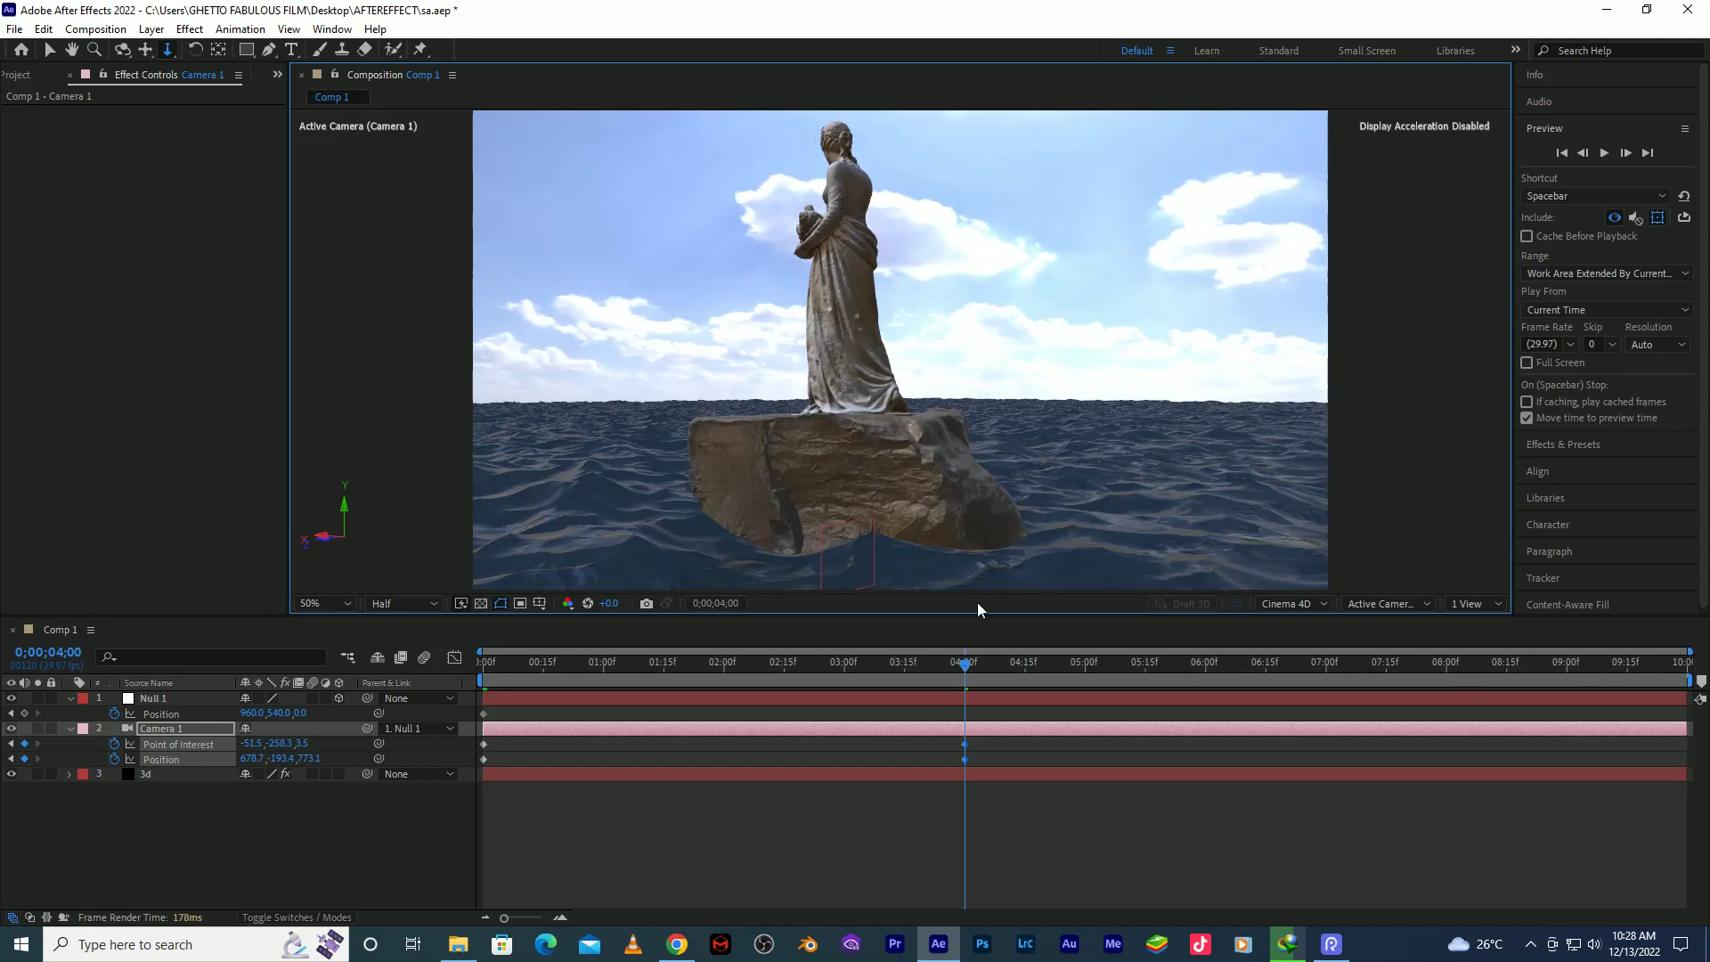
# Scrub back from 4 seconds to about 2.5 seconds to check the camera's path around the statue.
pyautogui.moveTo(965, 666); pyautogui.dragTo(934, 665)
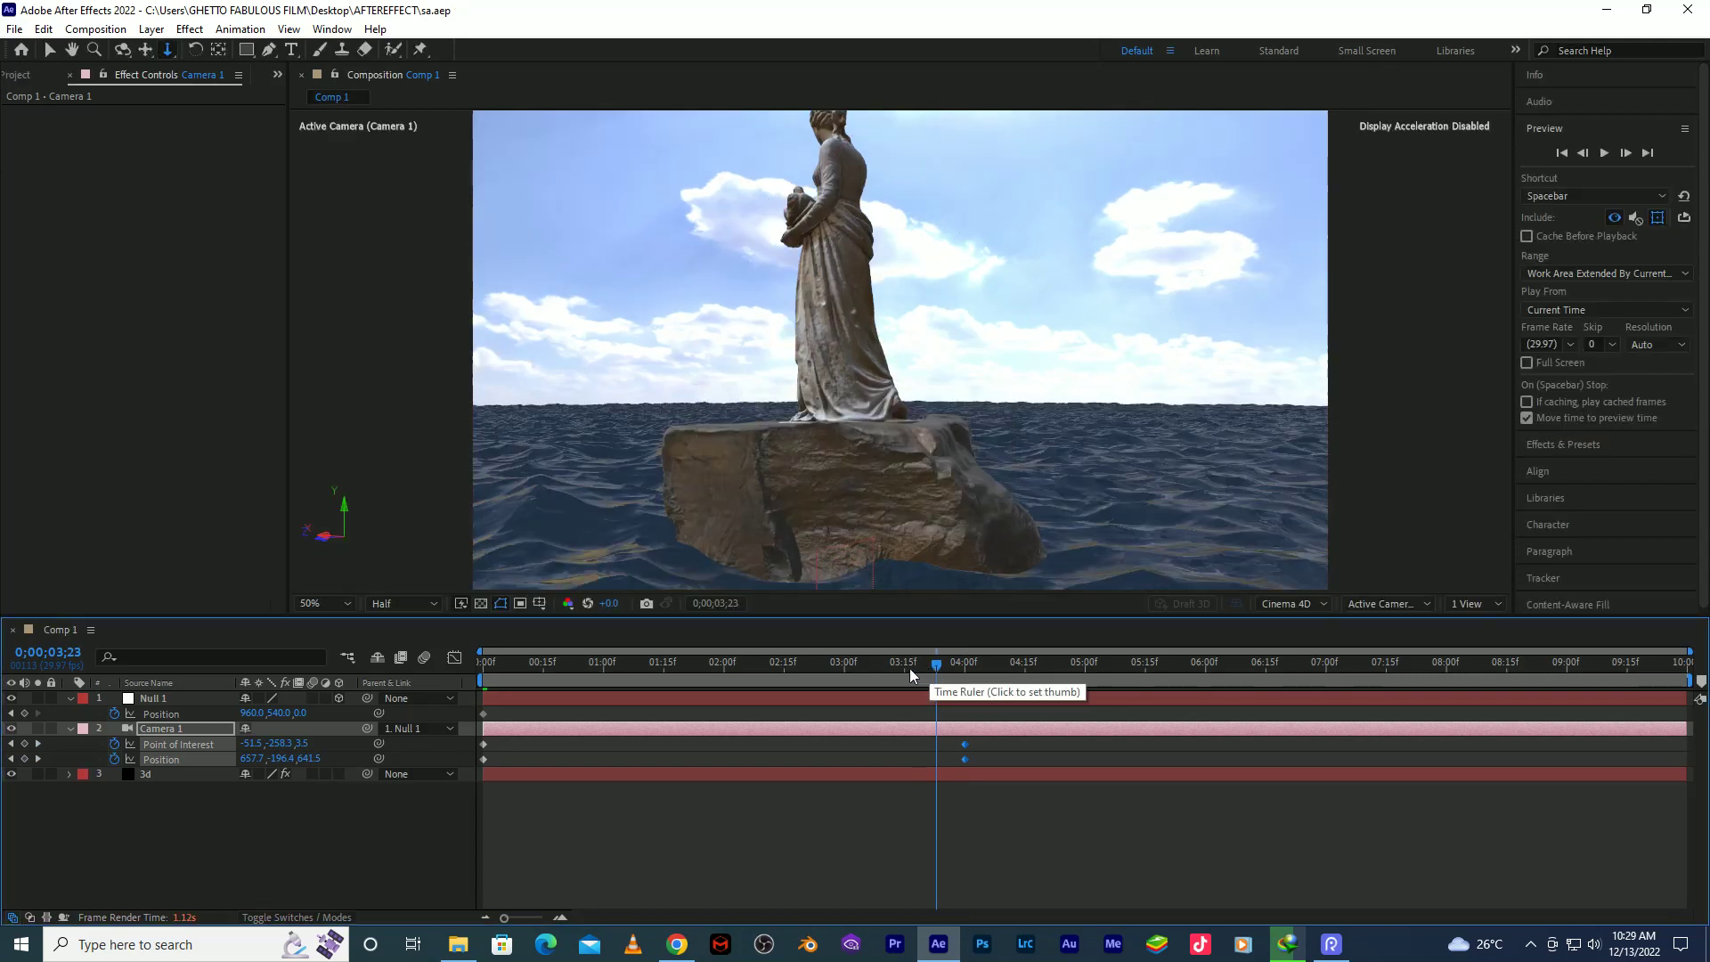
pyautogui.click(857, 668)
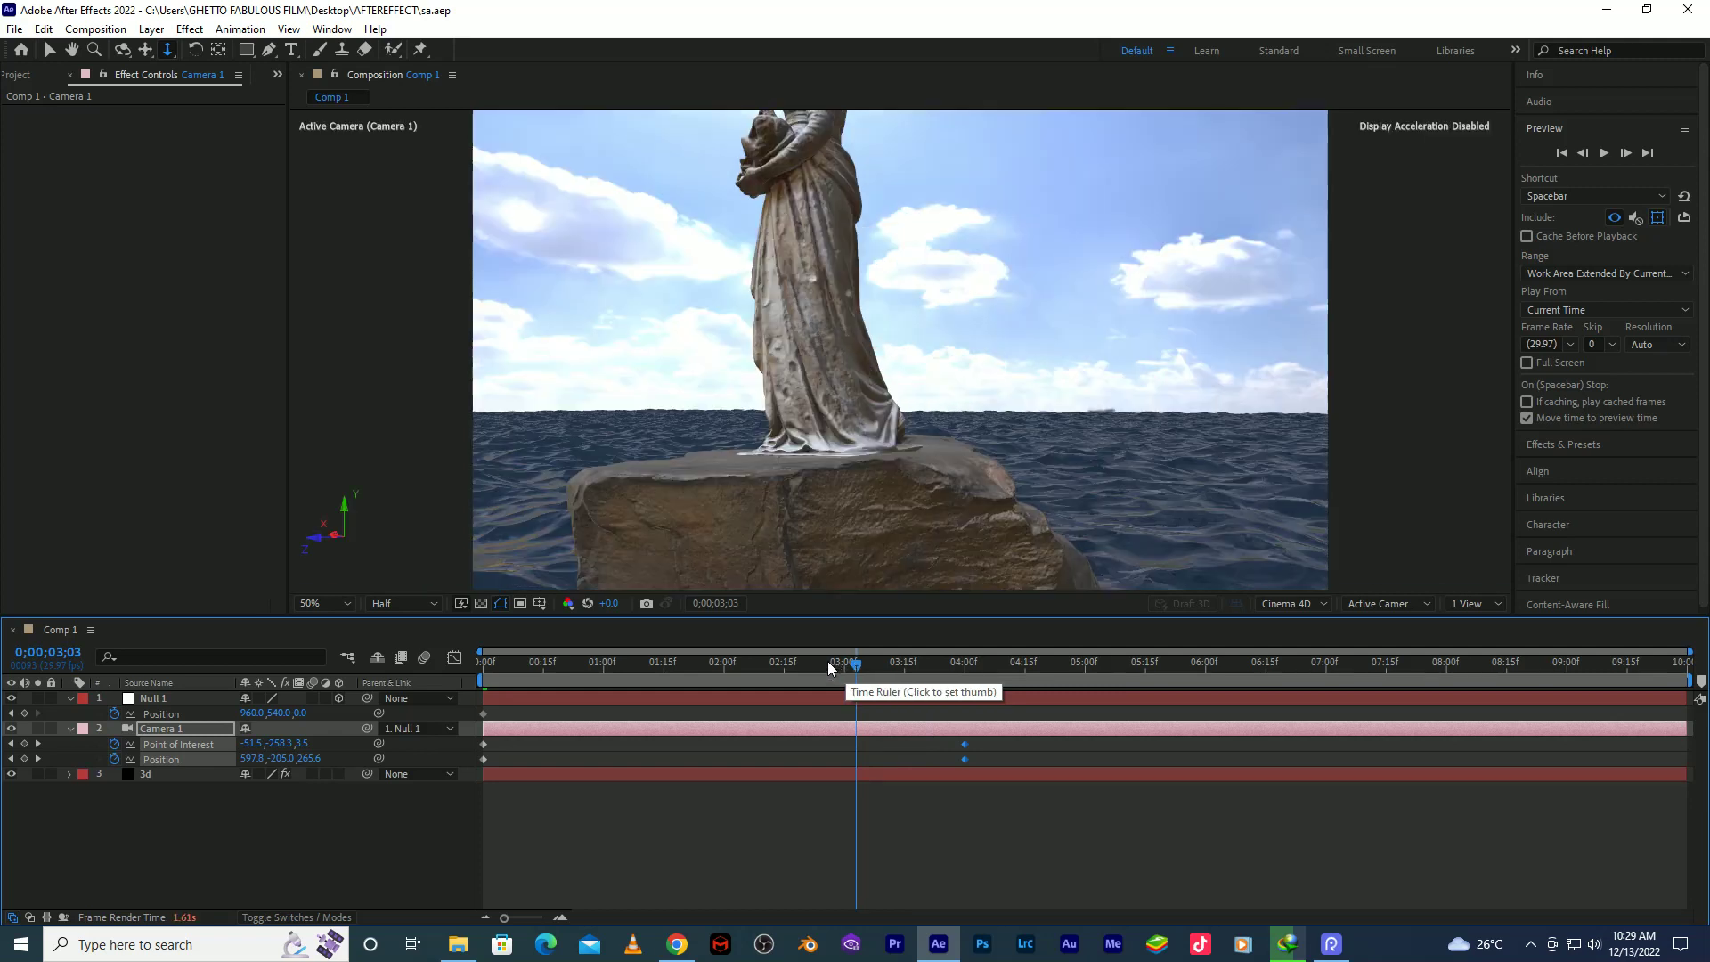
pyautogui.click(788, 661)
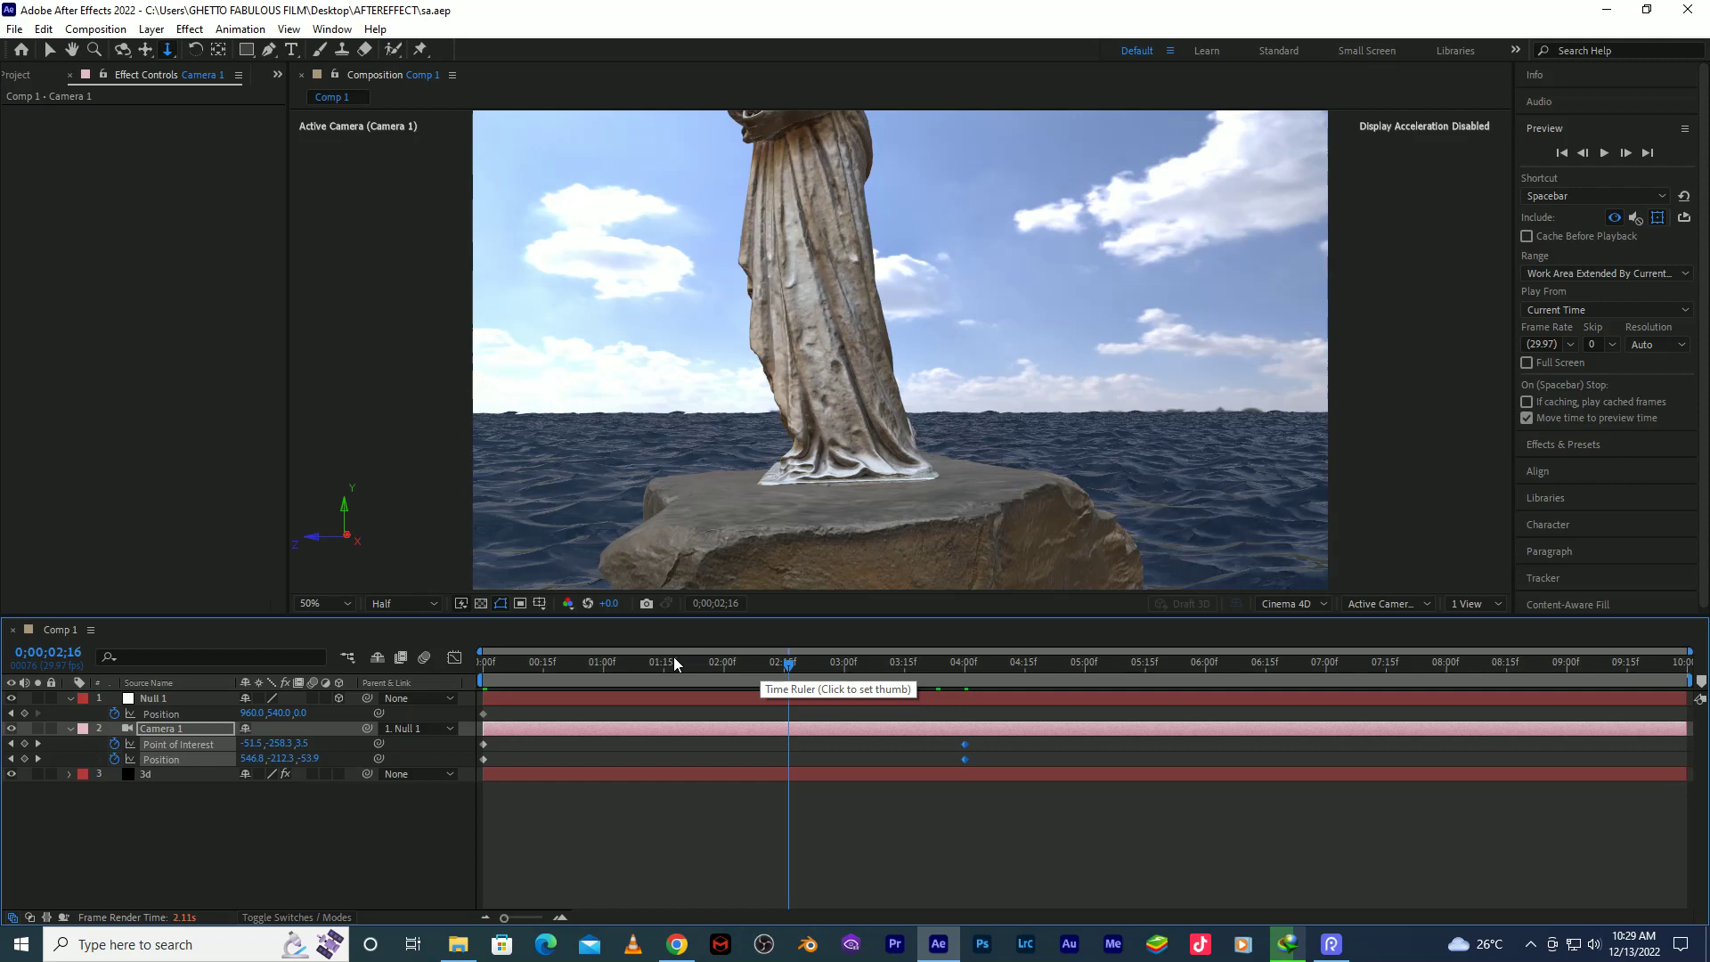
# At the first frame, dolly the camera far back from the statue and save the project.
pyautogui.press('Home')
pyautogui.scroll(-1, 931, 351)
pyautogui.moveTo(931, 352); pyautogui.dragTo(843, 547)
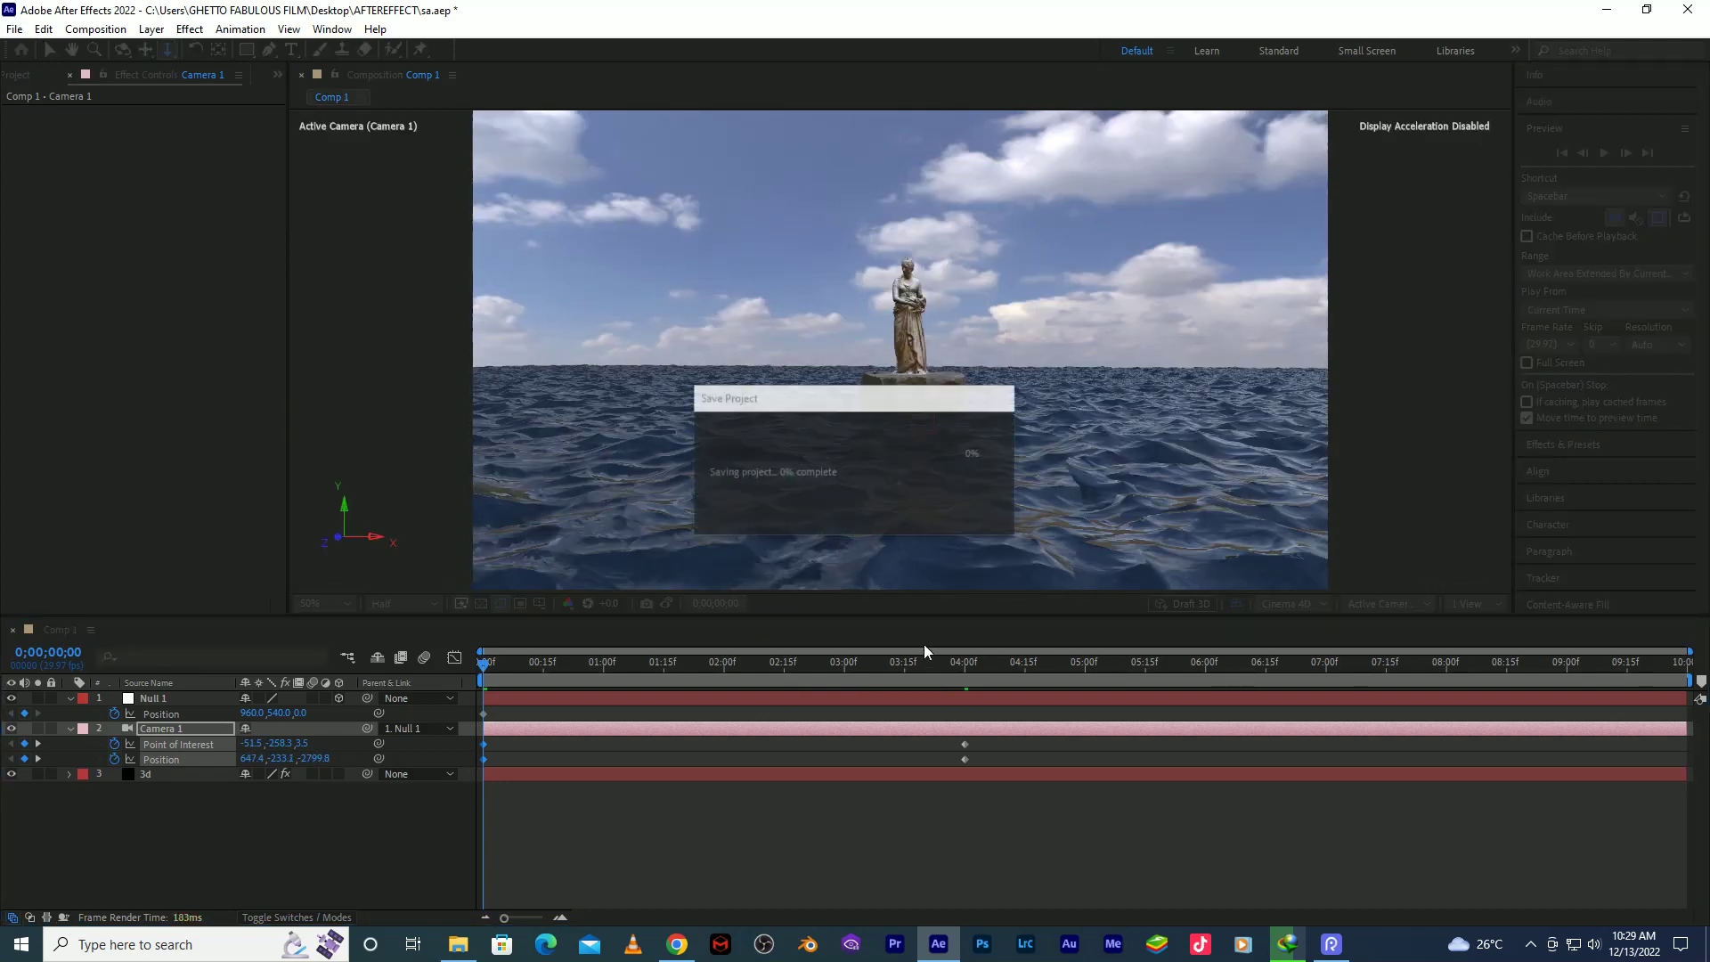
# Collapse Element's Group 5 on the 3d layer, set Render Mode to Preview and play the animation.
pyautogui.click(172, 774)
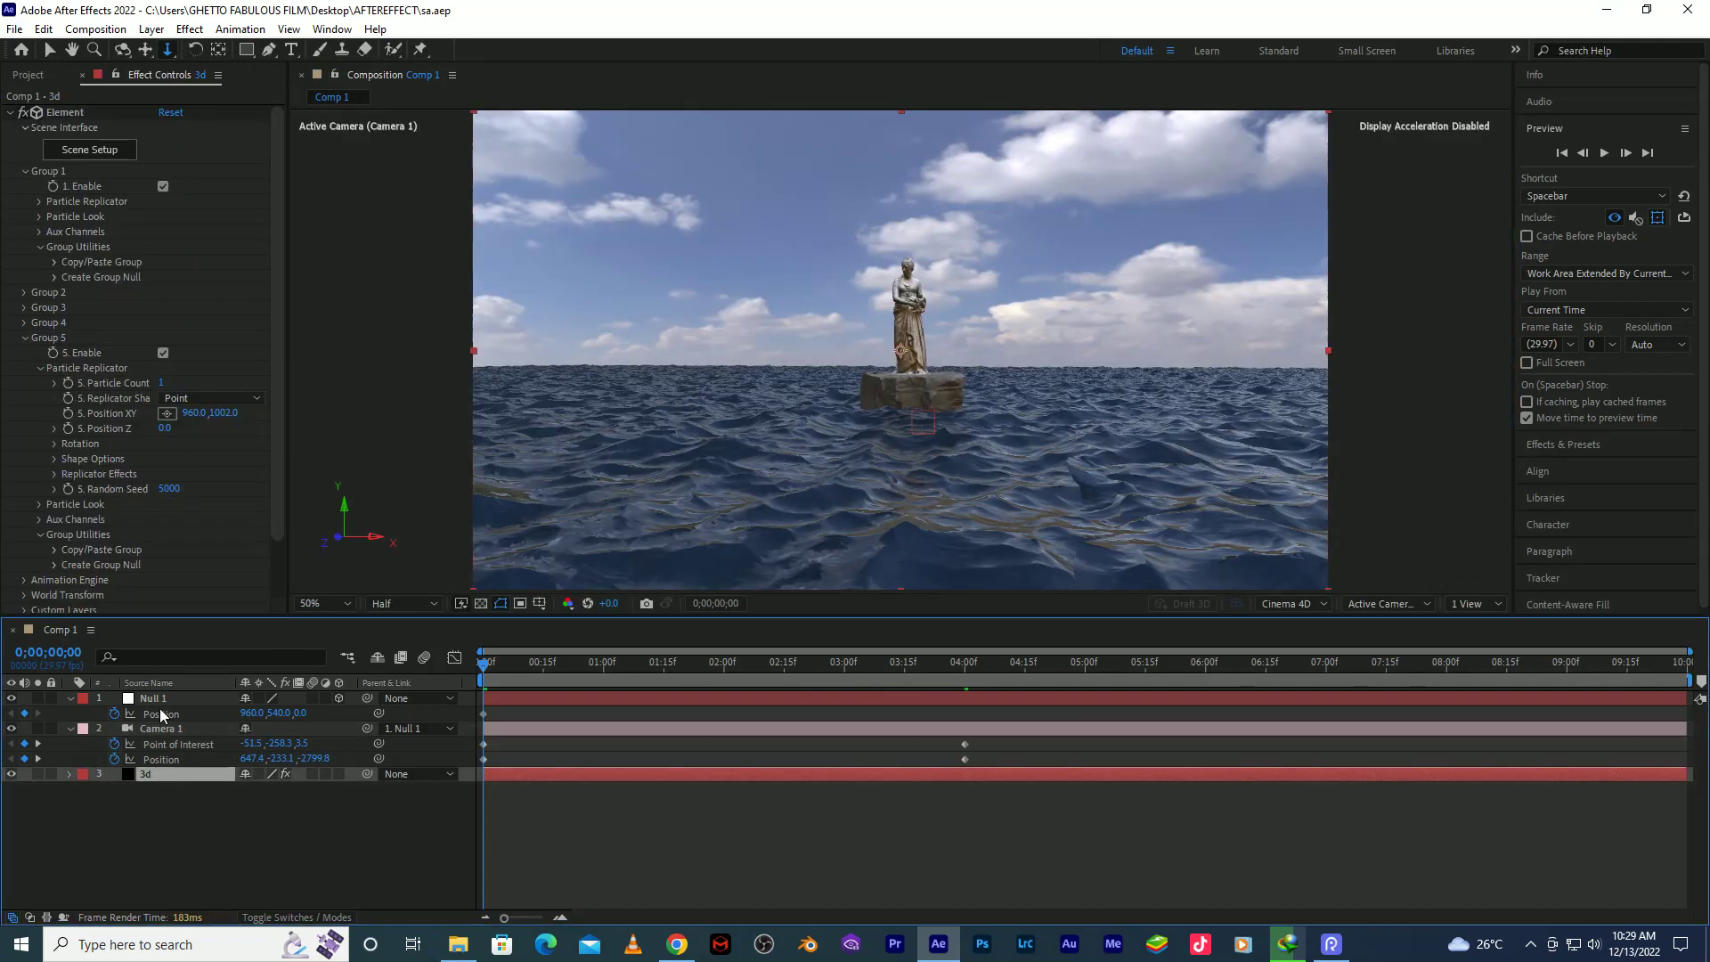
pyautogui.click(24, 336)
pyautogui.click(225, 445)
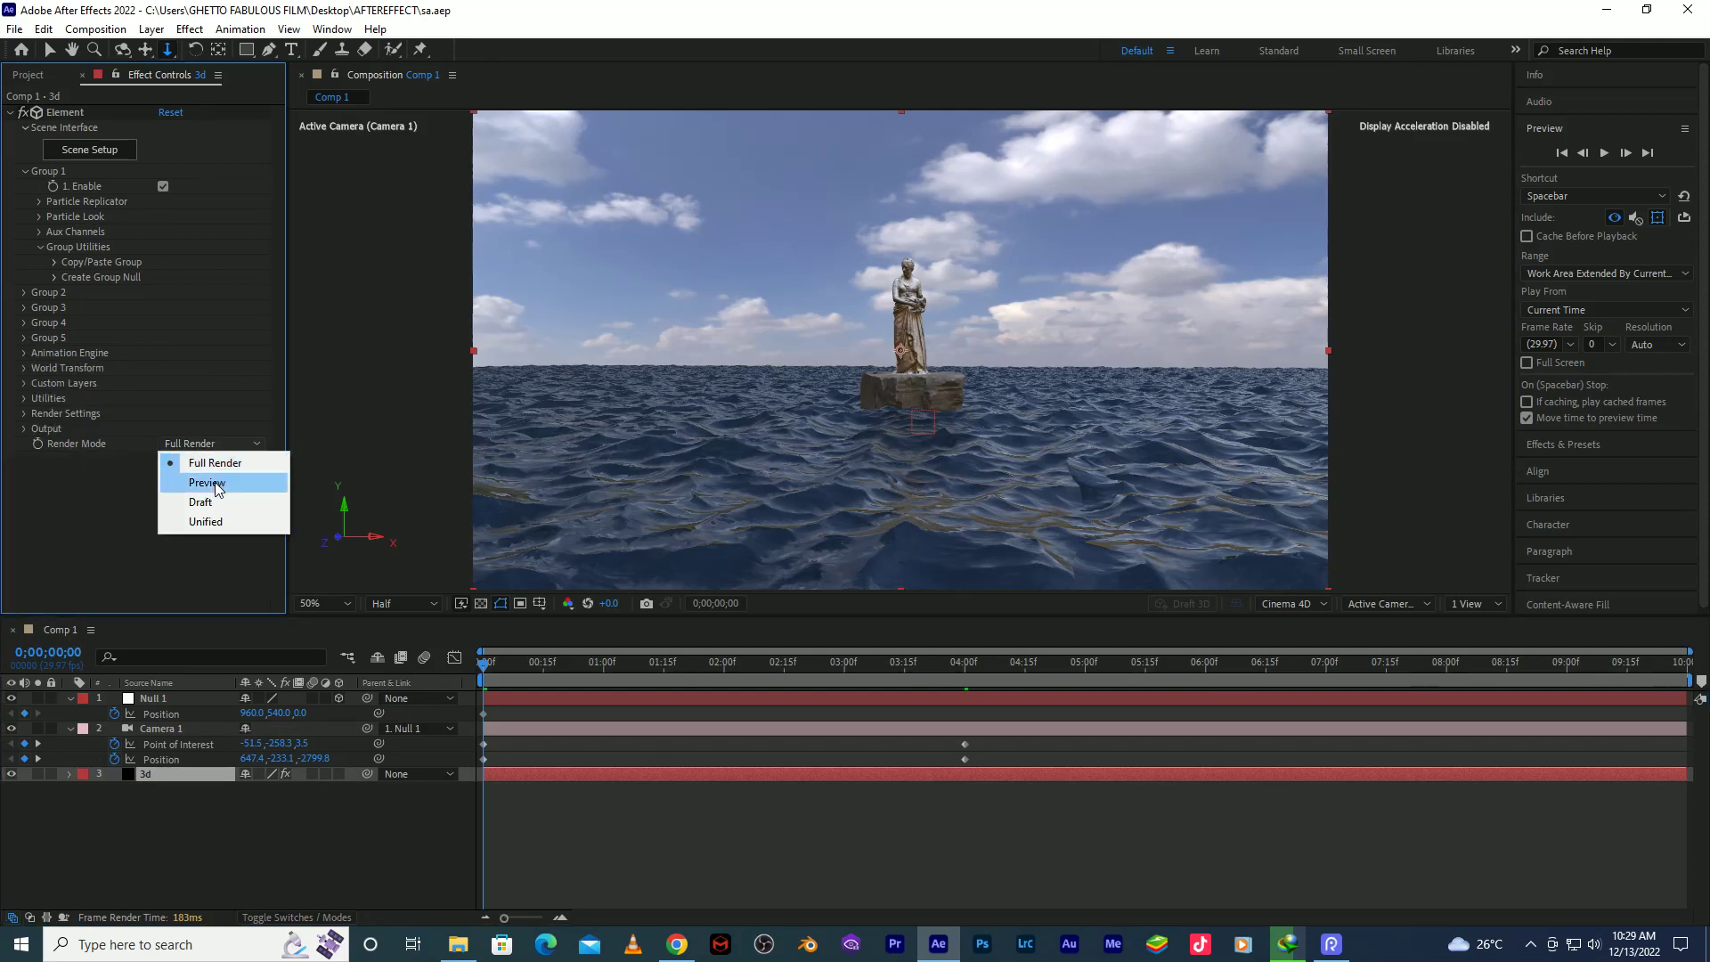
pyautogui.click(216, 482)
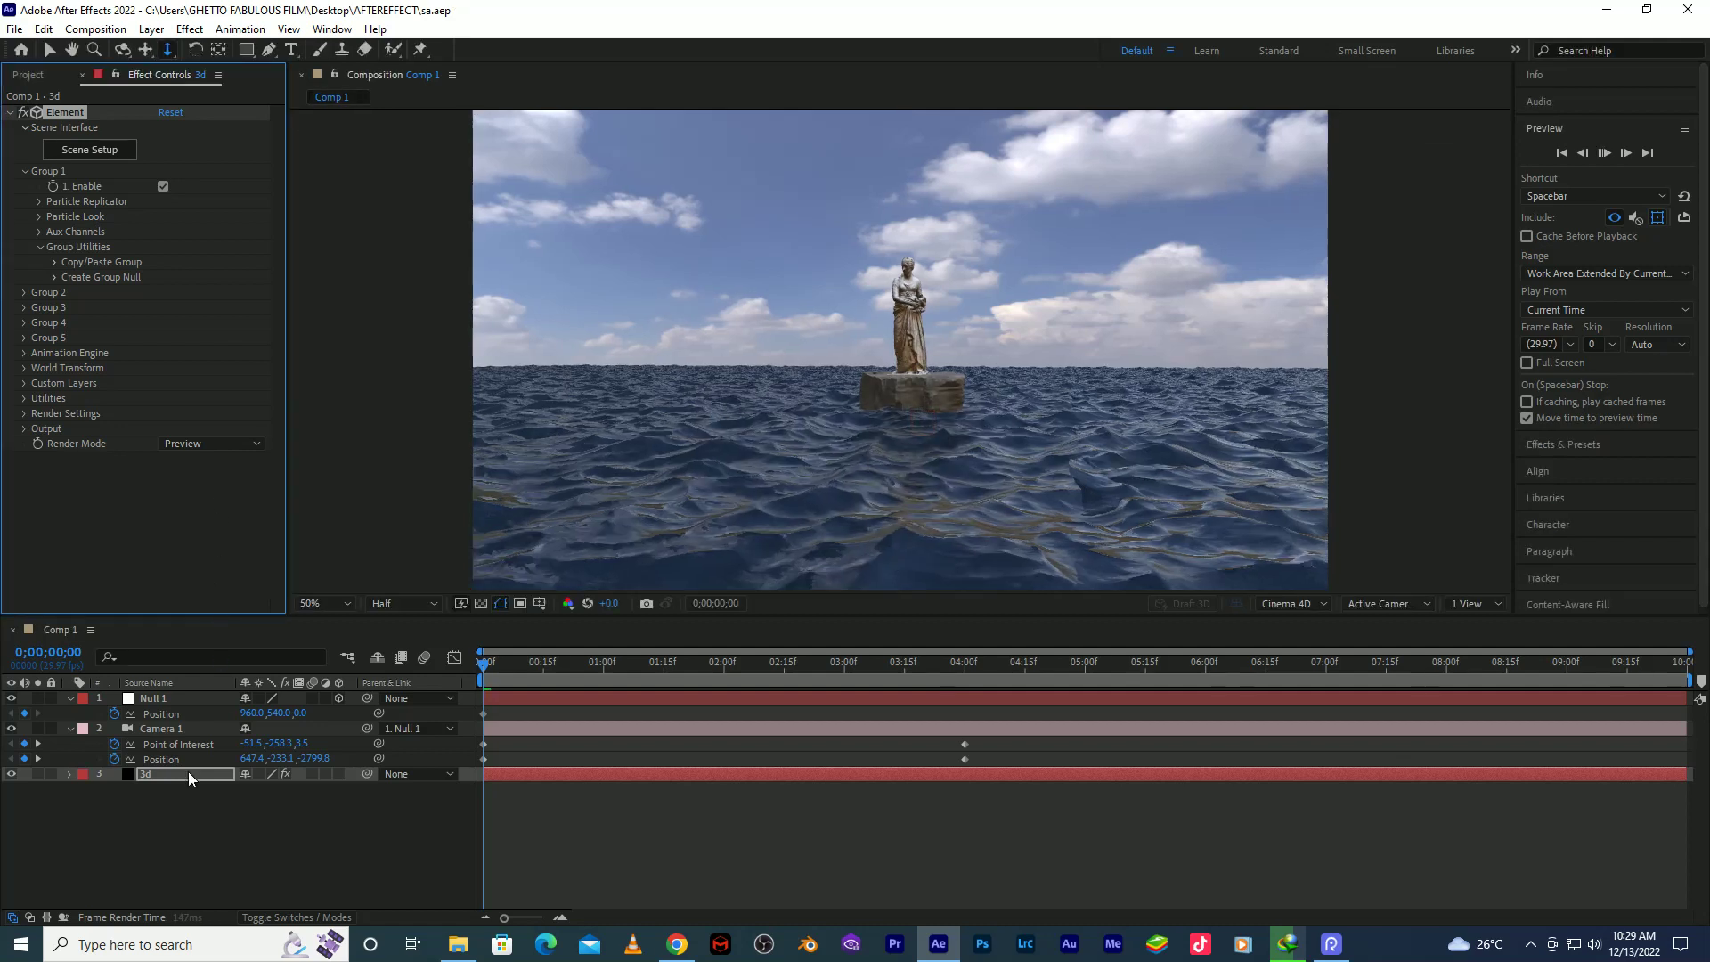
pyautogui.press('space')
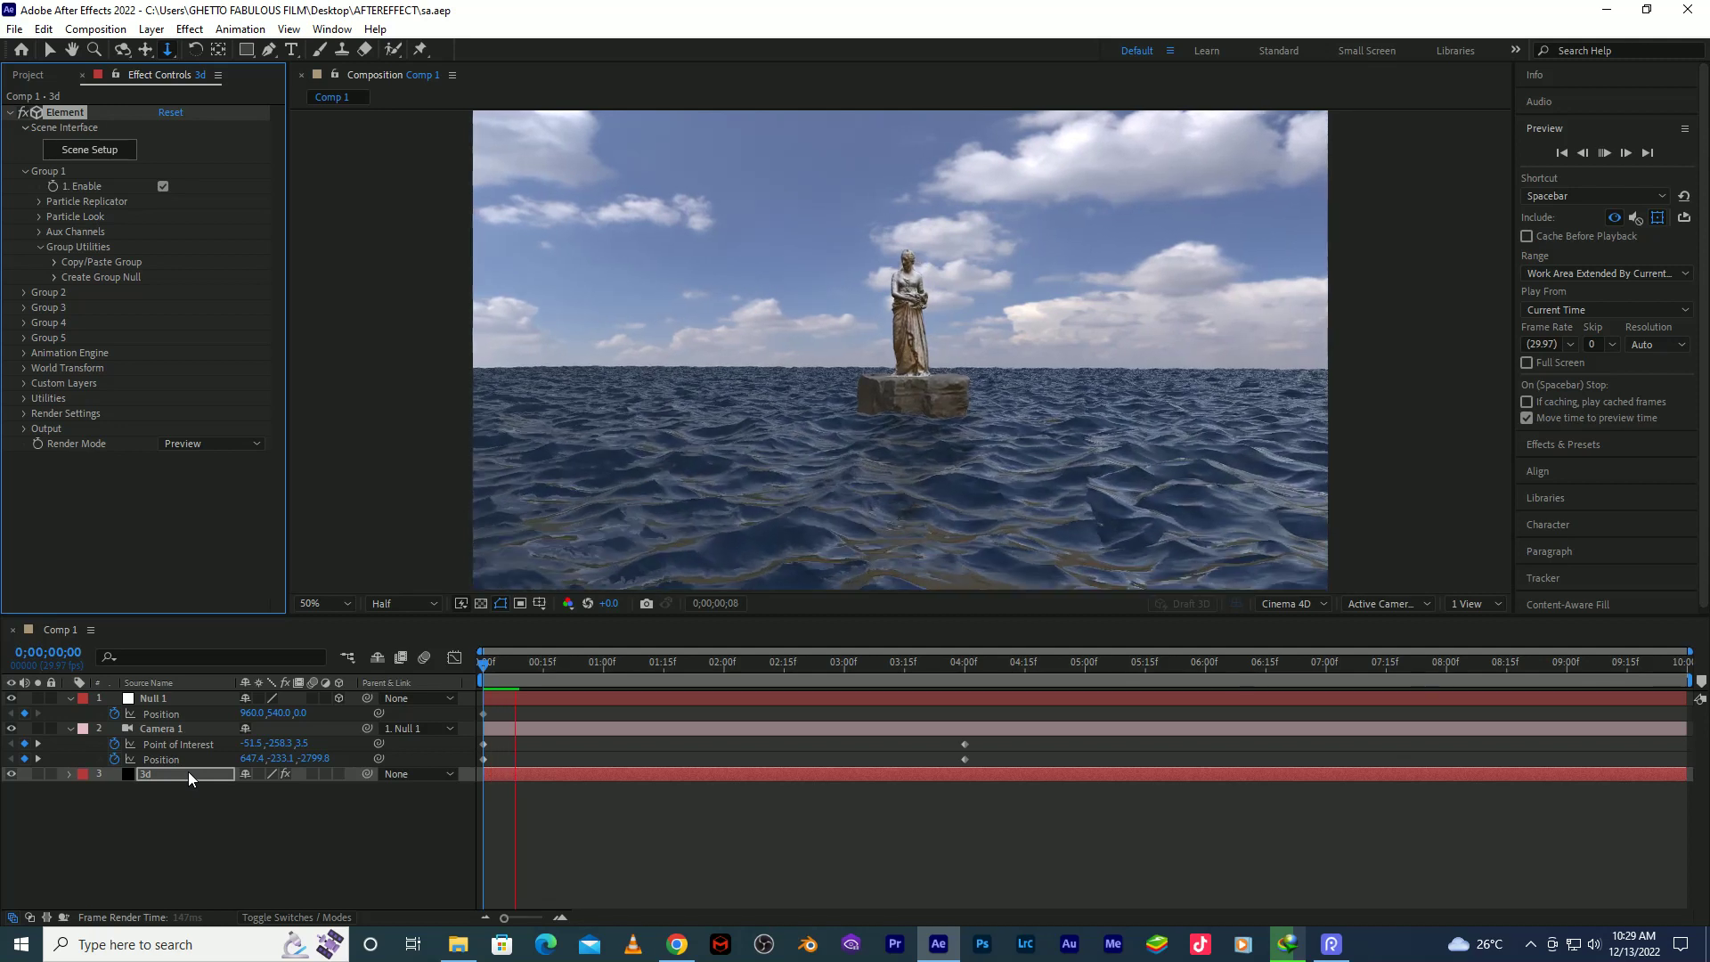
# Delete the null object from the composition and preview the camera animation from the first frame.
pyautogui.click(169, 701)
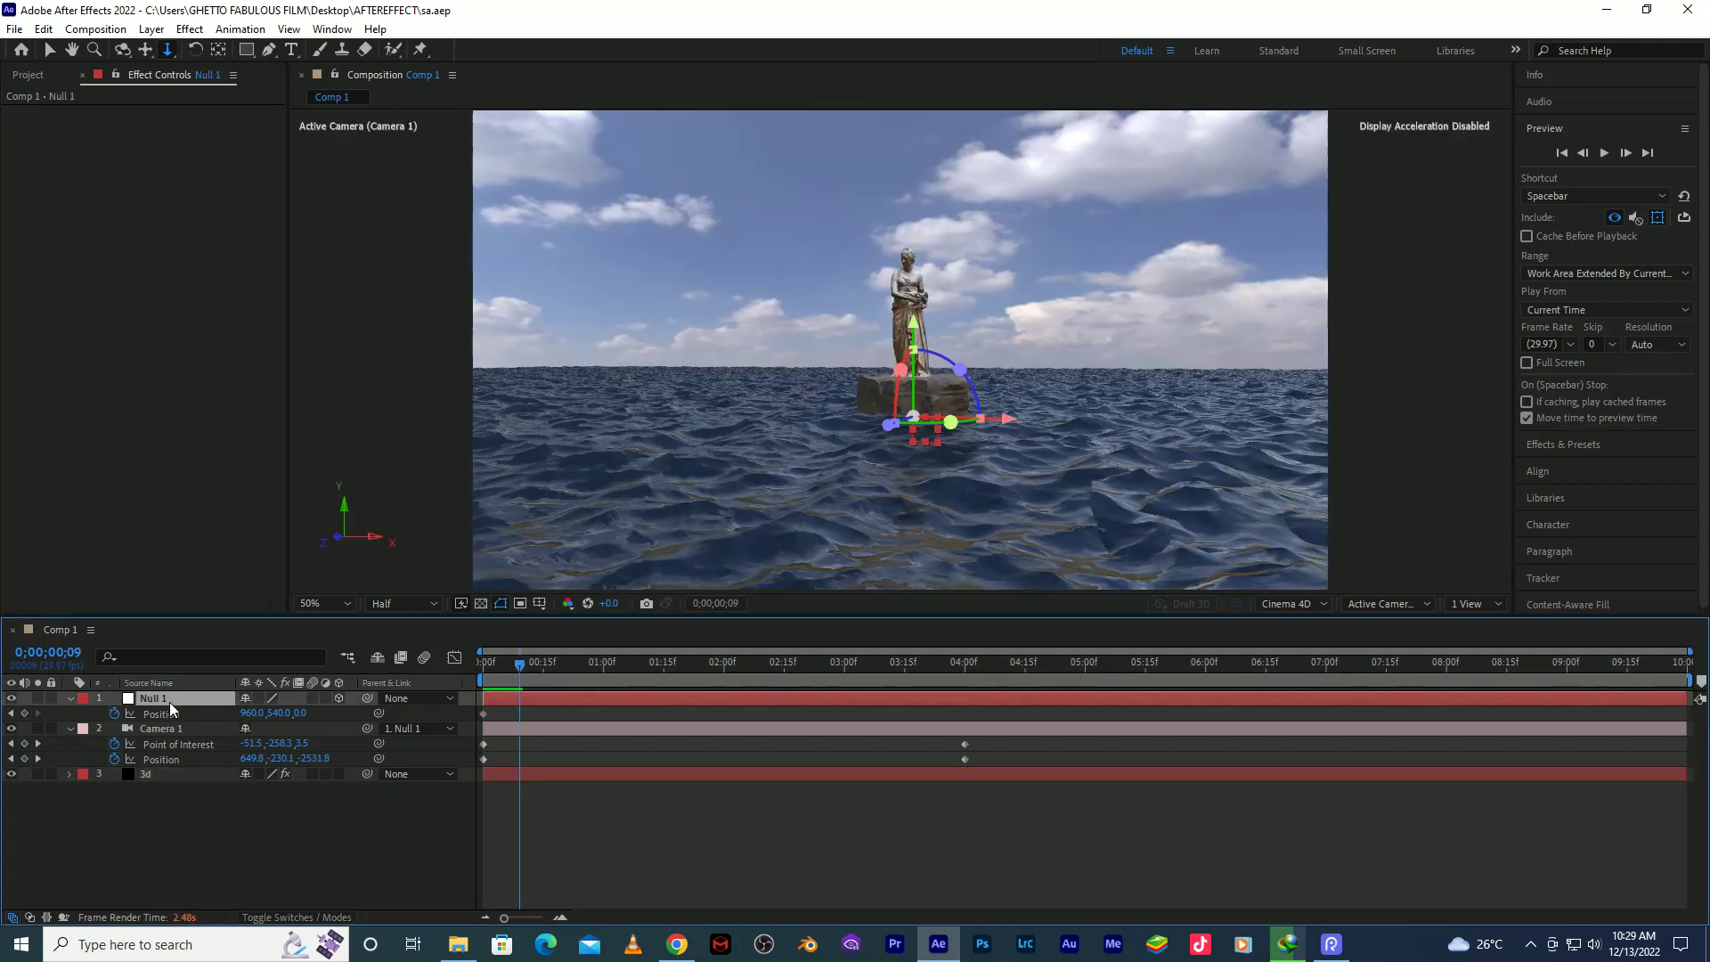
pyautogui.press('Delete')
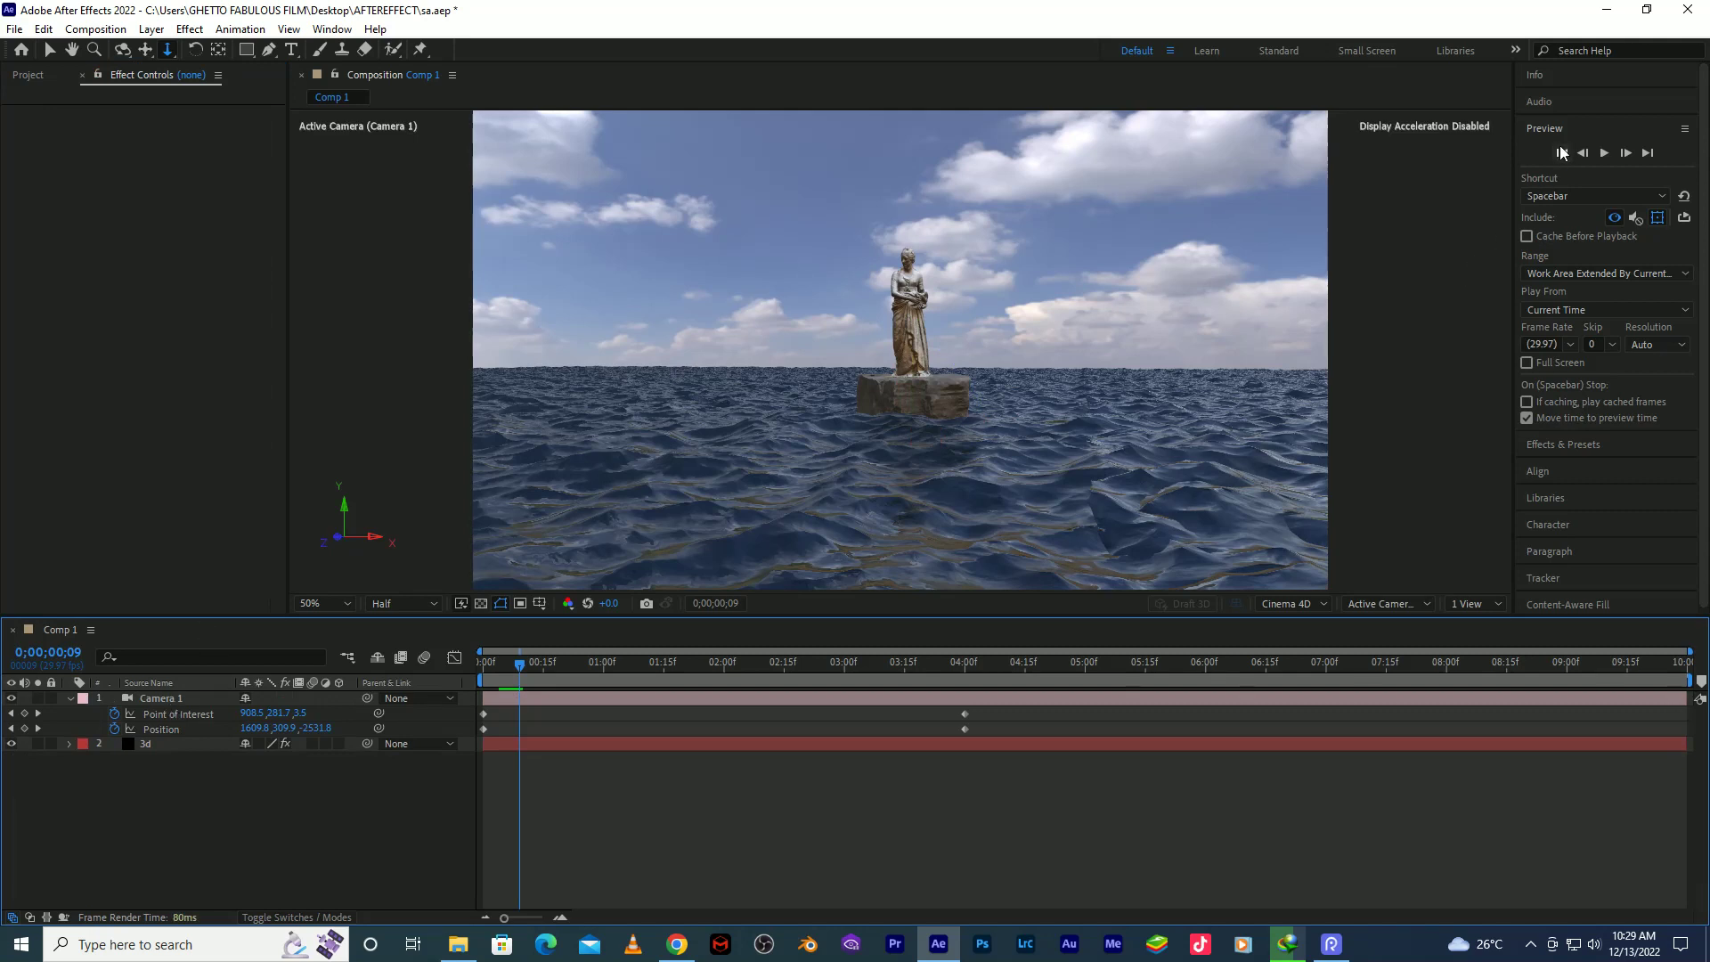
pyautogui.click(1562, 154)
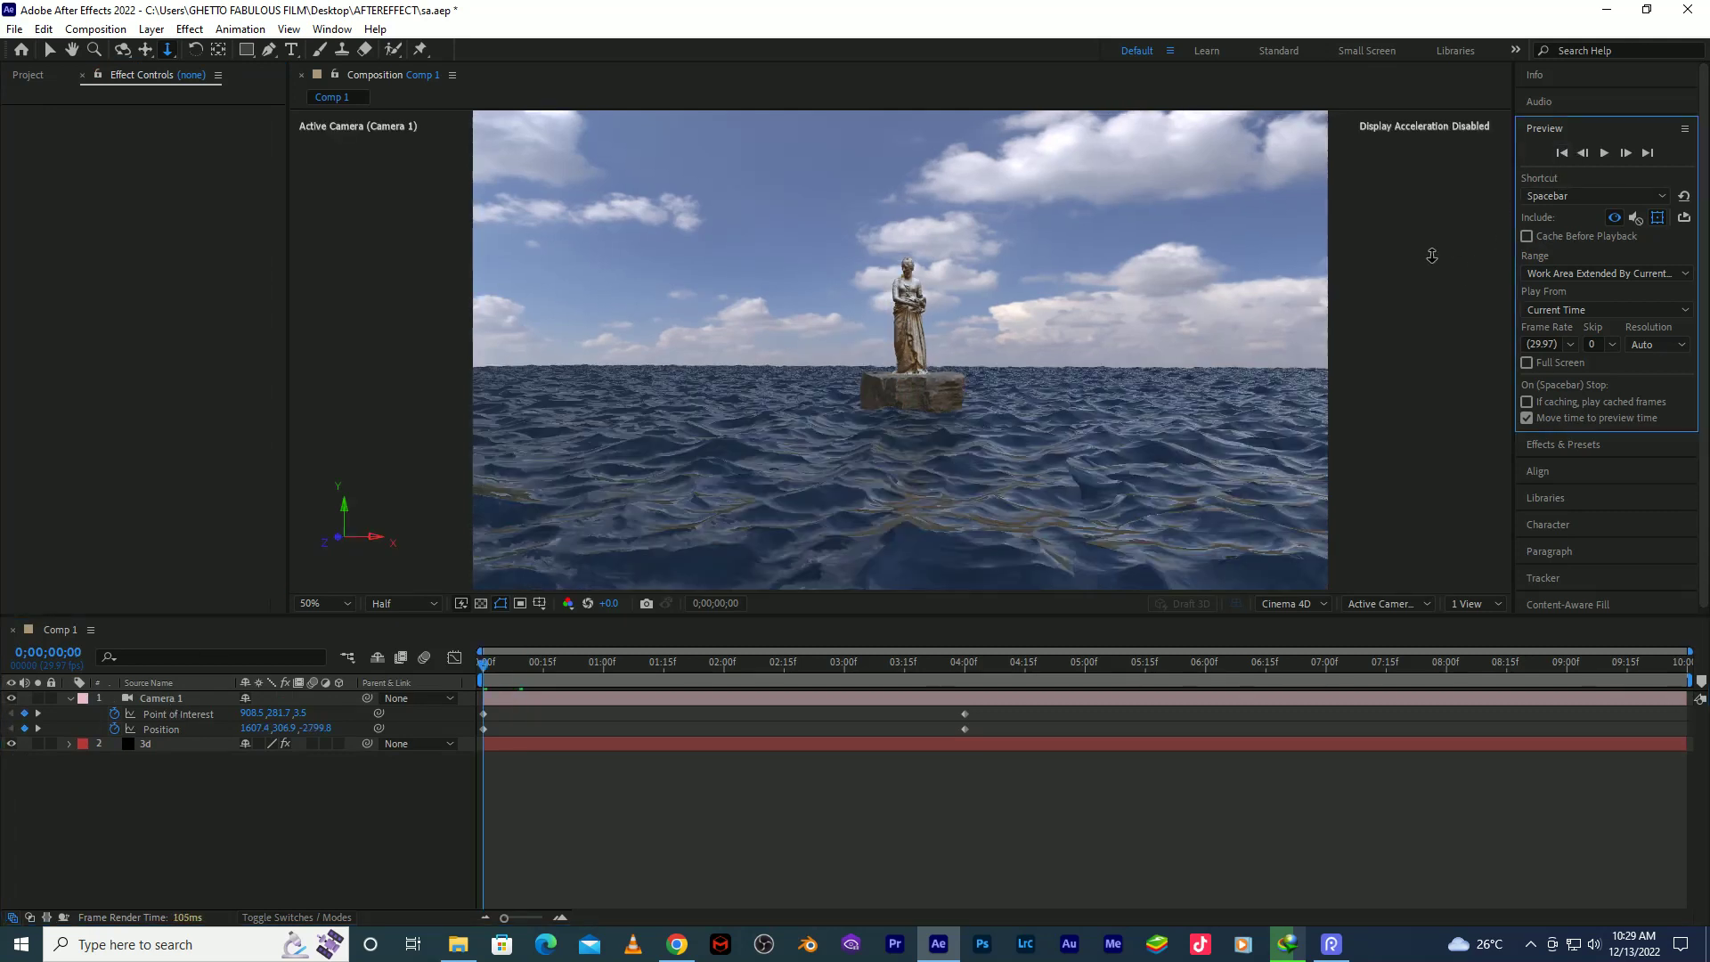
pyautogui.press('space')
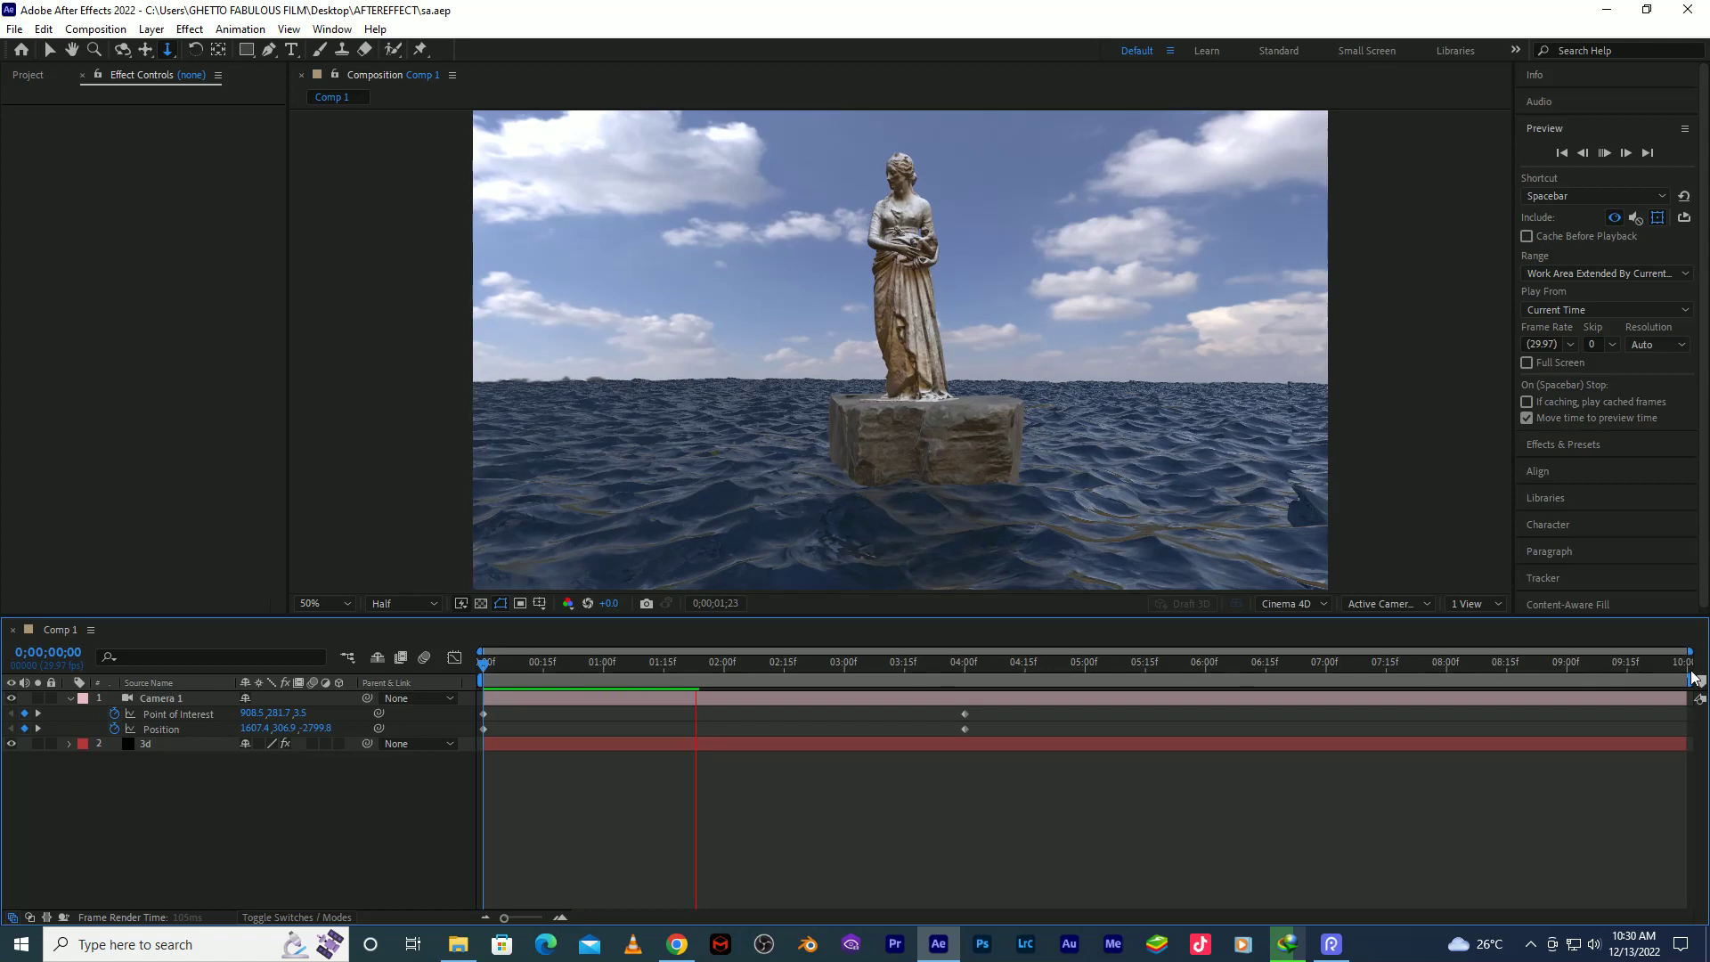
# Shorten the work area to end at 4 seconds and save the project.
pyautogui.moveTo(1690, 679); pyautogui.dragTo(975, 763)
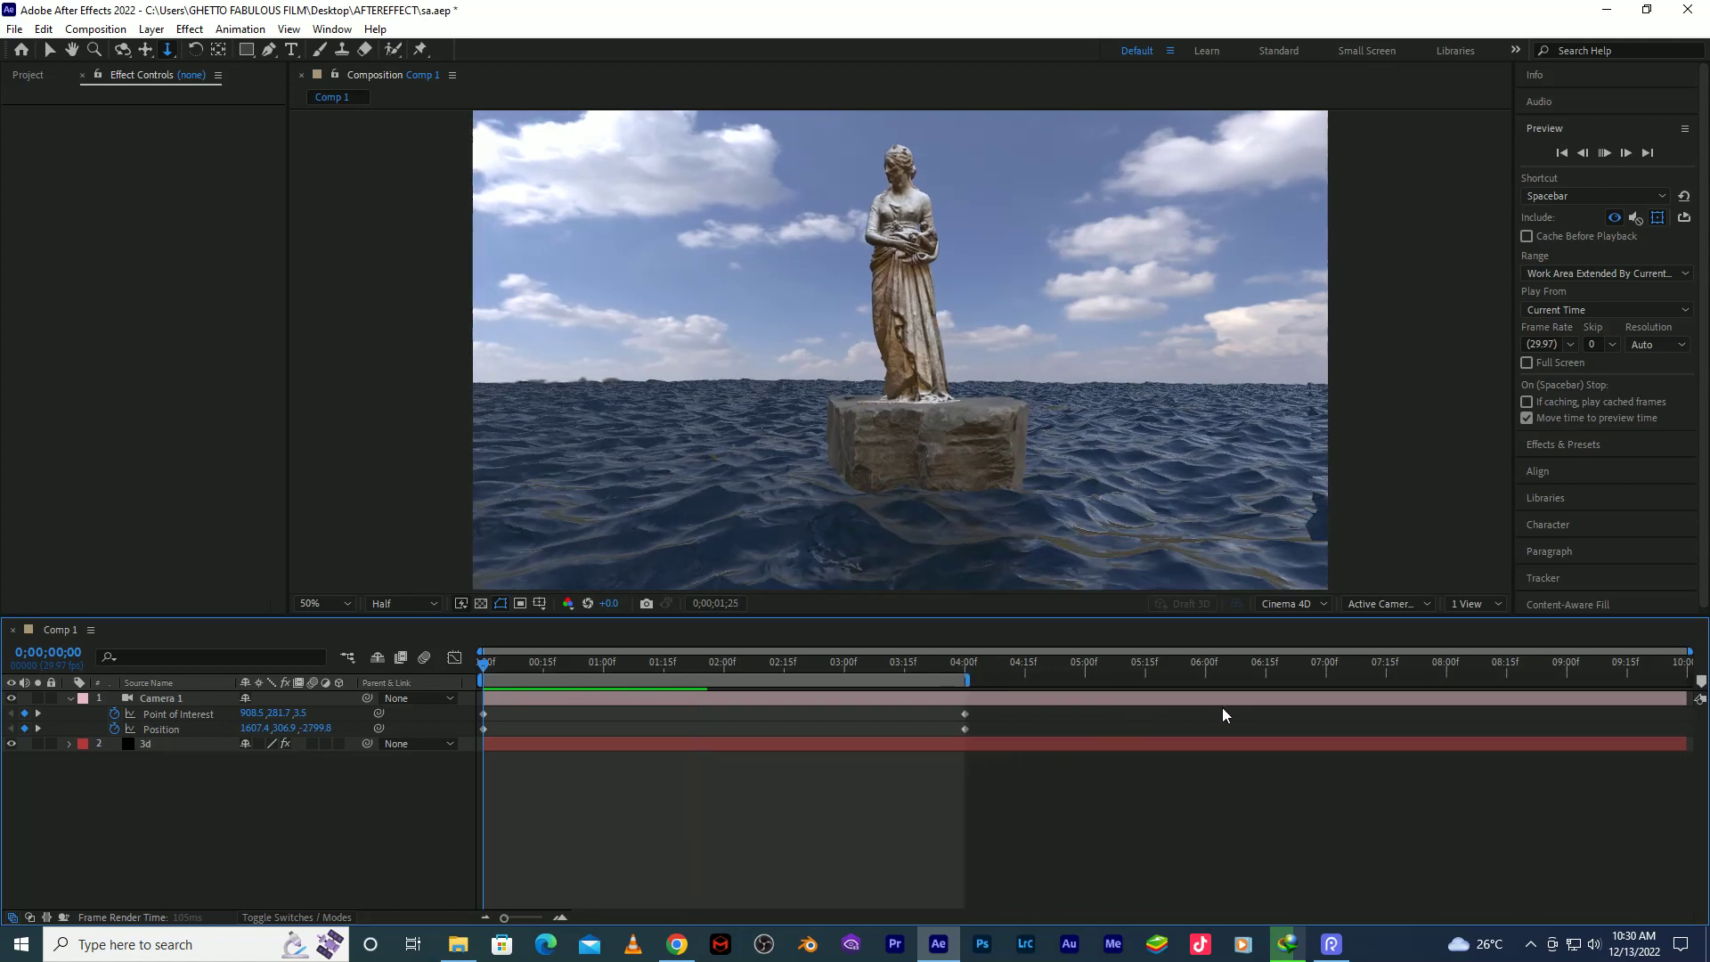
pyautogui.hotkey('ctrl', 's')
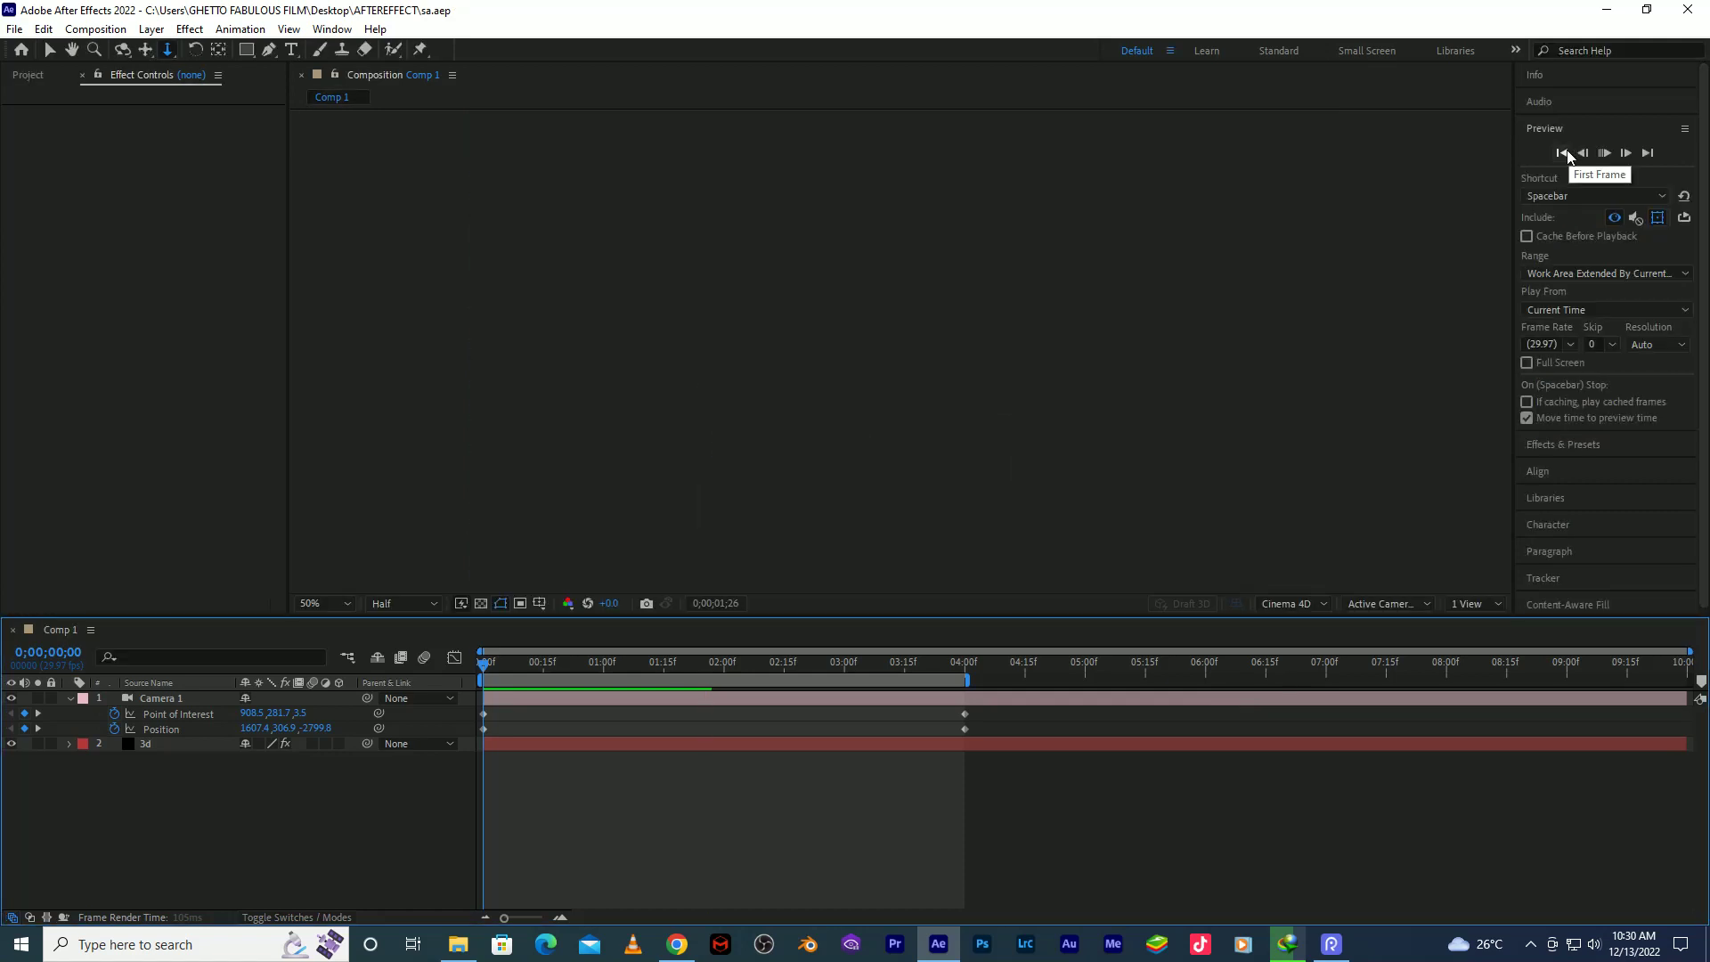
# Play the camera animation from the first frame to review the 4-second move, and stop playback.
pyautogui.click(1559, 155)
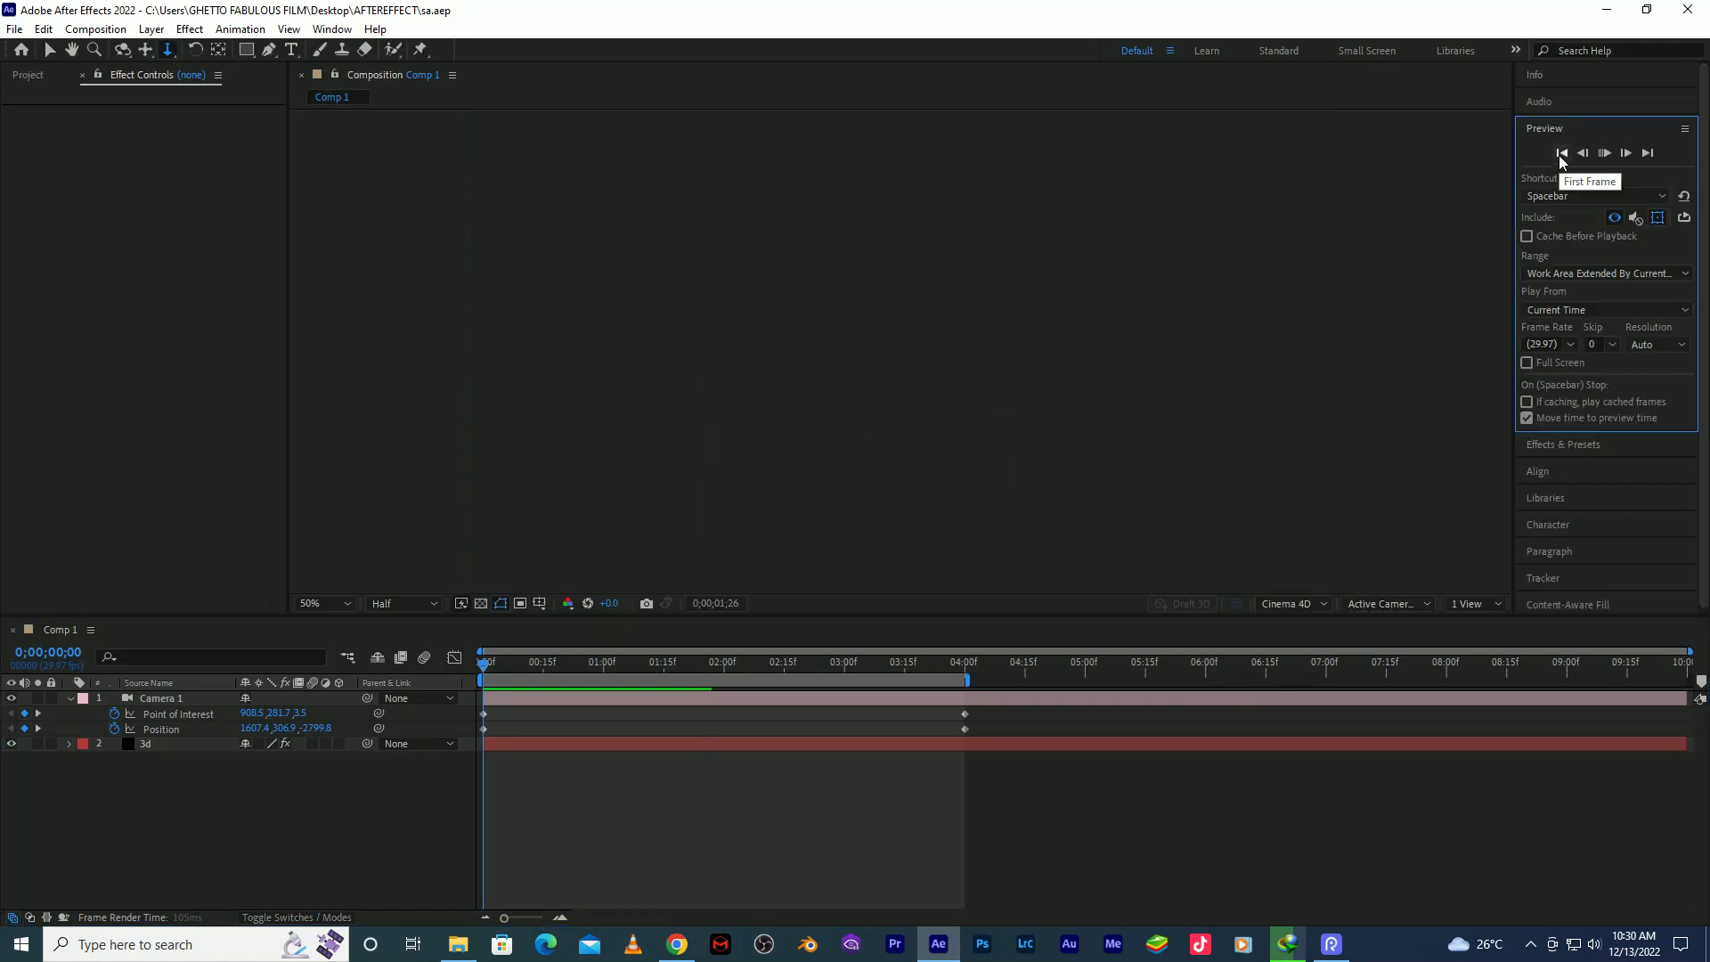
pyautogui.click(1603, 154)
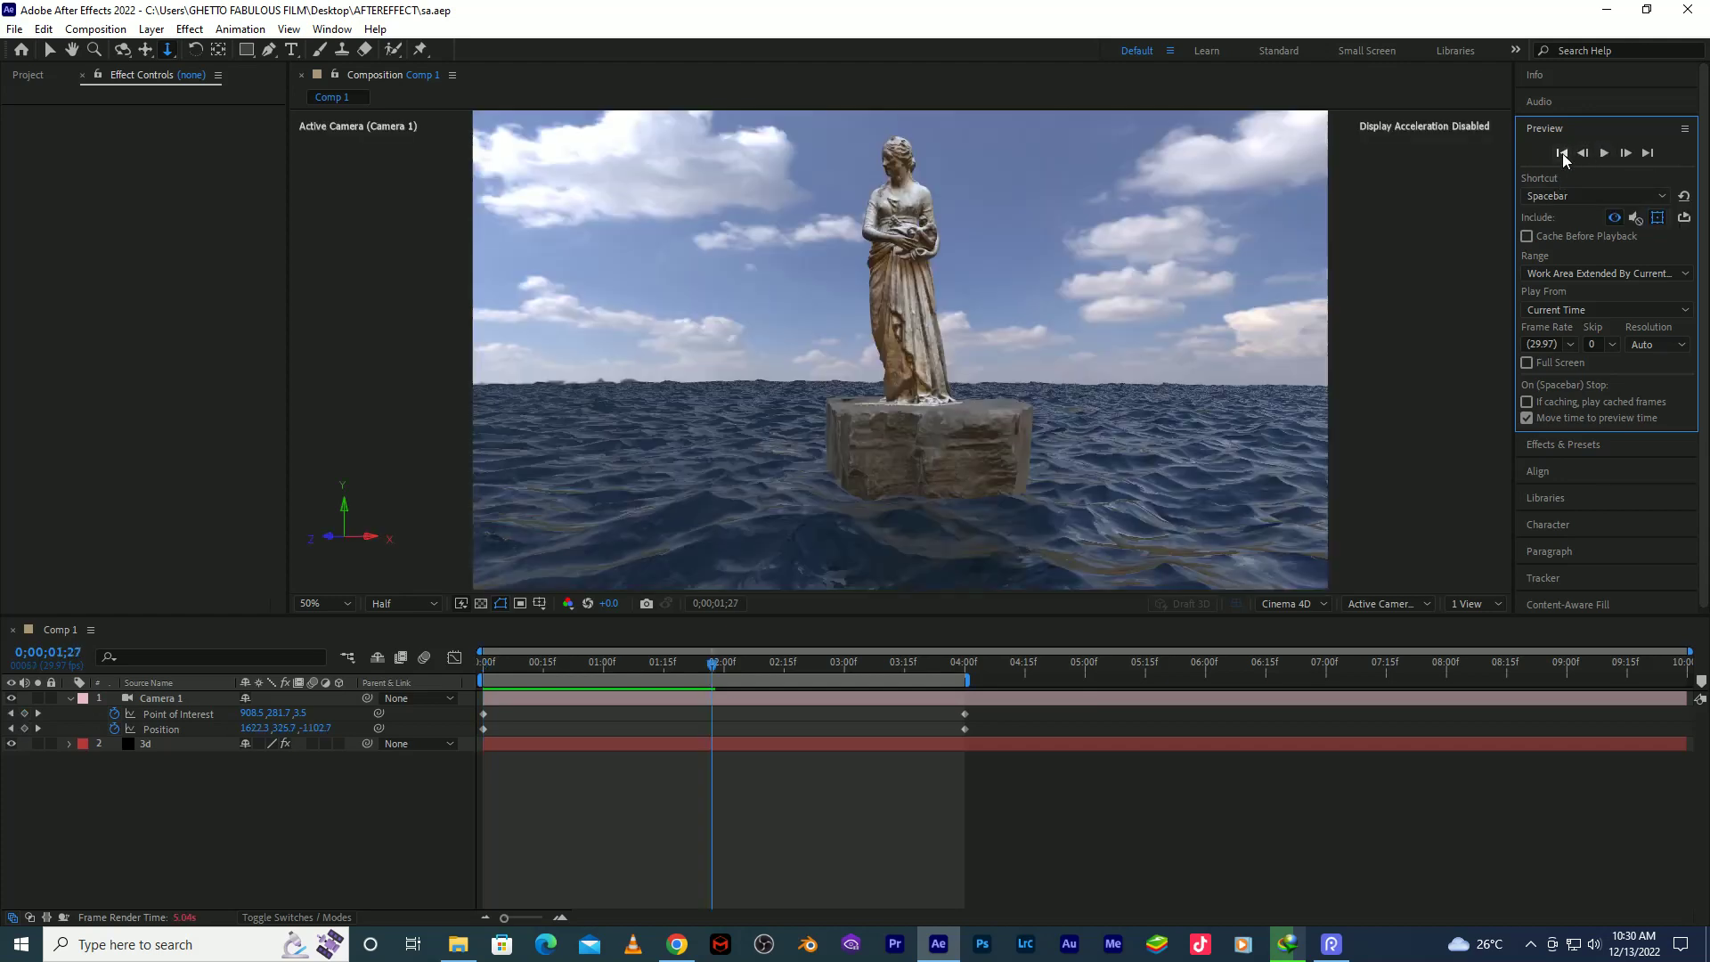
pyautogui.click(1562, 153)
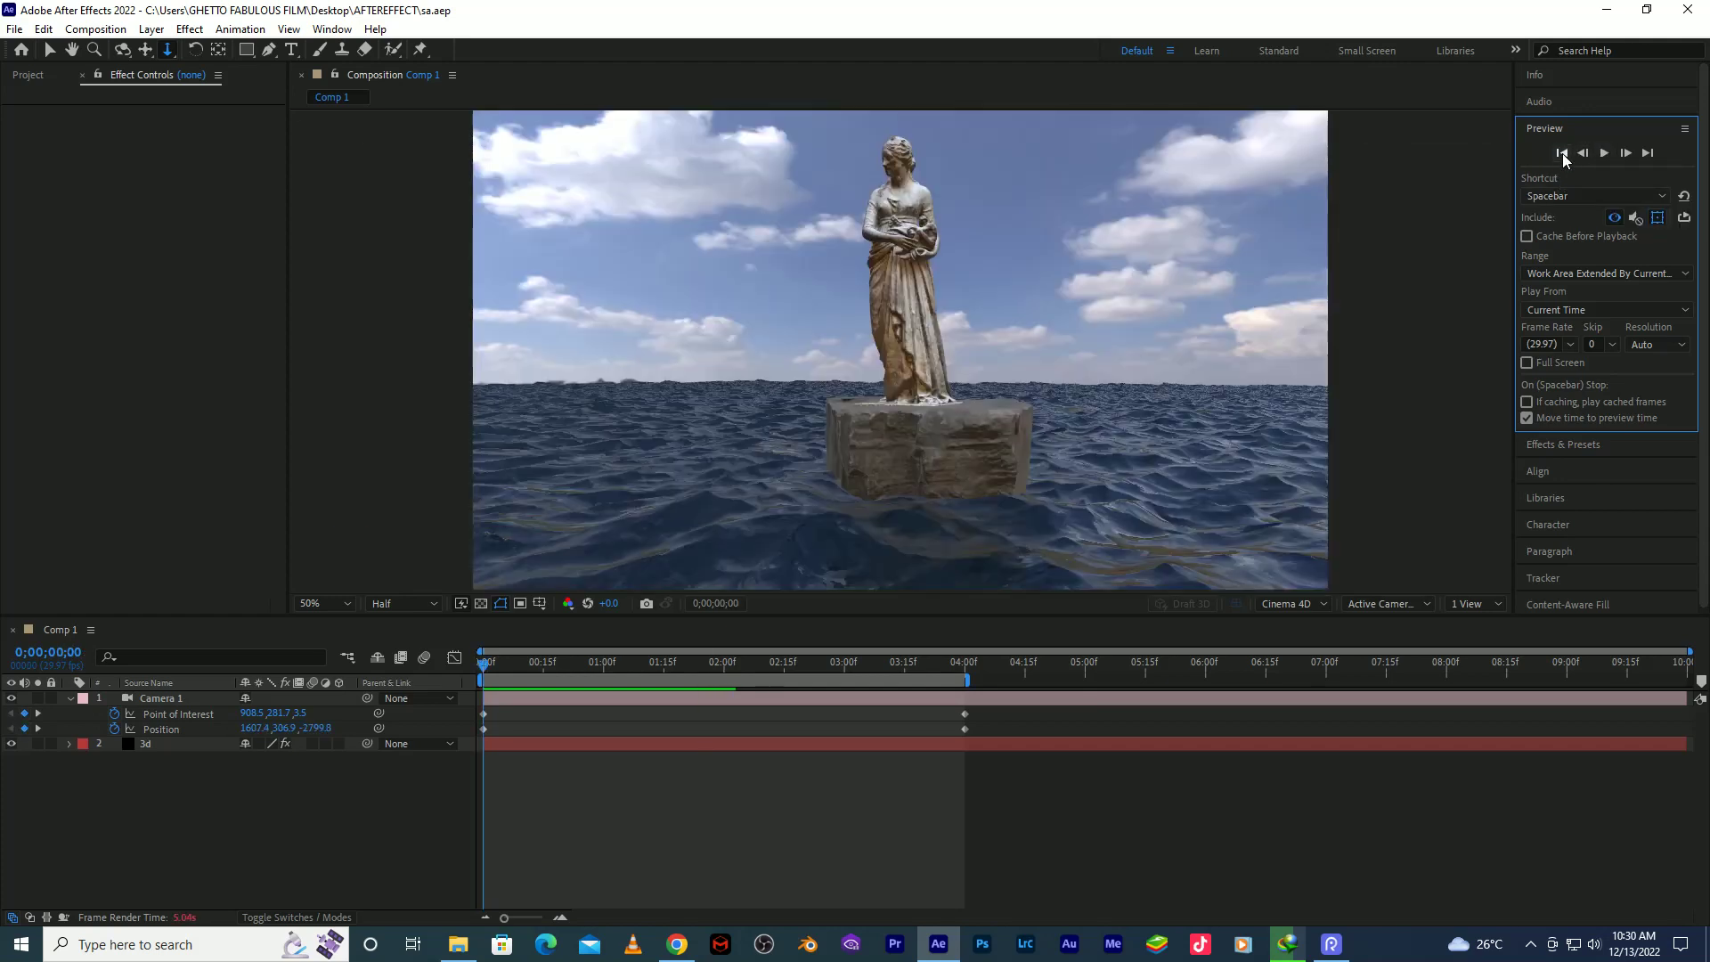
pyautogui.click(1601, 157)
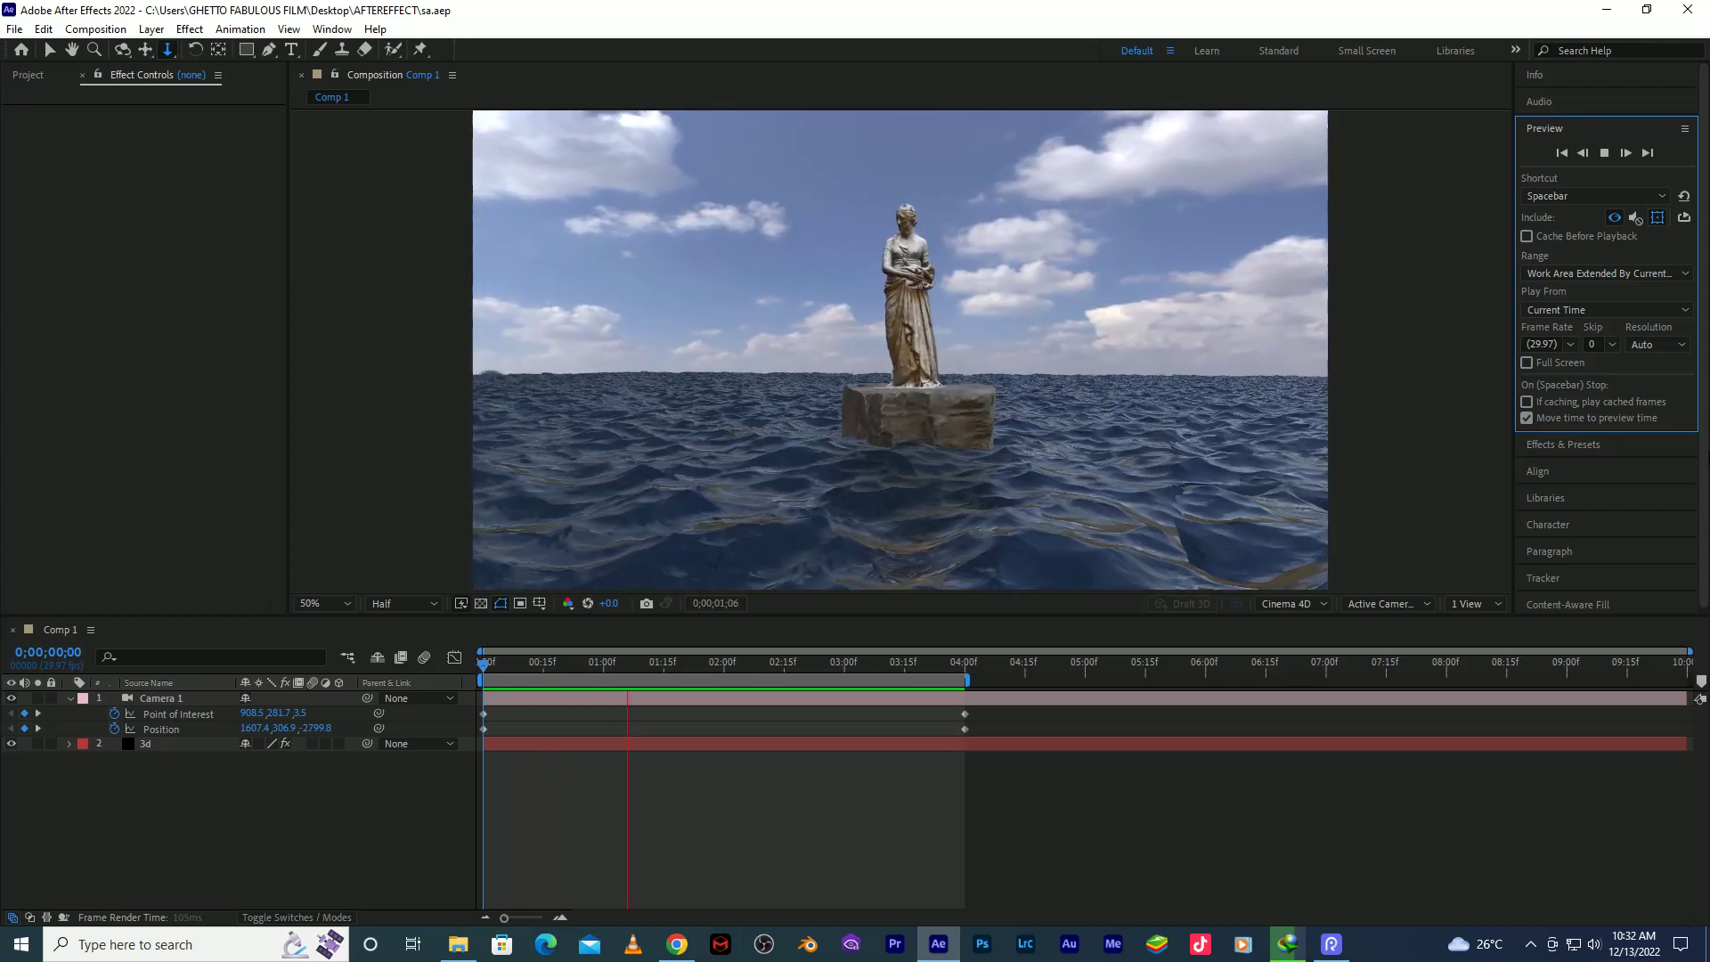
pyautogui.press('space')
pyautogui.press('space')
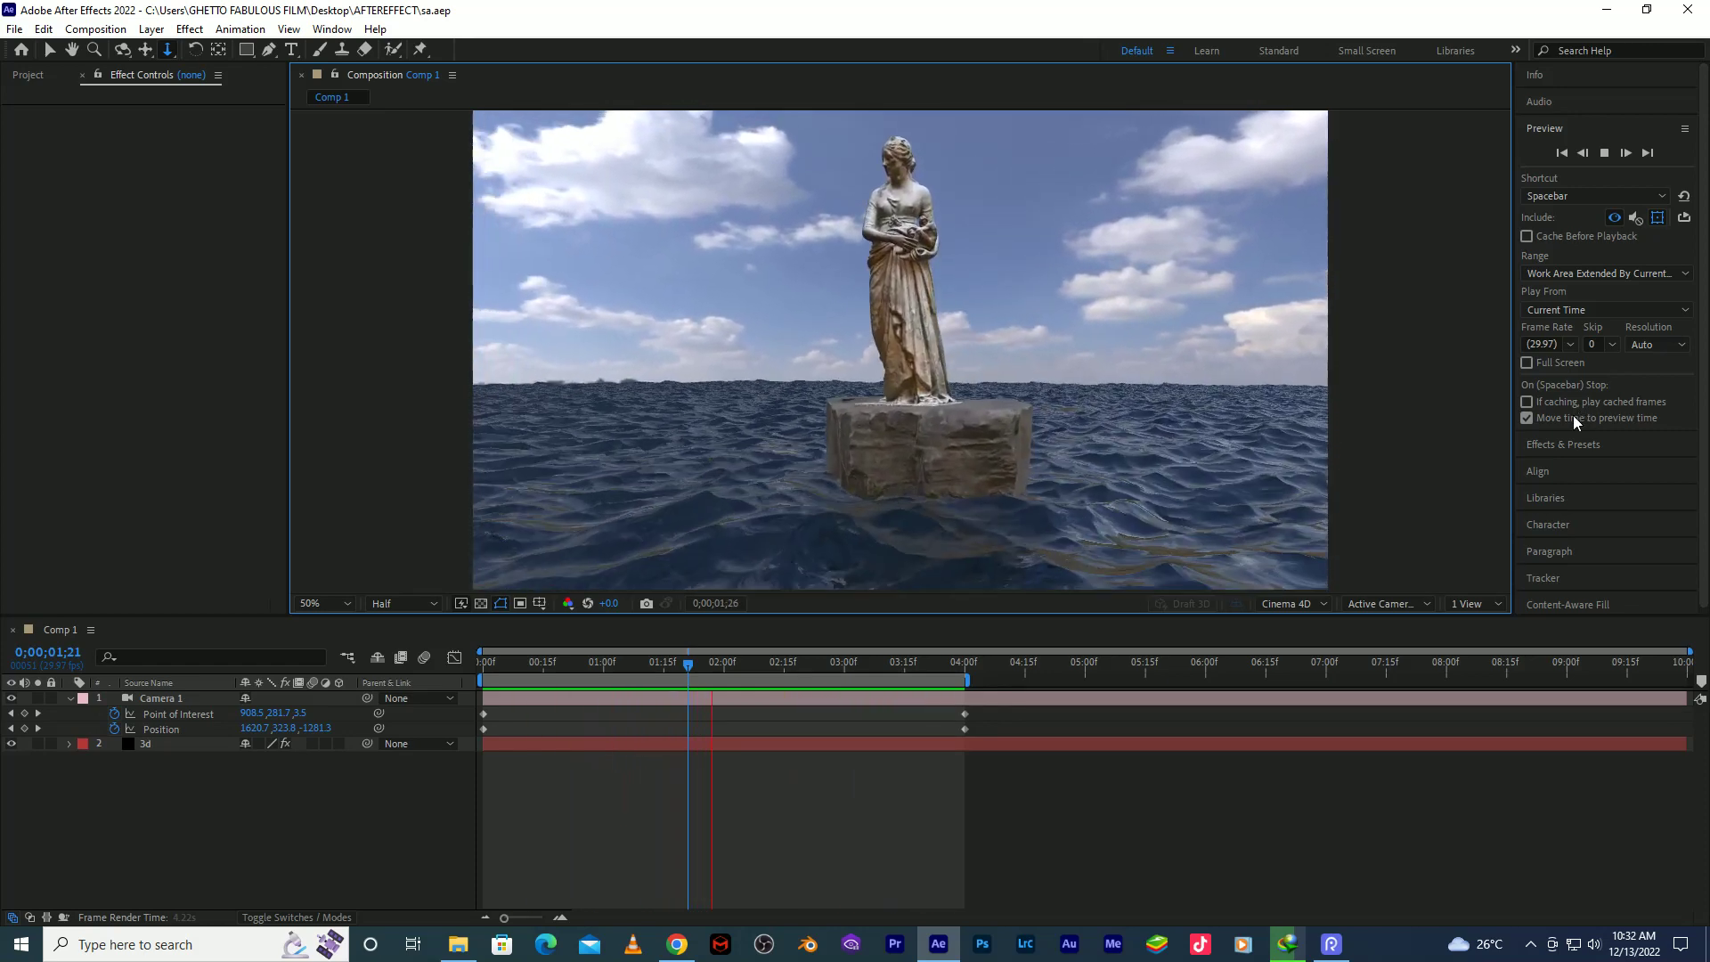
pyautogui.press('space')
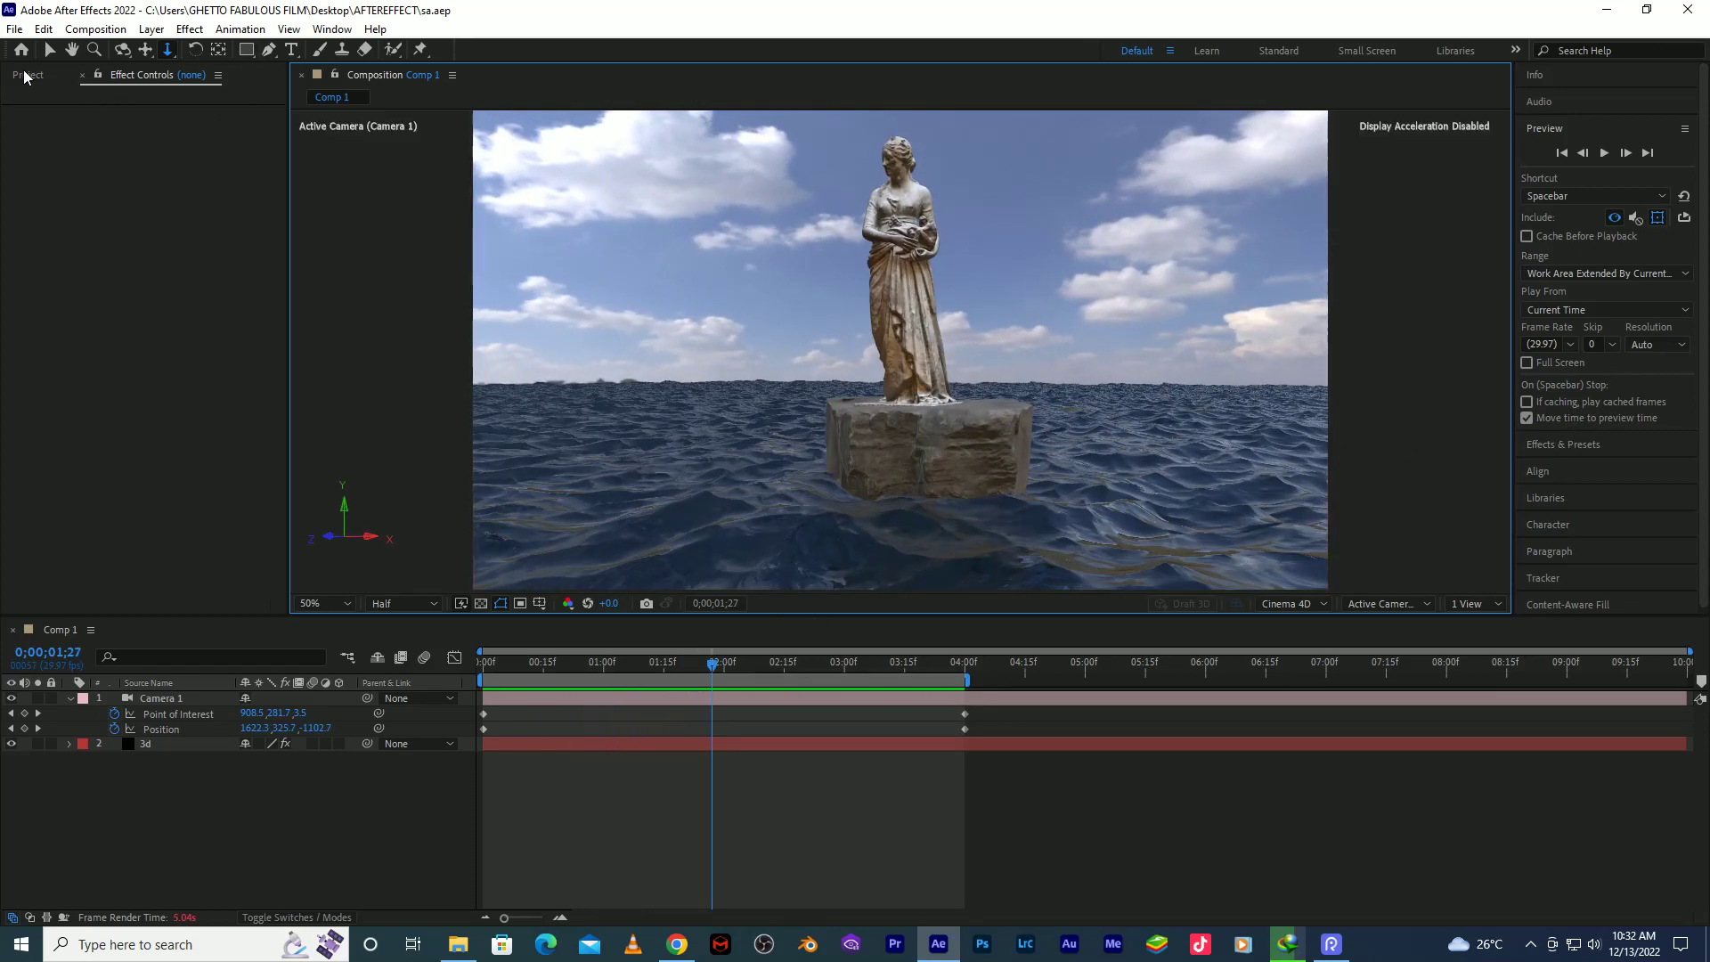
# Set the Render Mode of the 3d layer's Element effect to Full Render.
pyautogui.click(162, 746)
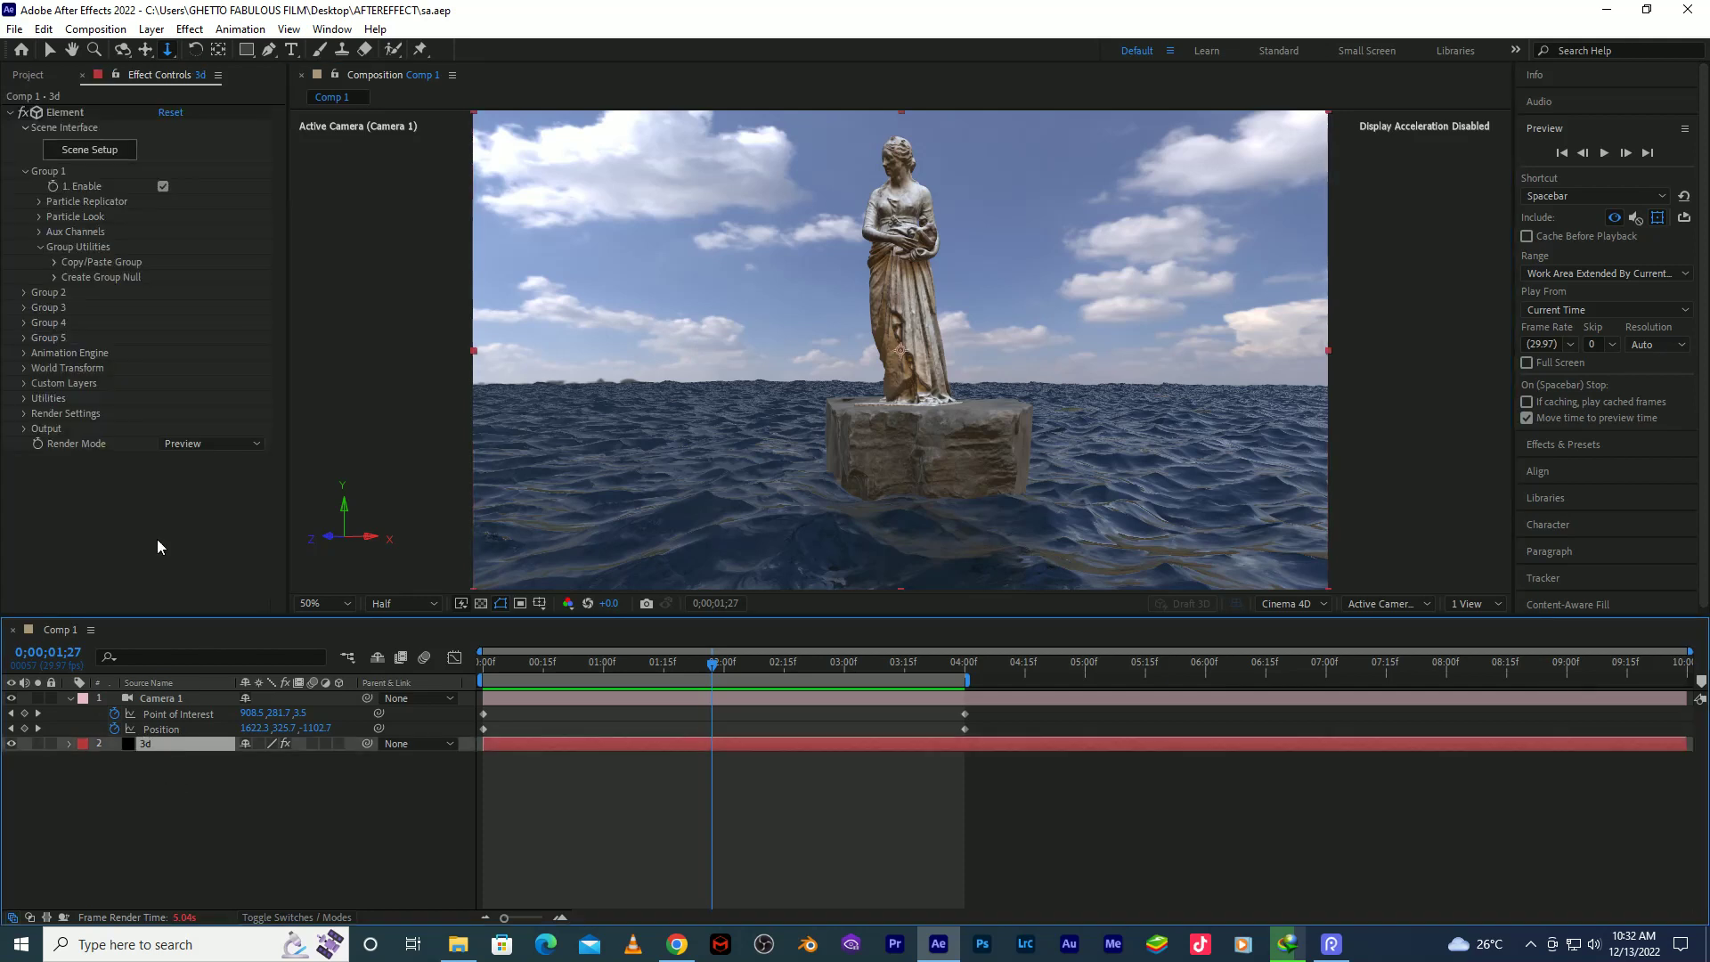
pyautogui.click(210, 444)
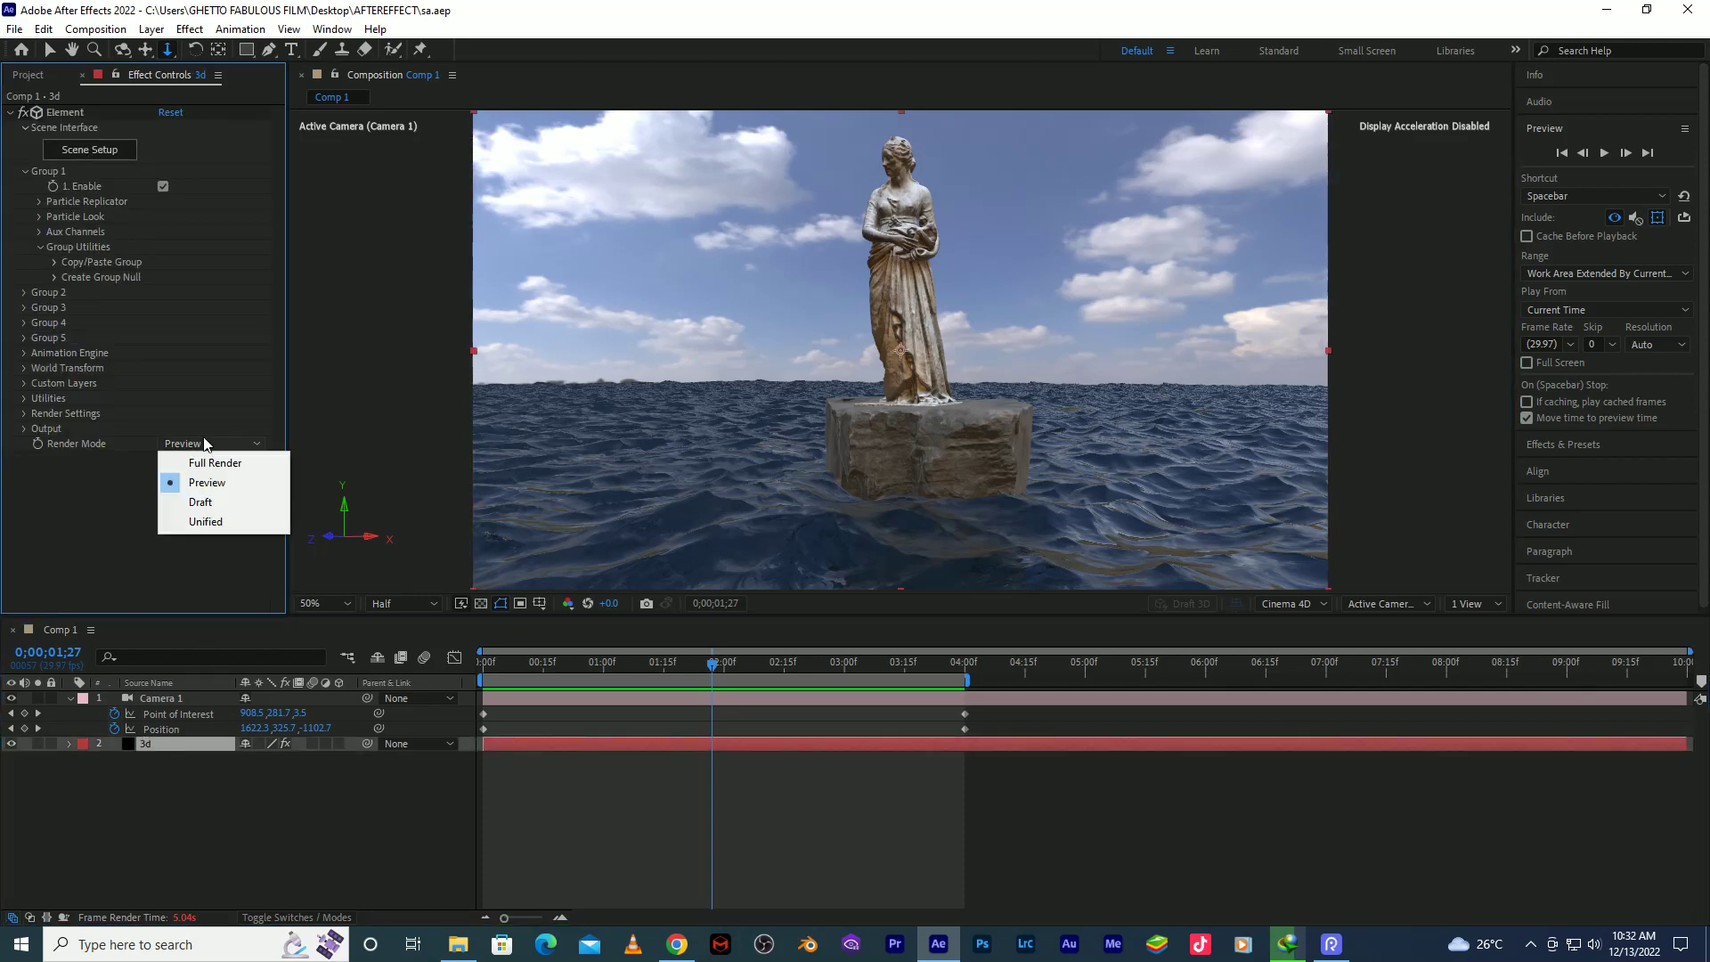
pyautogui.click(201, 459)
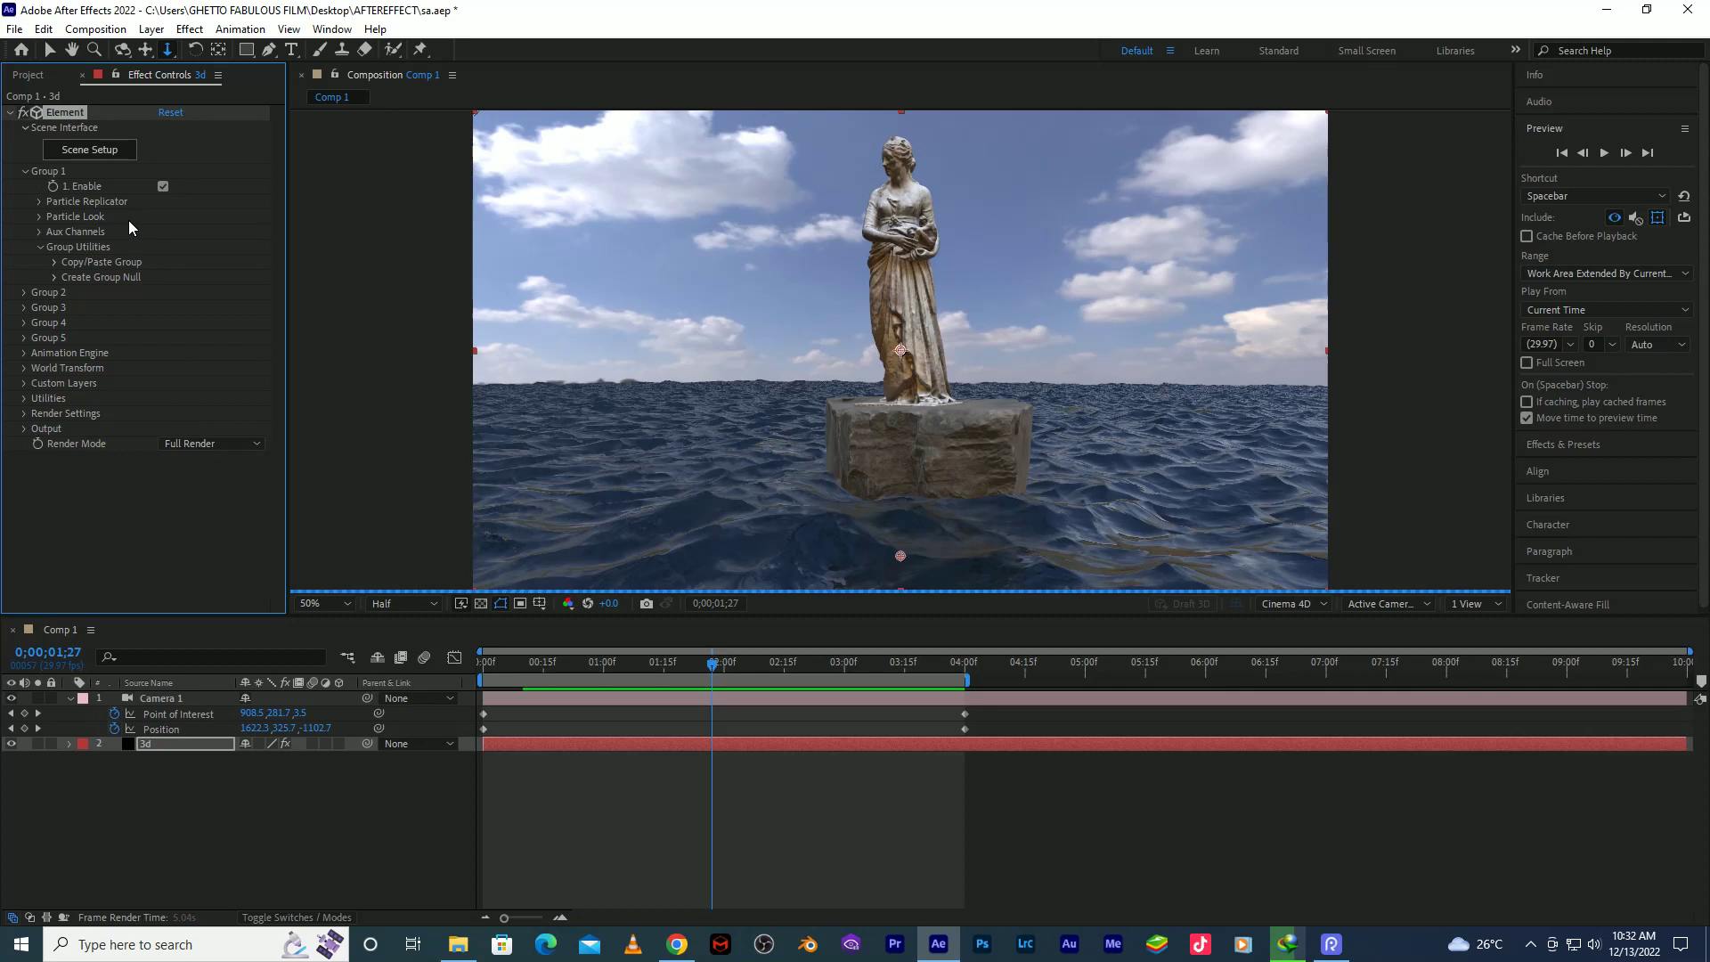
# Open Element's Scene Setup and reset the ocean model's blue_glass material.
pyautogui.click(115, 151)
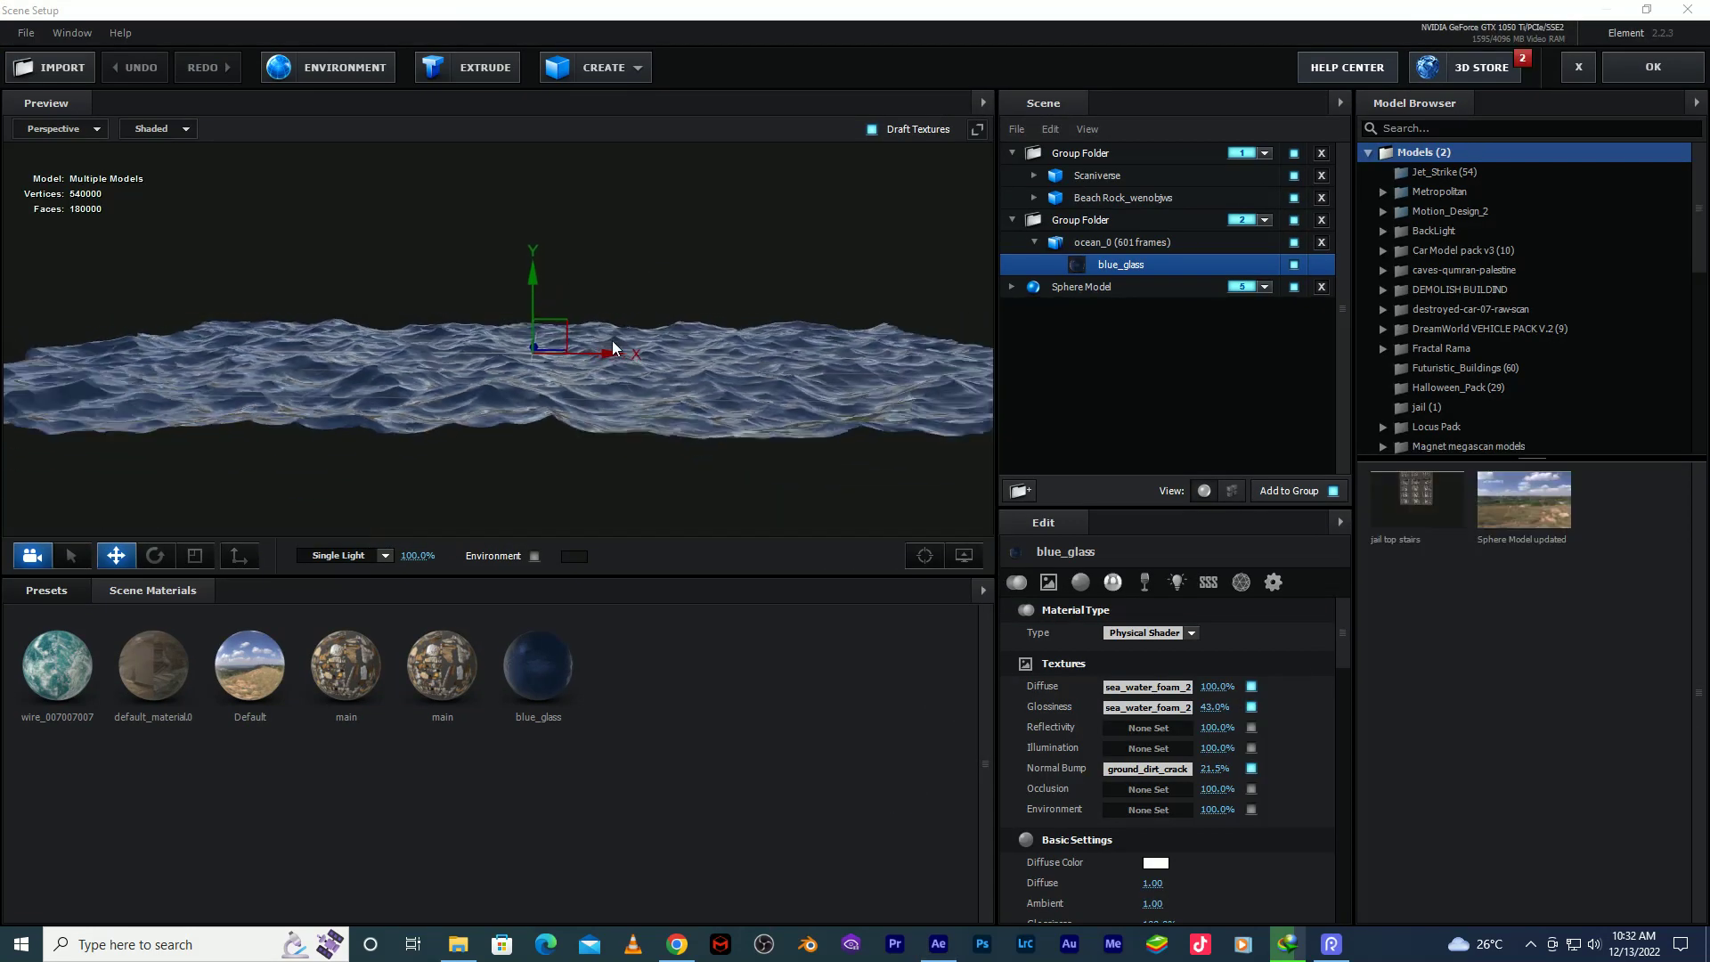
pyautogui.moveTo(612, 340); pyautogui.dragTo(642, 516)
pyautogui.rightClick(1111, 275)
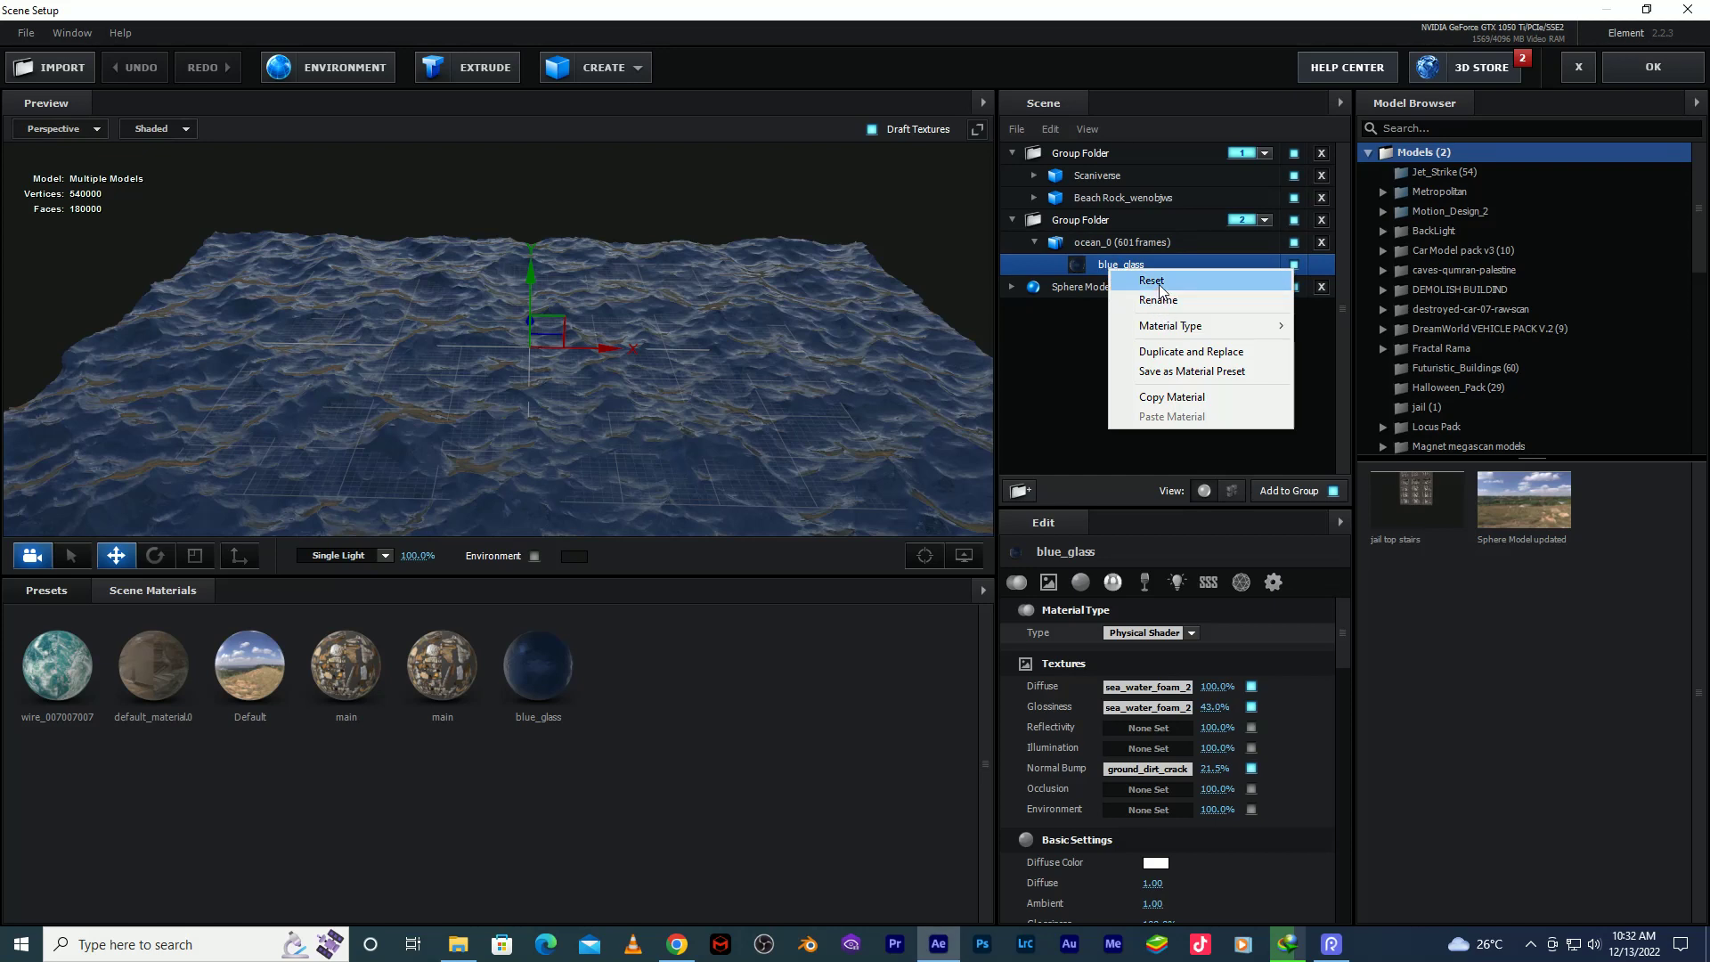
pyautogui.click(1159, 291)
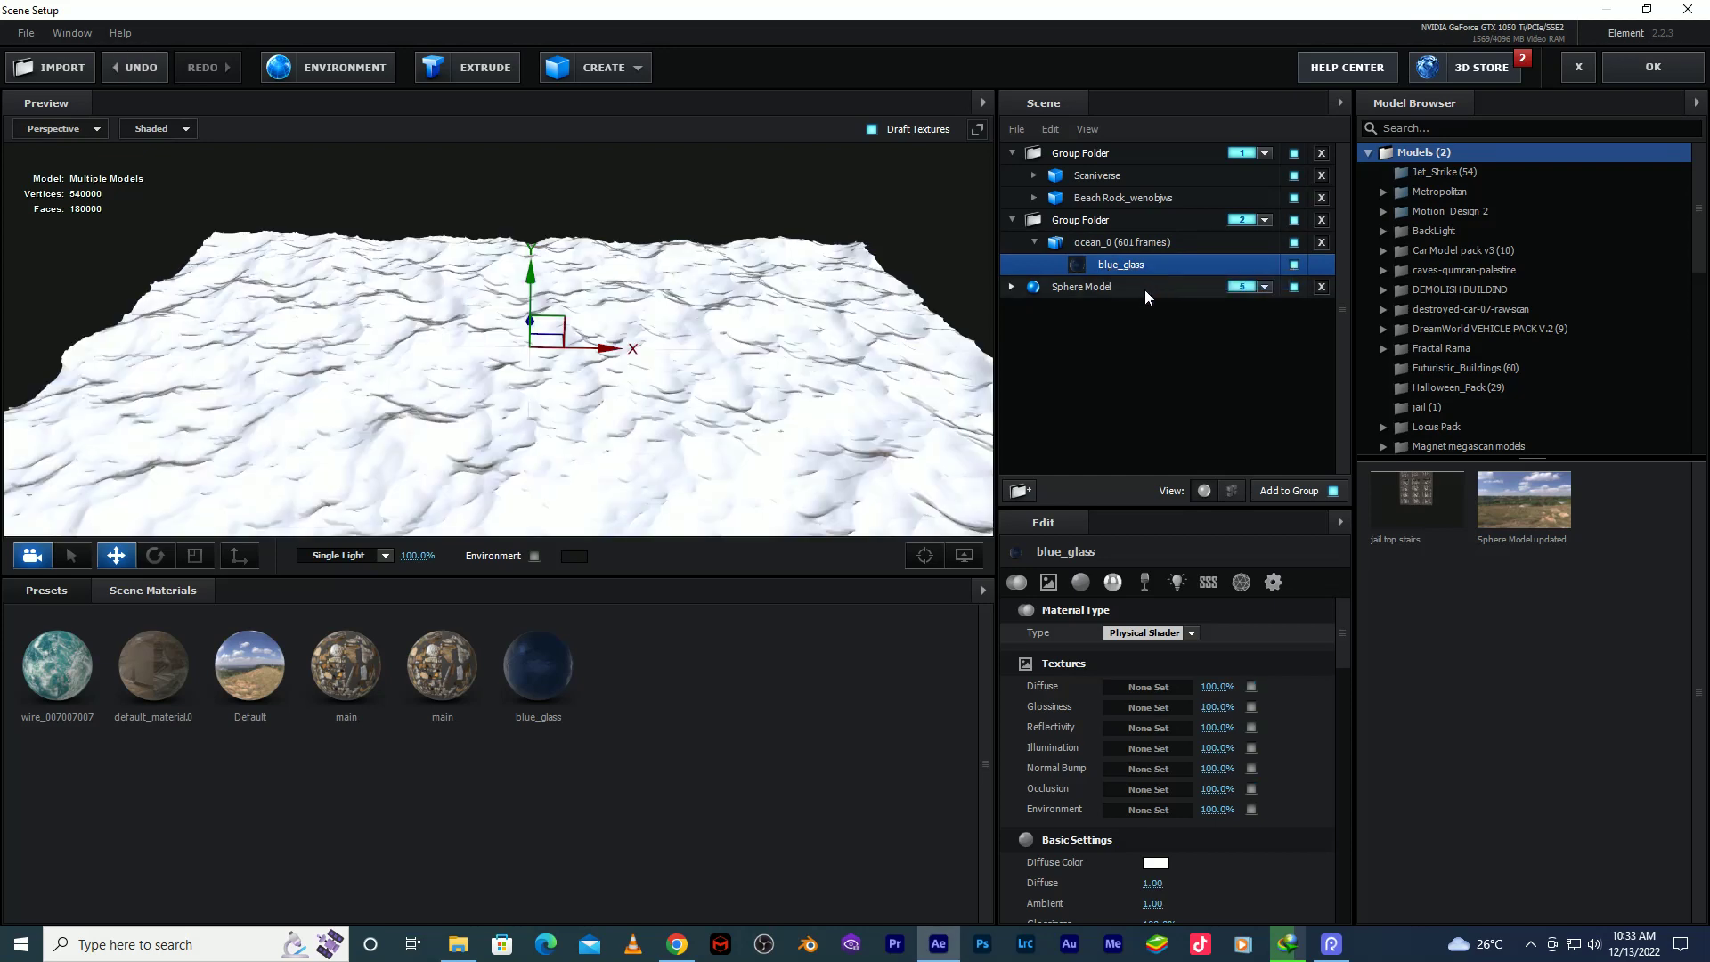
# Load the sea_water_foam_2 image from the Ocean folder as blue_glass's Diffuse texture and inspect the ocean surface.
pyautogui.click(1155, 690)
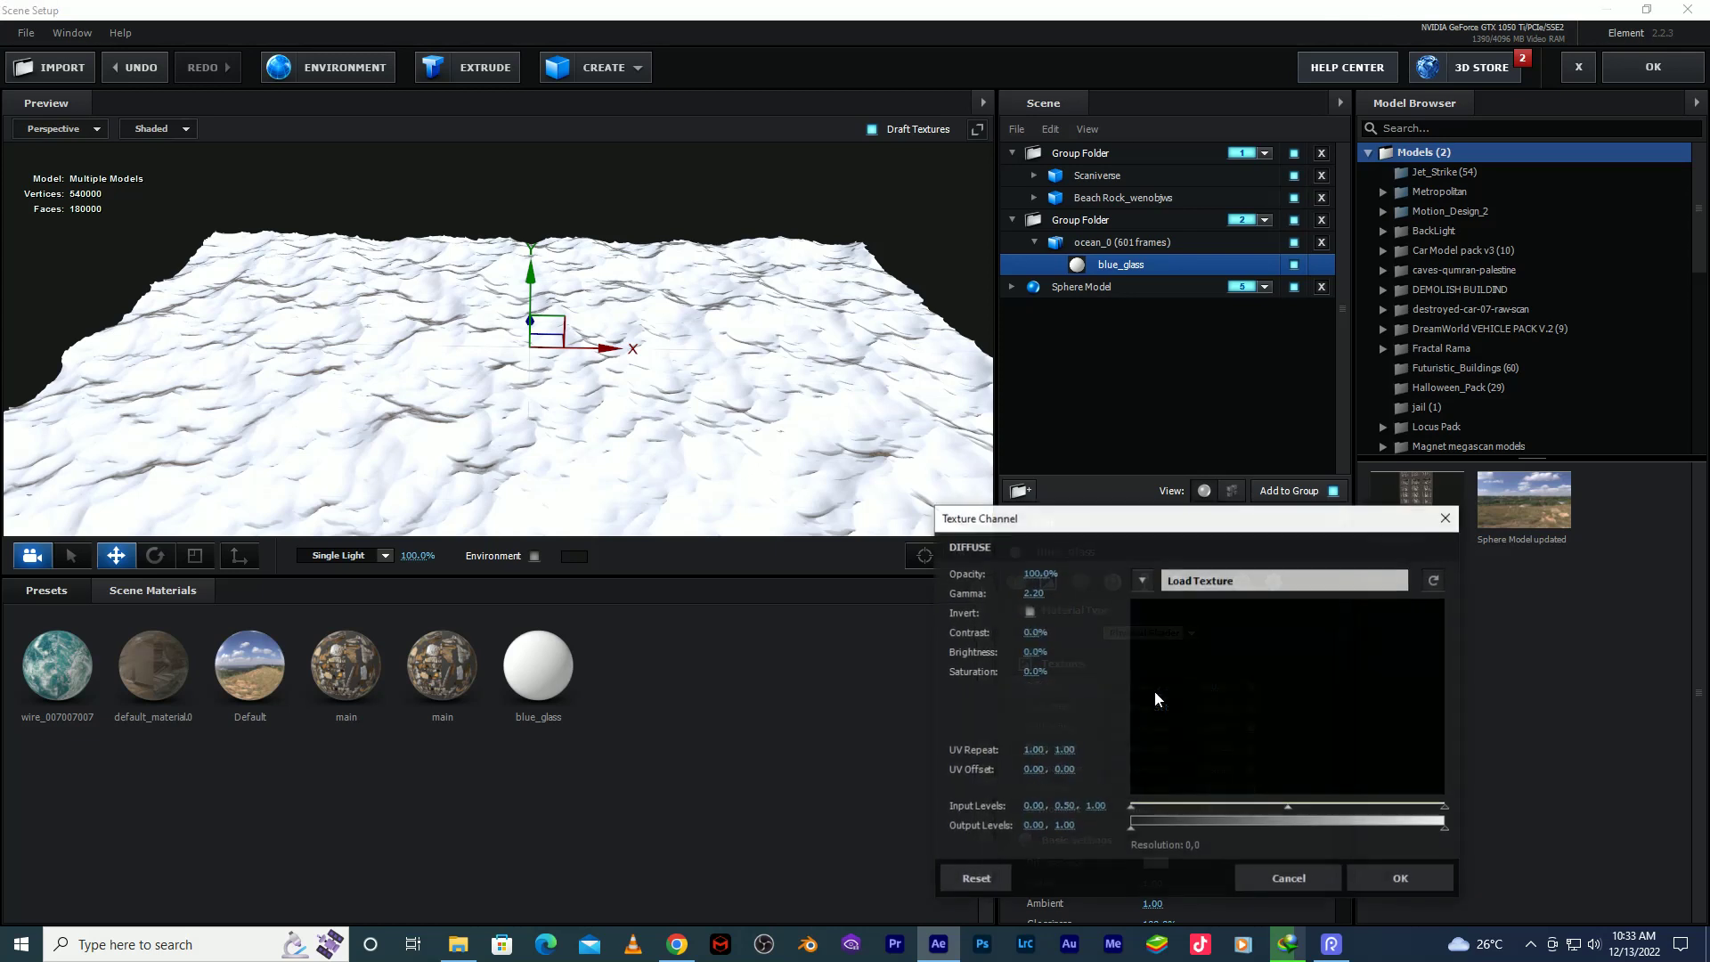
pyautogui.click(458, 946)
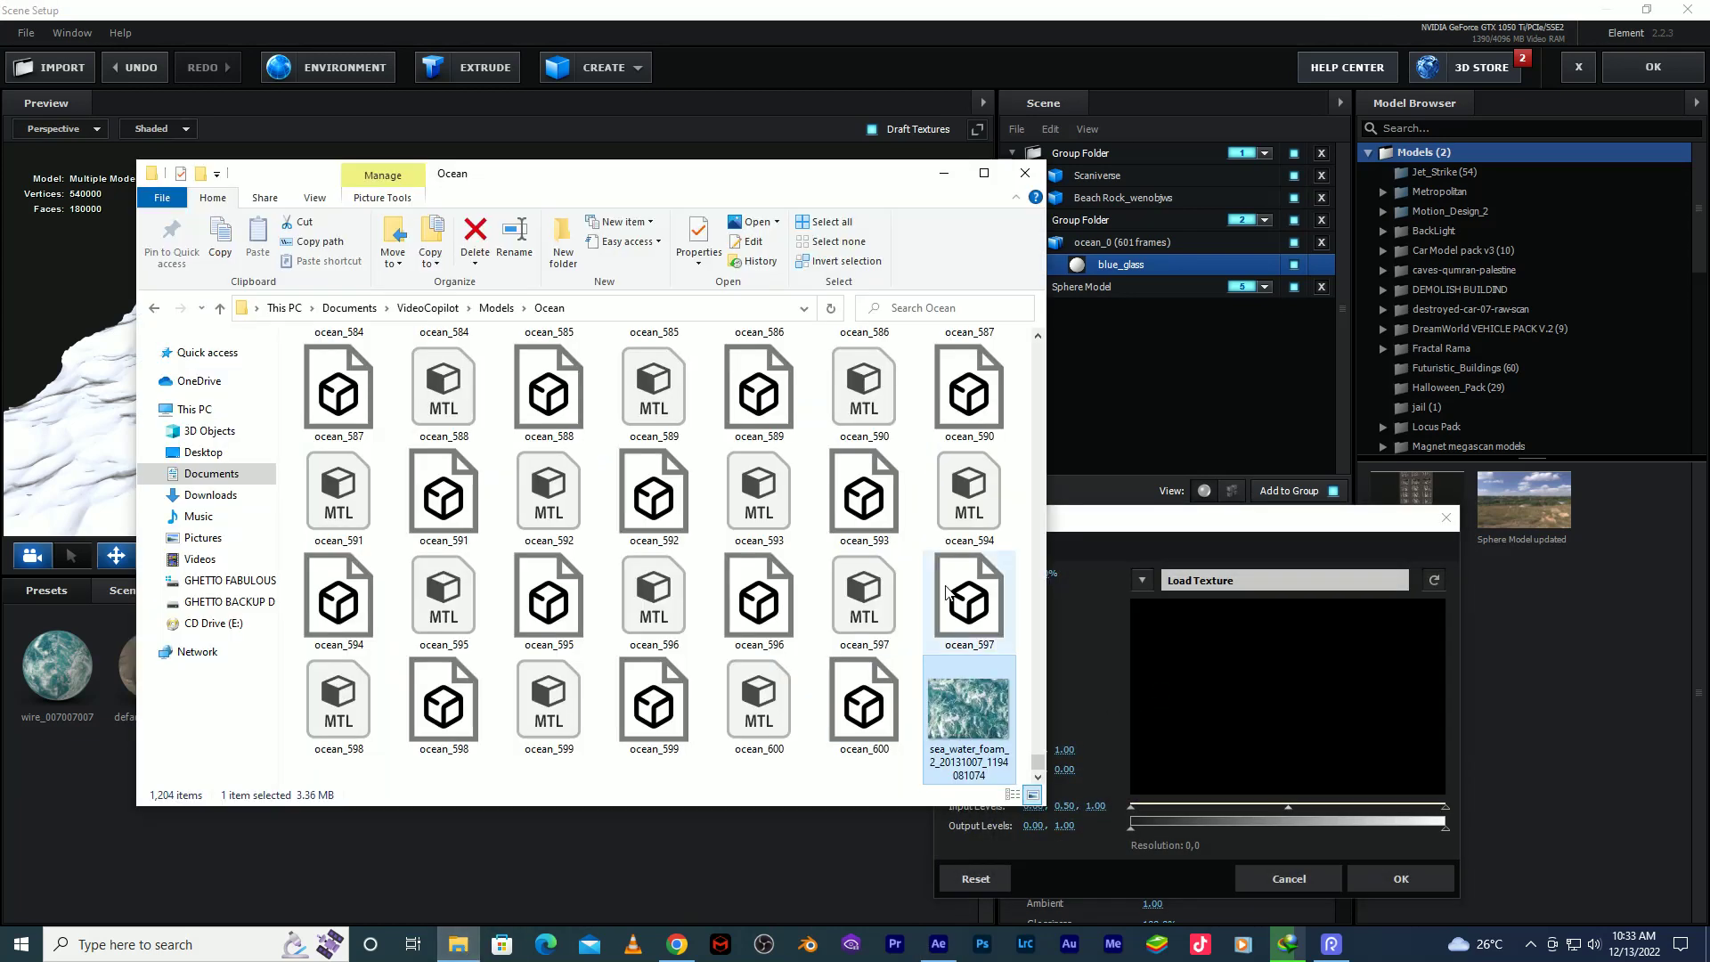
pyautogui.moveTo(1205, 691); pyautogui.dragTo(1206, 691)
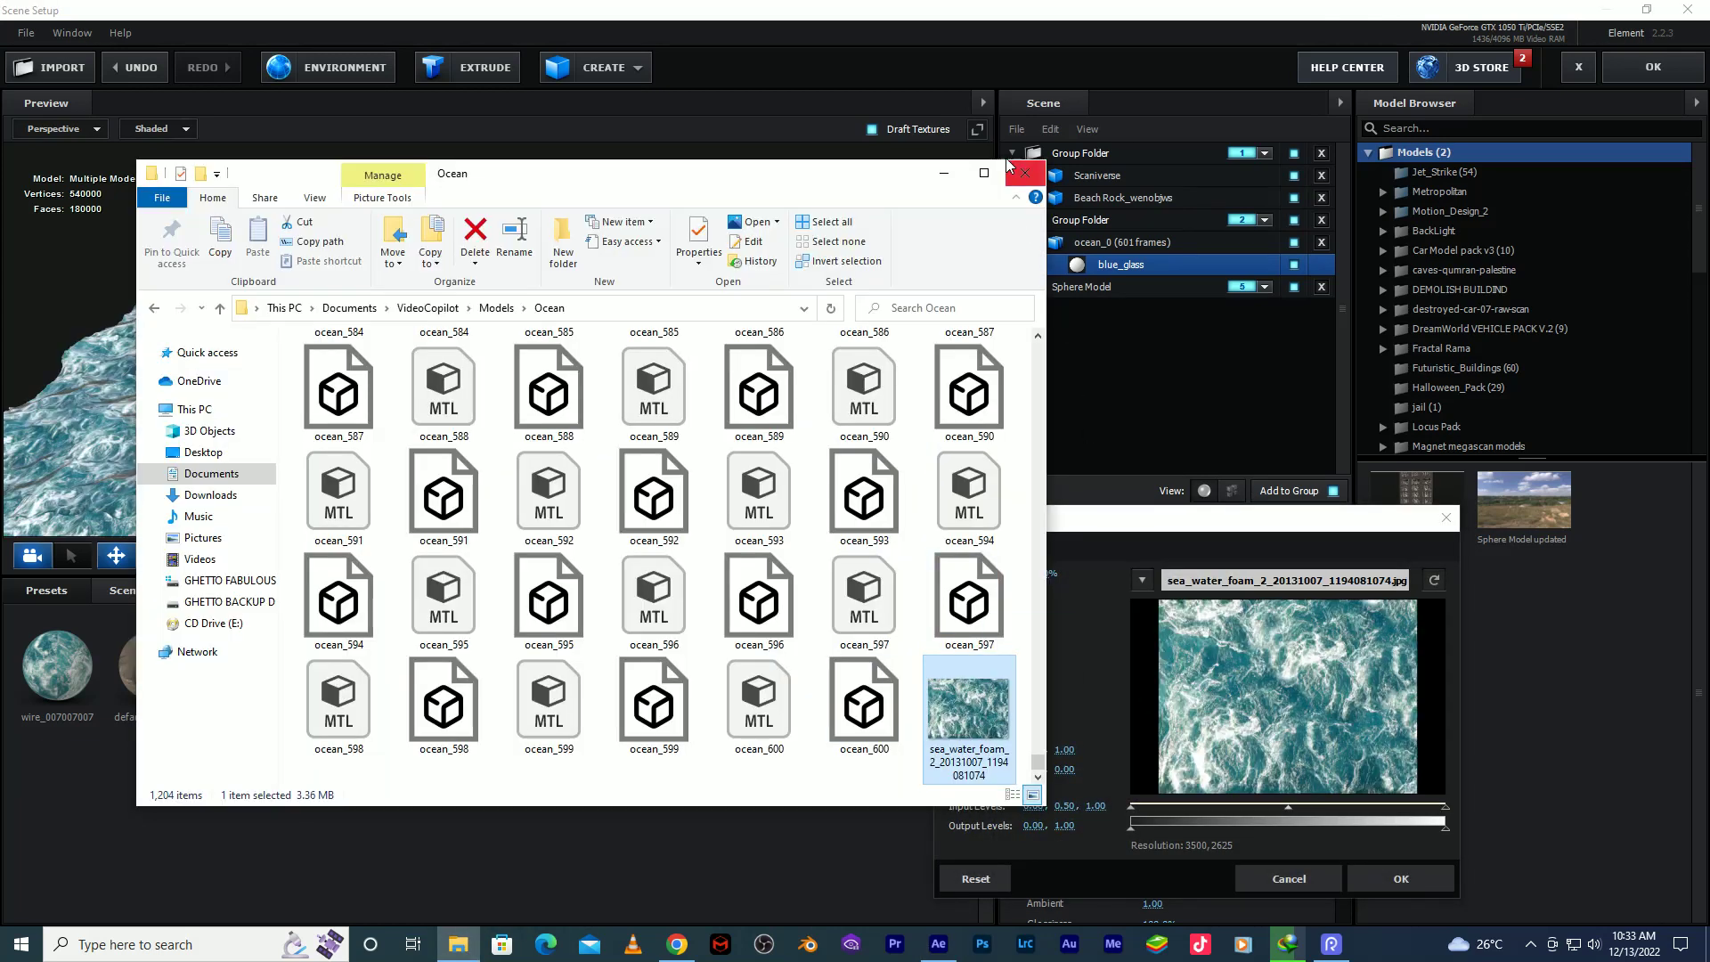
pyautogui.click(1350, 754)
pyautogui.click(1391, 880)
pyautogui.moveTo(723, 473); pyautogui.dragTo(716, 392)
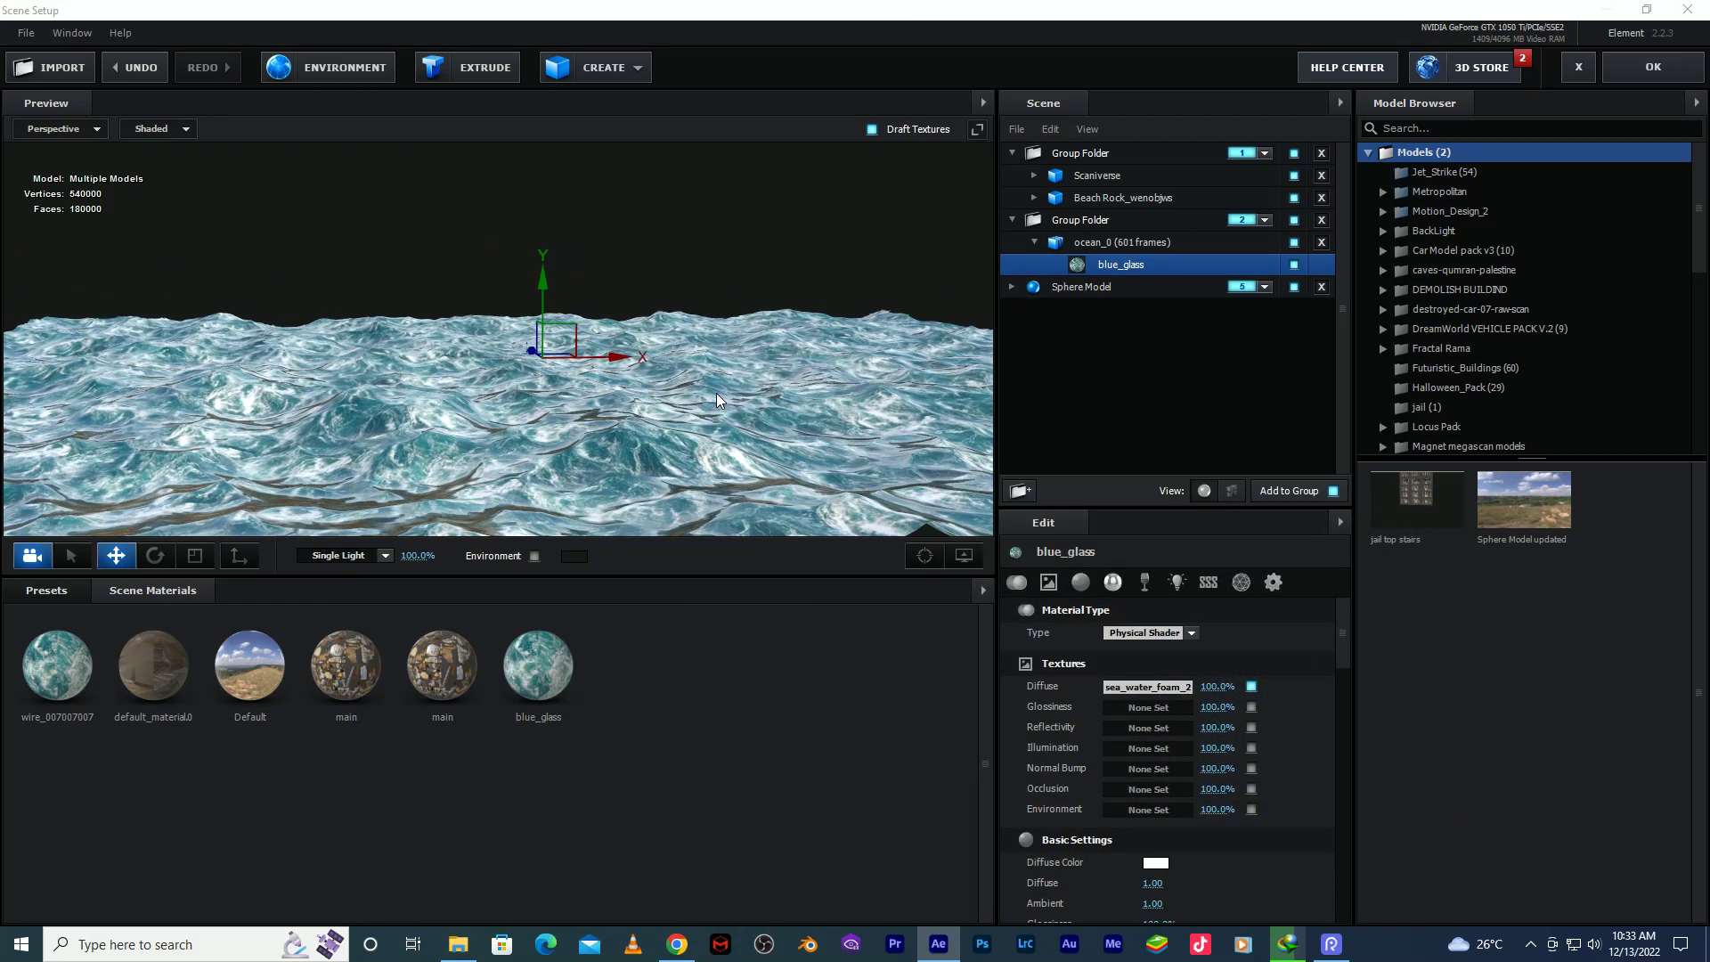
# Copy blue_glass's Diffuse texture and paste it into the material's Glossiness channel.
pyautogui.rightClick(1129, 690)
pyautogui.click(1168, 723)
pyautogui.rightClick(1119, 705)
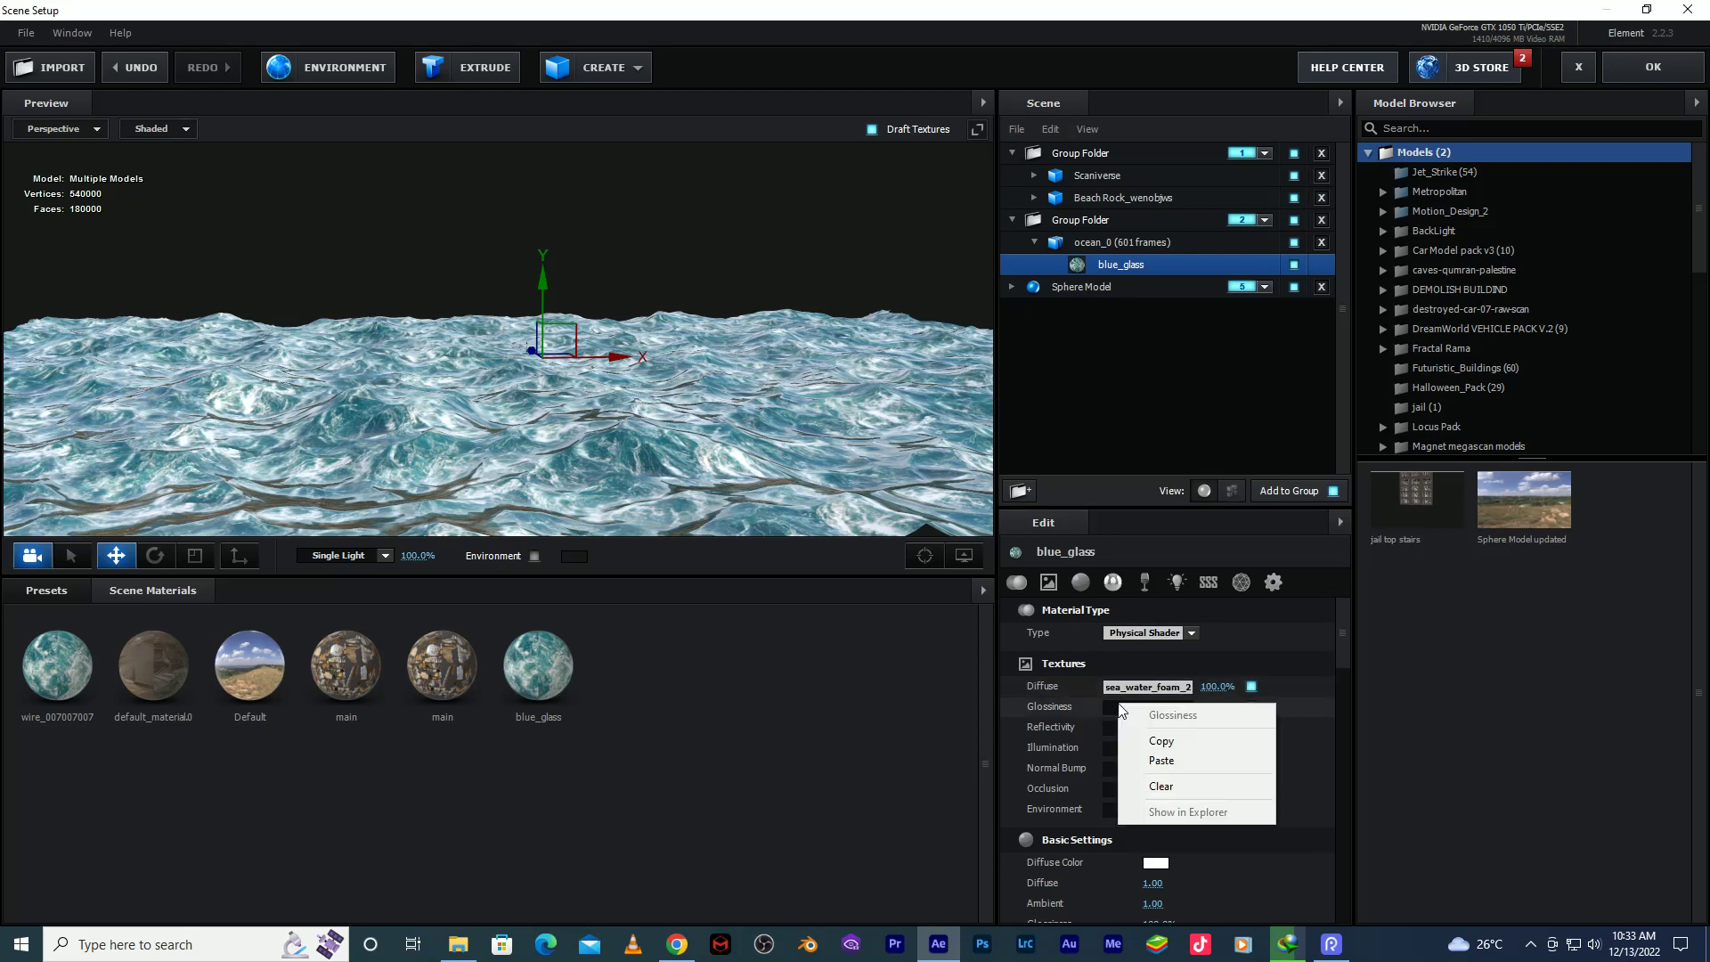
pyautogui.click(1161, 759)
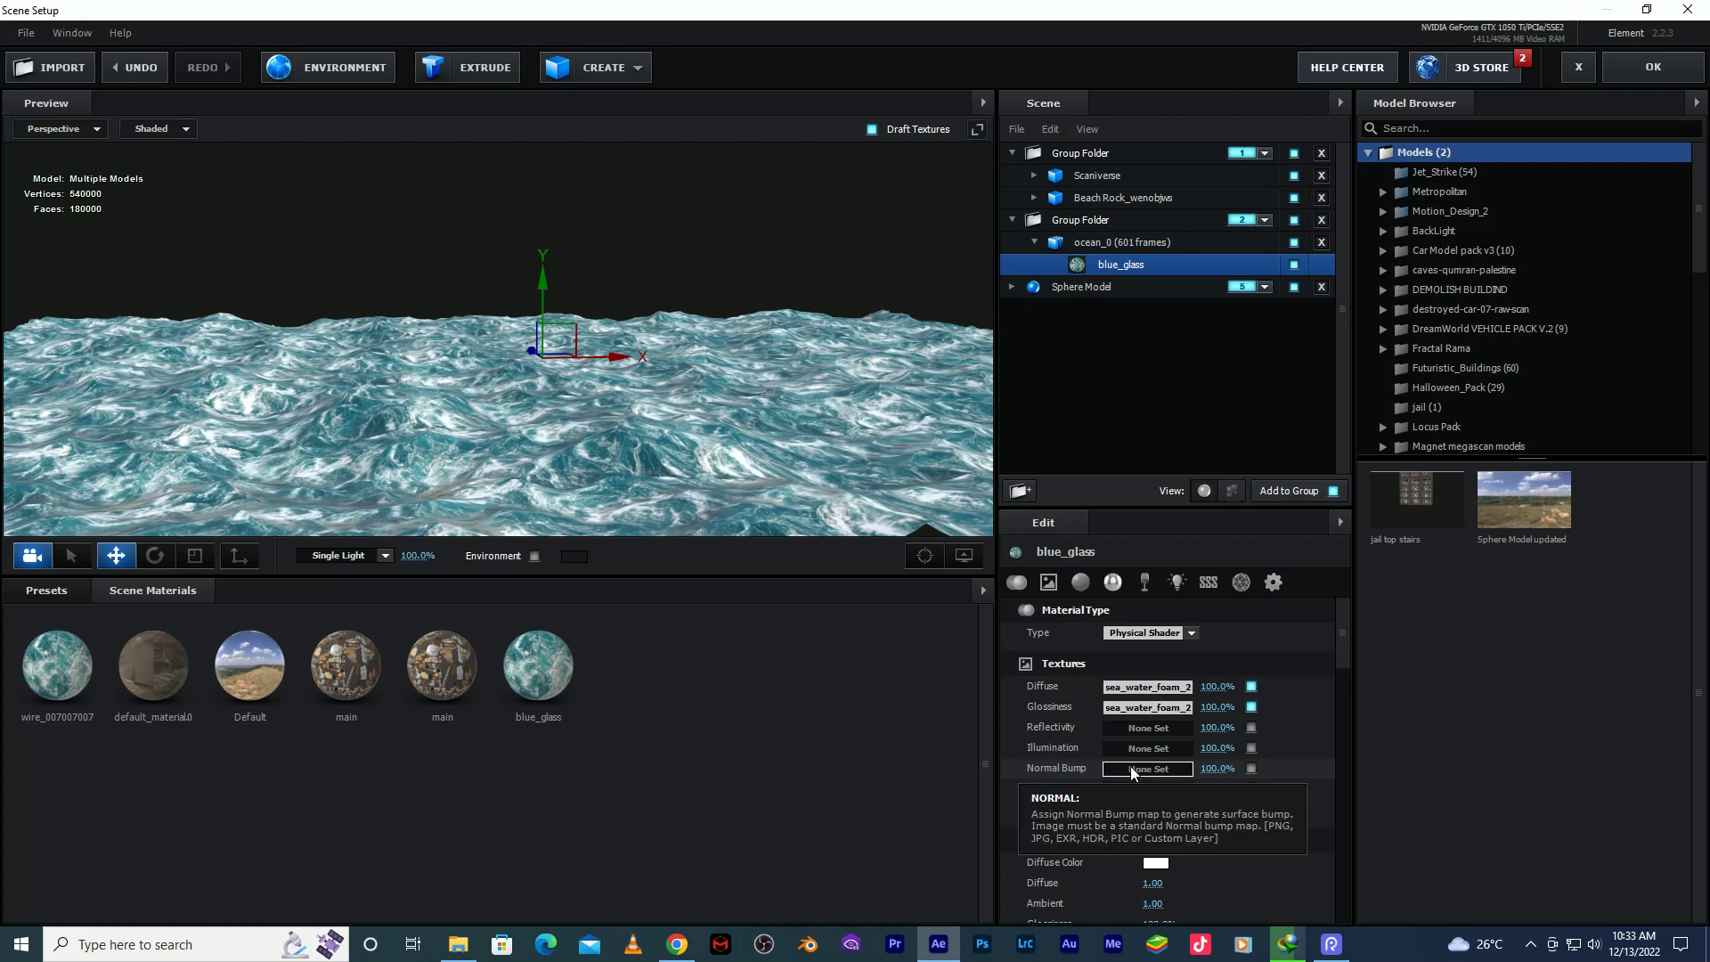
# Paste the foam texture into blue_glass's Normal Bump channel, try Invert Y on it, and clear the channel again.
pyautogui.rightClick(1132, 771)
pyautogui.click(1159, 828)
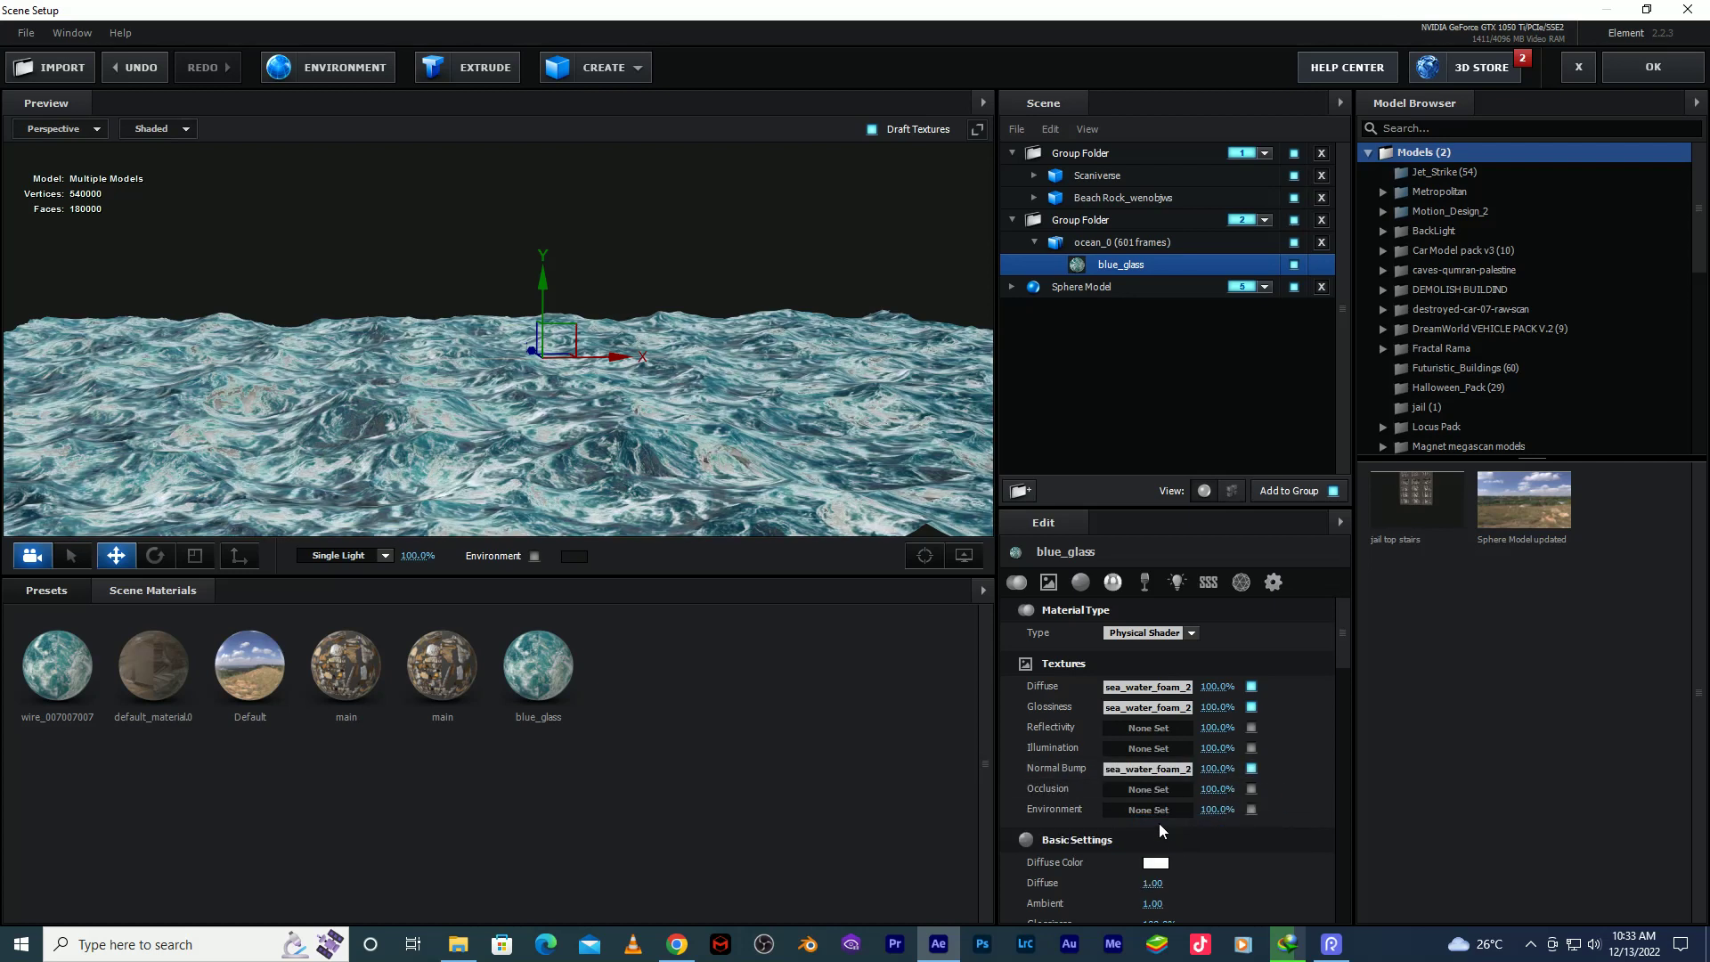
pyautogui.click(1151, 769)
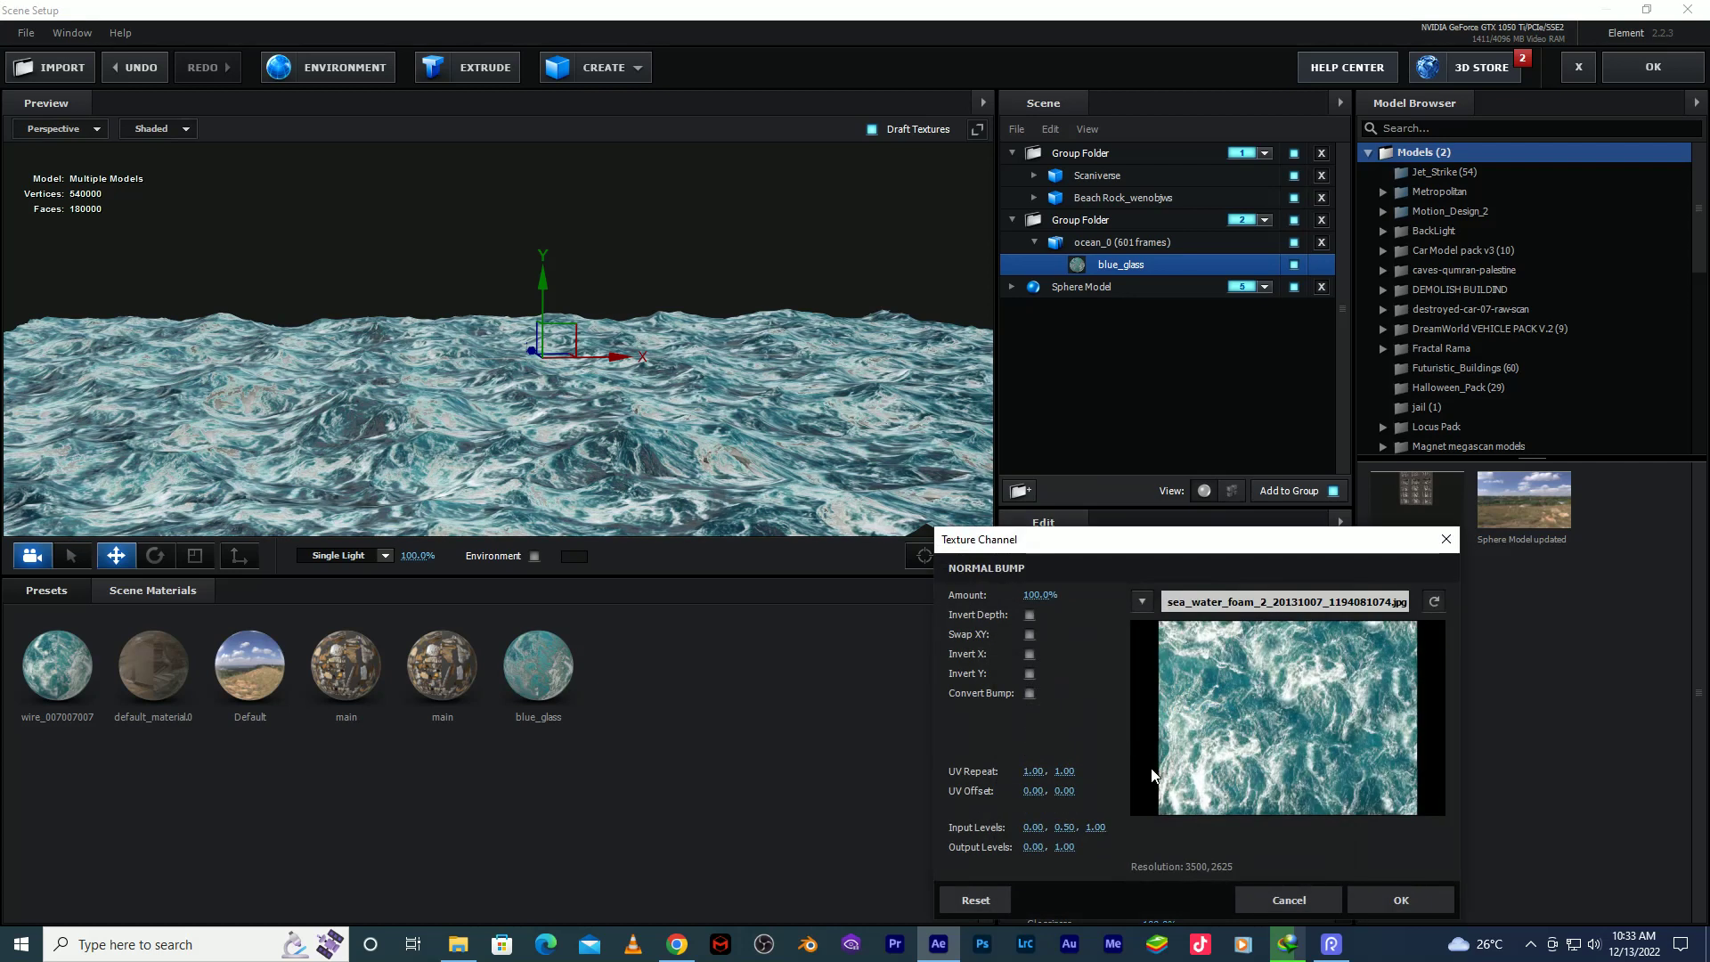
pyautogui.click(1031, 674)
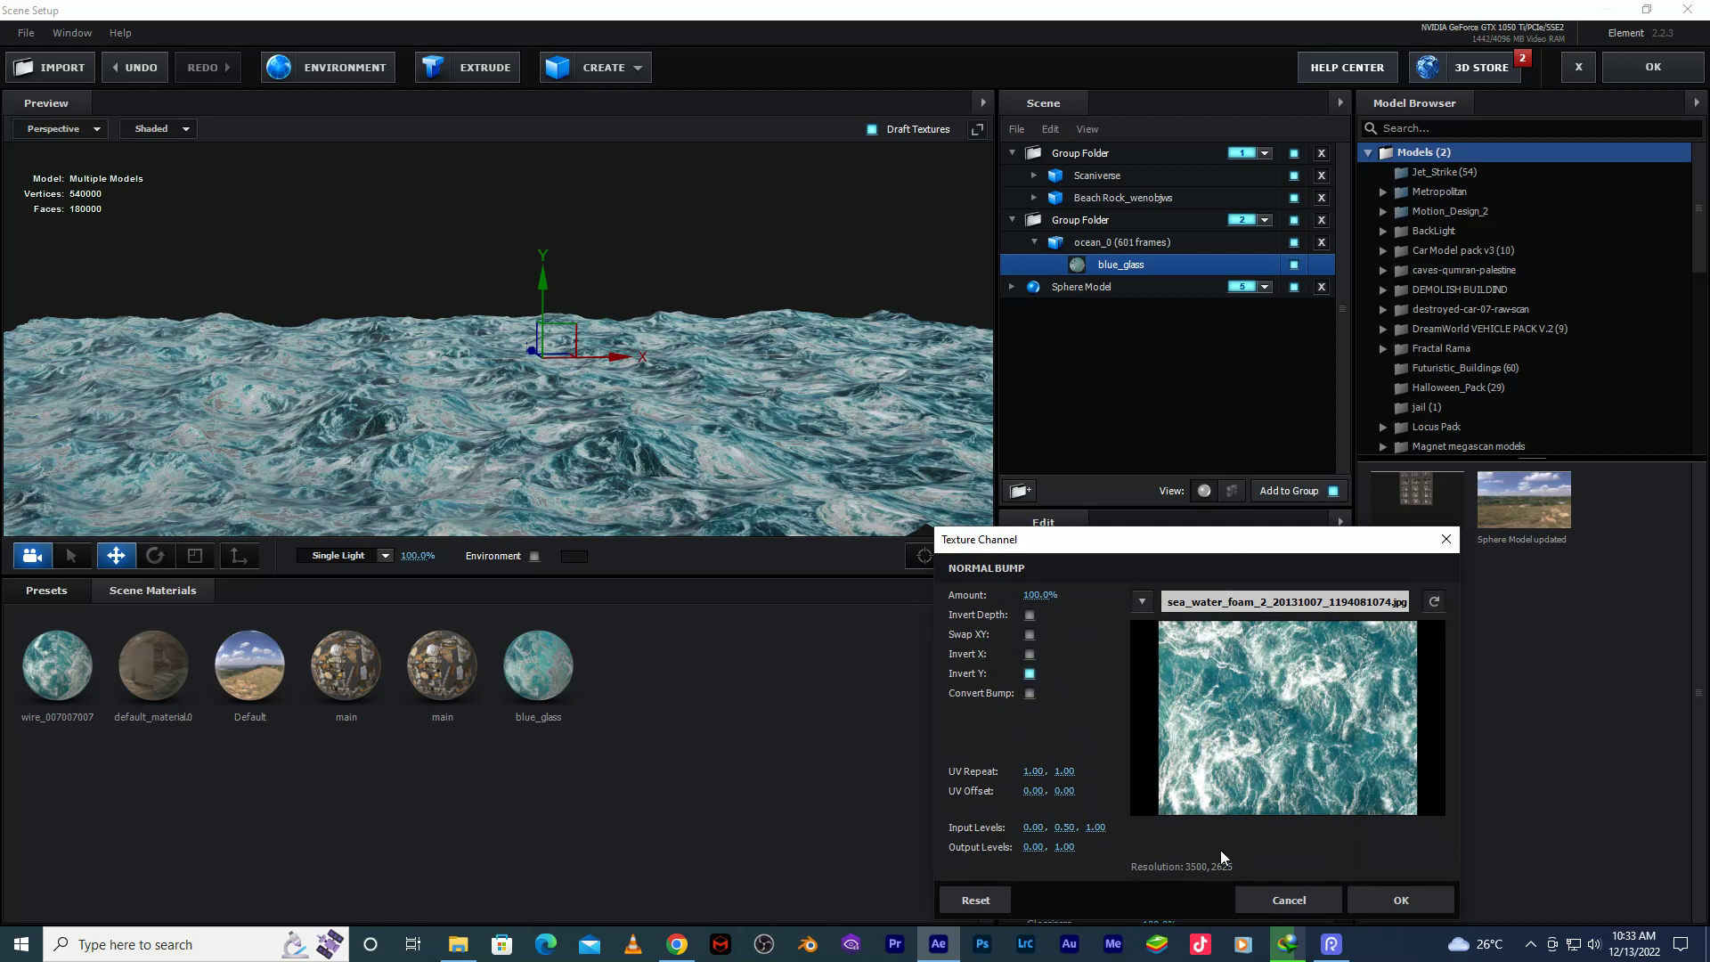
pyautogui.click(1284, 898)
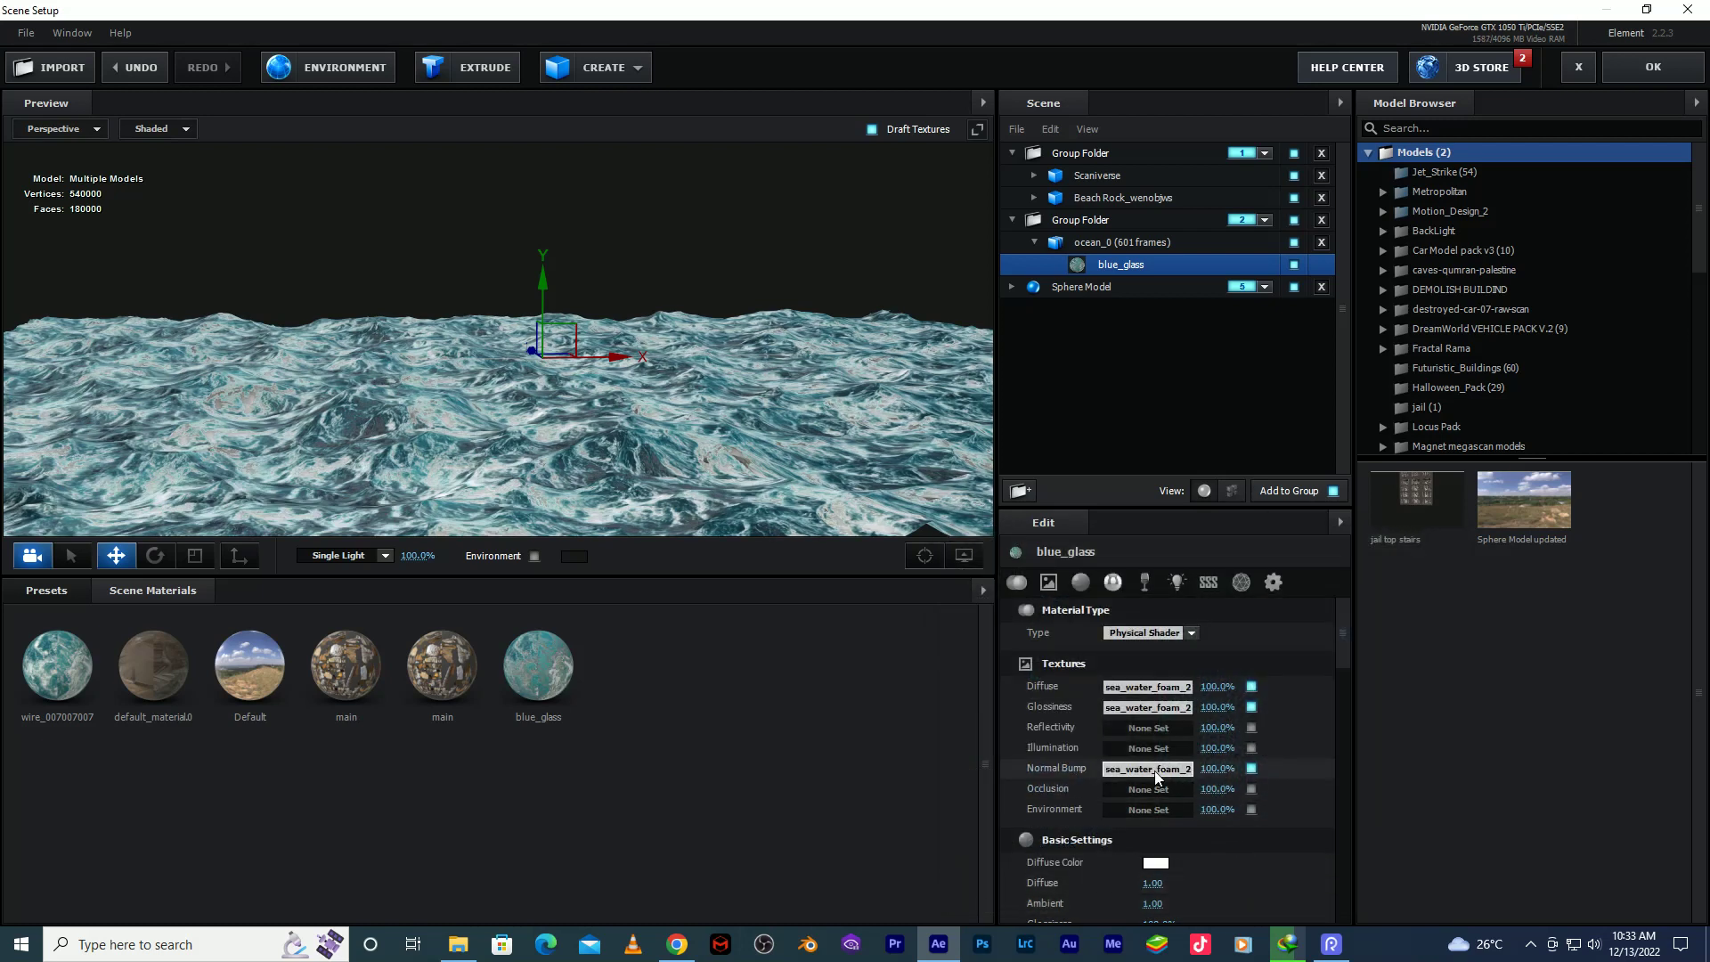
pyautogui.rightClick(1155, 775)
pyautogui.click(1197, 853)
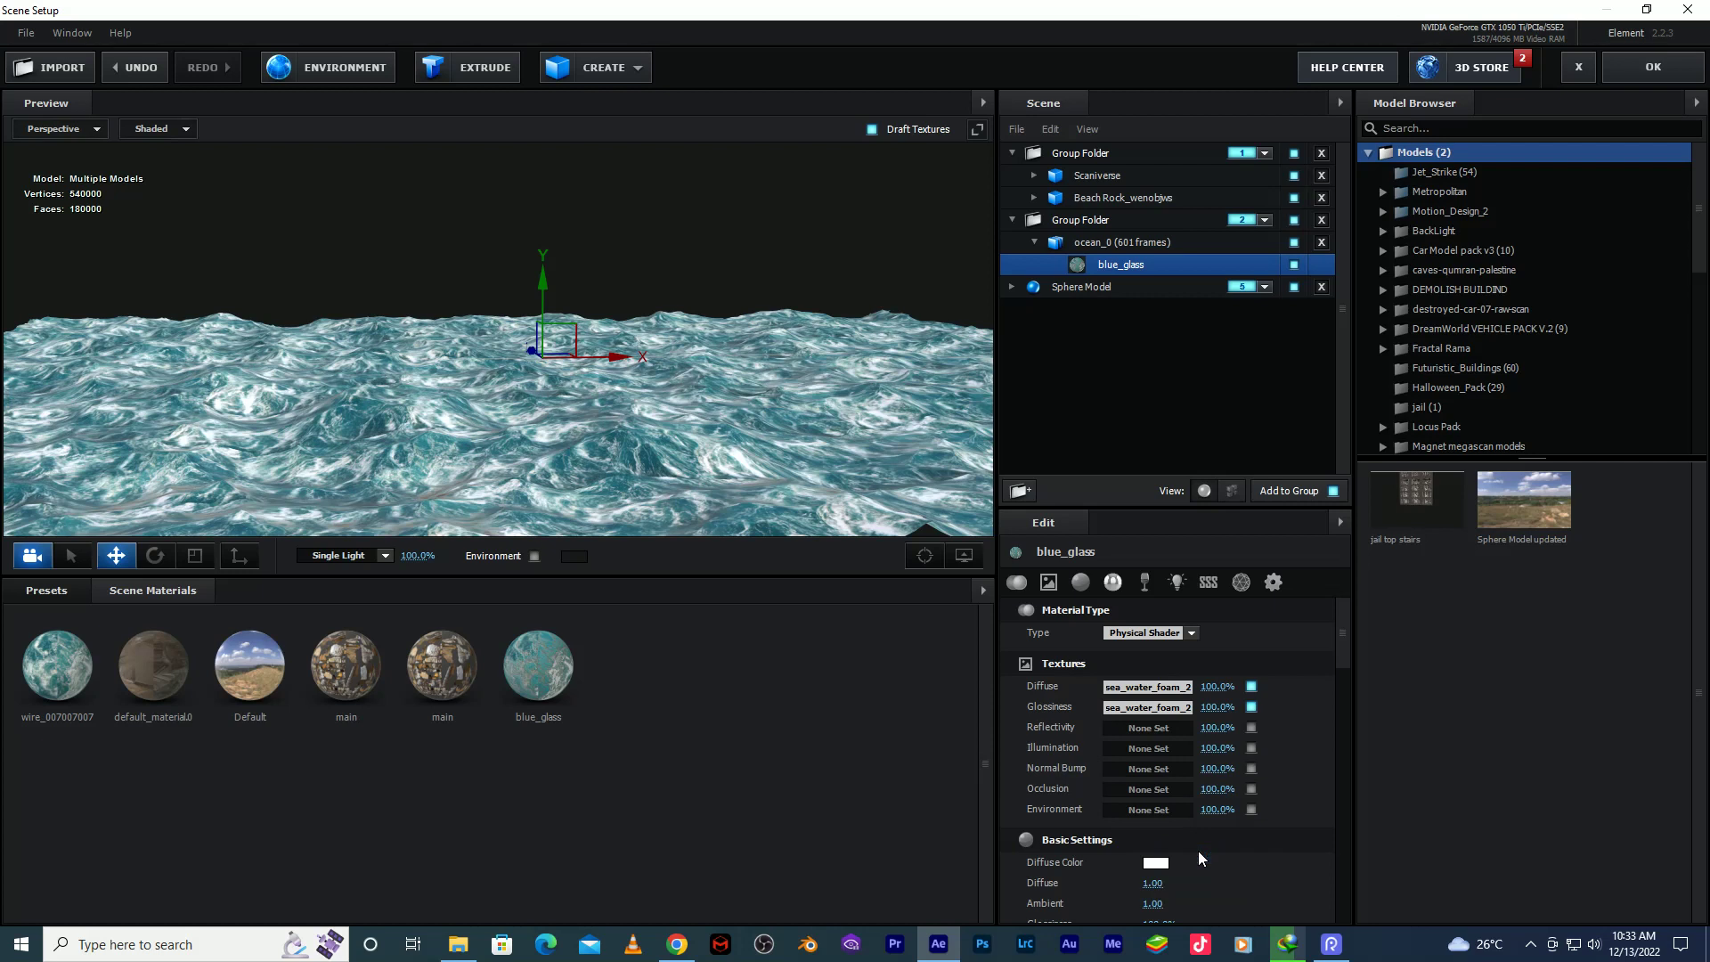
pyautogui.moveTo(757, 414)
pyautogui.mouseDown()
pyautogui.moveTo(727, 447)
pyautogui.moveTo(755, 415)
pyautogui.mouseUp()
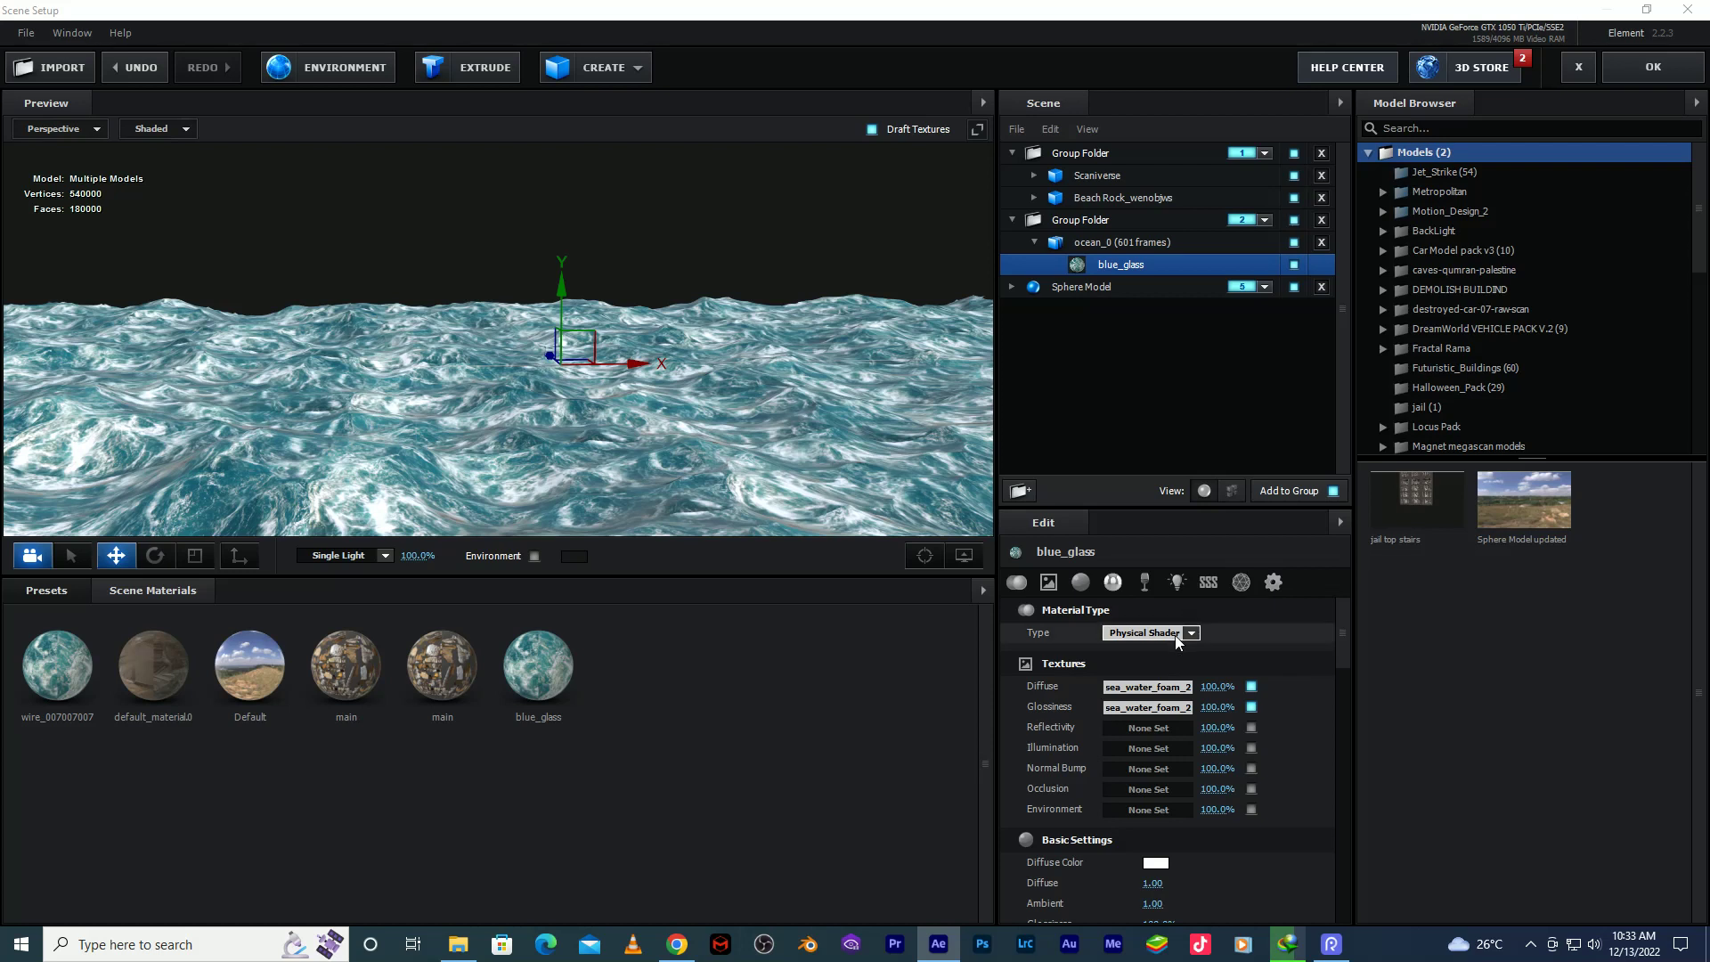
# Try the Spherical, Default and Environment reflect modes on the ocean_0 model, and set it back to Mirror Surface.
pyautogui.click(1111, 245)
pyautogui.click(1176, 582)
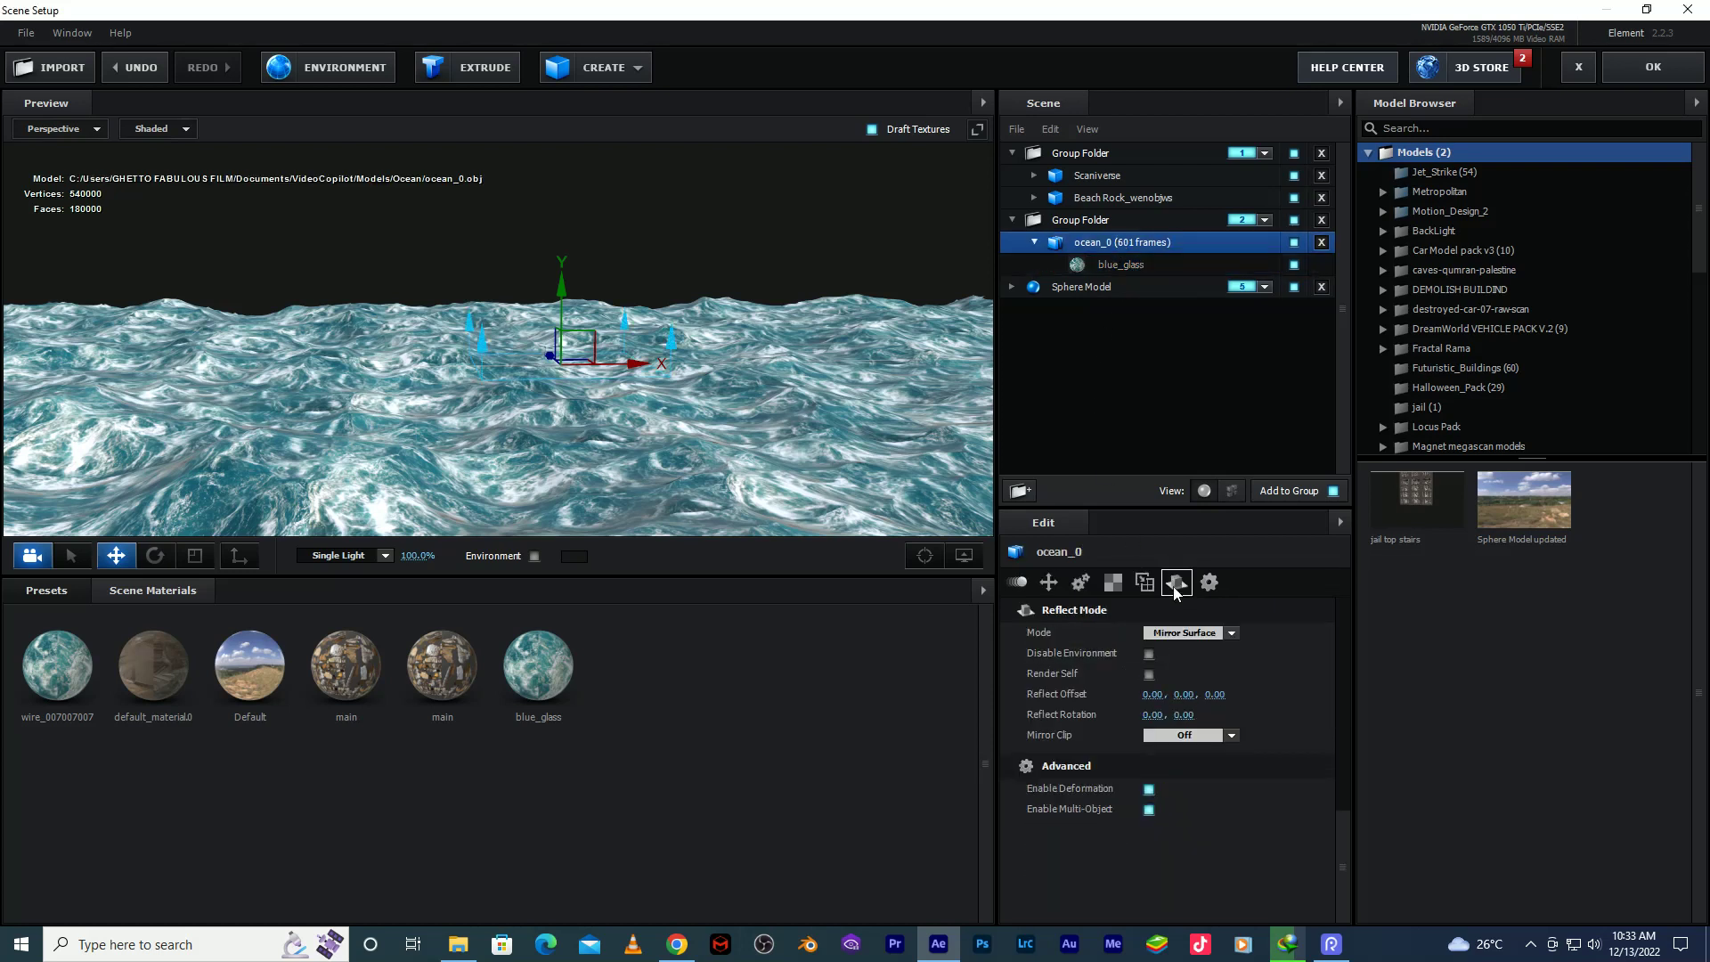
pyautogui.click(1185, 633)
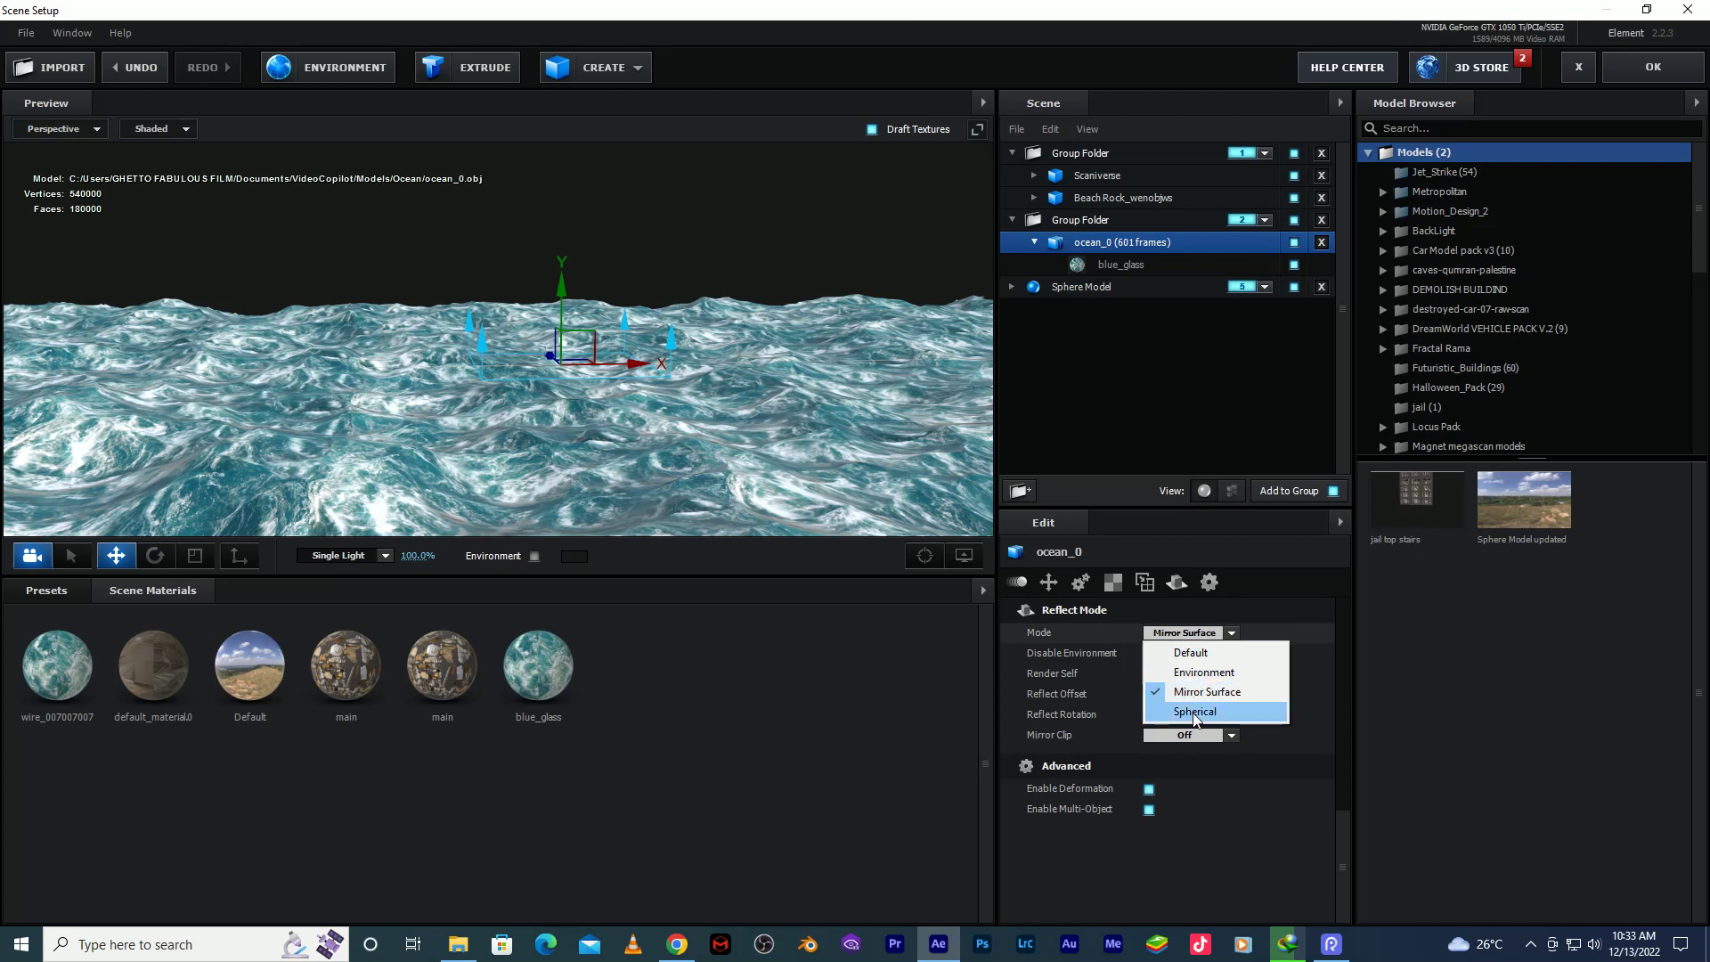
pyautogui.click(1194, 712)
pyautogui.click(1180, 633)
pyautogui.click(1189, 653)
pyautogui.click(1184, 634)
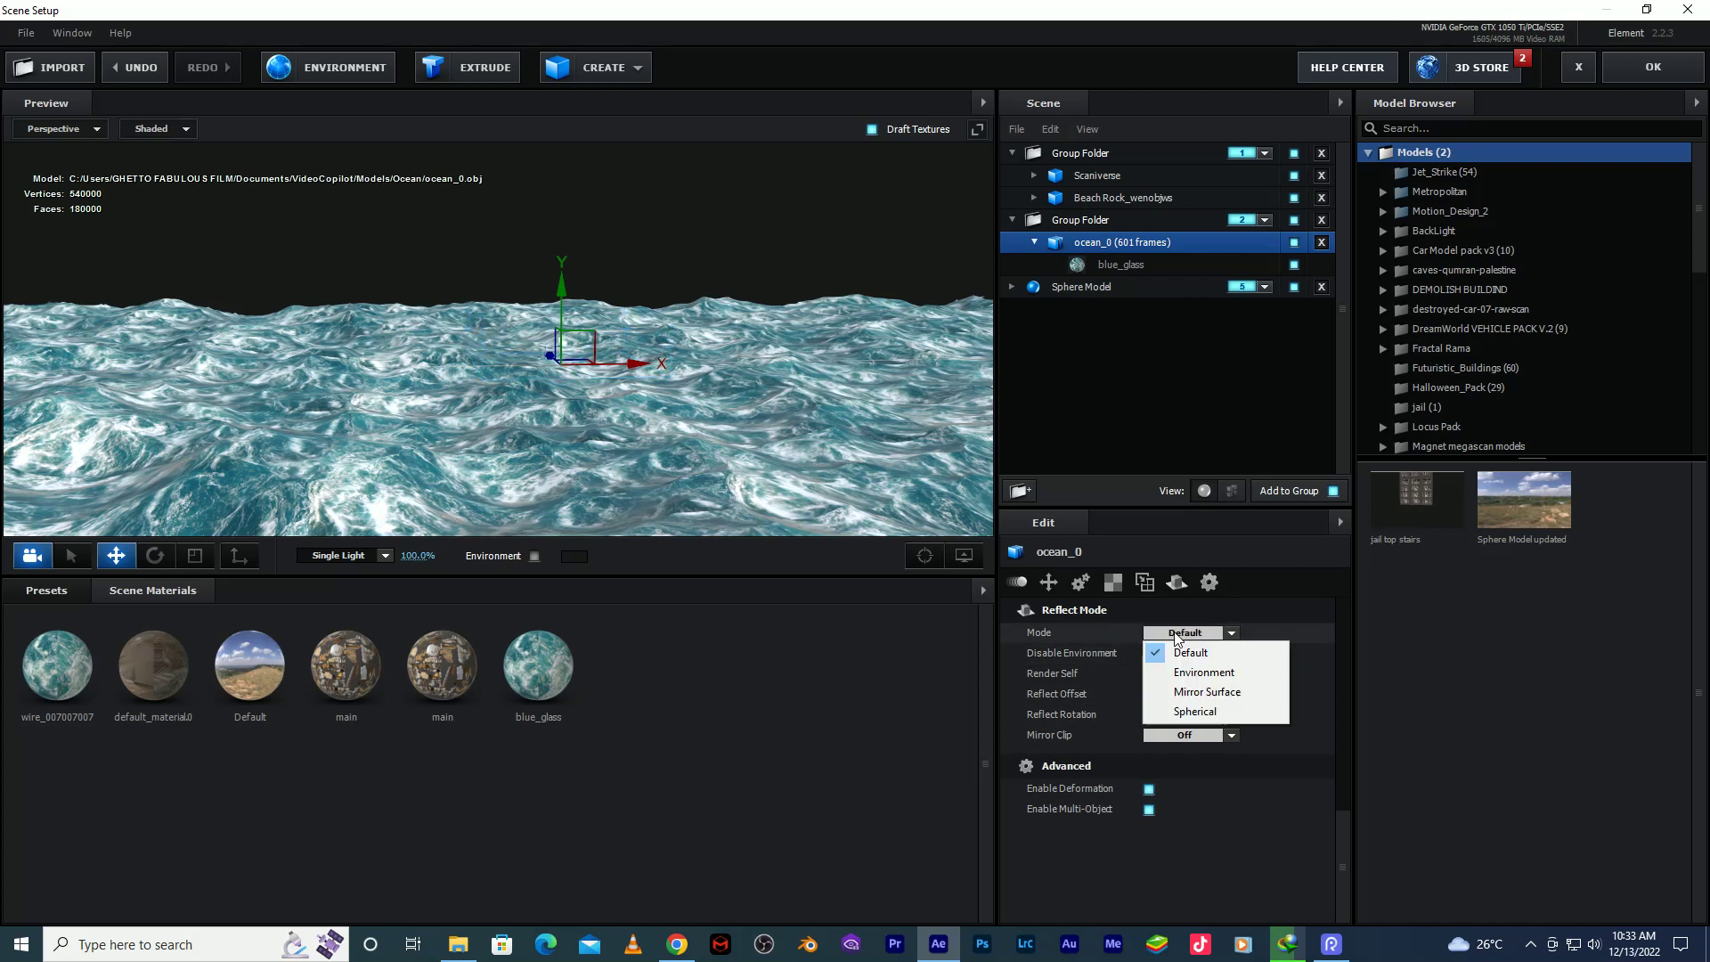
pyautogui.click(1190, 674)
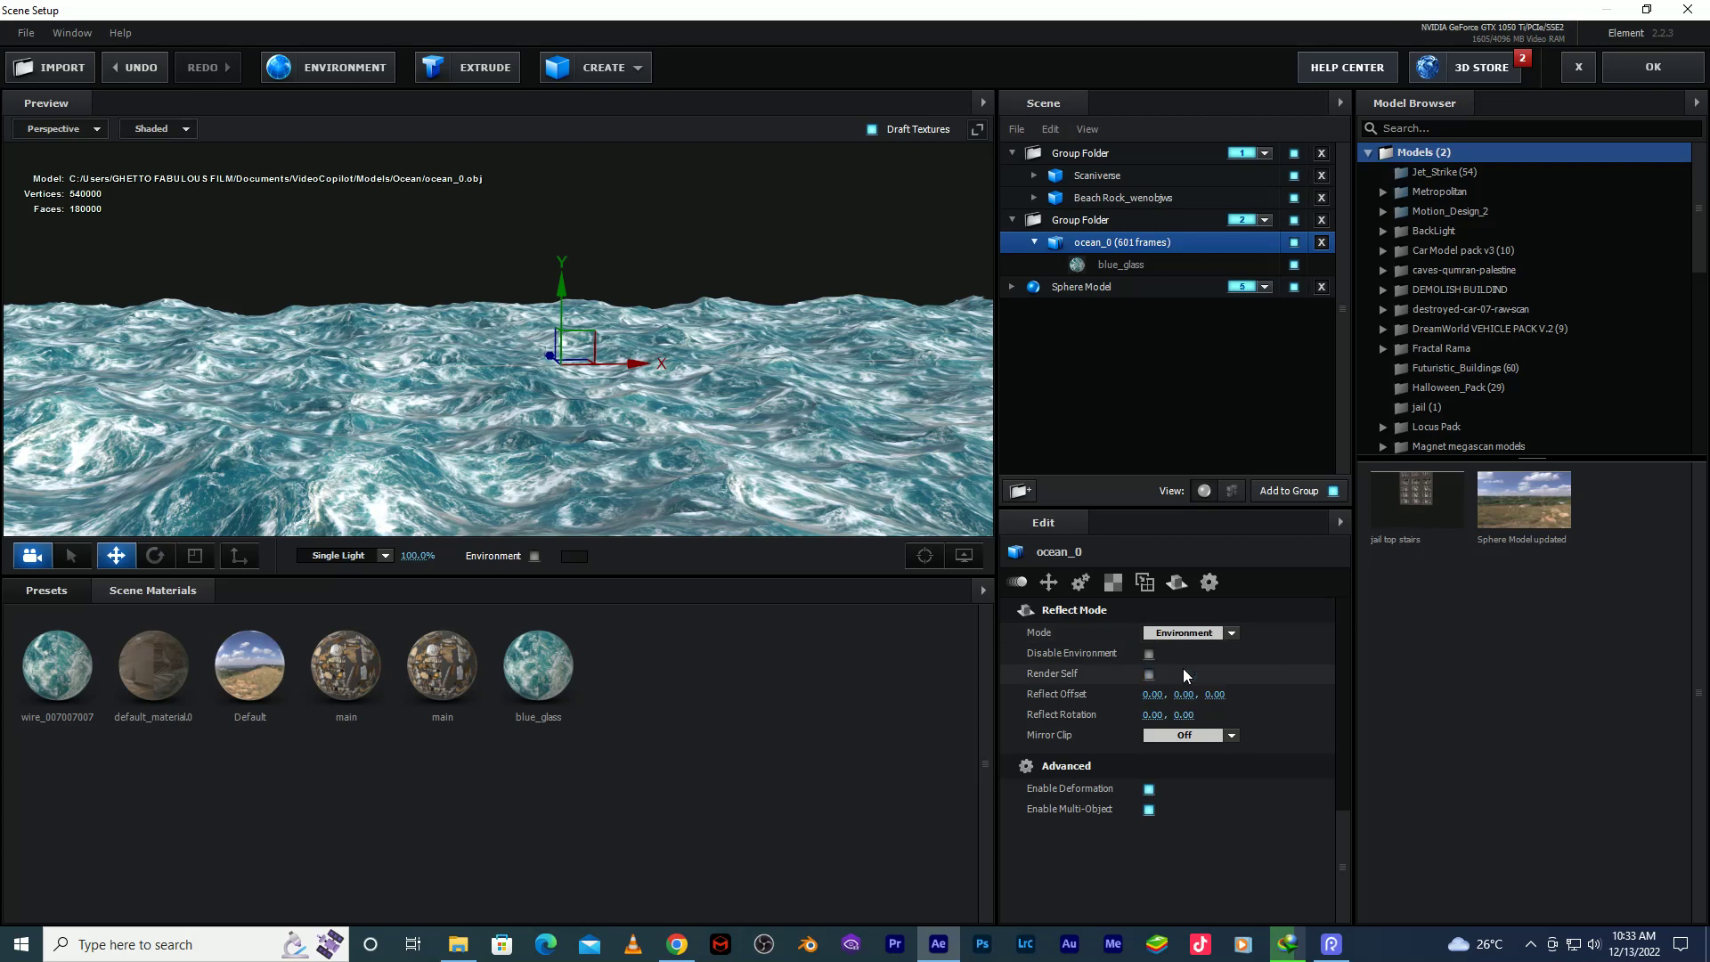
pyautogui.click(343, 75)
pyautogui.click(1079, 653)
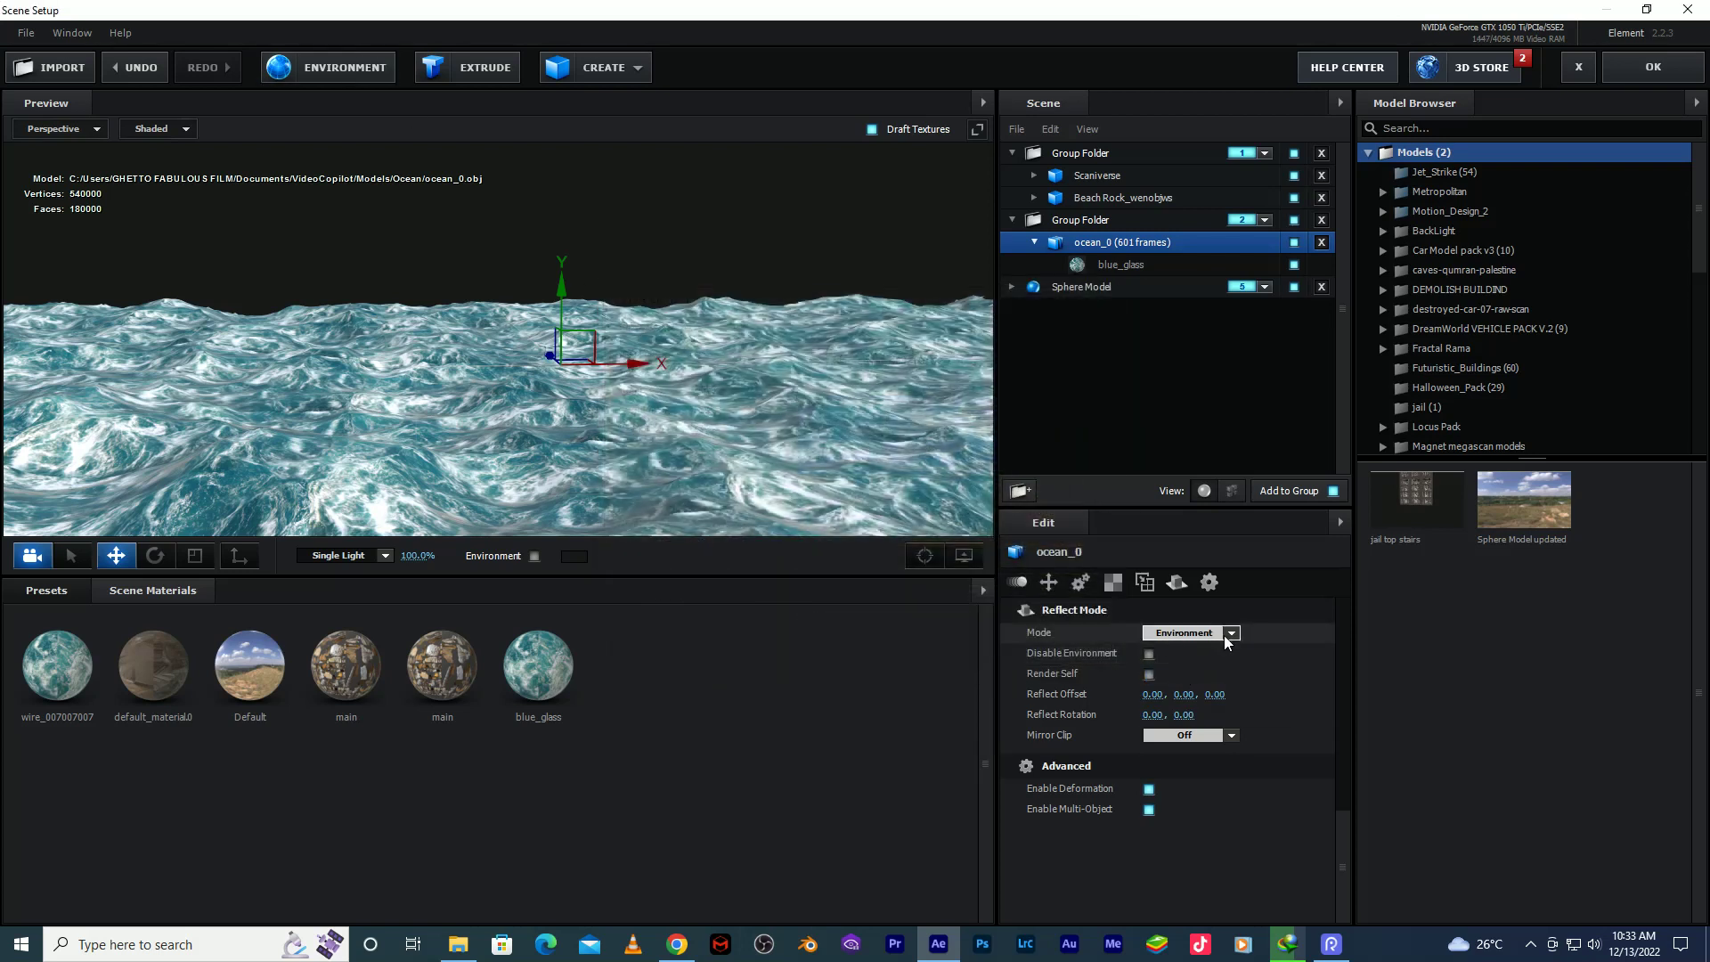
pyautogui.click(1188, 632)
pyautogui.click(1212, 691)
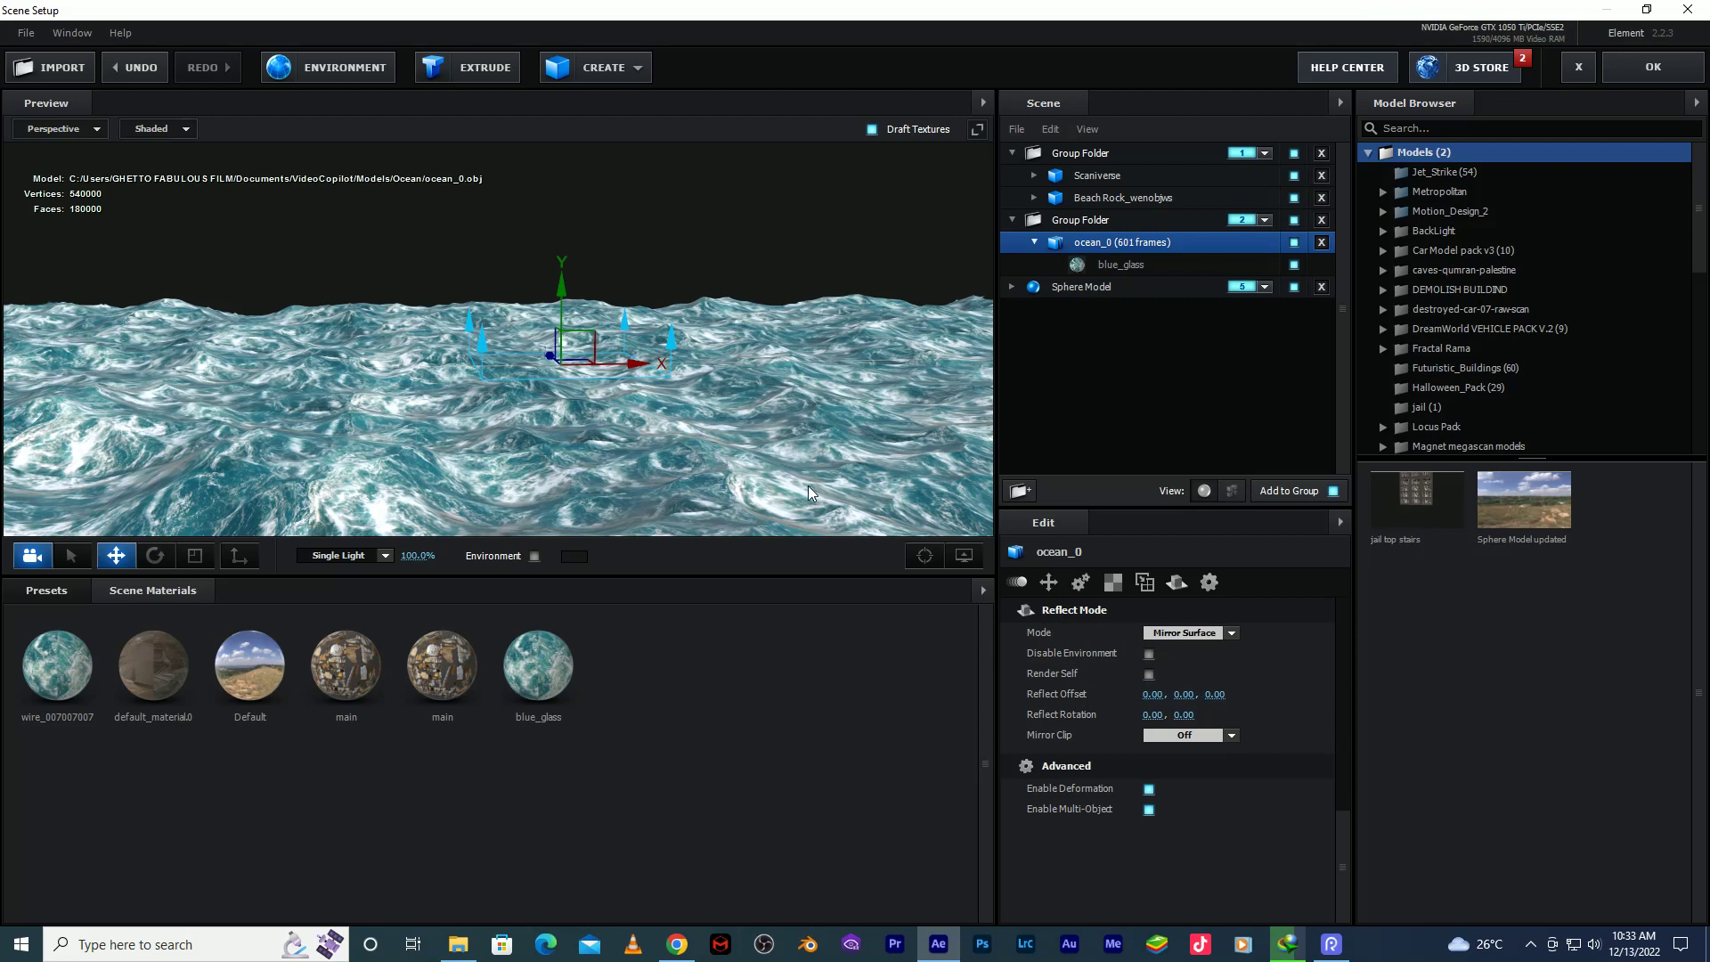
# Try the Spherical reflect mode on the Sphere Model, set it to Mirror Surface, and apply the scene setup.
pyautogui.click(1080, 293)
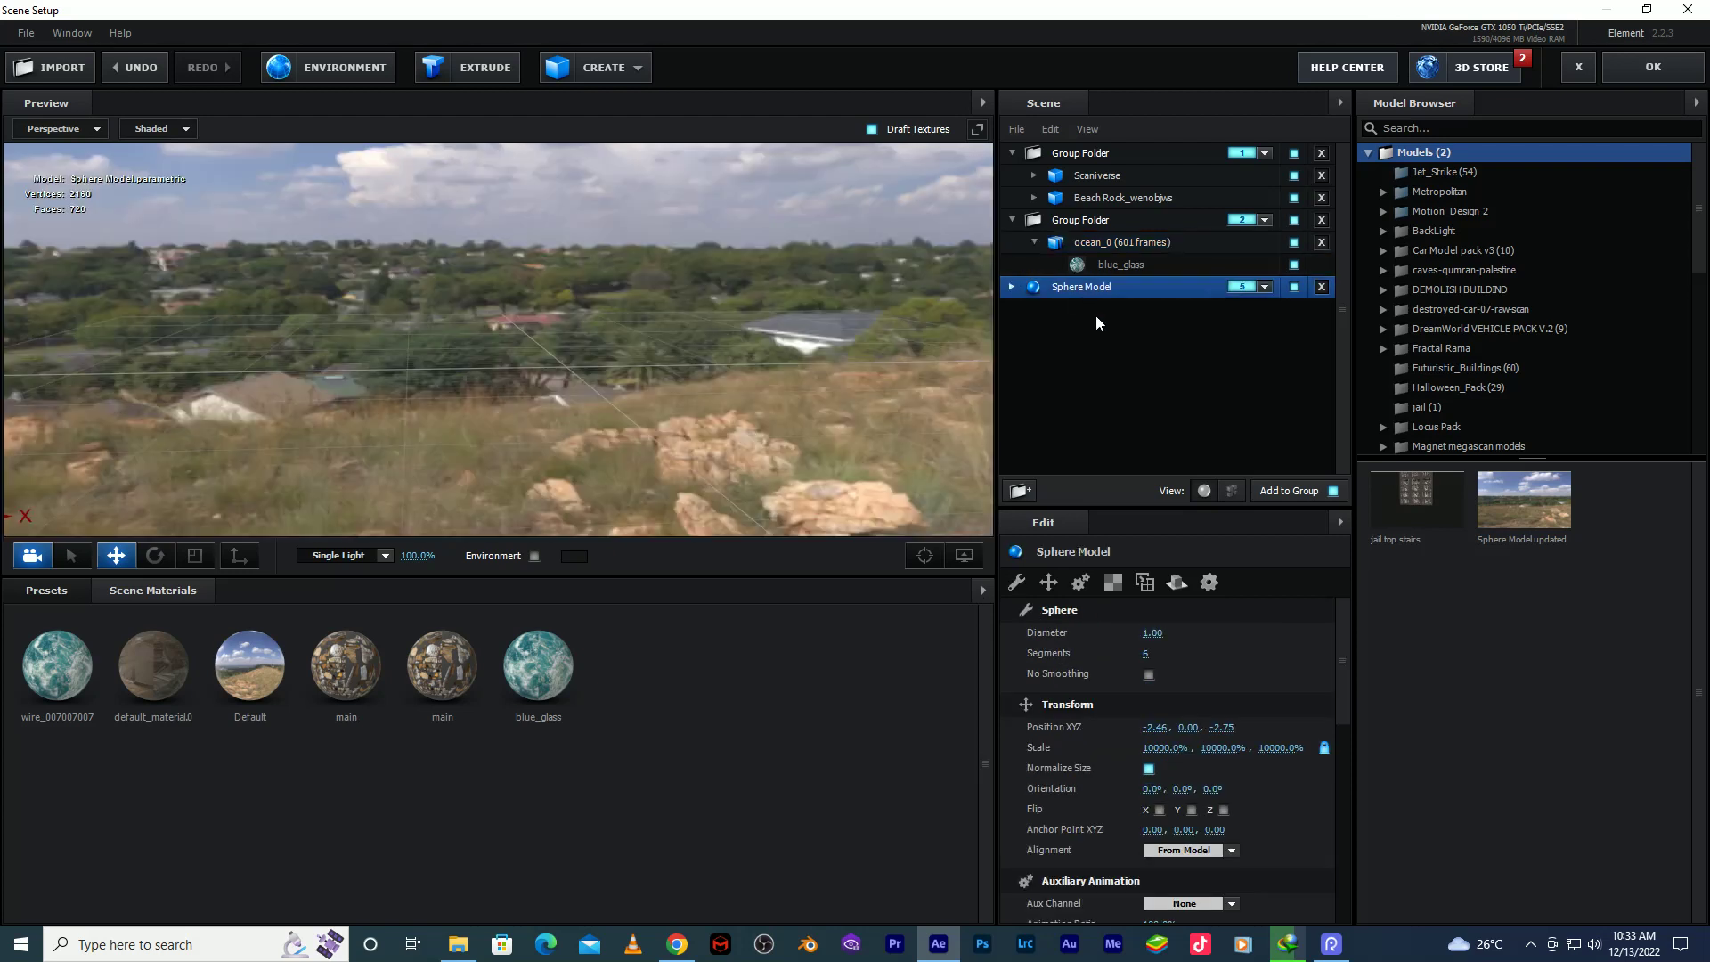
pyautogui.click(1178, 585)
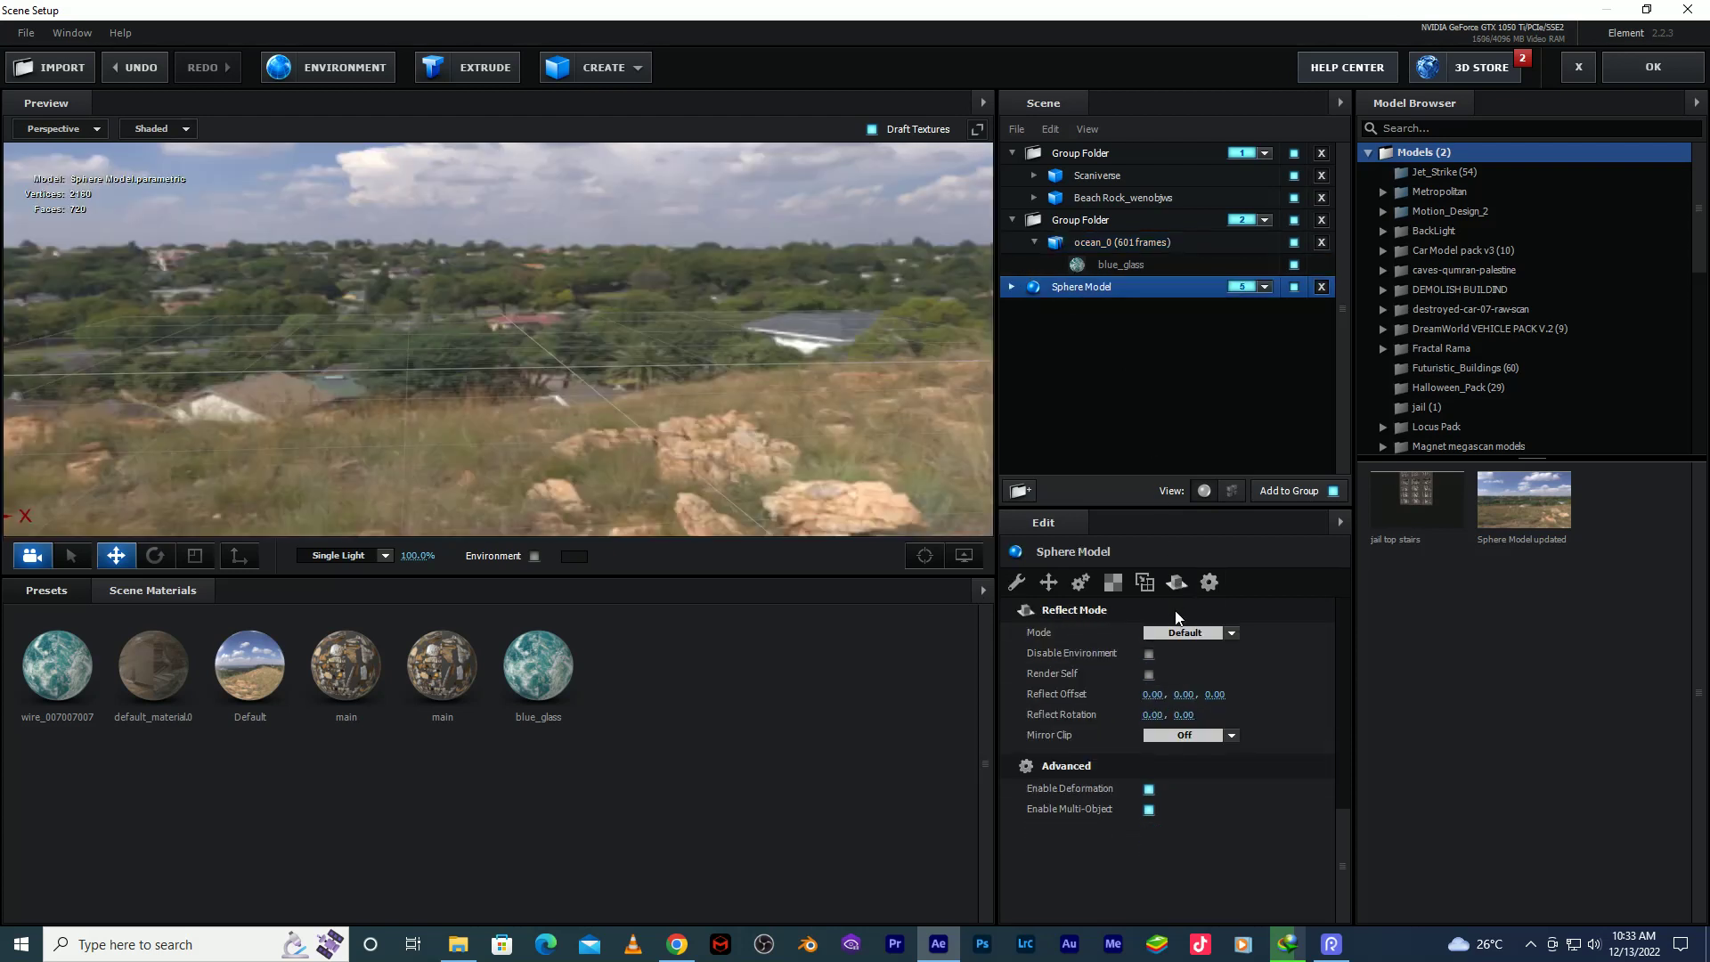
pyautogui.click(1189, 632)
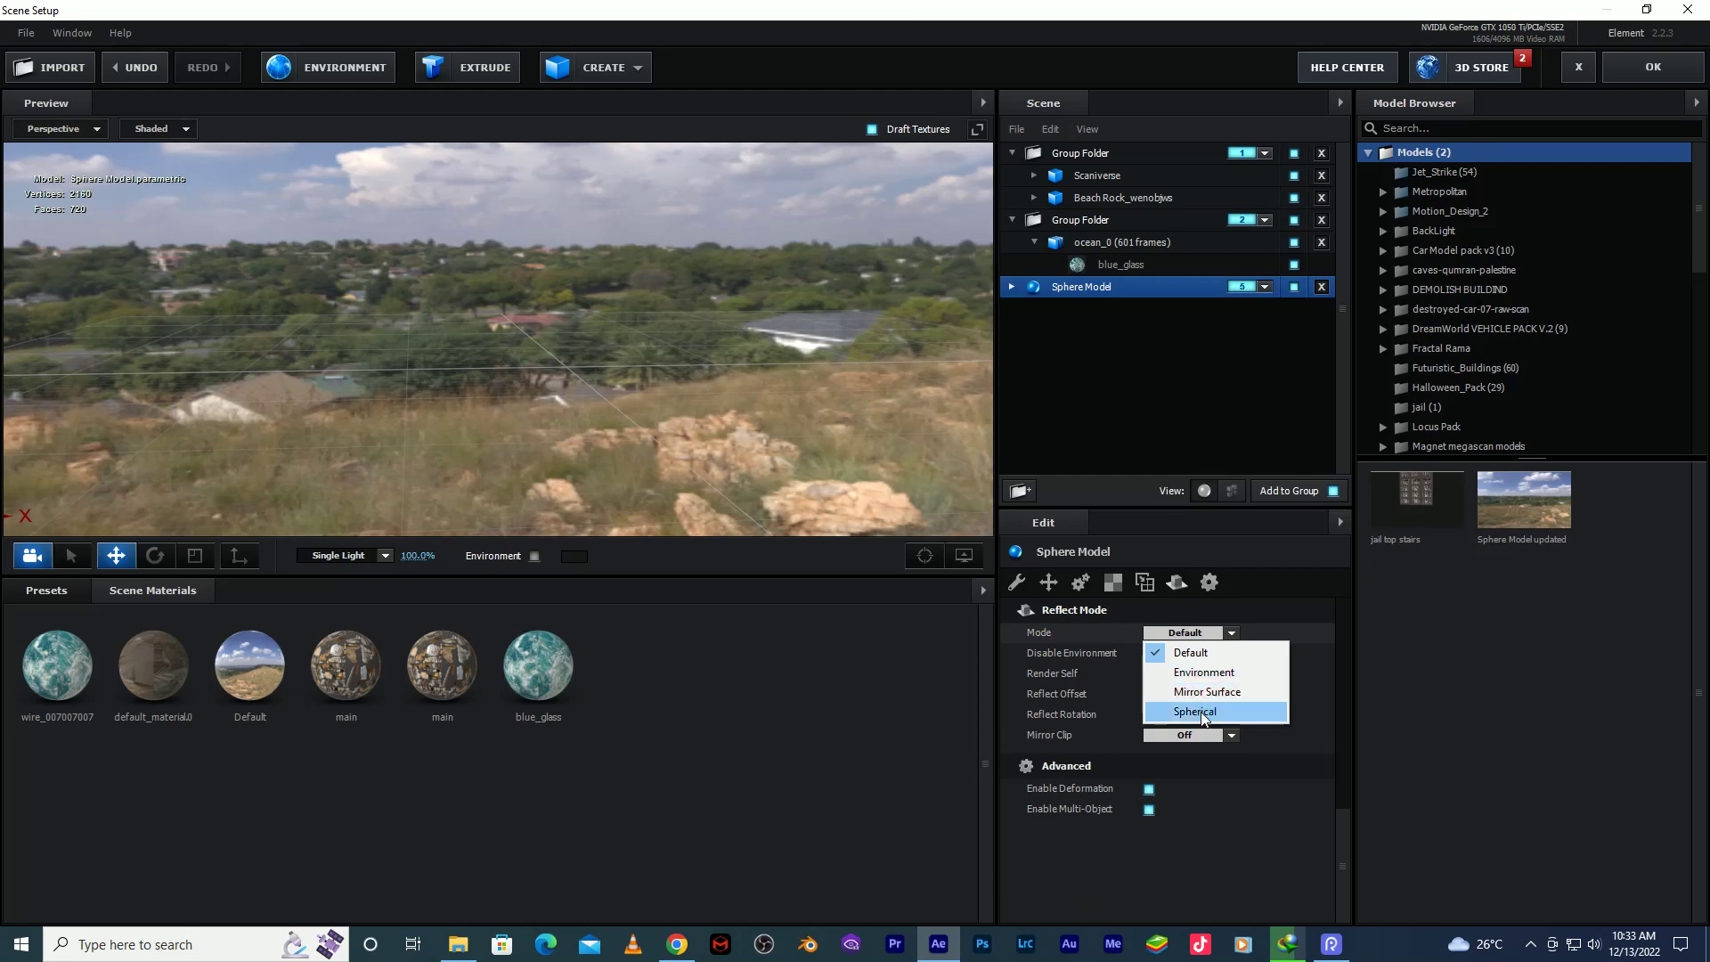
pyautogui.click(1198, 710)
pyautogui.click(1188, 635)
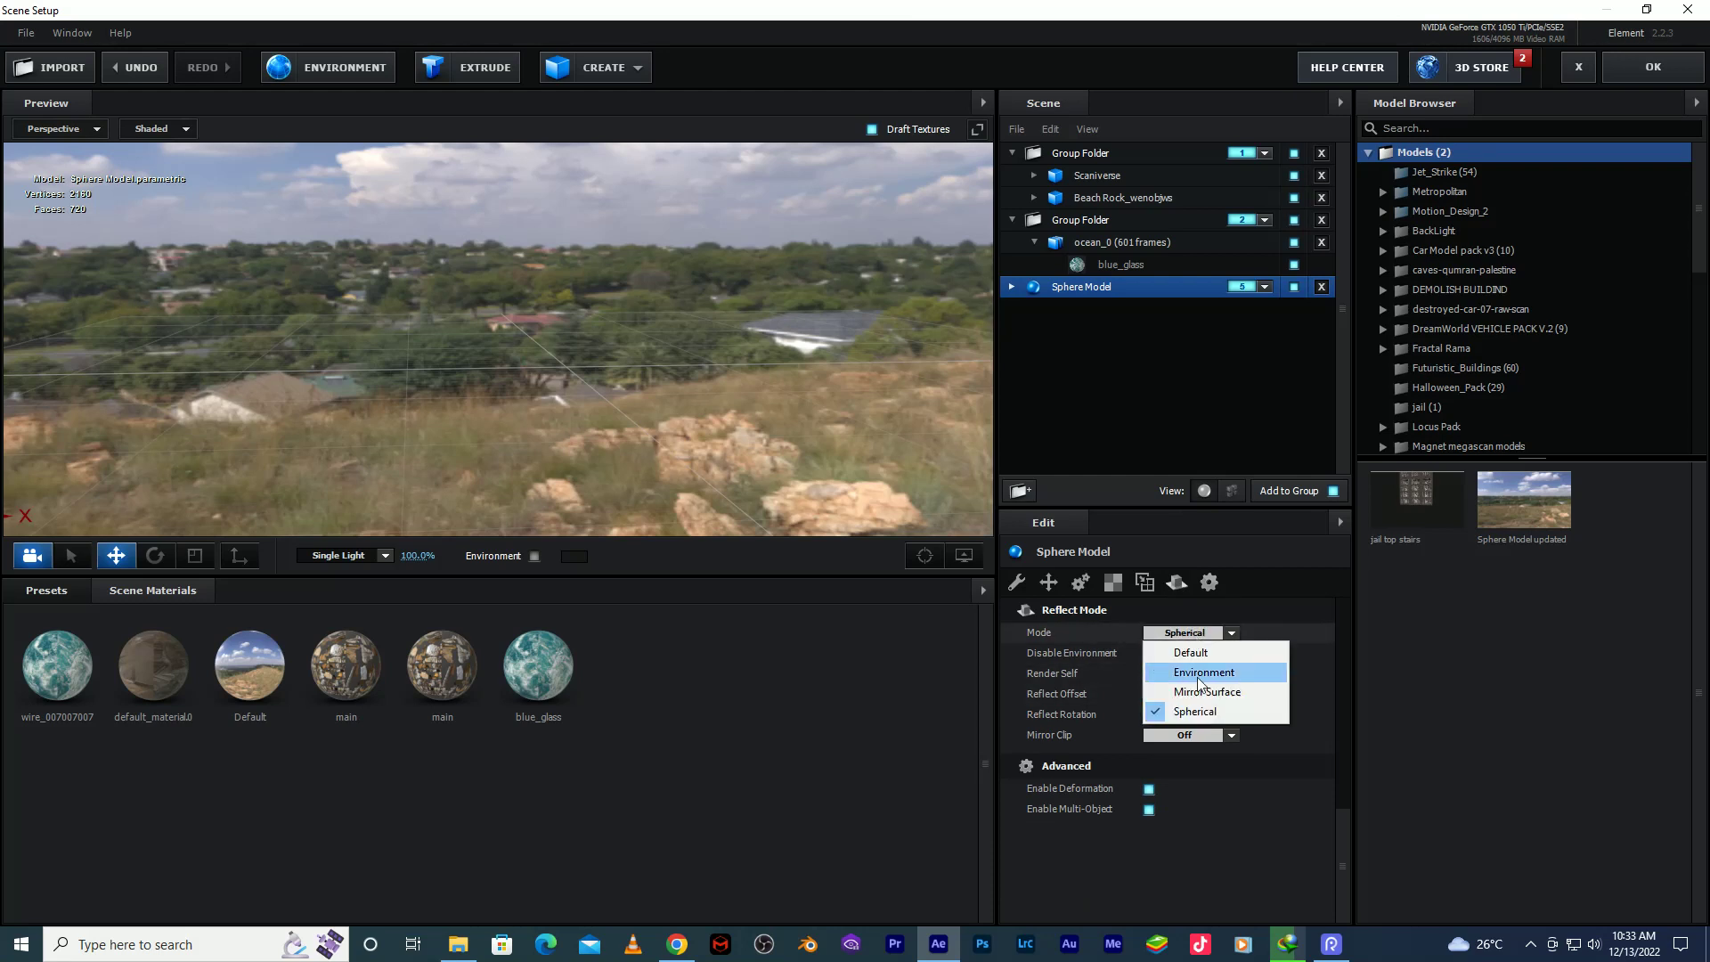
pyautogui.click(1191, 689)
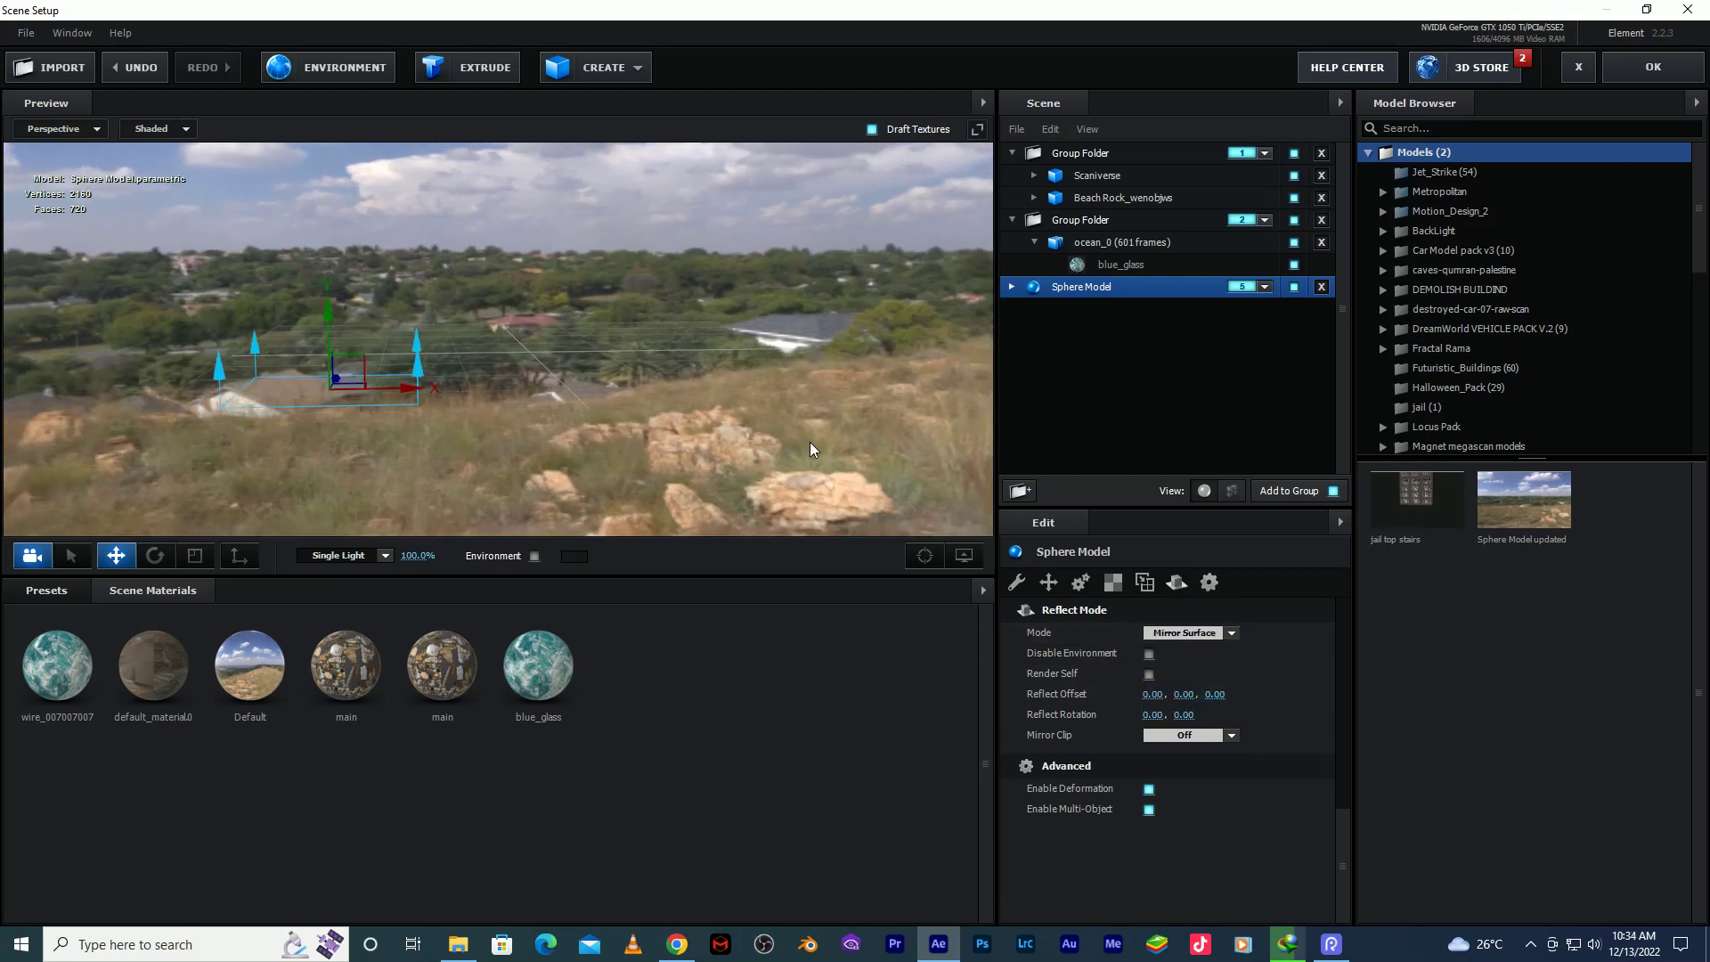
pyautogui.click(1631, 75)
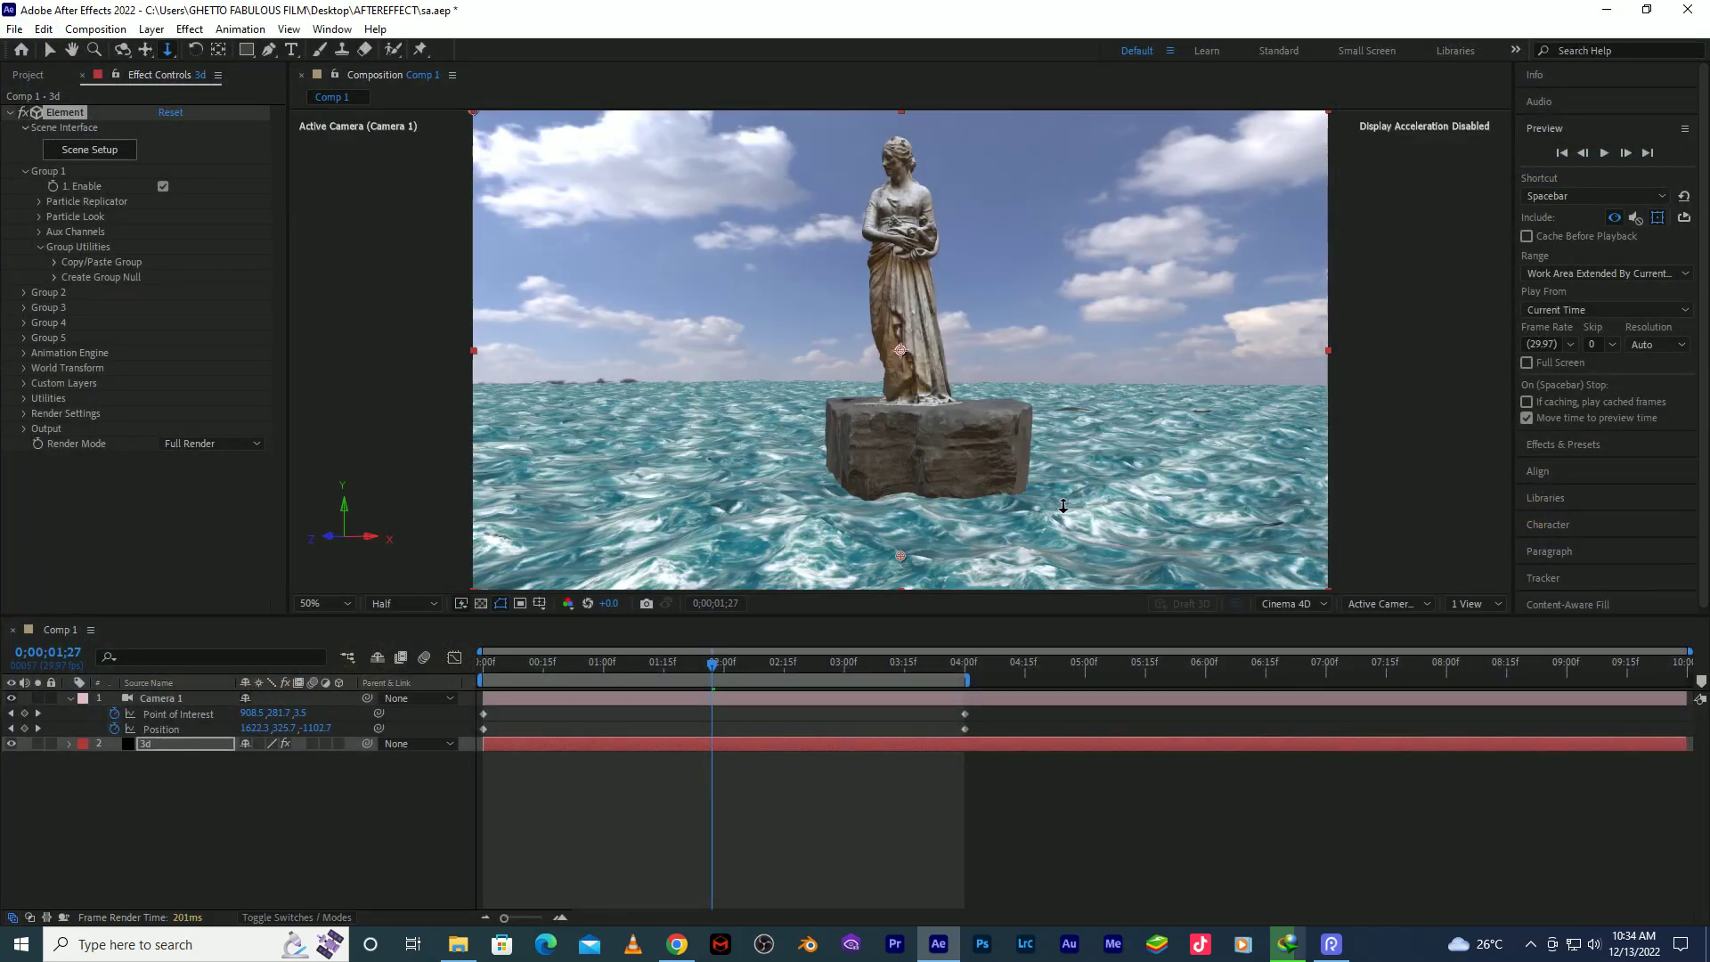
# Review the foam ocean at several points of the camera move, and undo the Scene Setup changes.
pyautogui.moveTo(706, 669); pyautogui.dragTo(507, 666)
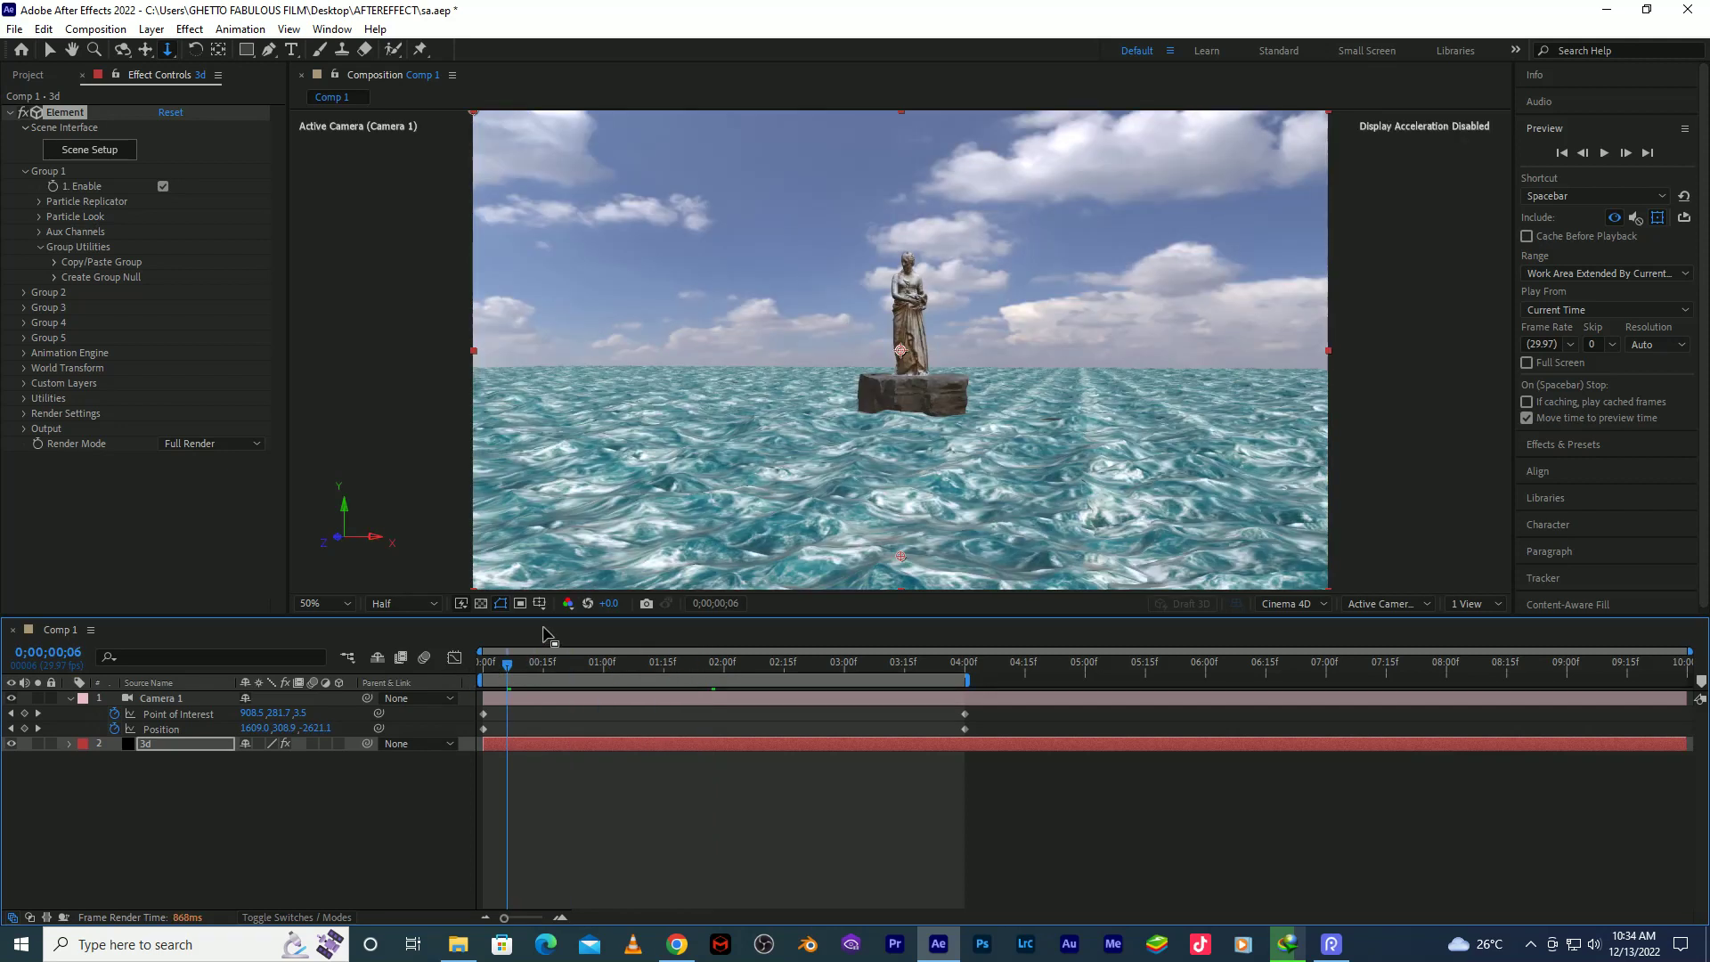
pyautogui.moveTo(699, 674); pyautogui.dragTo(760, 677)
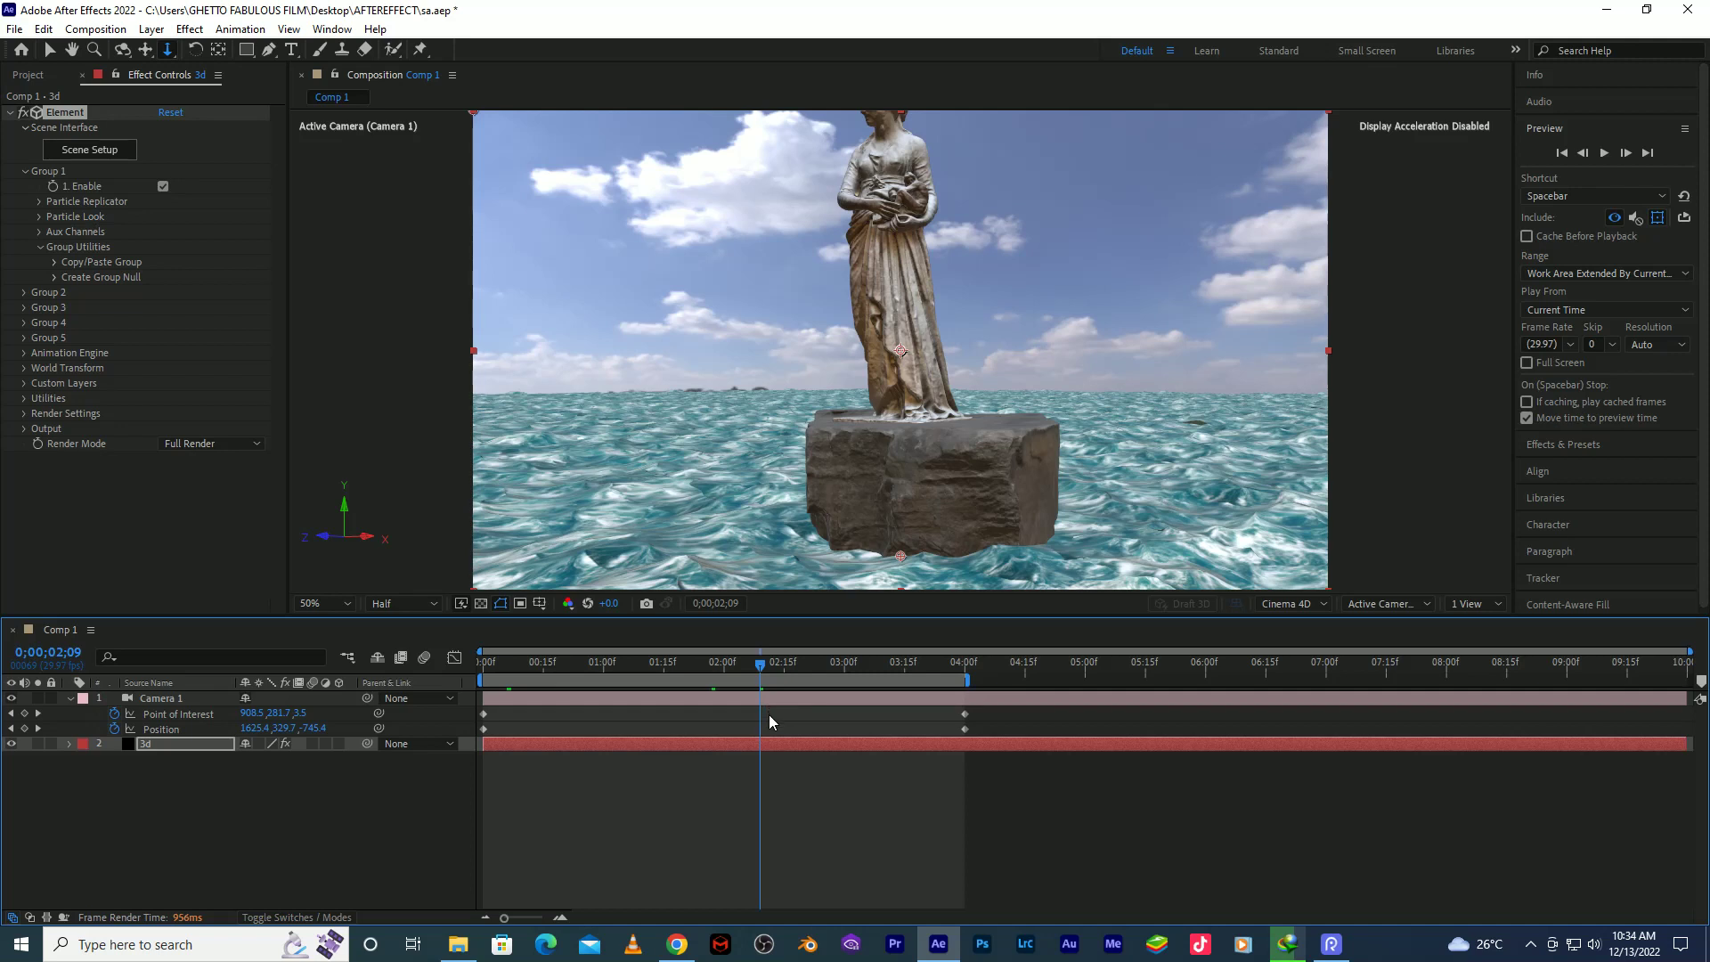
pyautogui.hotkey('shift', 'pageup')
pyautogui.press('pageup')
pyautogui.press('pageup')
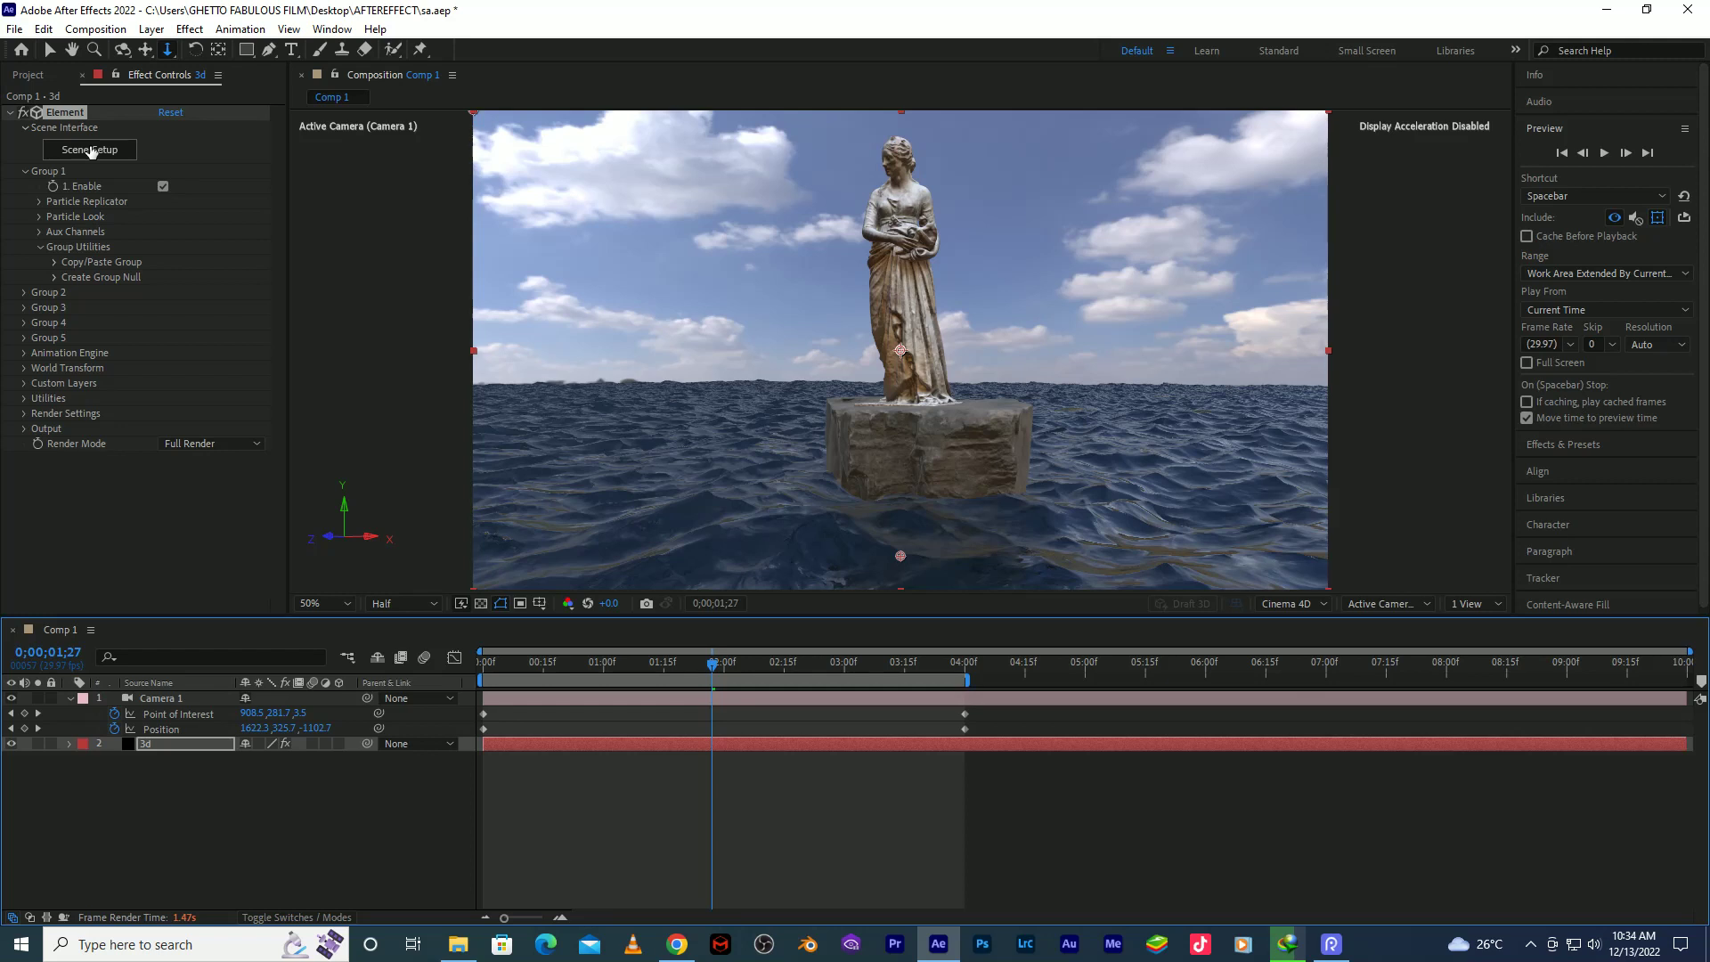
# Set Position XY of Group 5's Particle Replicator to 960.0, 1400.0 and return to the first frame.
pyautogui.click(26, 338)
pyautogui.moveTo(245, 416); pyautogui.dragTo(499, 415)
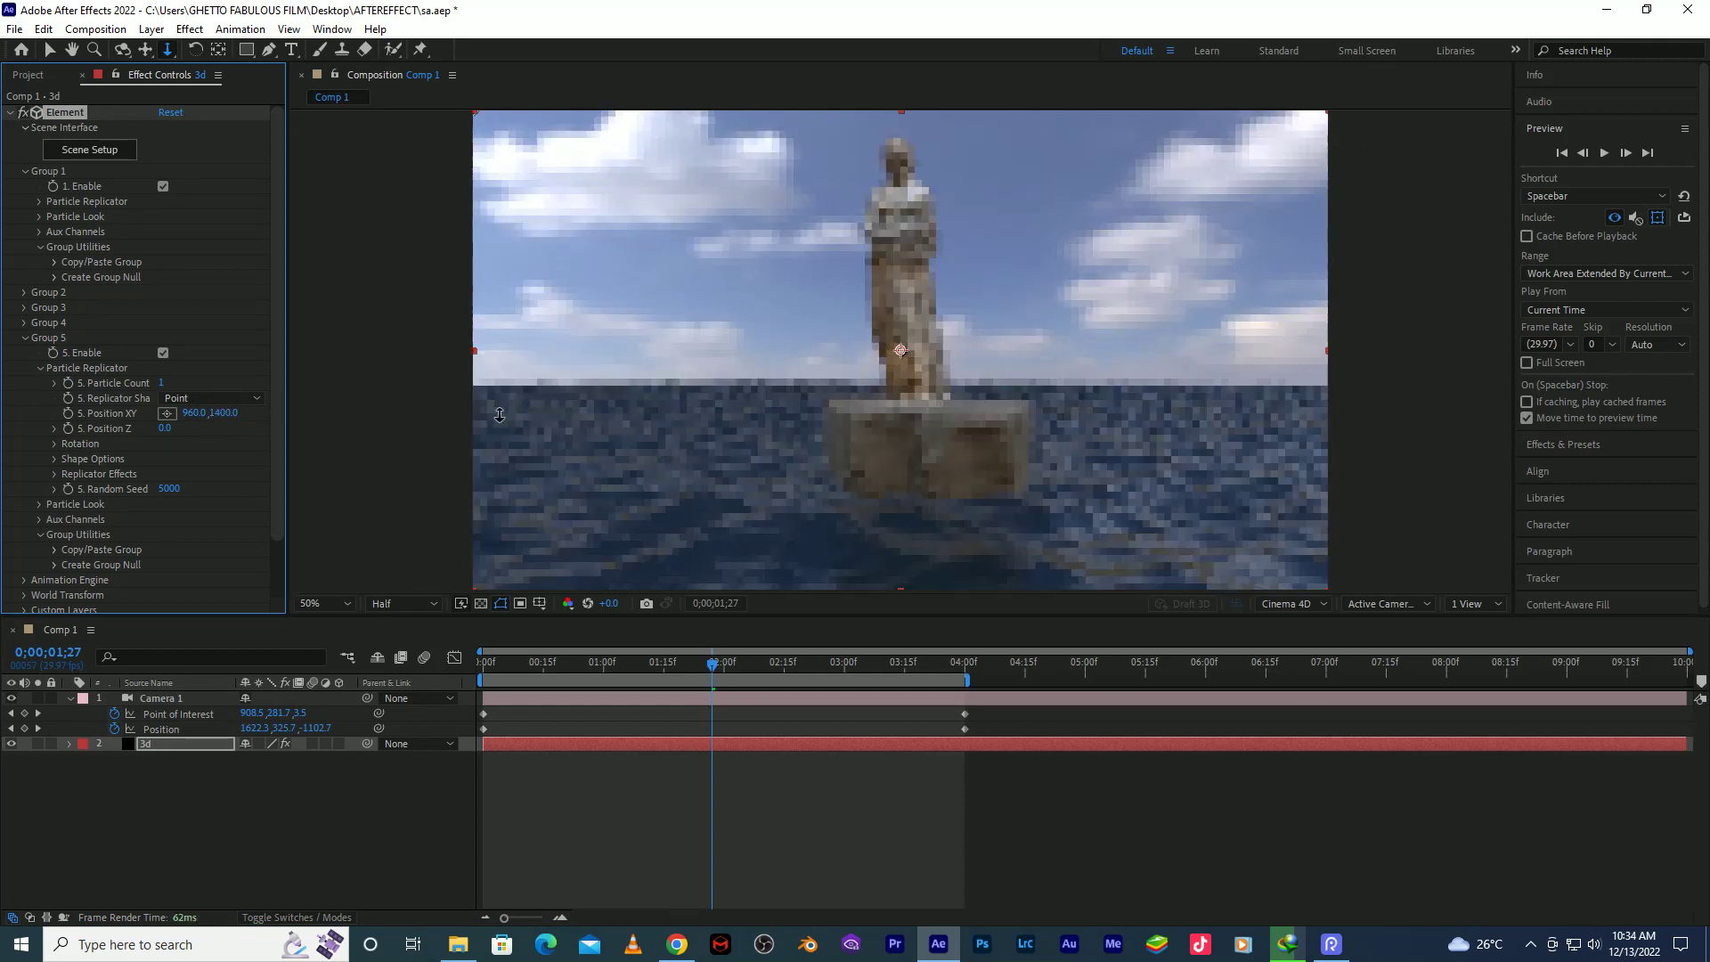
pyautogui.click(254, 660)
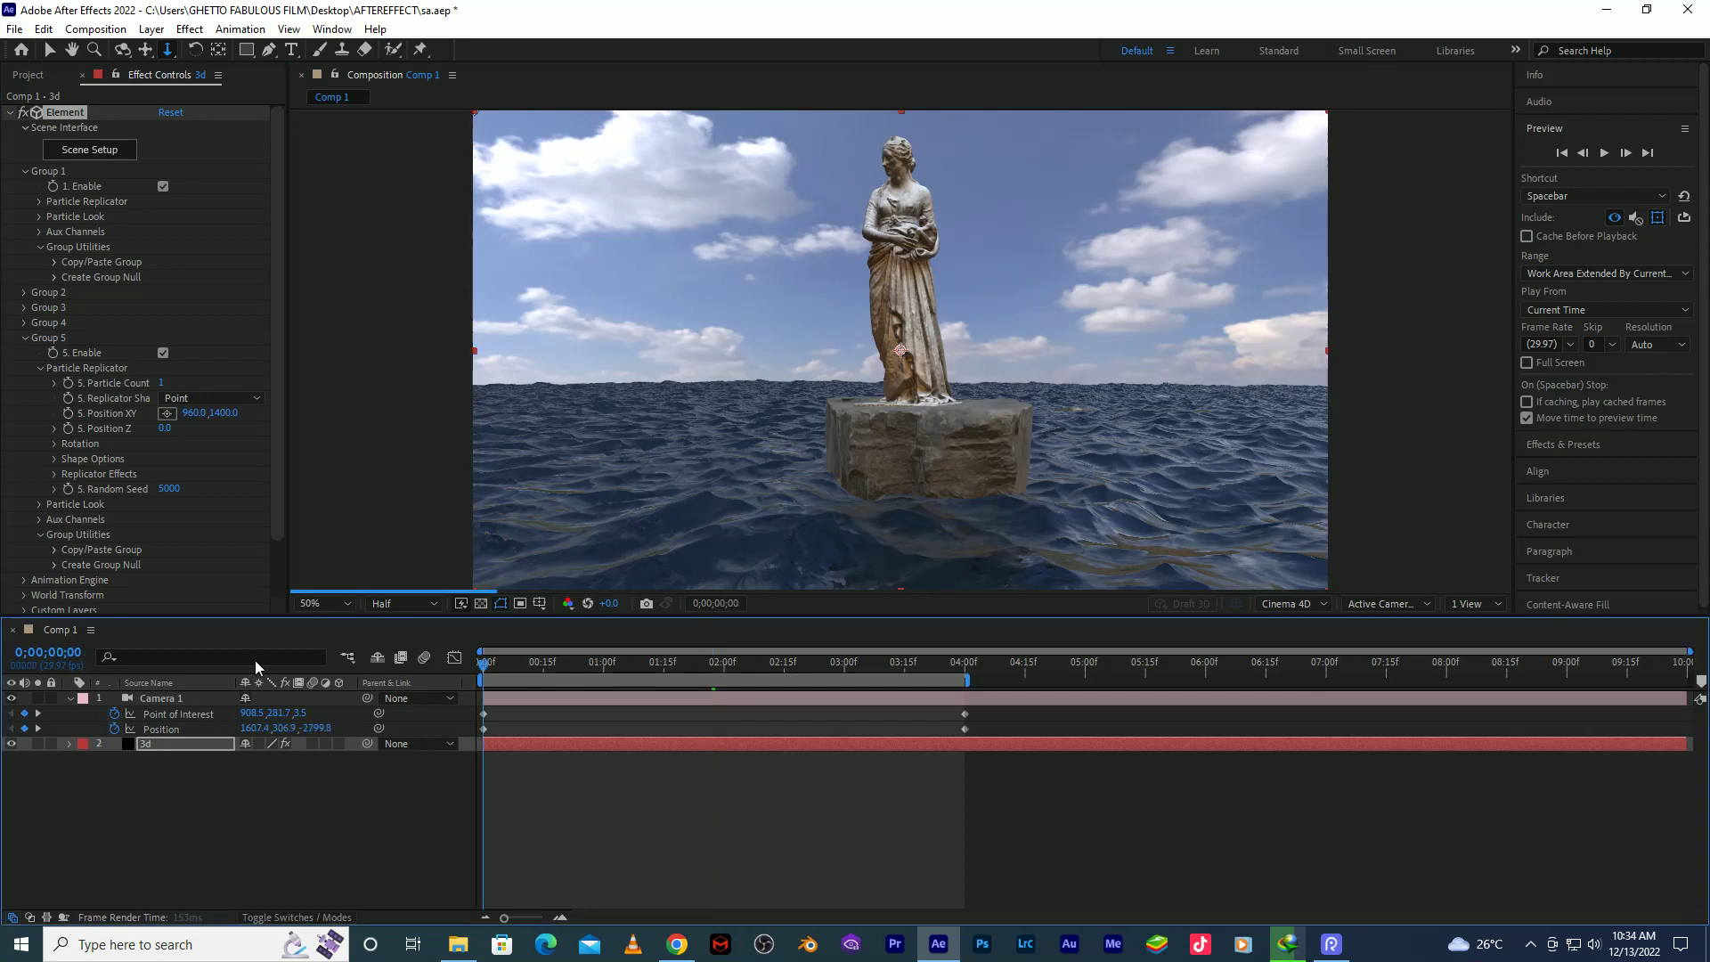
pyautogui.press('Home')
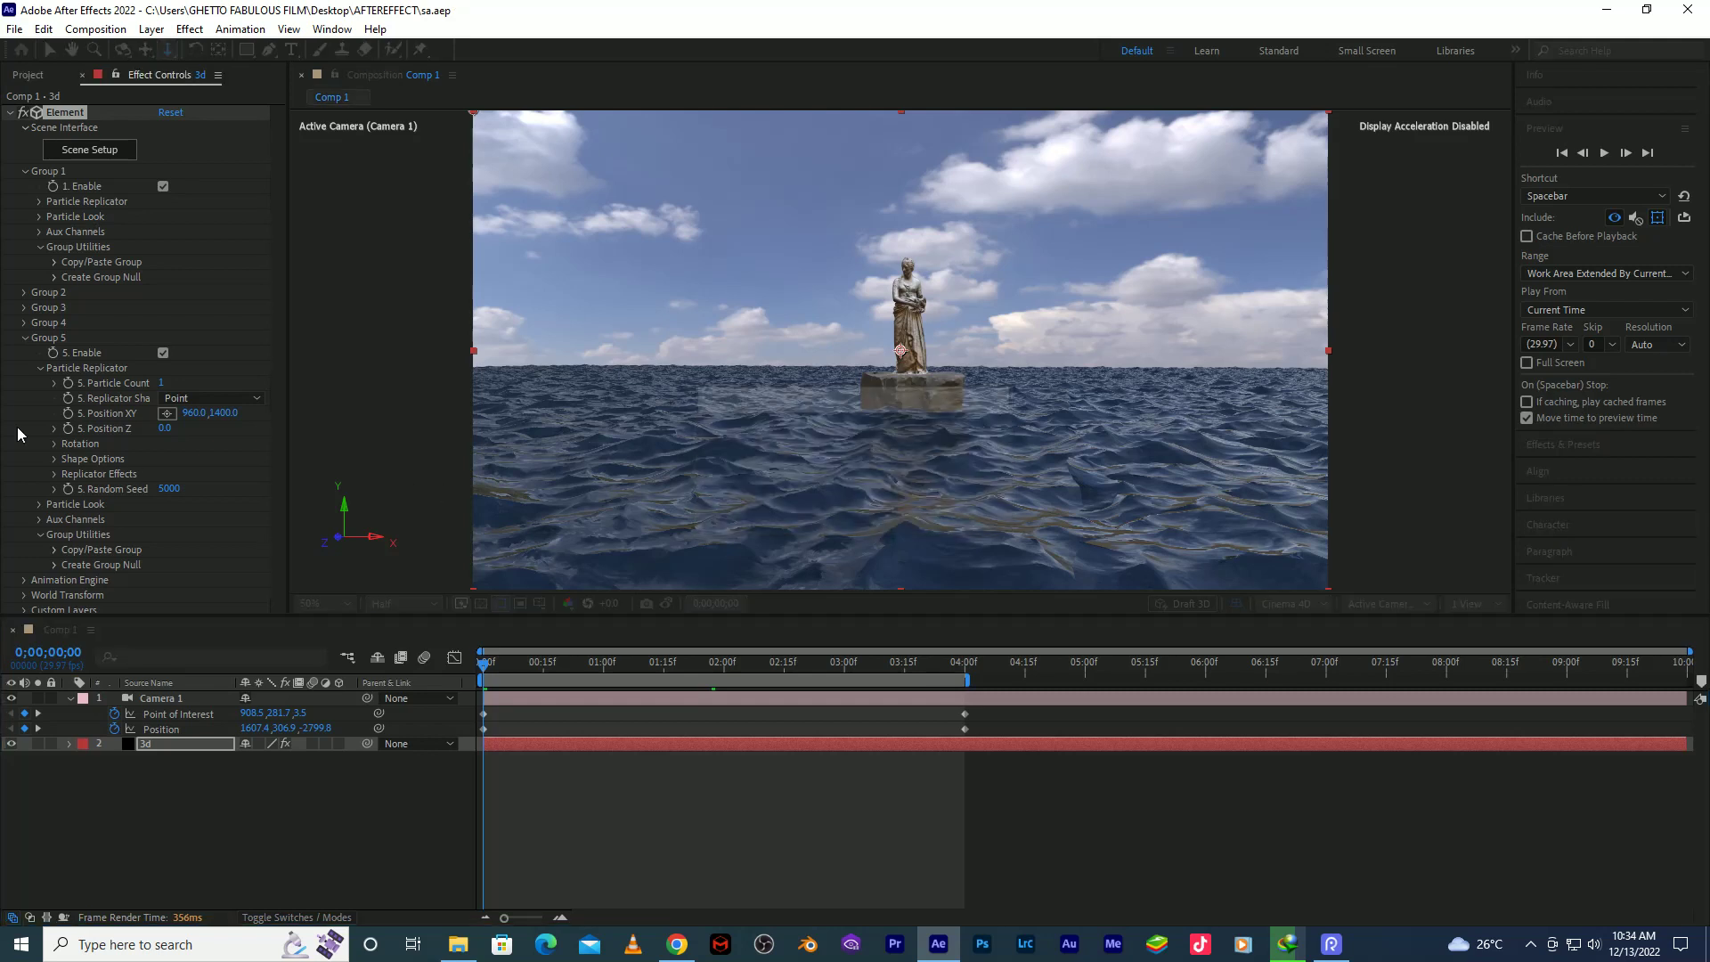
# Collapse the Group 1 and Group 5 settings, and look through the Element effect's Output and Render Settings options.
pyautogui.click(25, 339)
pyautogui.click(25, 172)
pyautogui.click(25, 324)
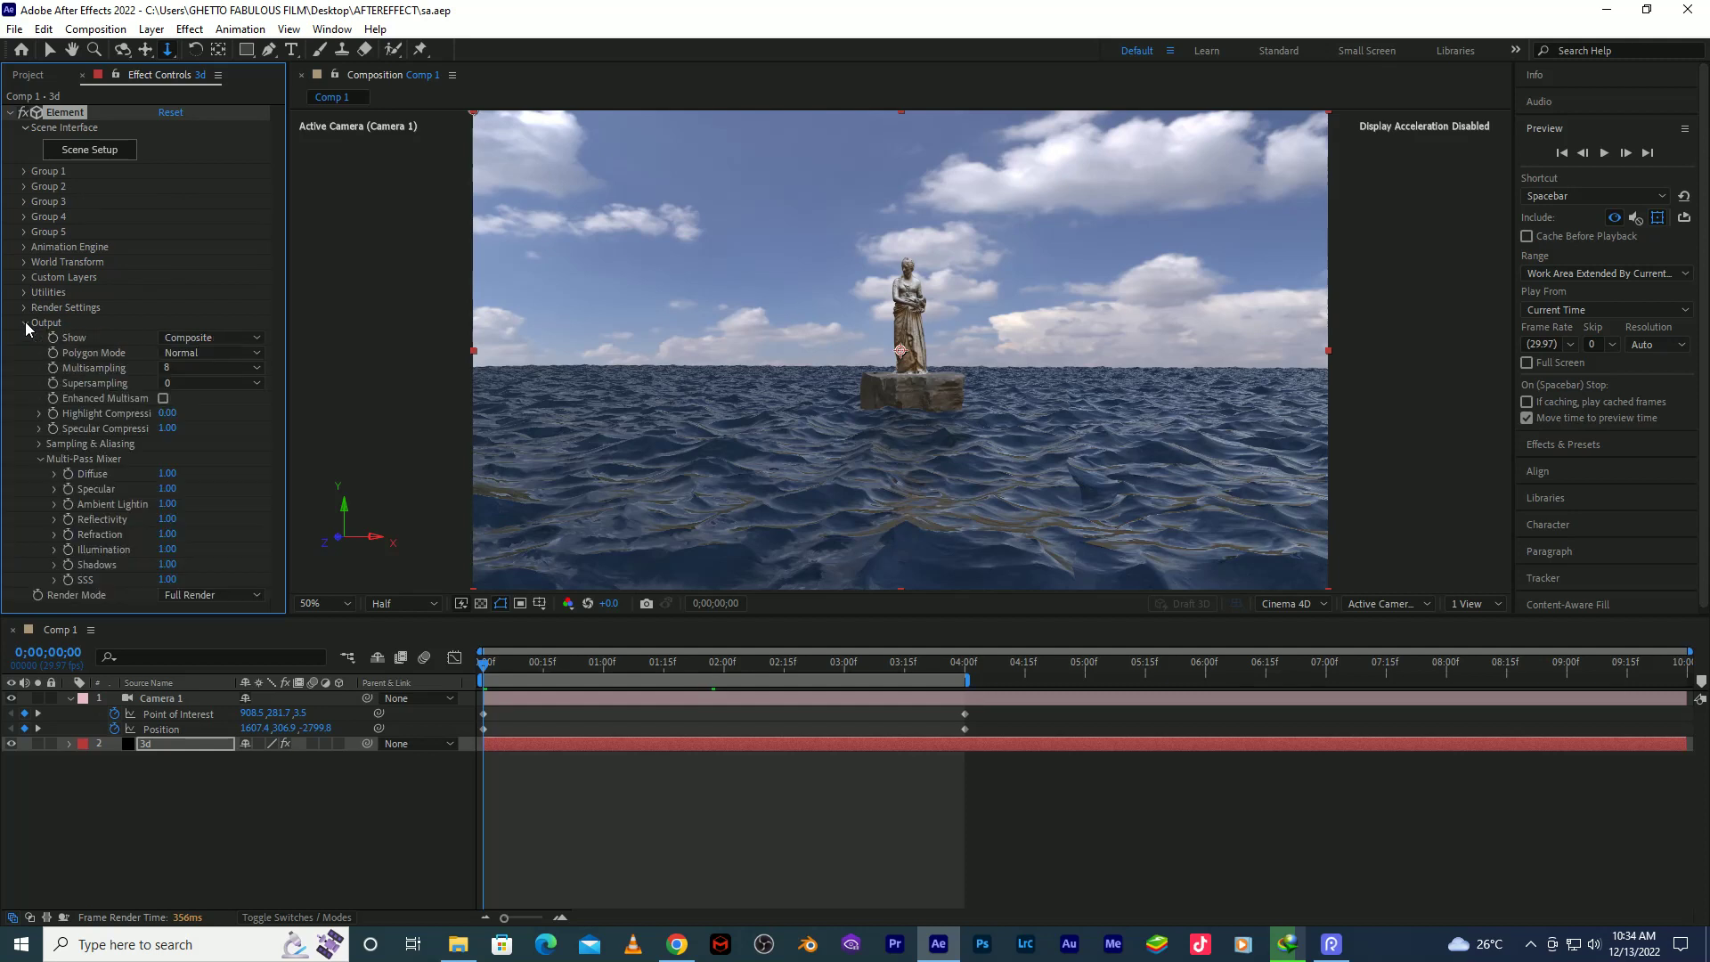
pyautogui.click(26, 322)
pyautogui.click(26, 308)
pyautogui.click(37, 351)
pyautogui.click(38, 352)
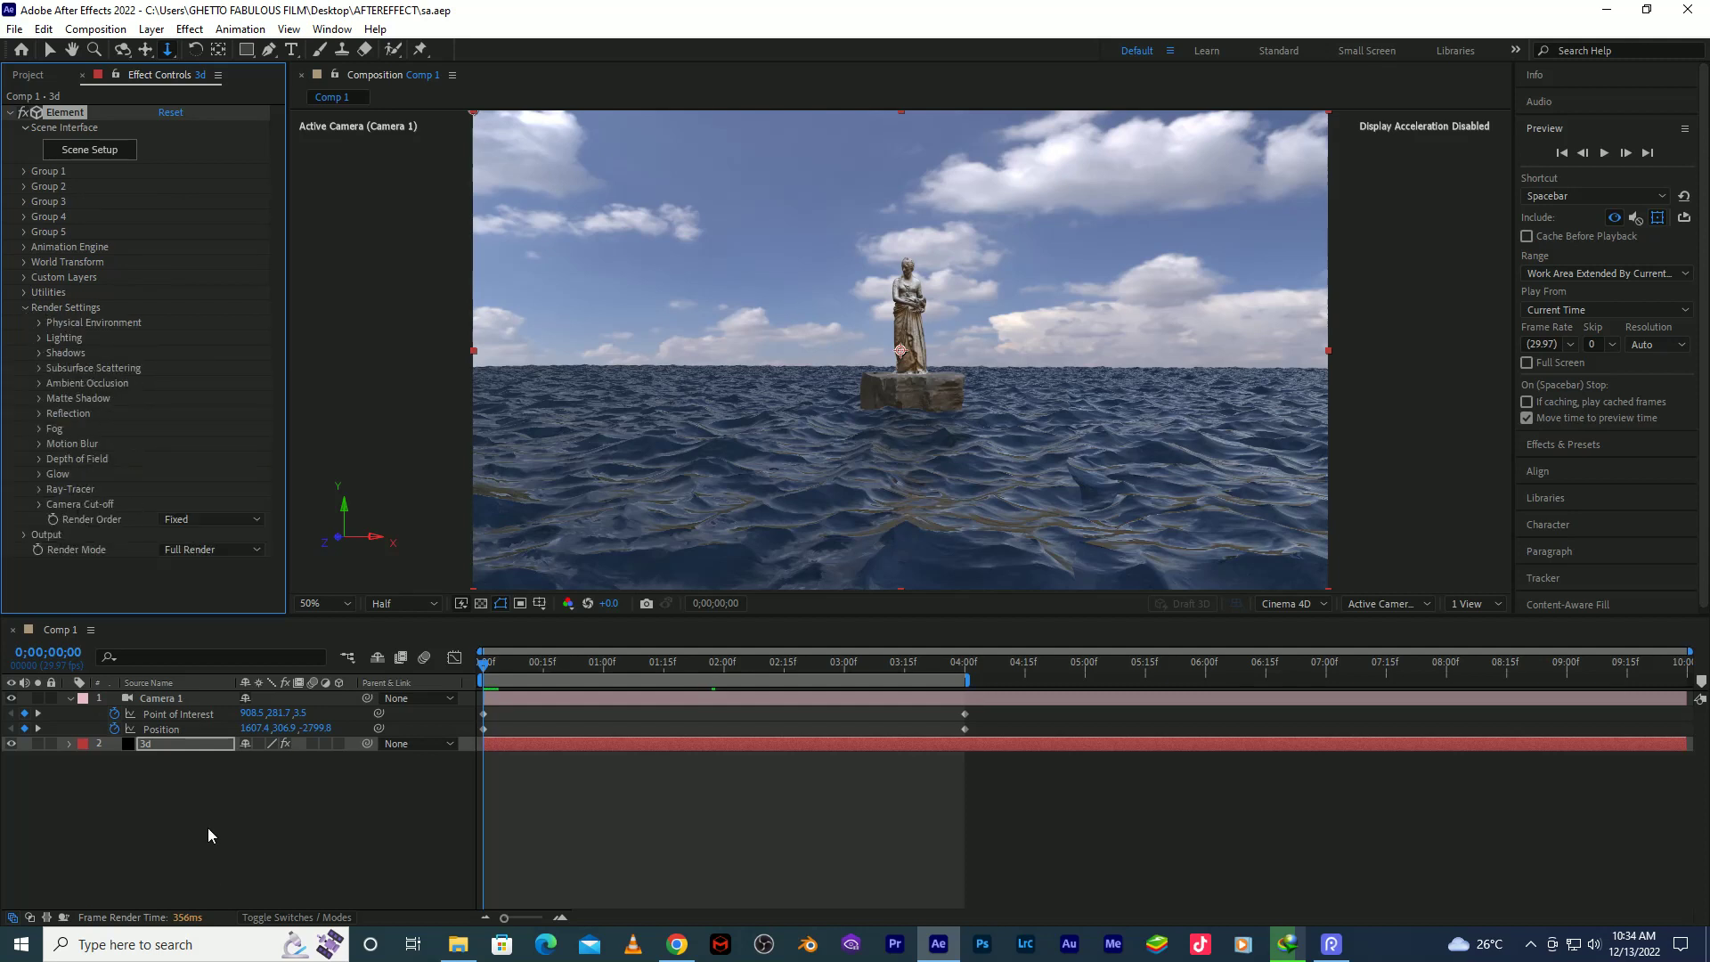
# At 0;00;02;09, create a Parallel light with its color sampled from the sky, and adjust its intensity.
pyautogui.rightClick(184, 773)
pyautogui.moveTo(259, 563)
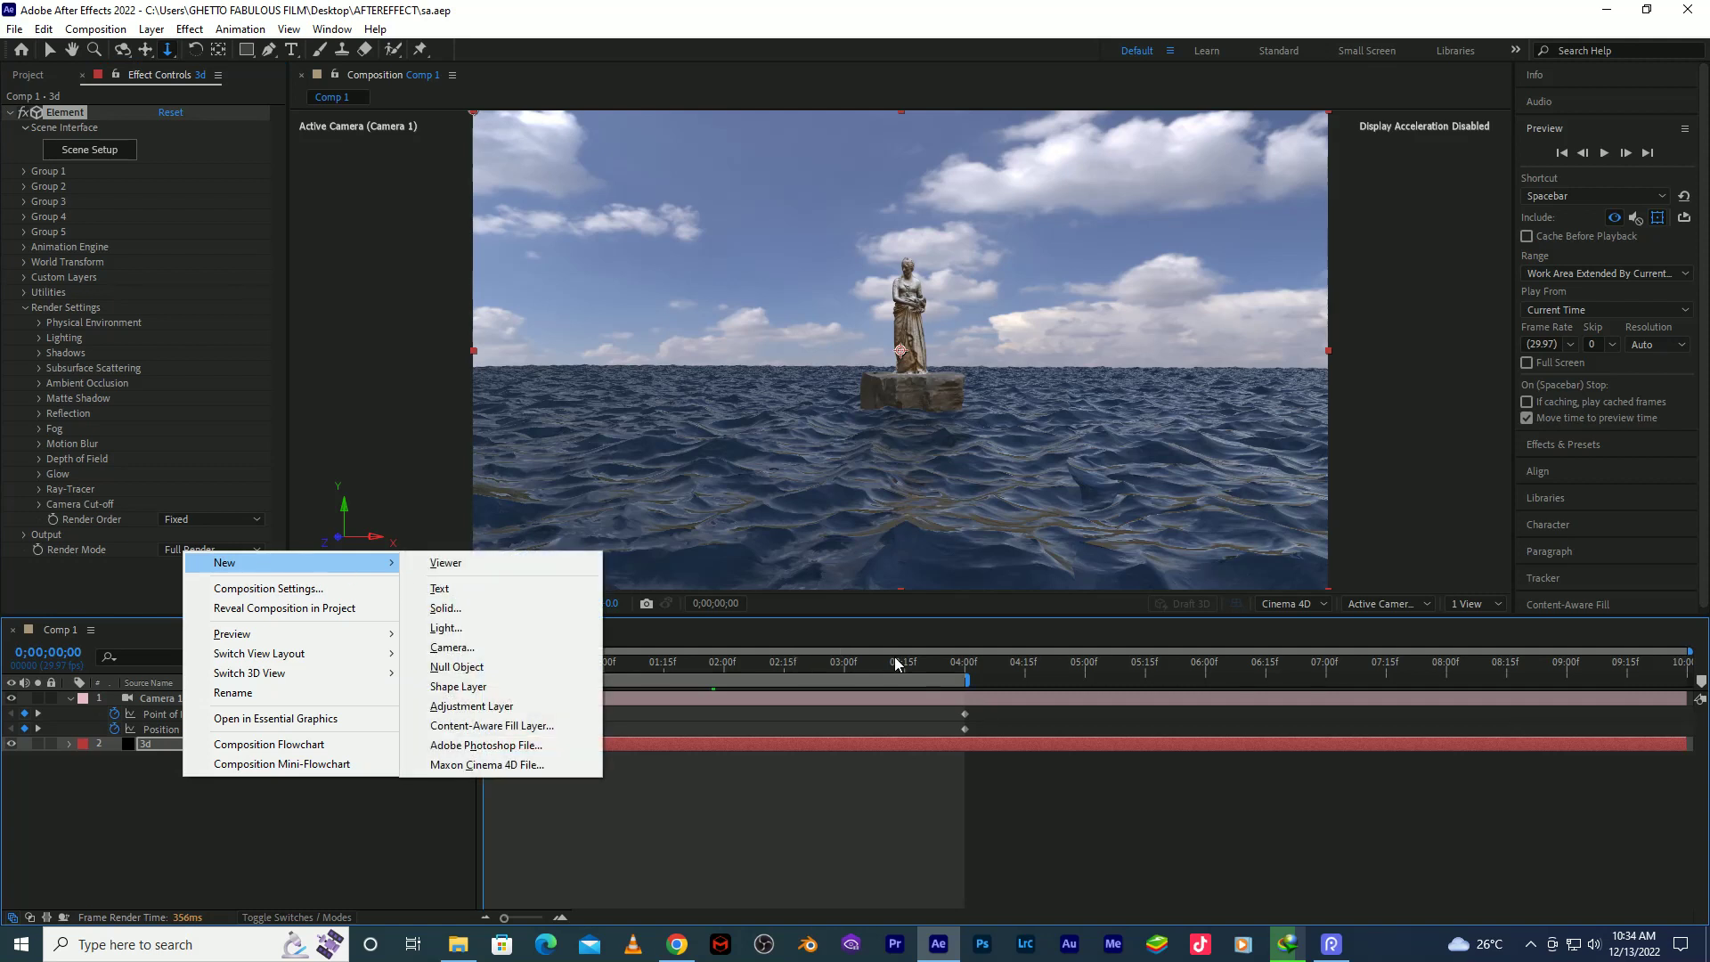
pyautogui.click(761, 667)
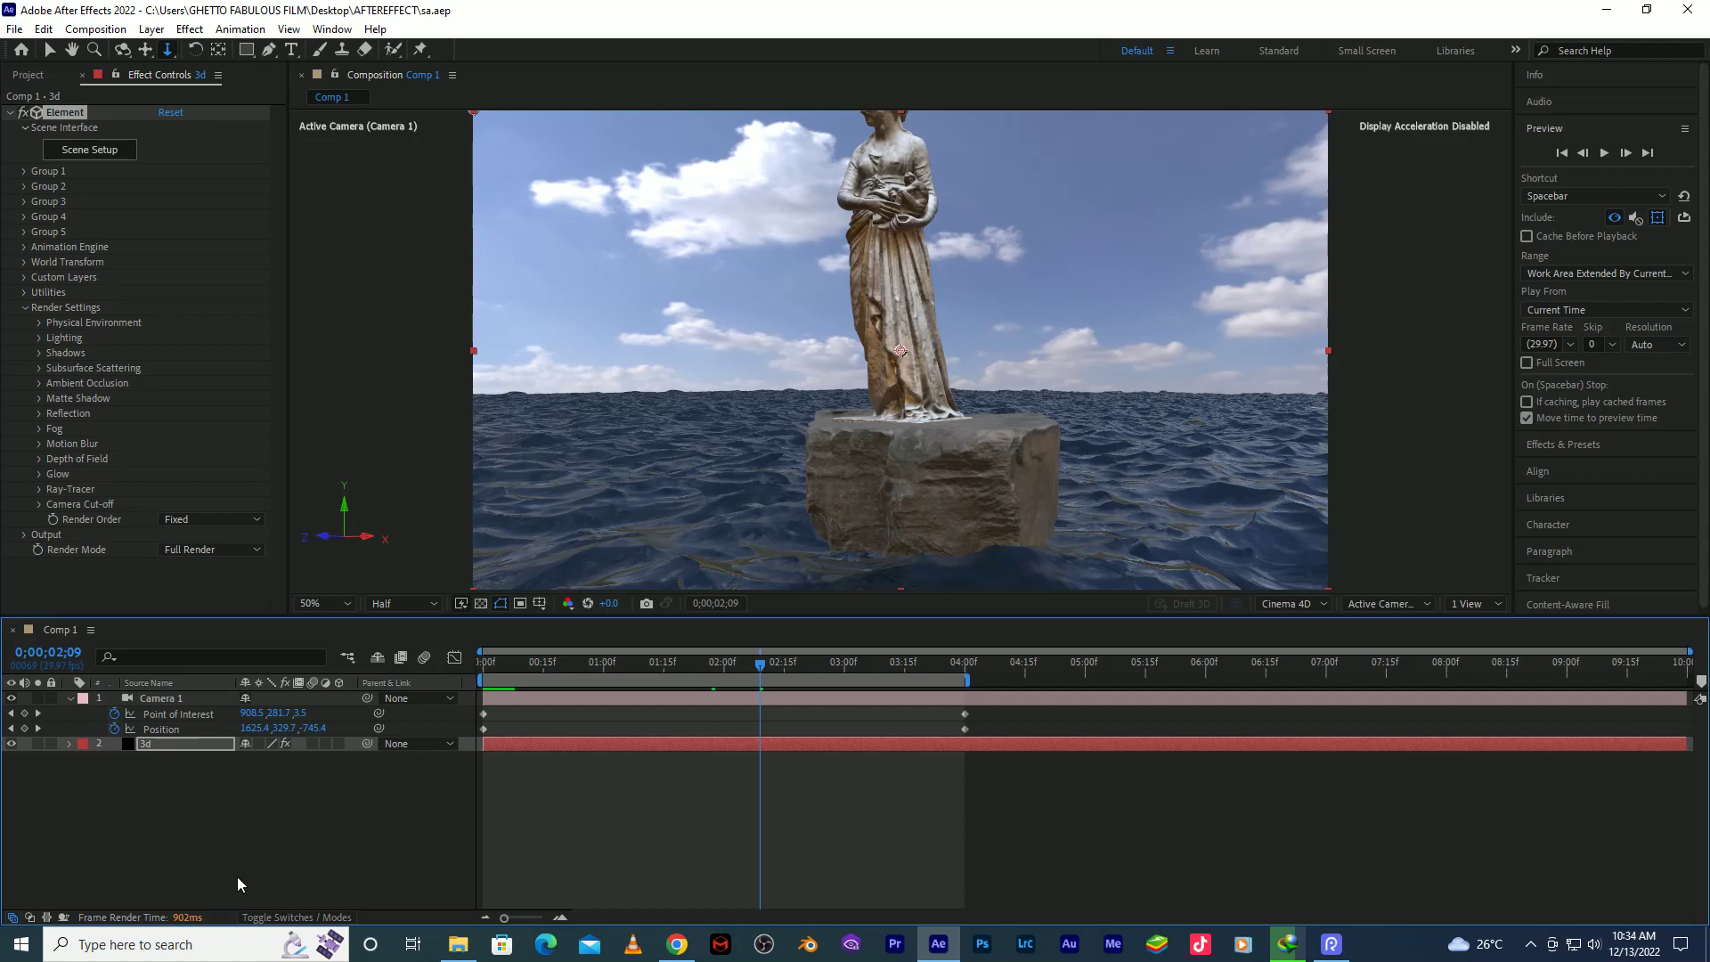
pyautogui.rightClick(215, 836)
pyautogui.moveTo(297, 625)
pyautogui.click(475, 686)
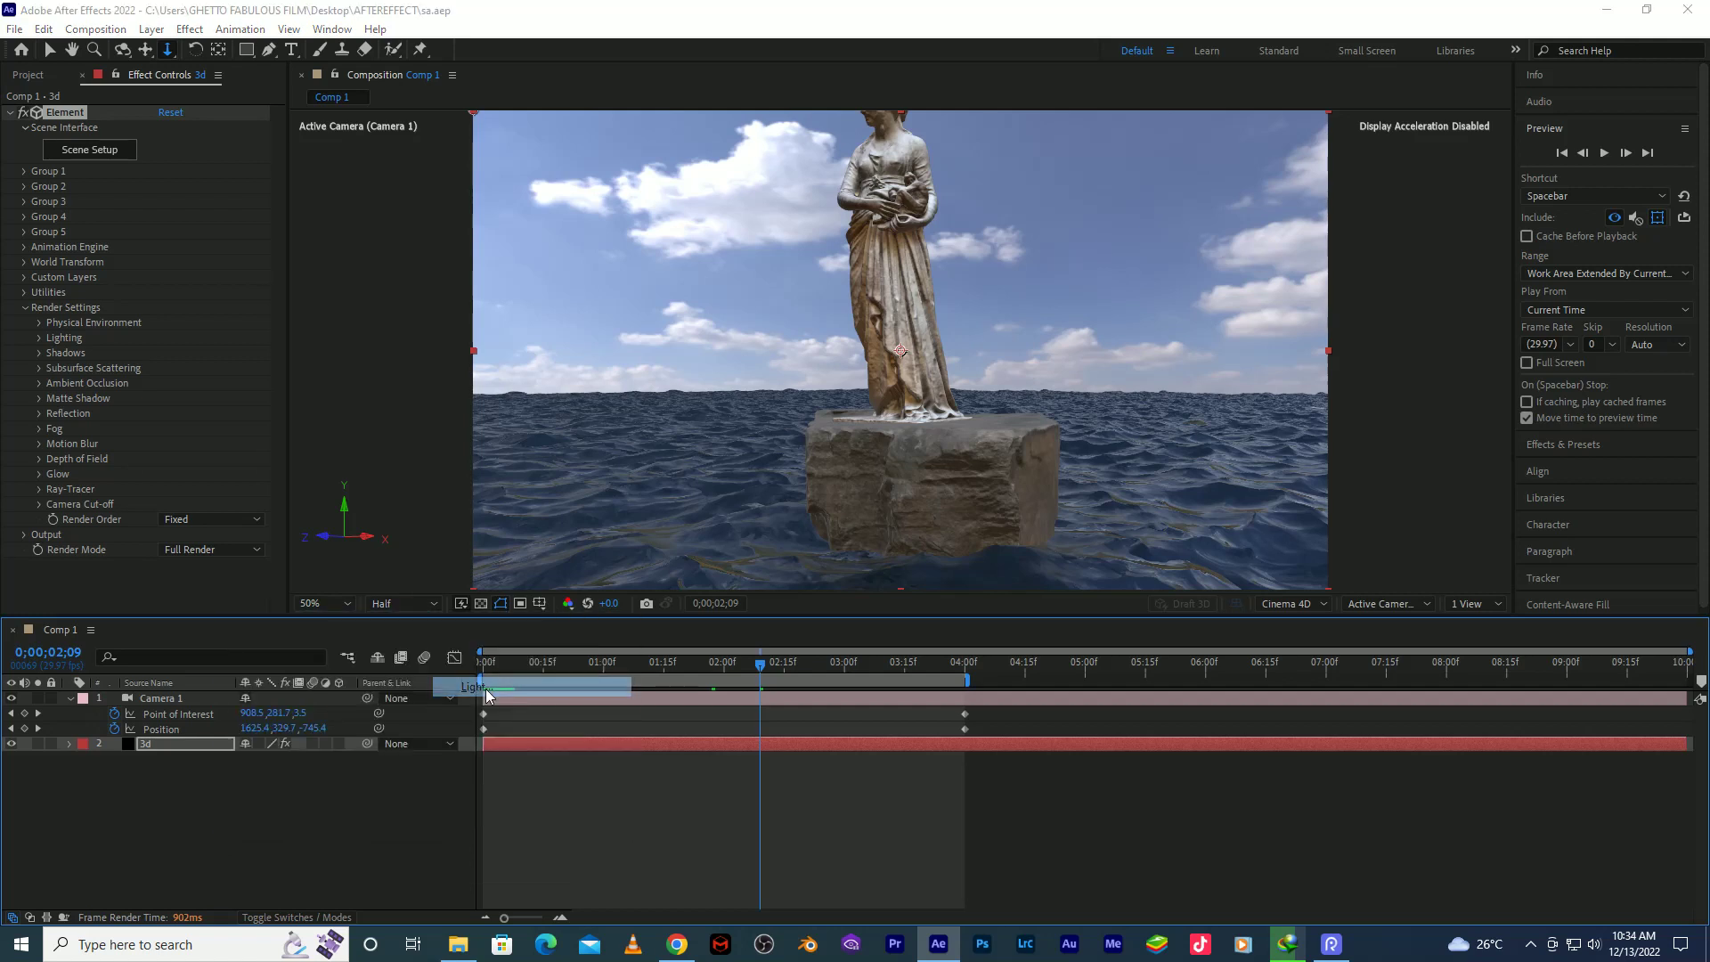
pyautogui.click(885, 312)
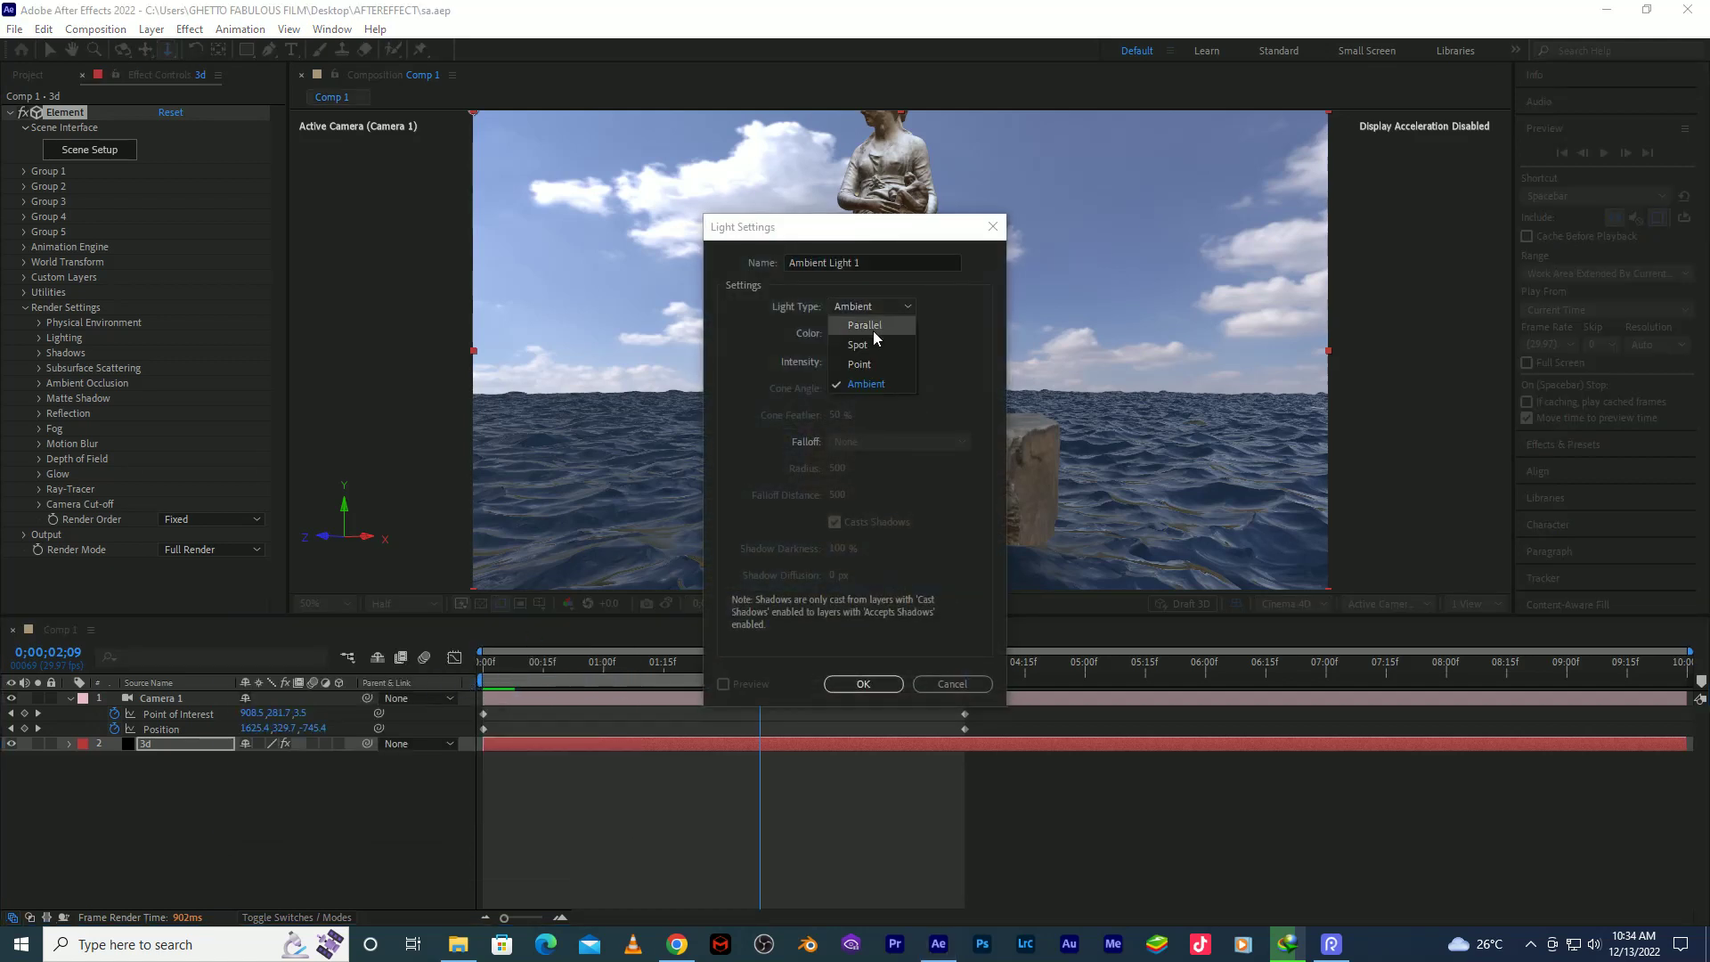
pyautogui.click(872, 329)
pyautogui.click(885, 331)
pyautogui.click(1281, 281)
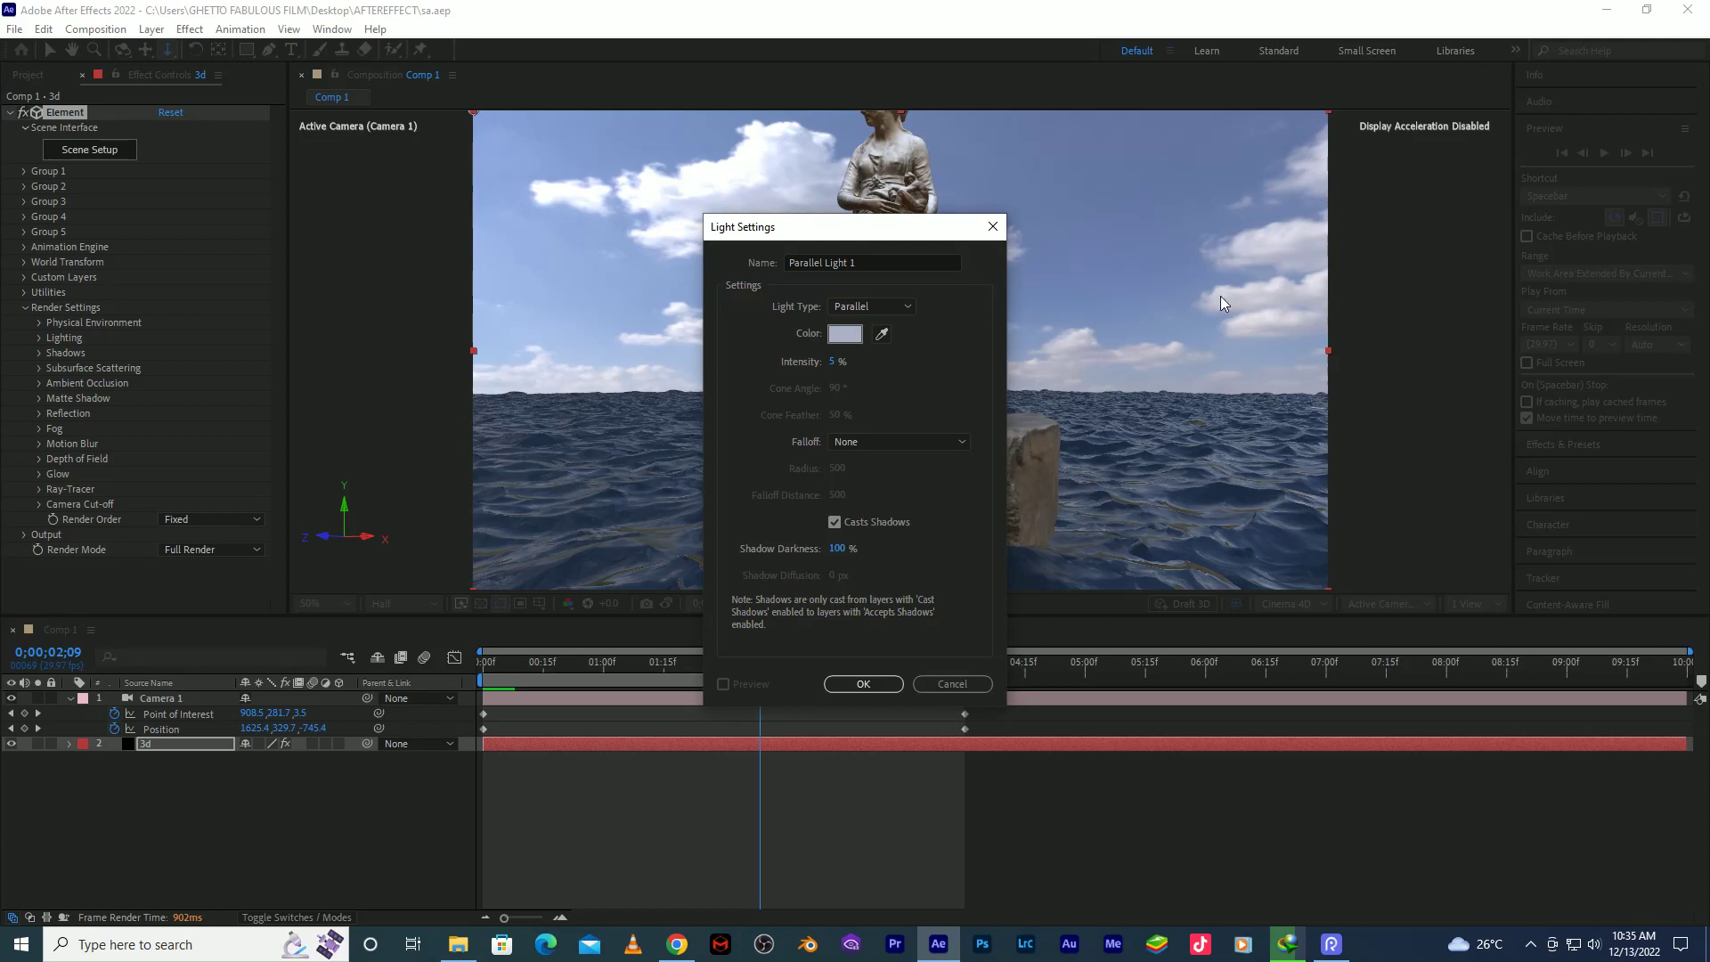
pyautogui.click(831, 361)
pyautogui.click(868, 683)
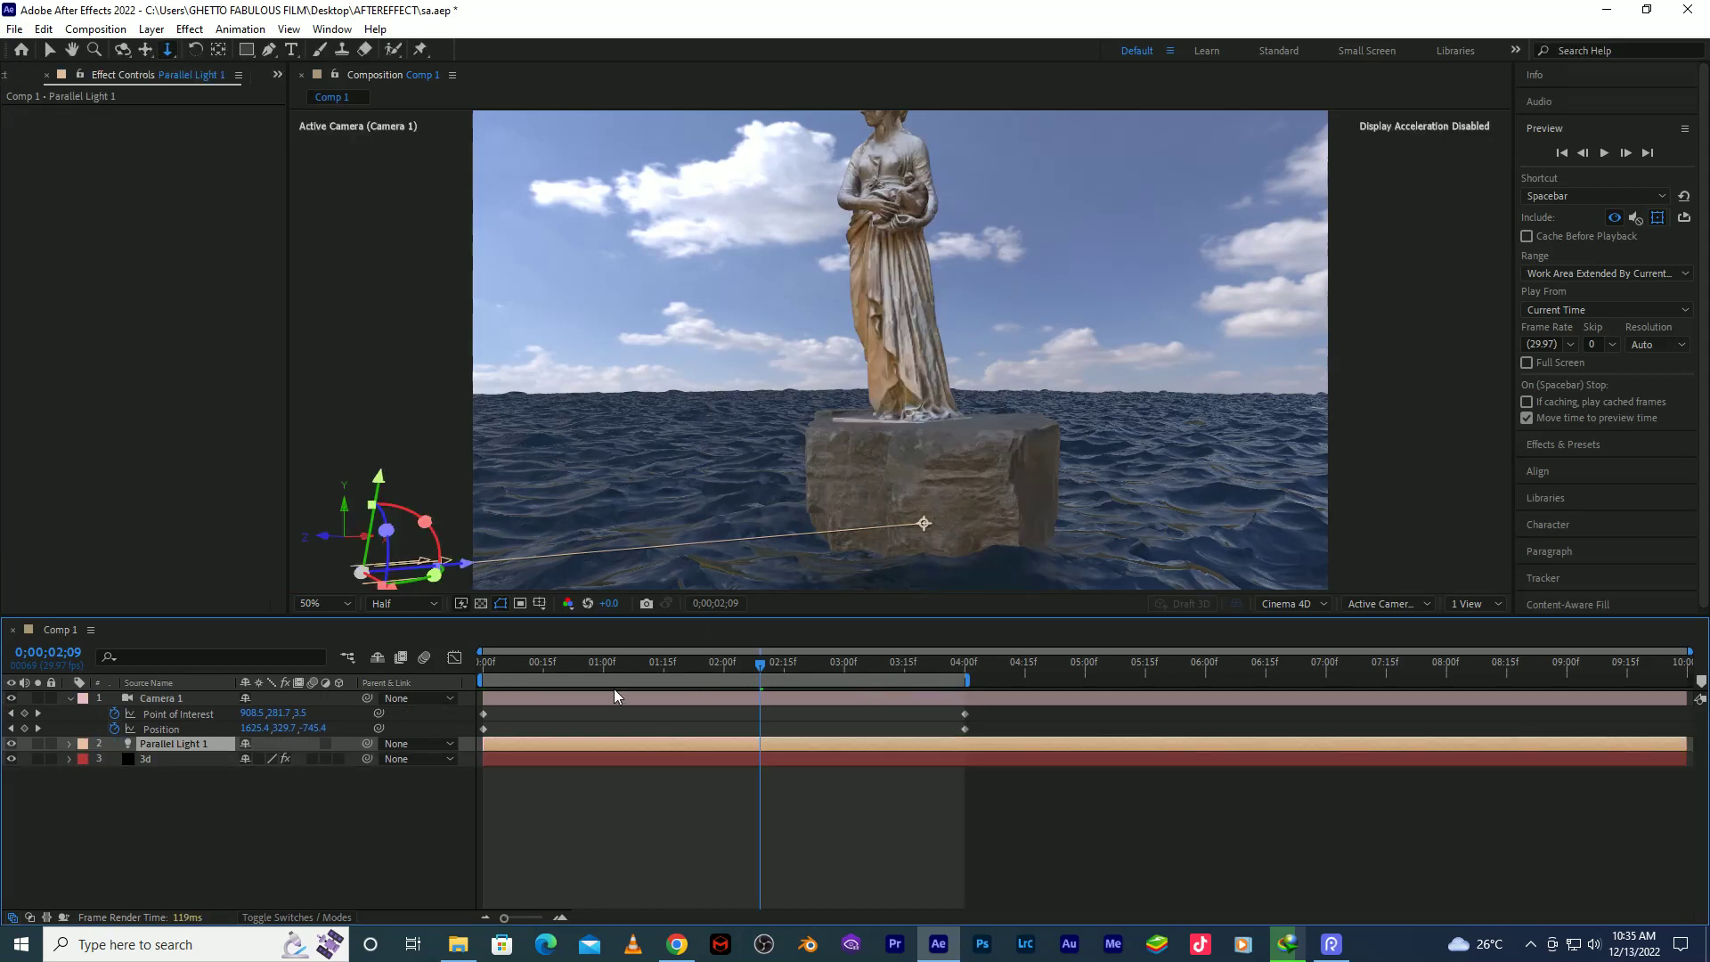
# Move the parallel light to the top of the layer stack and set its Position to 1097.0, -120.0, -916.7.
pyautogui.moveTo(195, 743); pyautogui.dragTo(187, 692)
pyautogui.press('p')
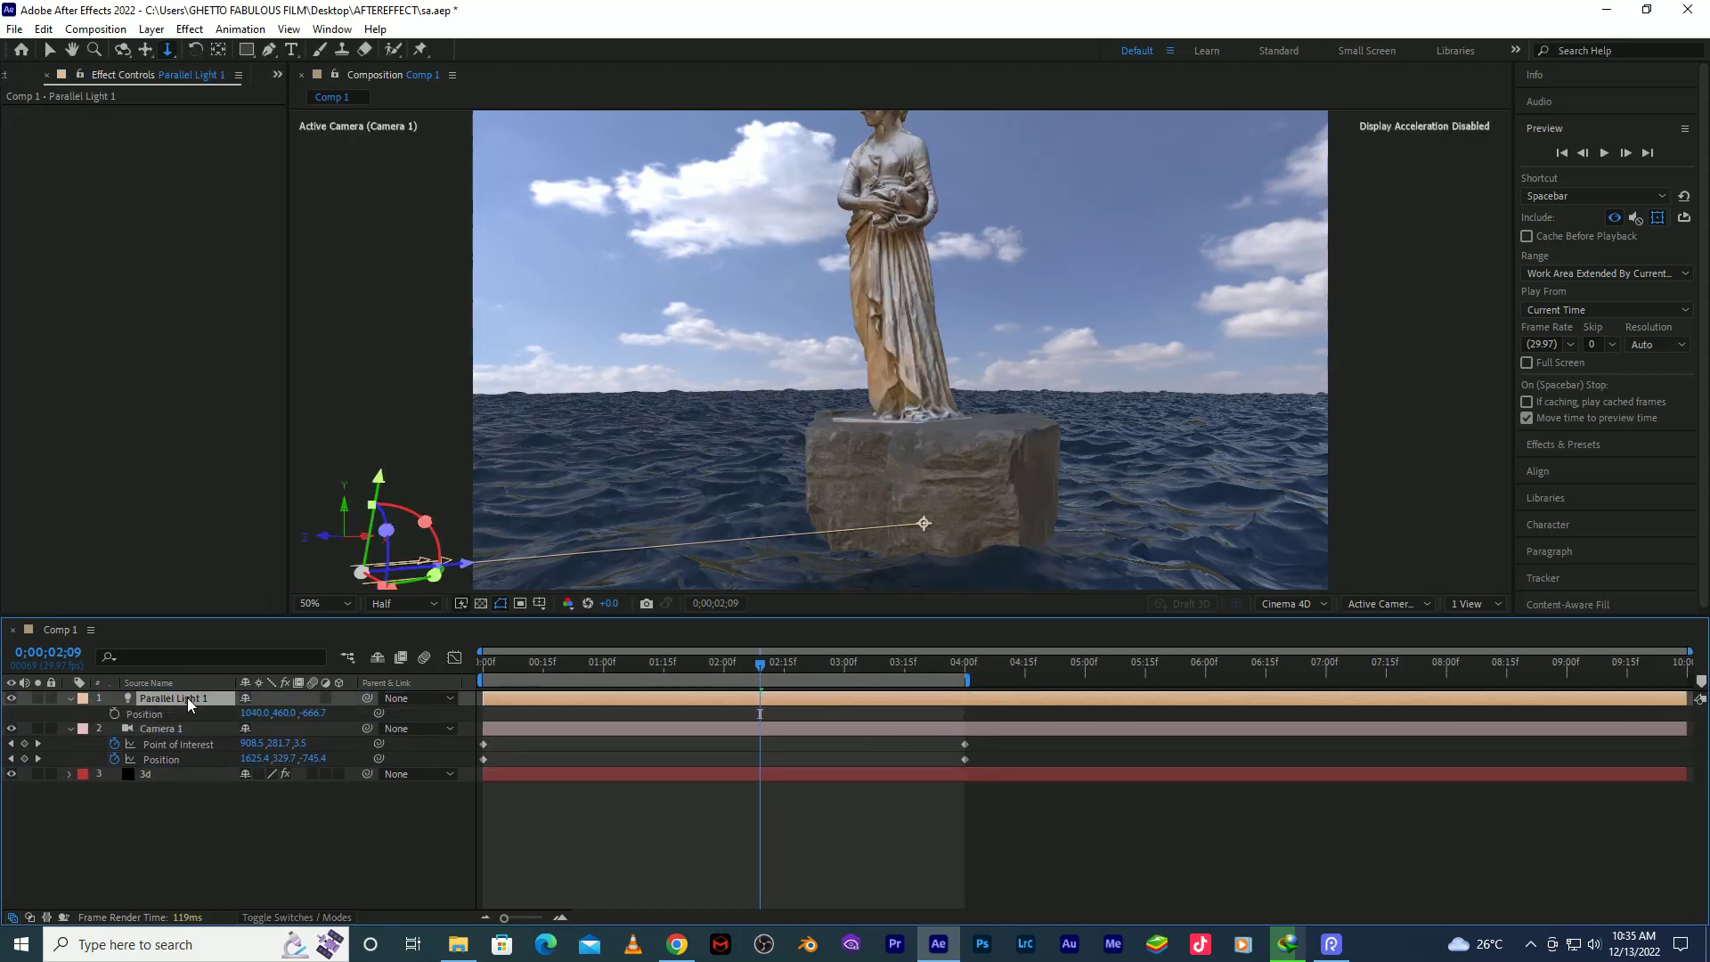
pyautogui.moveTo(271, 714)
pyautogui.mouseDown()
pyautogui.moveTo(238, 706)
pyautogui.moveTo(296, 720)
pyautogui.mouseUp()
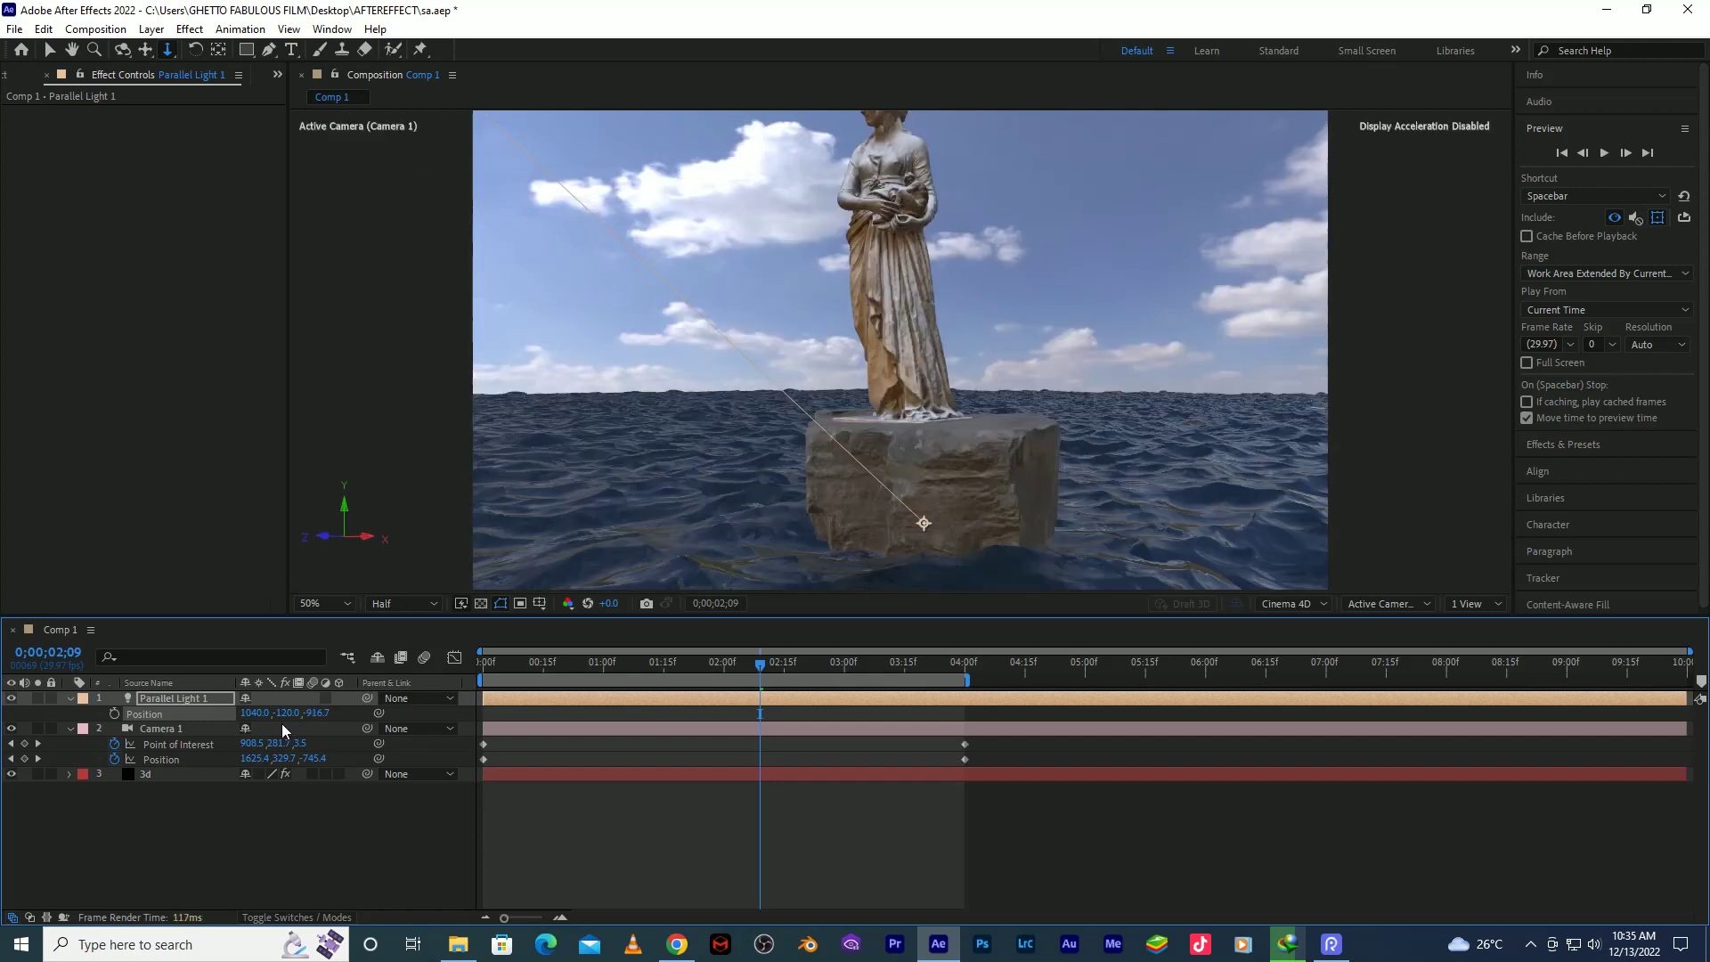
pyautogui.moveTo(256, 712); pyautogui.dragTo(307, 723)
# Change the parallel light's color to white, and switch the light off and on to compare.
pyautogui.doubleClick(174, 701)
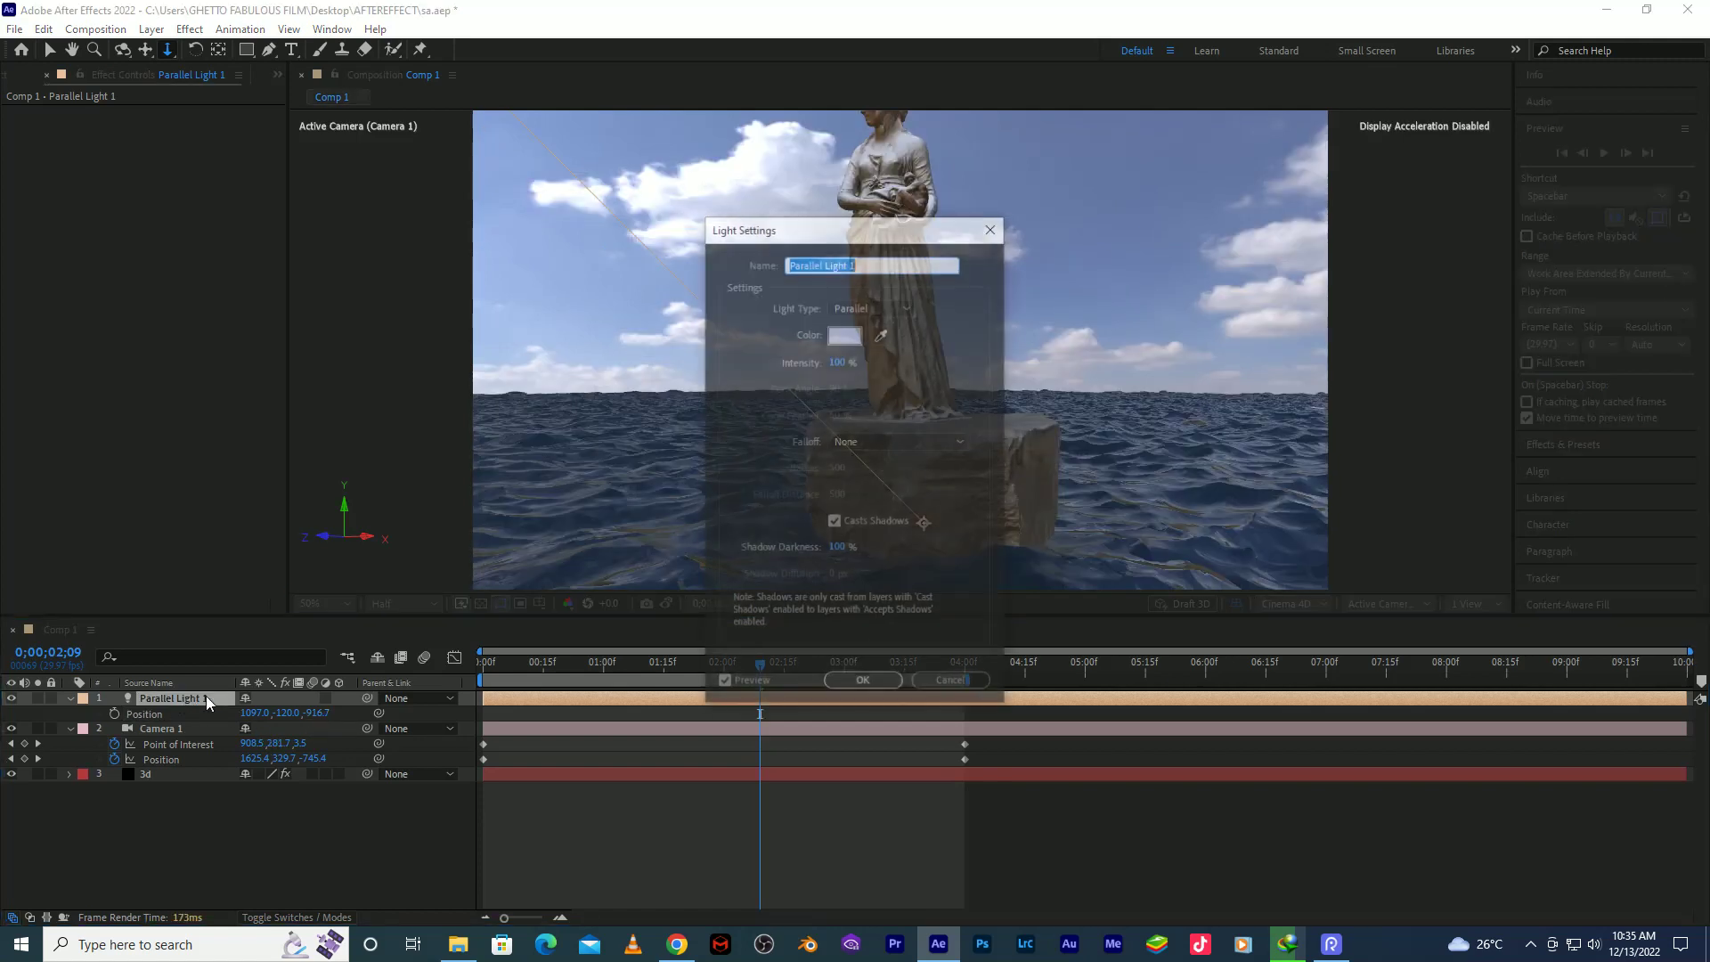
pyautogui.click(837, 333)
pyautogui.moveTo(972, 465); pyautogui.dragTo(953, 440)
pyautogui.click(1346, 440)
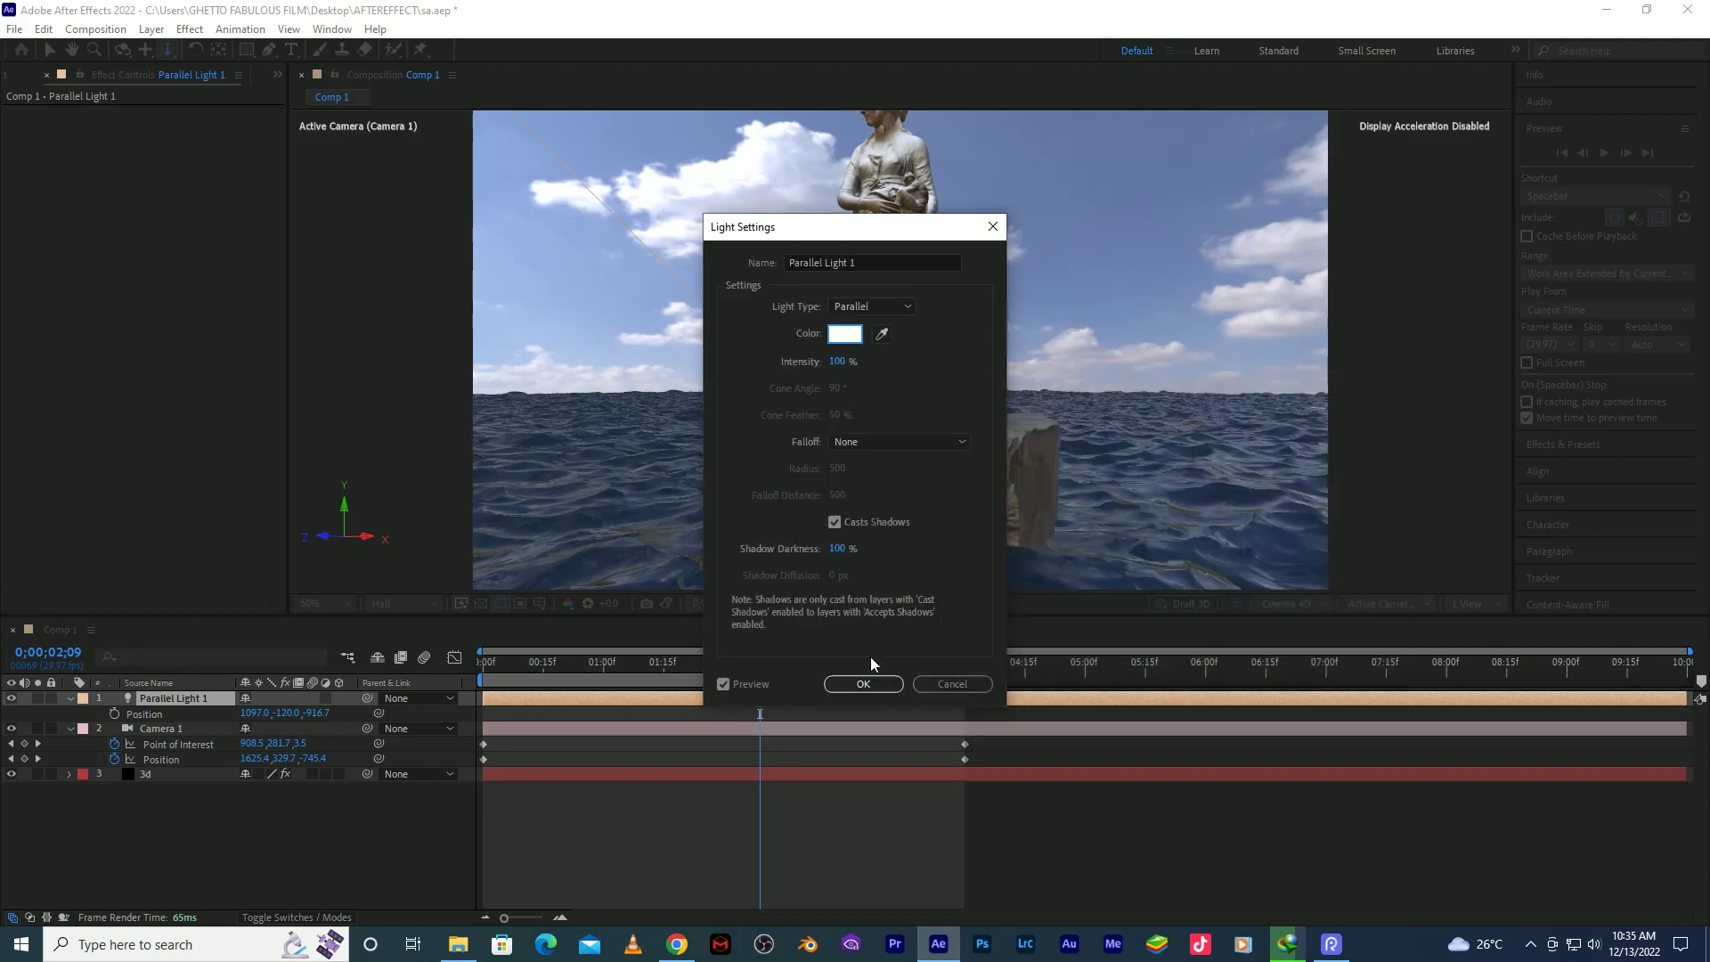
pyautogui.click(878, 686)
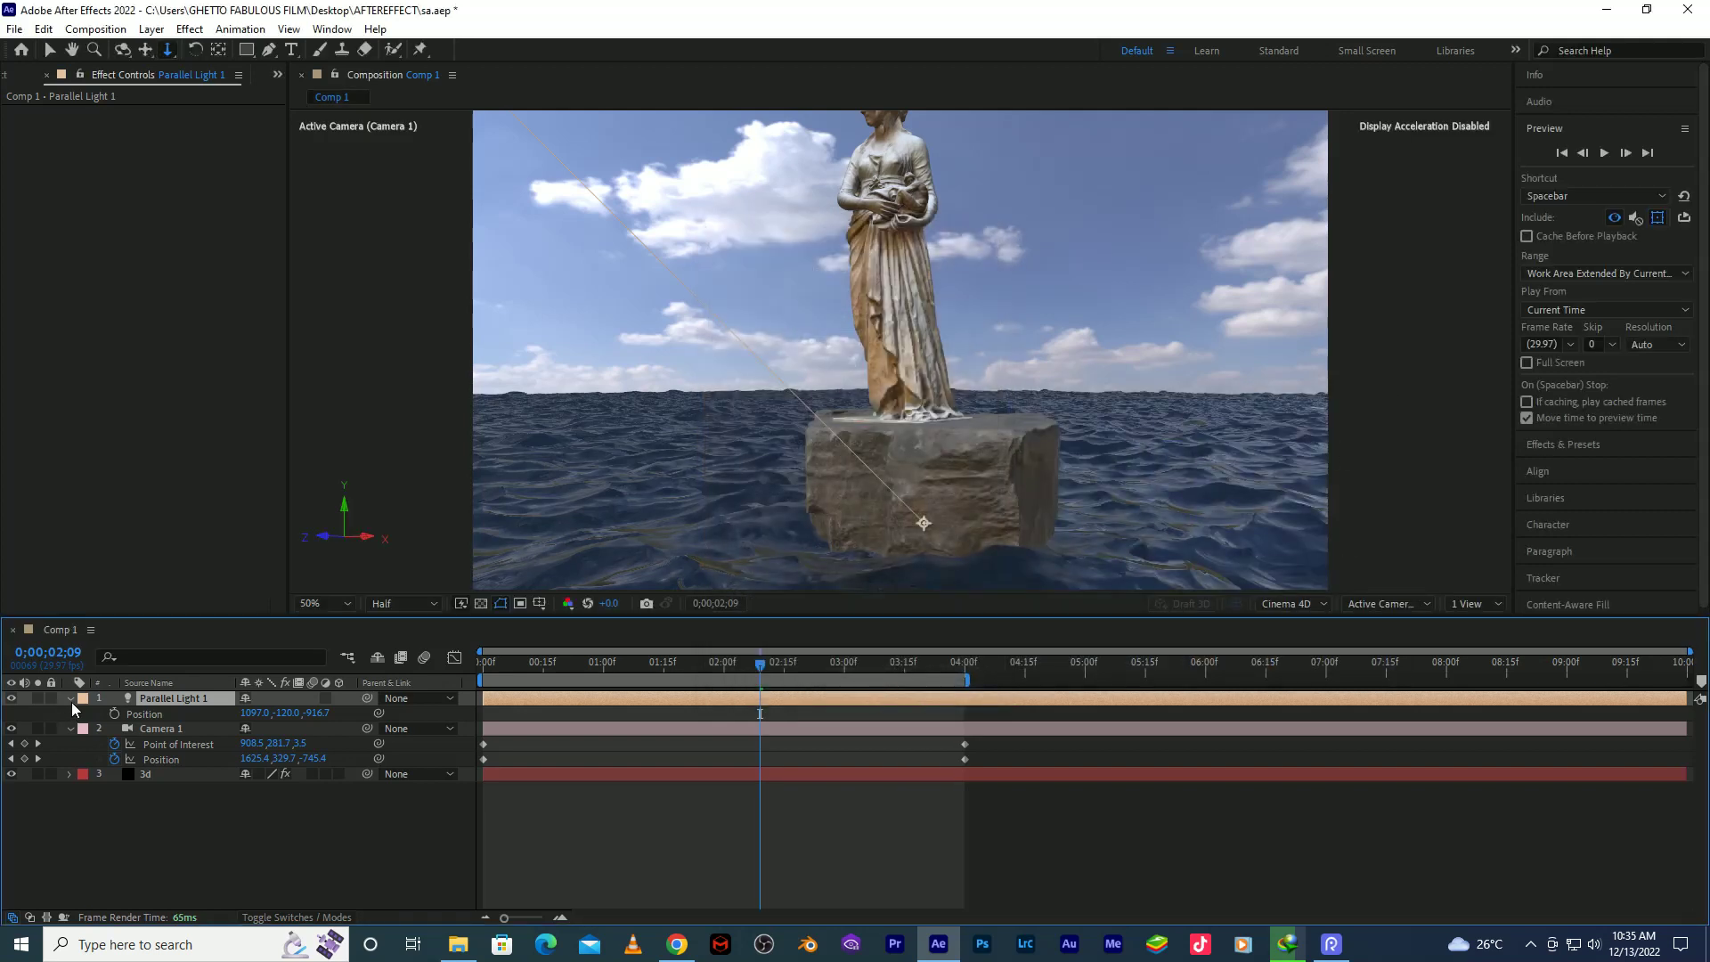
pyautogui.click(14, 698)
pyautogui.click(14, 698)
# Enable Shadows in the Element render settings of the 3d layer.
pyautogui.click(151, 775)
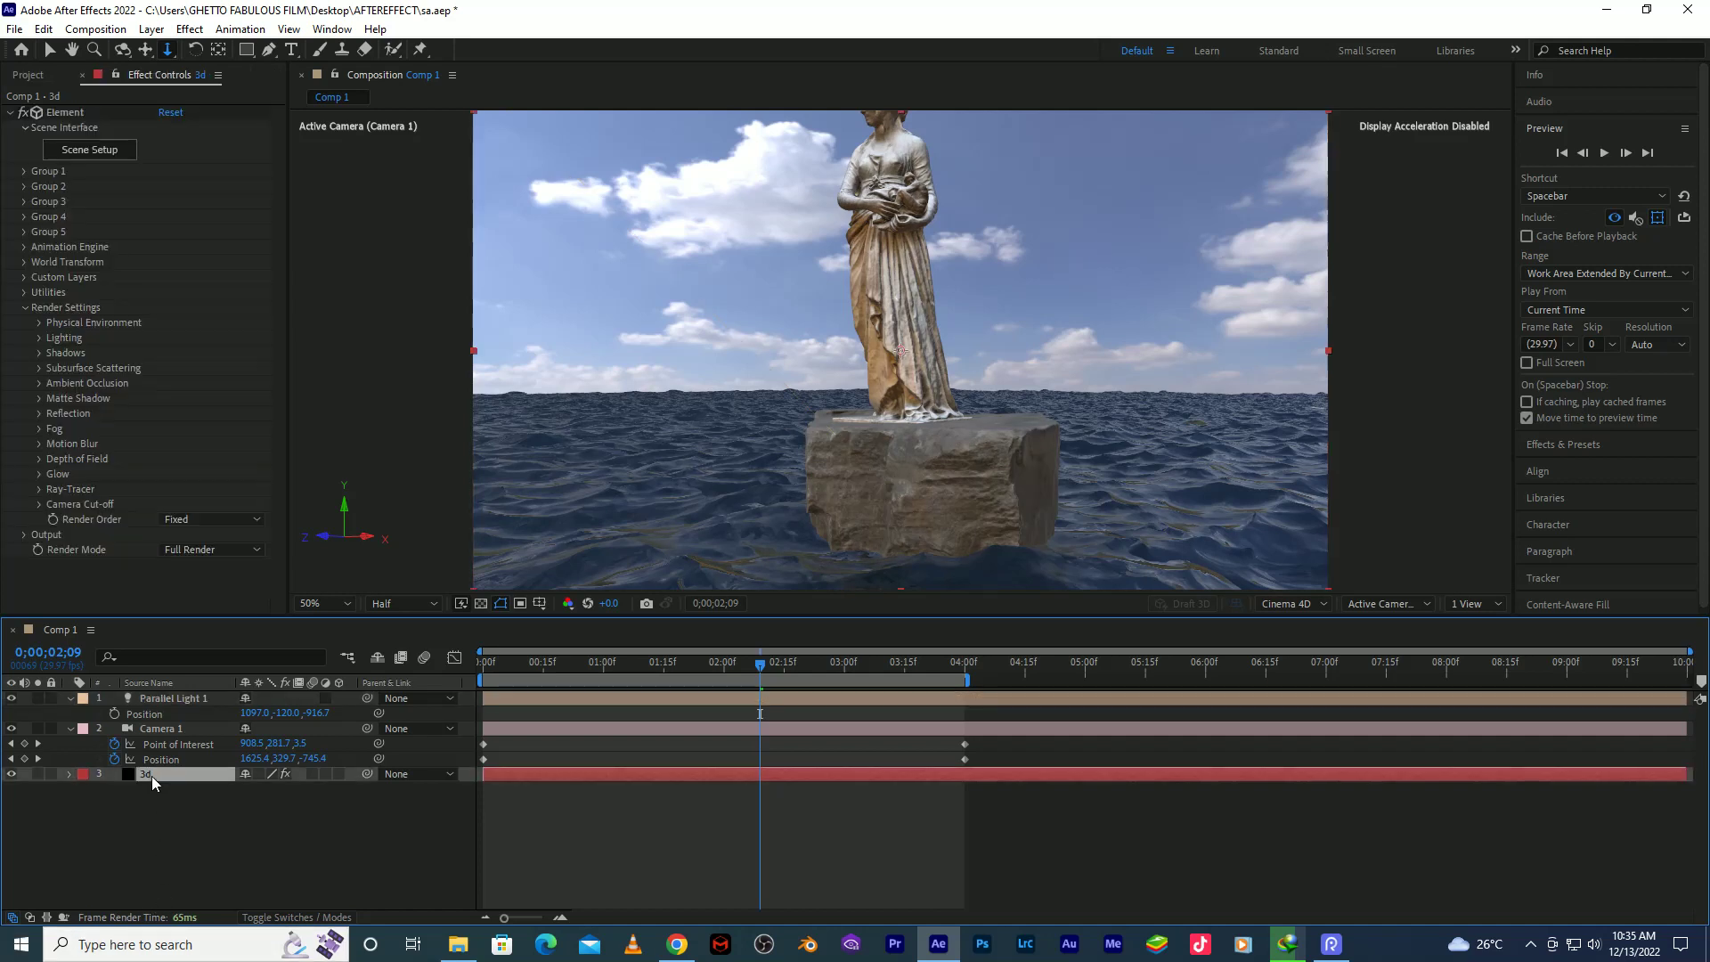
pyautogui.click(39, 352)
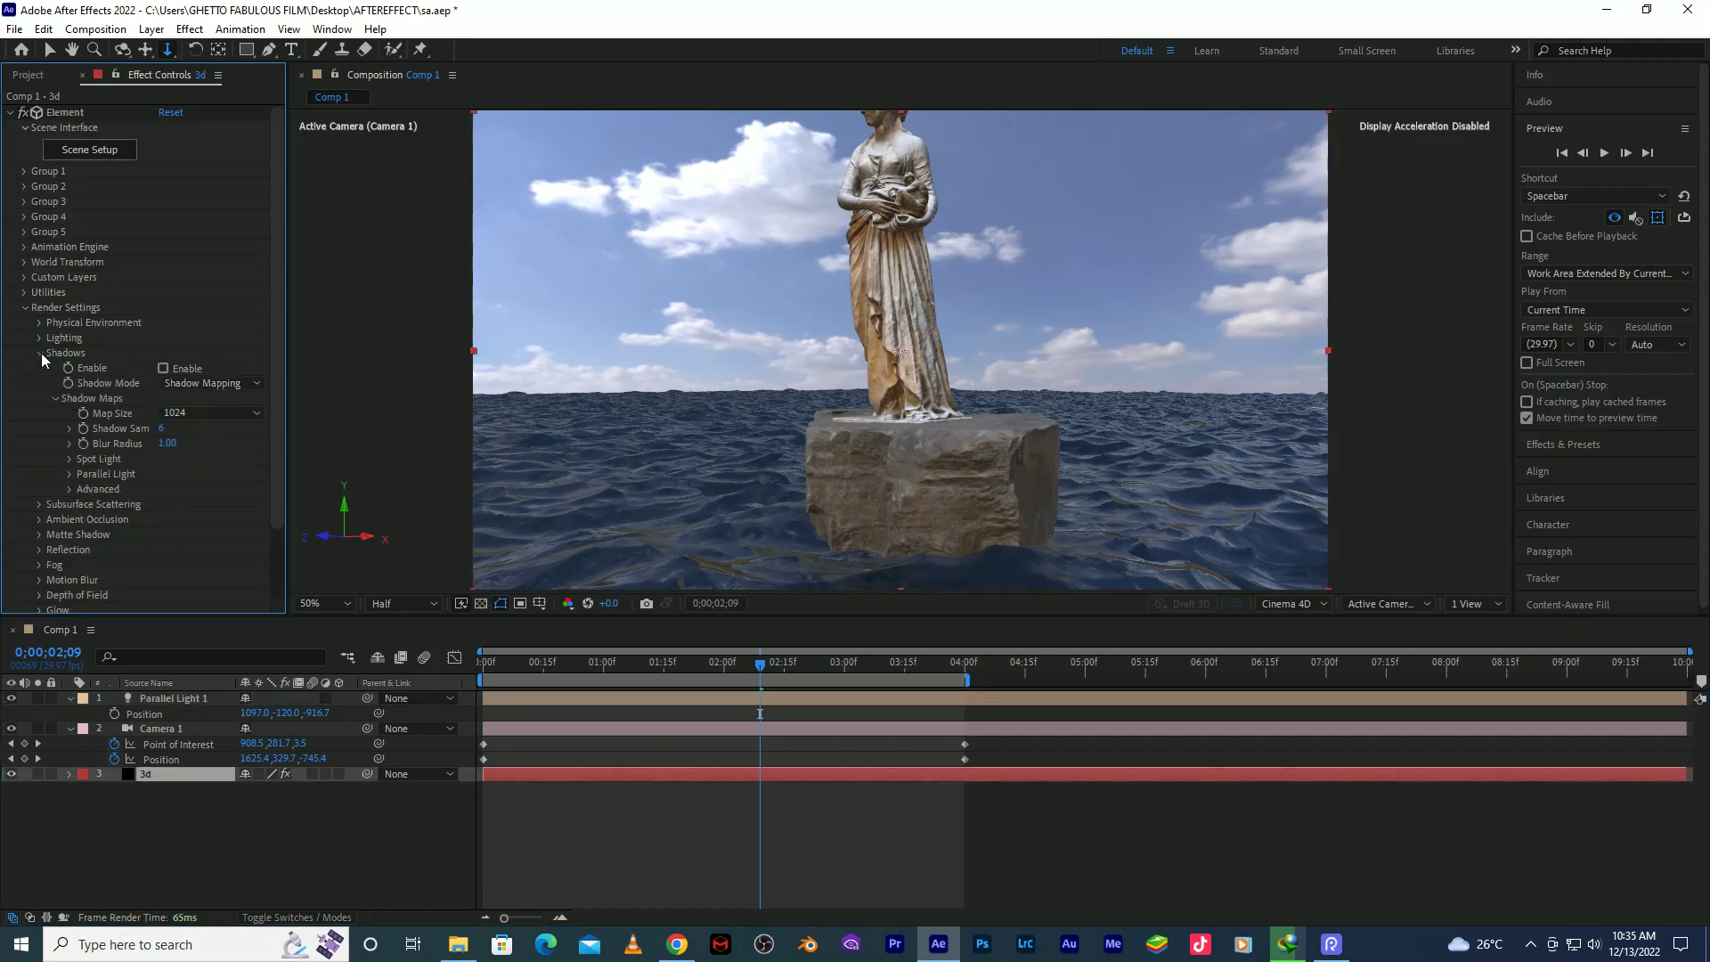
pyautogui.click(163, 368)
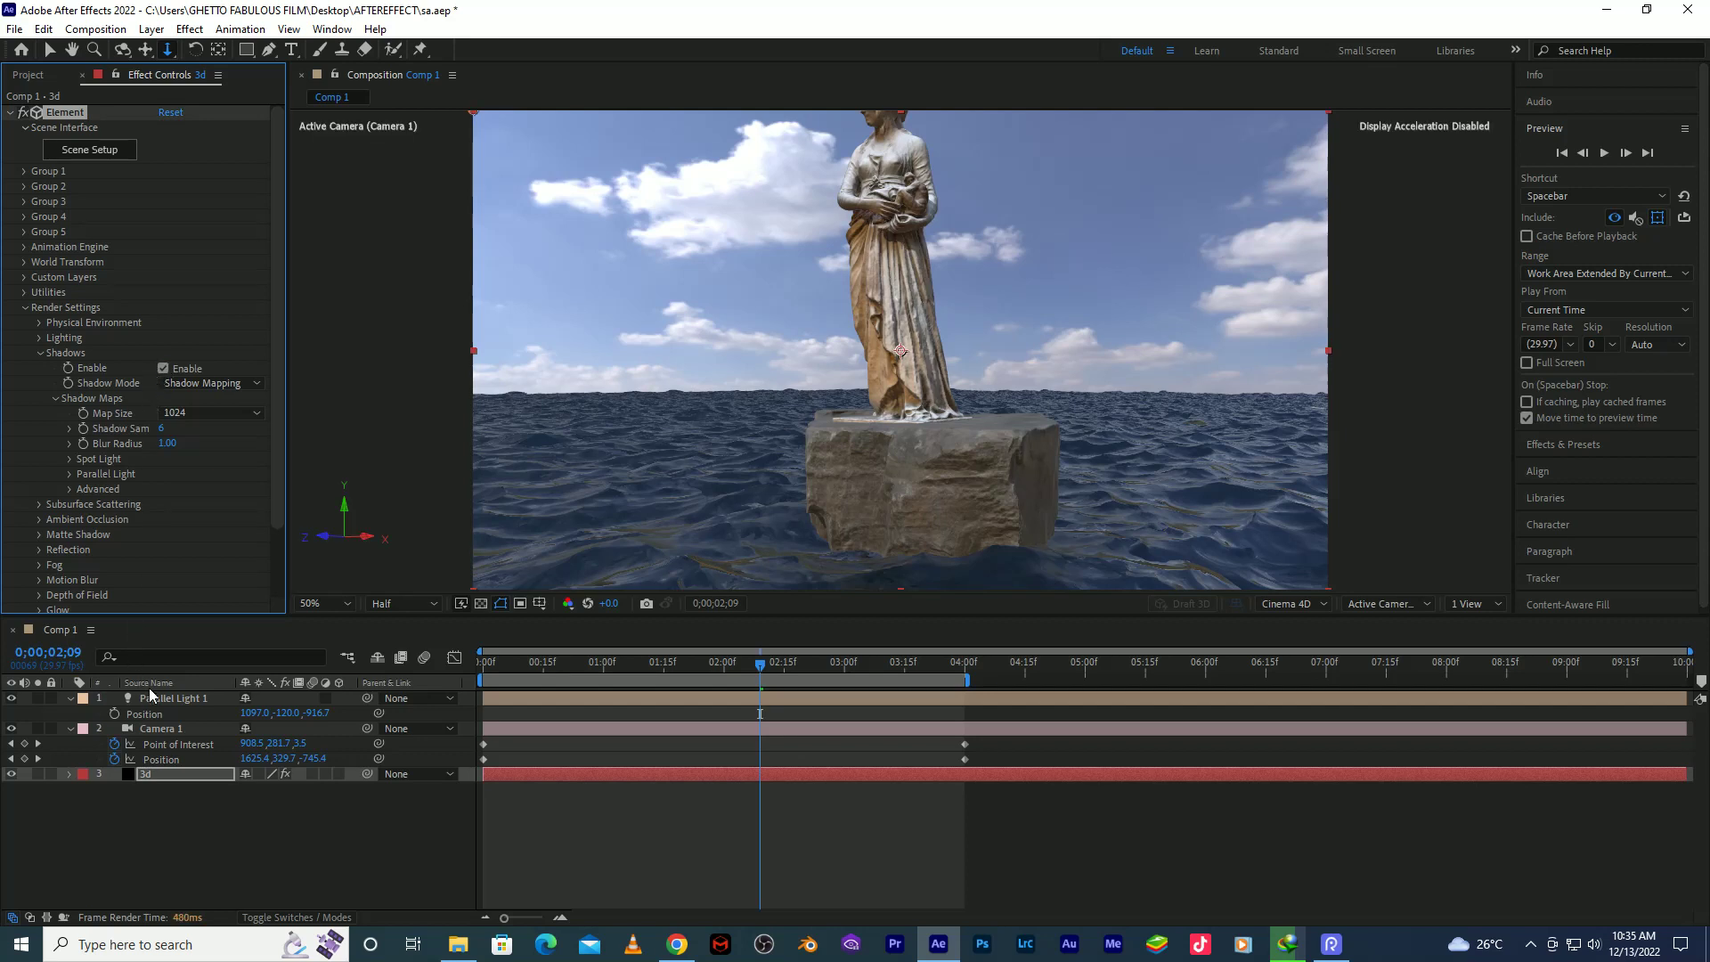
# Reposition the parallel light to 830.0, -120.0, -607.7, checking the lighting at 0;00;03;05 and 0;00;00;19.
pyautogui.click(159, 700)
pyautogui.moveTo(312, 713); pyautogui.dragTo(571, 693)
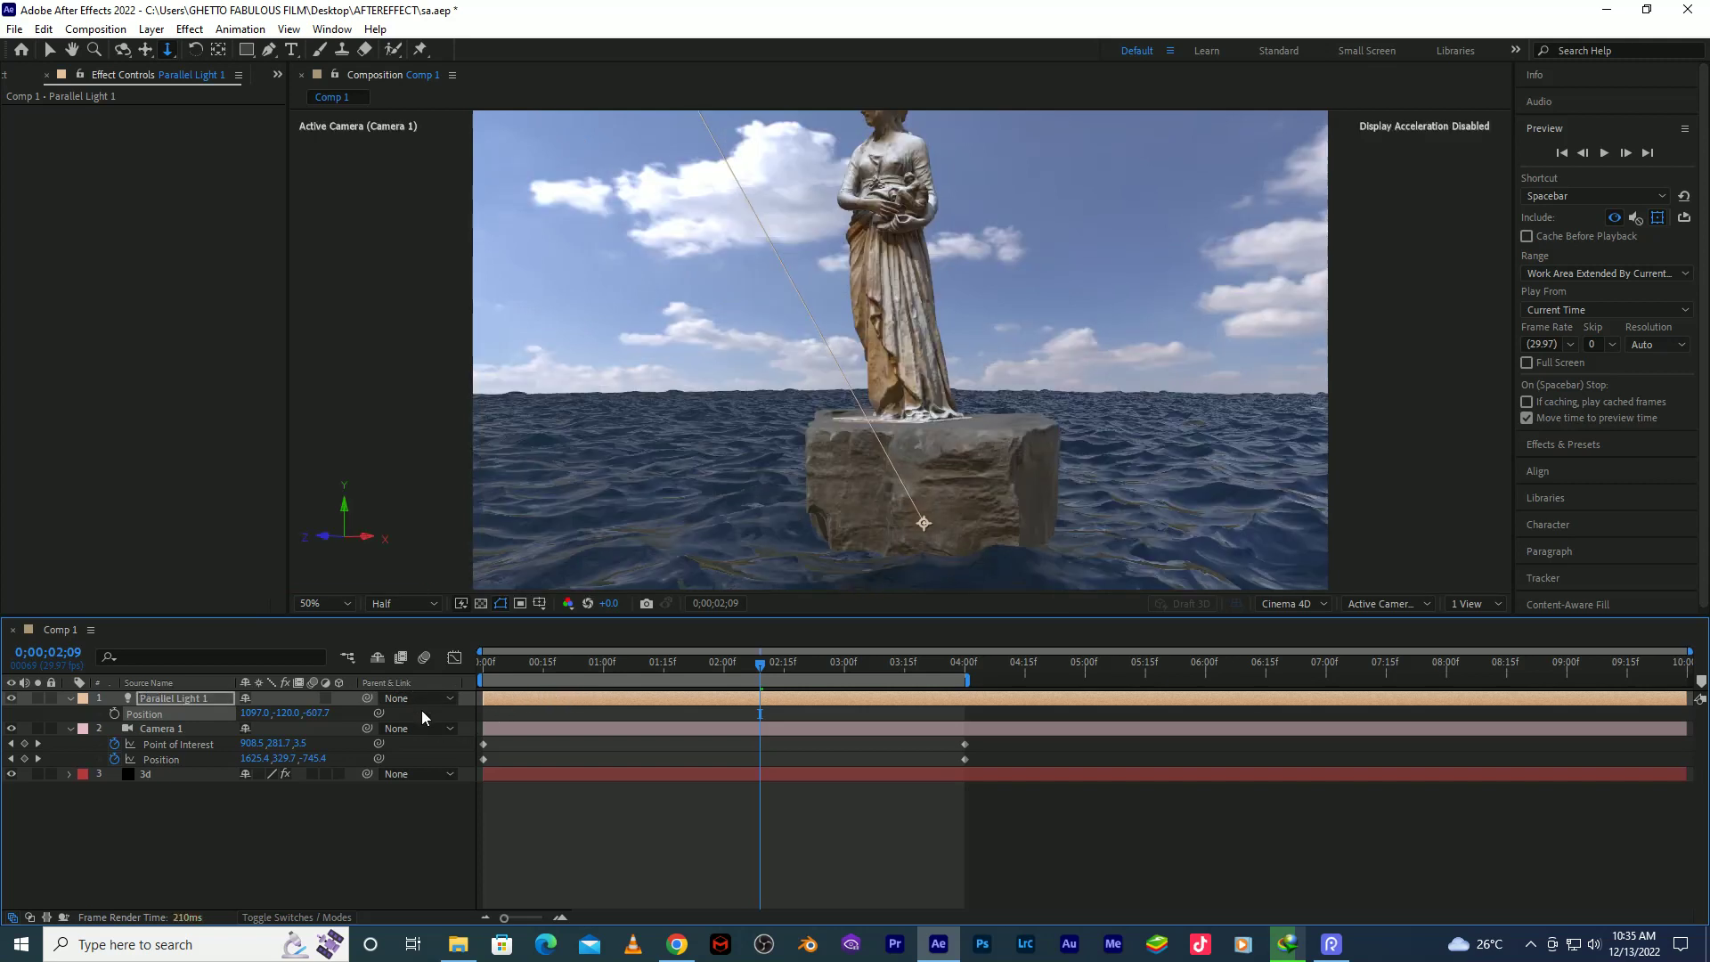
pyautogui.click(863, 663)
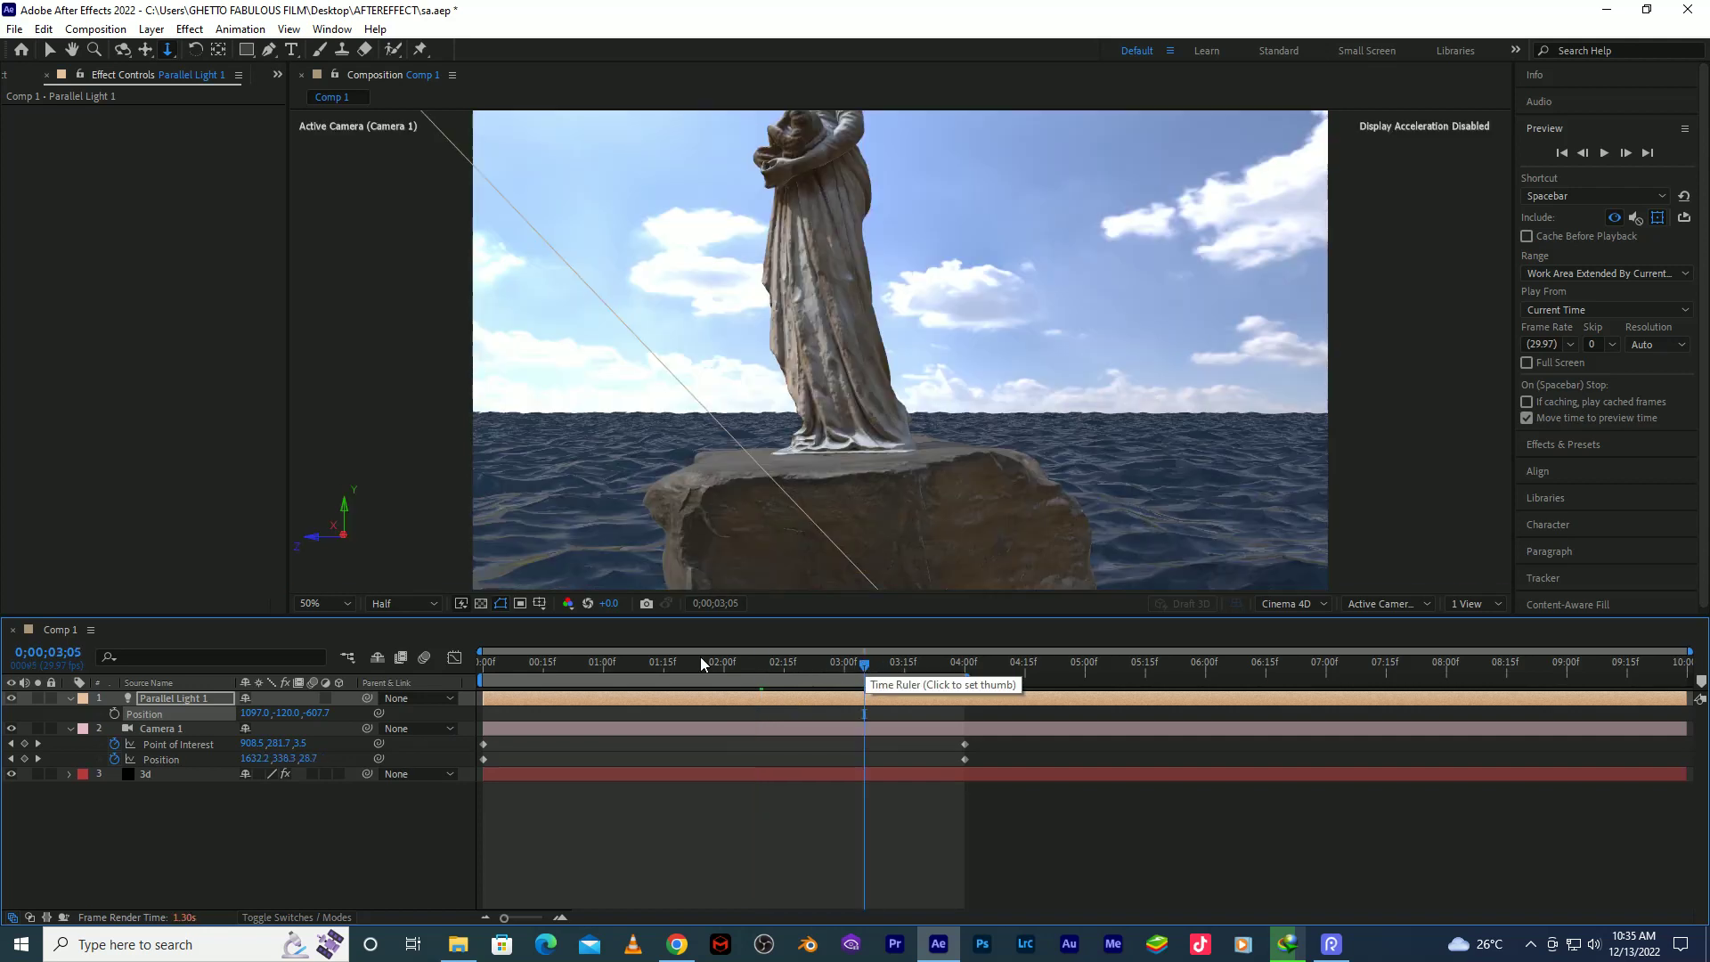
pyautogui.click(560, 664)
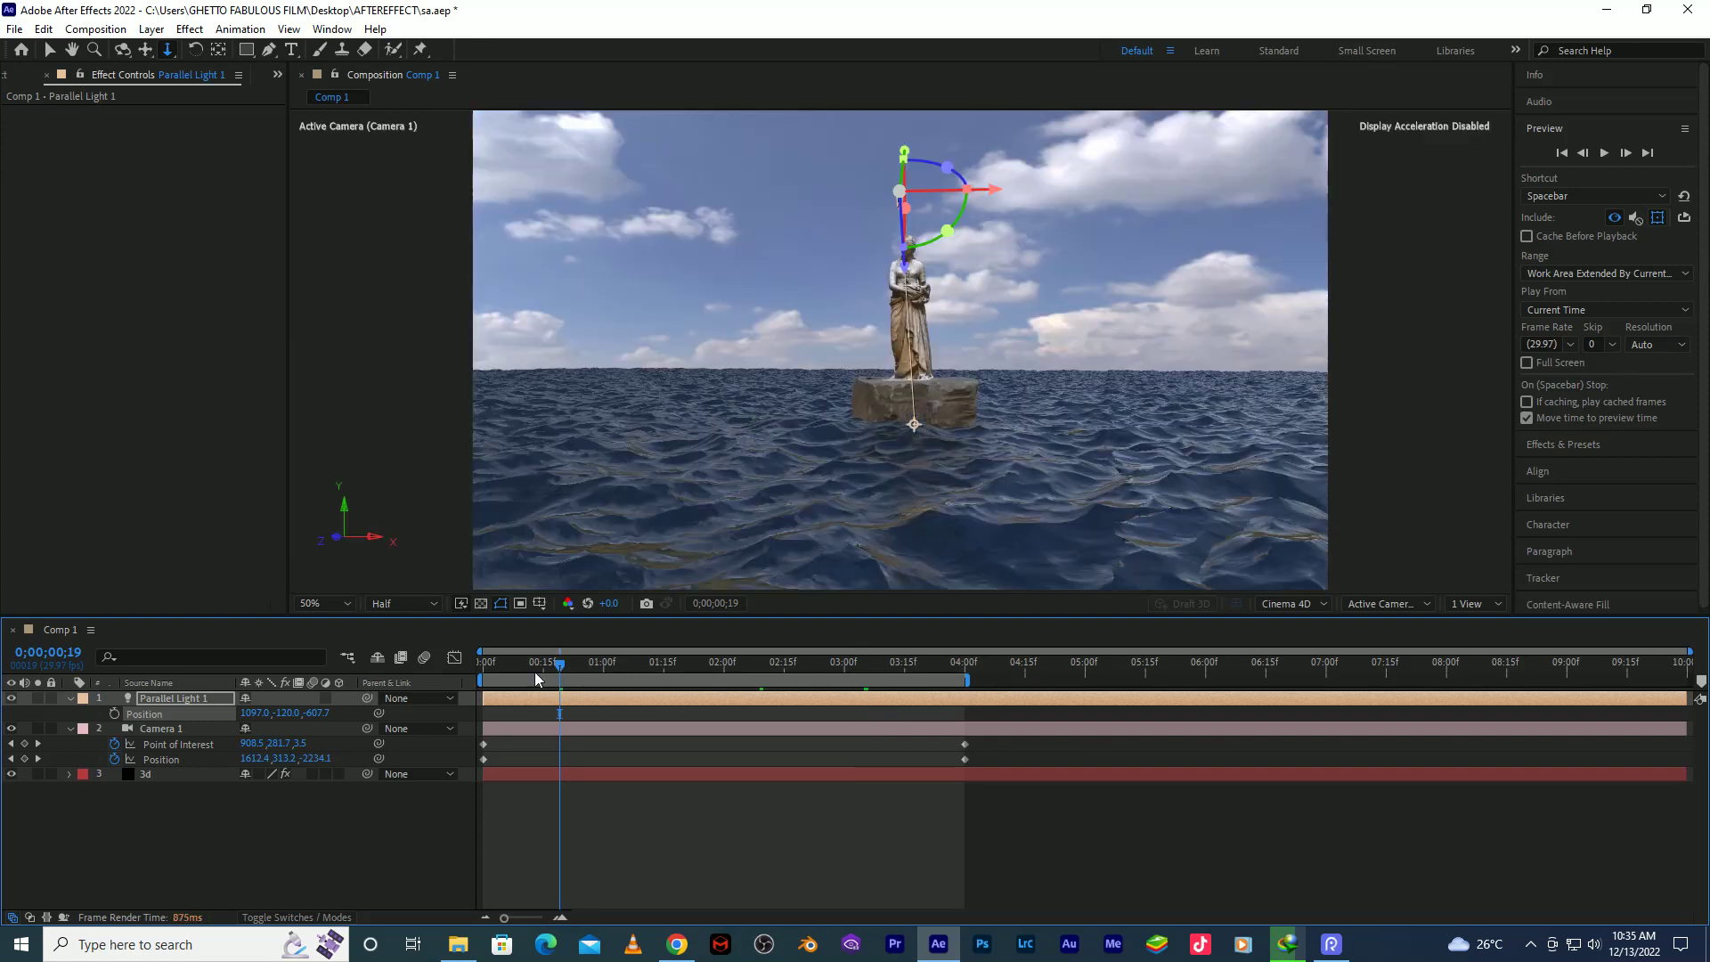
pyautogui.moveTo(246, 713); pyautogui.dragTo(40, 750)
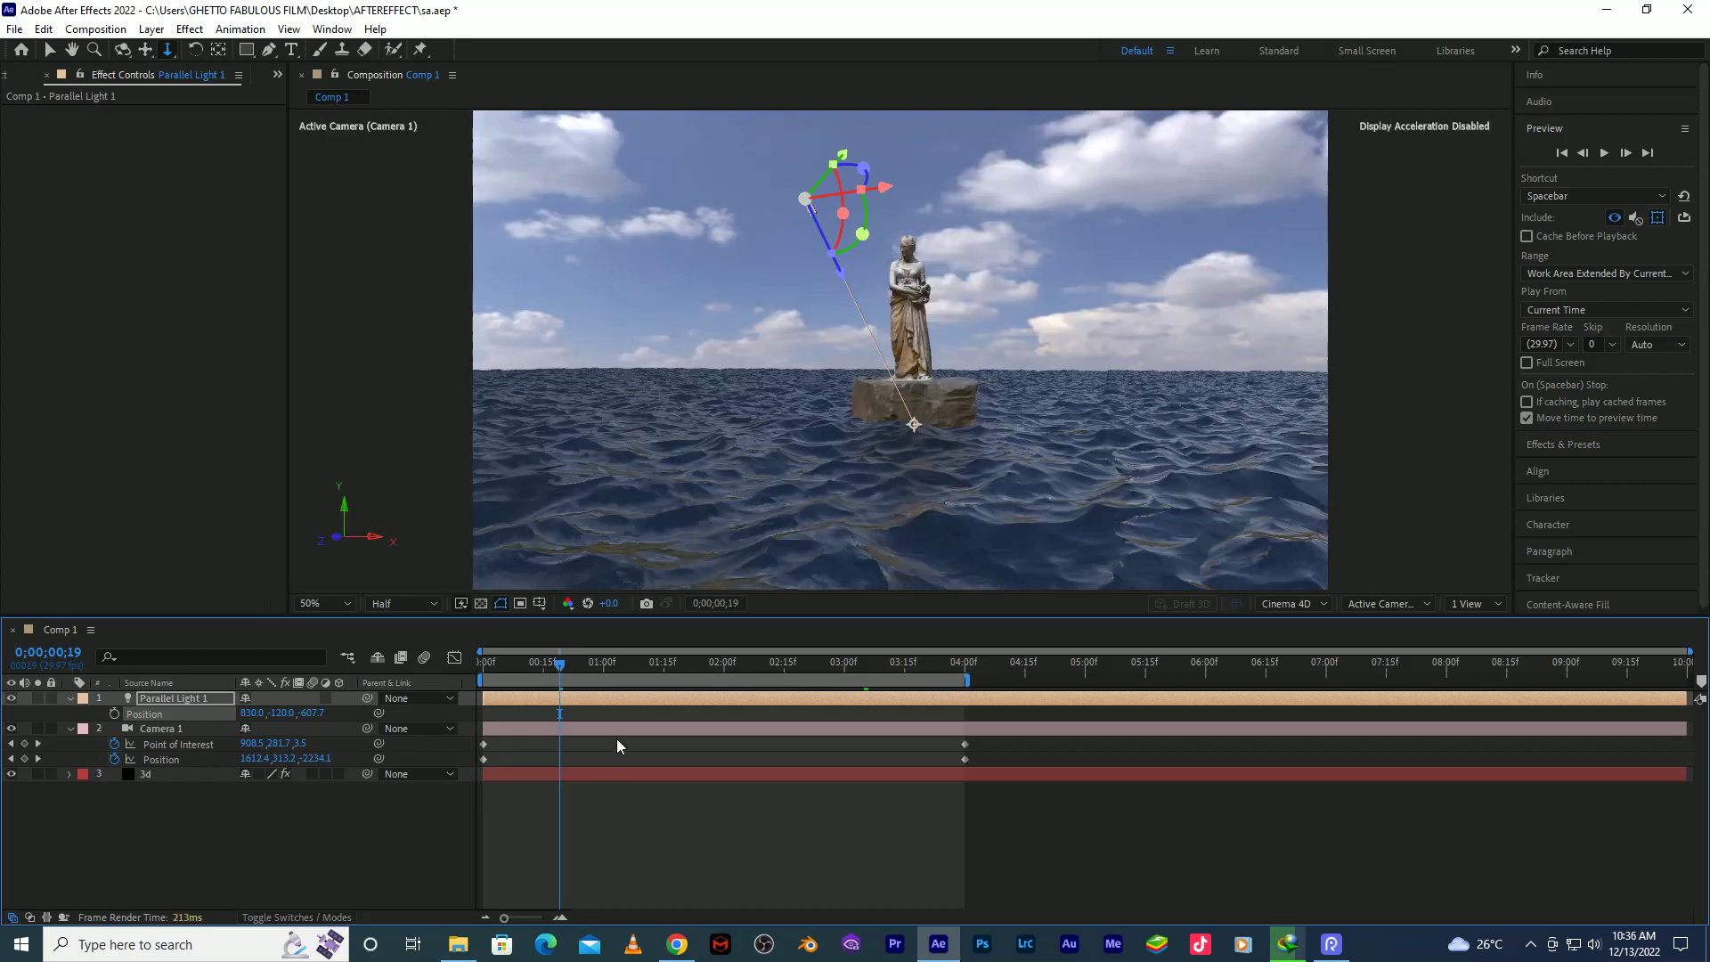
# At 0;00;03;05, set the parallel light's Position to 830.0, -225.0, -172.7.
pyautogui.click(864, 664)
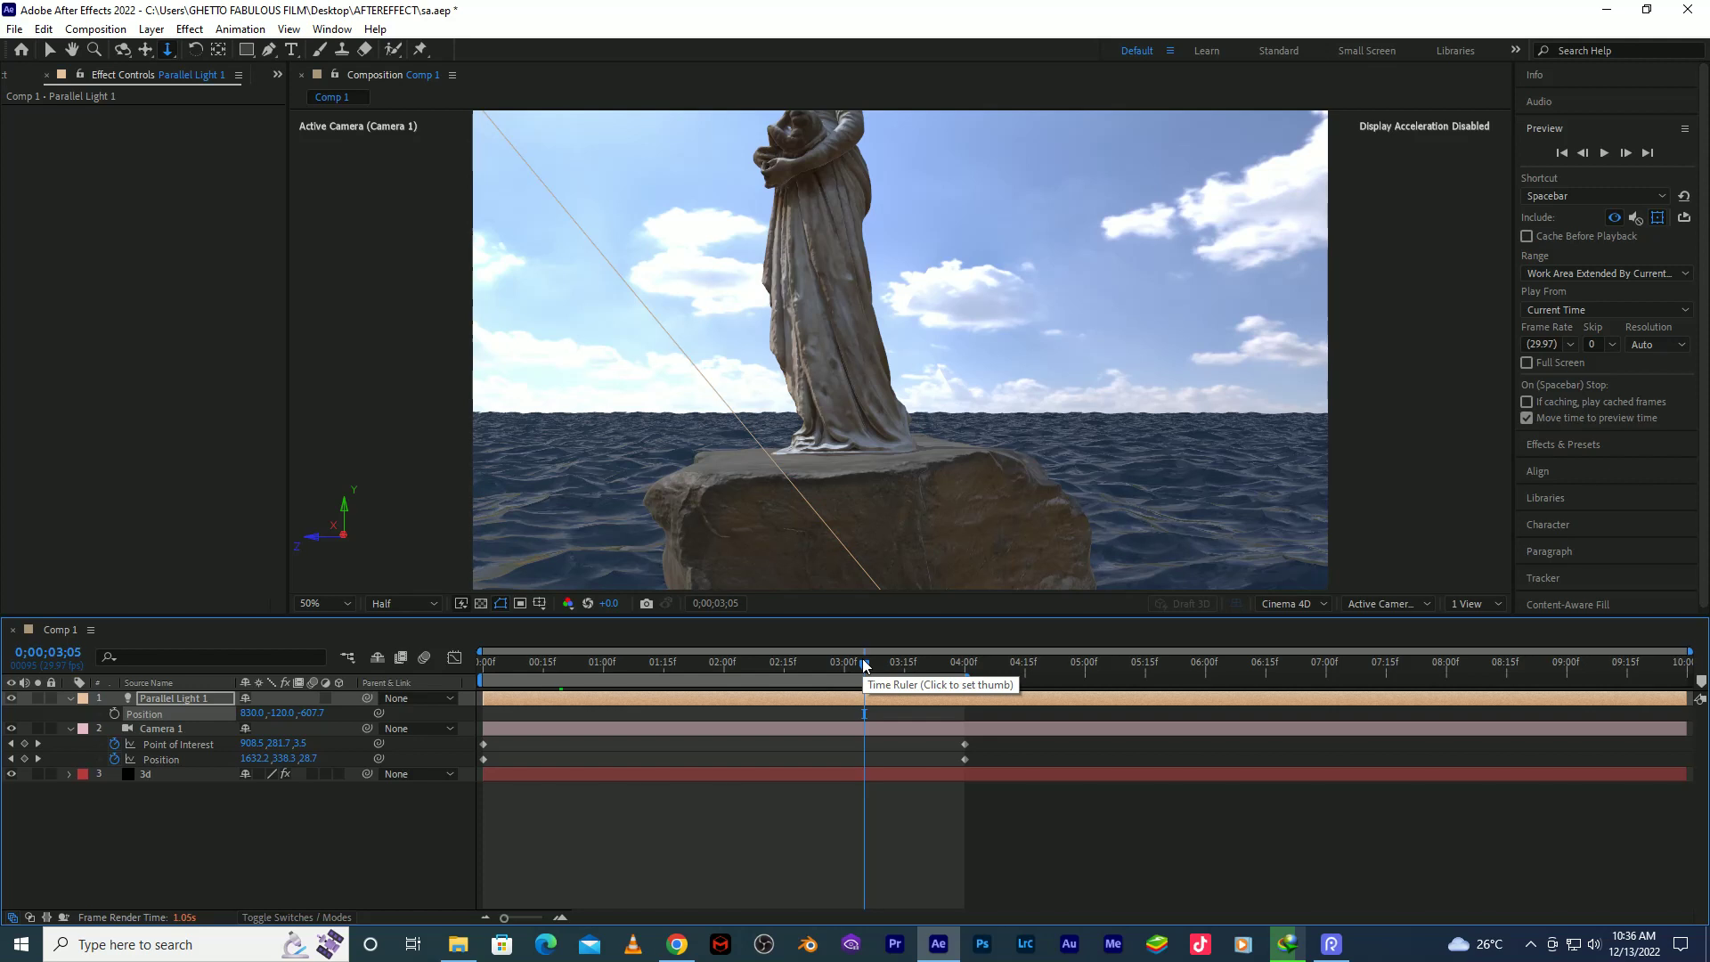
pyautogui.moveTo(307, 712); pyautogui.dragTo(648, 680)
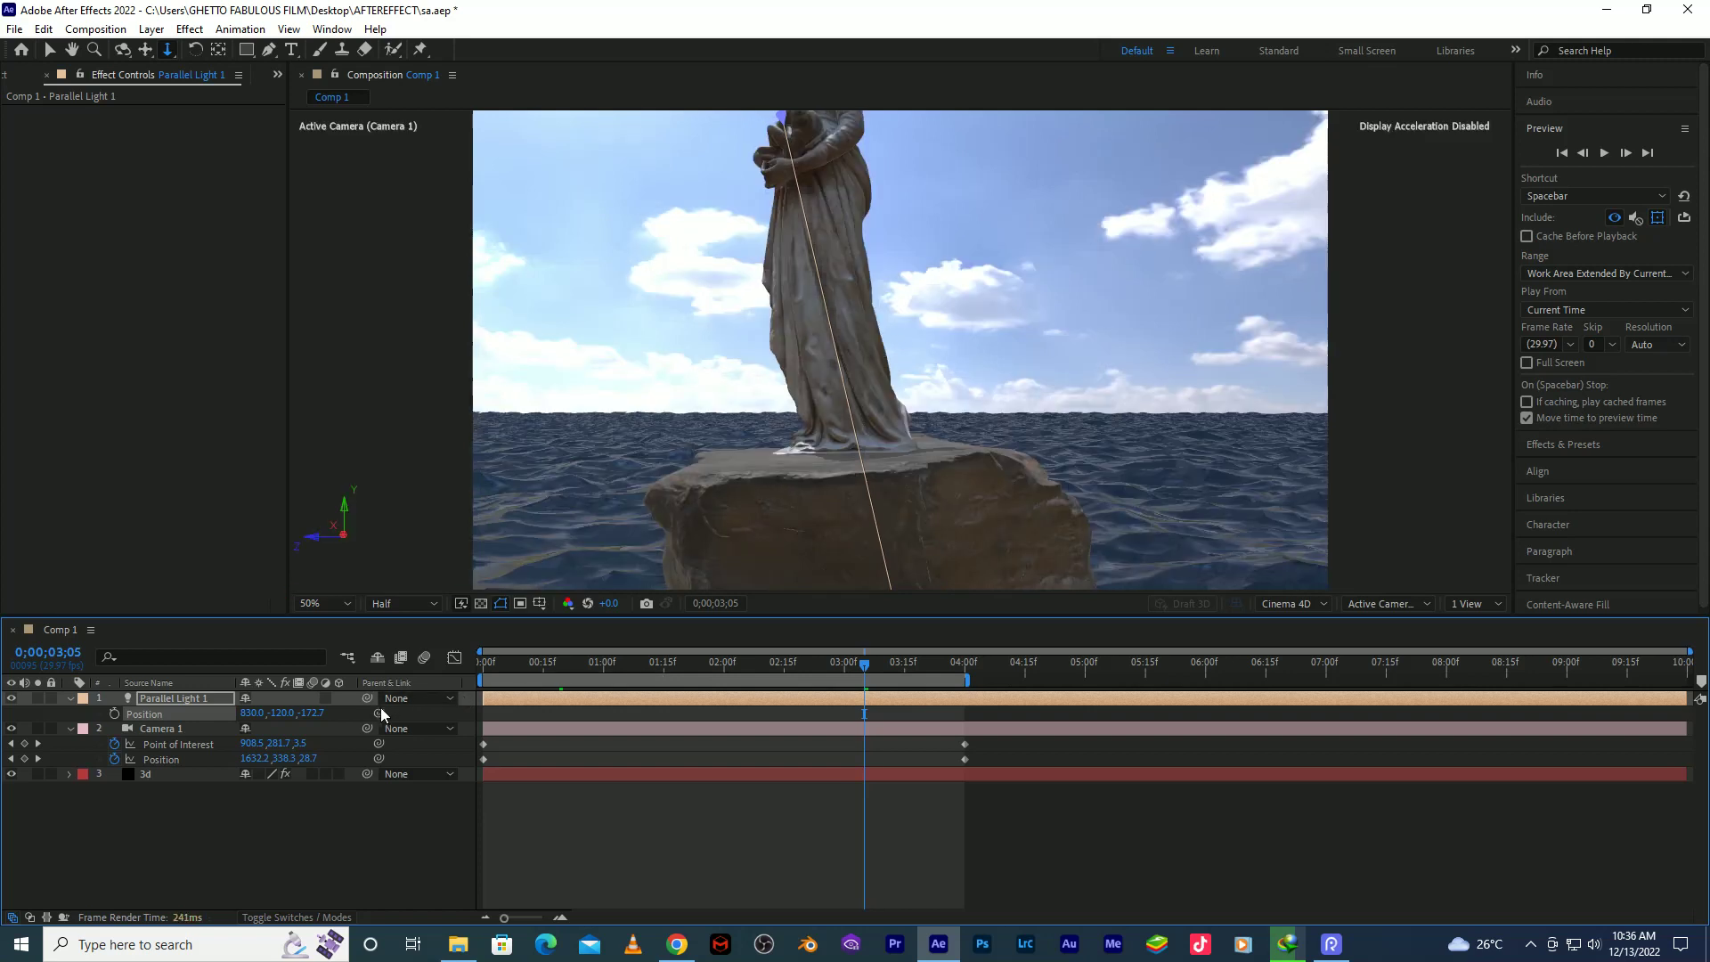
pyautogui.moveTo(265, 713); pyautogui.dragTo(478, 689)
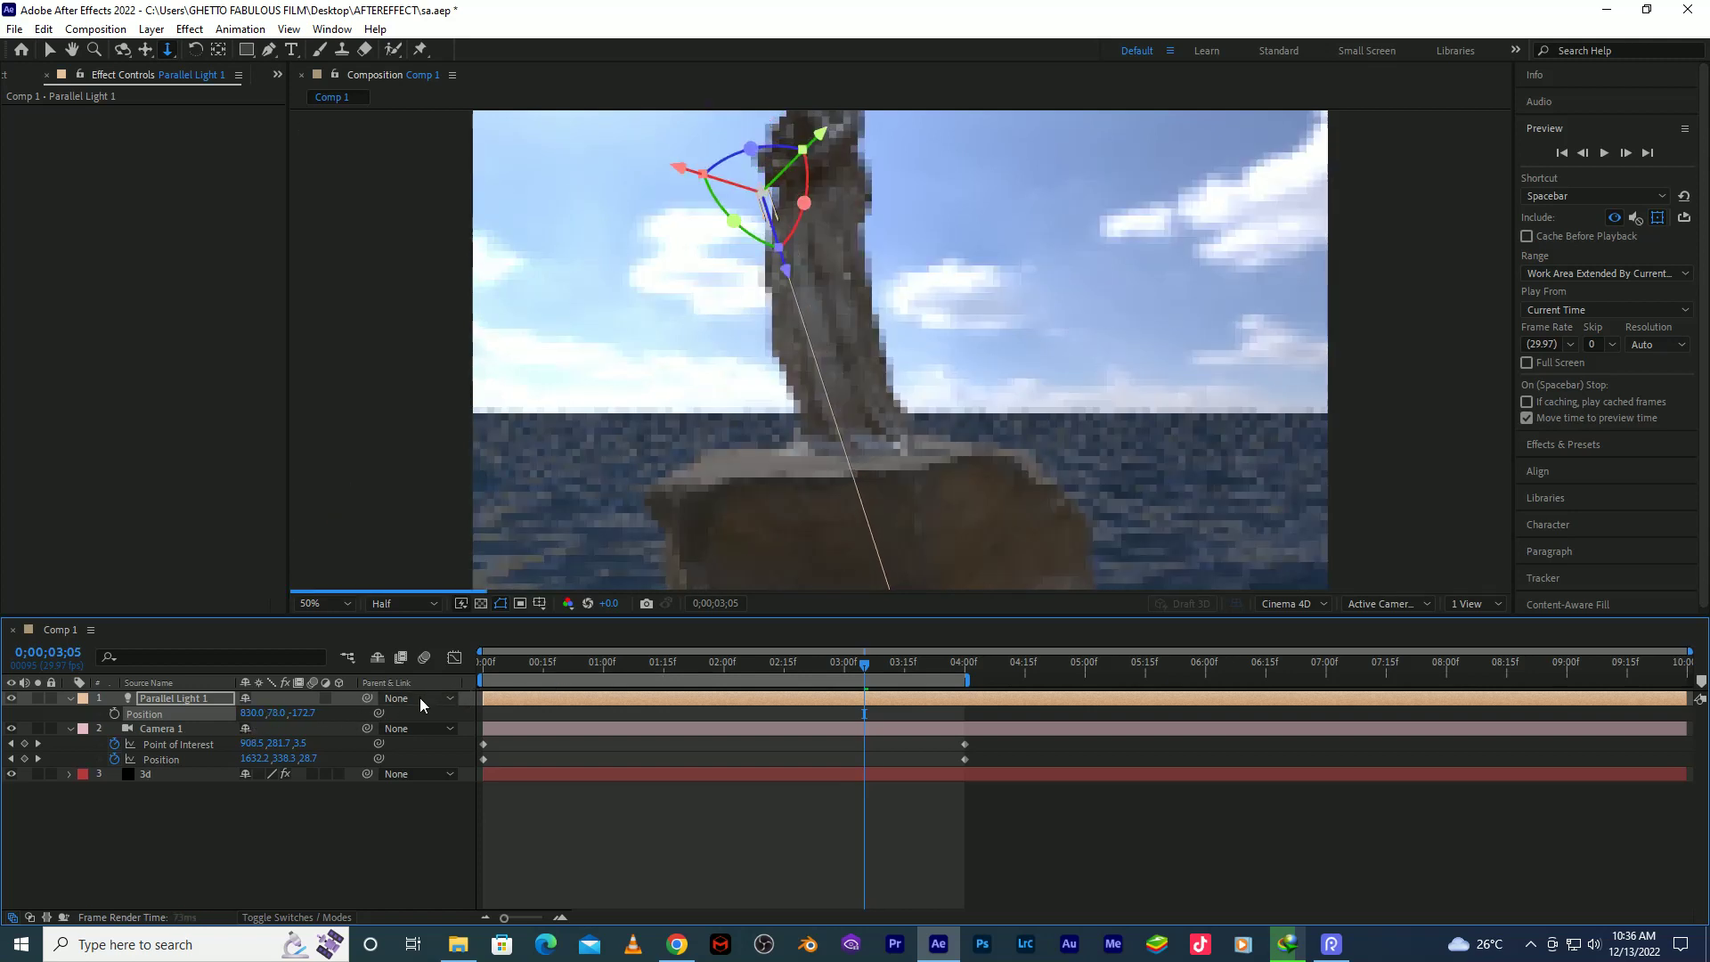
pyautogui.moveTo(291, 717); pyautogui.dragTo(9, 727)
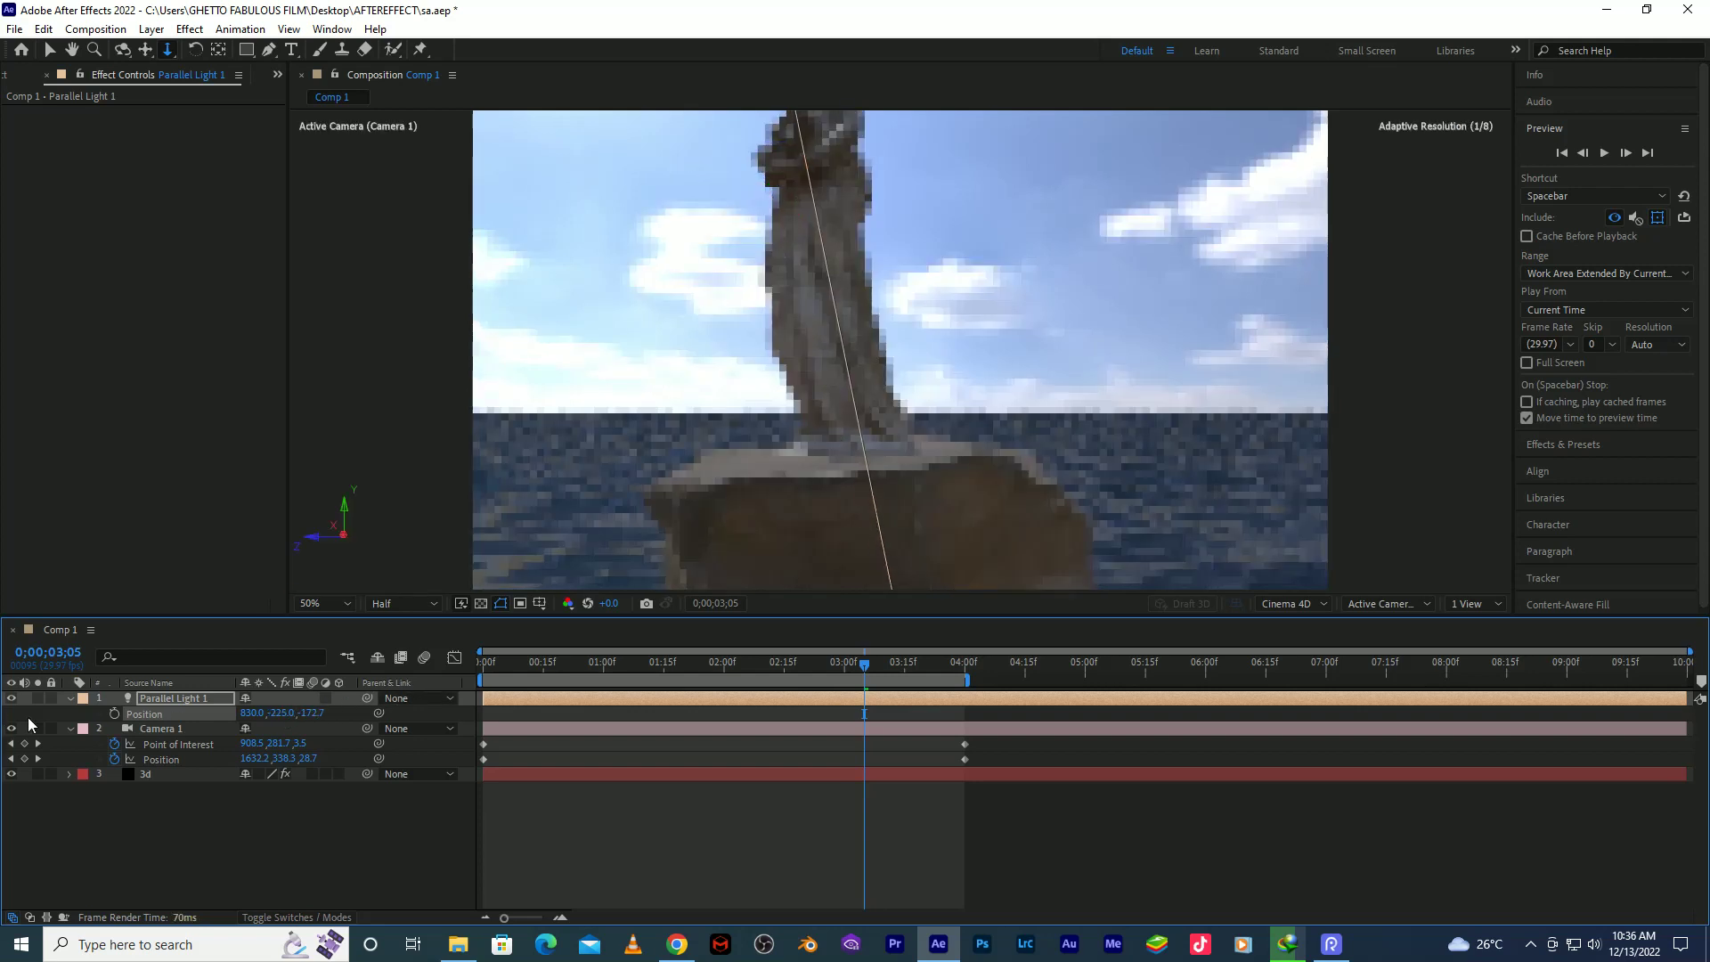
# Try the parallel light at Position 1159.0, -225.0, -561.7, and restore 830.0, -225.0, -172.7.
pyautogui.moveTo(257, 713); pyautogui.dragTo(482, 789)
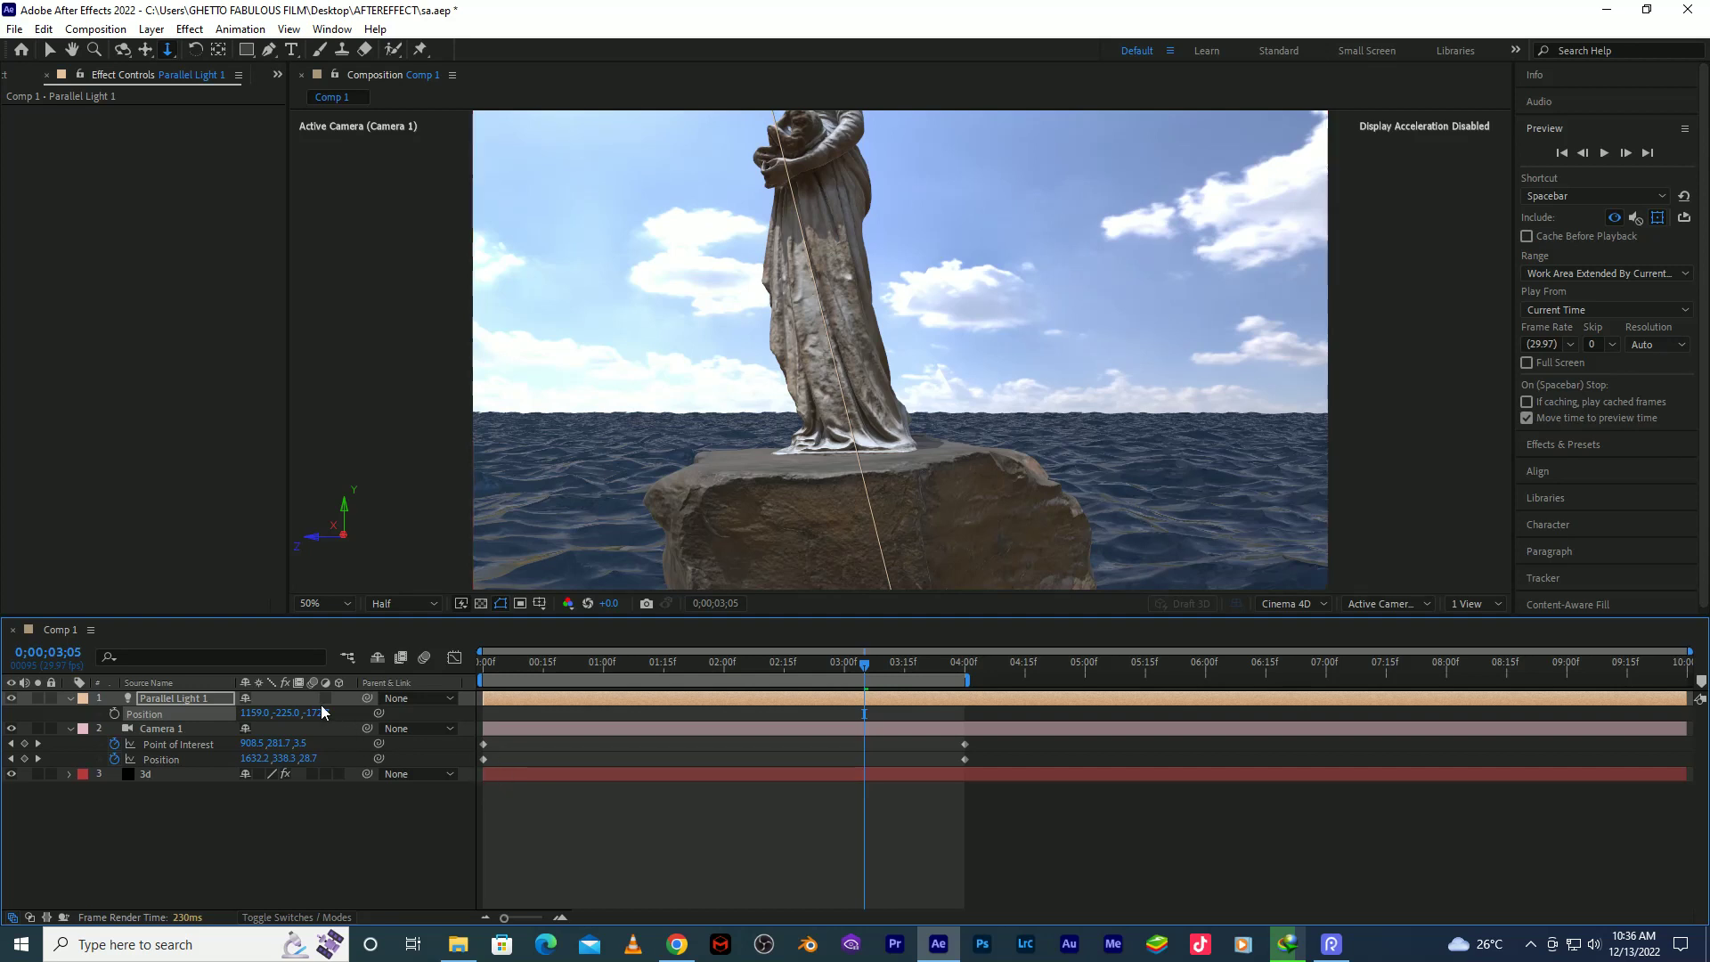
pyautogui.moveTo(318, 712); pyautogui.dragTo(190, 744)
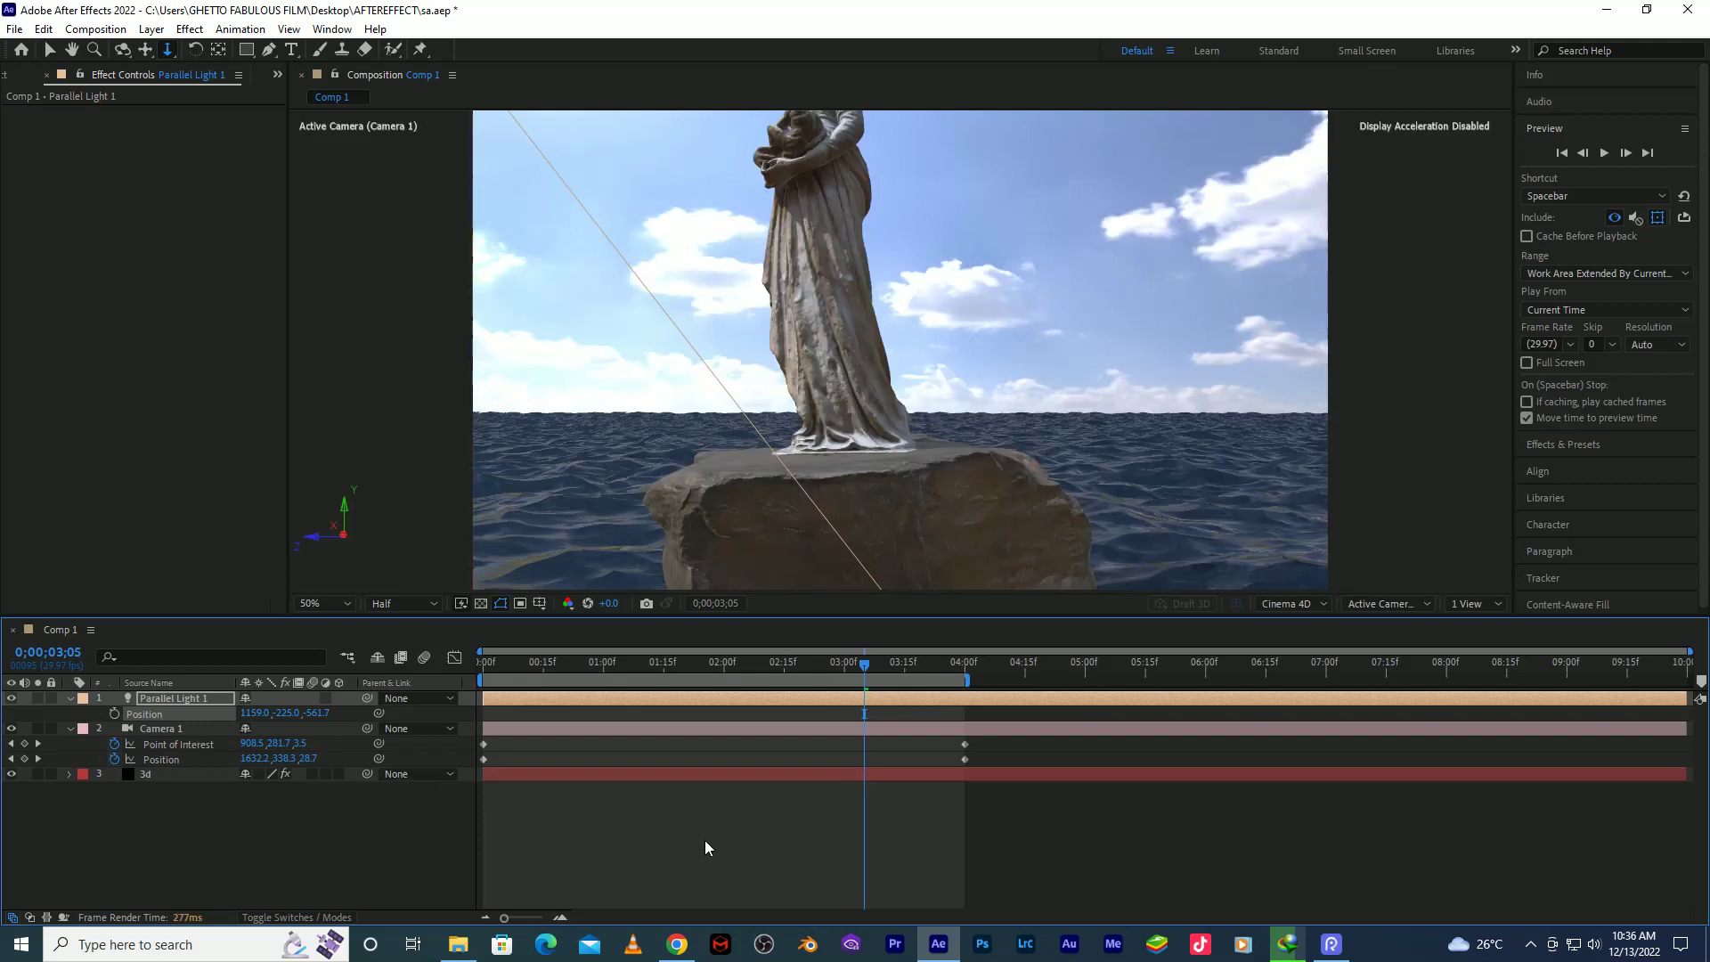
pyautogui.moveTo(312, 714); pyautogui.dragTo(825, 696)
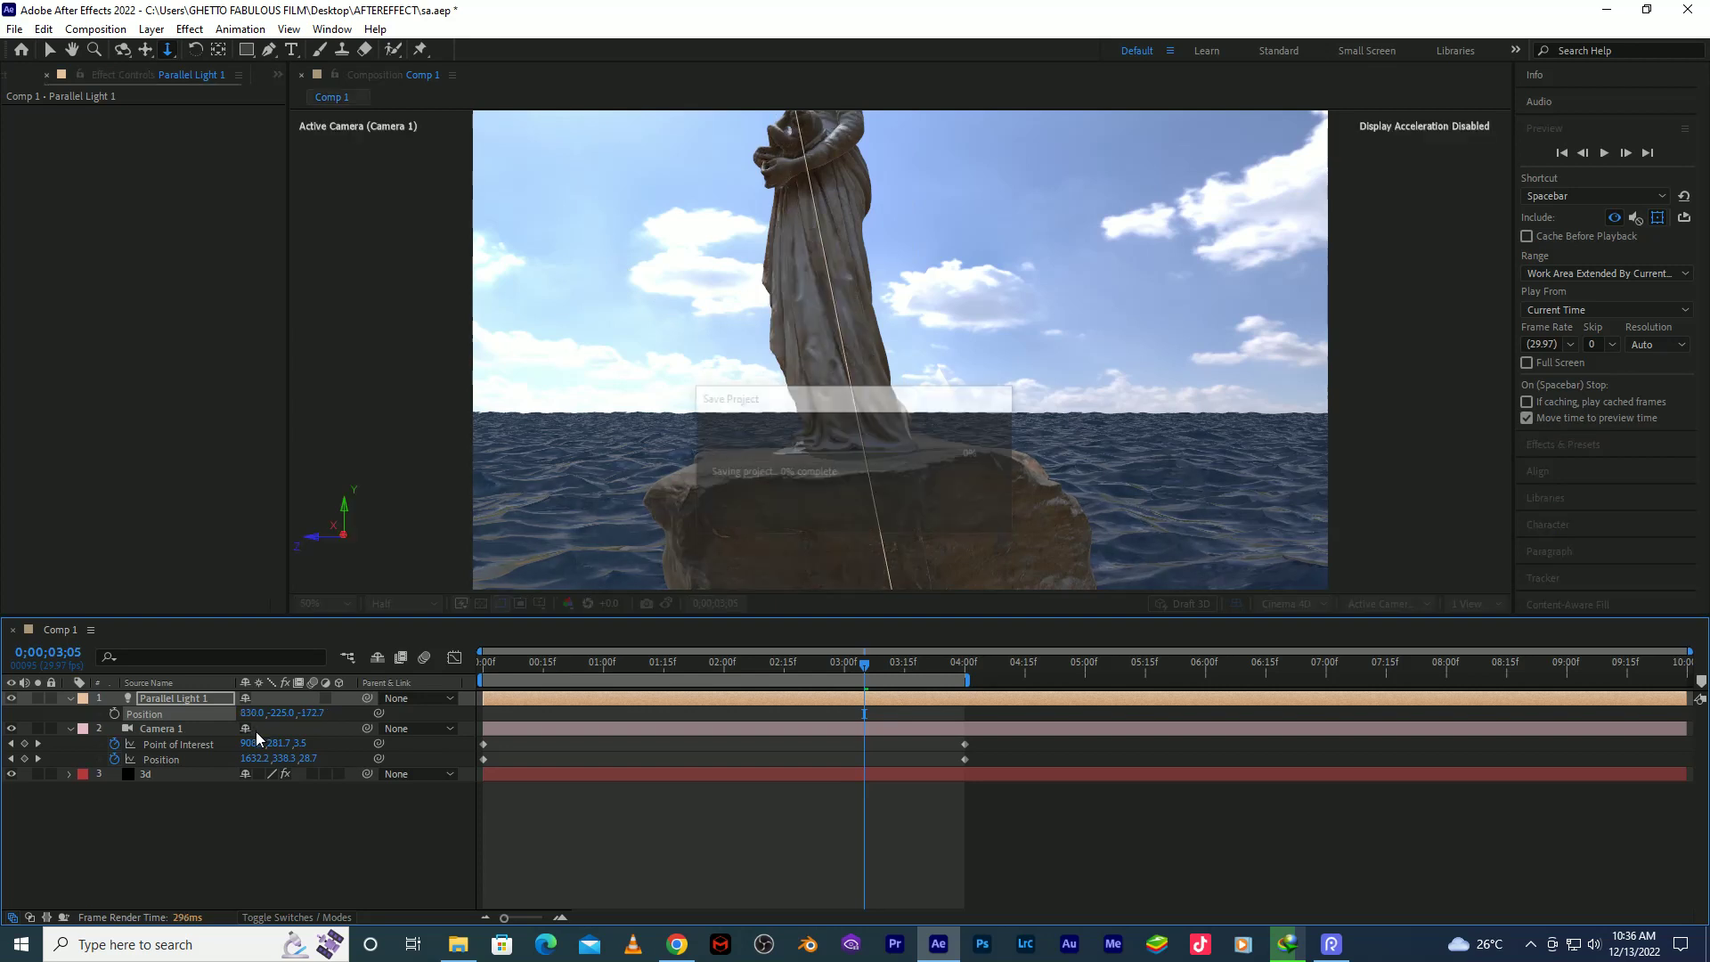
# Enable Fog on the 3d layer's Element effect with the color FFFFFF and a Fog Range of 6000.0.
pyautogui.click(148, 773)
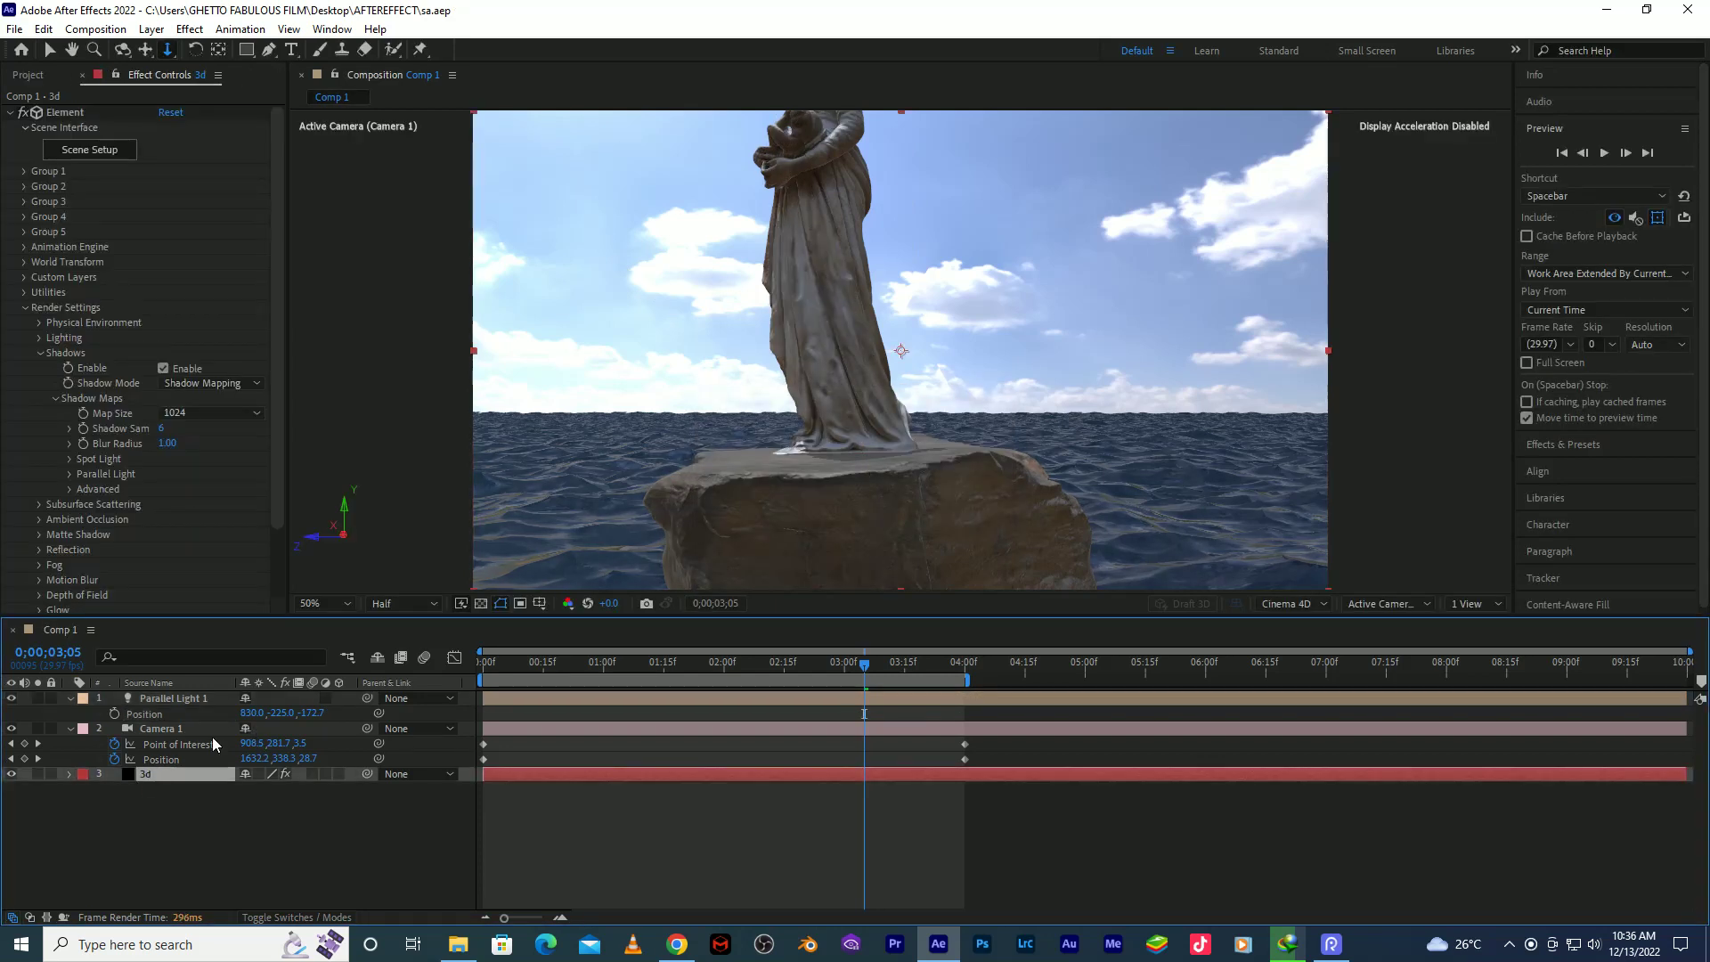
pyautogui.click(38, 355)
pyautogui.click(41, 428)
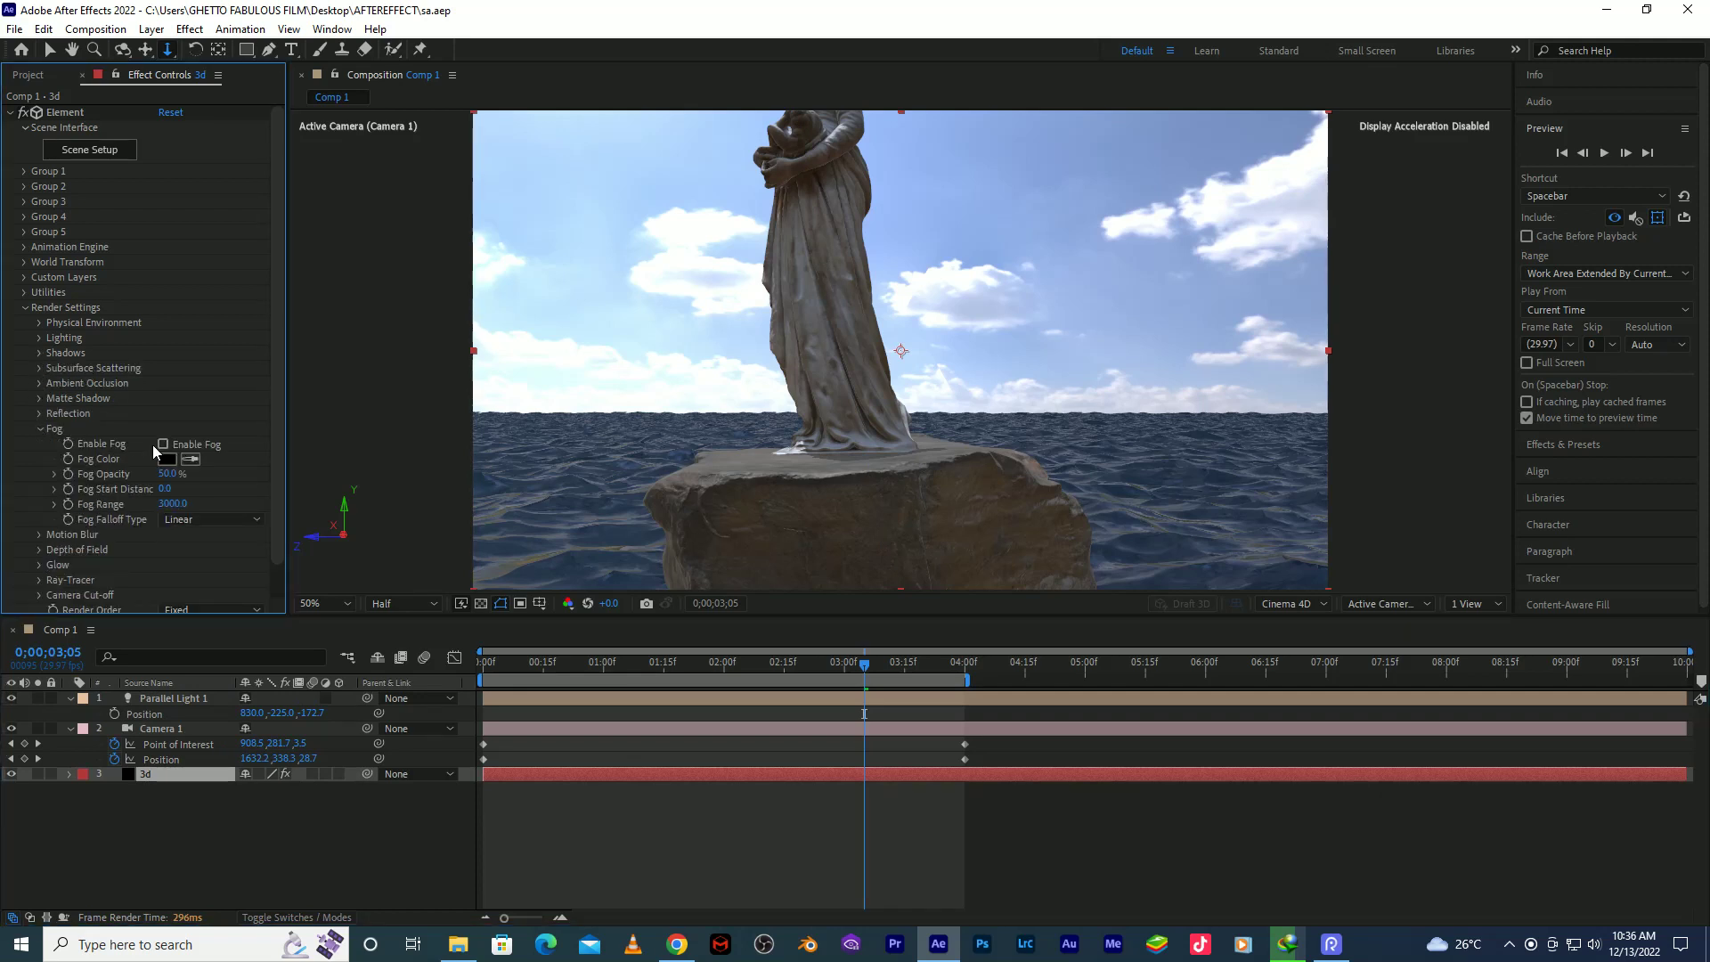
pyautogui.click(163, 443)
pyautogui.click(166, 459)
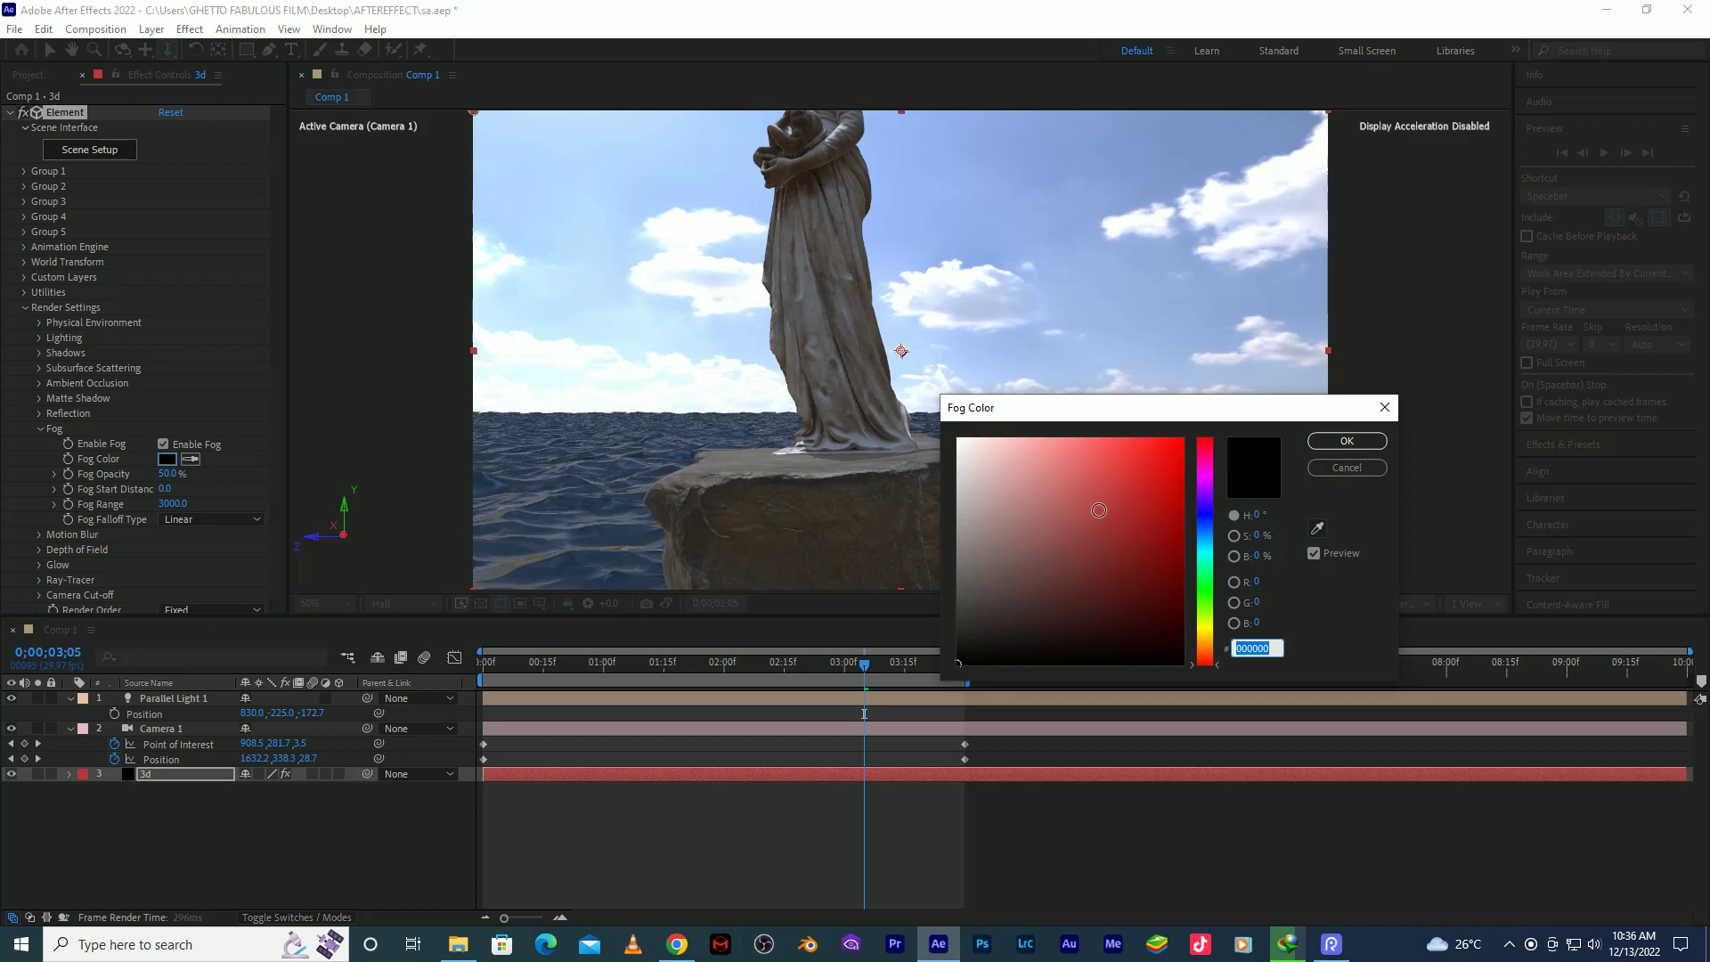
pyautogui.write('ffffff')
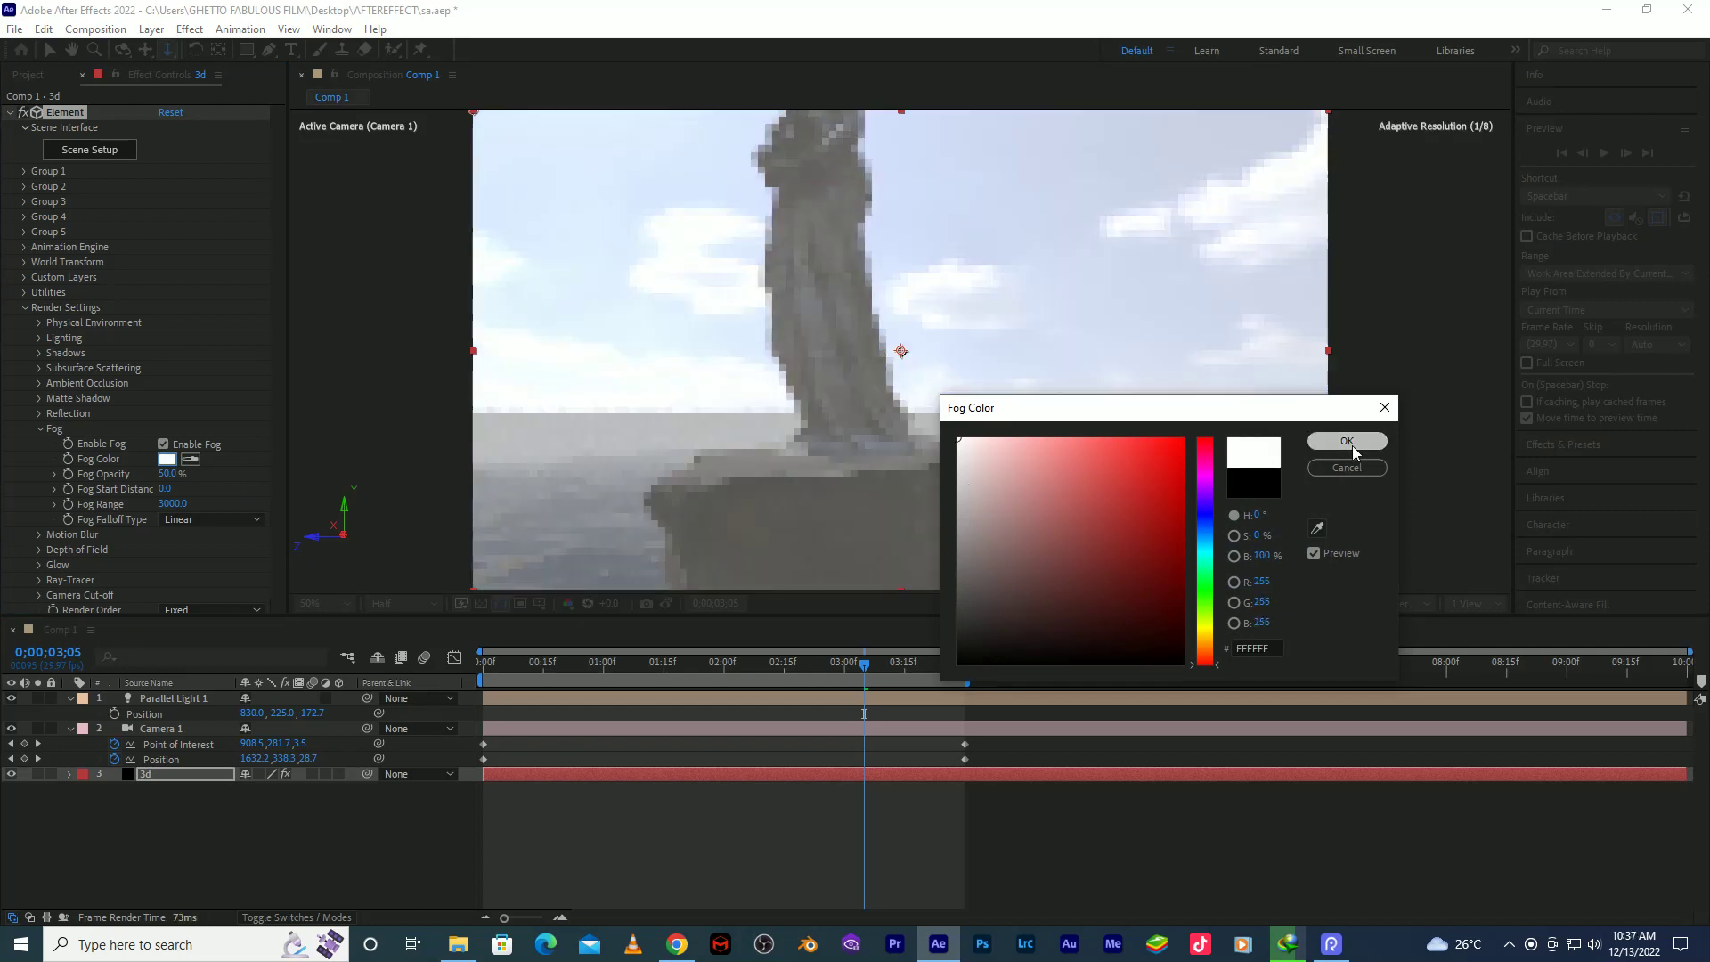
pyautogui.click(1346, 441)
pyautogui.click(174, 504)
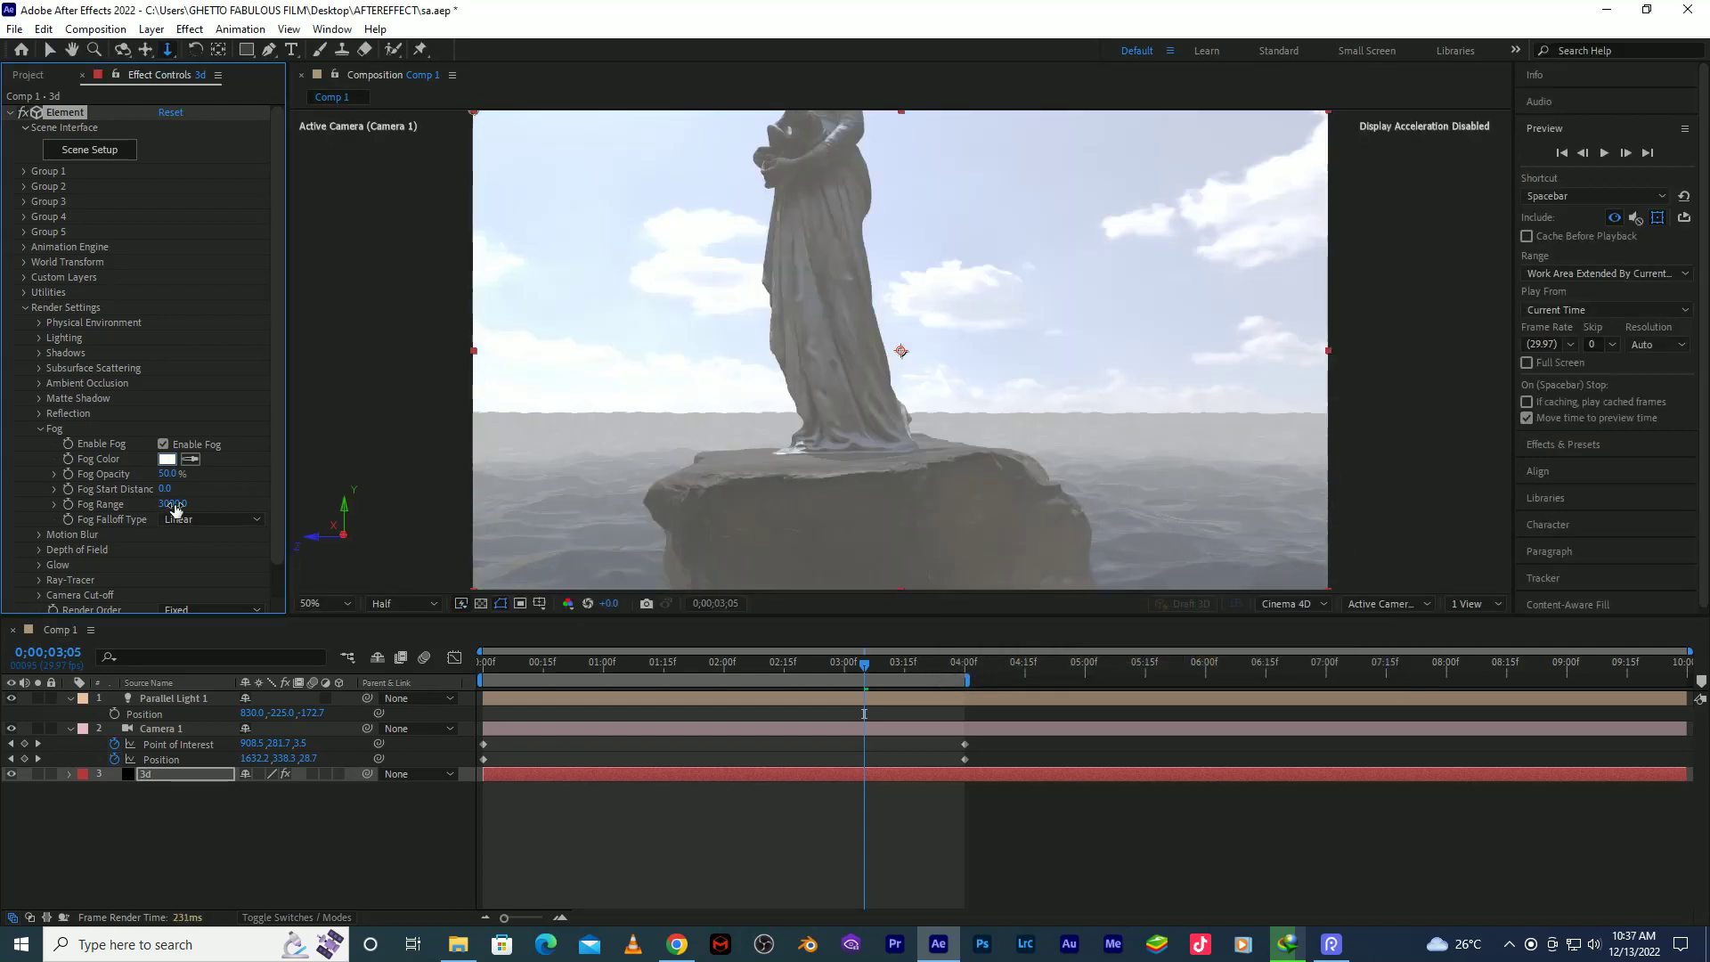
pyautogui.write('6')
pyautogui.press('Return')
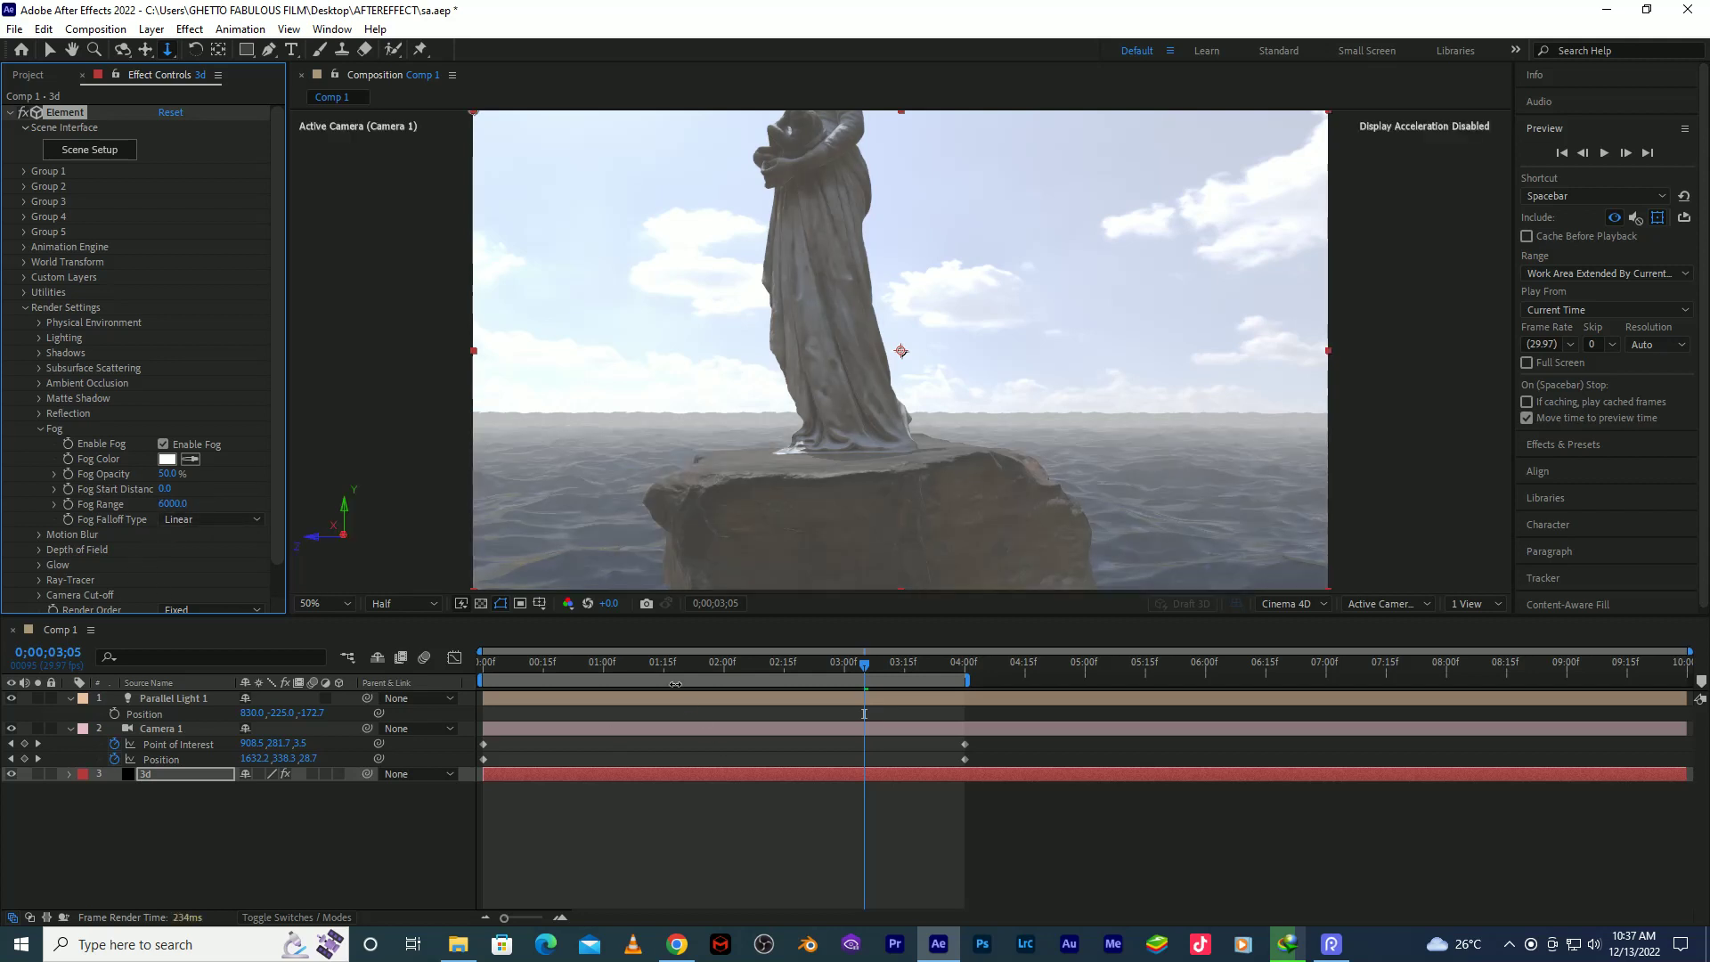
# At the first frame, set Fog Start Distance to 3110.0, and review the fog at several points of the camera move.
pyautogui.moveTo(663, 664); pyautogui.dragTo(429, 665)
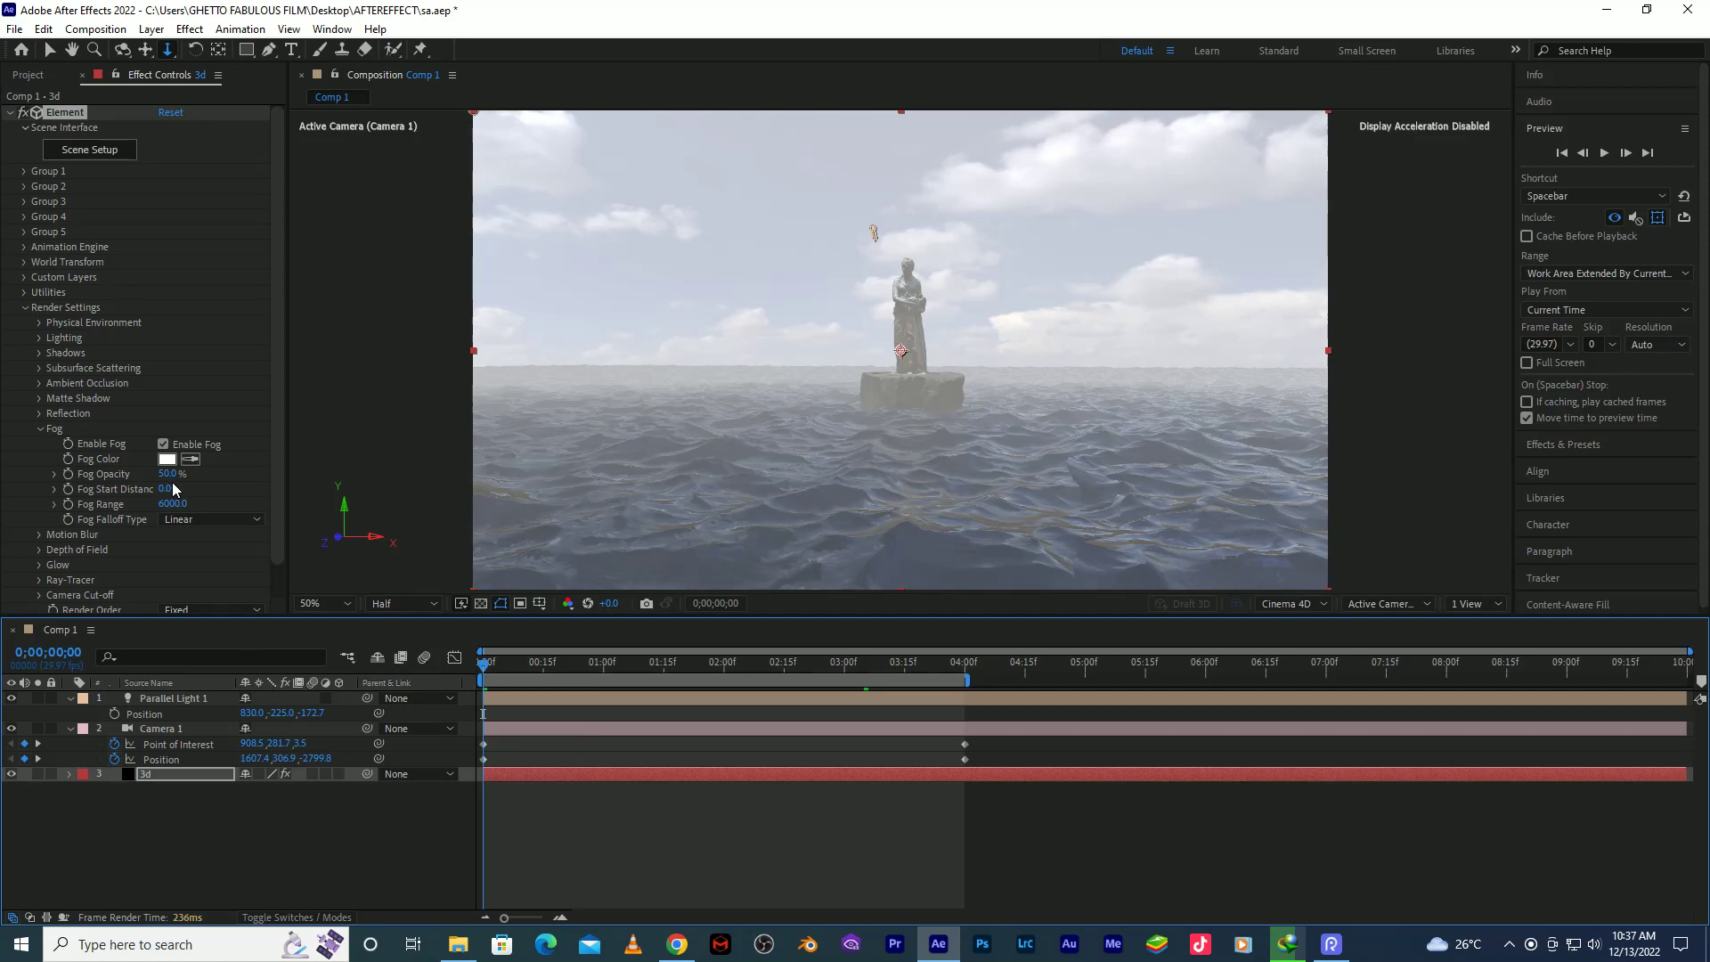
pyautogui.moveTo(165, 495); pyautogui.dragTo(290, 466)
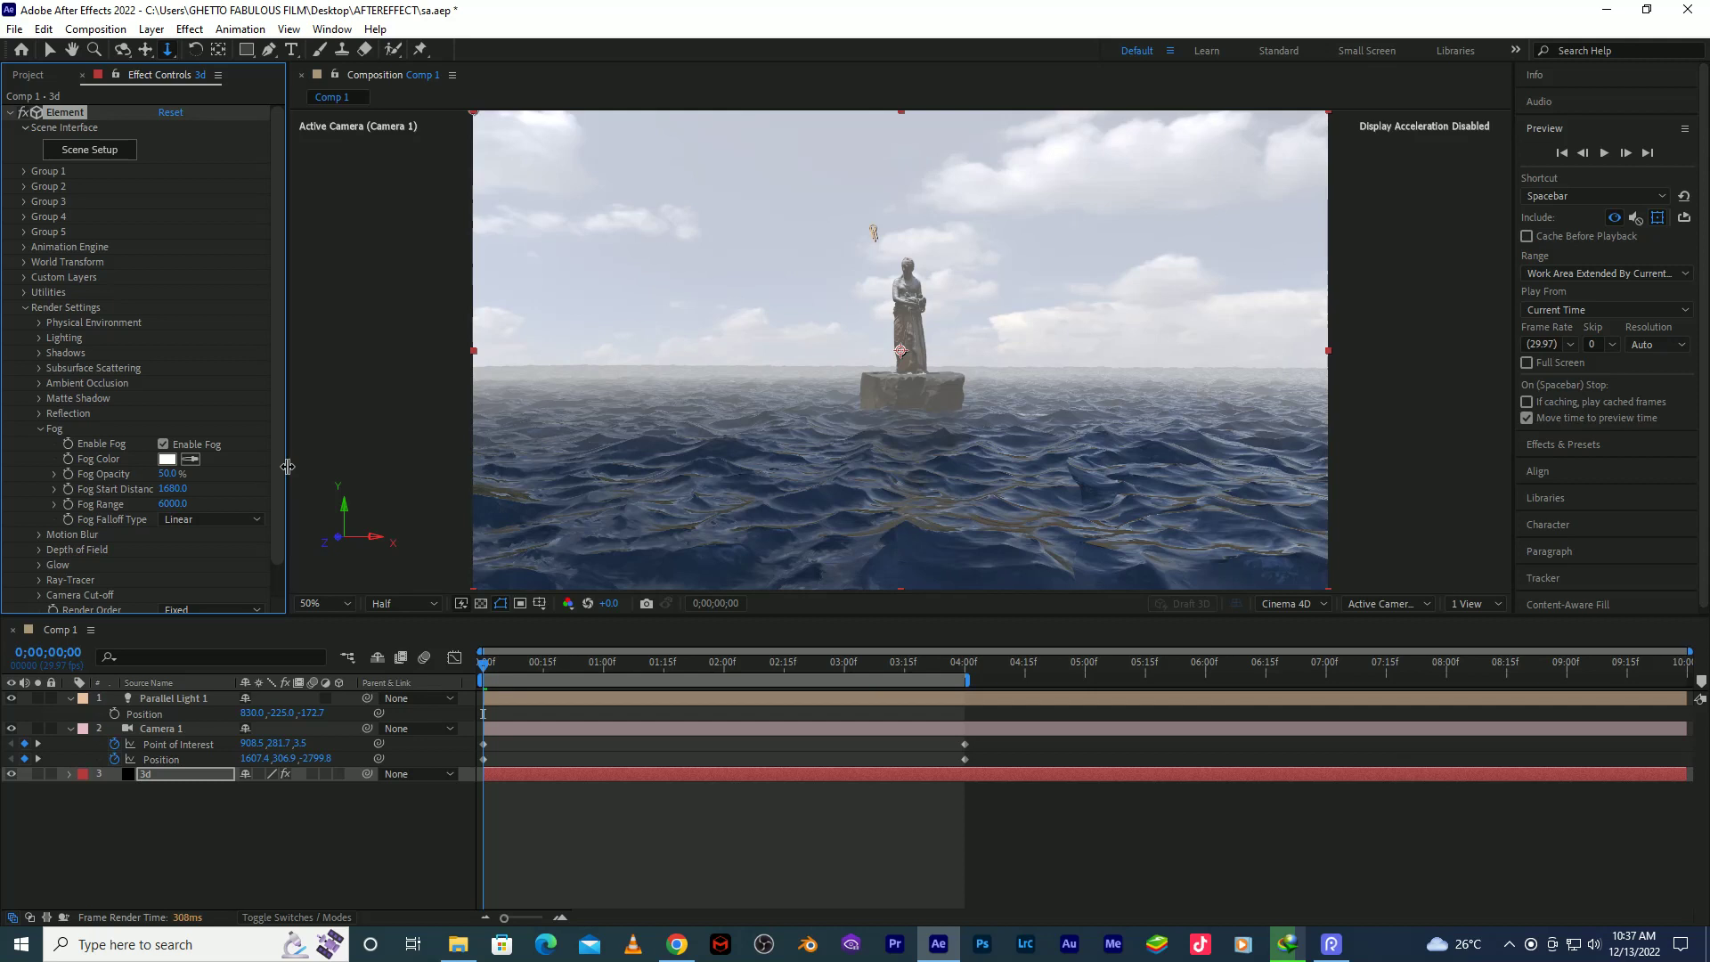
pyautogui.moveTo(173, 489); pyautogui.dragTo(296, 488)
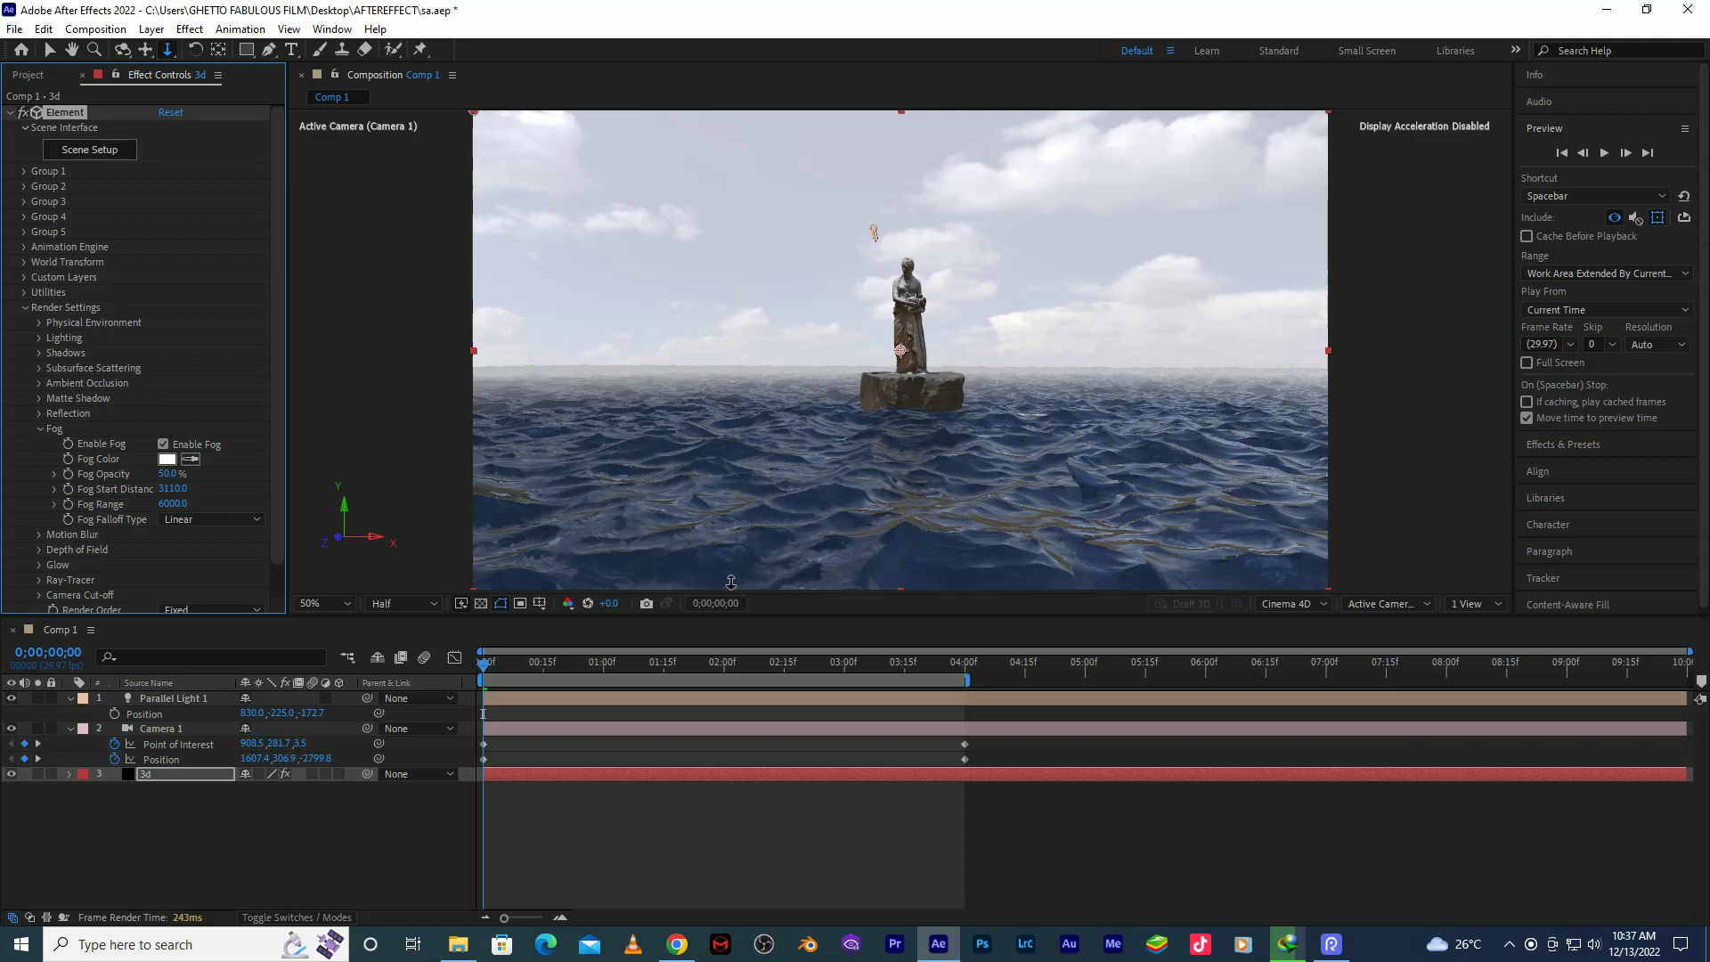
pyautogui.moveTo(692, 668); pyautogui.dragTo(715, 668)
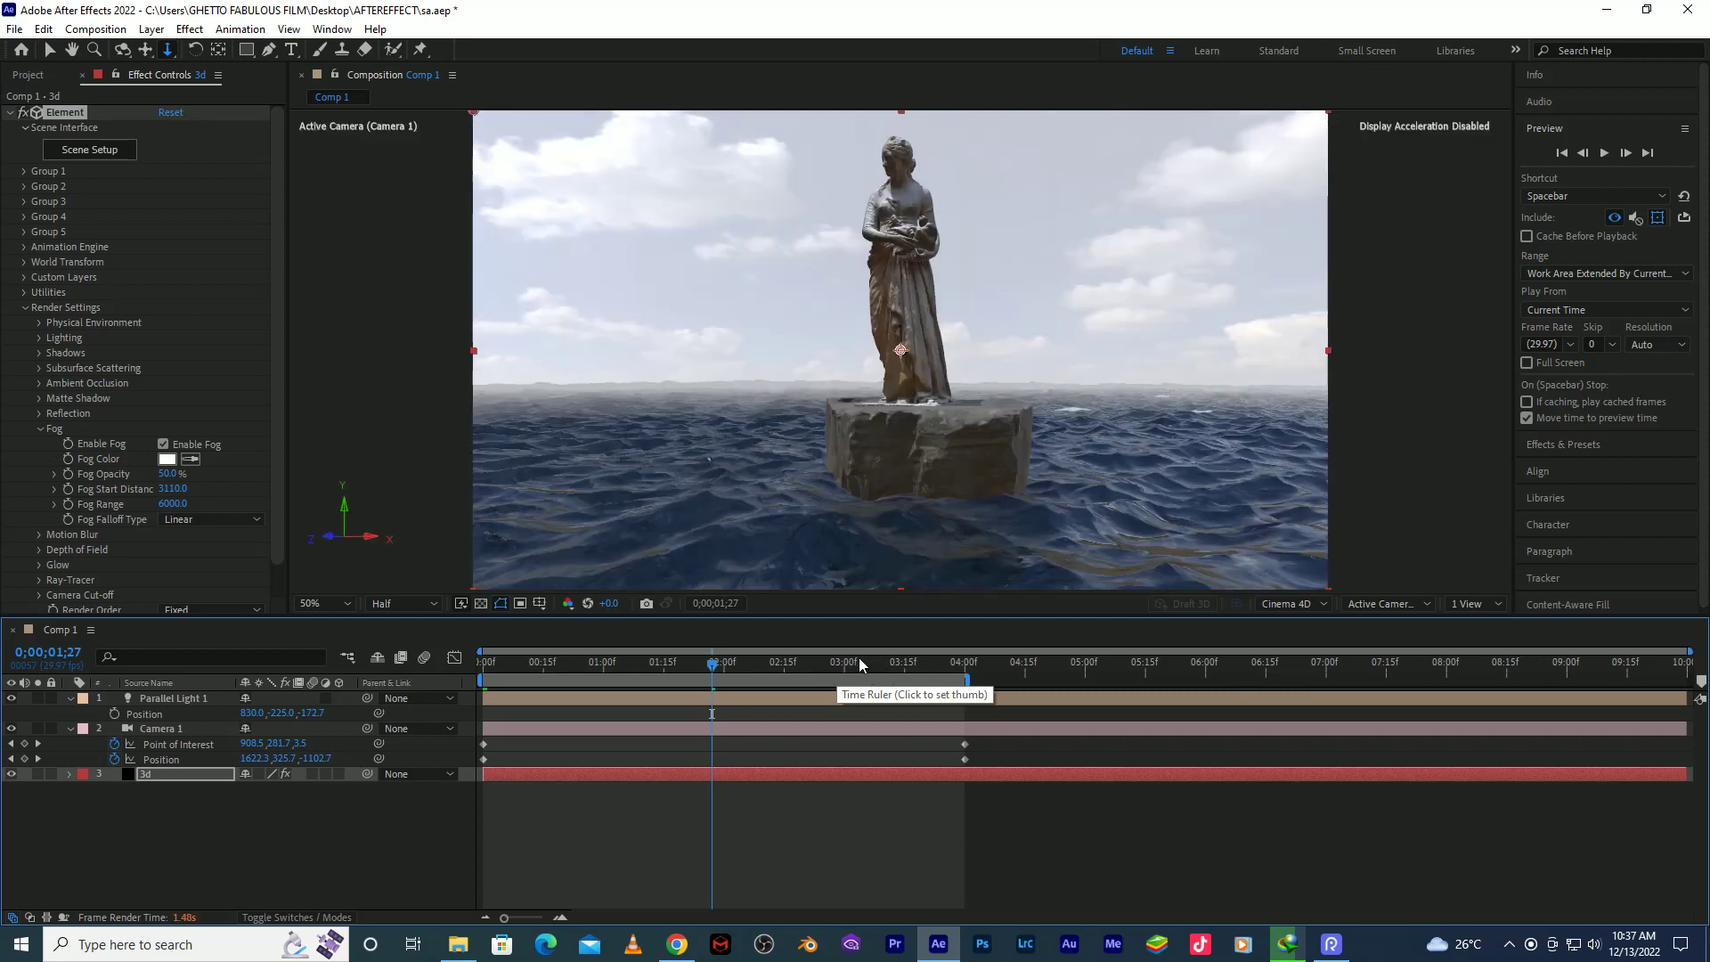
pyautogui.click(857, 661)
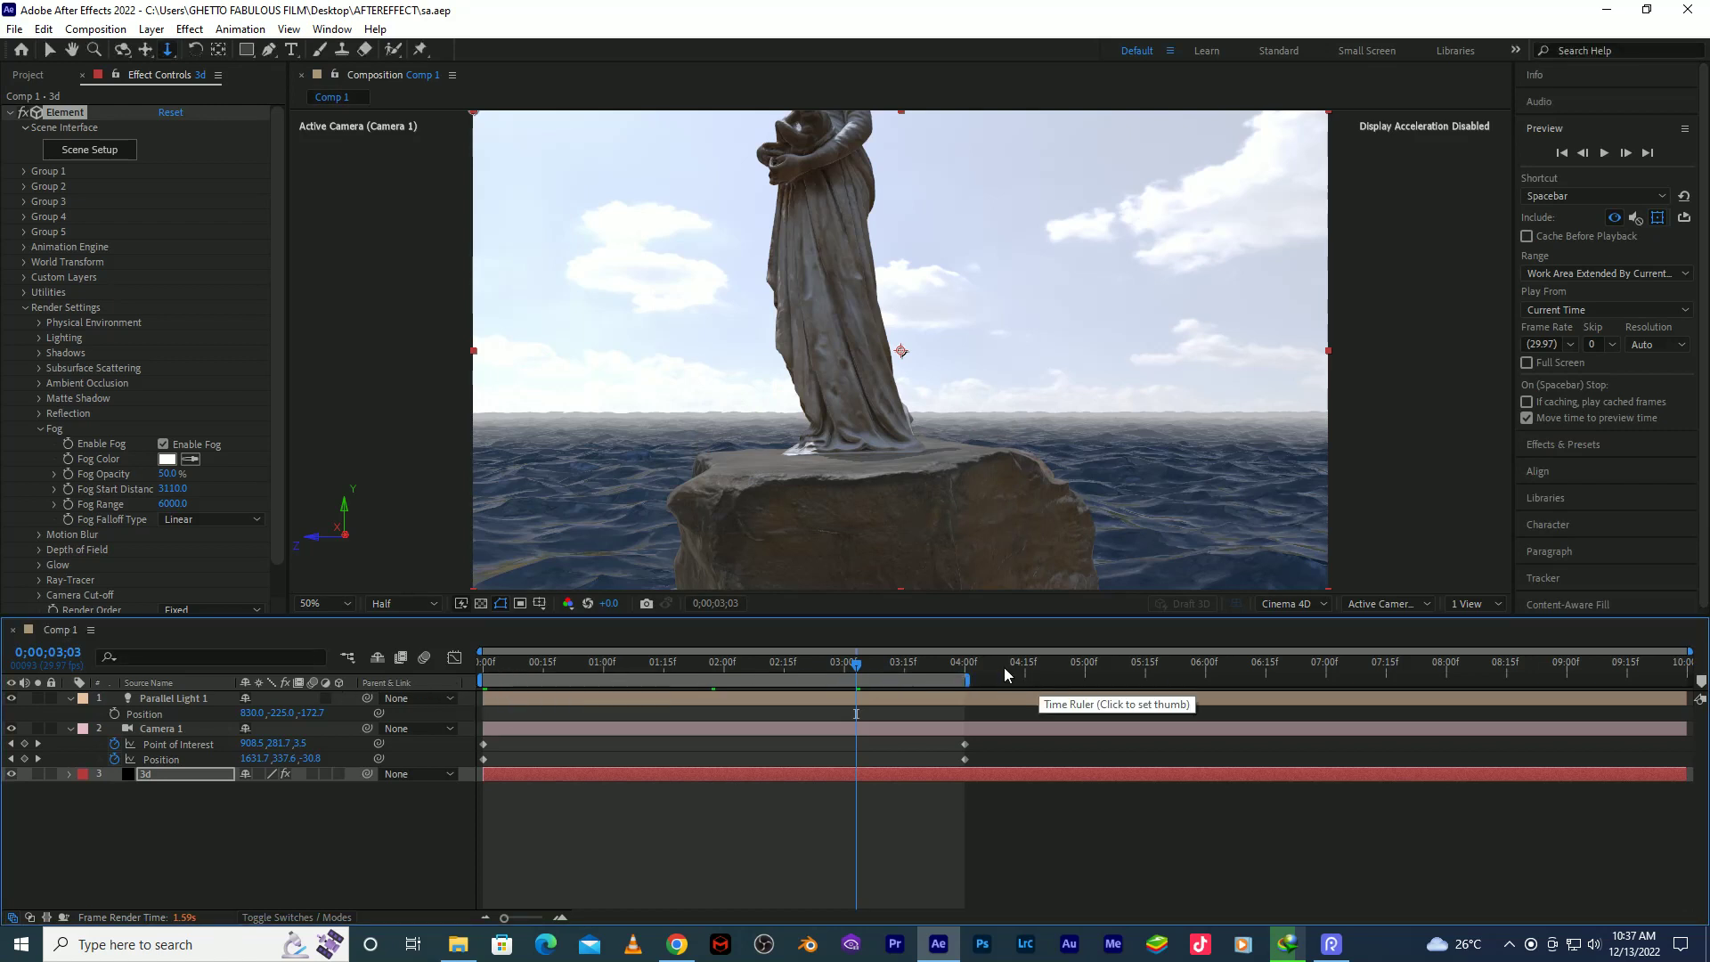
pyautogui.click(927, 664)
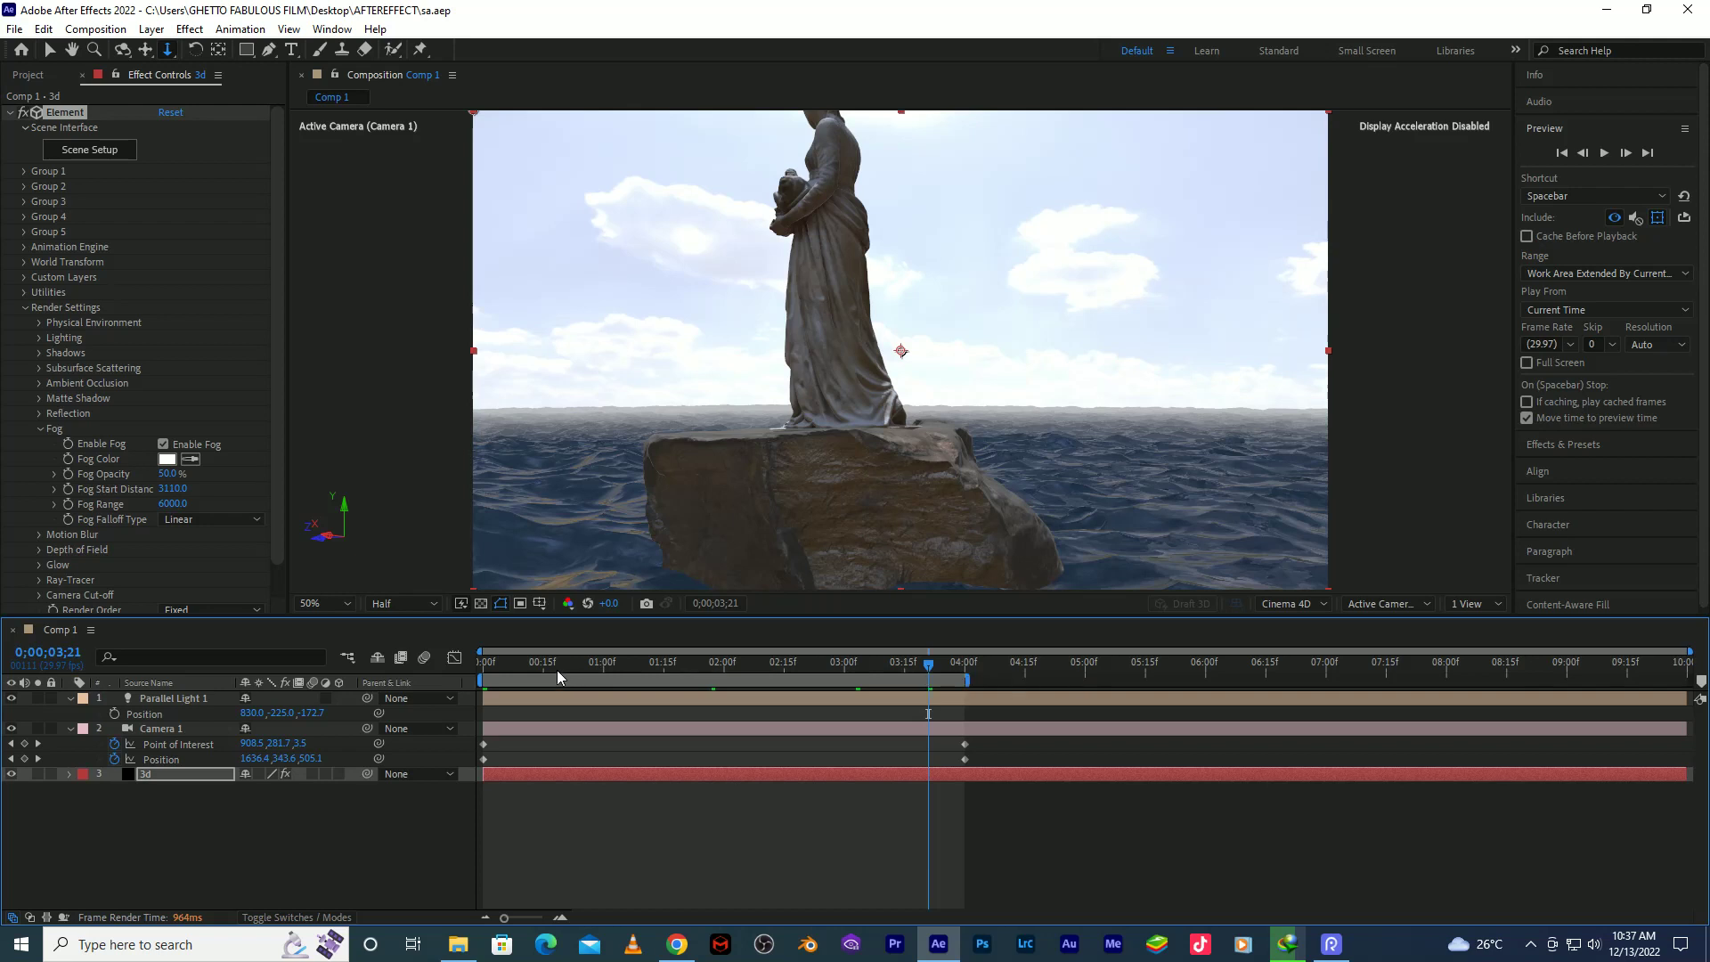
pyautogui.moveTo(558, 670); pyautogui.dragTo(303, 678)
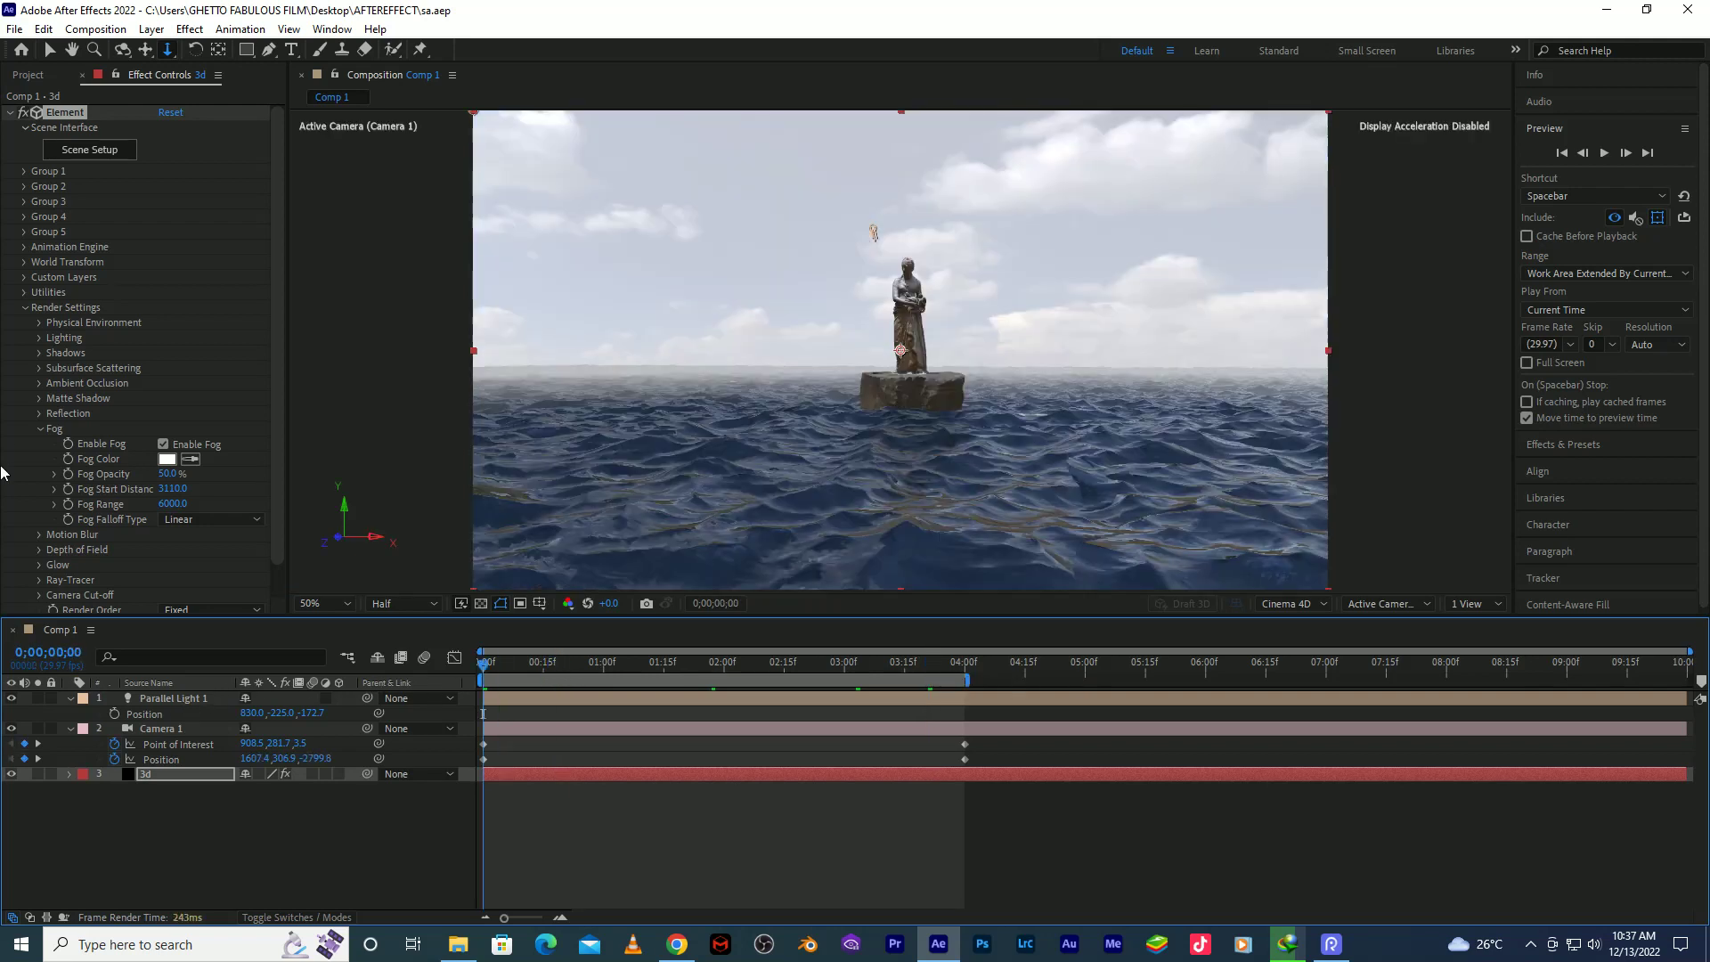
pyautogui.click(38, 429)
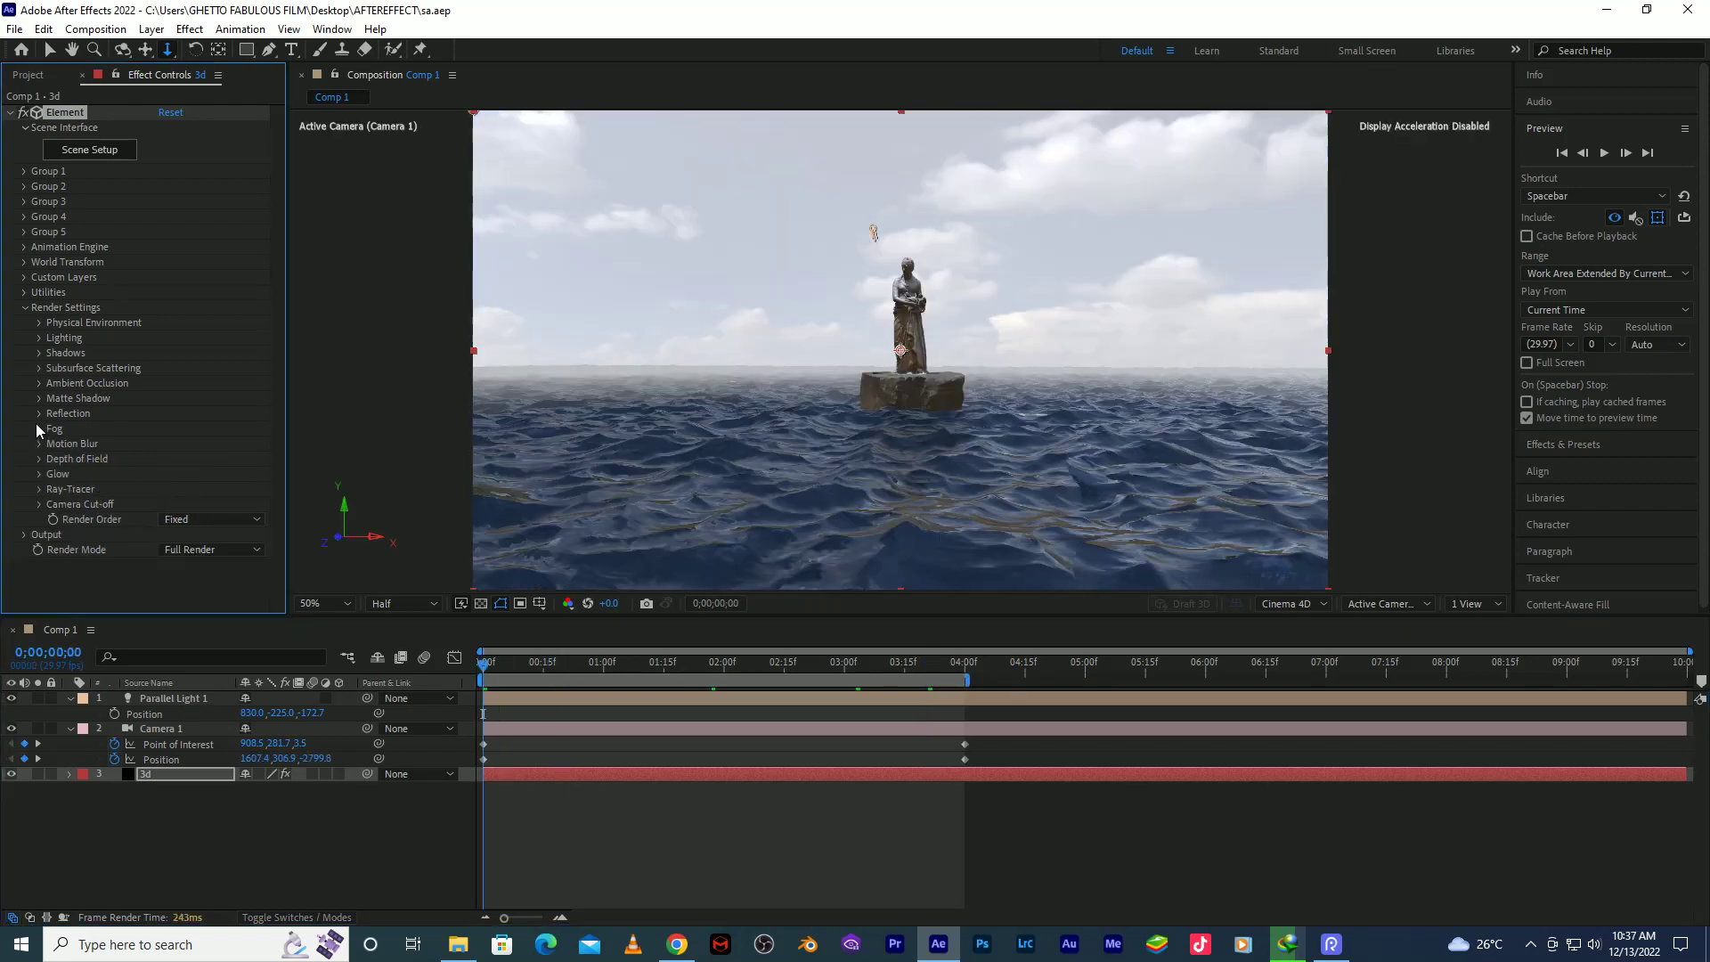
# Enable Ambient Occlusion in SSAO mode for the Element scene and check it at 0;00;03;07.
pyautogui.click(37, 382)
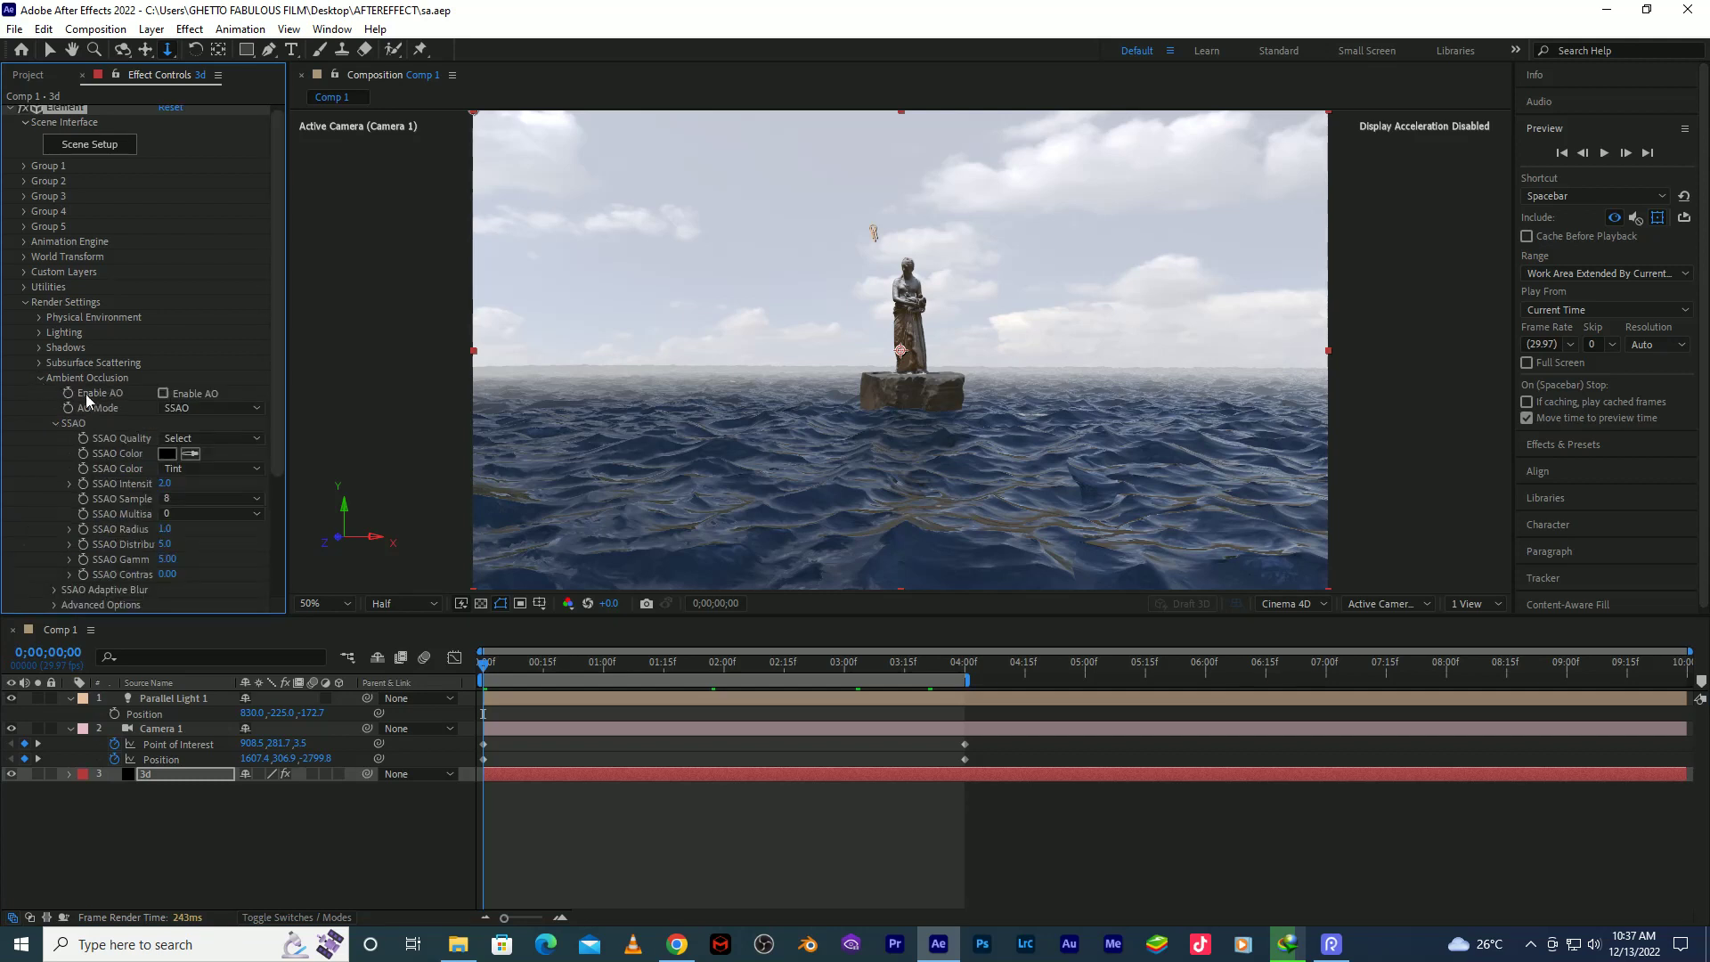
pyautogui.click(163, 393)
pyautogui.click(163, 393)
pyautogui.click(872, 667)
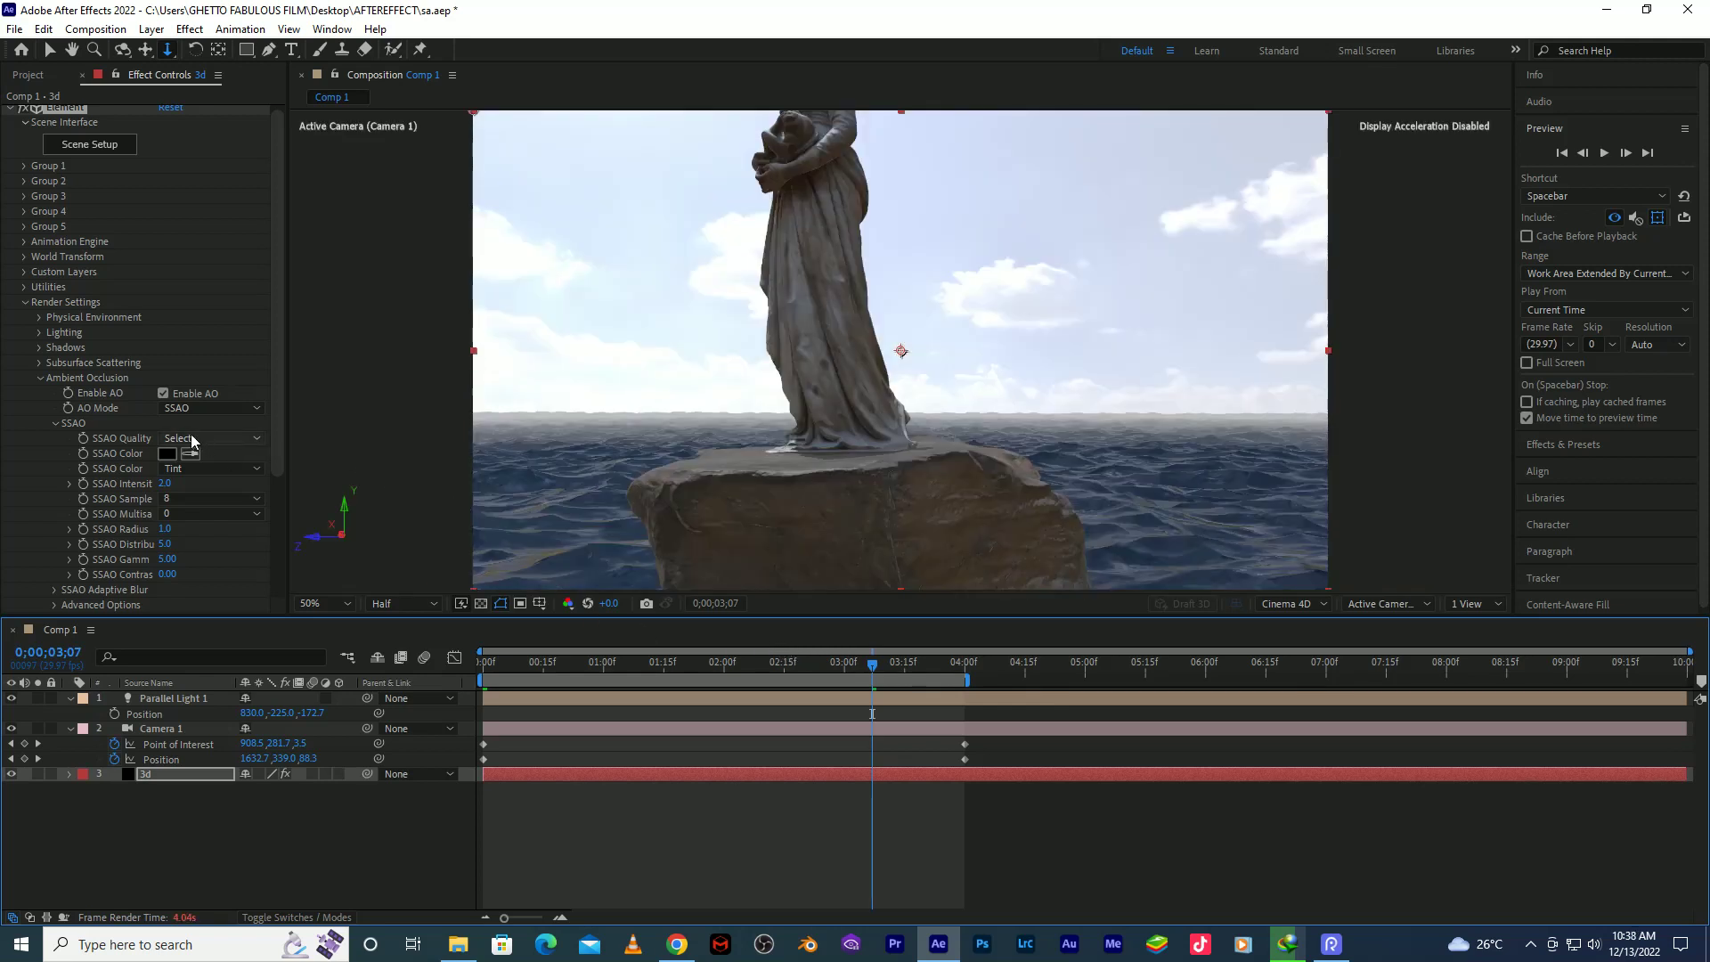
# Set the SSAO Intensity of the Element scene's ambient occlusion to 7.9 and check the first frame.
pyautogui.moveTo(164, 483); pyautogui.dragTo(214, 486)
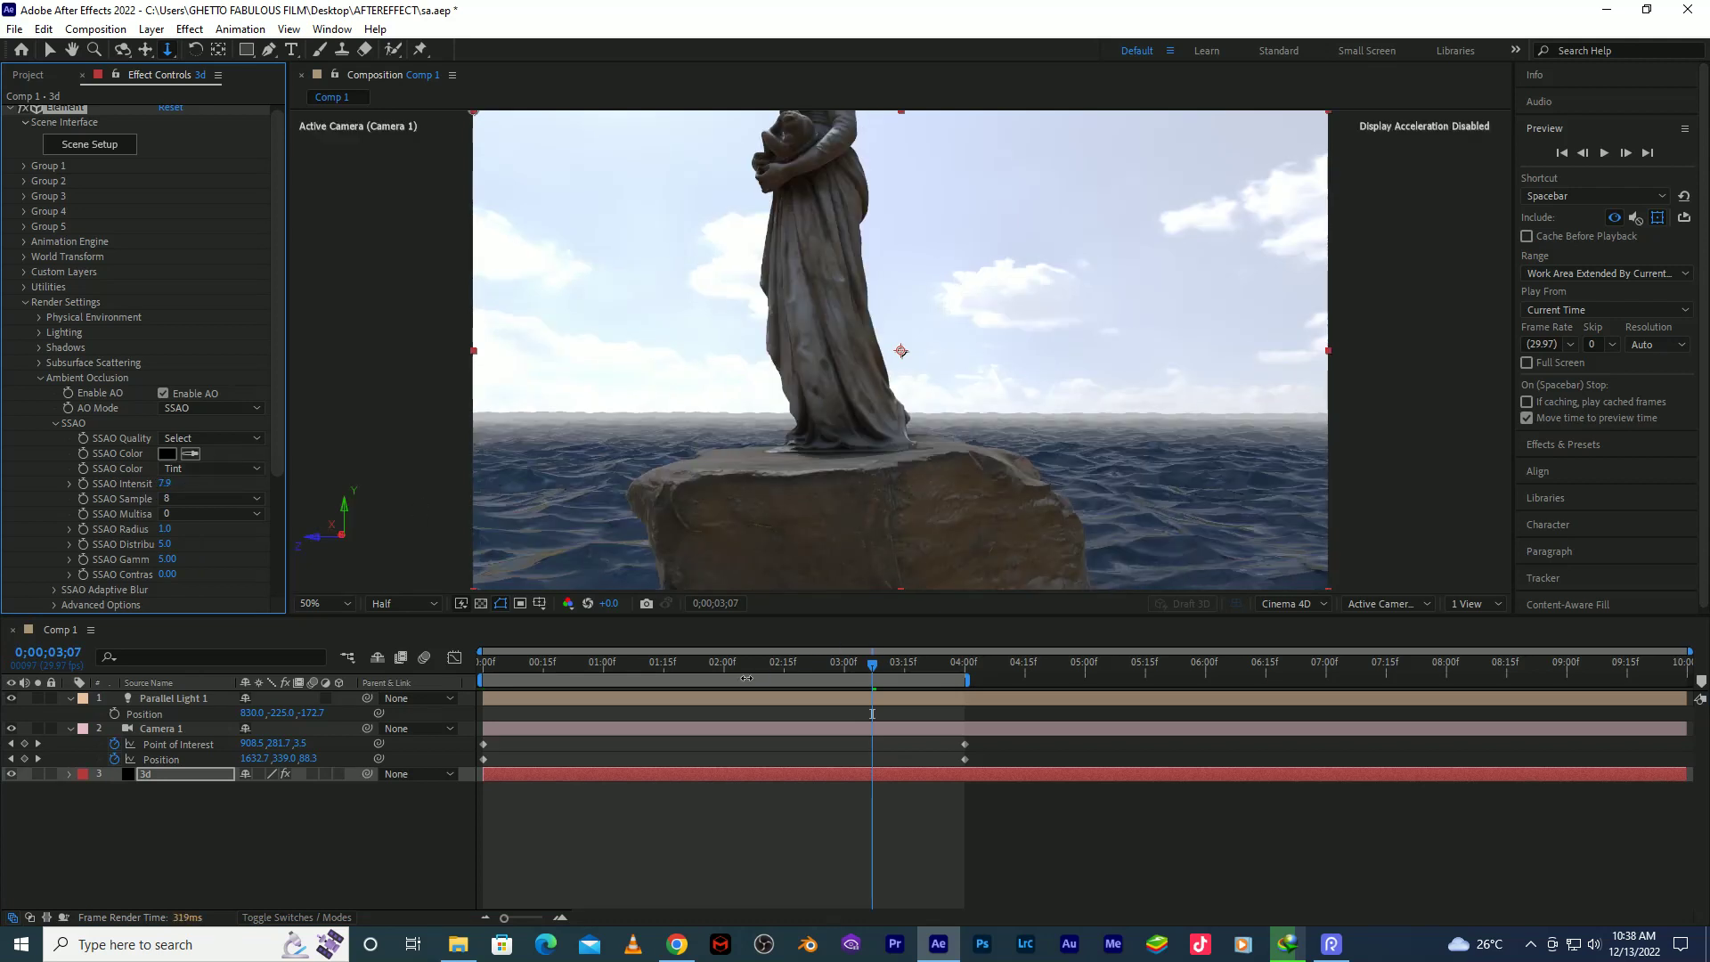
pyautogui.moveTo(728, 665); pyautogui.dragTo(459, 666)
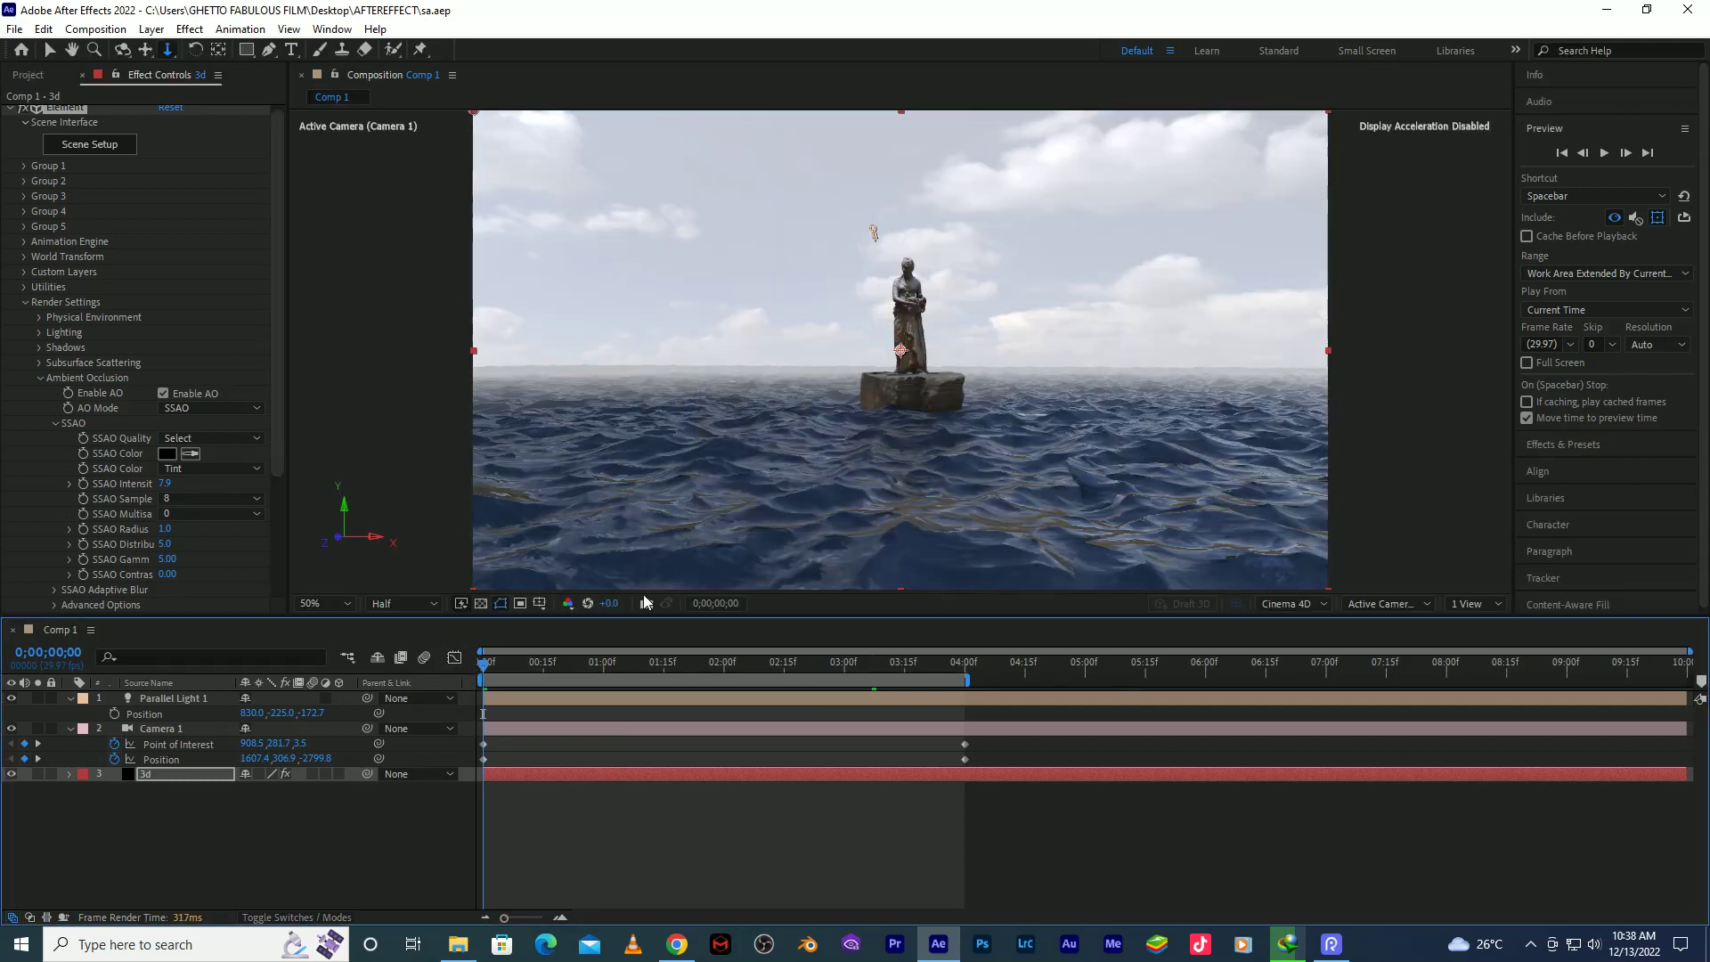
pyautogui.click(38, 378)
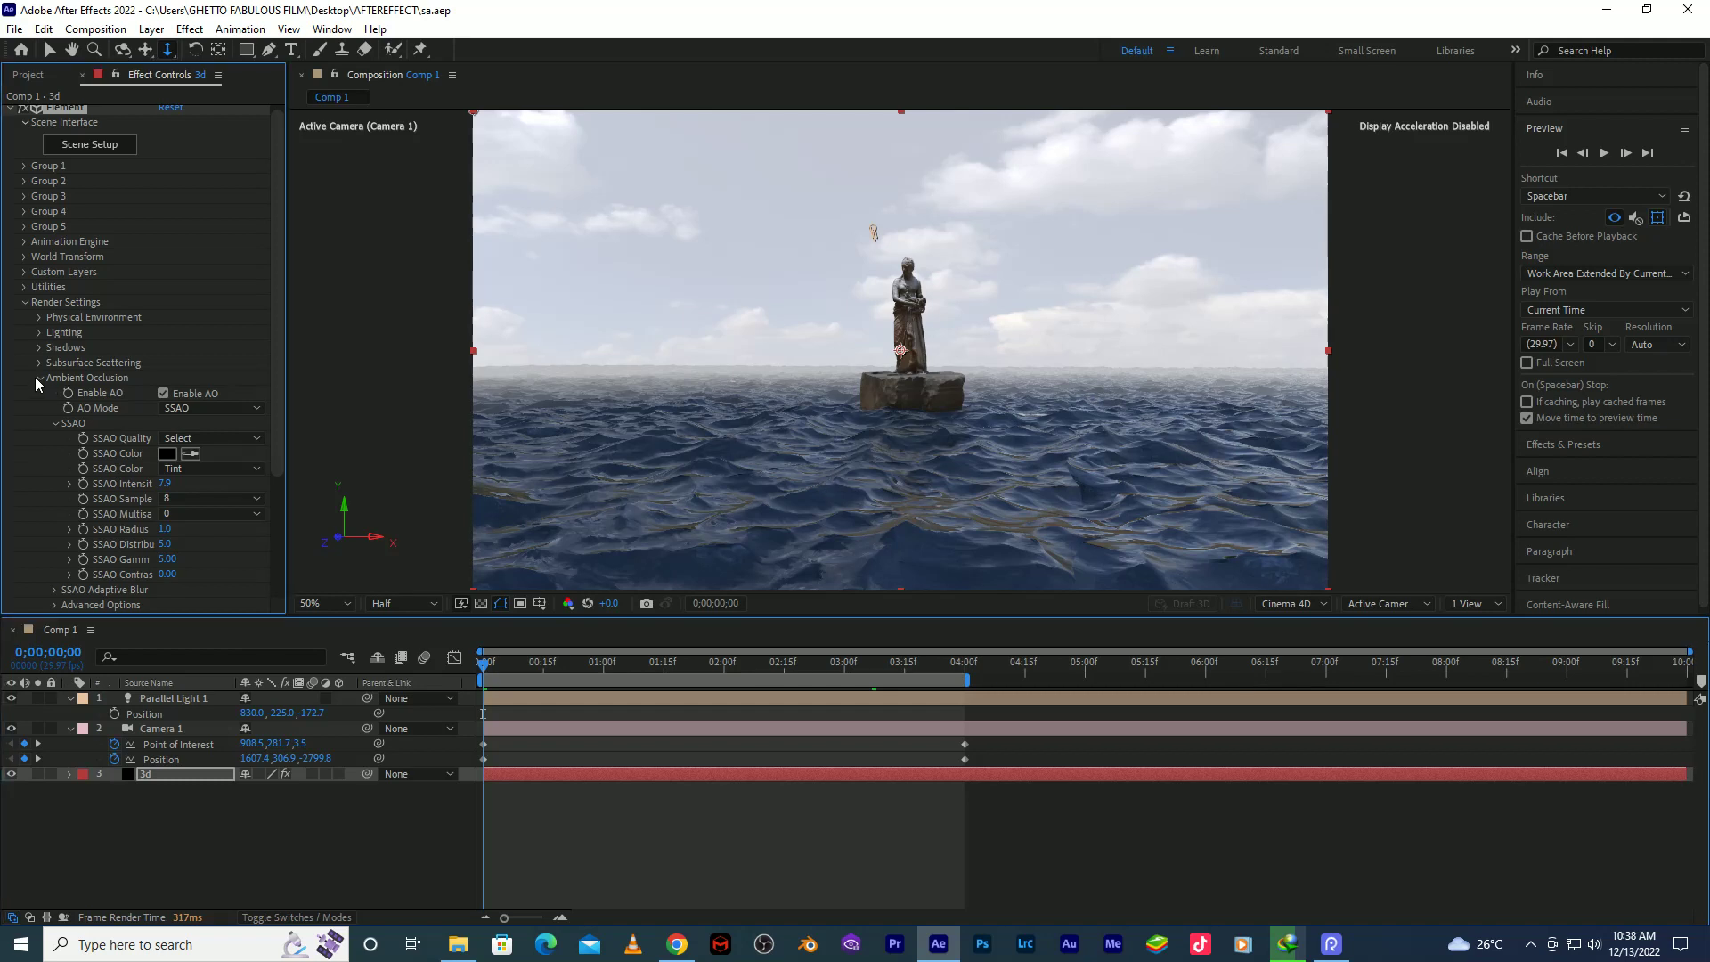
# Try the Show in BG option of the Element effect's Physical Environment and leave it off.
pyautogui.click(38, 323)
pyautogui.click(163, 414)
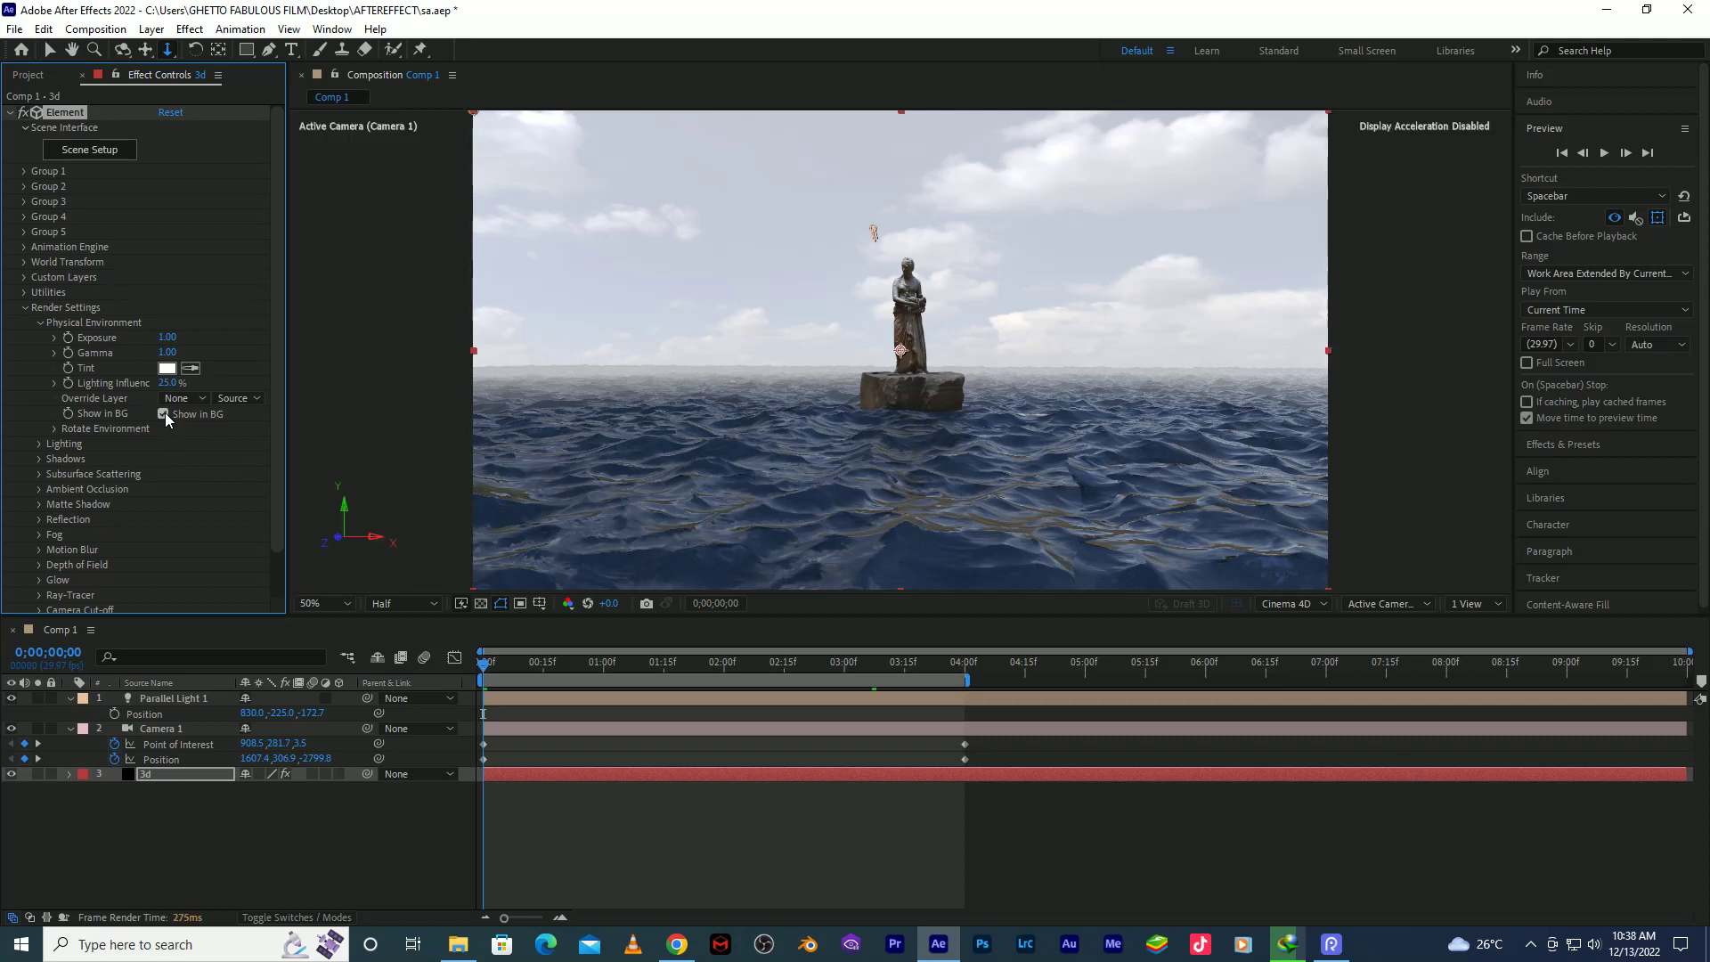
pyautogui.click(164, 415)
# Try the Physical Environment Exposure at 0.00 and 0.2, and restore it to 1.00.
pyautogui.moveTo(167, 340); pyautogui.dragTo(80, 359)
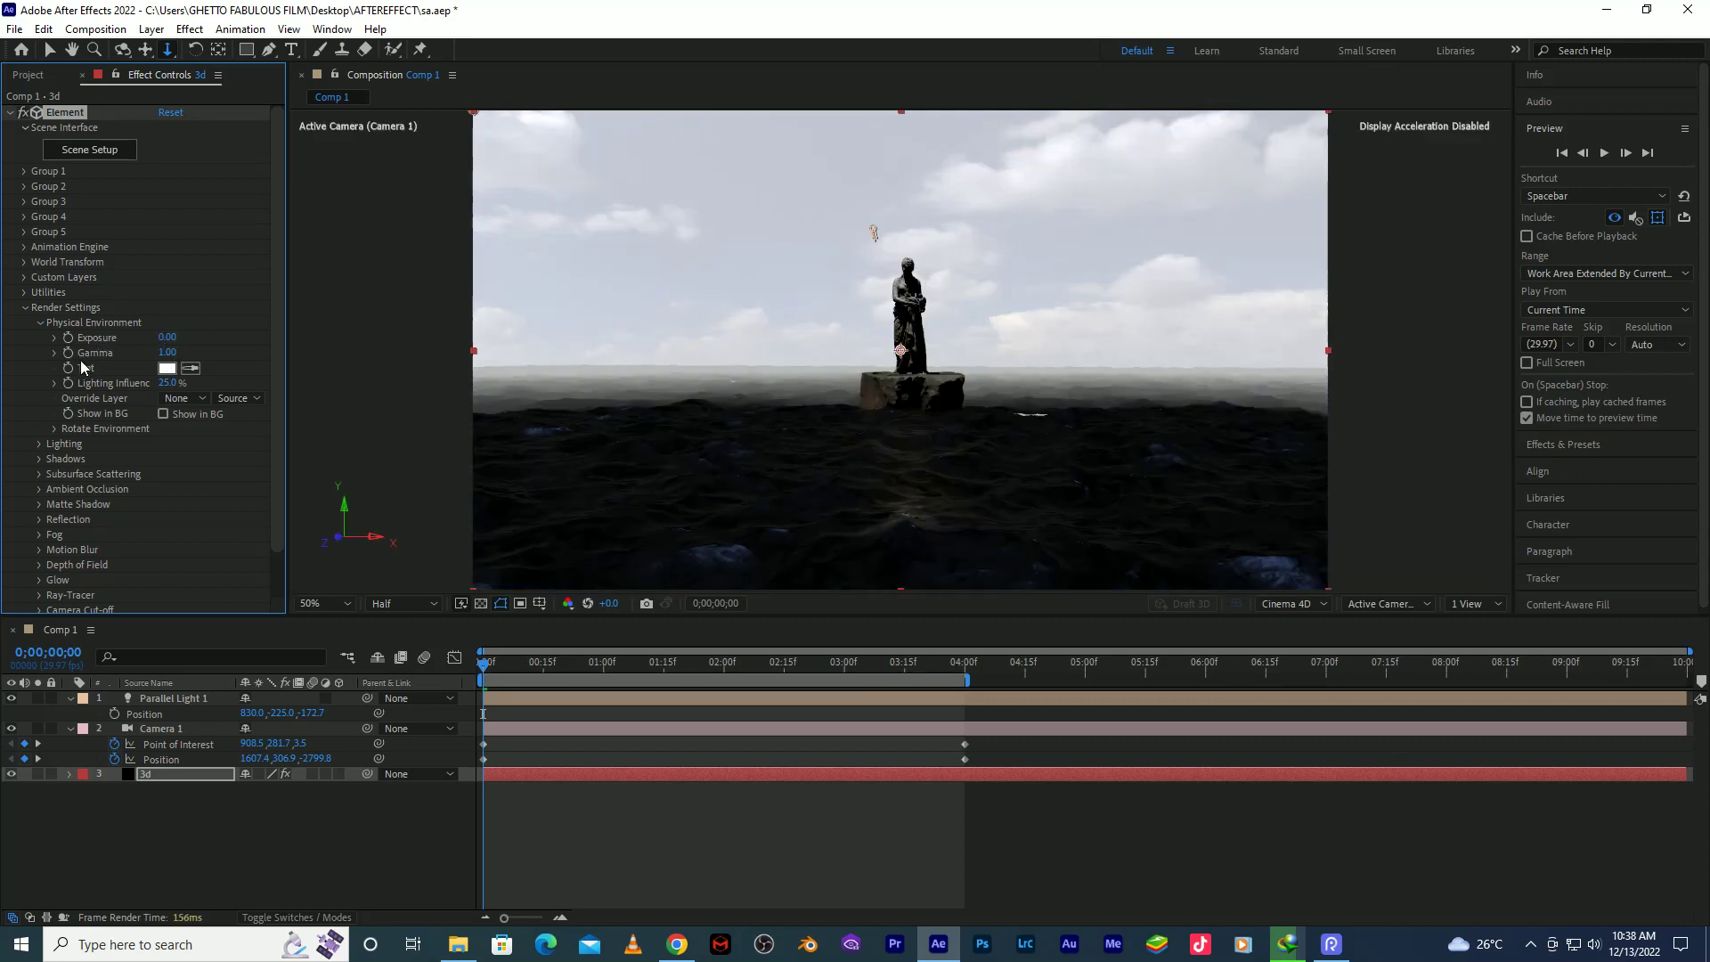
pyautogui.click(167, 338)
pyautogui.write('.2')
pyautogui.press('Return')
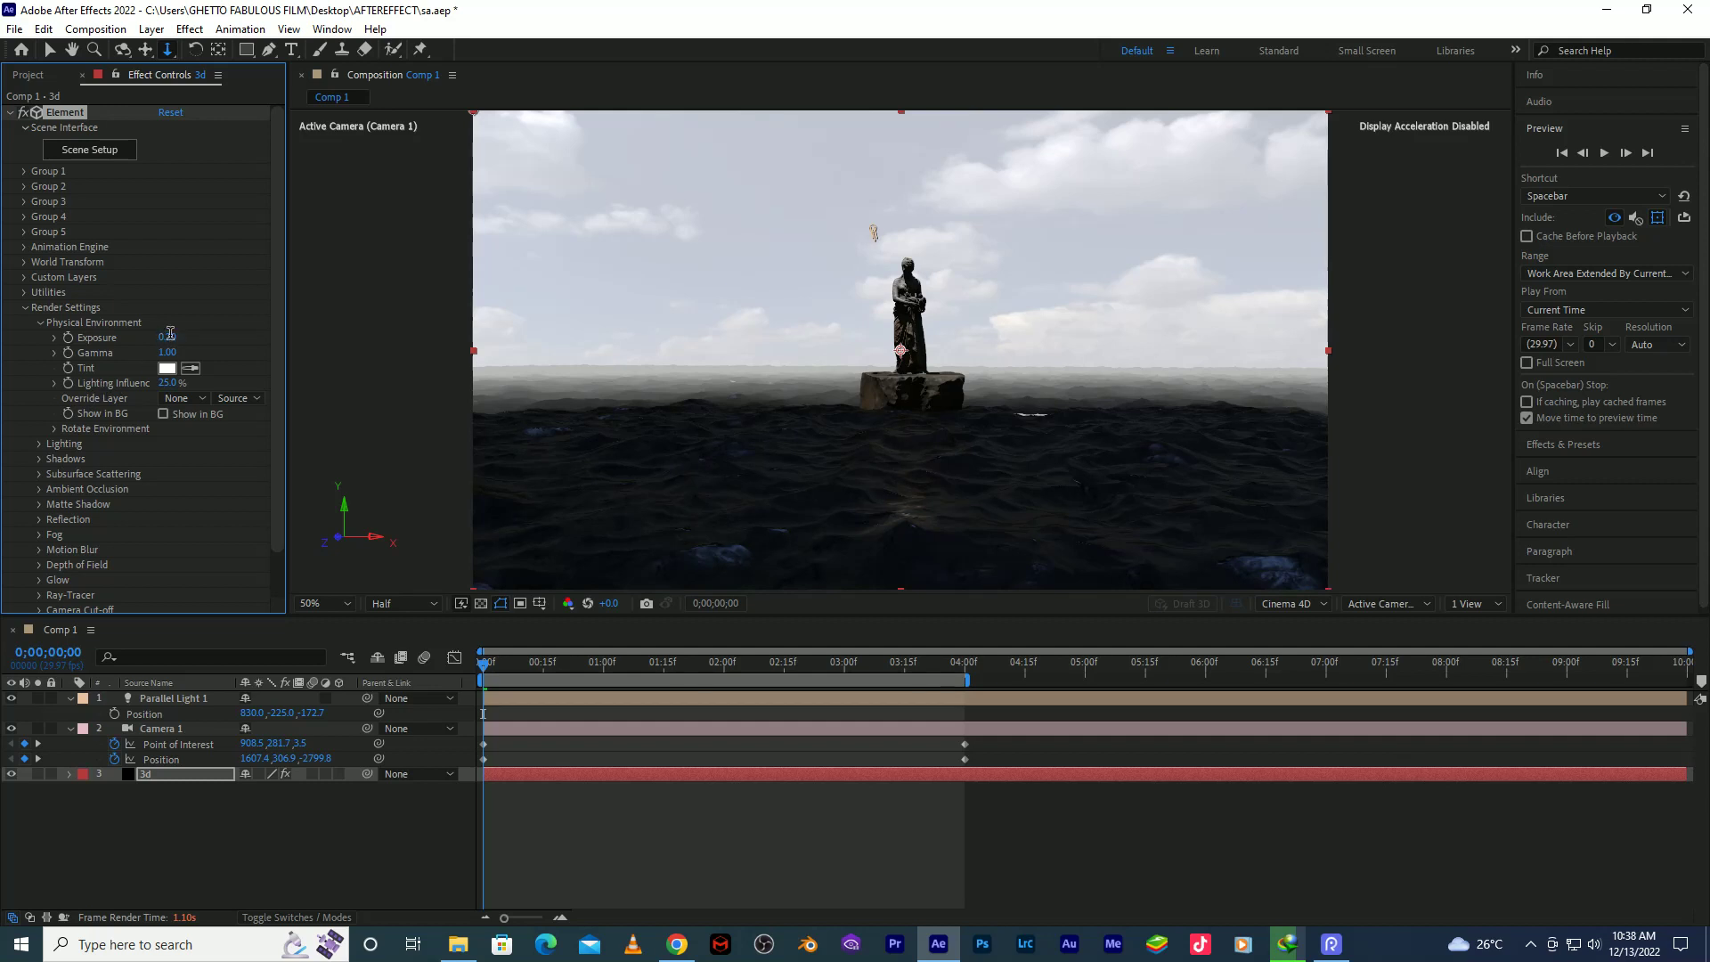
pyautogui.write('1')
pyautogui.press('Return')
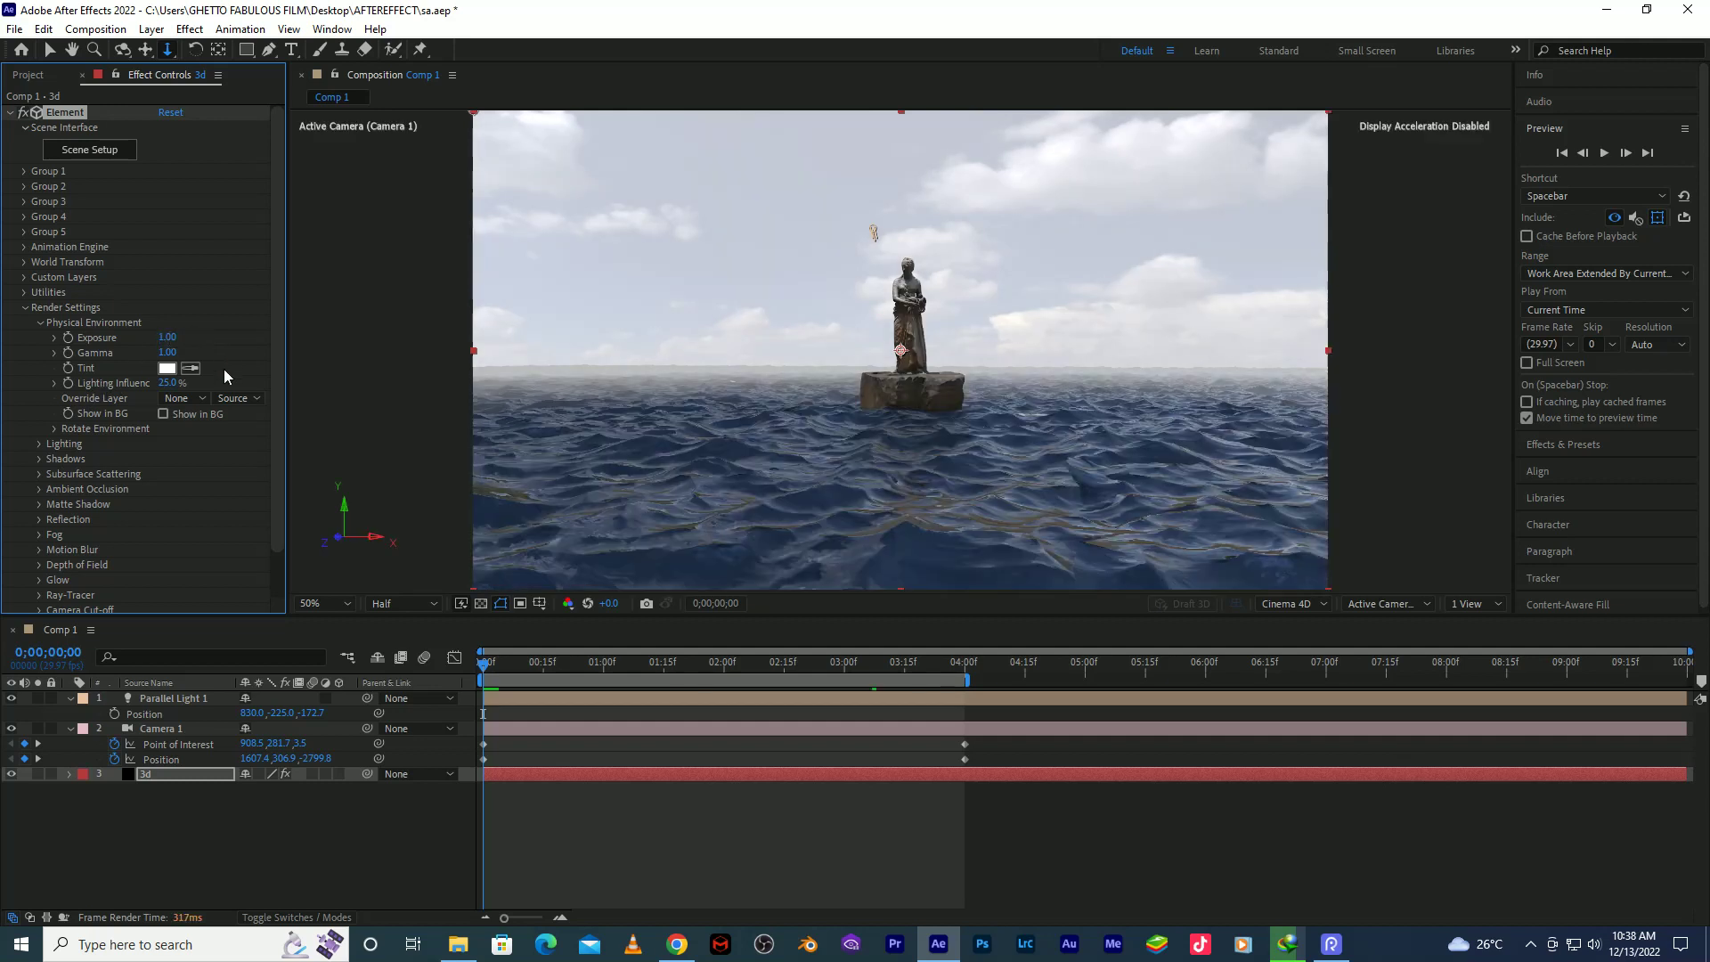
# Try the Physical Environment Gamma at 0.00 and undo the change.
pyautogui.write('0')
pyautogui.press('Return')
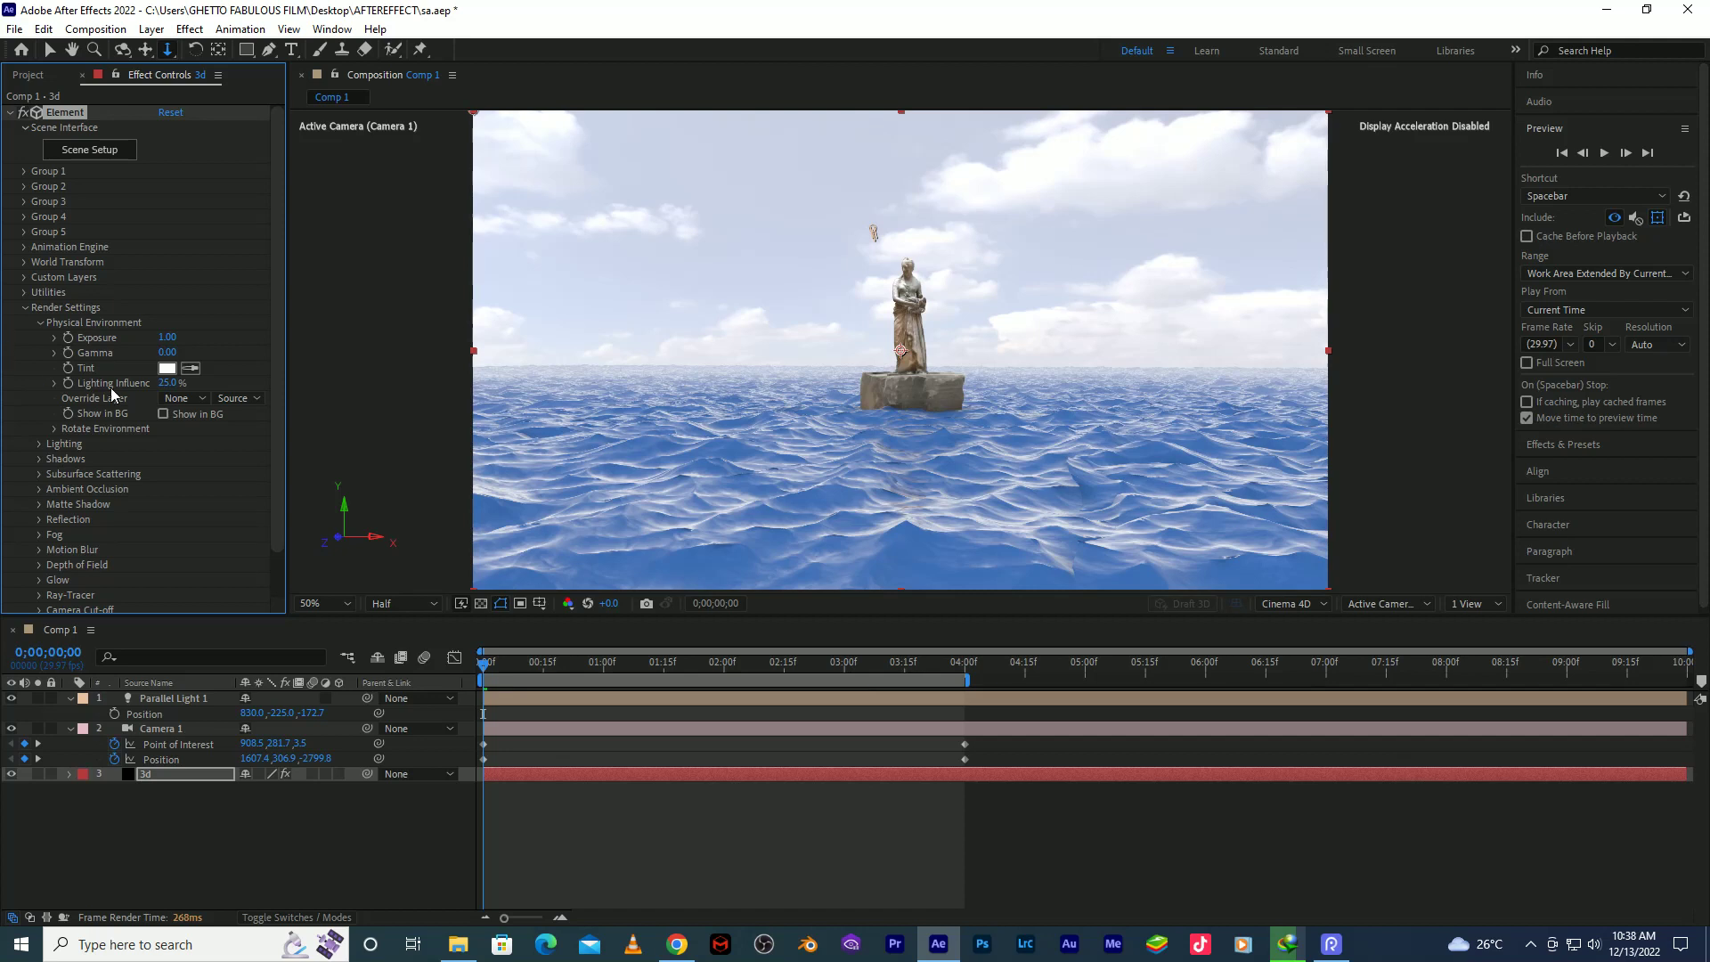
pyautogui.hotkey('ctrl', 'z')
pyautogui.hotkey('ctrl', 'z')
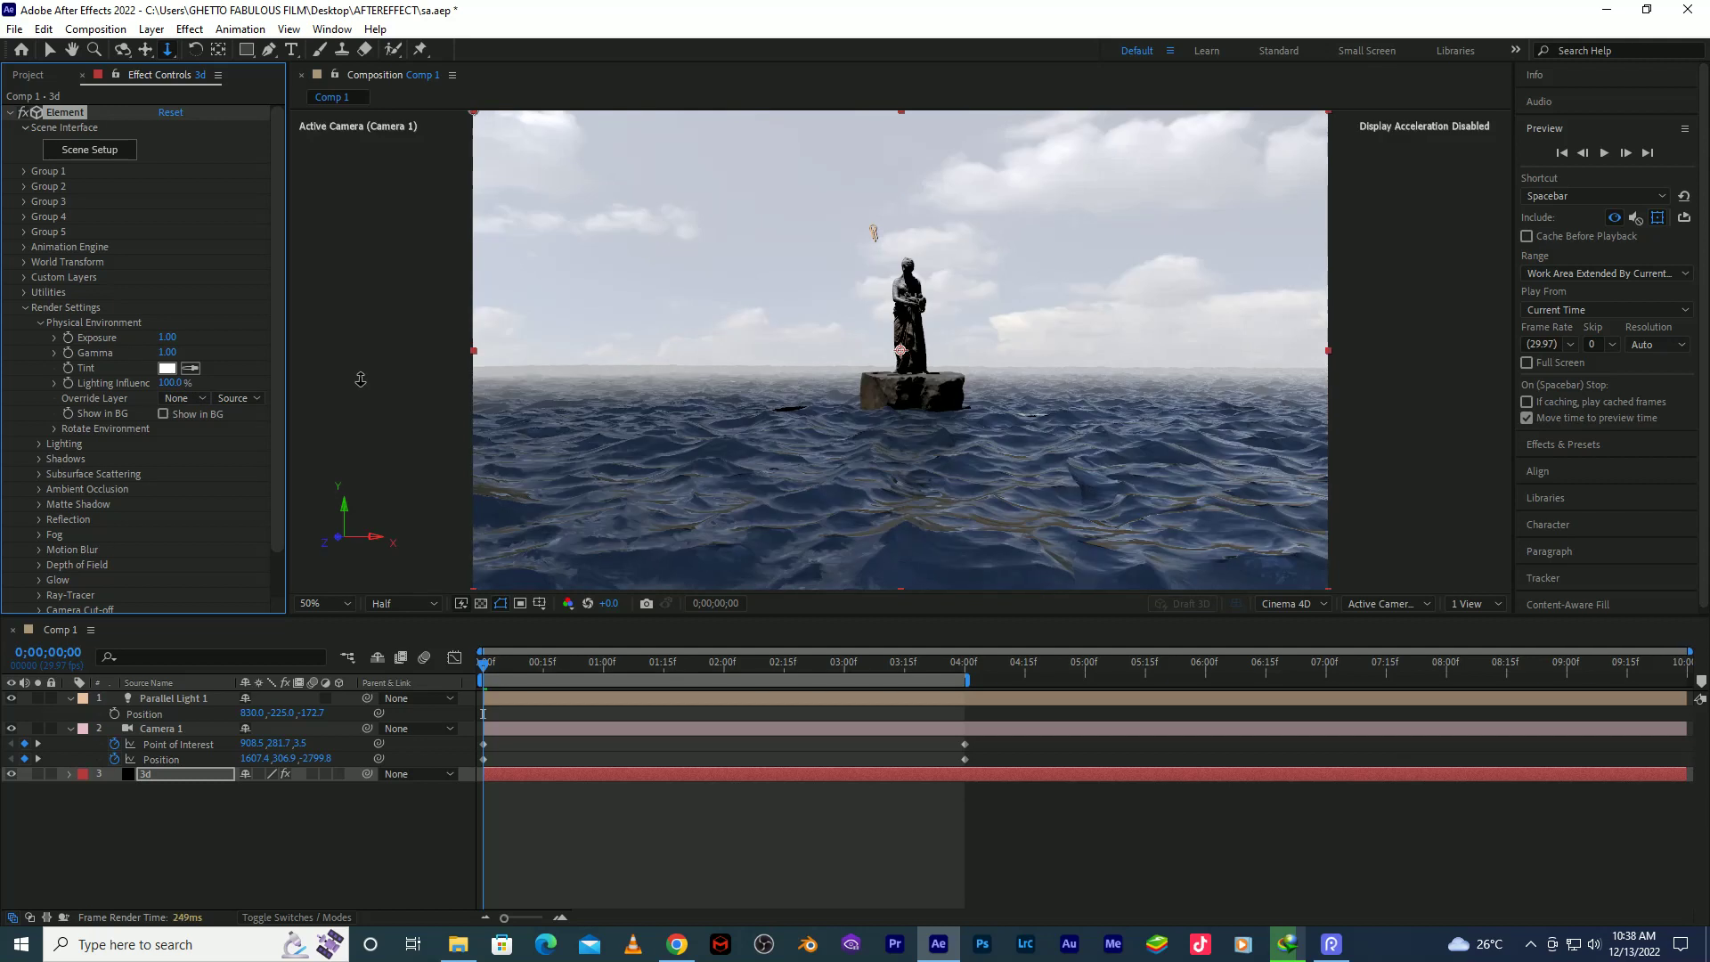
# Try the Physical Environment Lighting Influence at 100.0% and 0.0%, compare the statue's shading, and restore 25.0%.
pyautogui.hotkey('ctrl', 'shift', 'z')
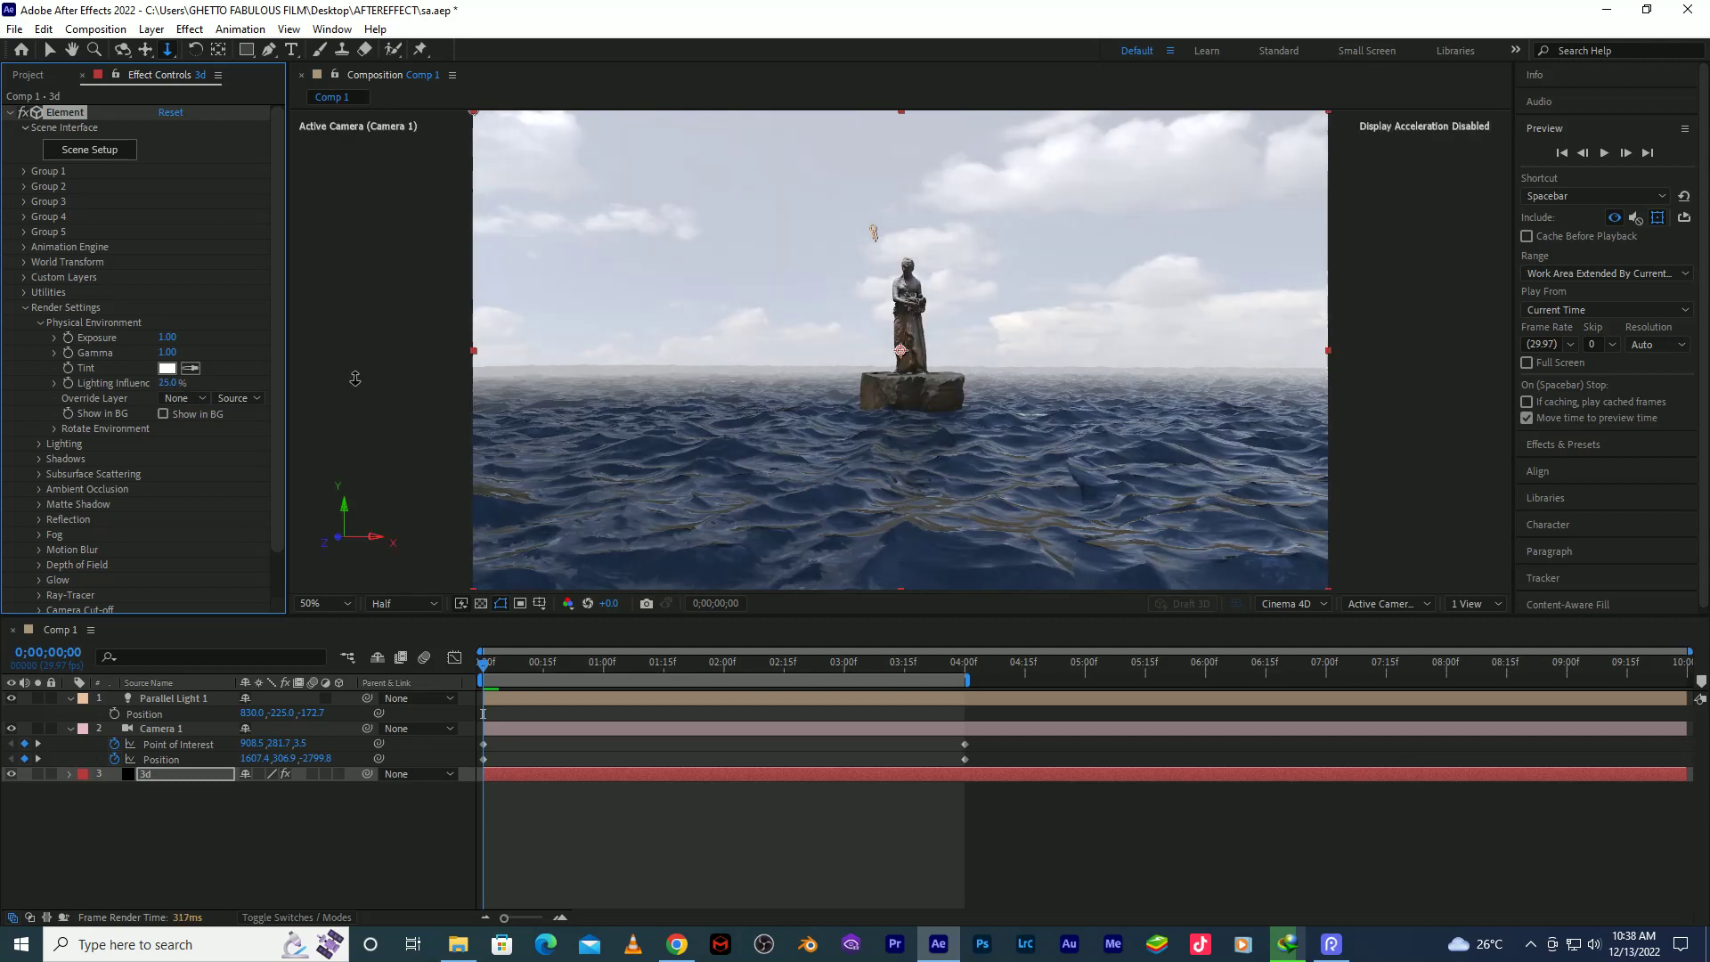
pyautogui.hotkey('ctrl', 'z')
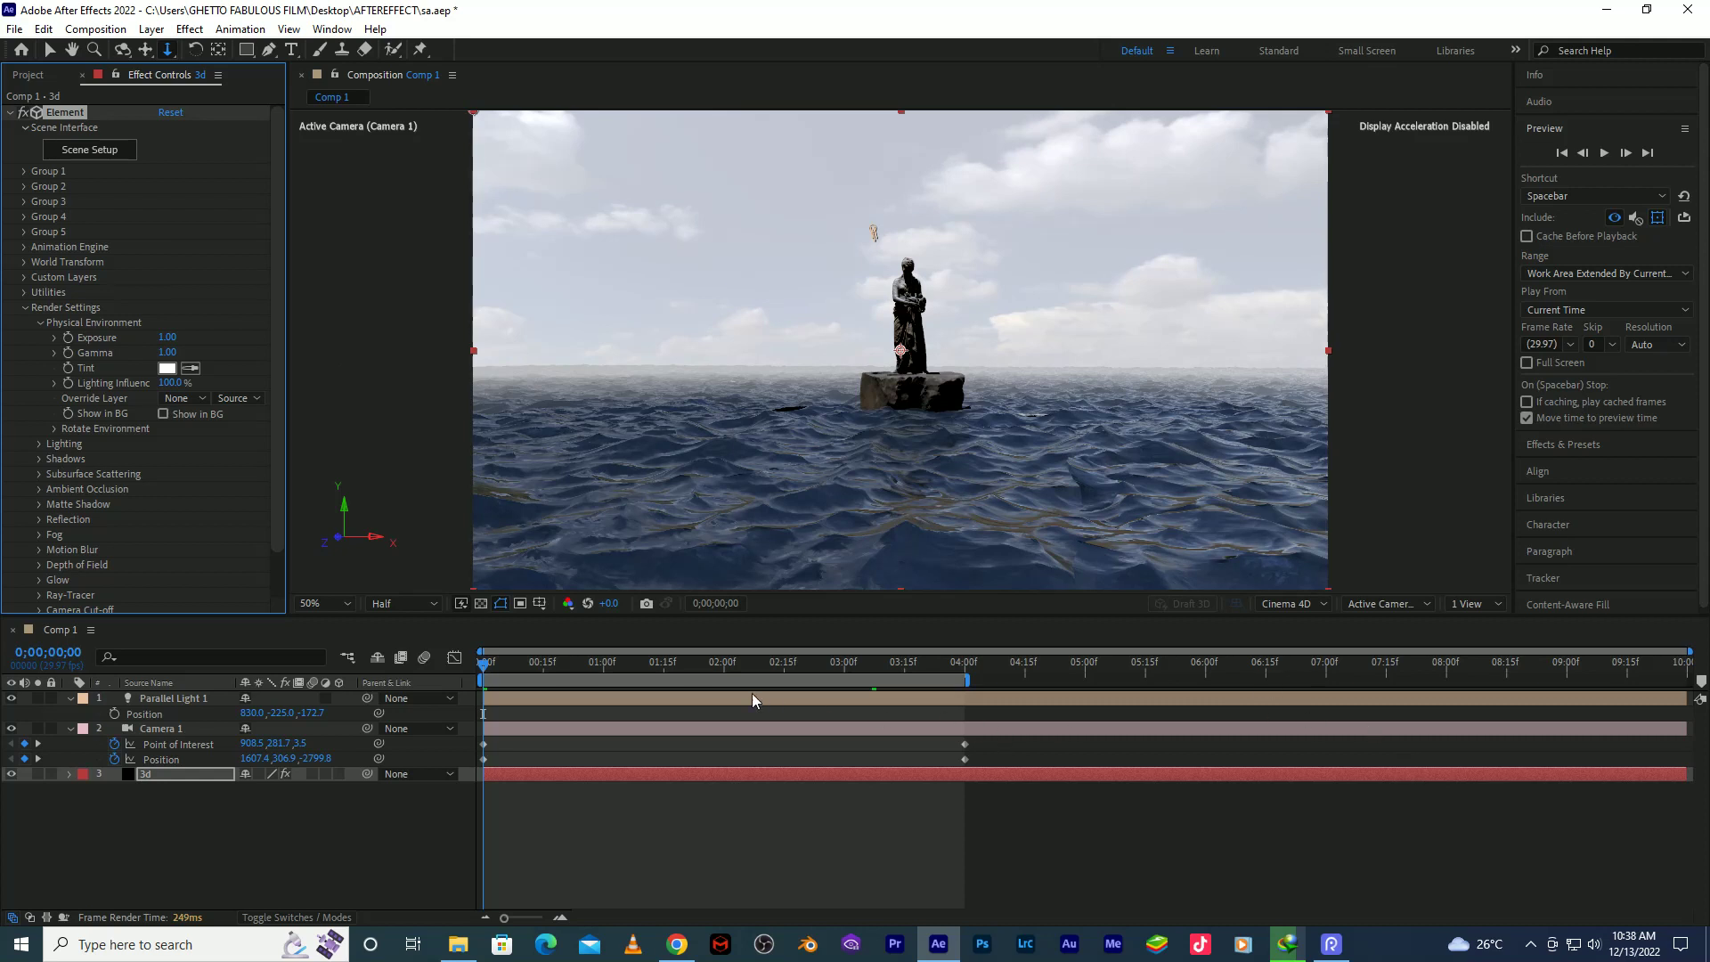
pyautogui.click(739, 664)
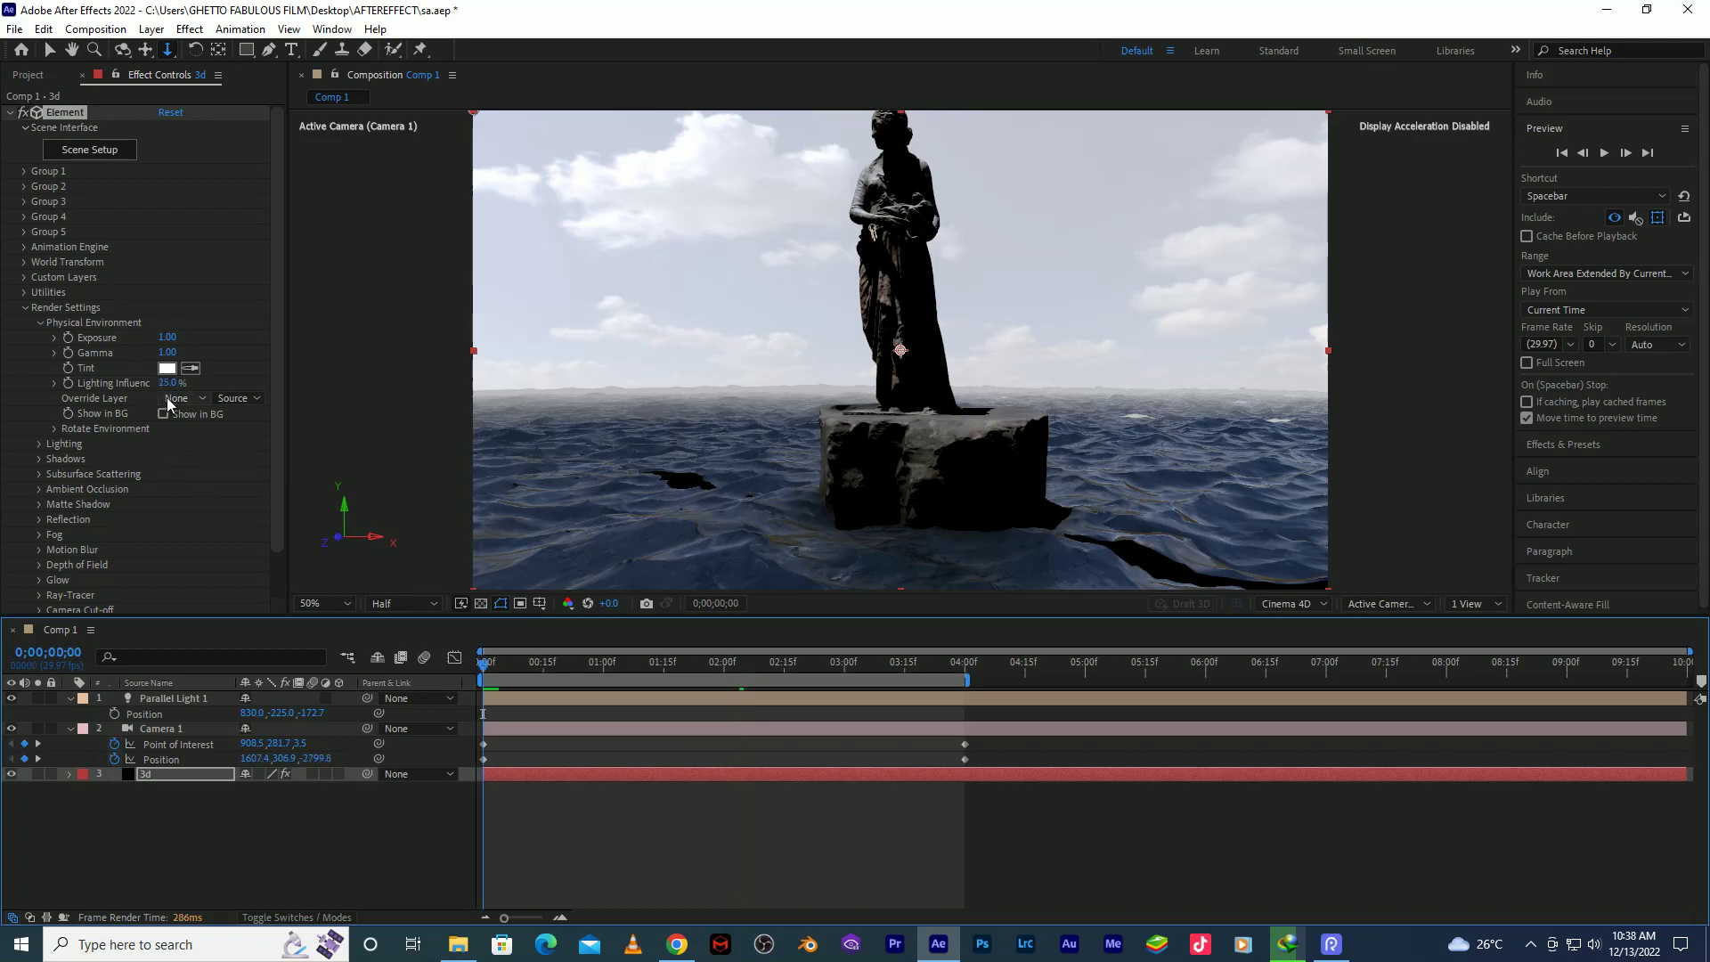
pyautogui.press('Home')
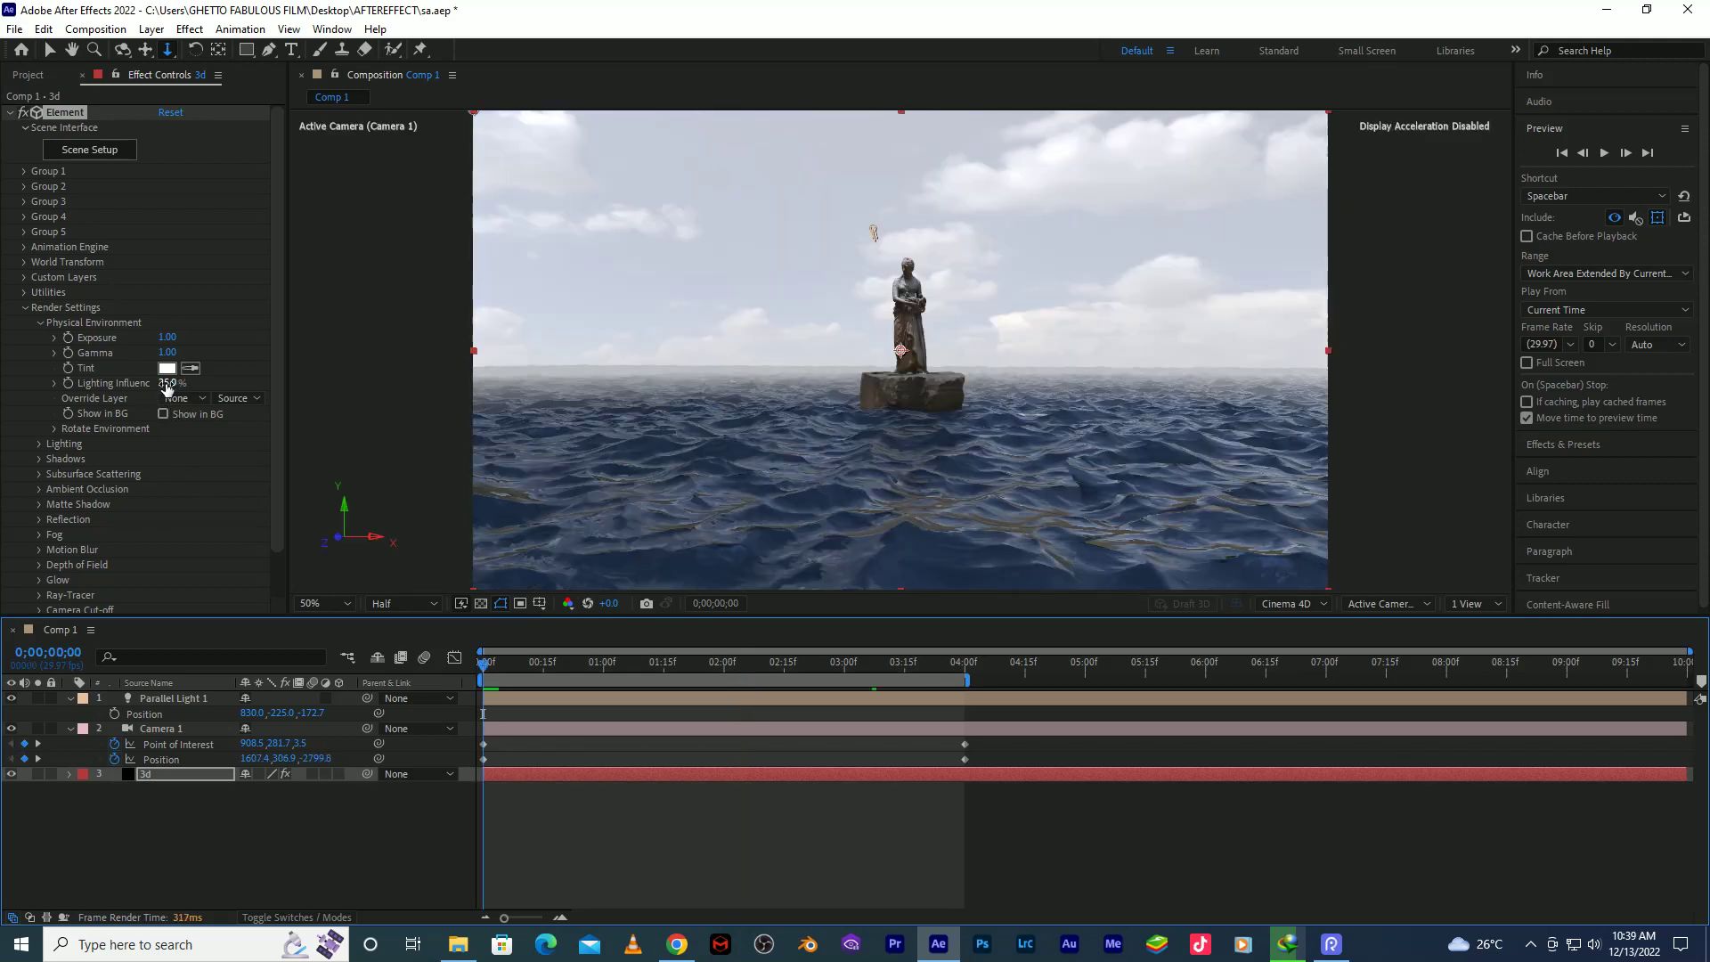
pyautogui.moveTo(165, 389); pyautogui.dragTo(83, 398)
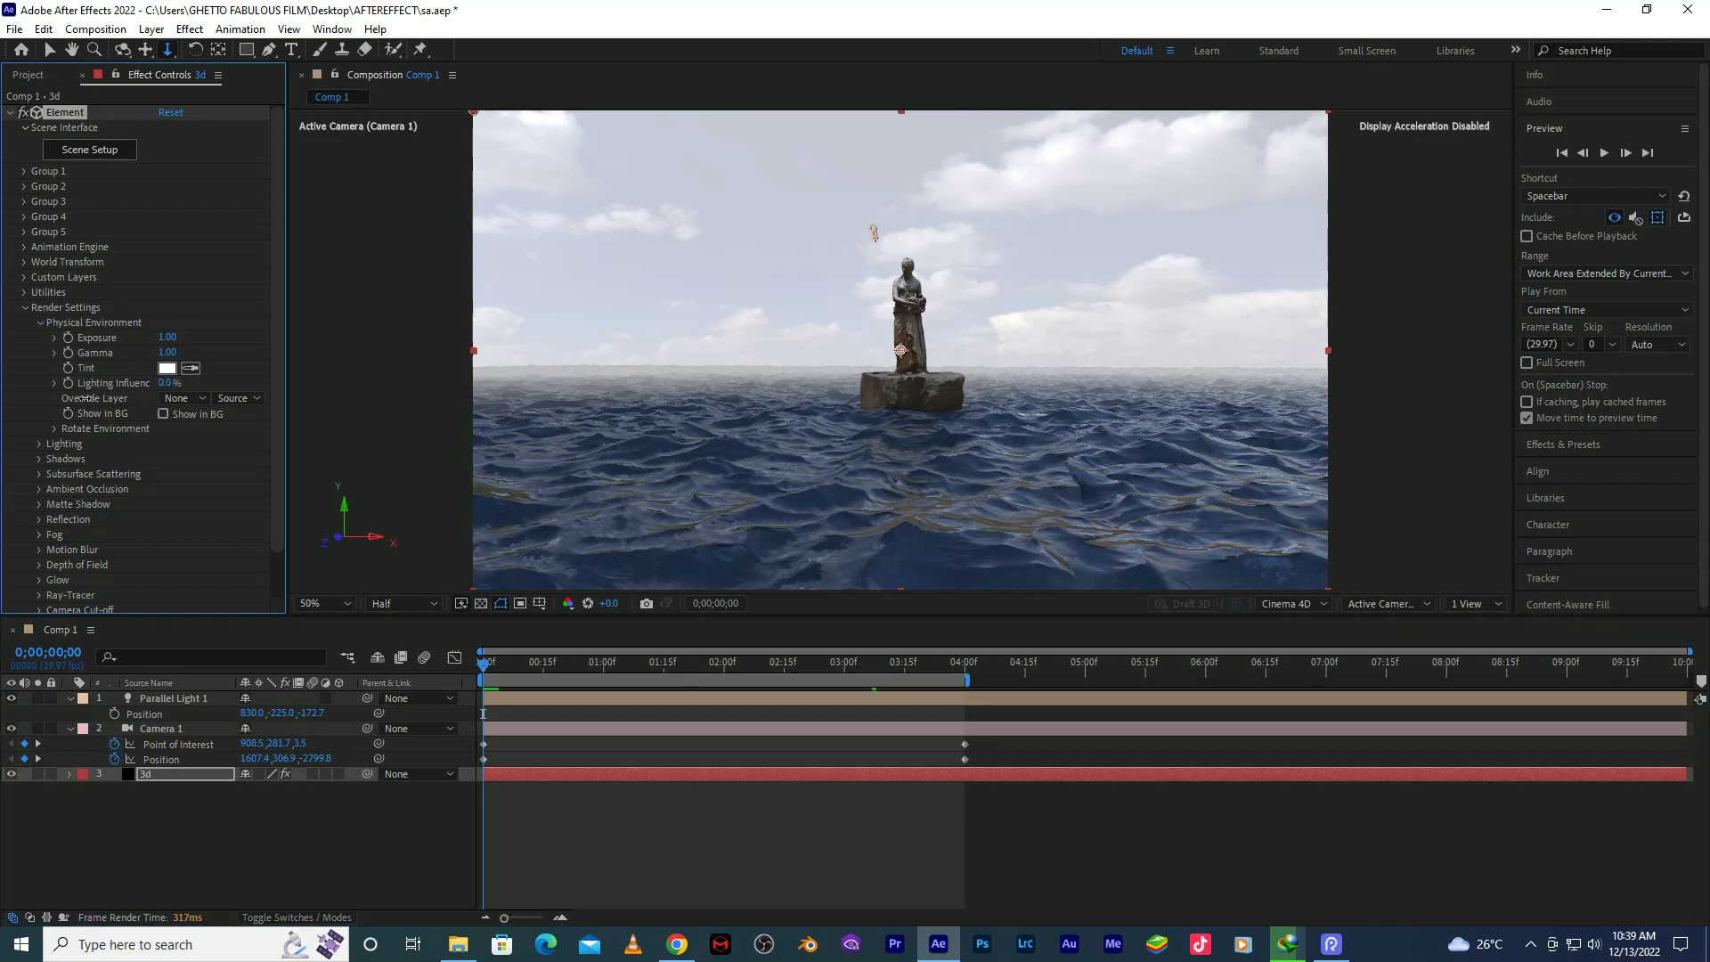
pyautogui.hotkey('ctrl', 'z')
# Examine the Element render settings for Reflection, Motion Blur, Fog and Ray-Tracer.
pyautogui.click(40, 323)
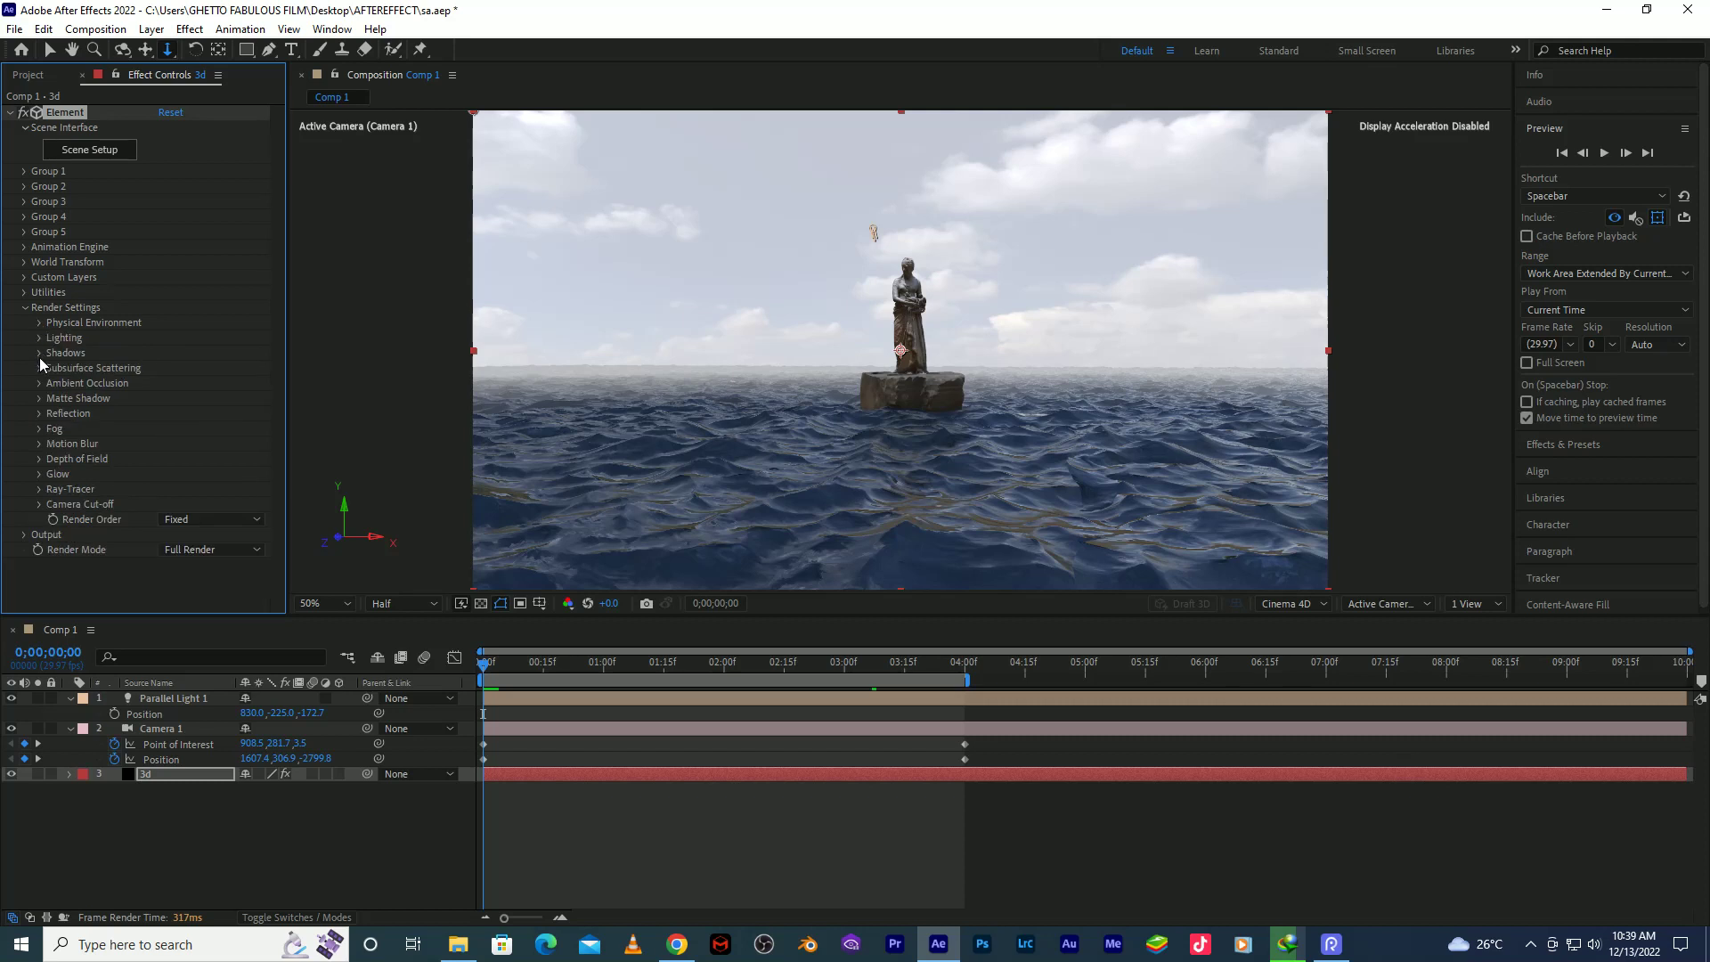
pyautogui.click(40, 415)
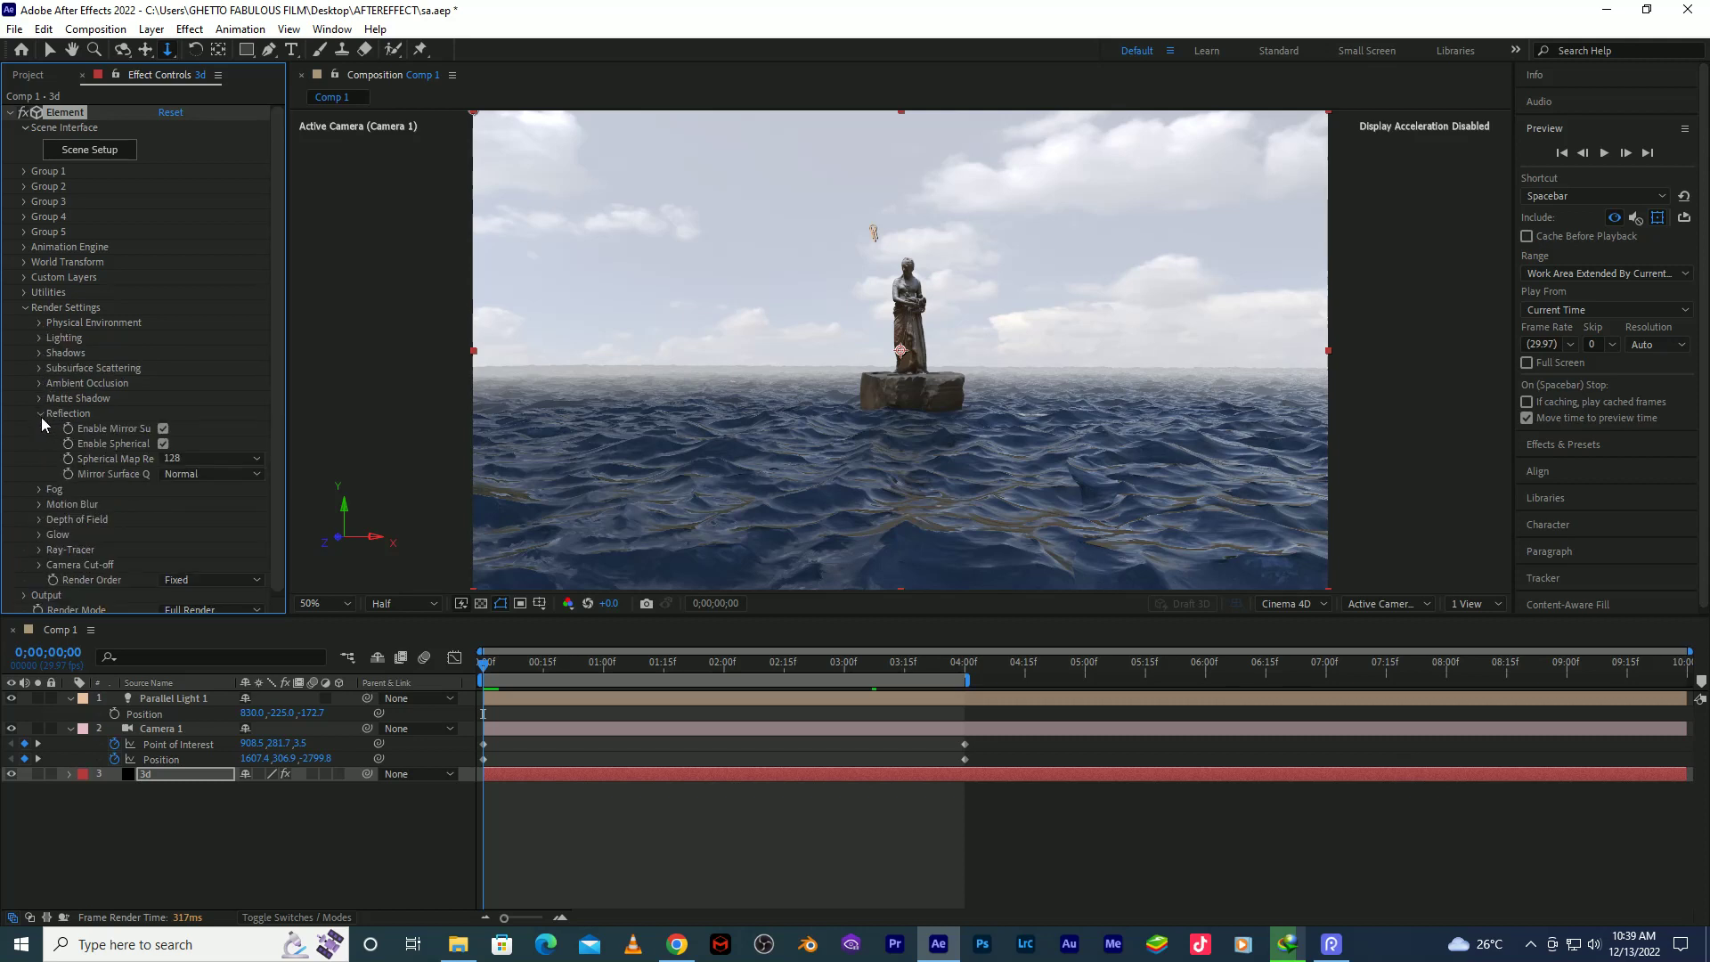
pyautogui.click(40, 415)
pyautogui.click(40, 445)
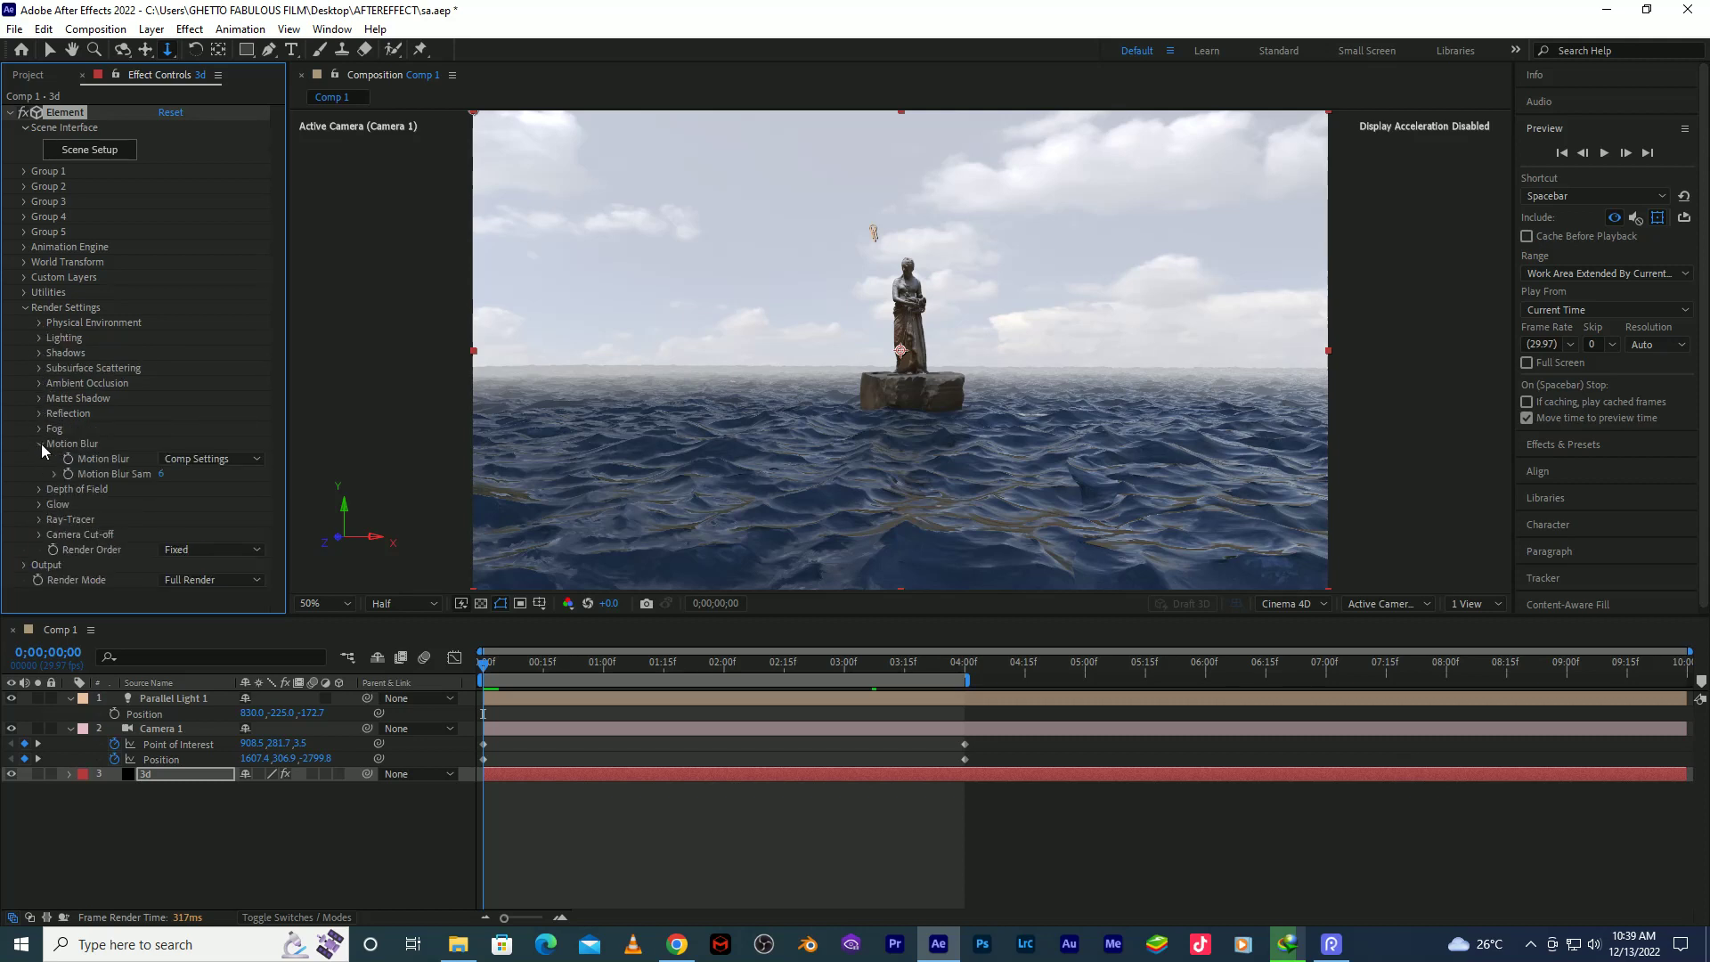
pyautogui.click(41, 432)
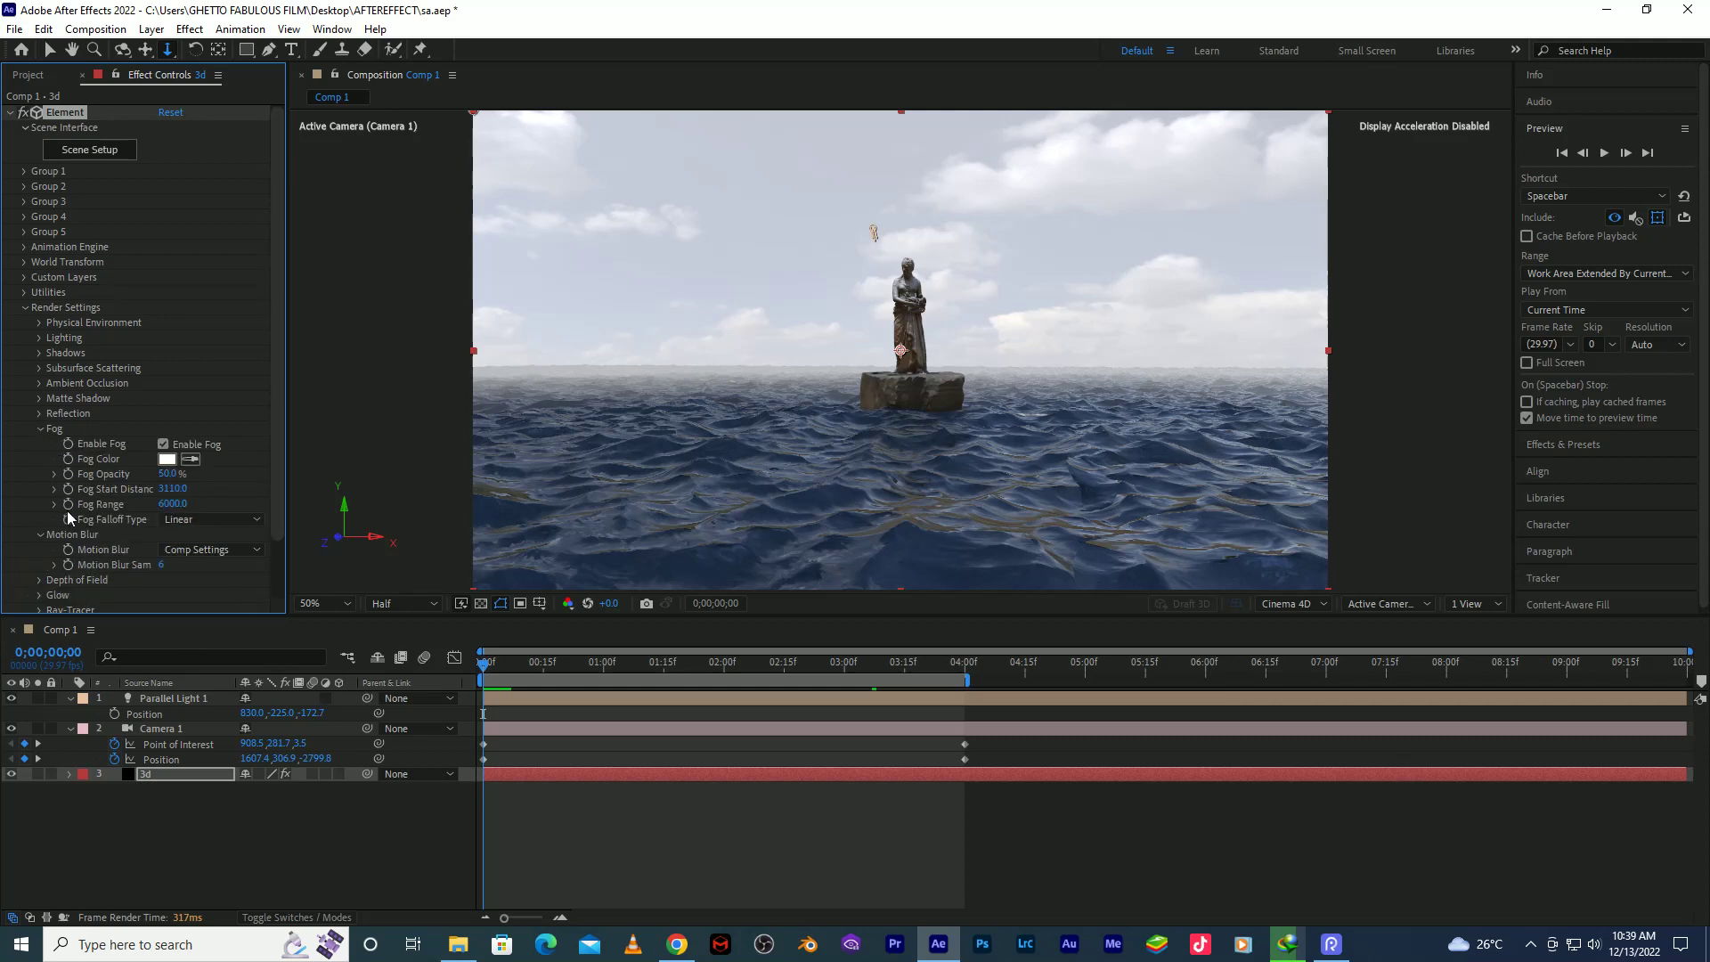
pyautogui.click(40, 429)
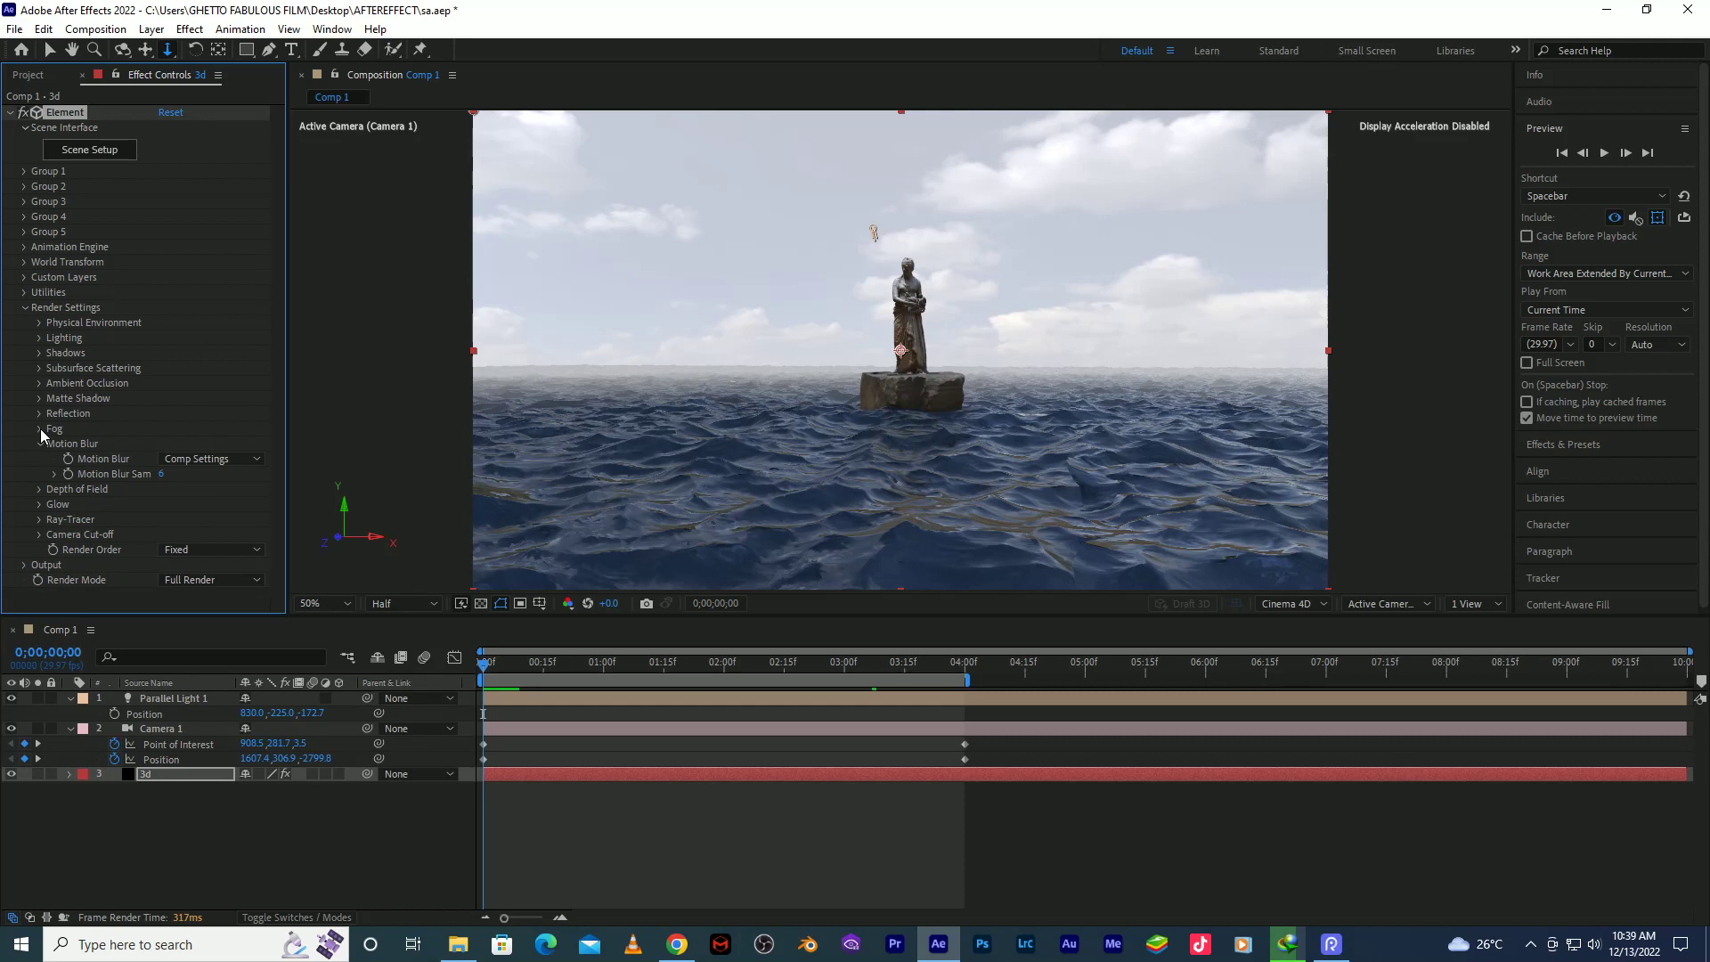
pyautogui.click(41, 519)
pyautogui.click(42, 517)
# Enable motion blur for the 3d layer and the composition, with the light and camera properties collapsed.
pyautogui.click(298, 917)
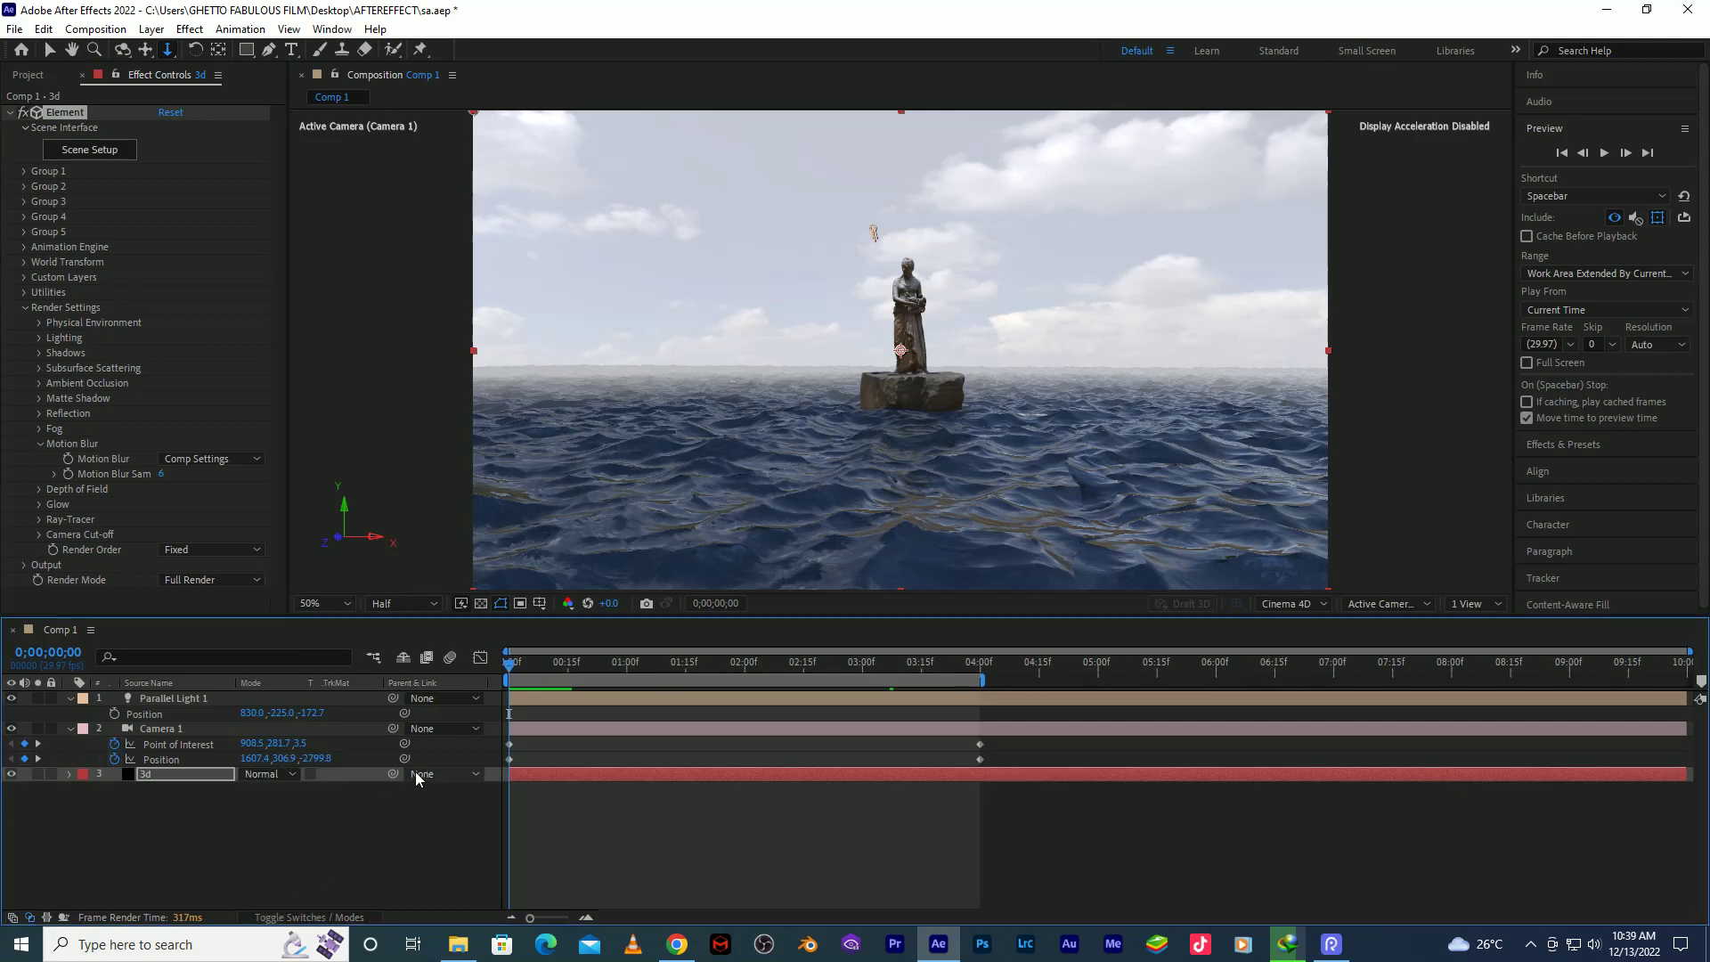
pyautogui.click(331, 917)
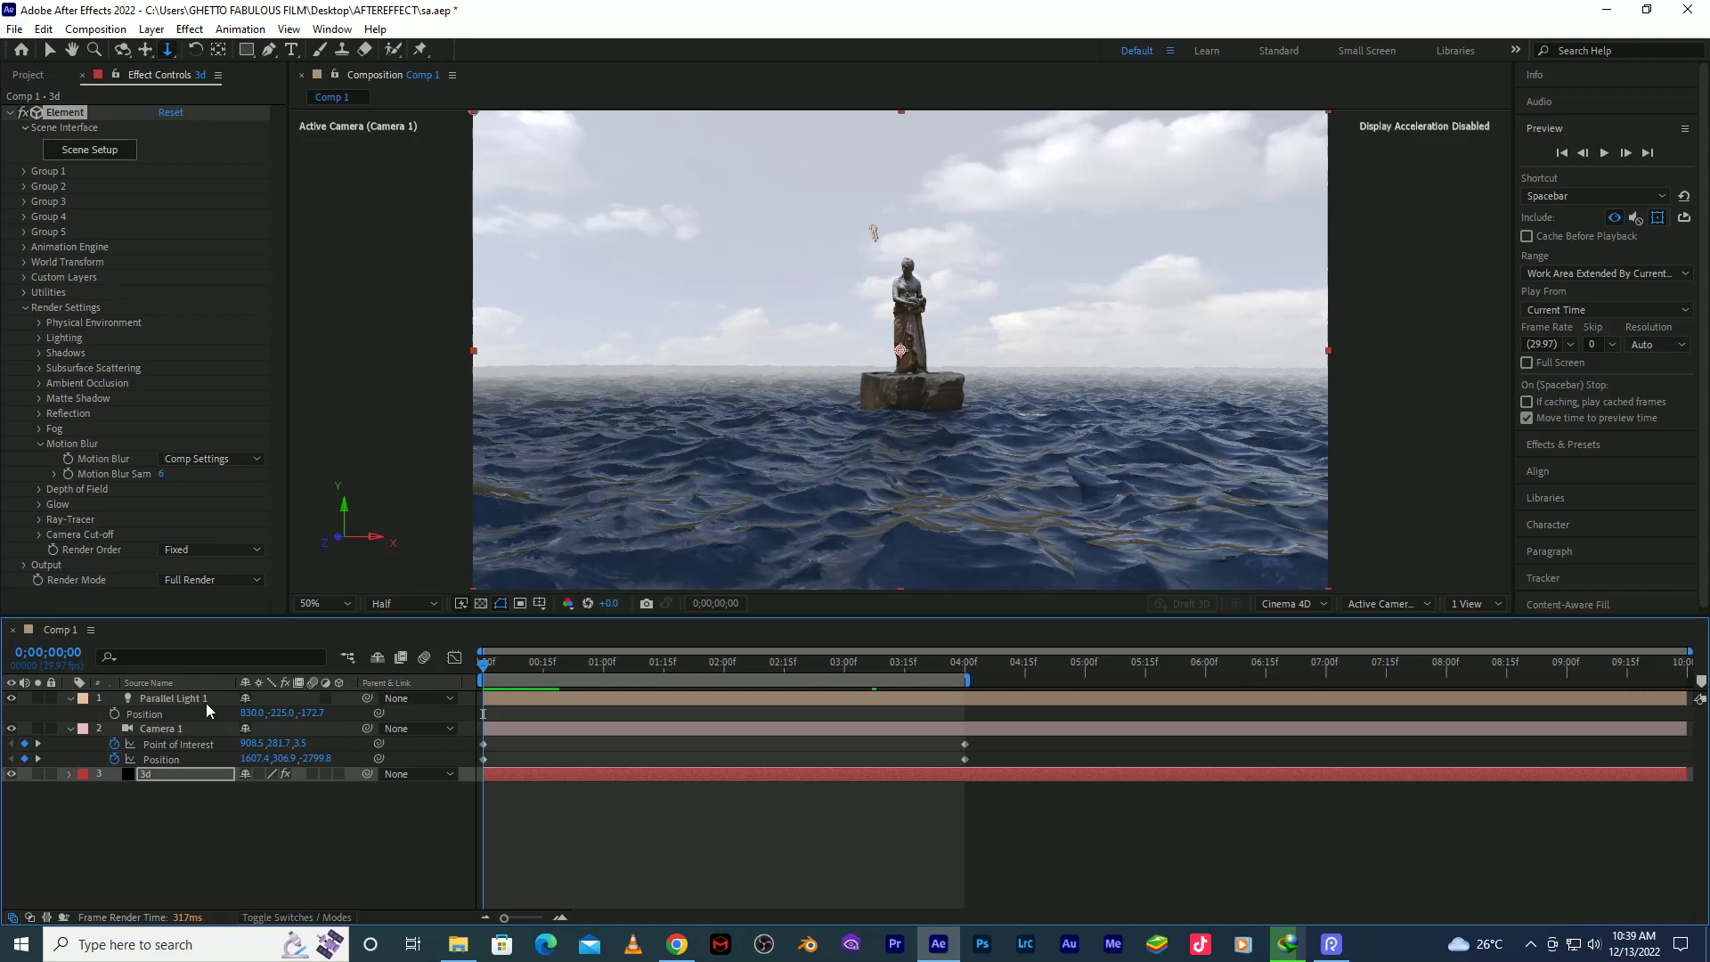
pyautogui.click(71, 698)
pyautogui.click(71, 711)
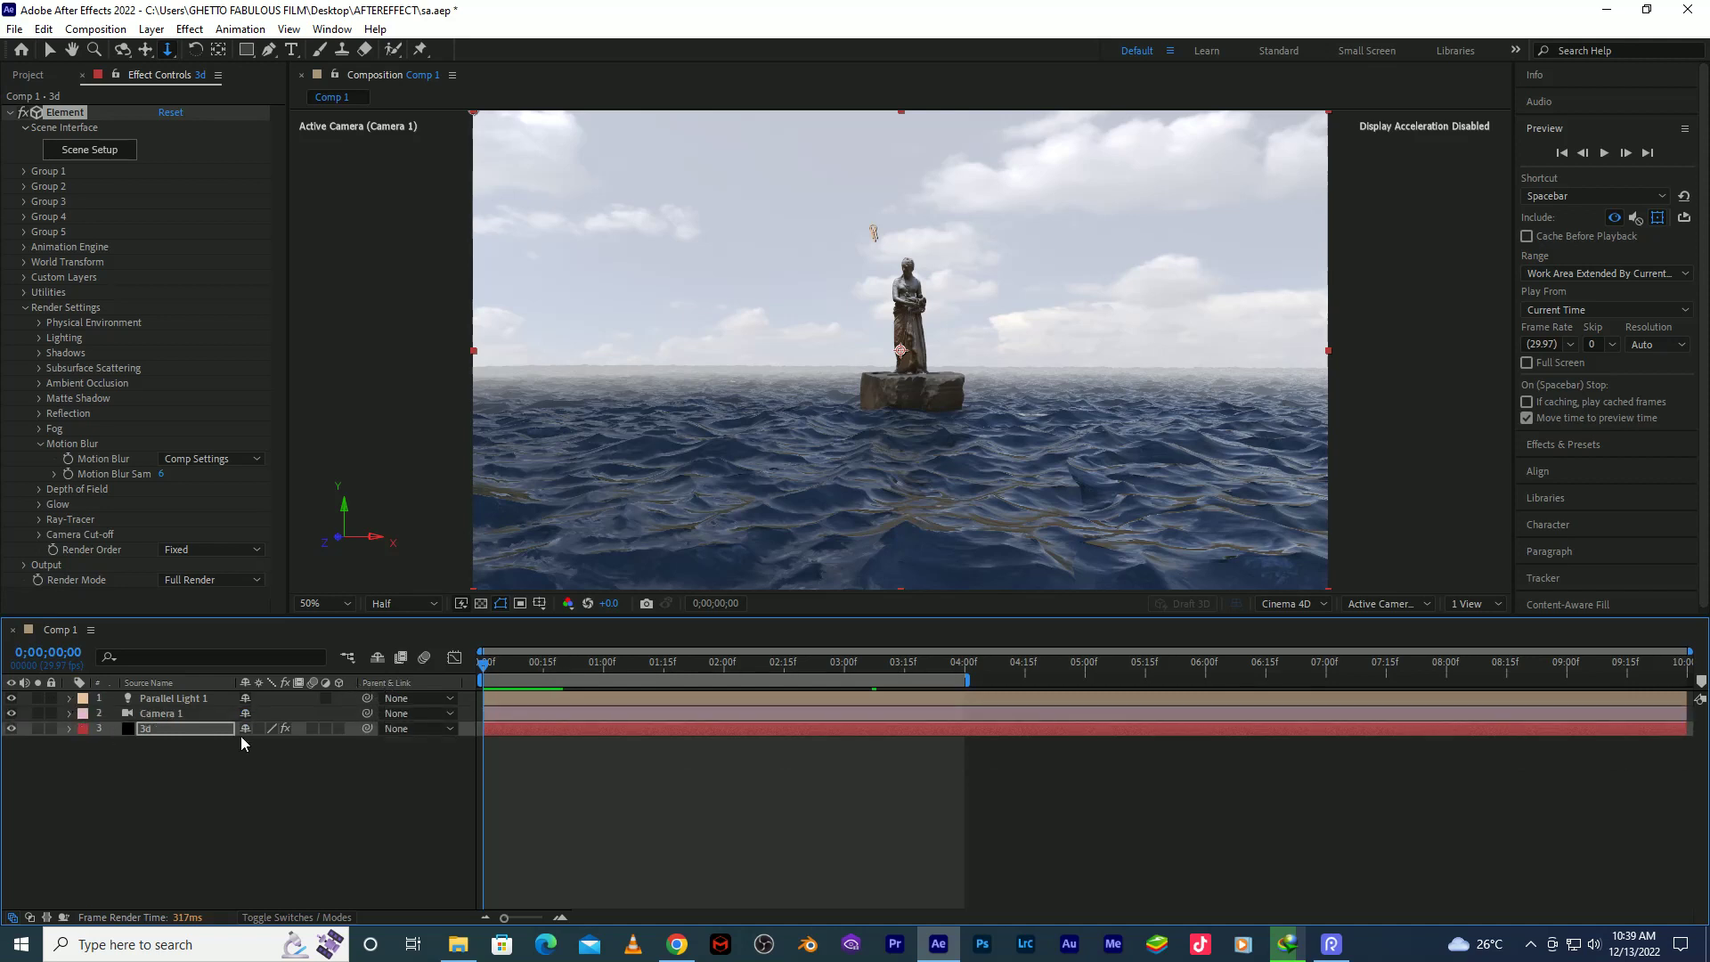
pyautogui.click(311, 728)
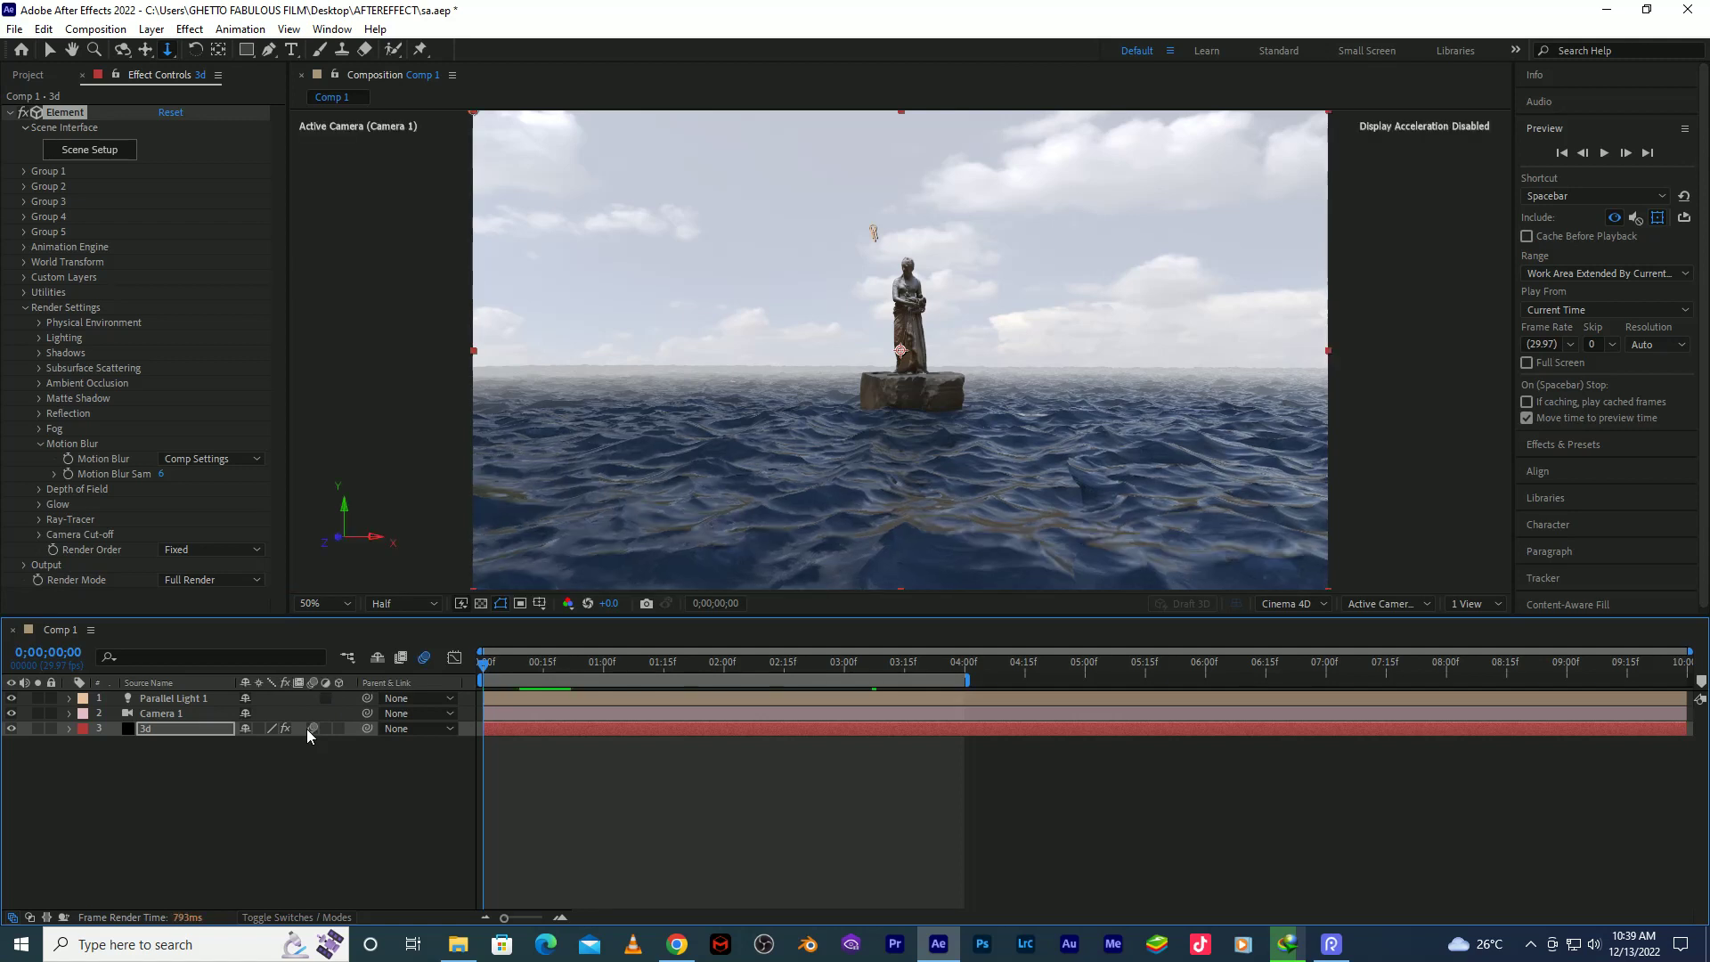
pyautogui.click(311, 728)
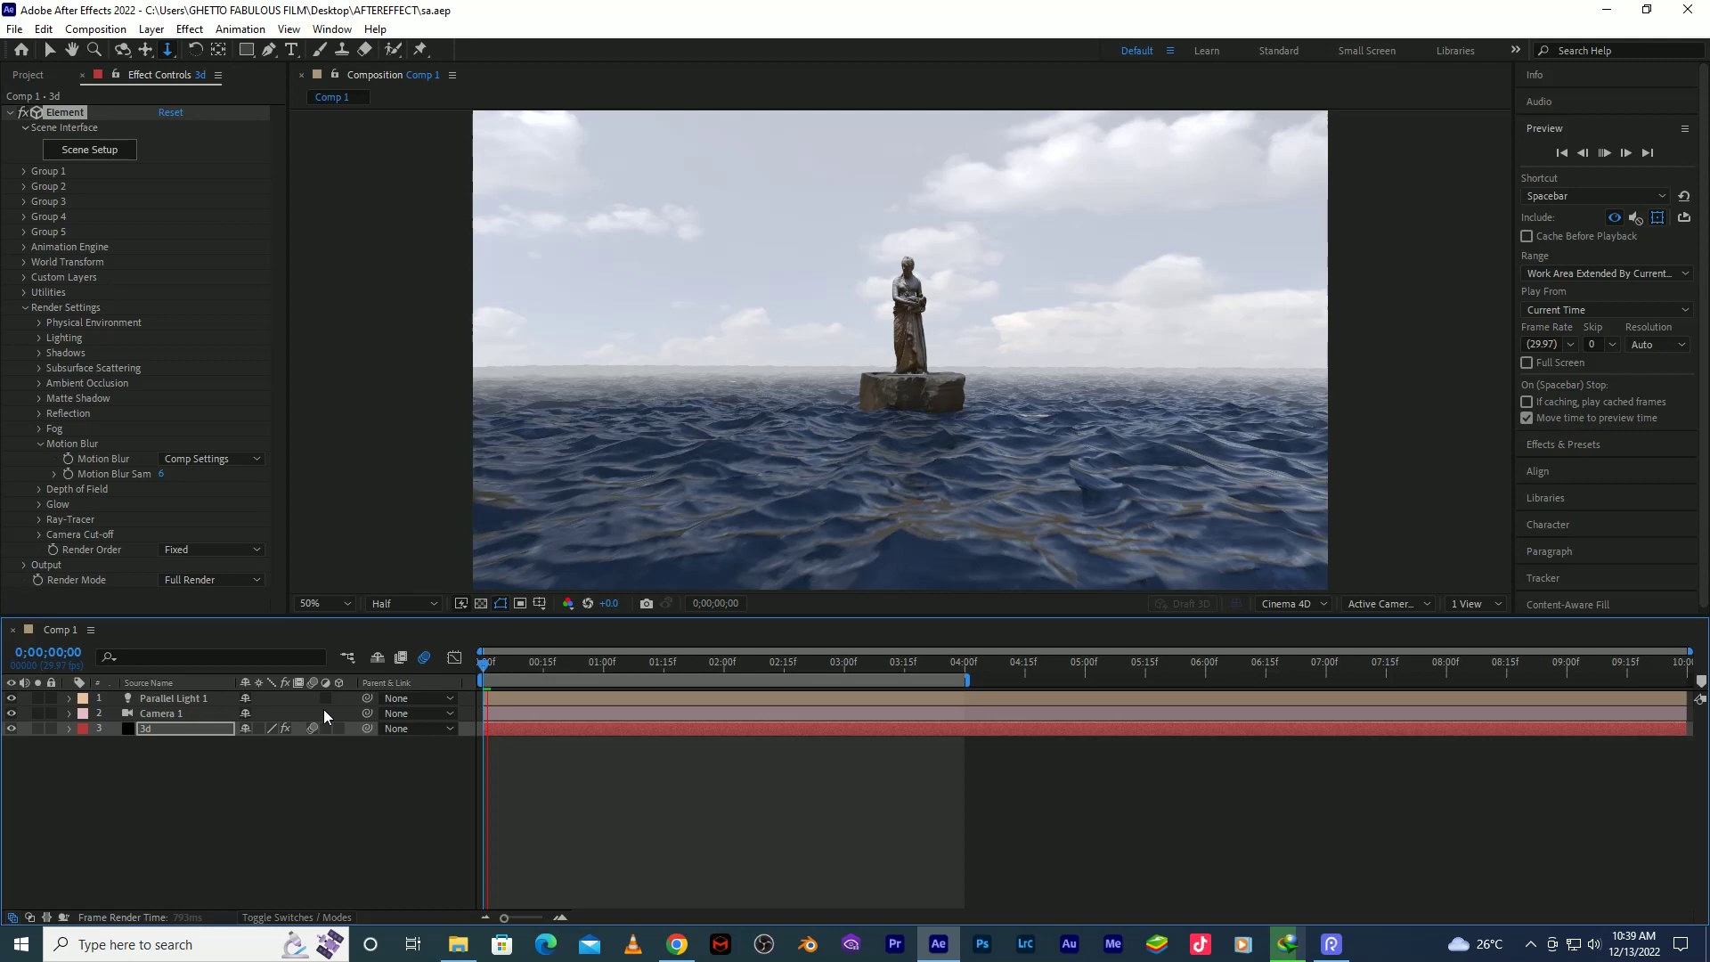
# Preview the rendered camera move in a maximized composition viewer at 100% magnification.
pyautogui.press('space')
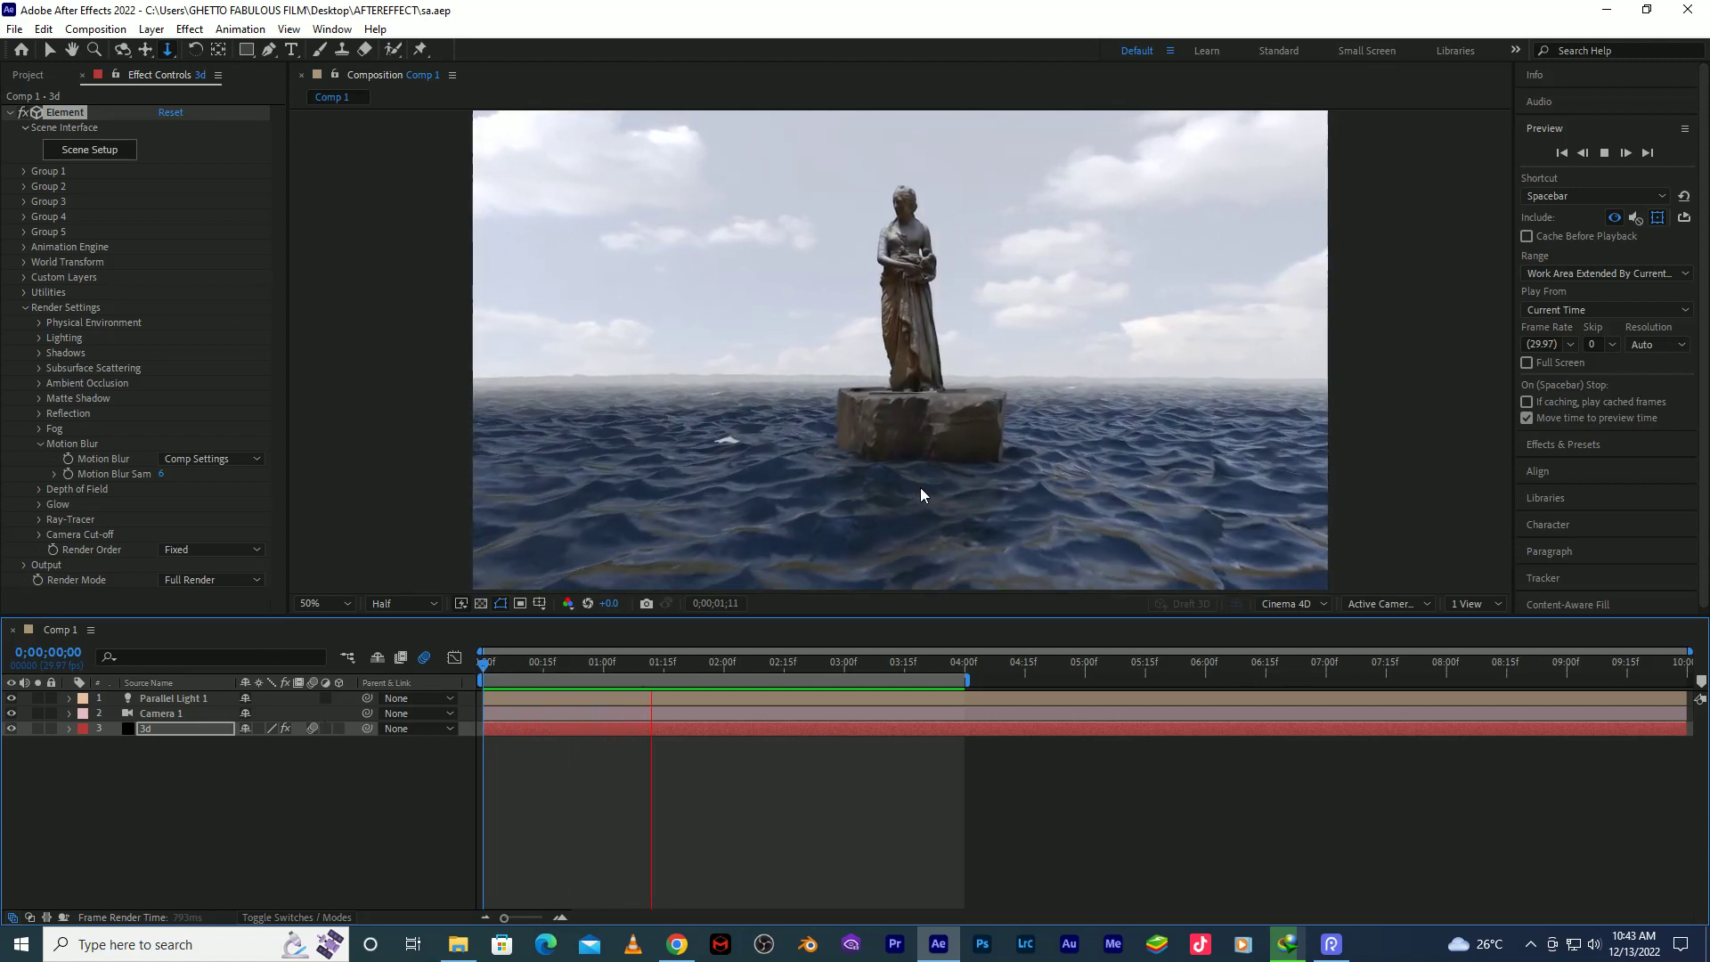
pyautogui.press('`')
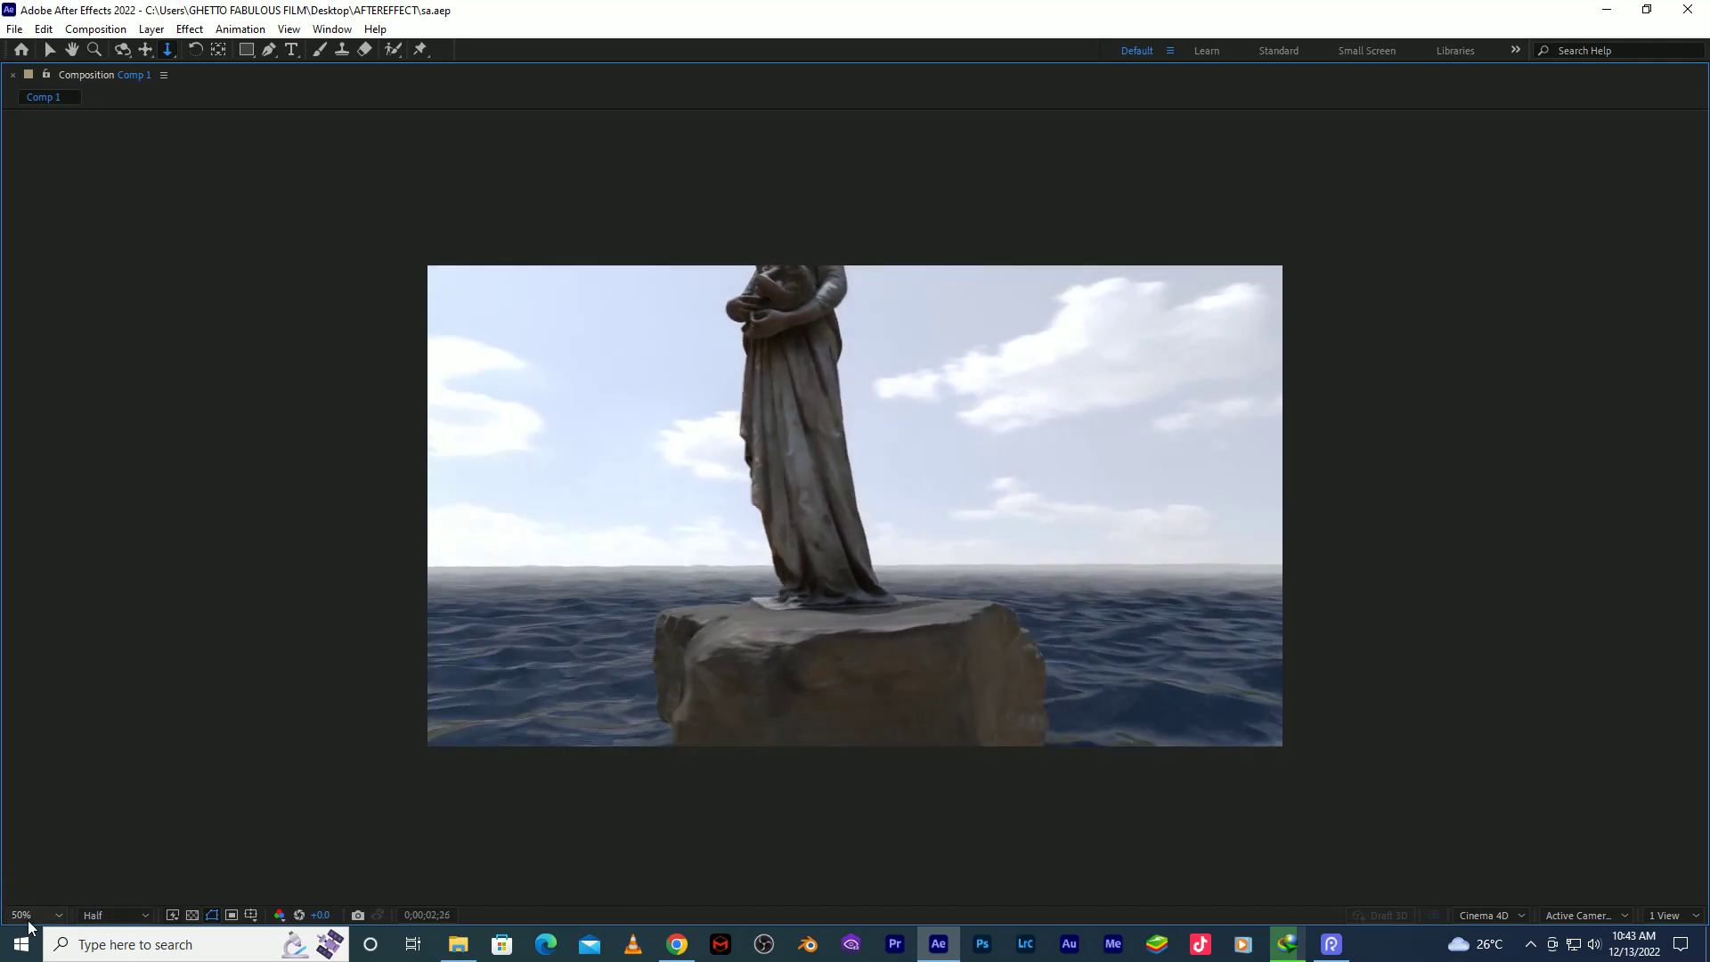
pyautogui.scroll(-1, 38, 913)
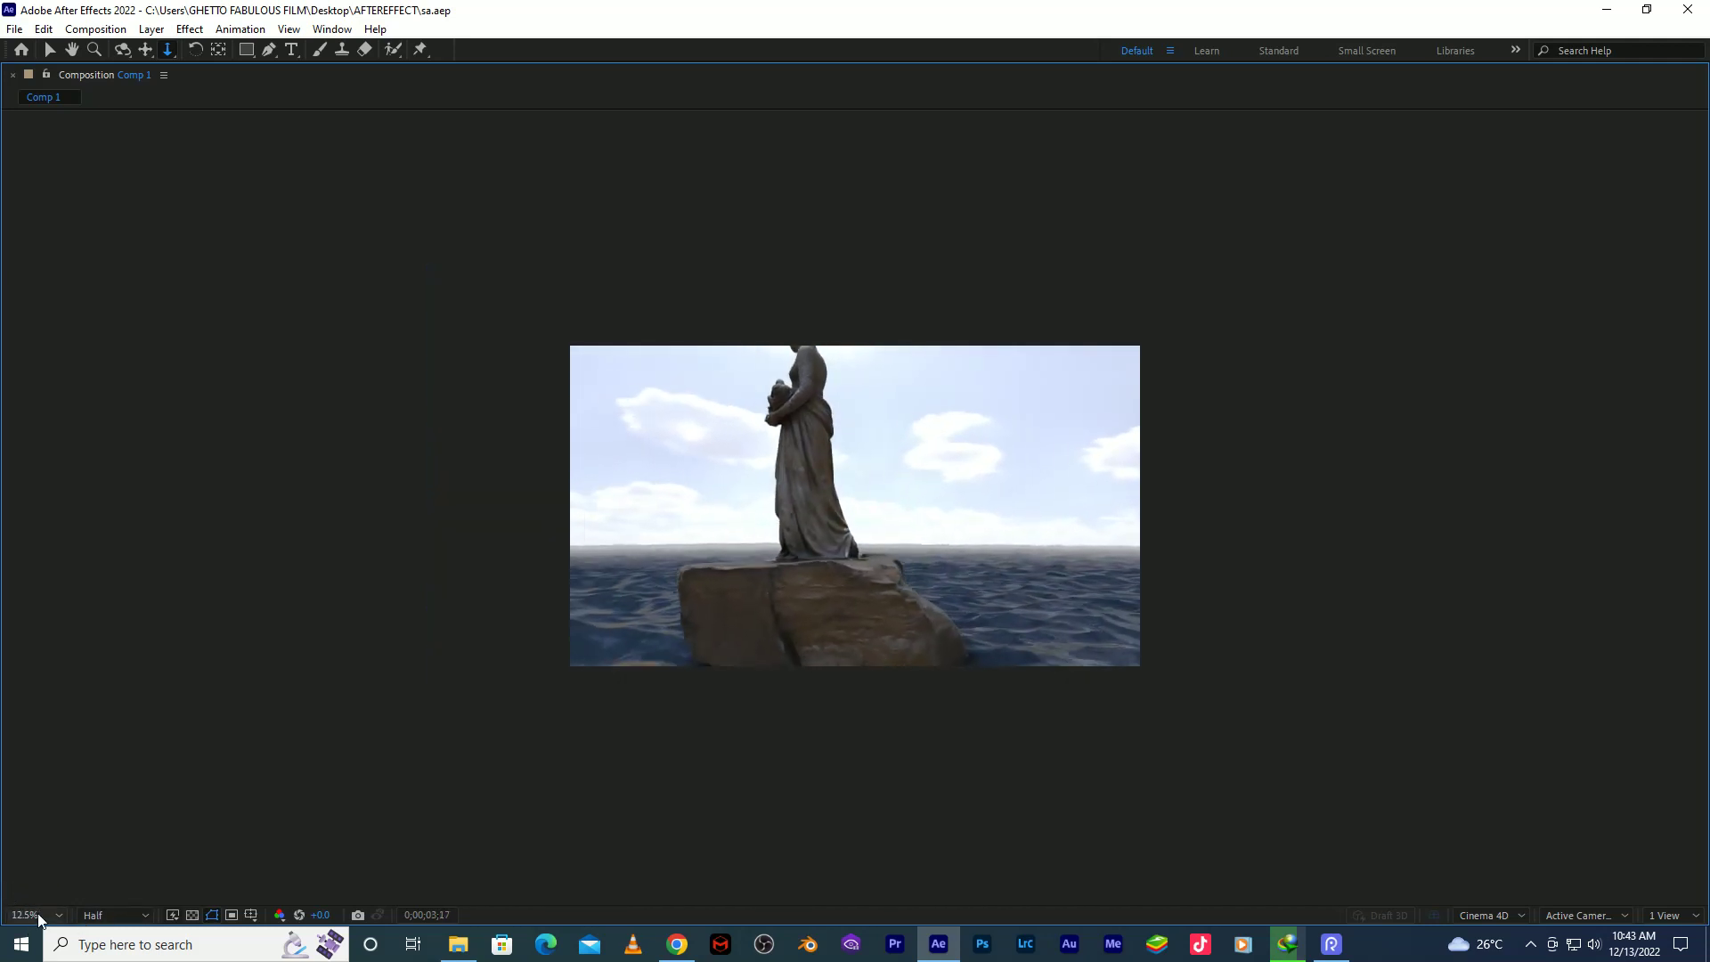
pyautogui.scroll(1, 38, 914)
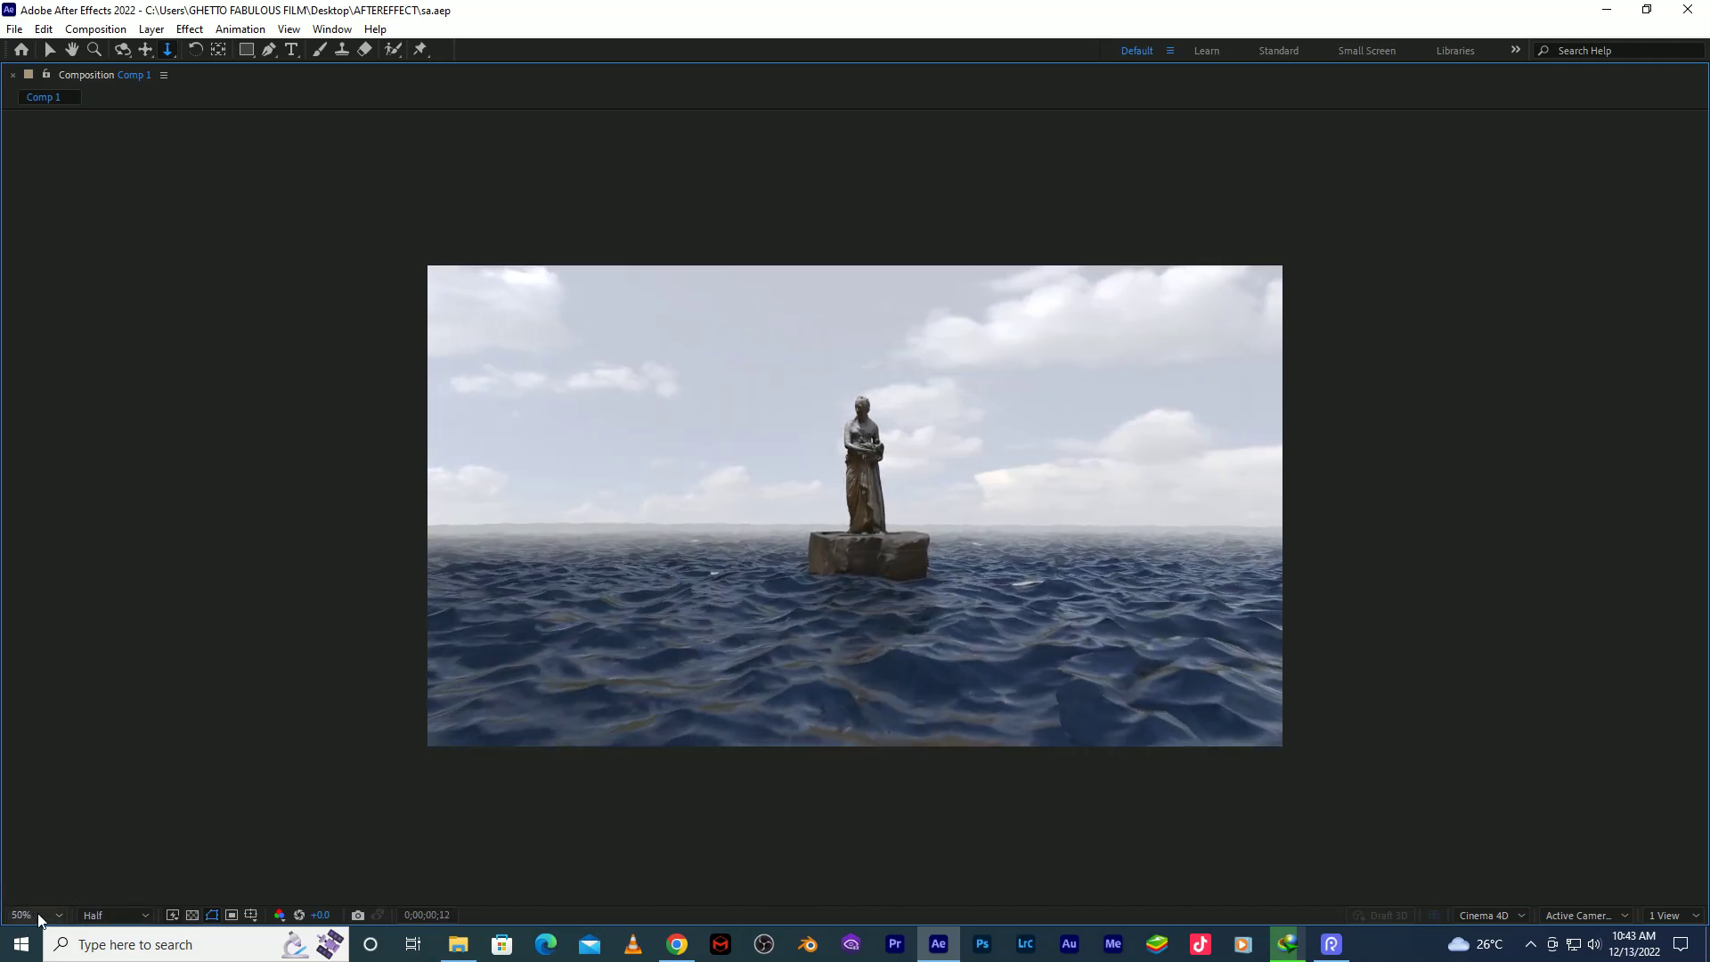
pyautogui.scroll(1, 40, 915)
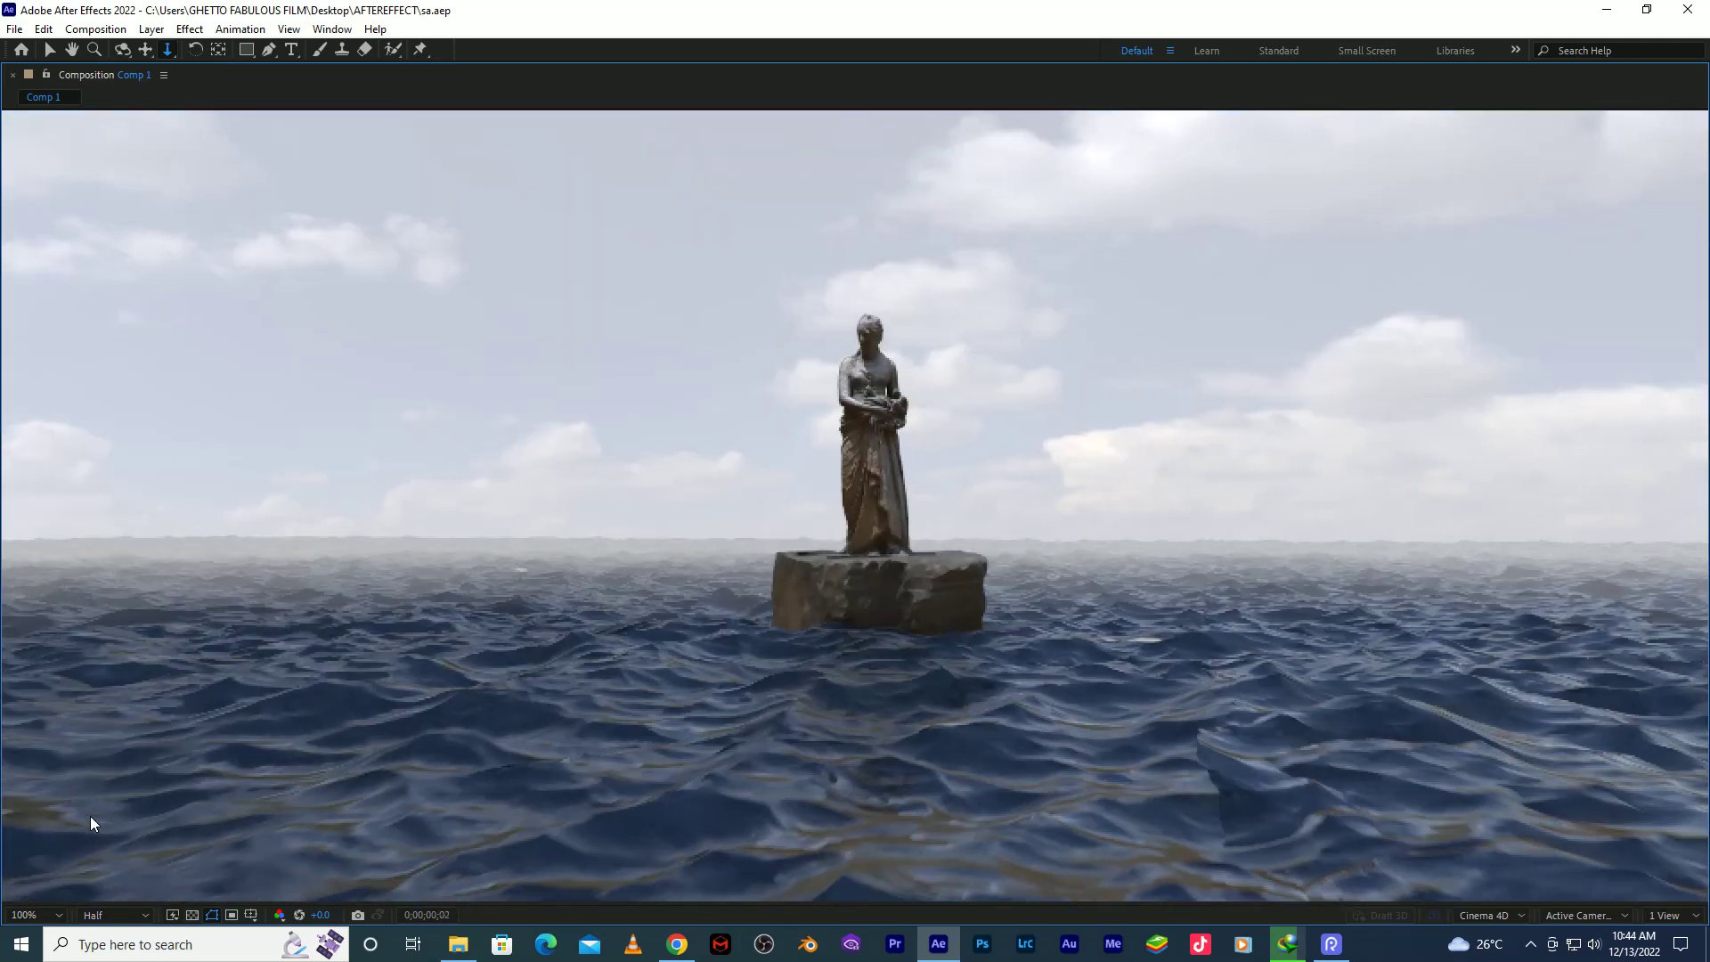
# Restore the normal panel layout and set the composition viewer's magnification to 50%.
pyautogui.press('`')
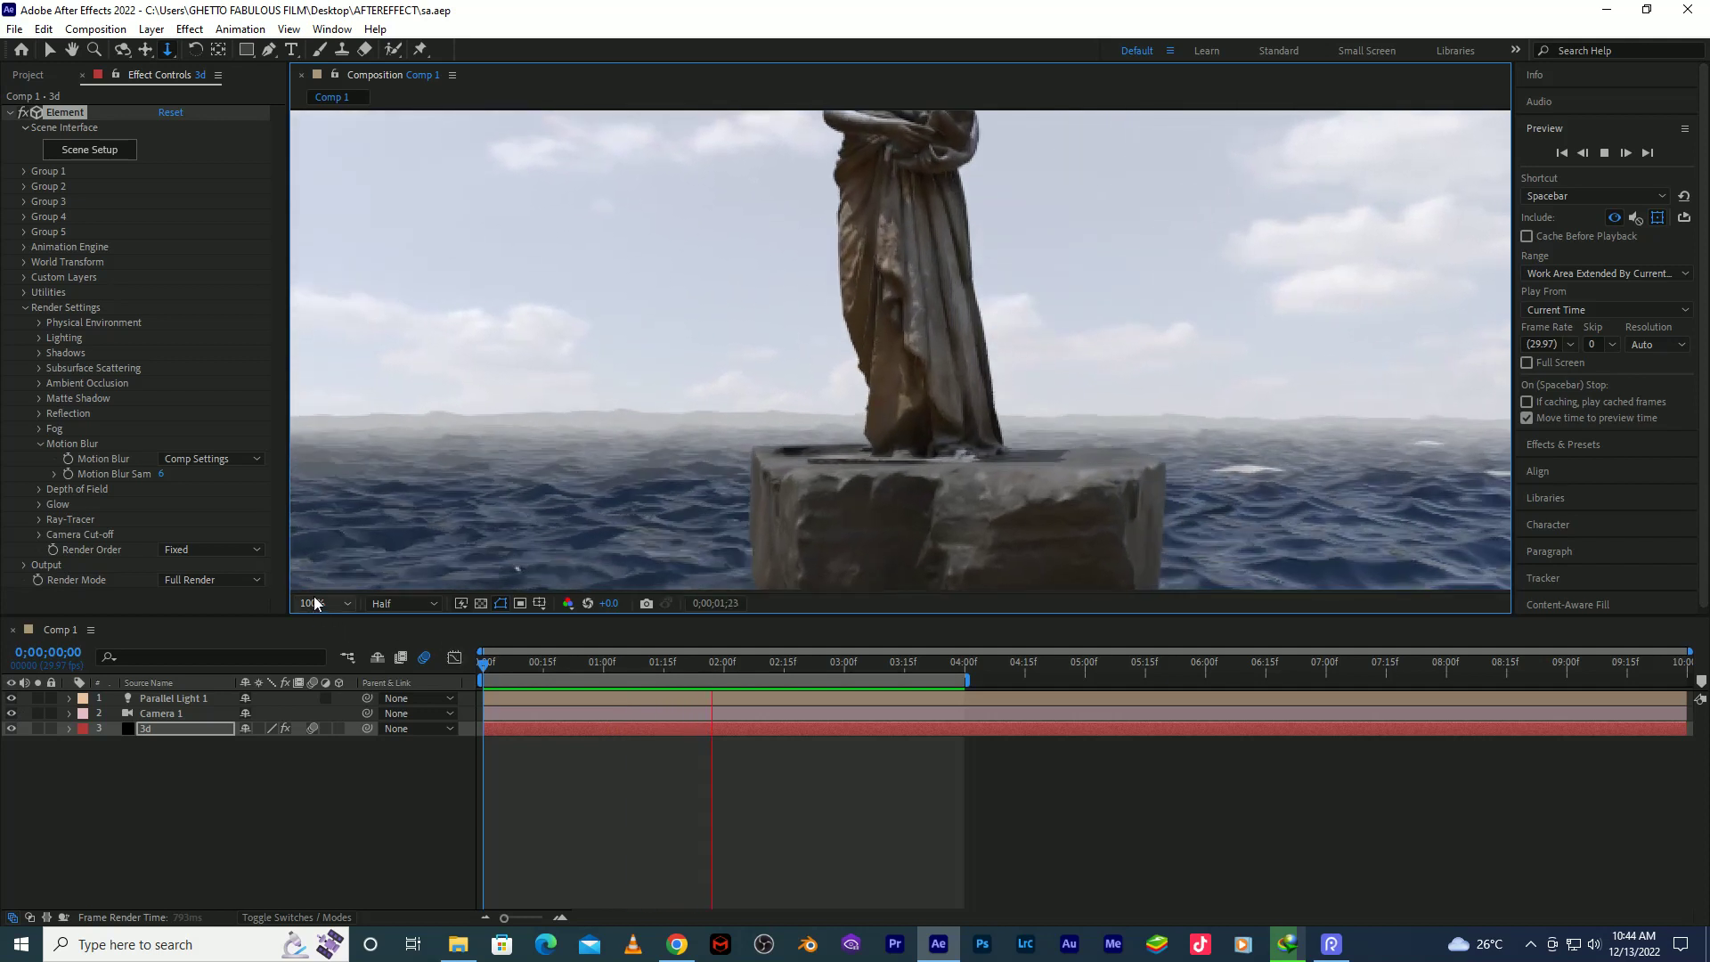
pyautogui.press('.')
pyautogui.press('.')
pyautogui.press(',')
pyautogui.press(',')
pyautogui.press(',')
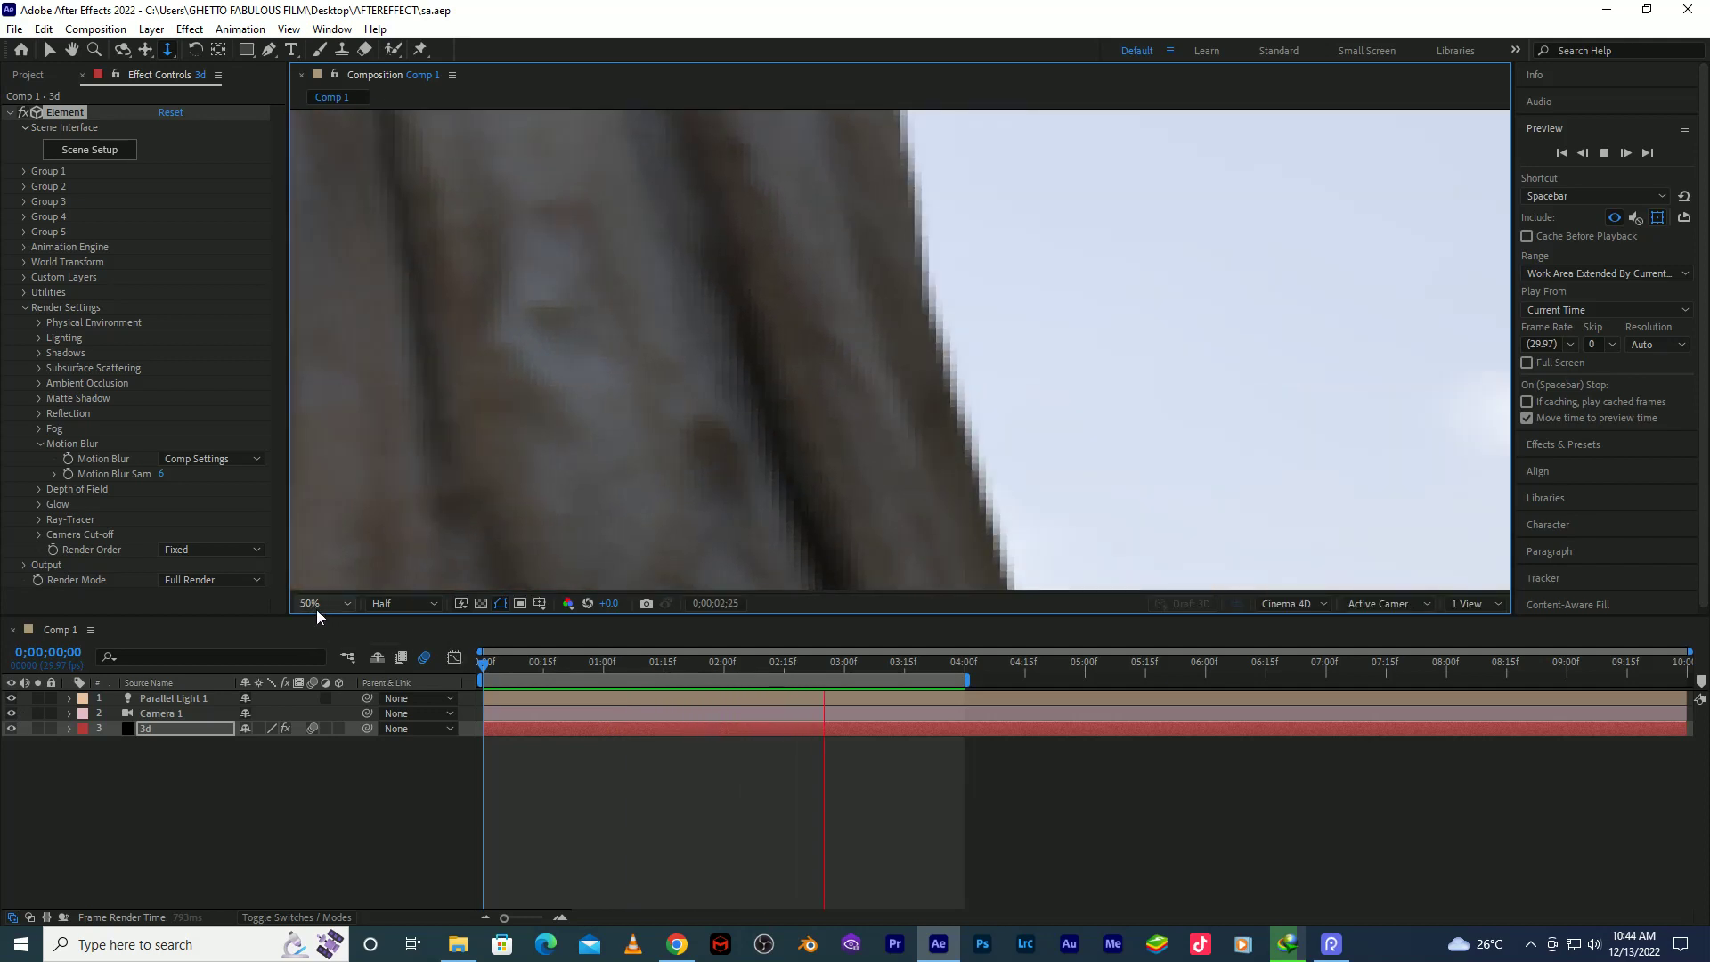